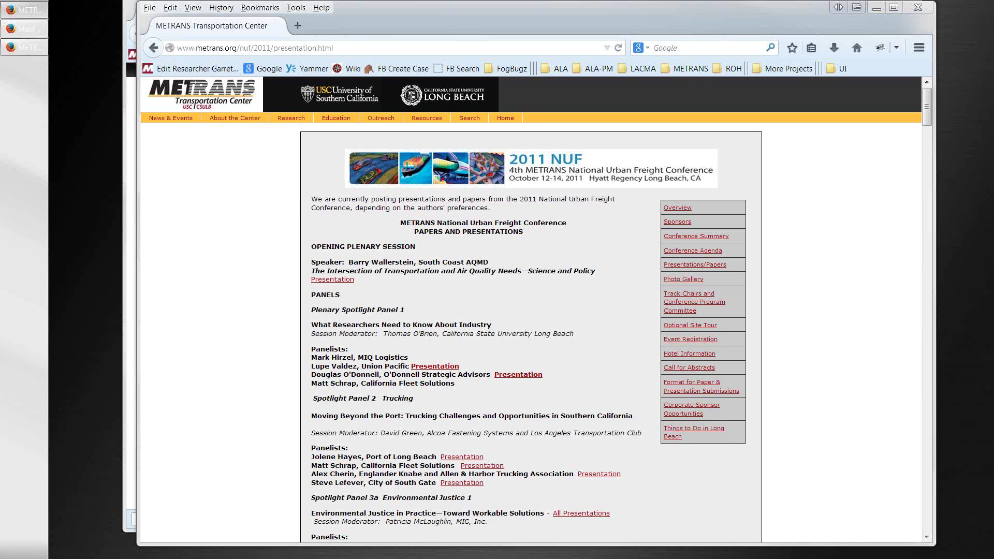
- Bring the METRANS site in Firefox forward and open Structure > Menus
{"action": "left_click", "coordinate": [130, 113]}
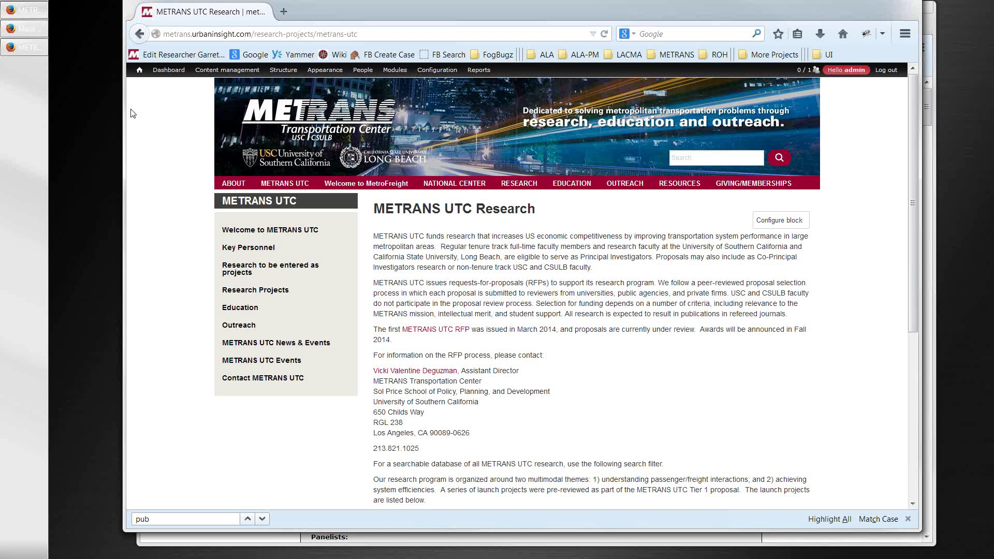
{"action": "mouse_move", "coordinate": [143, 74]}
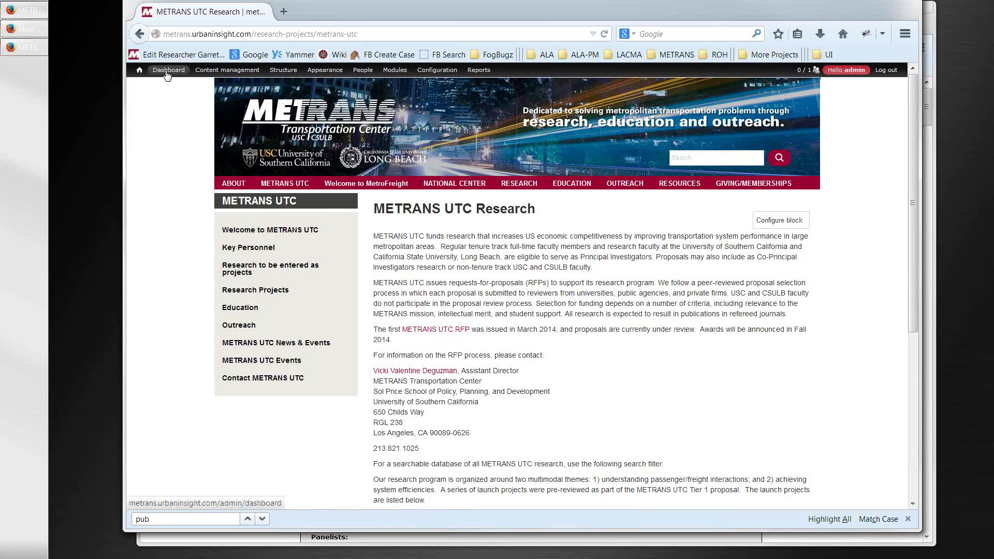
{"action": "mouse_move", "coordinate": [280, 74]}
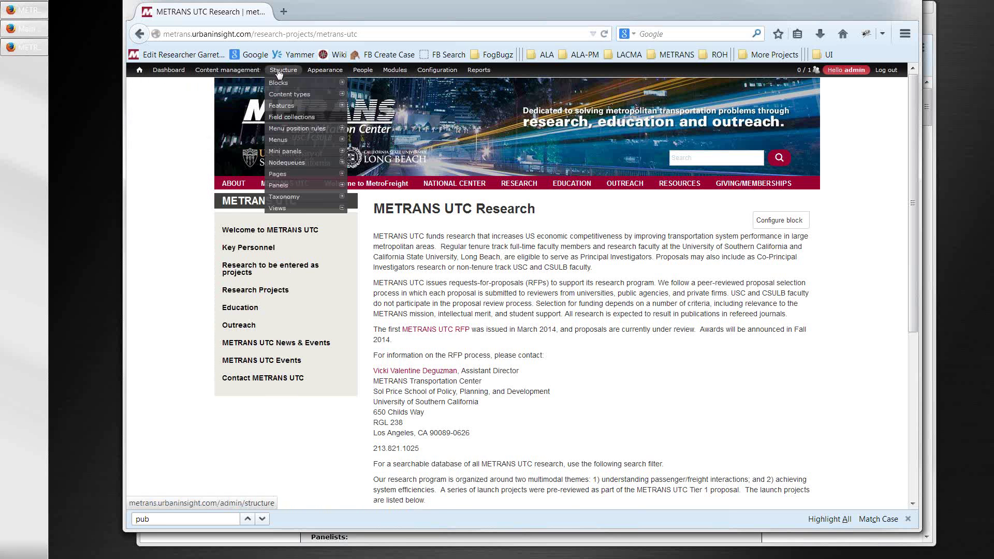
{"action": "mouse_move", "coordinate": [213, 86]}
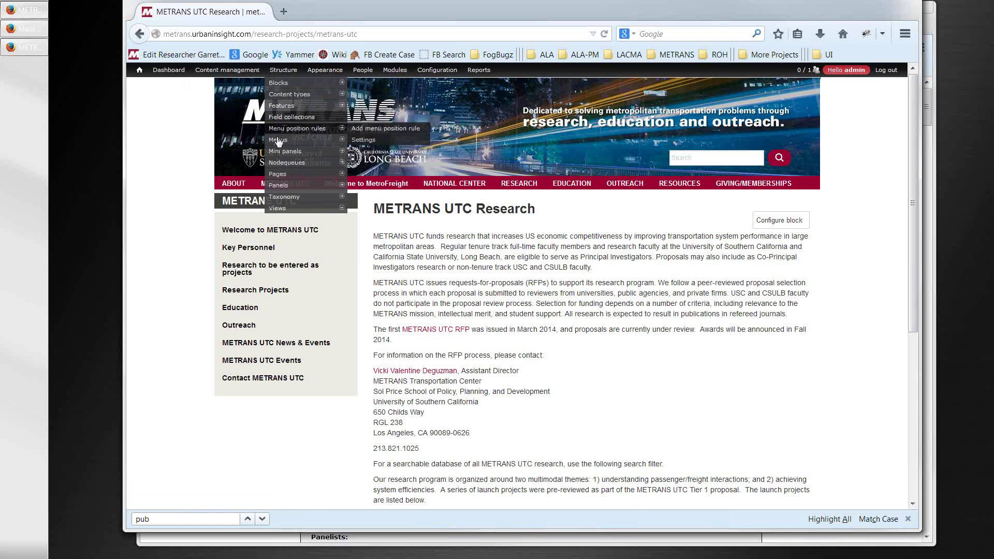
{"action": "left_click", "coordinate": [278, 140]}
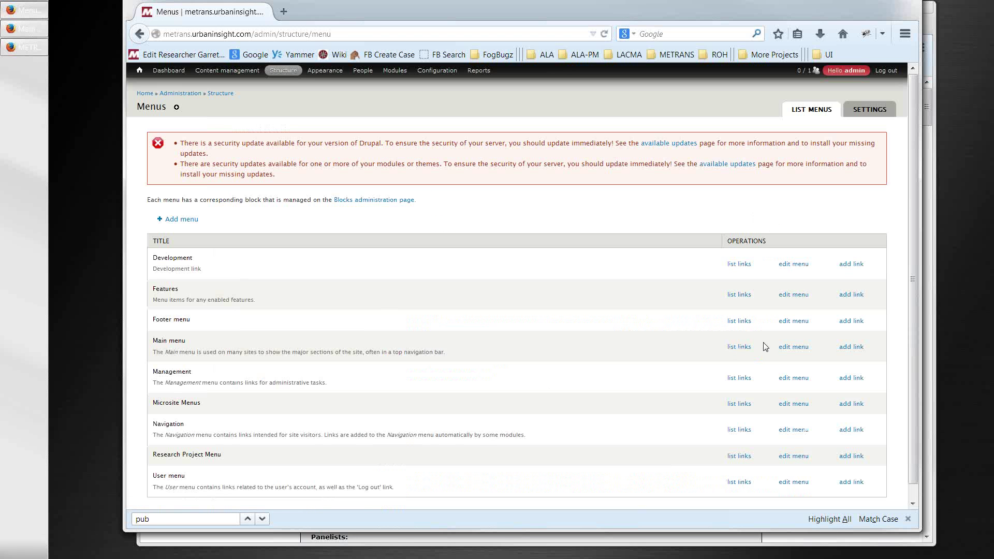
- Review all Main menu links, save the configuration, and go to the homepage
{"action": "left_click", "coordinate": [730, 350]}
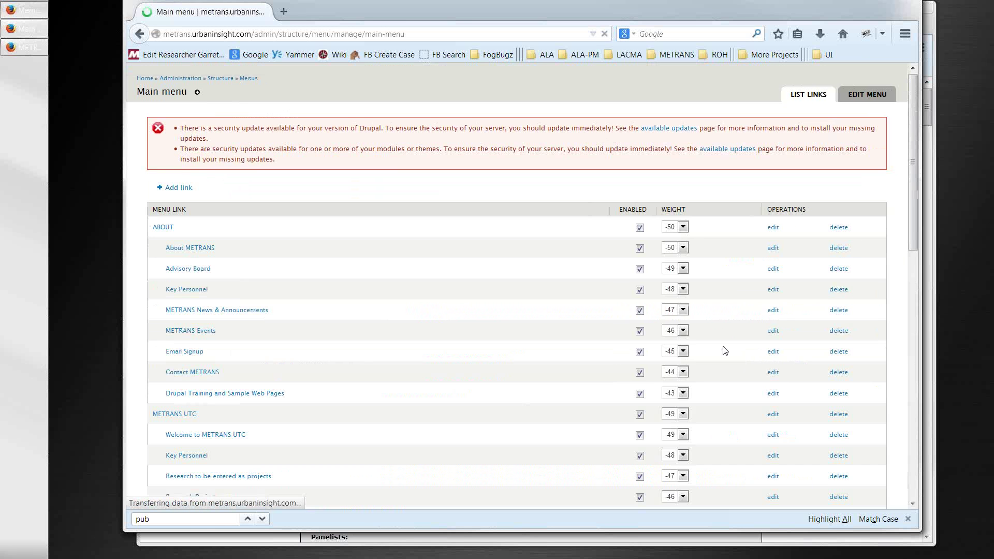
{"action": "scroll", "coordinate": [644, 366], "scroll_direction": "down", "scroll_amount": 12}
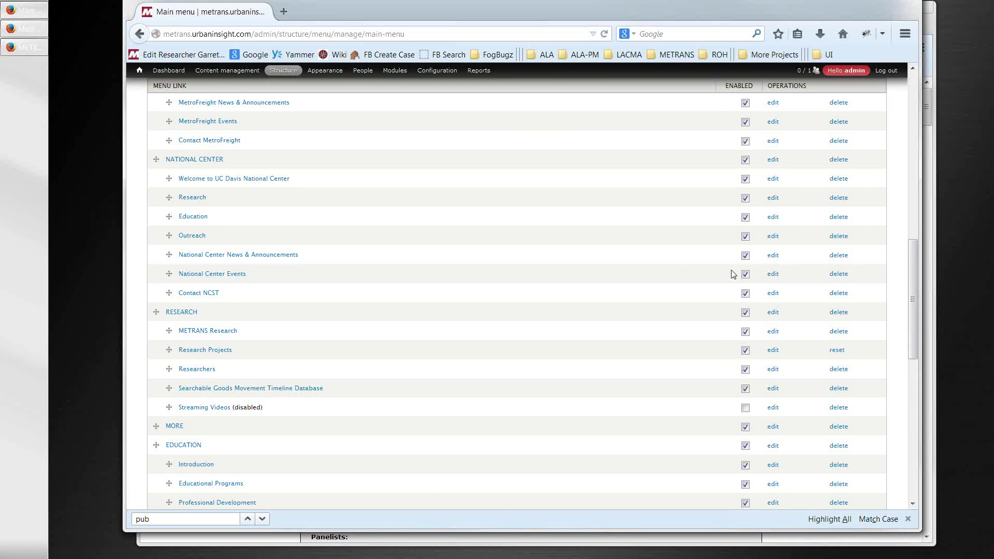
{"action": "scroll", "coordinate": [736, 259], "scroll_direction": "up", "scroll_amount": 3}
{"action": "scroll", "coordinate": [727, 266], "scroll_direction": "down", "scroll_amount": 5}
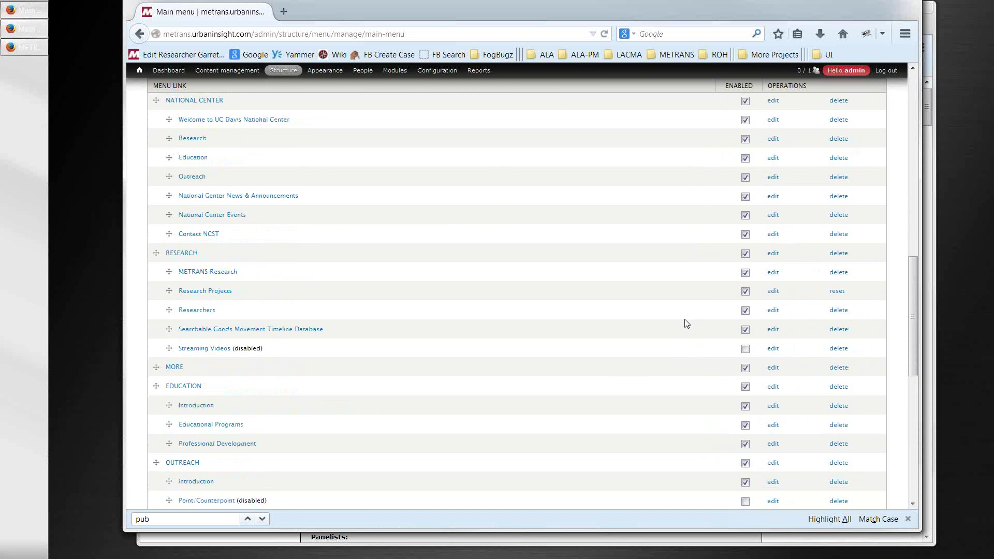
{"action": "scroll", "coordinate": [682, 332], "scroll_direction": "down", "scroll_amount": 2}
{"action": "scroll", "coordinate": [682, 332], "scroll_direction": "down", "scroll_amount": 3}
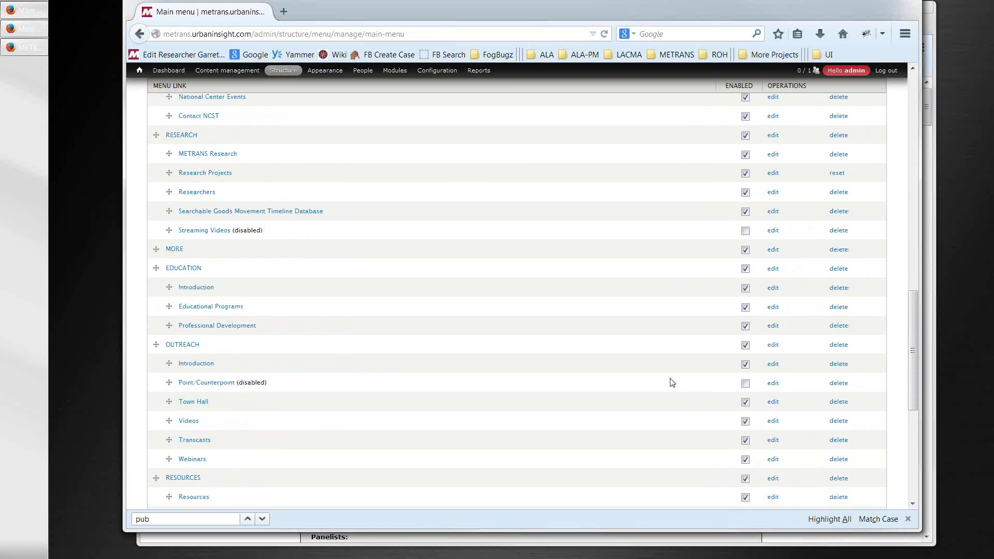
{"action": "scroll", "coordinate": [673, 380], "scroll_direction": "down", "scroll_amount": 12}
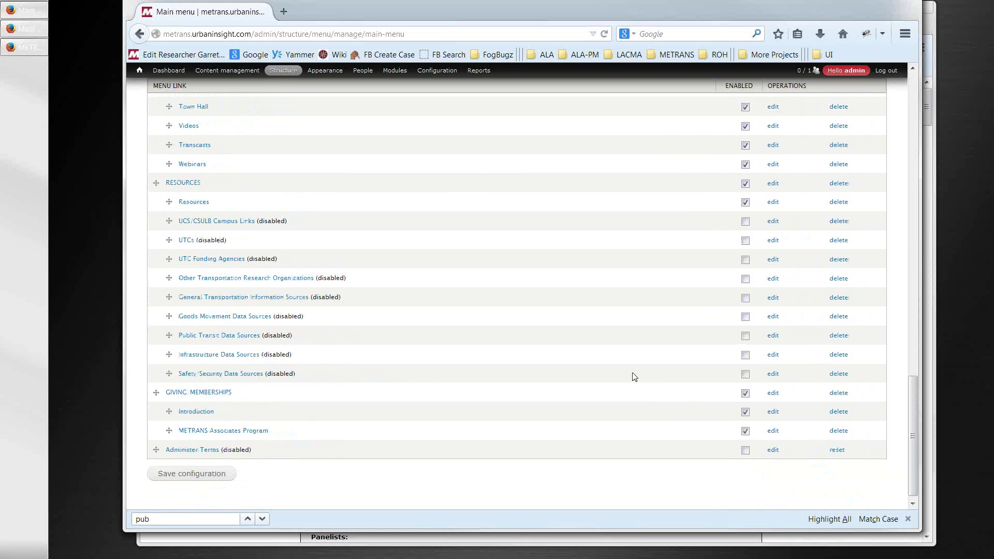
{"action": "left_click", "coordinate": [213, 473]}
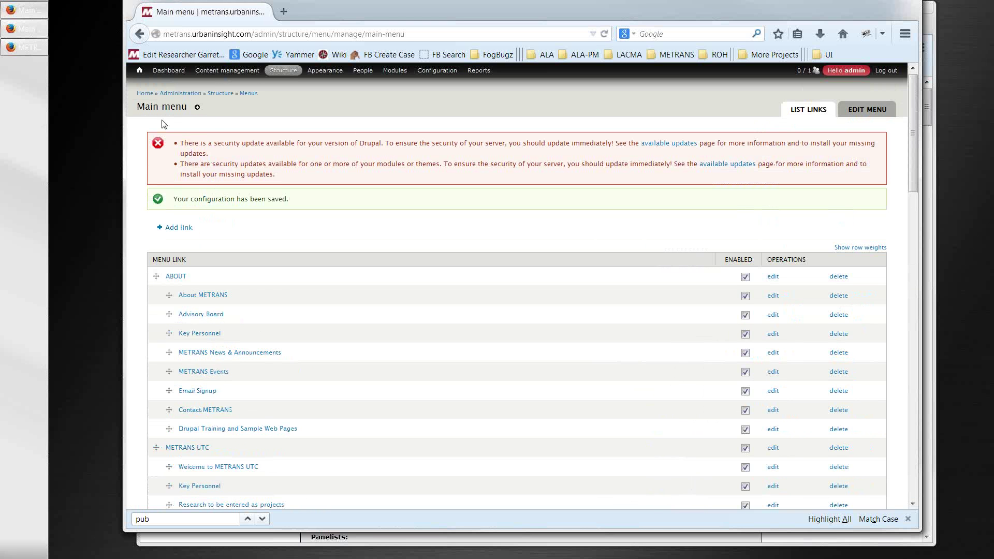
{"action": "left_click", "coordinate": [140, 71]}
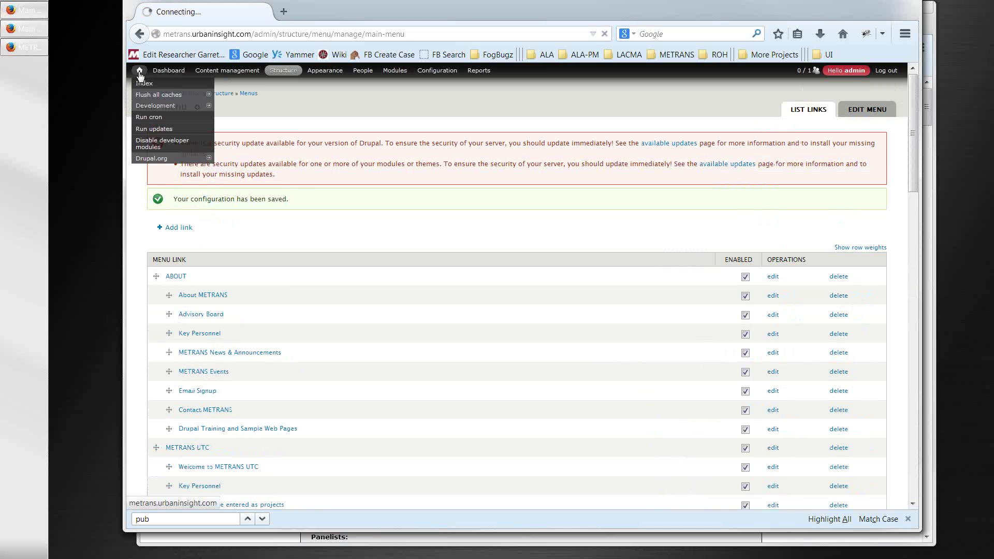
- From the homepage's three image blocks, open the METRANS UTC block for editing
{"action": "mouse_move", "coordinate": [155, 158]}
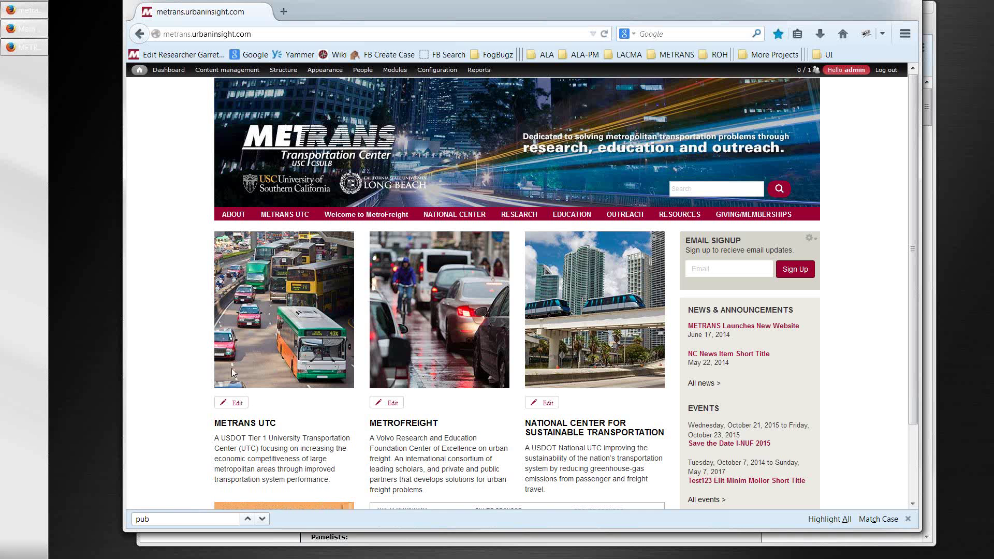
{"action": "left_click", "coordinate": [238, 404]}
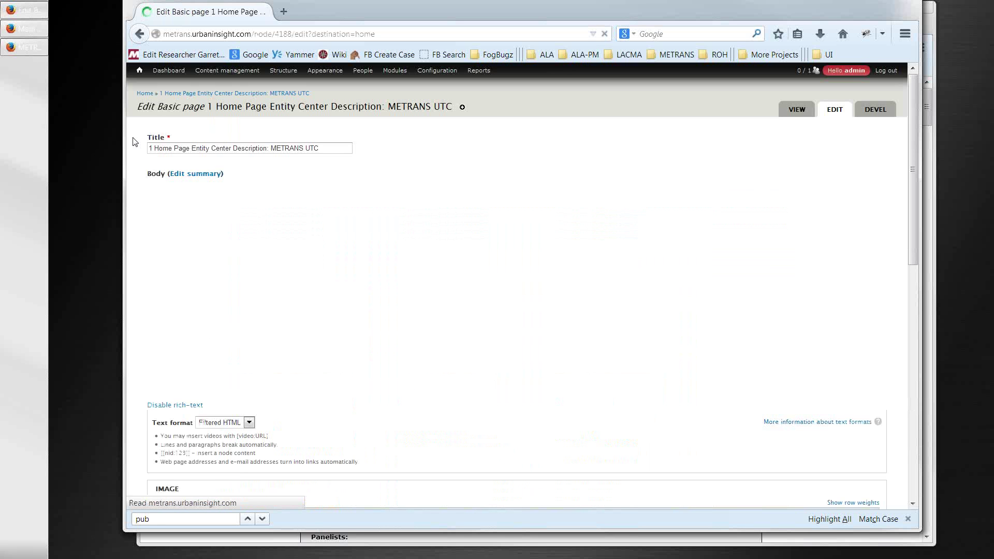
- Reopen the METRANS UTC edit form, select its body paragraph, and scroll to the metrans_utc.png image
{"action": "left_click", "coordinate": [139, 35]}
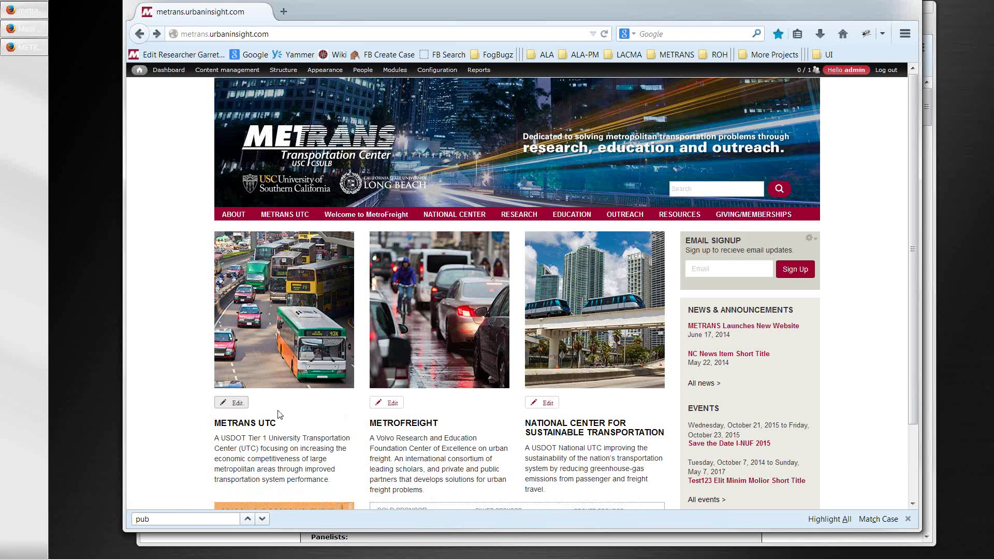
{"action": "left_click", "coordinate": [240, 408]}
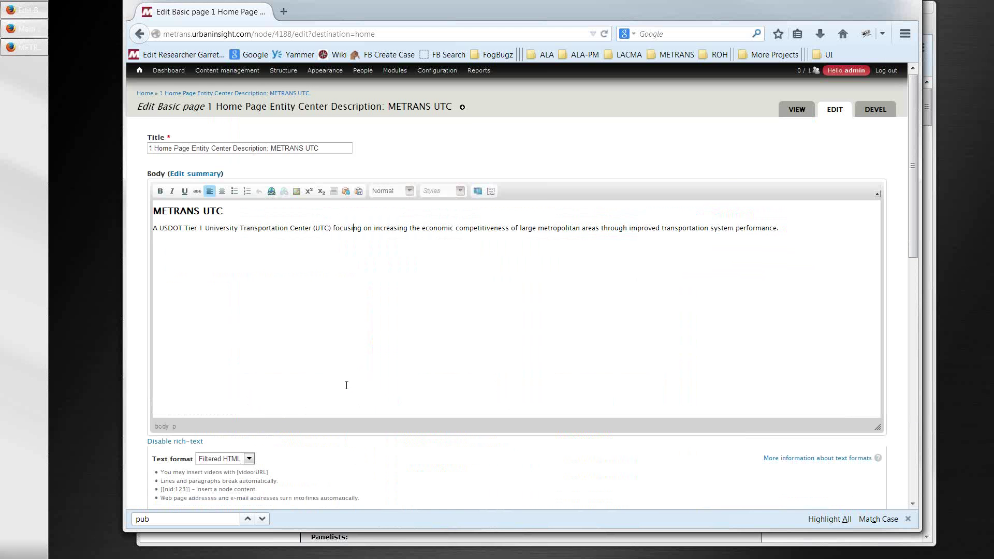
{"action": "scroll", "coordinate": [346, 385], "scroll_direction": "down", "scroll_amount": 8}
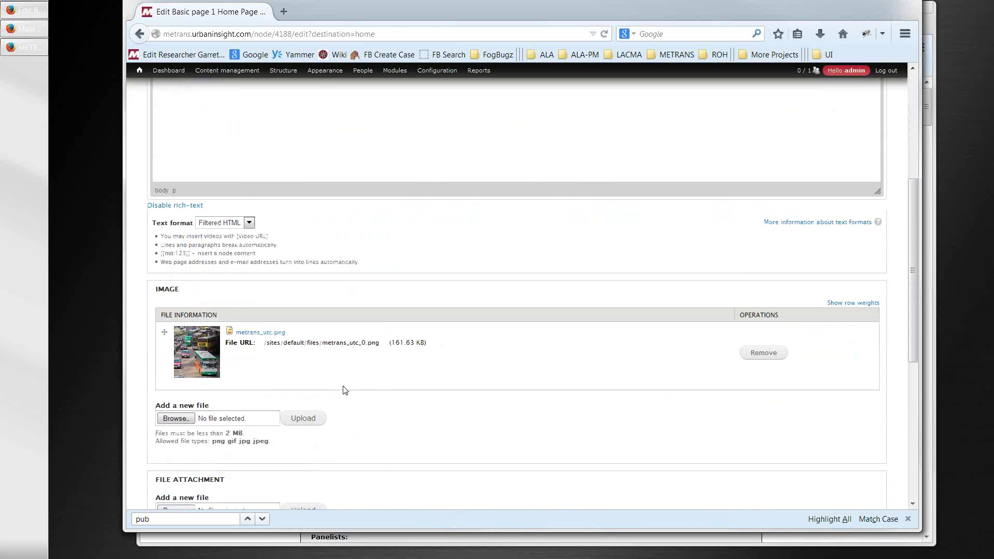
{"action": "scroll", "coordinate": [345, 390], "scroll_direction": "down", "scroll_amount": 3}
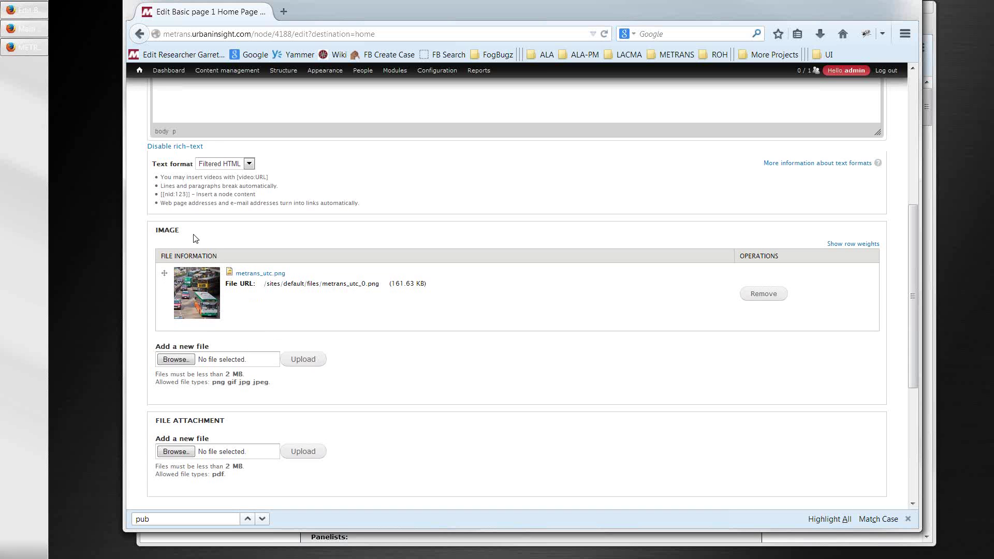
{"action": "double_click", "coordinate": [174, 231]}
{"action": "left_click", "coordinate": [139, 34]}
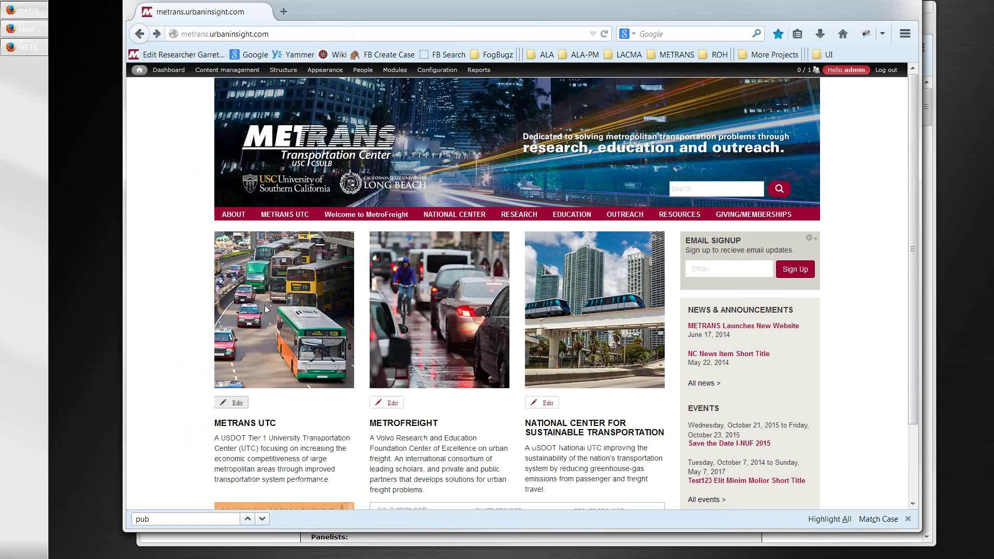
{"action": "left_click", "coordinate": [234, 406]}
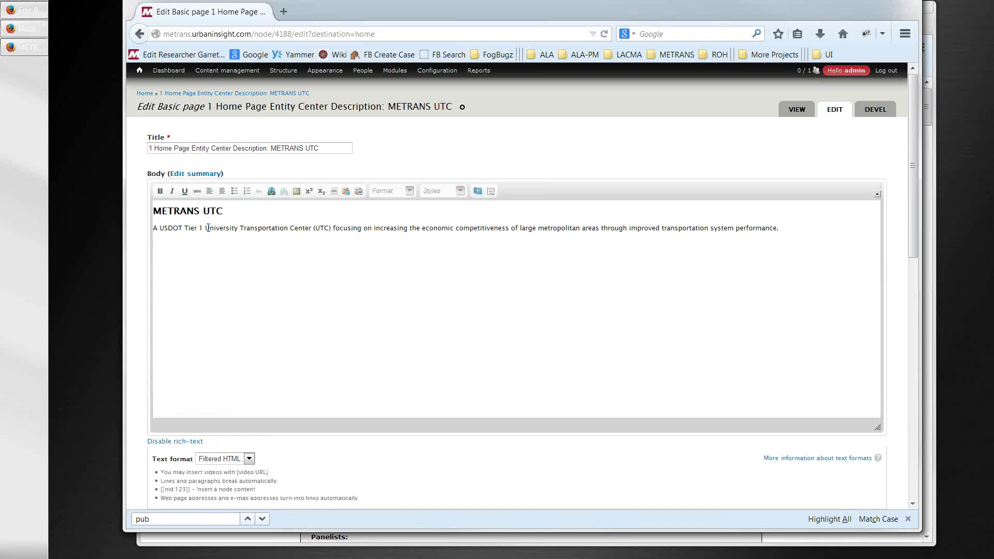
{"action": "left_click", "coordinate": [208, 227]}
{"action": "left_click_drag", "start_coordinate": [155, 228], "coordinate": [702, 270]}
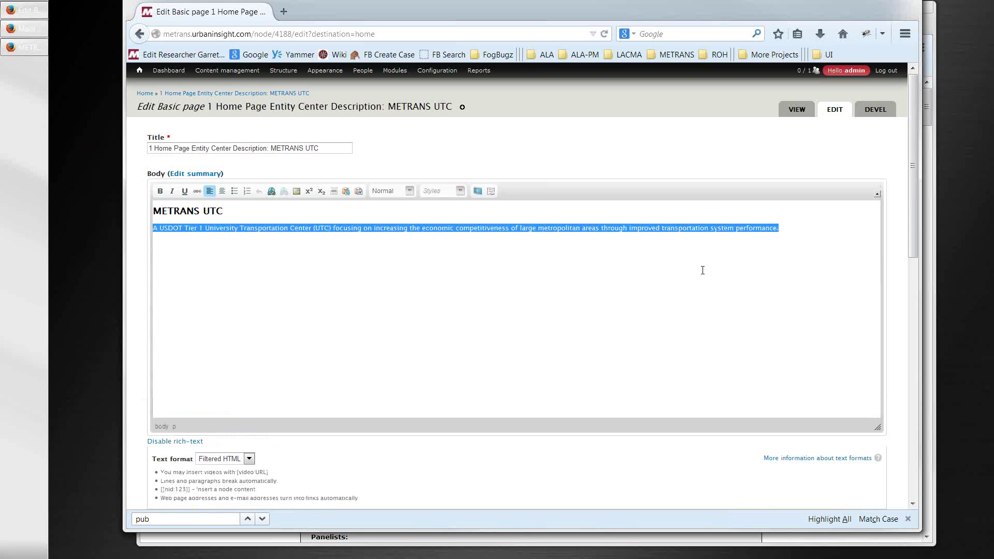
{"action": "scroll", "coordinate": [295, 451], "scroll_direction": "down", "scroll_amount": 5}
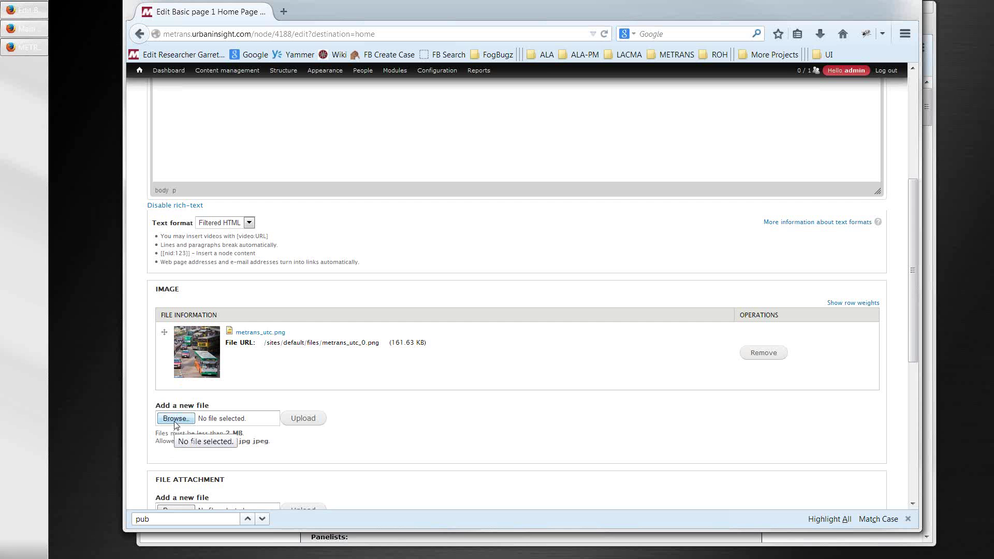
- Upload Desert.jpg from the Metrans training > ec images folder to the Image field
{"action": "scroll", "coordinate": [178, 381], "scroll_direction": "down", "scroll_amount": 2}
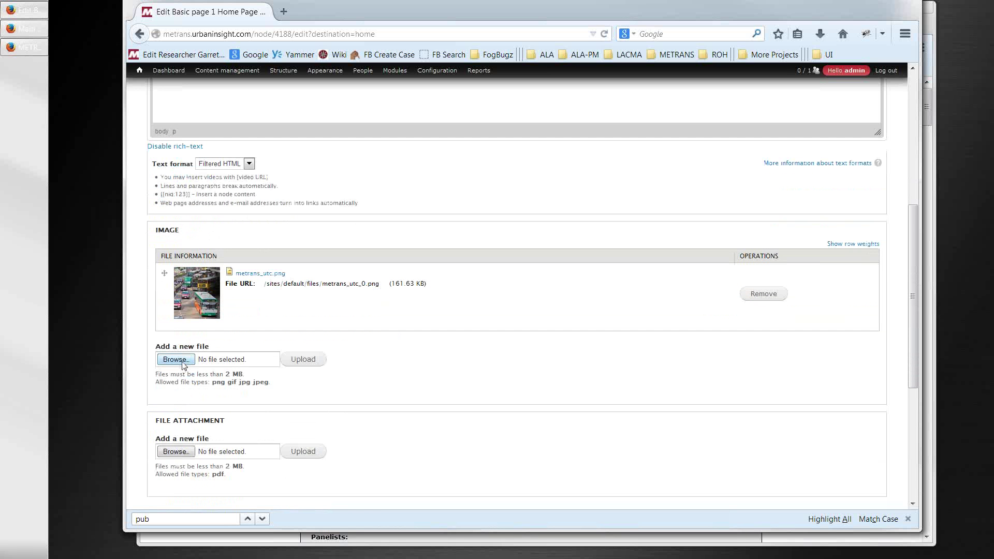
{"action": "left_click", "coordinate": [183, 362]}
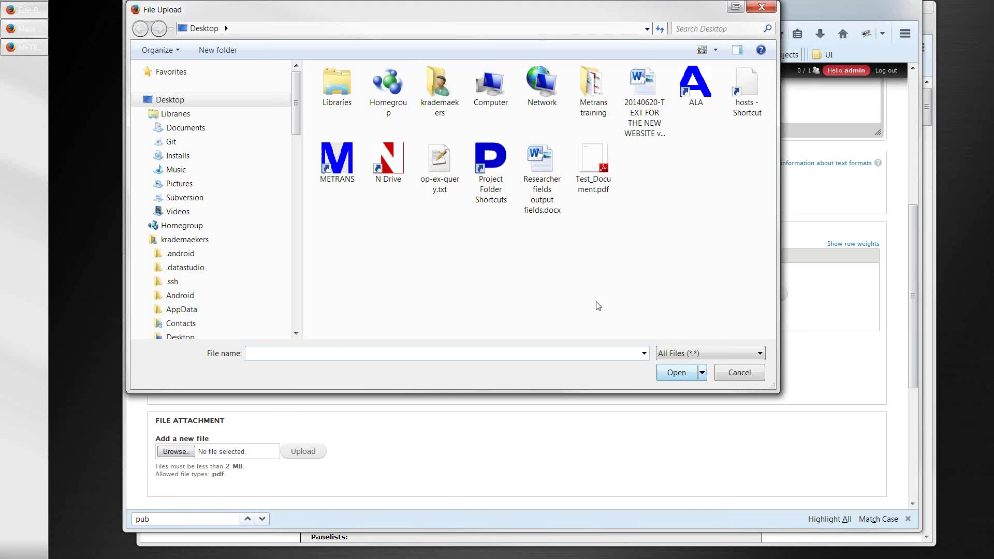
{"action": "double_click", "coordinate": [580, 112]}
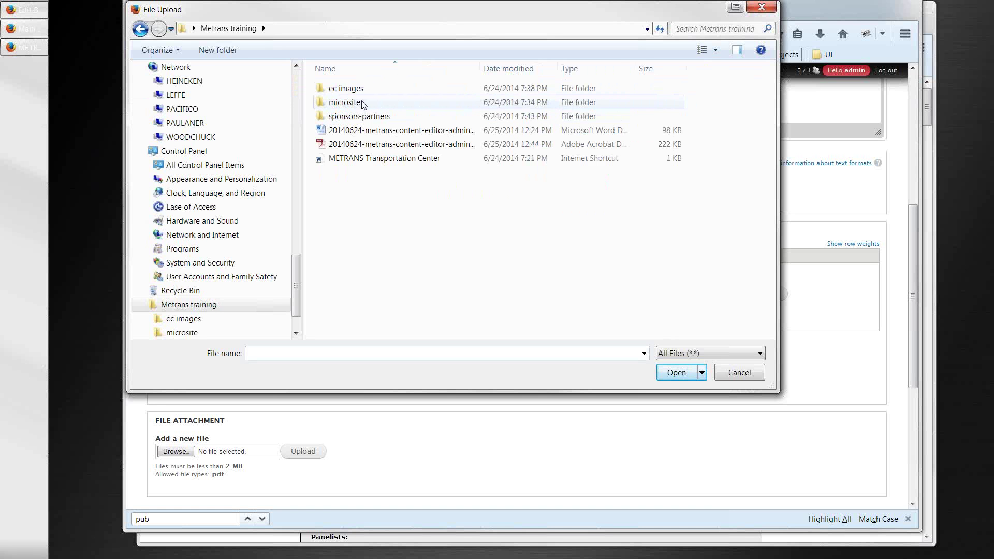
{"action": "double_click", "coordinate": [352, 90]}
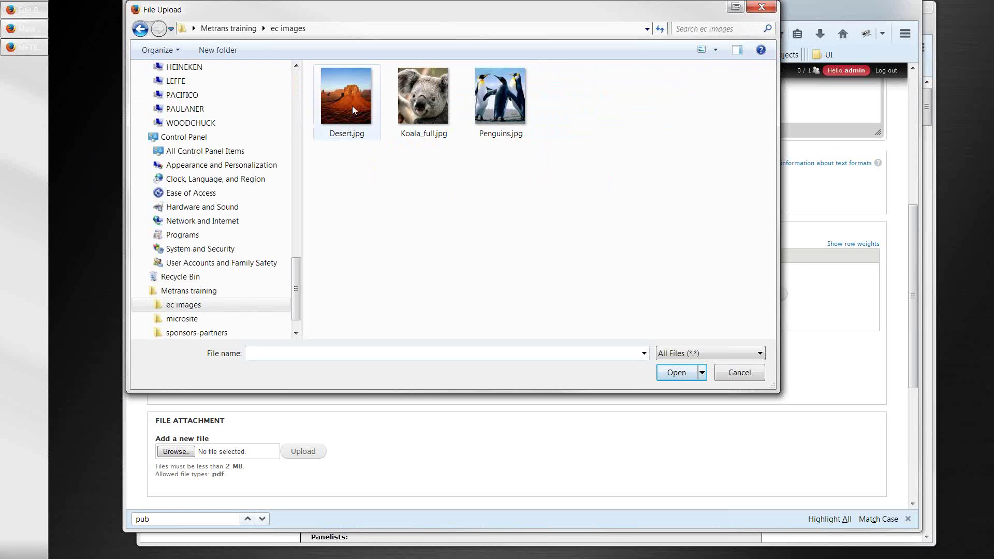
{"action": "double_click", "coordinate": [352, 105]}
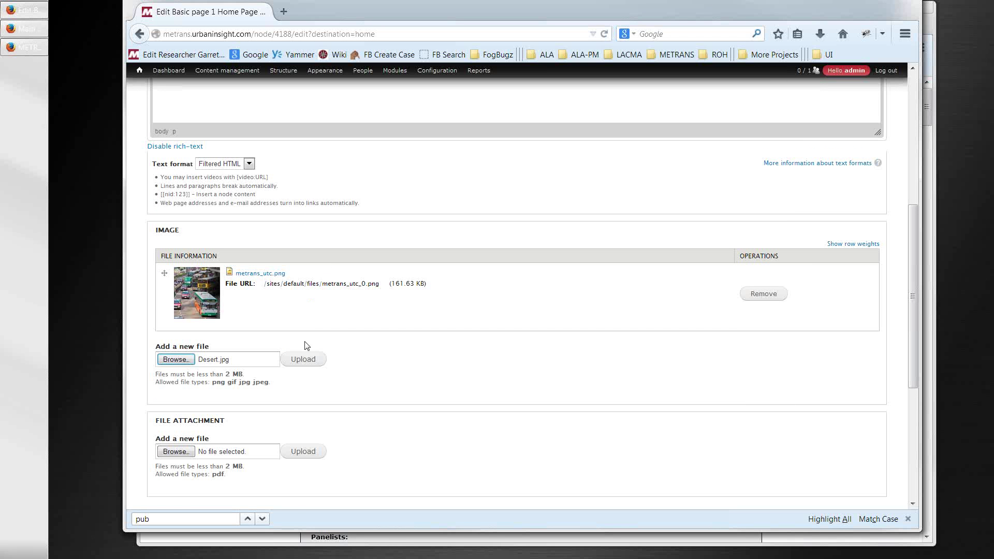
{"action": "left_click", "coordinate": [304, 362]}
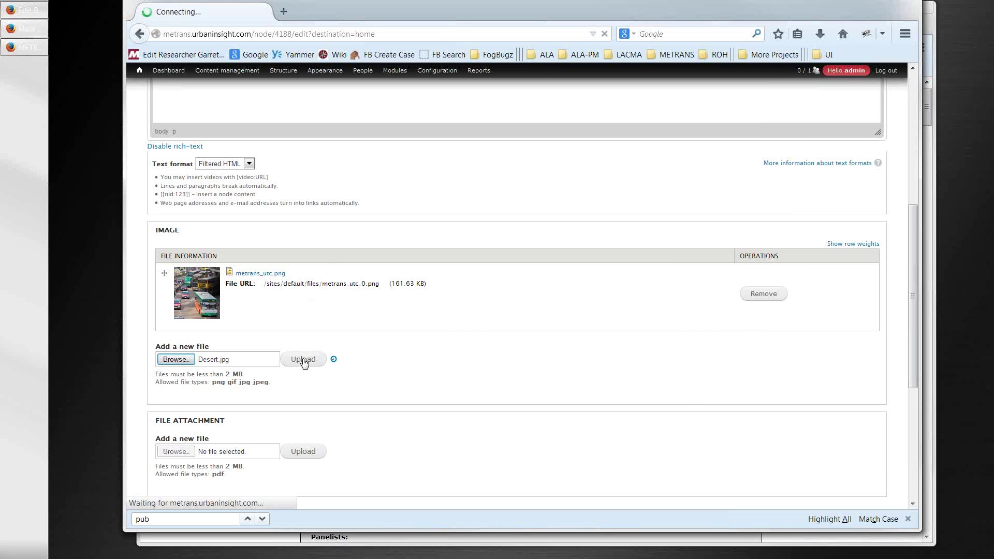
- Upload Koala_full.jpg as another image in the same field
{"action": "scroll", "coordinate": [361, 419], "scroll_direction": "down", "scroll_amount": 2}
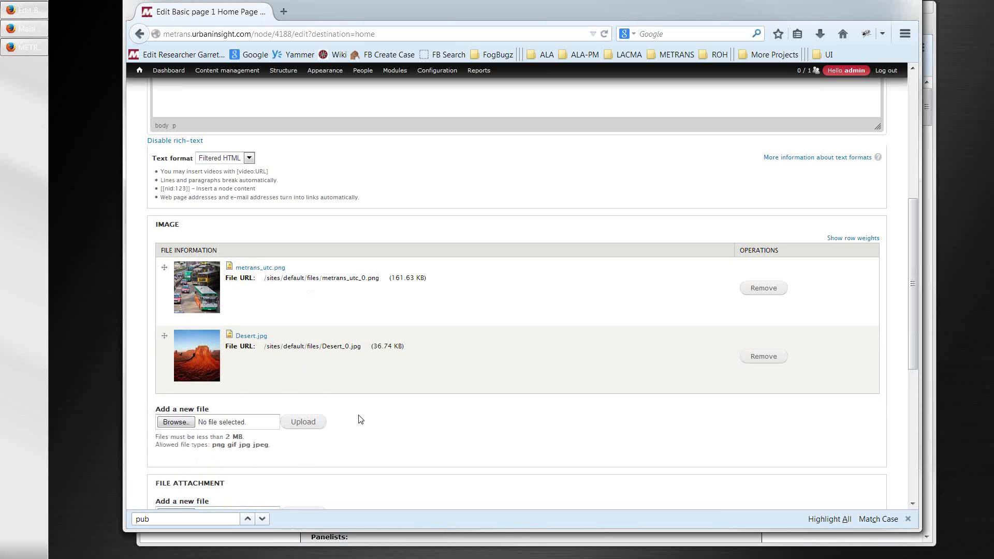
{"action": "left_click", "coordinate": [182, 369]}
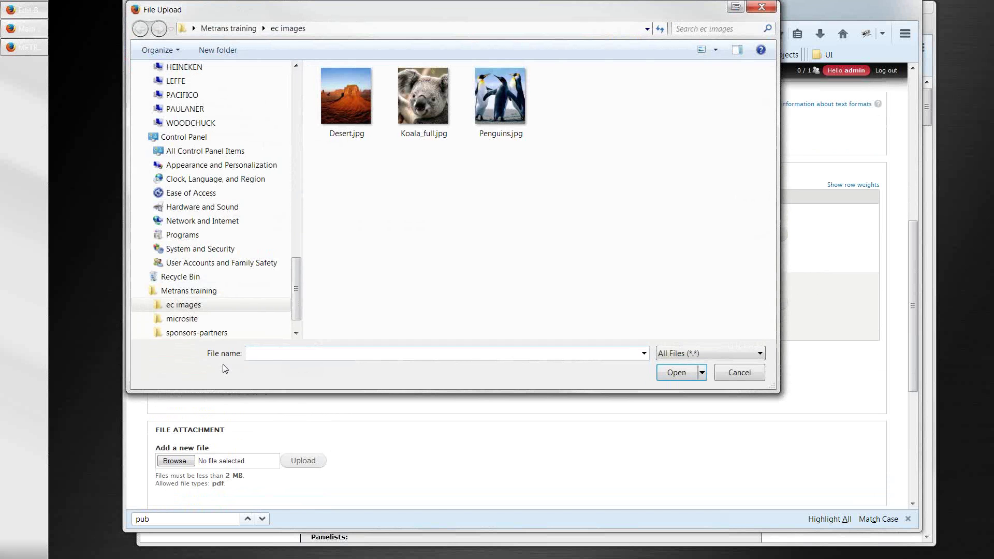
{"action": "double_click", "coordinate": [417, 116]}
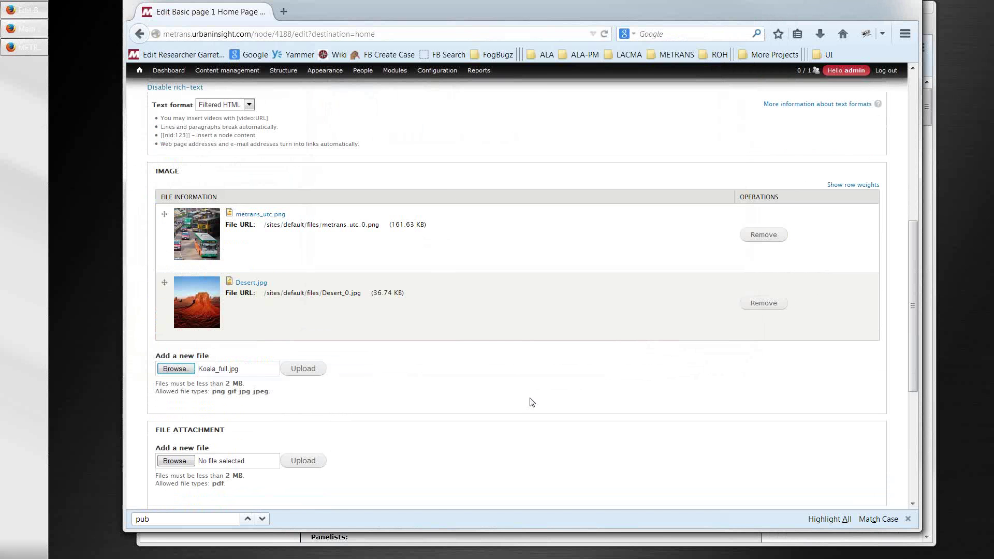
{"action": "left_click", "coordinate": [314, 370]}
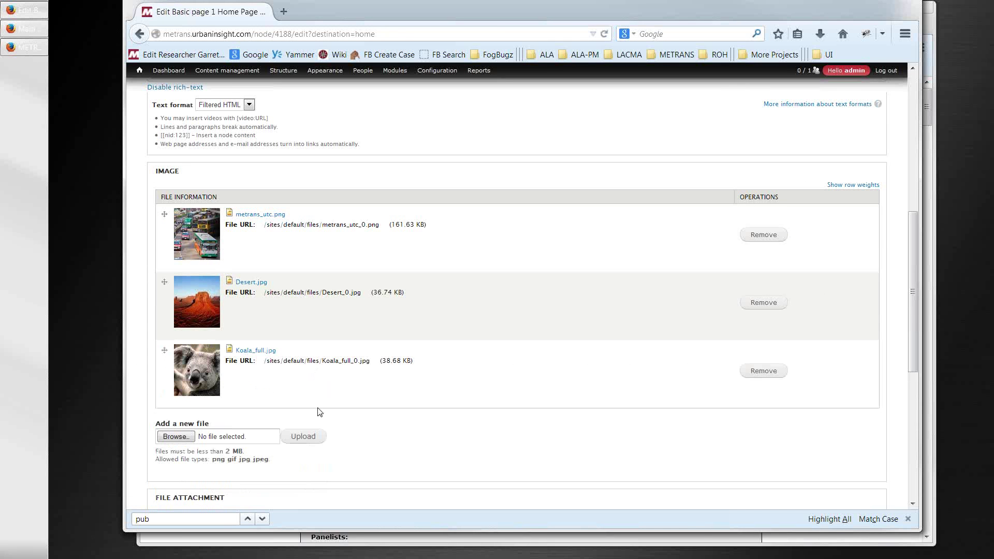
{"action": "scroll", "coordinate": [332, 420], "scroll_direction": "down", "scroll_amount": 10}
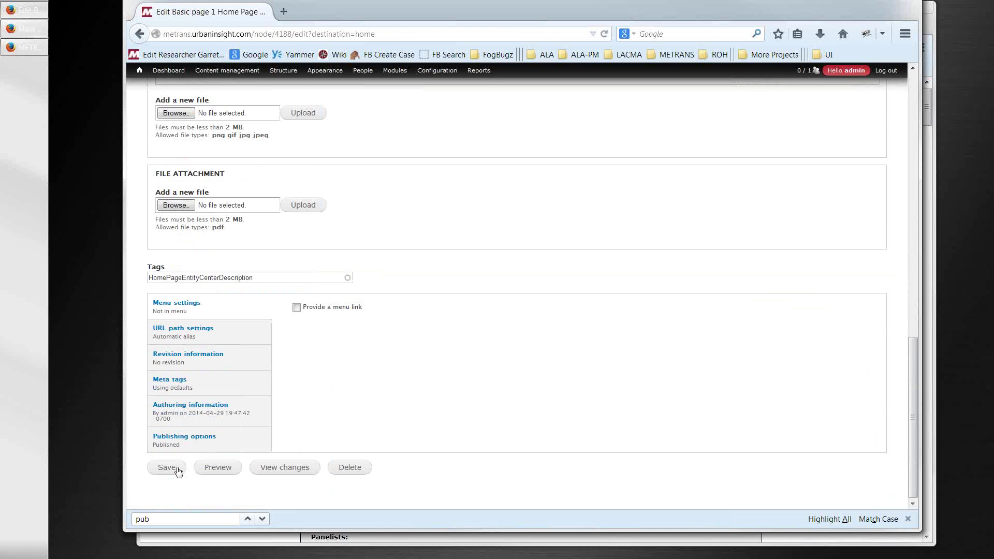
- Save the METRANS UTC description, reload the homepage, and open the Metrofreight description for editing
{"action": "left_click", "coordinate": [175, 468]}
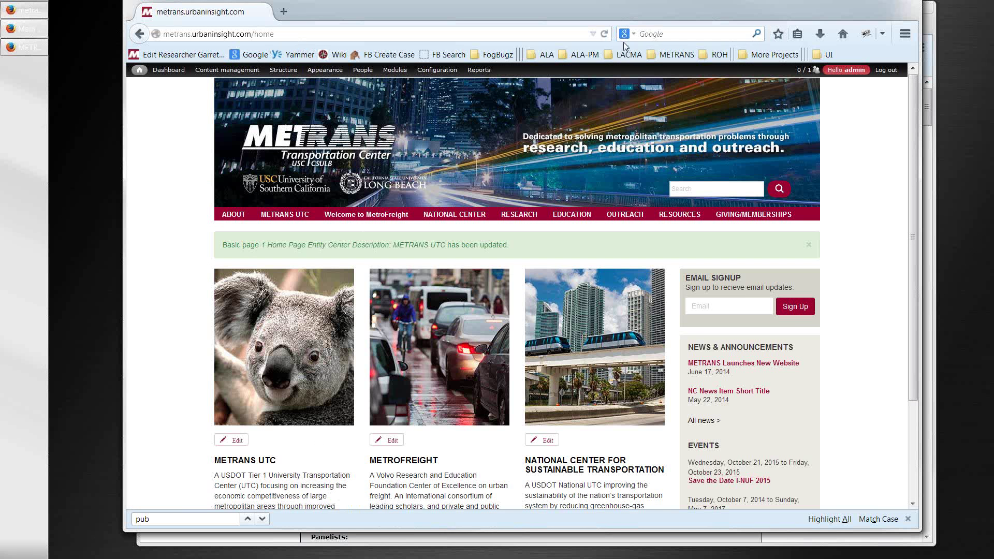
{"action": "left_click", "coordinate": [604, 36]}
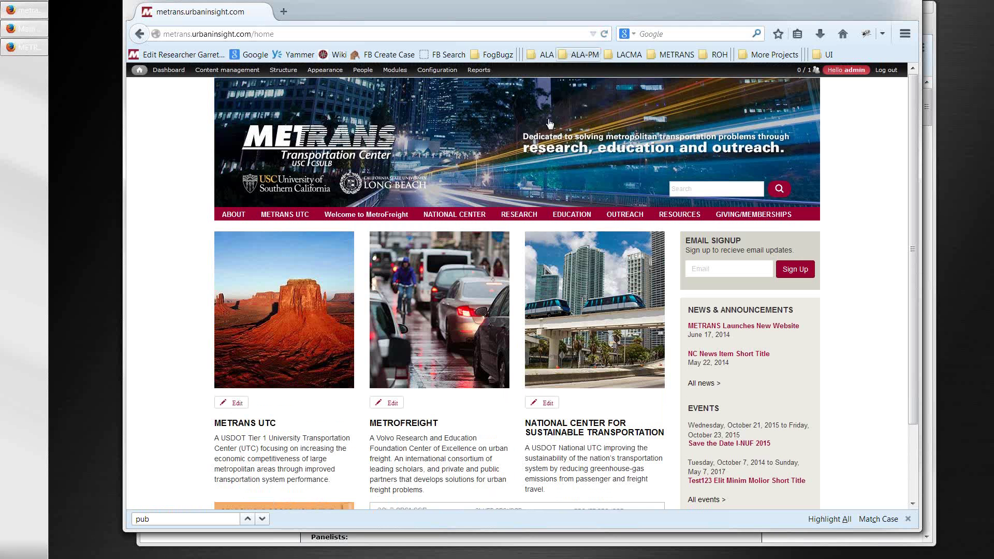
{"action": "left_click", "coordinate": [391, 405]}
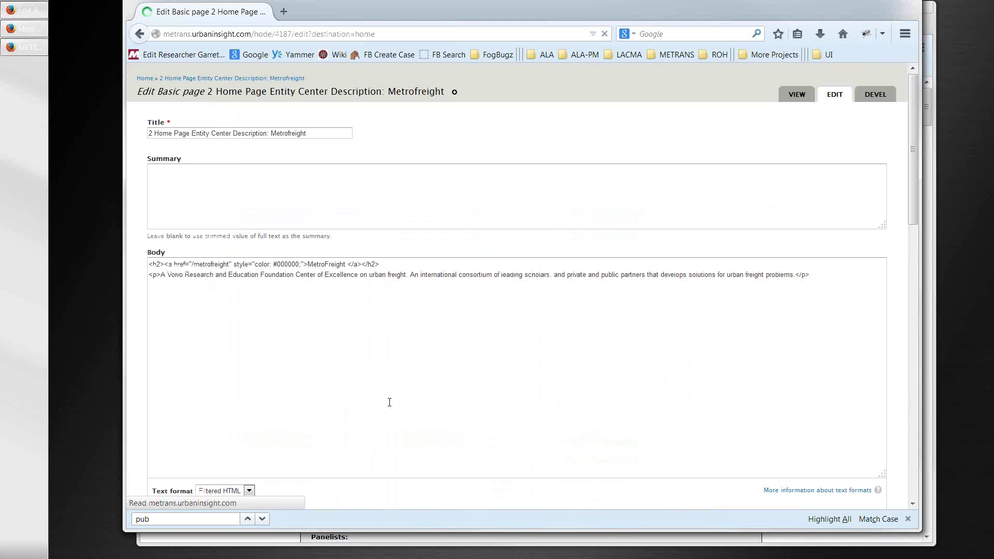
- Choose and upload Penguins.jpg in the Metrofreight Image field, then save the description
{"action": "scroll", "coordinate": [390, 402], "scroll_direction": "down", "scroll_amount": 8}
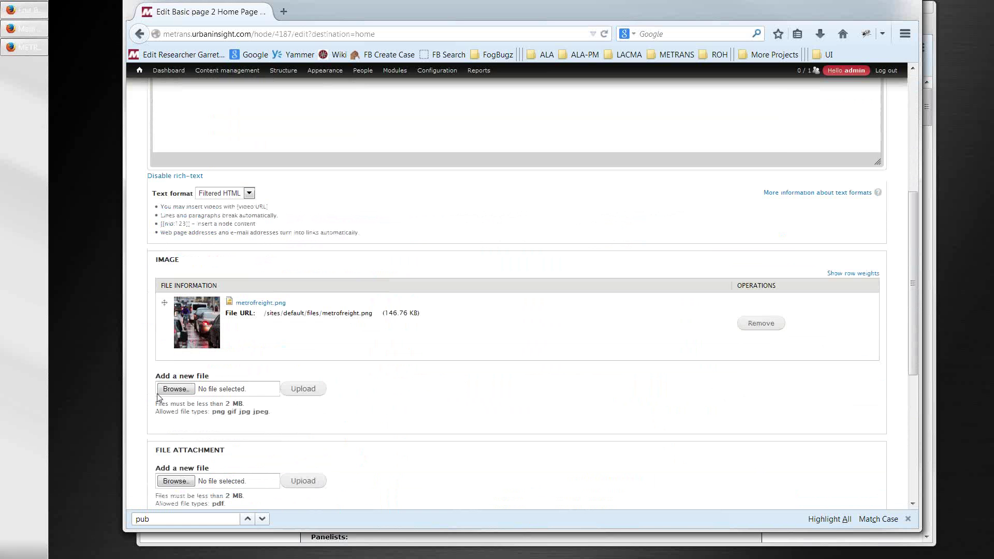
{"action": "left_click", "coordinate": [162, 390]}
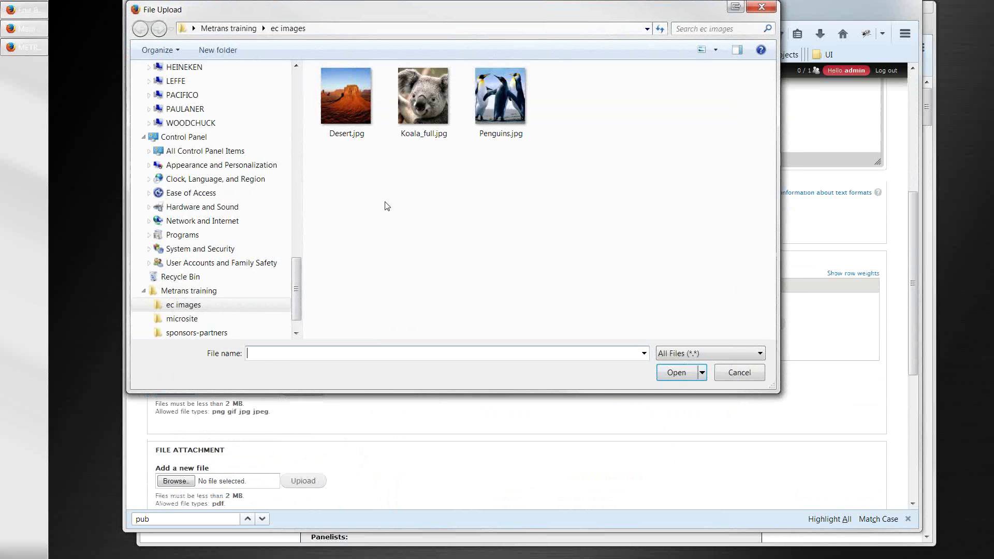
{"action": "left_click", "coordinate": [480, 111]}
{"action": "left_click", "coordinate": [683, 378]}
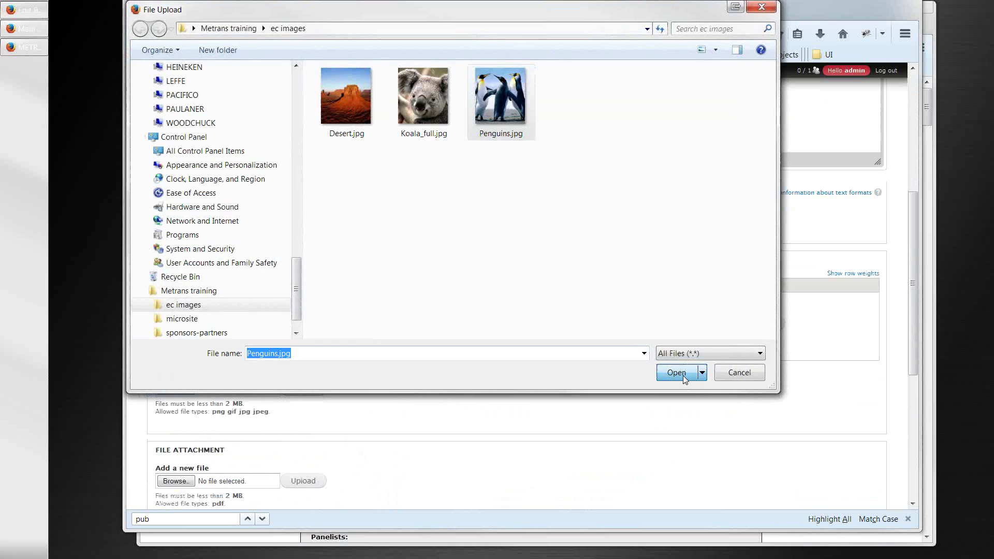
{"action": "left_click", "coordinate": [318, 392]}
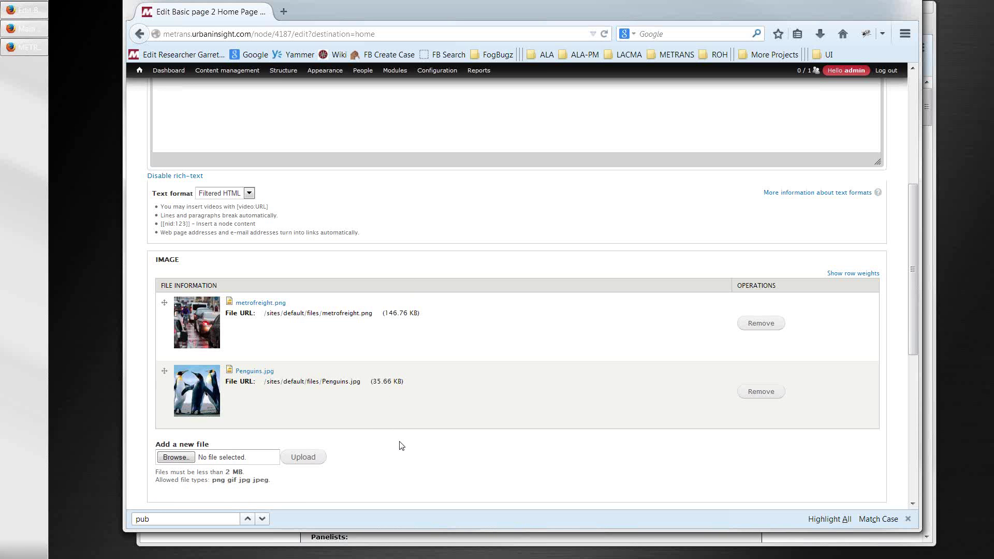
{"action": "scroll", "coordinate": [399, 448], "scroll_direction": "down", "scroll_amount": 7}
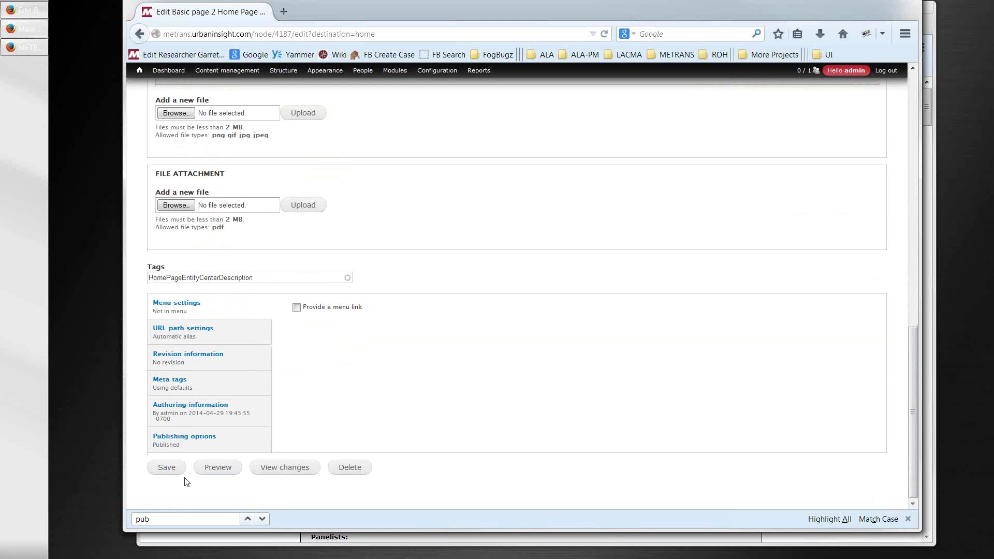
{"action": "left_click", "coordinate": [171, 469]}
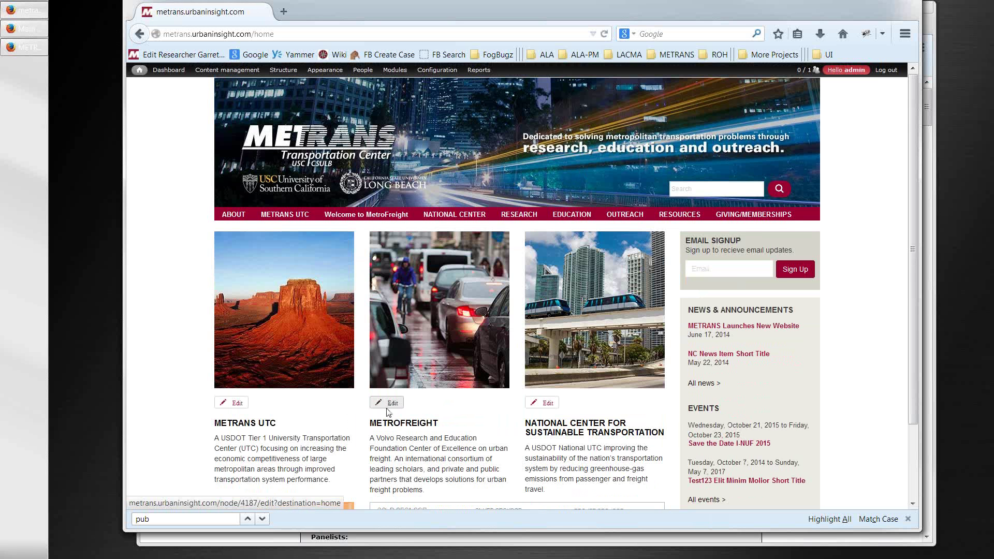
{"action": "scroll", "coordinate": [388, 412], "scroll_direction": "down", "scroll_amount": 1}
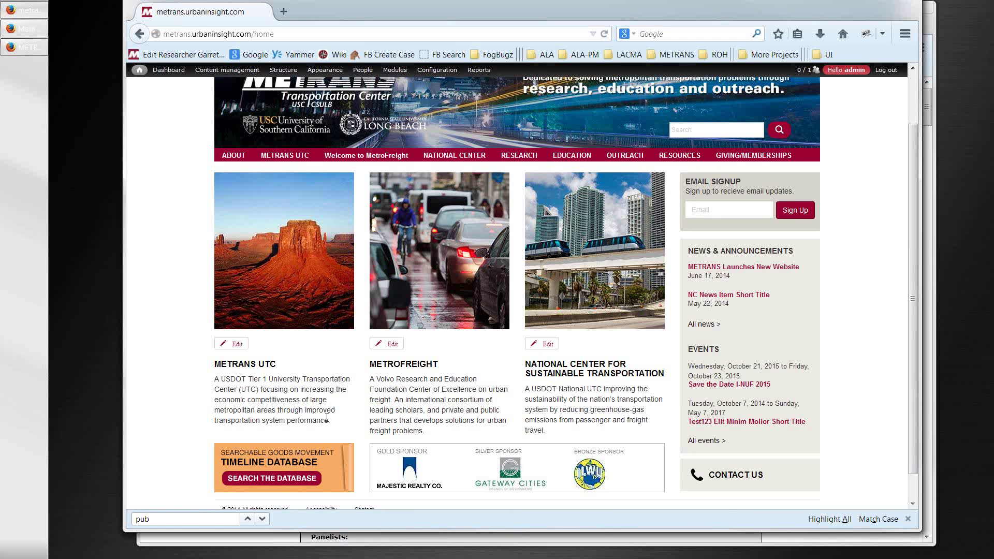
{"action": "left_click_drag", "start_coordinate": [329, 420], "coordinate": [212, 378]}
{"action": "left_click", "coordinate": [233, 345]}
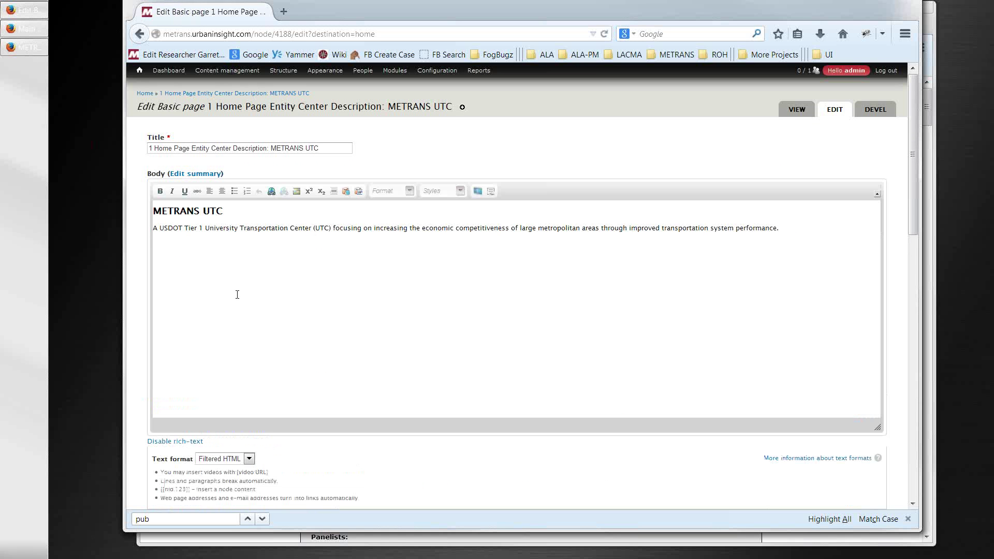
{"action": "left_click", "coordinate": [216, 230]}
{"action": "left_click", "coordinate": [139, 34]}
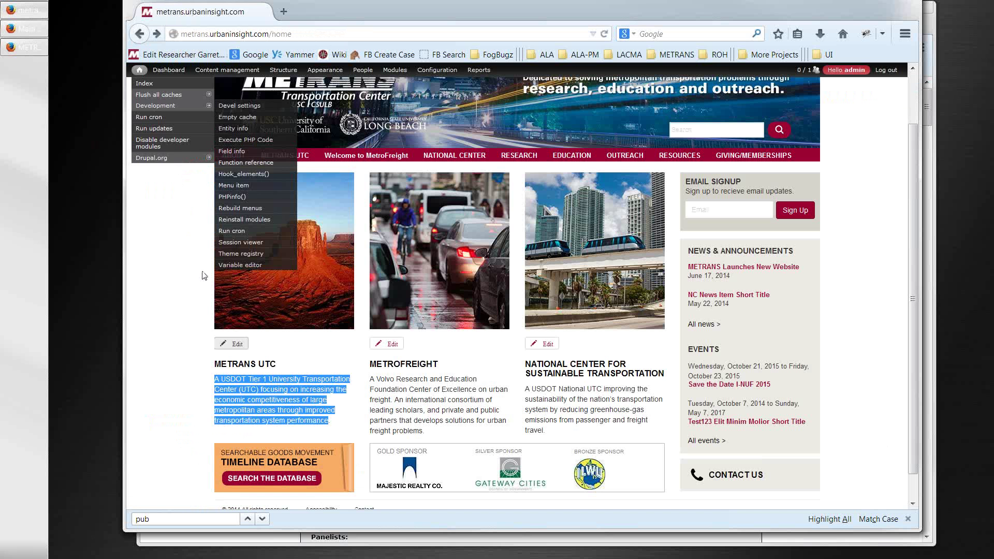
{"action": "left_click", "coordinate": [194, 359]}
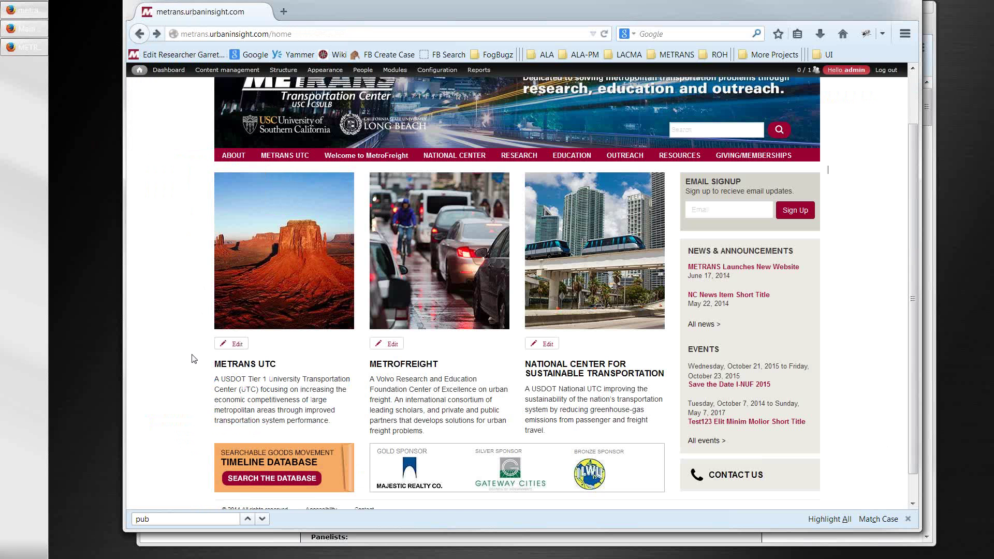
{"action": "key", "text": "ctrl+plus"}
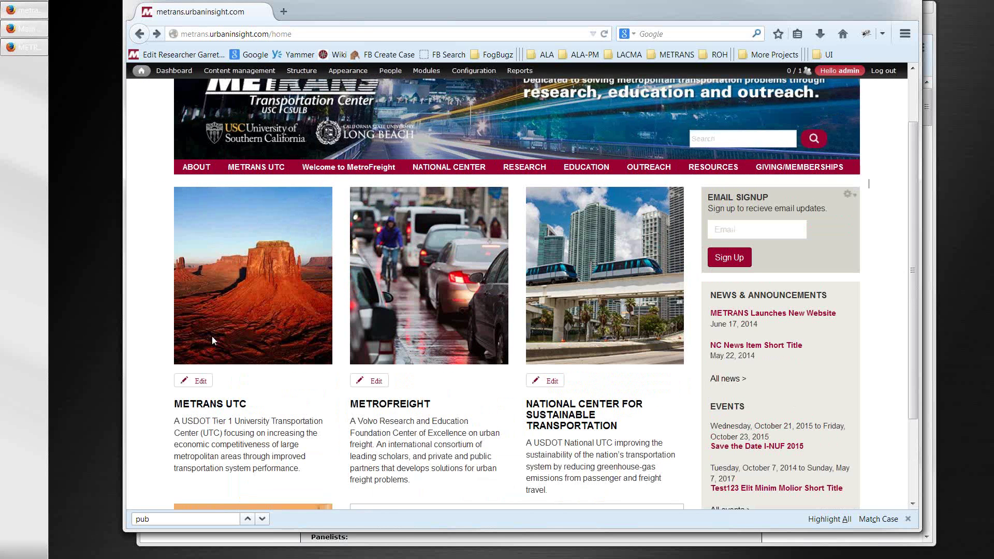
{"action": "key", "text": "ctrl+plus"}
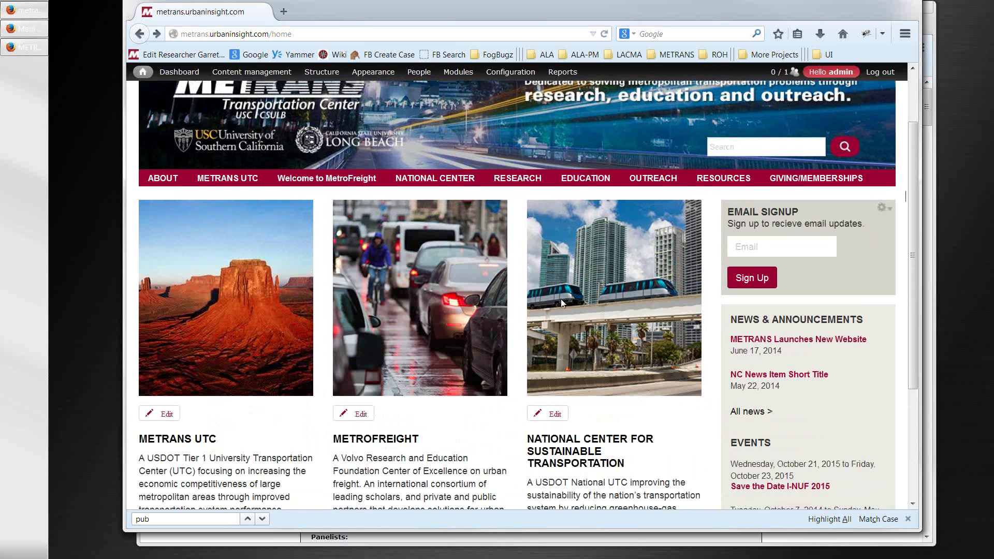
{"action": "left_click_drag", "start_coordinate": [914, 223], "coordinate": [902, 282]}
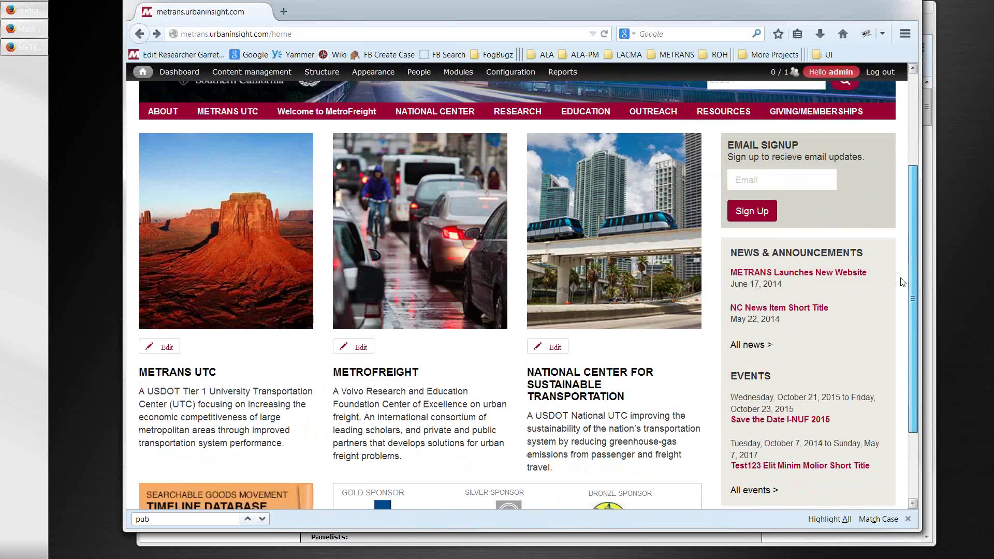
{"action": "scroll", "coordinate": [884, 315], "scroll_direction": "down", "scroll_amount": 2}
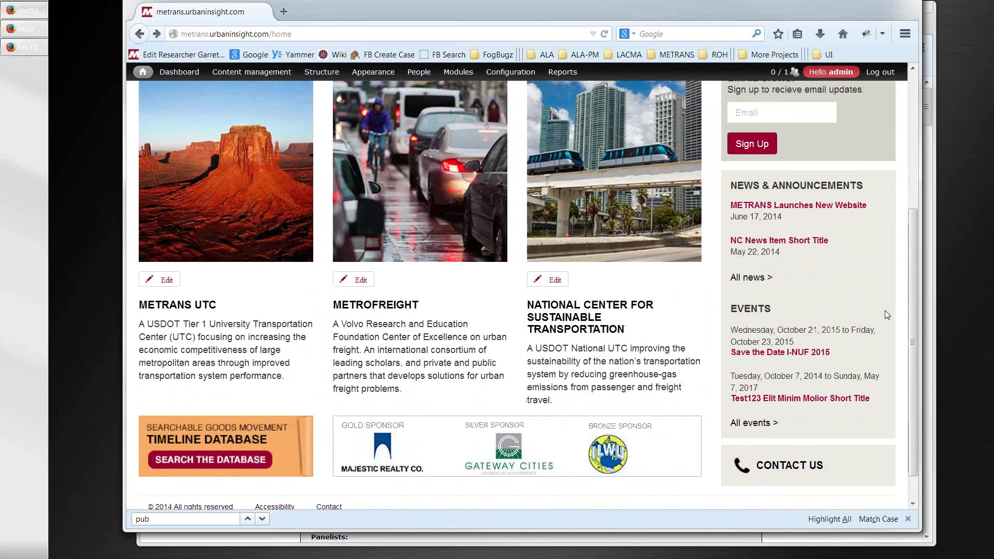
{"action": "key", "text": "ctrl+minus"}
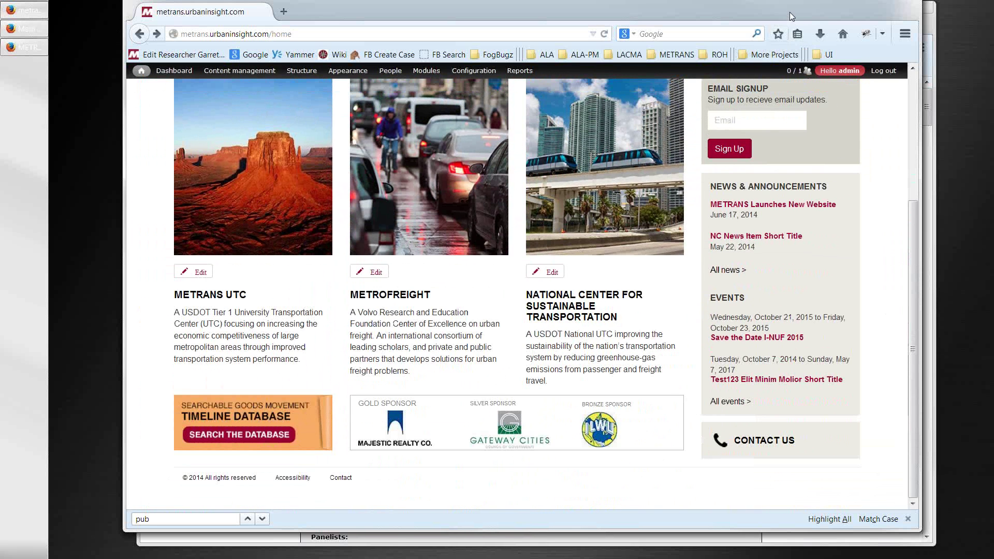
{"action": "left_click_drag", "start_coordinate": [791, 7], "coordinate": [769, 17]}
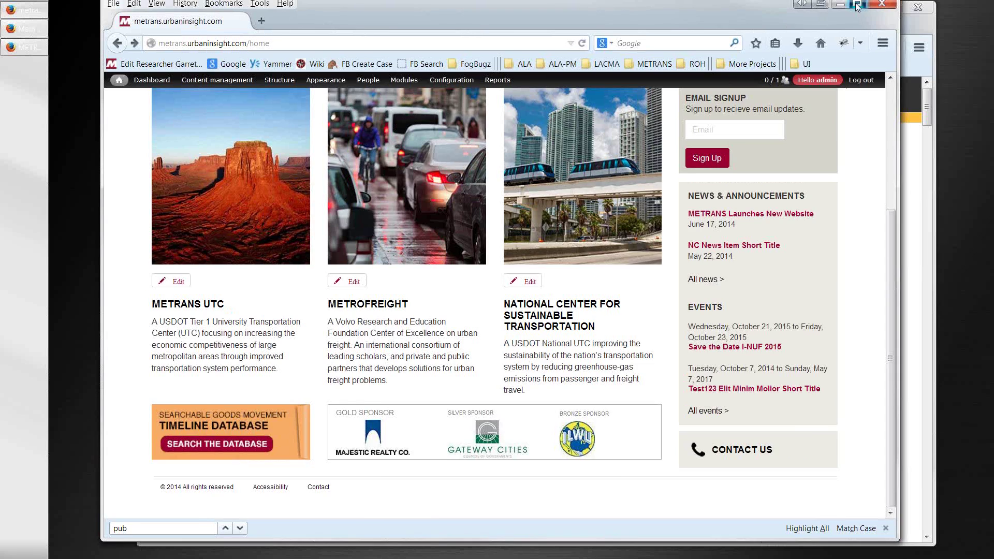
- Maximize the browser and scroll the homepage to check the three block images
{"action": "left_click", "coordinate": [857, 5]}
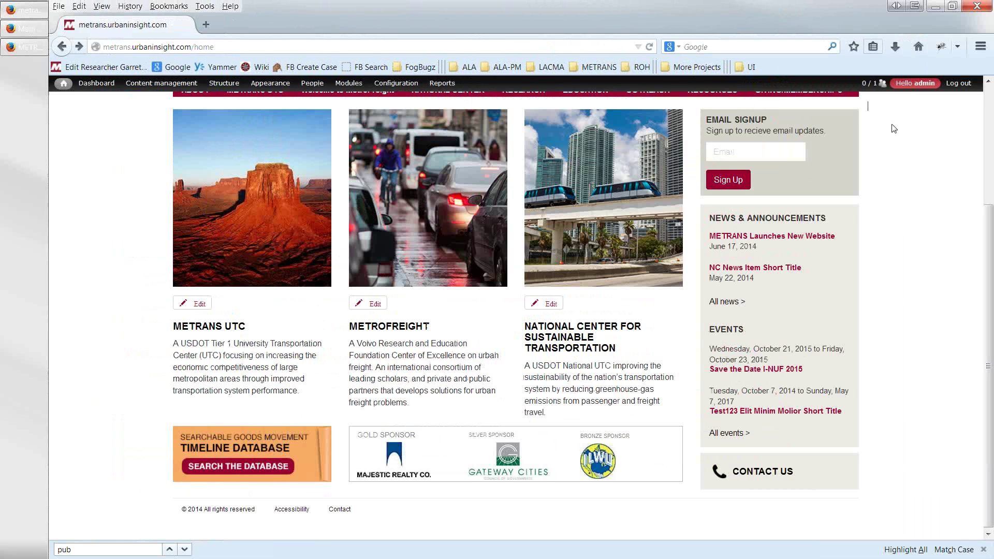
{"action": "scroll", "coordinate": [945, 178], "scroll_direction": "up", "scroll_amount": 5}
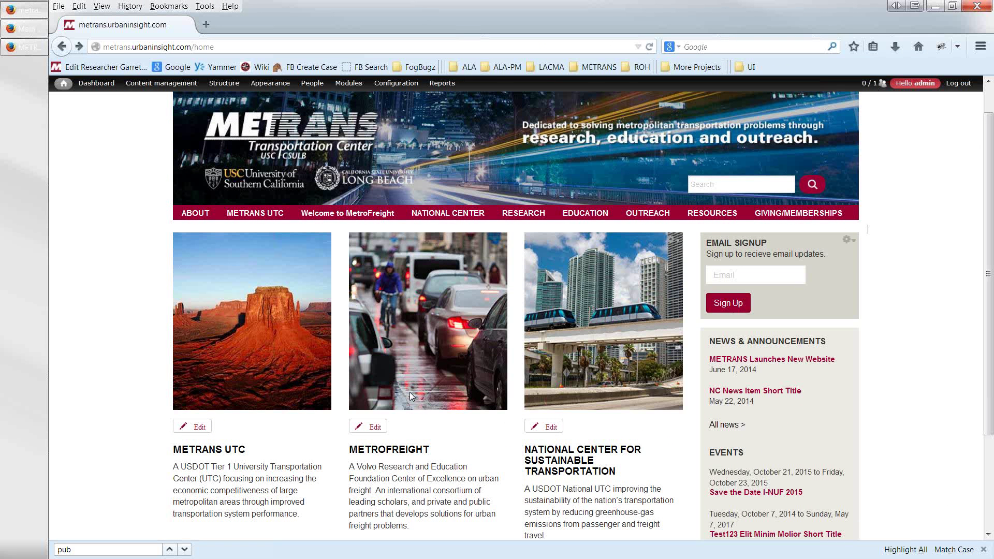
{"action": "scroll", "coordinate": [290, 401], "scroll_direction": "down", "scroll_amount": 2}
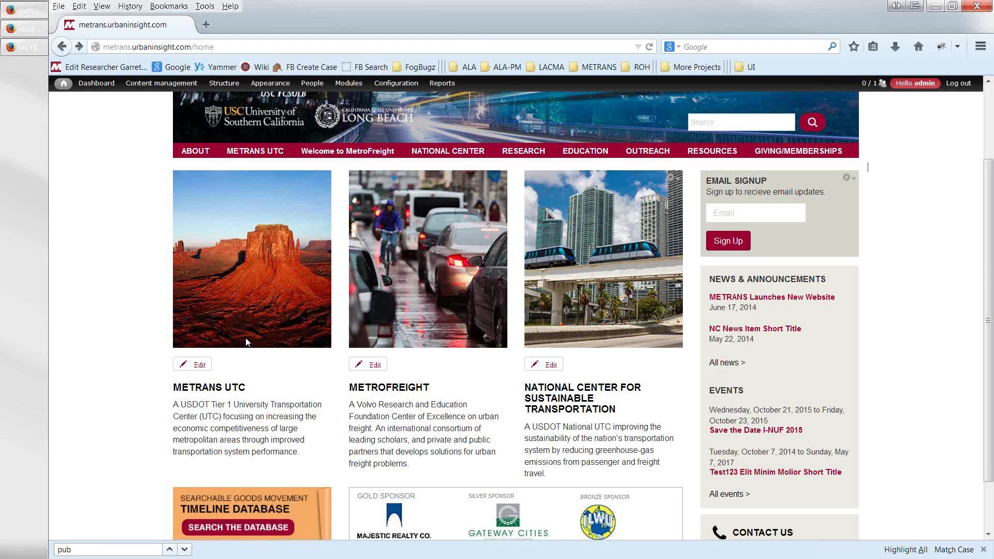
{"action": "scroll", "coordinate": [245, 341], "scroll_direction": "up", "scroll_amount": 2}
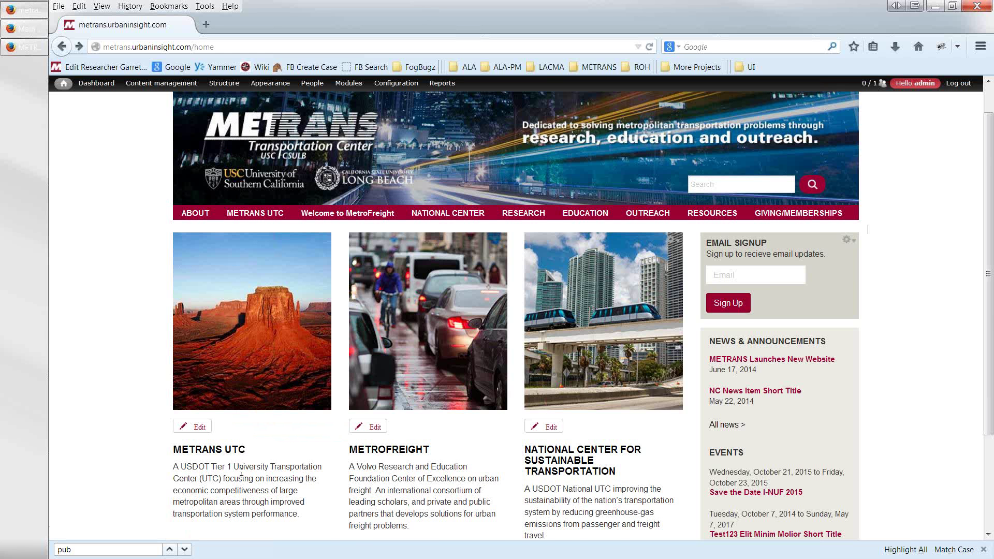
{"action": "scroll", "coordinate": [240, 464], "scroll_direction": "down", "scroll_amount": 2}
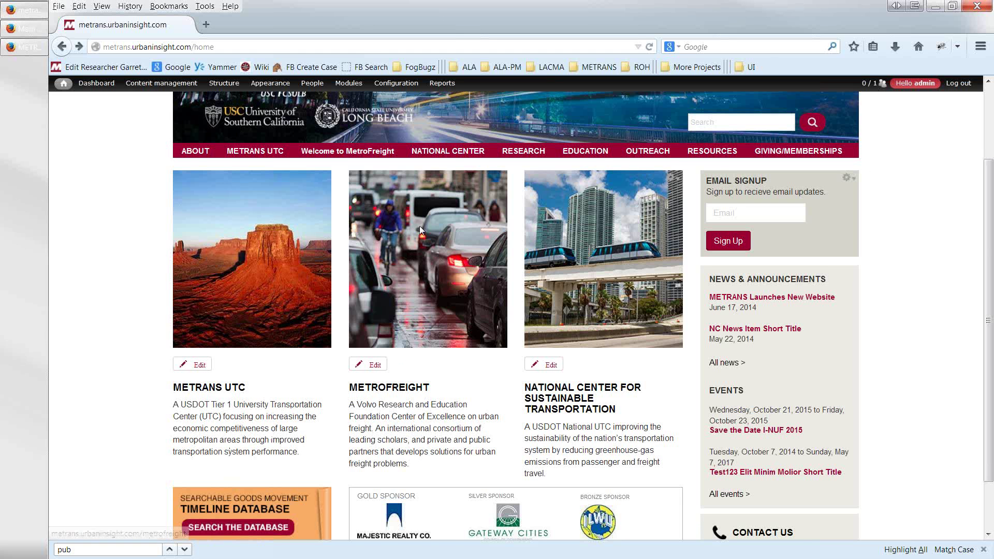
{"action": "scroll", "coordinate": [420, 226], "scroll_direction": "up", "scroll_amount": 3}
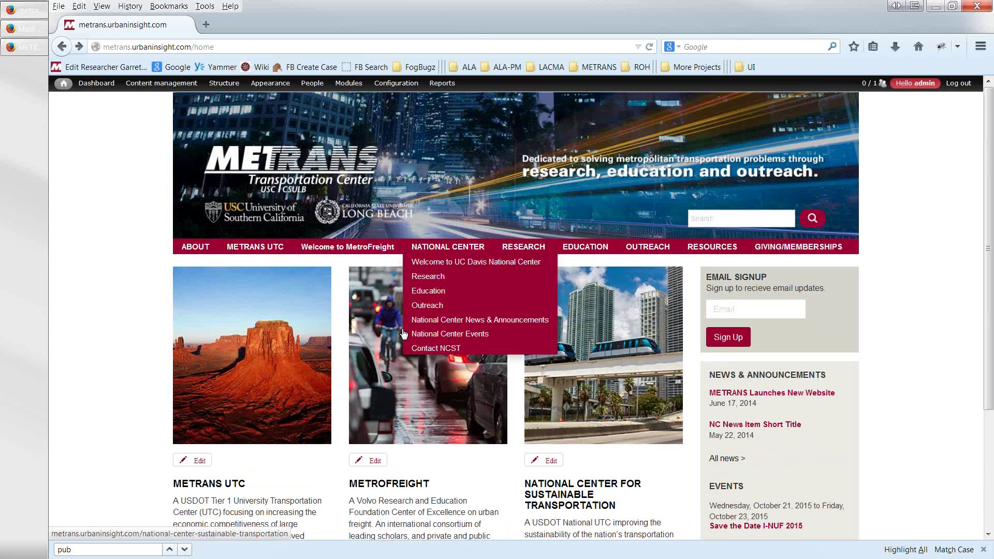
- Open the Metrofreight description, remove Penguins.jpg from its Image field, and go back to the homepage
{"action": "left_click", "coordinate": [374, 461]}
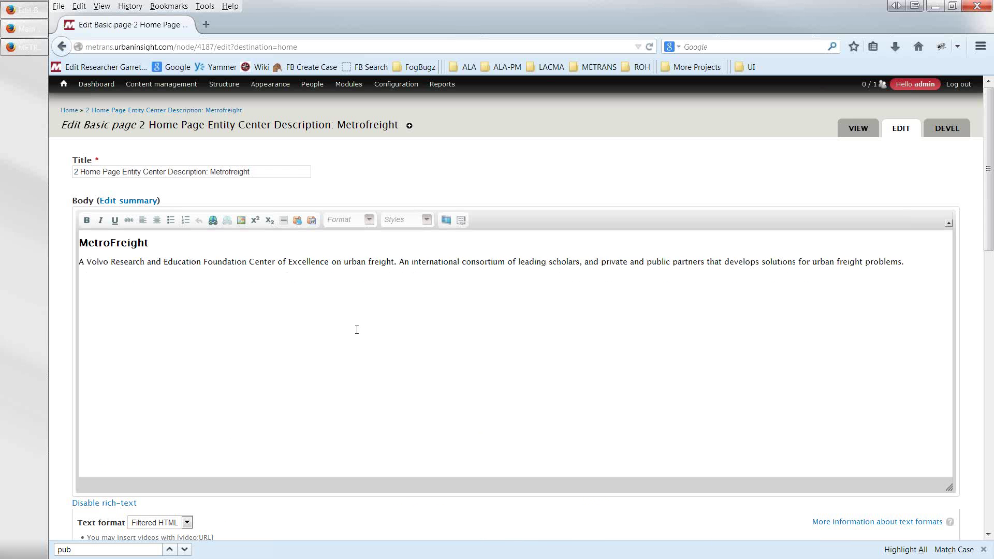
{"action": "scroll", "coordinate": [326, 352], "scroll_direction": "down", "scroll_amount": 5}
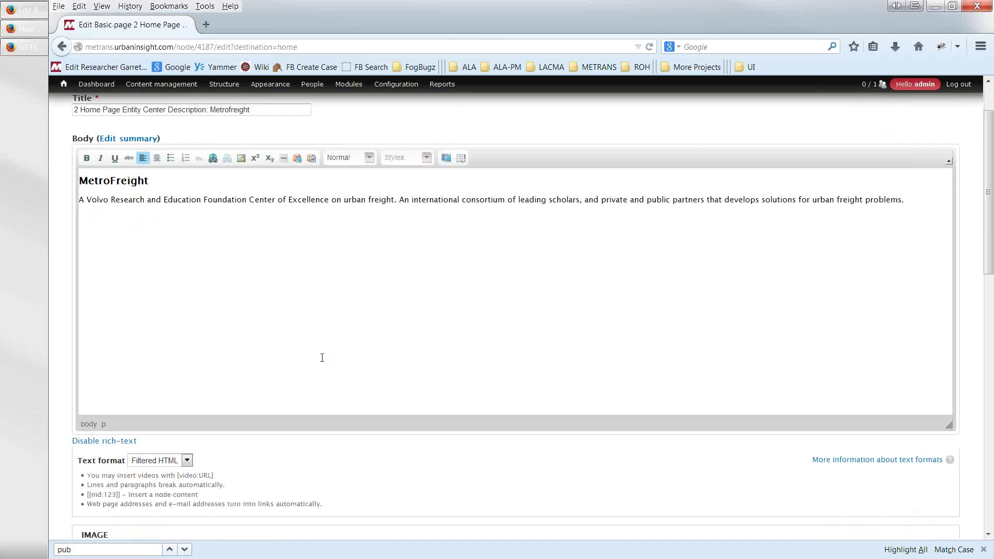
{"action": "scroll", "coordinate": [322, 370], "scroll_direction": "down", "scroll_amount": 4}
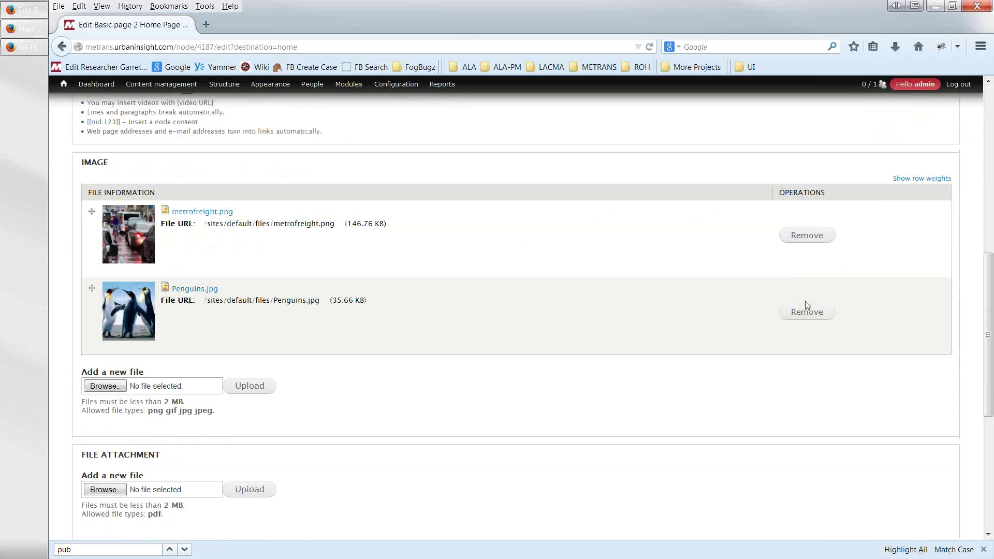
{"action": "left_click", "coordinate": [806, 312]}
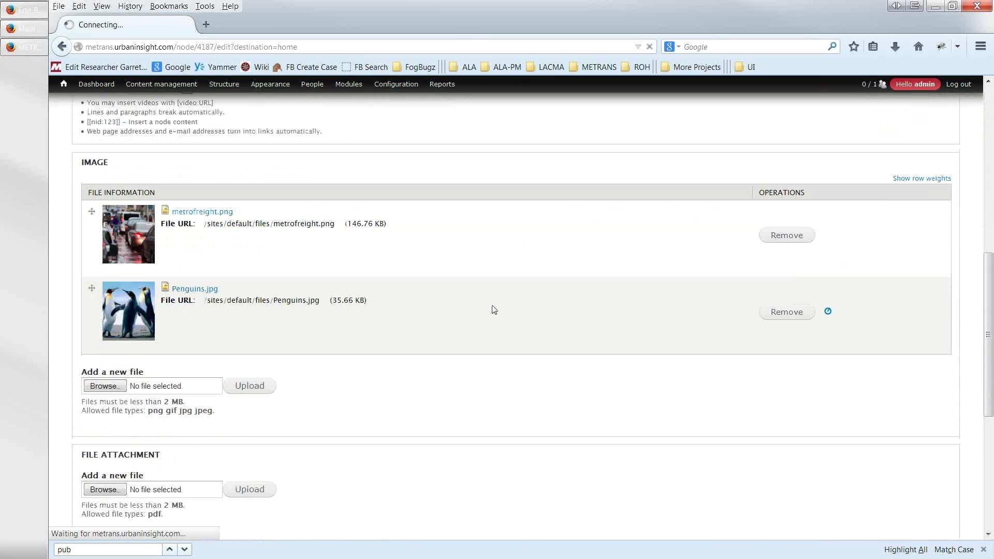
{"action": "left_click", "coordinate": [71, 49]}
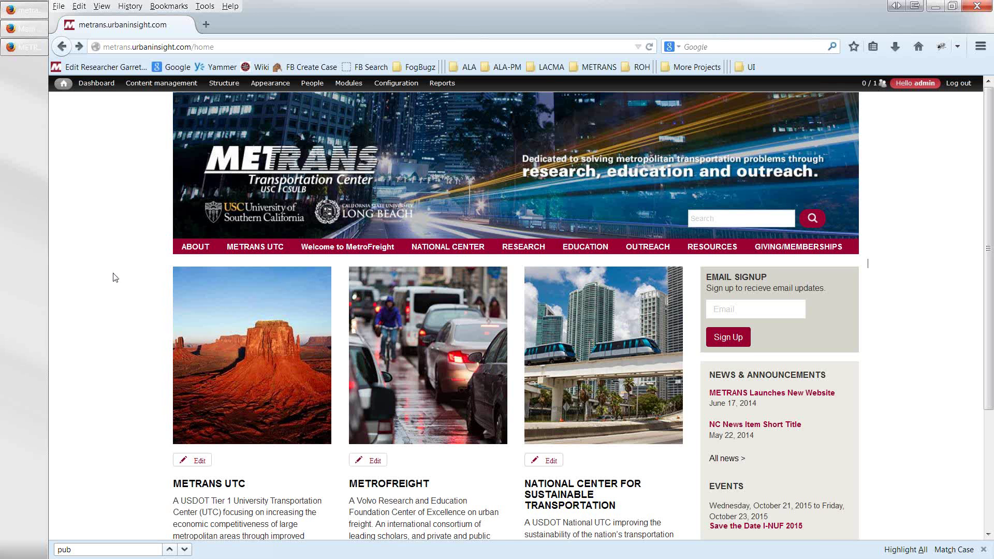
{"action": "scroll", "coordinate": [113, 272], "scroll_direction": "down", "scroll_amount": 3}
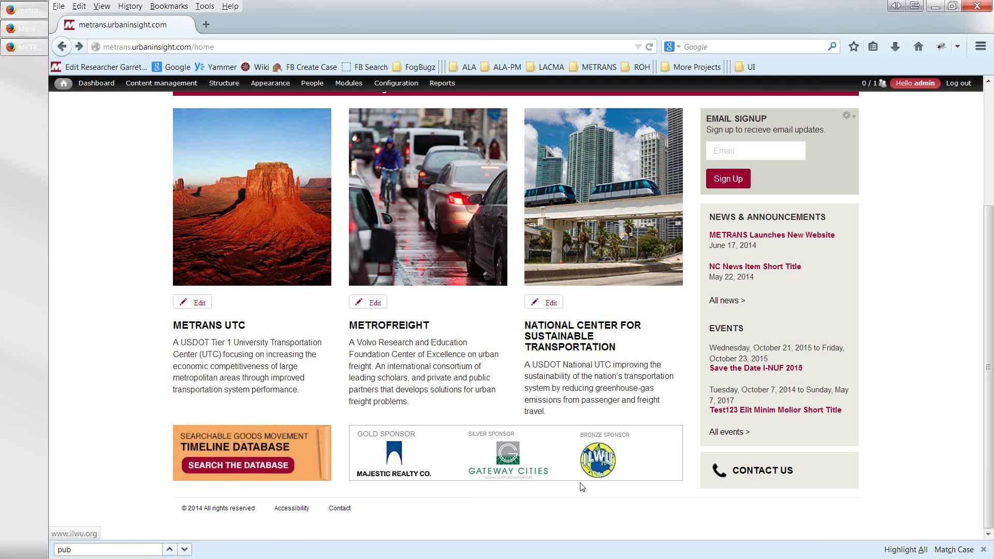
{"action": "scroll", "coordinate": [322, 453], "scroll_direction": "up", "scroll_amount": 1}
{"action": "scroll", "coordinate": [311, 425], "scroll_direction": "up", "scroll_amount": 5}
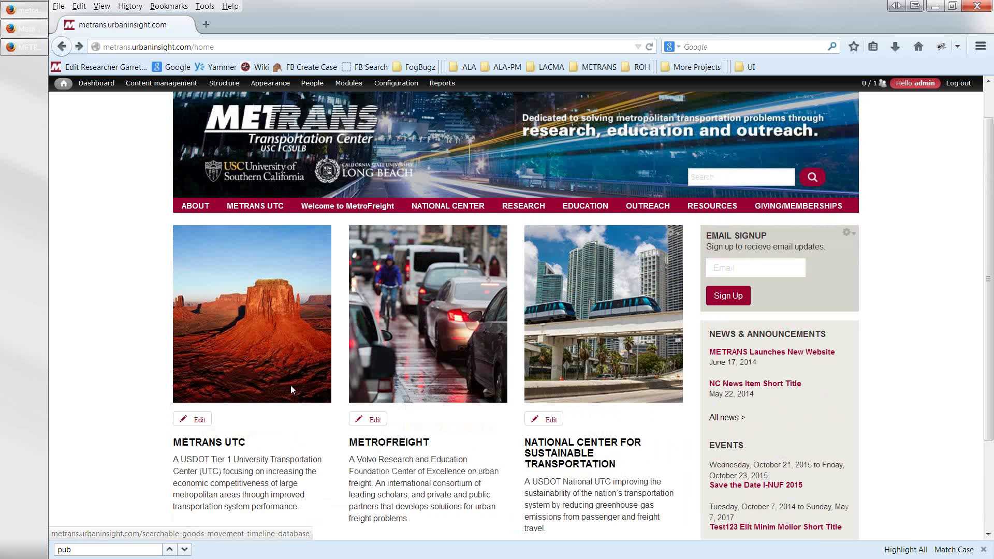
{"action": "mouse_move", "coordinate": [248, 215]}
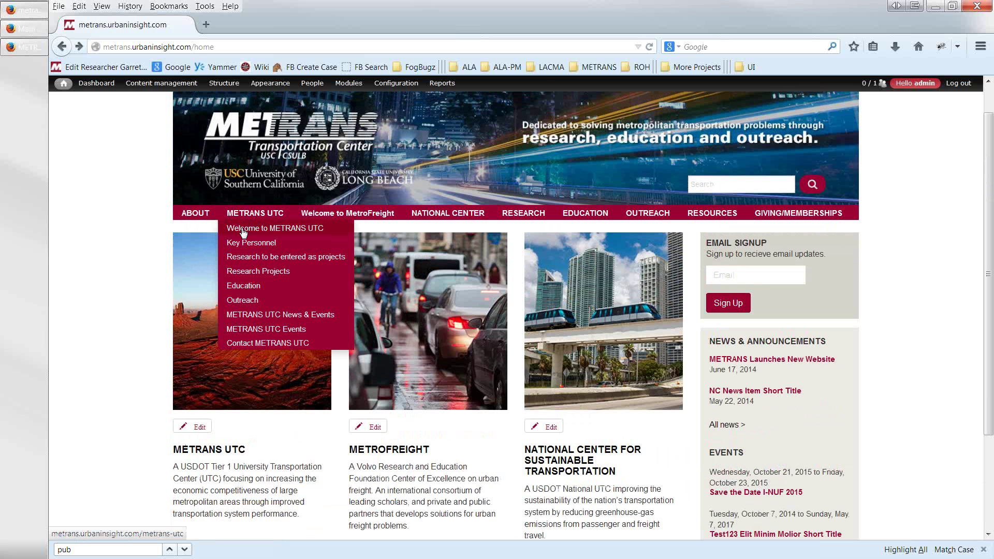
- Scroll through the Welcome to METRANS UTC page and its sponsors, then open Welcome to MetroFreight
{"action": "left_click", "coordinate": [243, 233]}
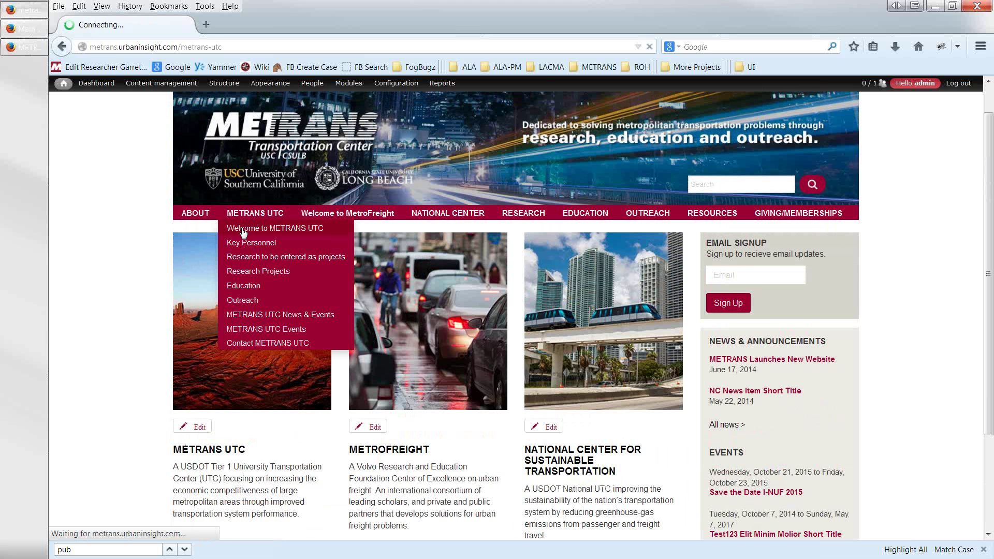
{"action": "scroll", "coordinate": [253, 322], "scroll_direction": "down", "scroll_amount": 5}
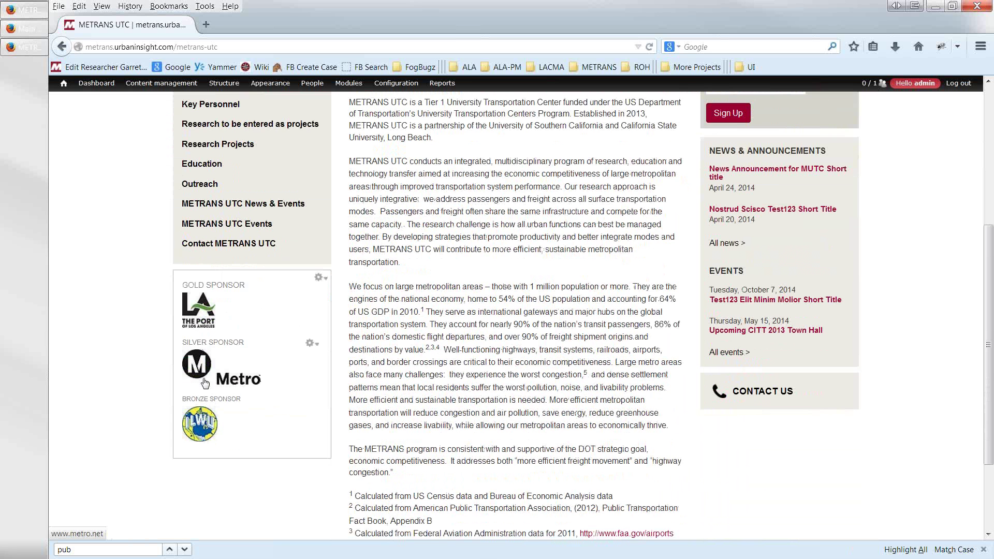
{"action": "scroll", "coordinate": [210, 414], "scroll_direction": "up", "scroll_amount": 5}
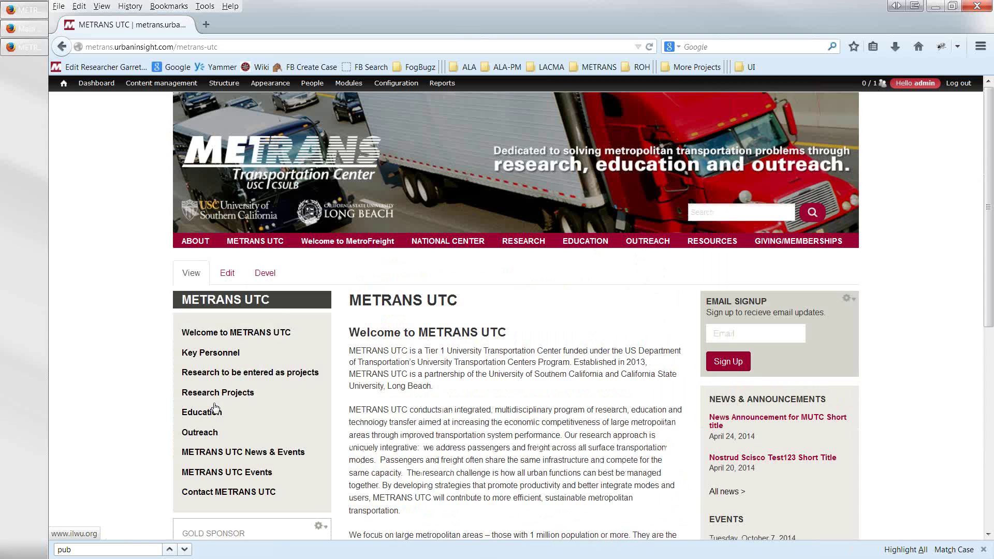
{"action": "left_click", "coordinate": [310, 245]}
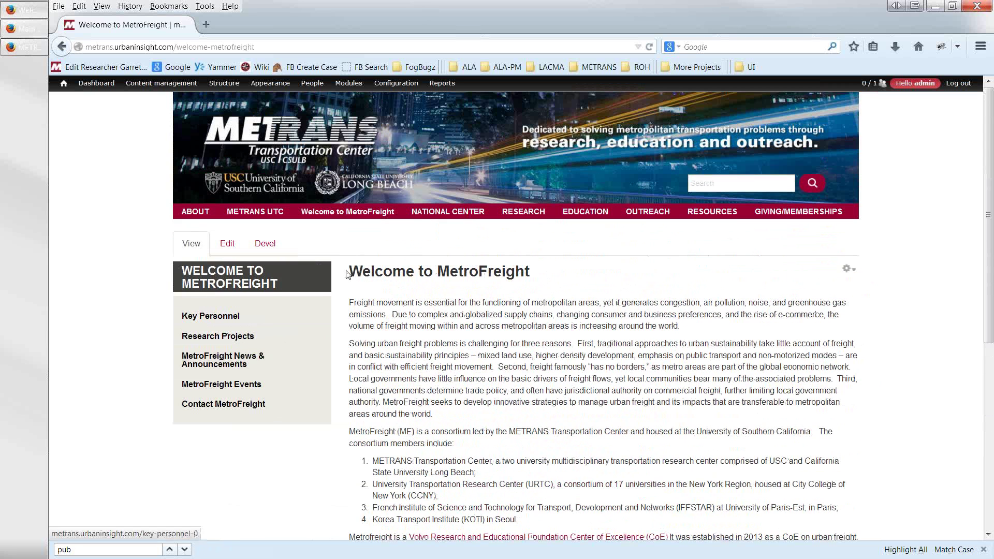
{"action": "mouse_move", "coordinate": [426, 217]}
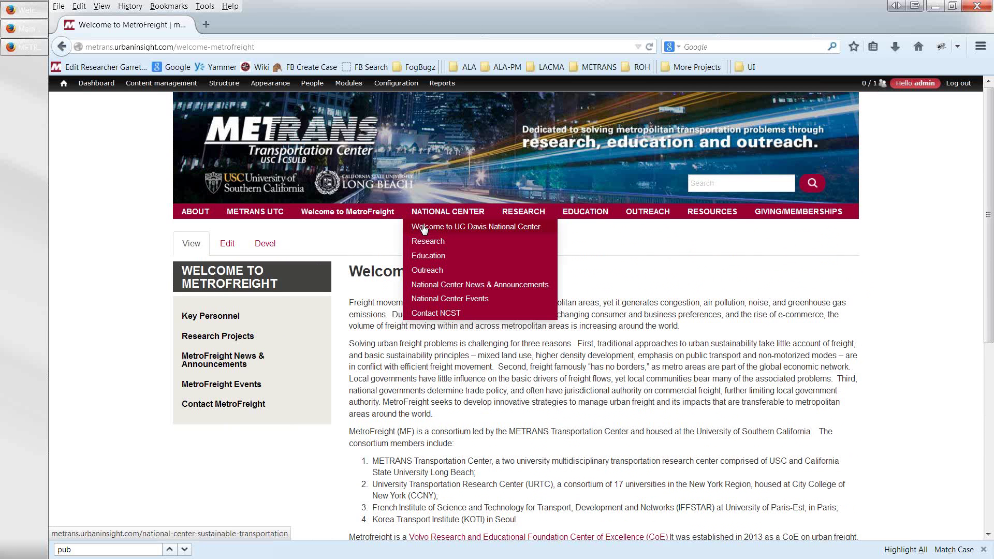
- Open the UC Davis National Center page and reload it twice to watch the partner logos rotate
{"action": "left_click", "coordinate": [424, 231]}
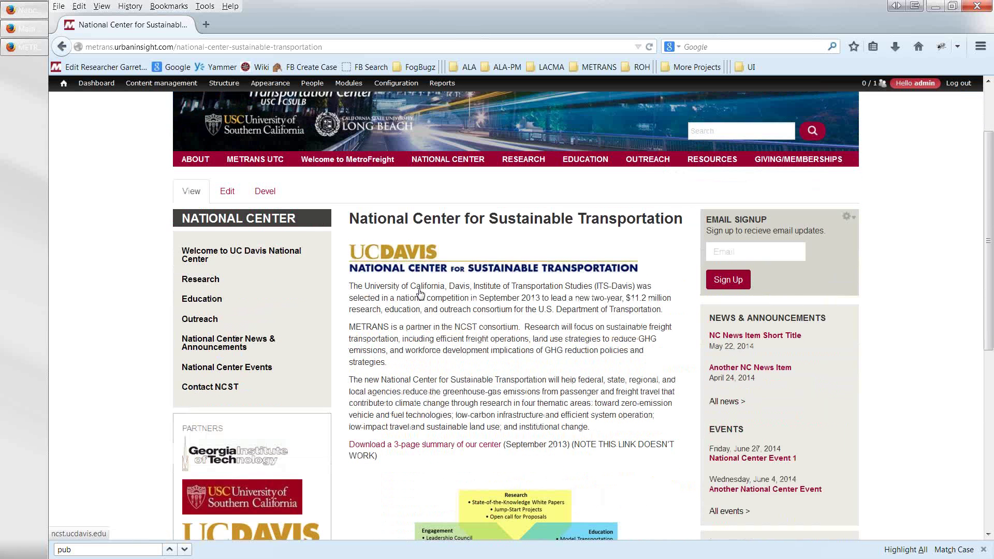
{"action": "scroll", "coordinate": [419, 293], "scroll_direction": "down", "scroll_amount": 3}
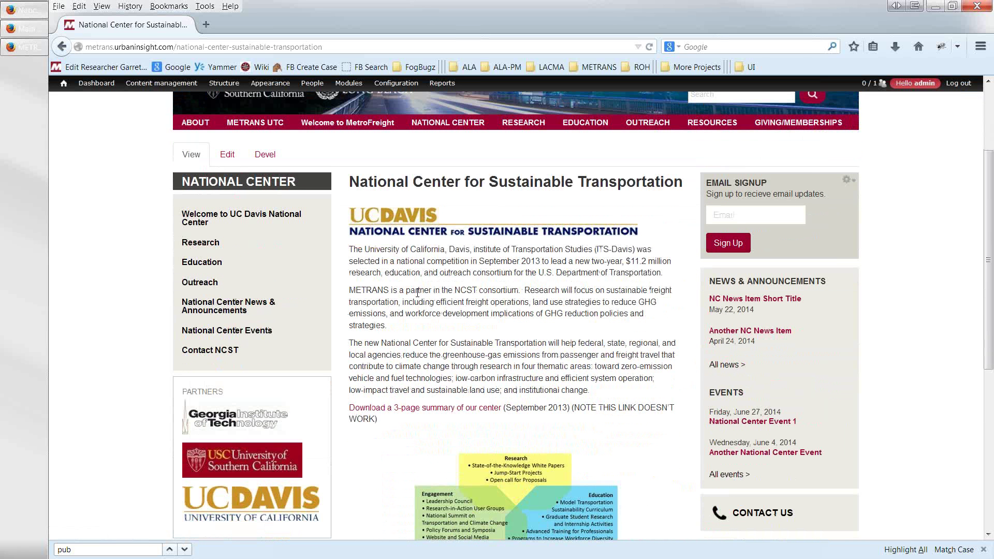
{"action": "scroll", "coordinate": [415, 354], "scroll_direction": "down", "scroll_amount": 2}
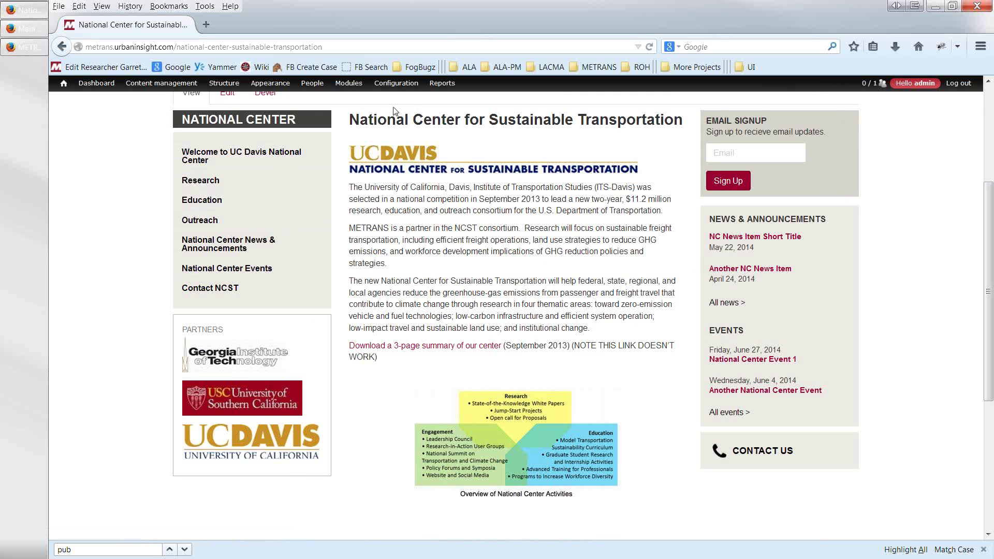
{"action": "left_click", "coordinate": [648, 47]}
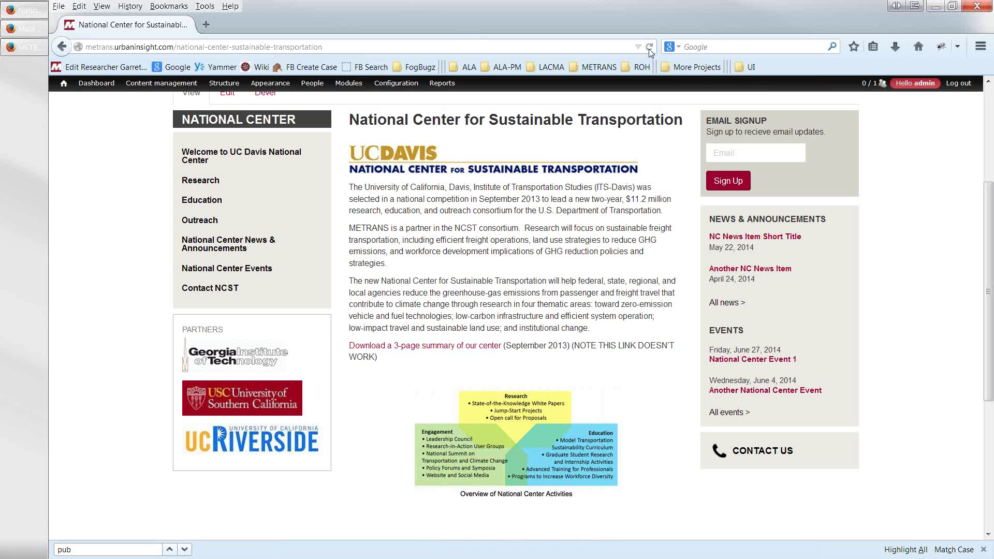
{"action": "left_click", "coordinate": [649, 47]}
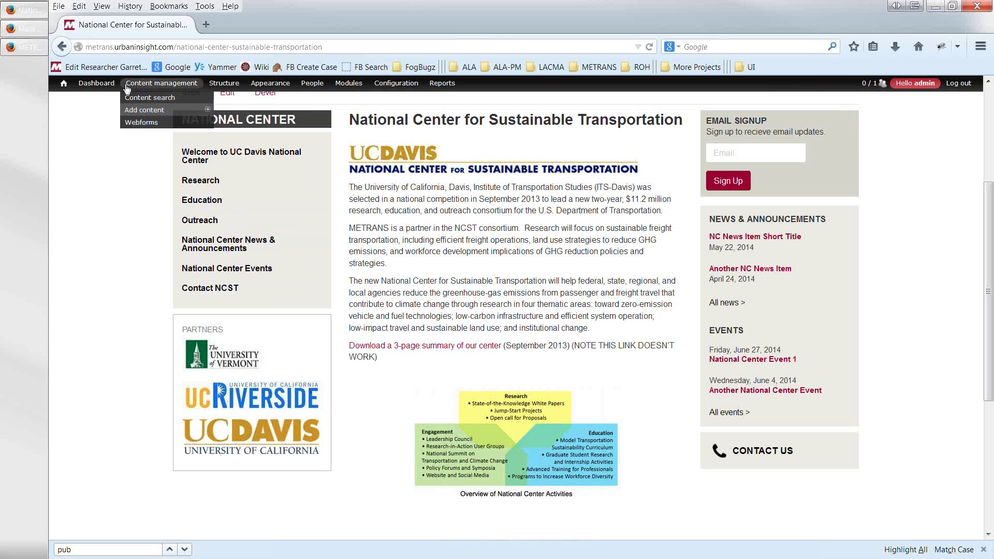
- Return to the METRANS UTC page and scroll through its description
{"action": "scroll", "coordinate": [174, 202], "scroll_direction": "up", "scroll_amount": 3}
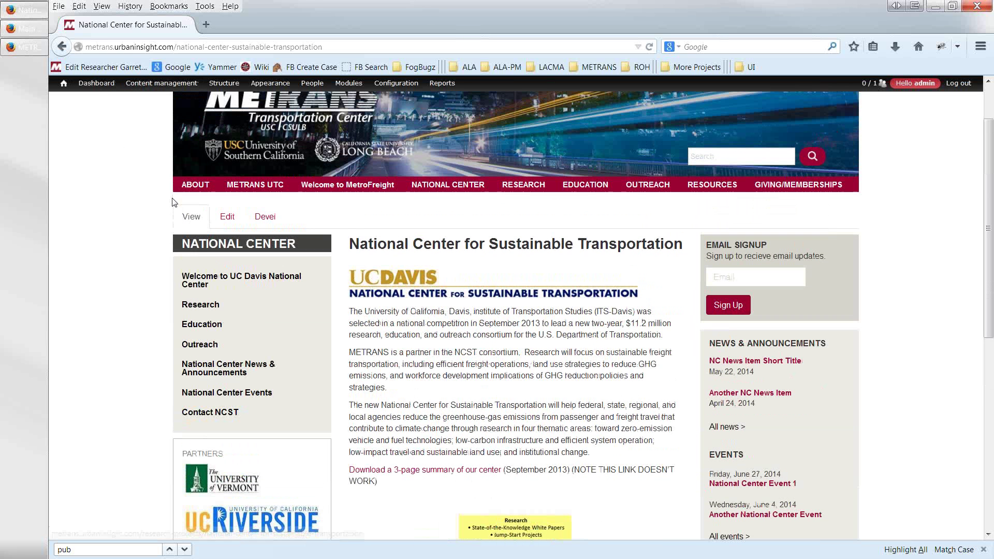
{"action": "left_click", "coordinate": [232, 187]}
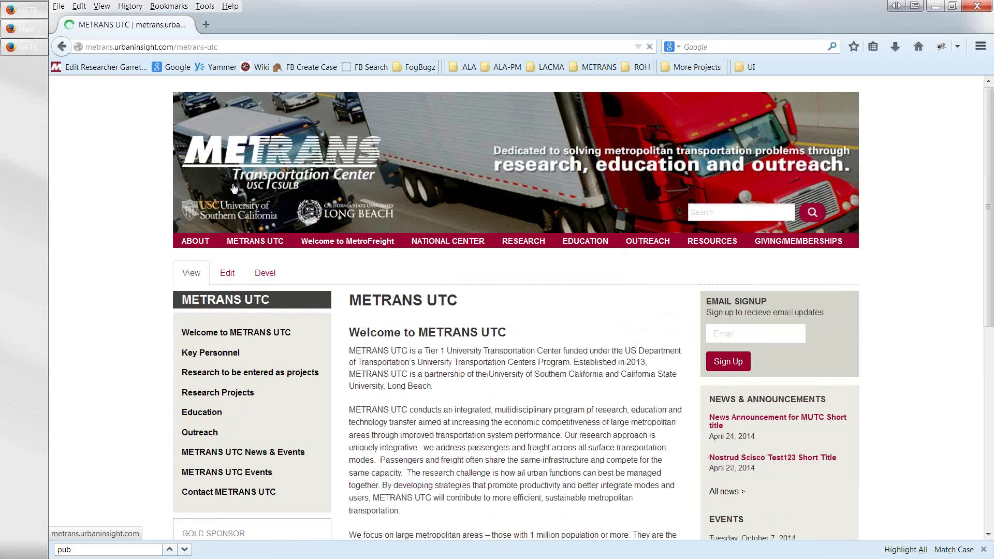
{"action": "scroll", "coordinate": [236, 192], "scroll_direction": "down", "scroll_amount": 3}
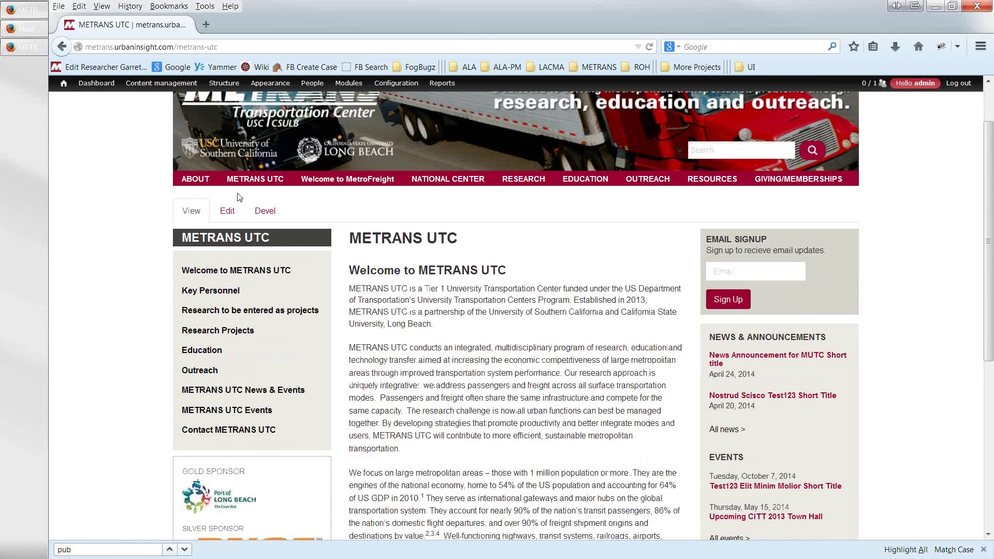
{"action": "scroll", "coordinate": [236, 194], "scroll_direction": "down", "scroll_amount": 2}
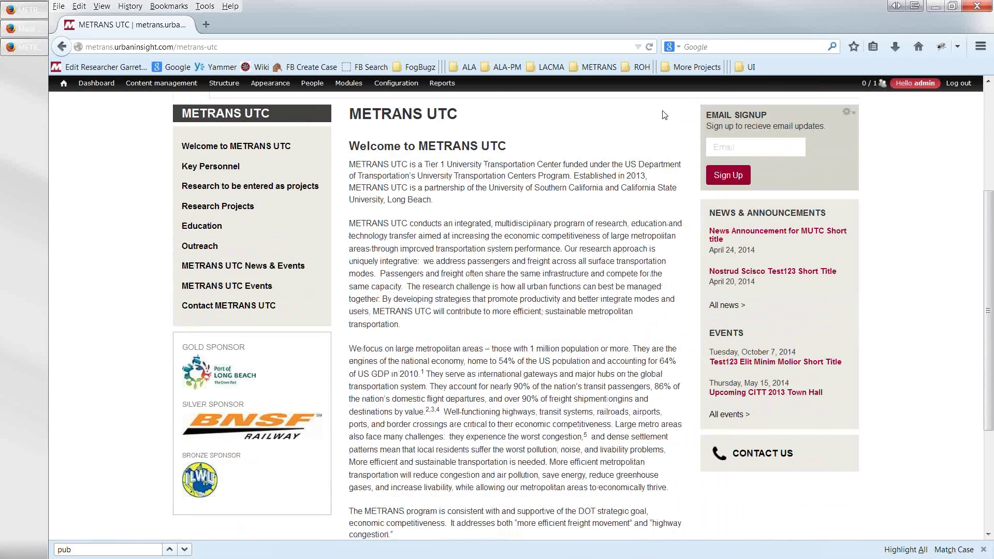
{"action": "scroll", "coordinate": [636, 139], "scroll_direction": "up", "scroll_amount": 5}
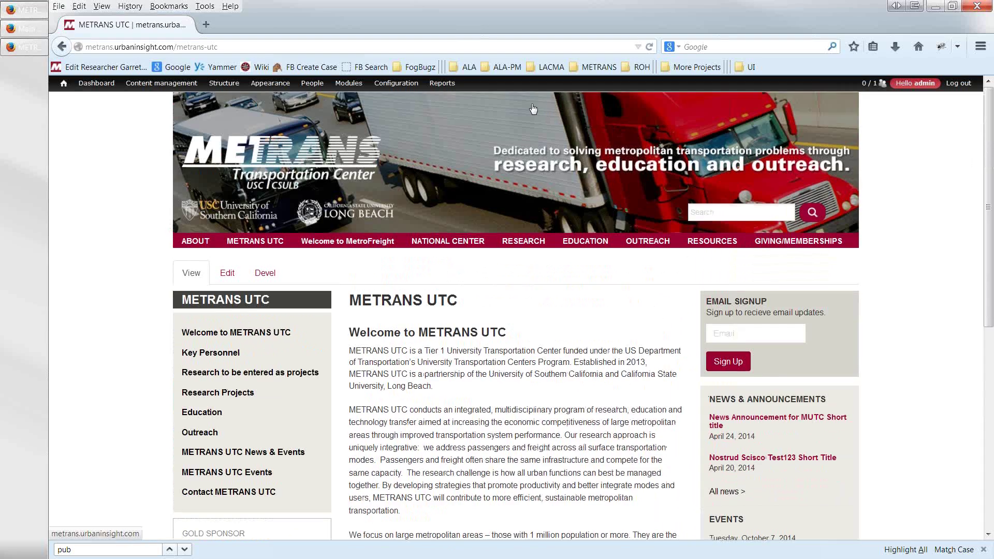
- Reload the METRANS UTC page twice to see different sponsors, then open Content management
{"action": "scroll", "coordinate": [600, 88], "scroll_direction": "down", "scroll_amount": 2}
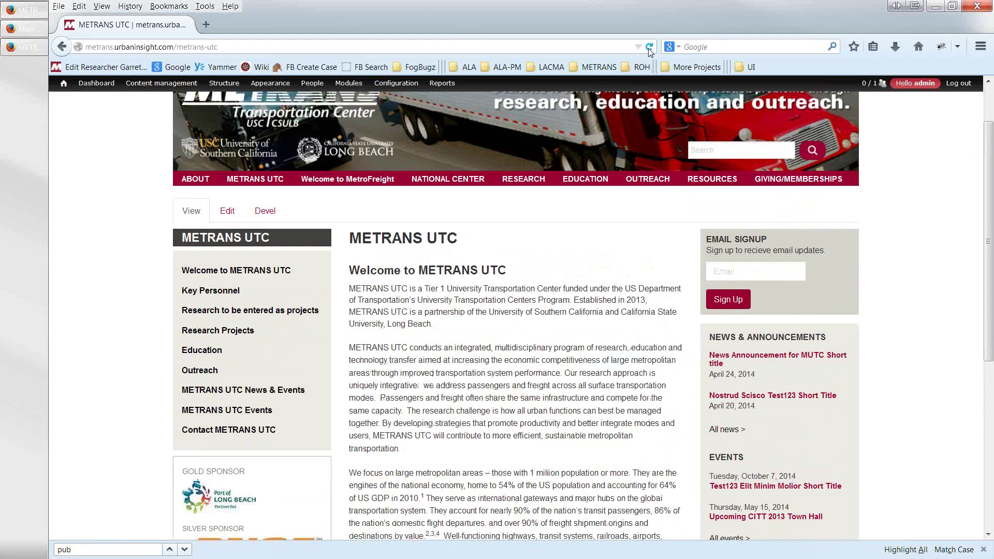
{"action": "left_click", "coordinate": [649, 49]}
{"action": "scroll", "coordinate": [536, 226], "scroll_direction": "down", "scroll_amount": 2}
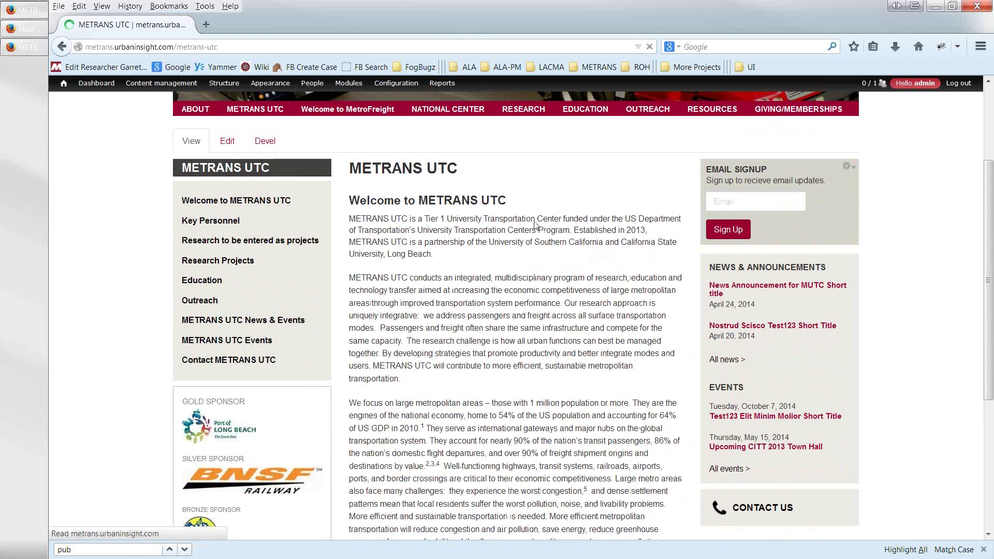
{"action": "scroll", "coordinate": [536, 225], "scroll_direction": "down", "scroll_amount": 2}
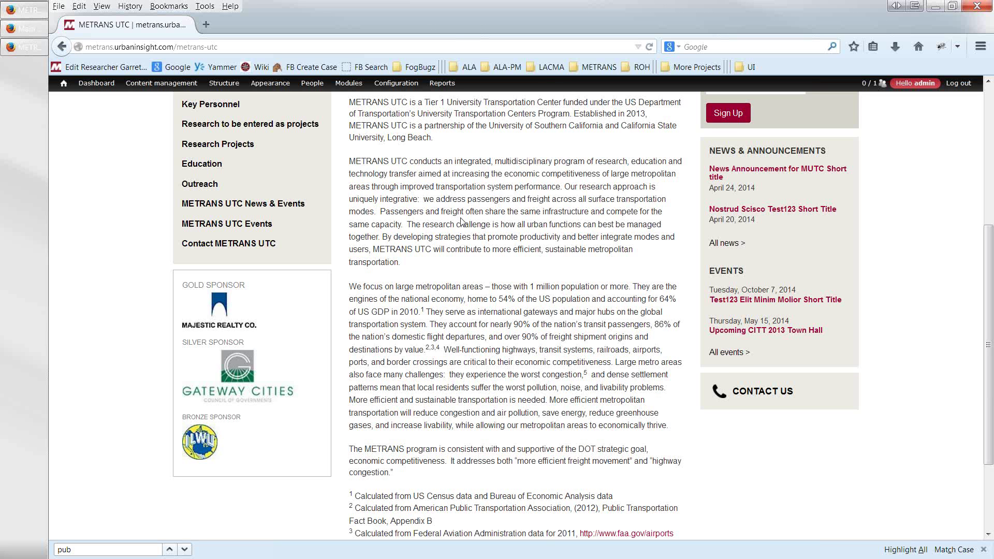
{"action": "key", "text": "F5"}
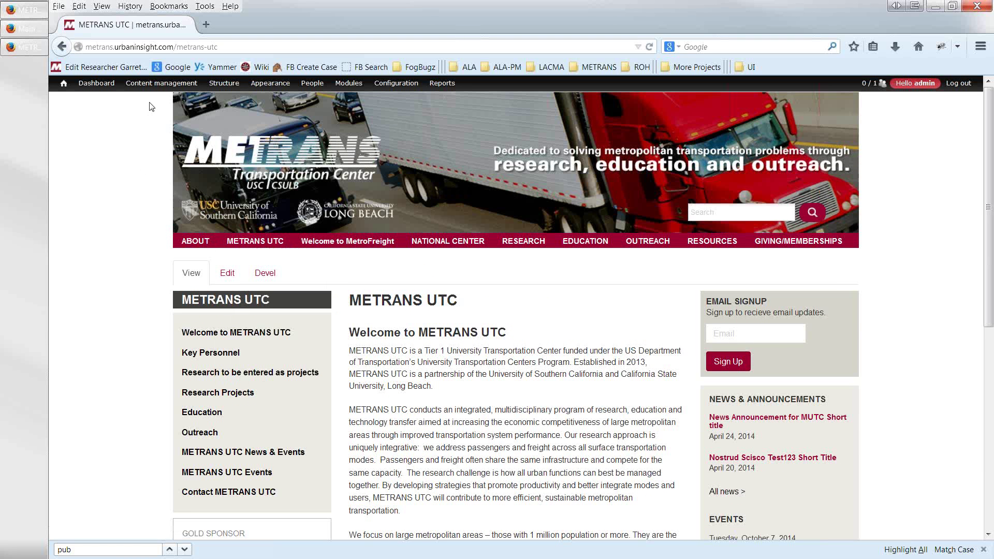
{"action": "left_click", "coordinate": [149, 87]}
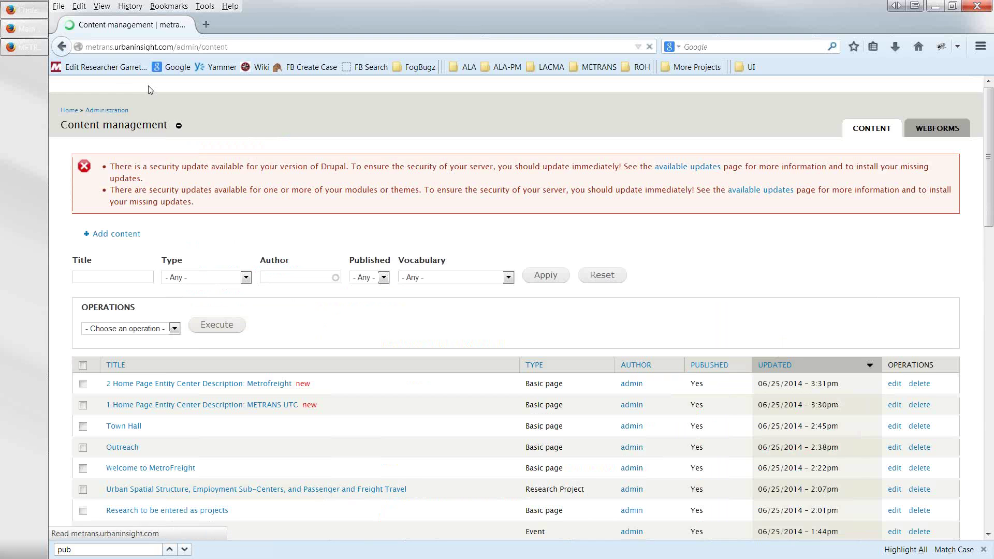
- Filter the content list to Sponsor/Partner, showing Port of Long Beach, Metro and BNSF Railway
{"action": "mouse_move", "coordinate": [148, 87]}
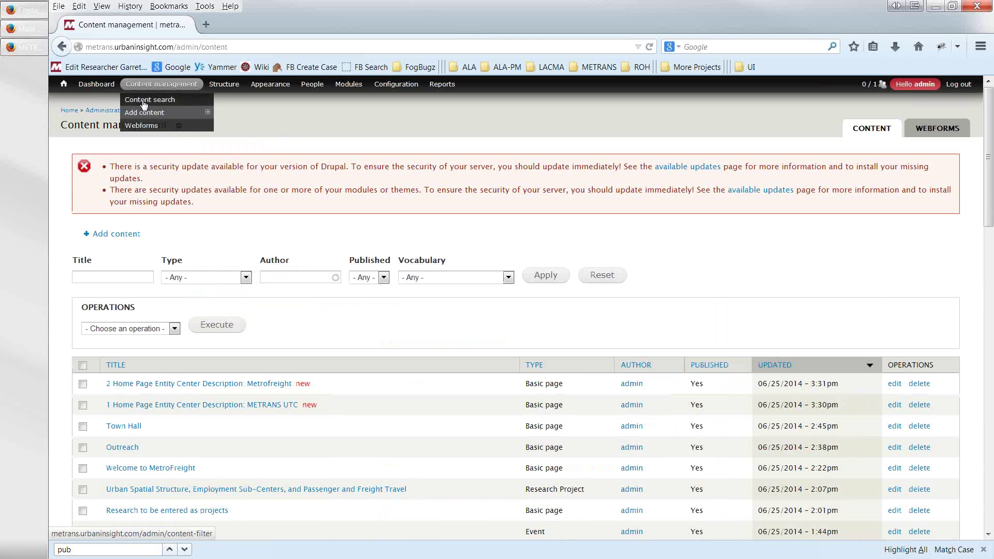
{"action": "left_click", "coordinate": [144, 104]}
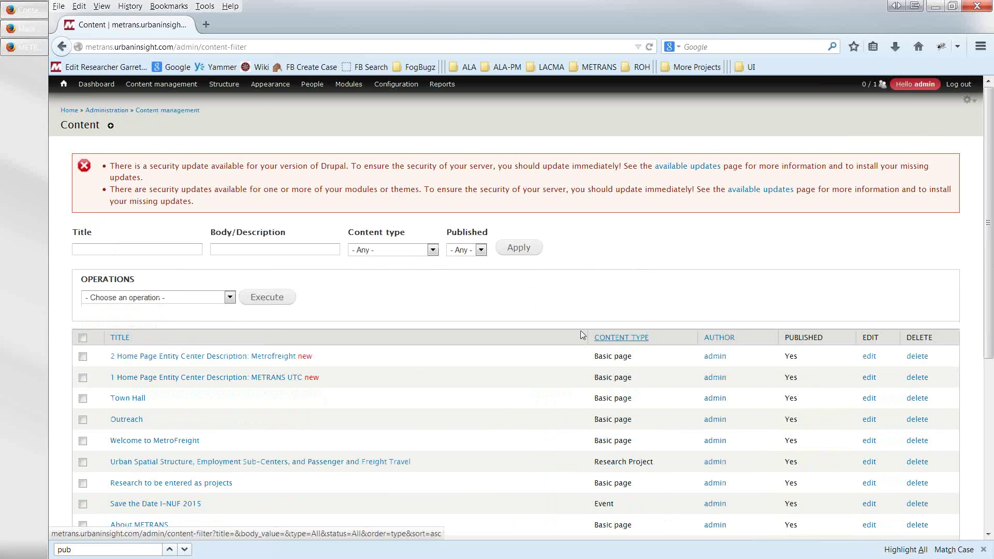
{"action": "left_click", "coordinate": [433, 250]}
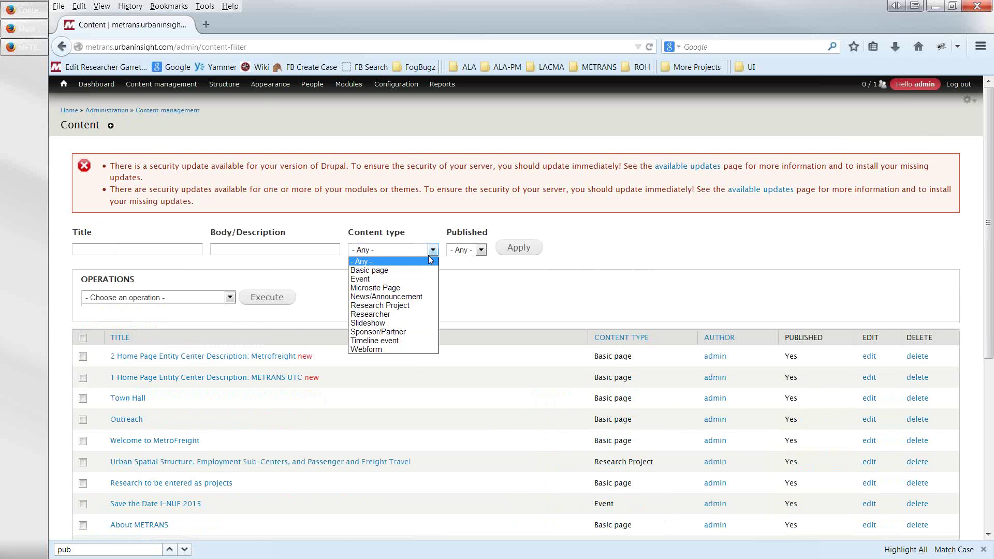
{"action": "left_click", "coordinate": [384, 332]}
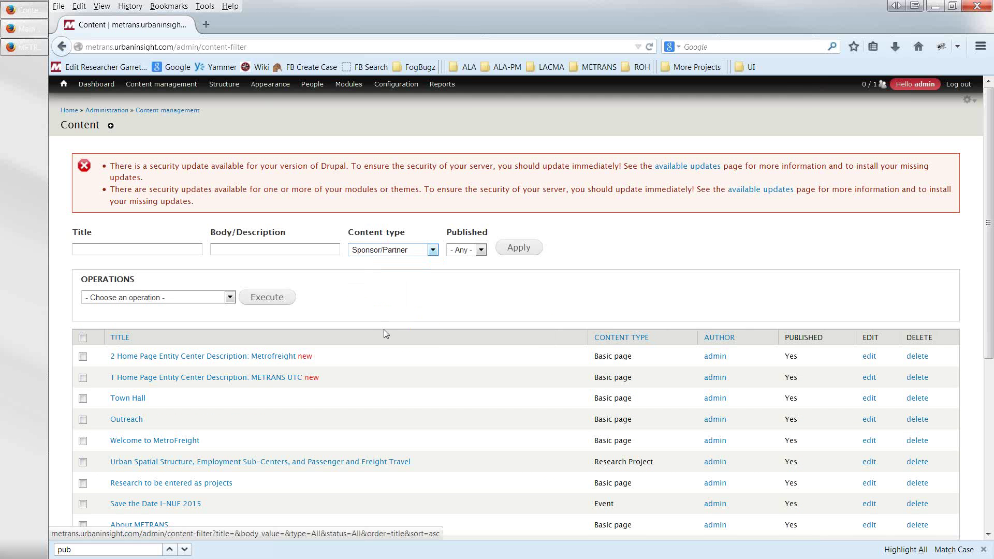
{"action": "left_click", "coordinate": [516, 252]}
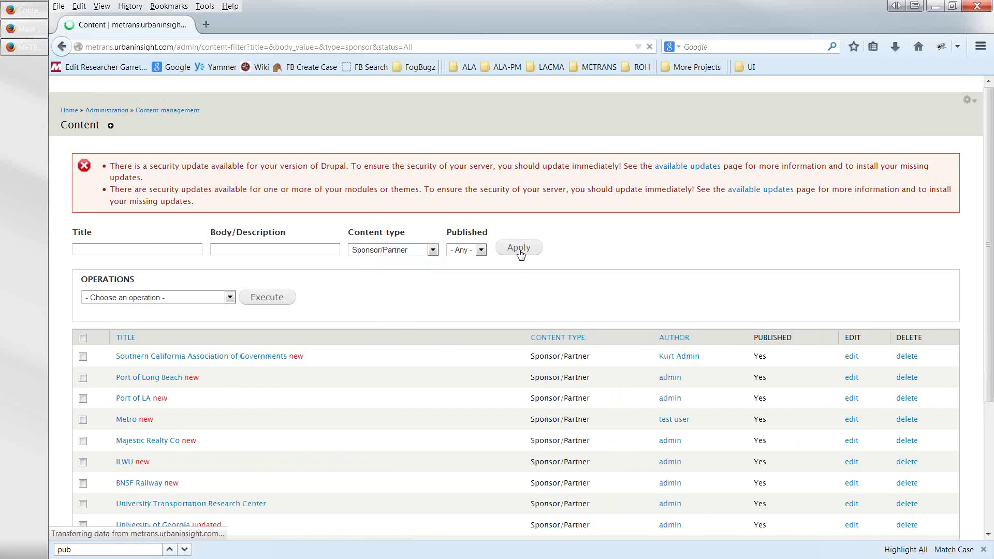
{"action": "scroll", "coordinate": [528, 309], "scroll_direction": "down", "scroll_amount": 5}
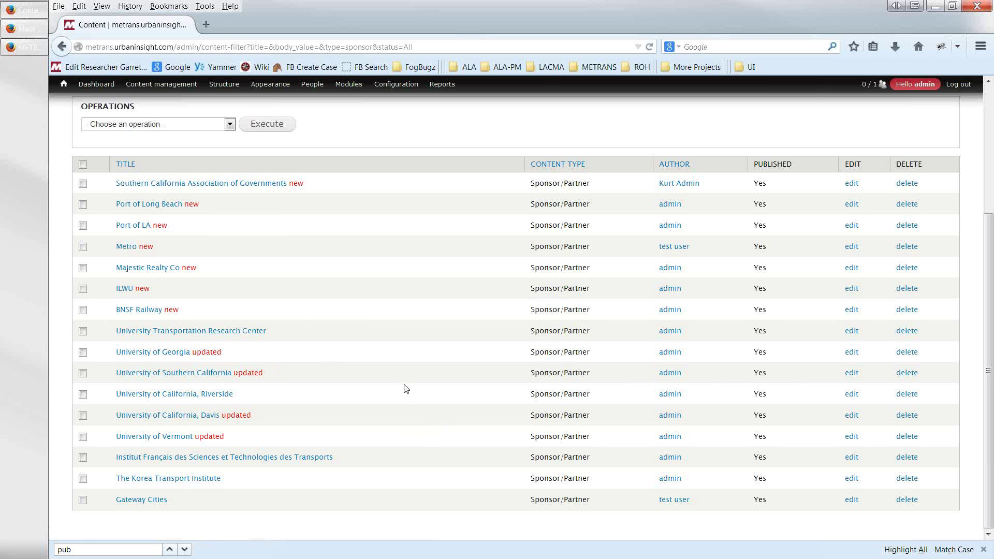
{"action": "scroll", "coordinate": [290, 215], "scroll_direction": "up", "scroll_amount": 5}
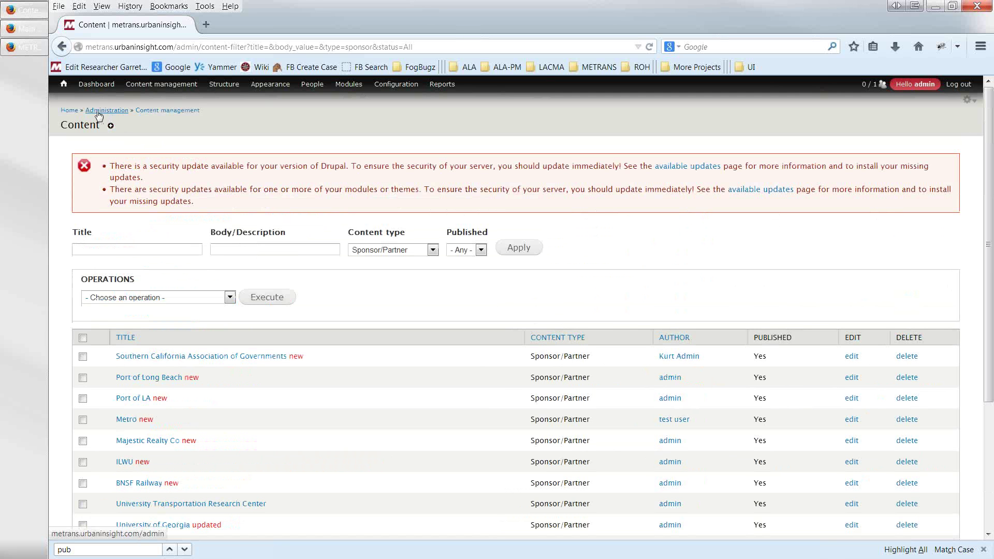
- Go from the homepage to the admin dashboard and start a new Sponsor/Partner item
{"action": "left_click", "coordinate": [65, 87]}
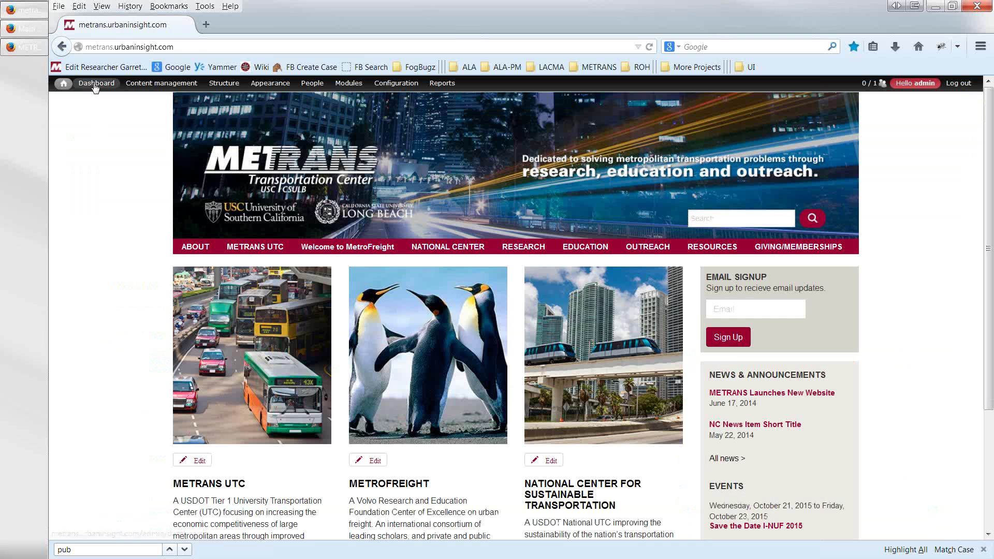
{"action": "left_click", "coordinate": [97, 84]}
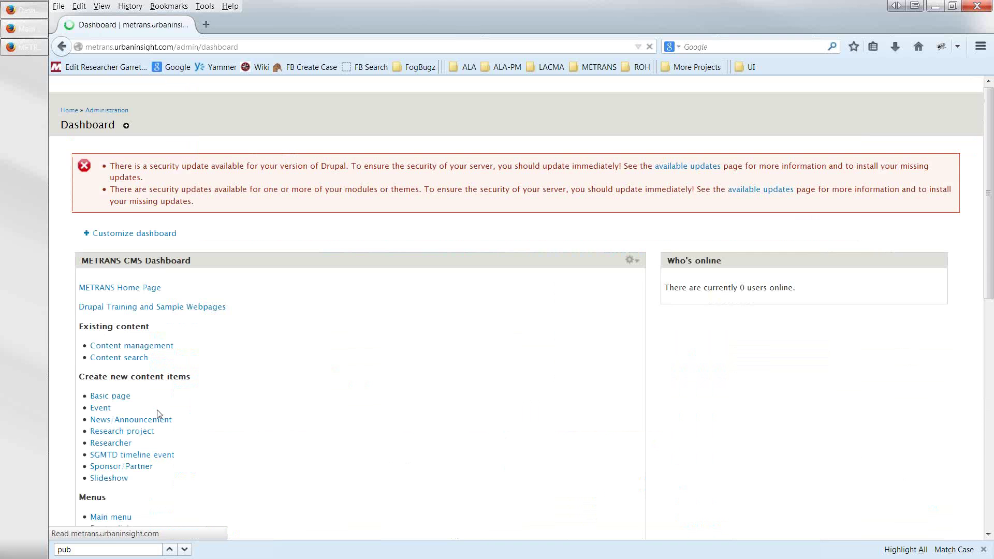
{"action": "scroll", "coordinate": [176, 425], "scroll_direction": "down", "scroll_amount": 2}
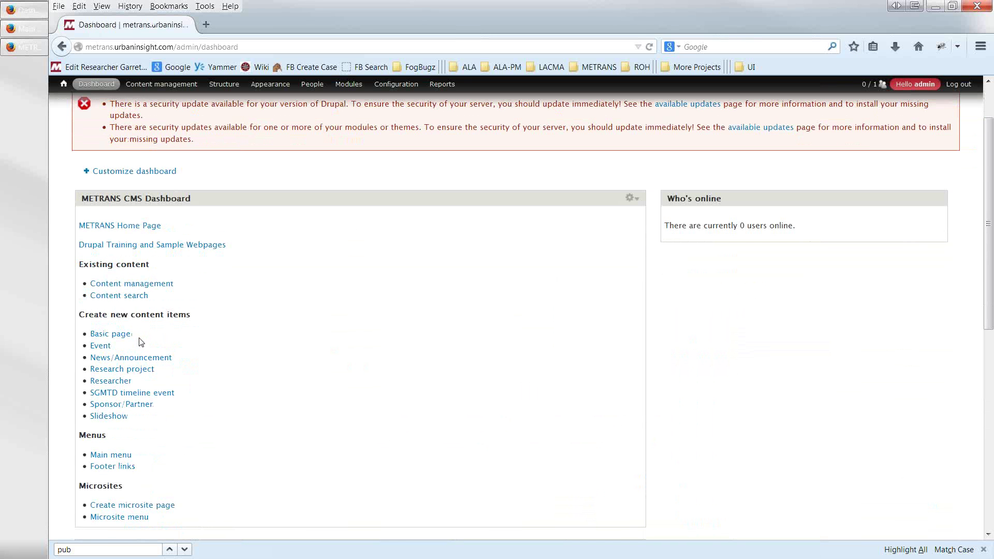
{"action": "left_click", "coordinate": [110, 408]}
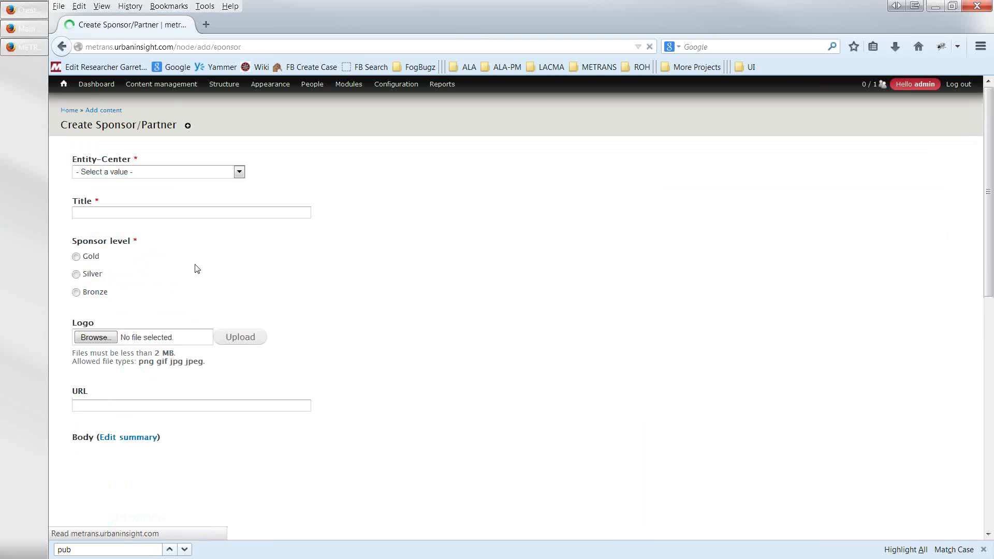
- Set Entity-Center to METRANS, title 'METRANS - American Freight', level Gold, and browse for a logo
{"action": "left_click", "coordinate": [239, 173]}
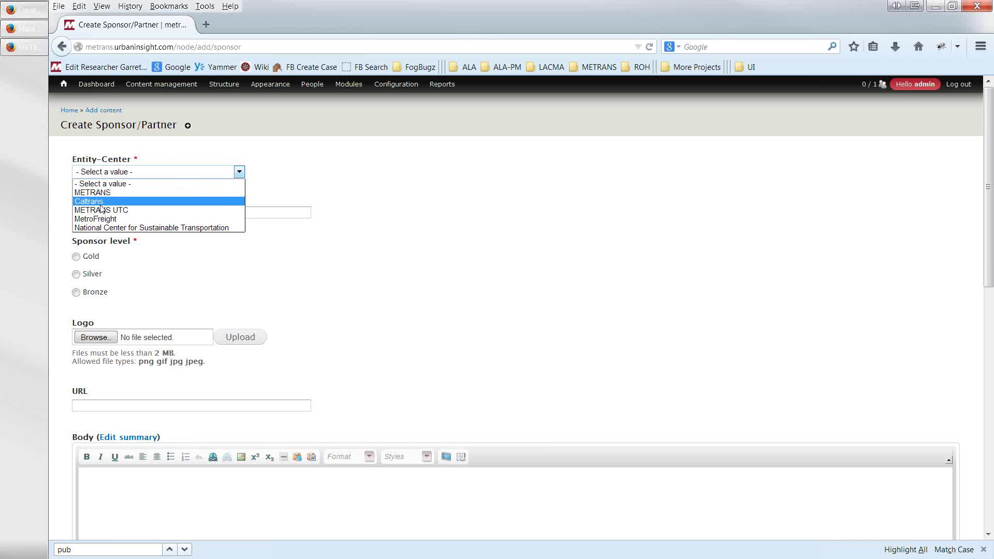
{"action": "left_click", "coordinate": [108, 195]}
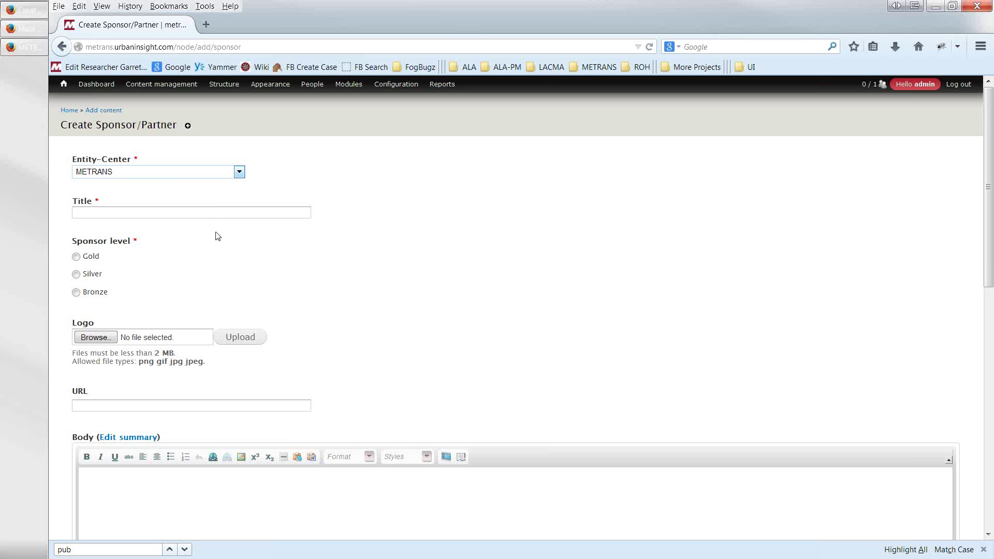
{"action": "left_click", "coordinate": [213, 214]}
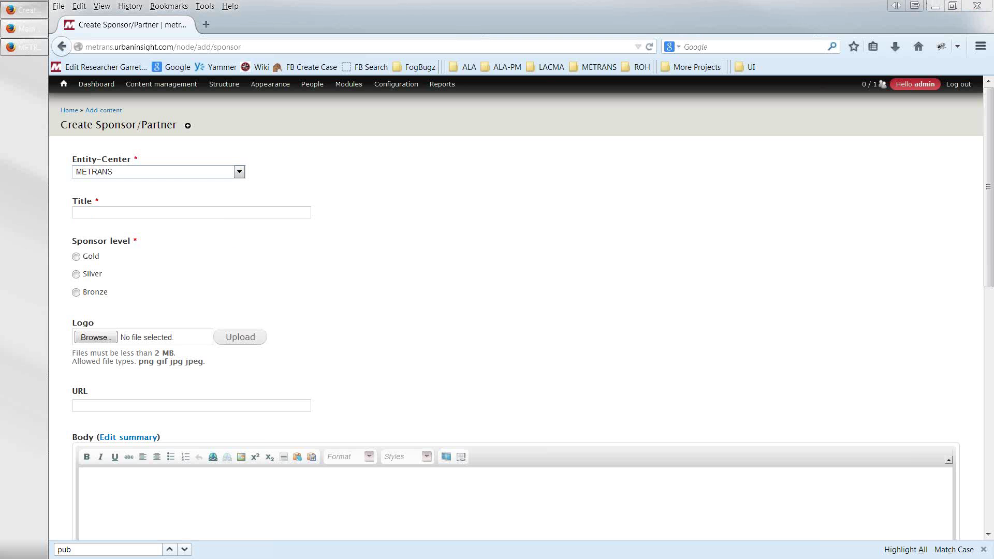
{"action": "left_click", "coordinate": [121, 213]}
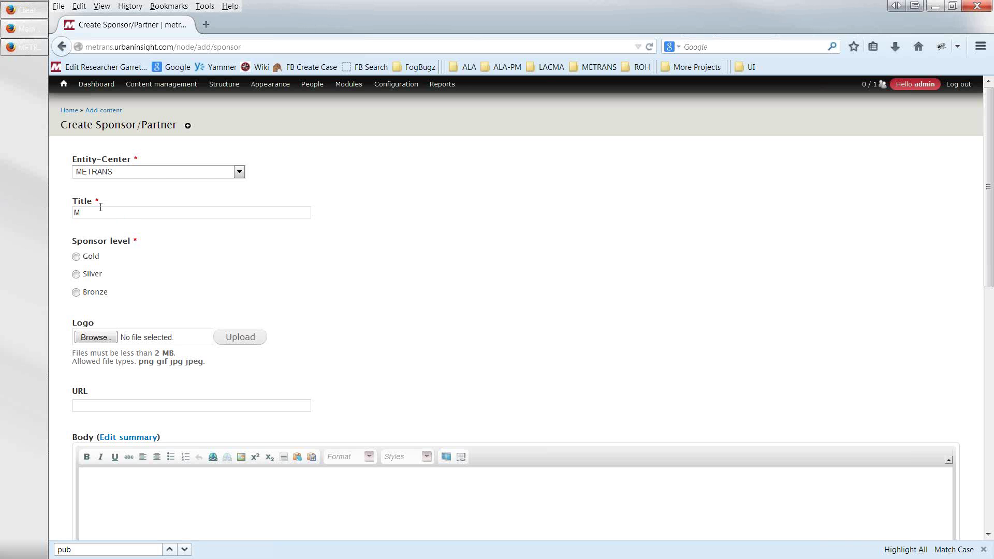
{"action": "type", "text": "METRNA"}
{"action": "type", "text": "S - Americe"}
{"action": "type", "text": "n Freight"}
{"action": "left_click", "coordinate": [77, 257]}
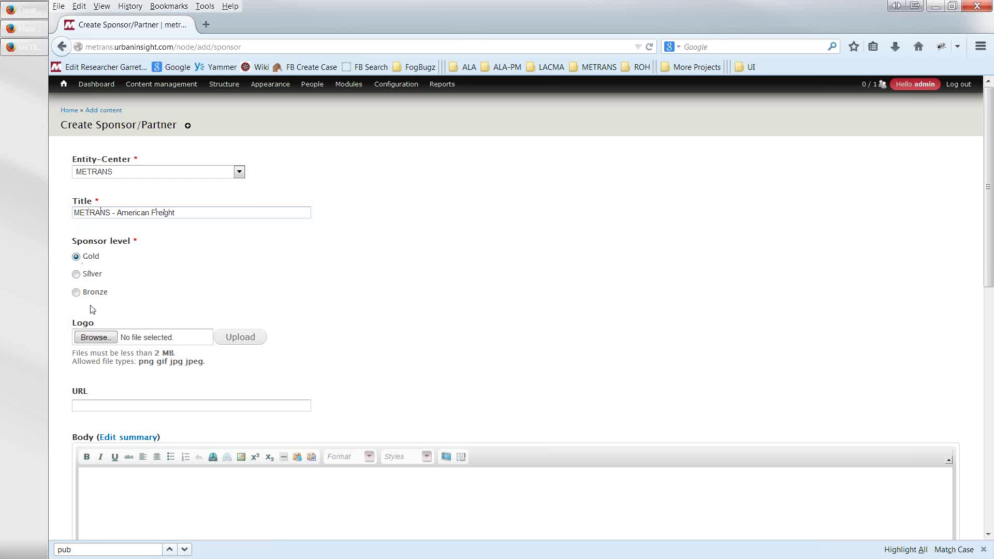
{"action": "left_click", "coordinate": [97, 340]}
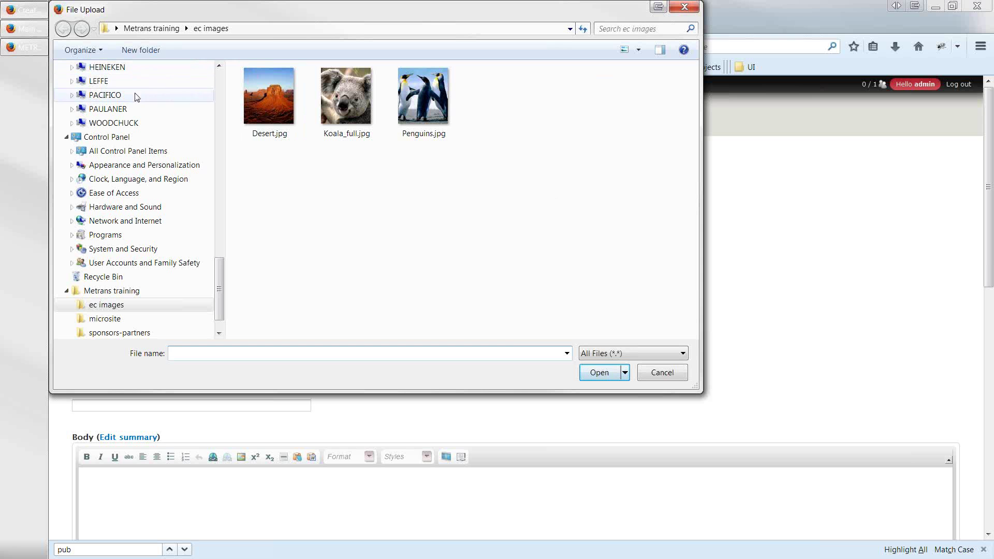
- Upload americanfreight.jpg from the sponsors-partners folder as the sponsor's logo
{"action": "left_click", "coordinate": [98, 291]}
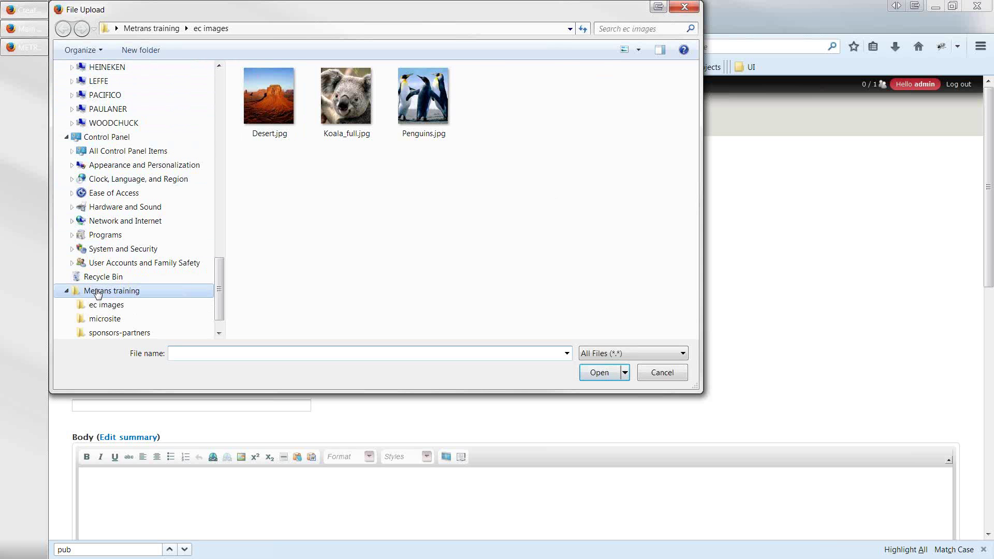
{"action": "left_click", "coordinate": [102, 332]}
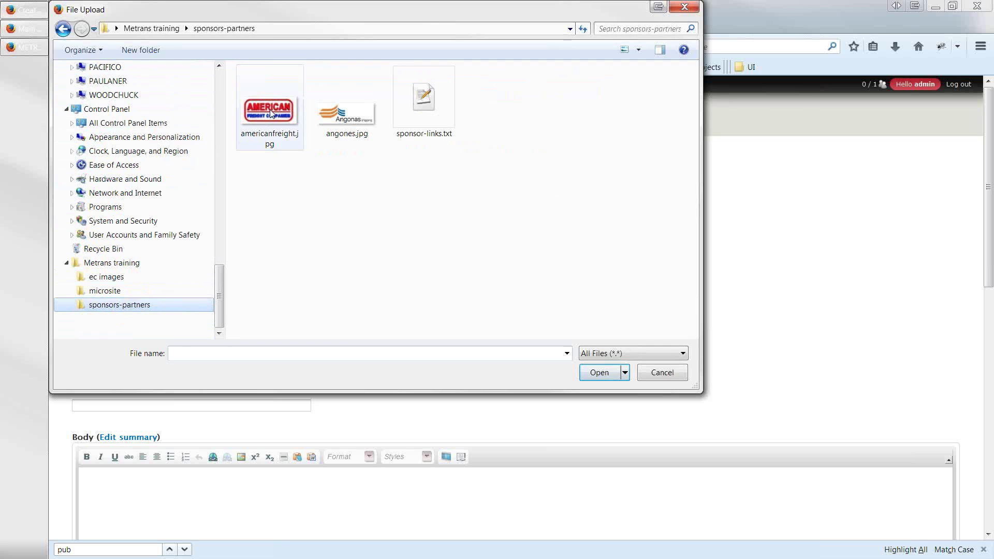
{"action": "double_click", "coordinate": [269, 110]}
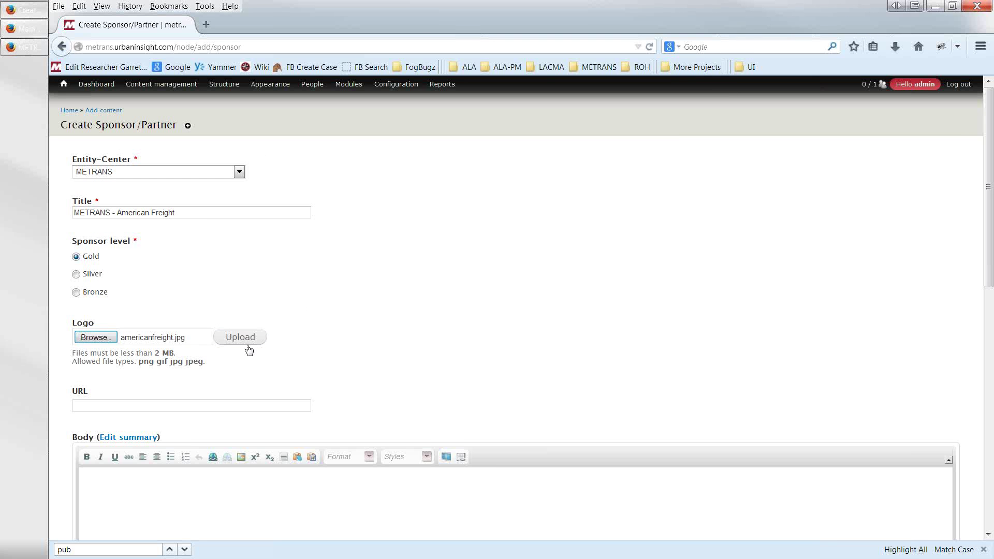
{"action": "left_click", "coordinate": [234, 341]}
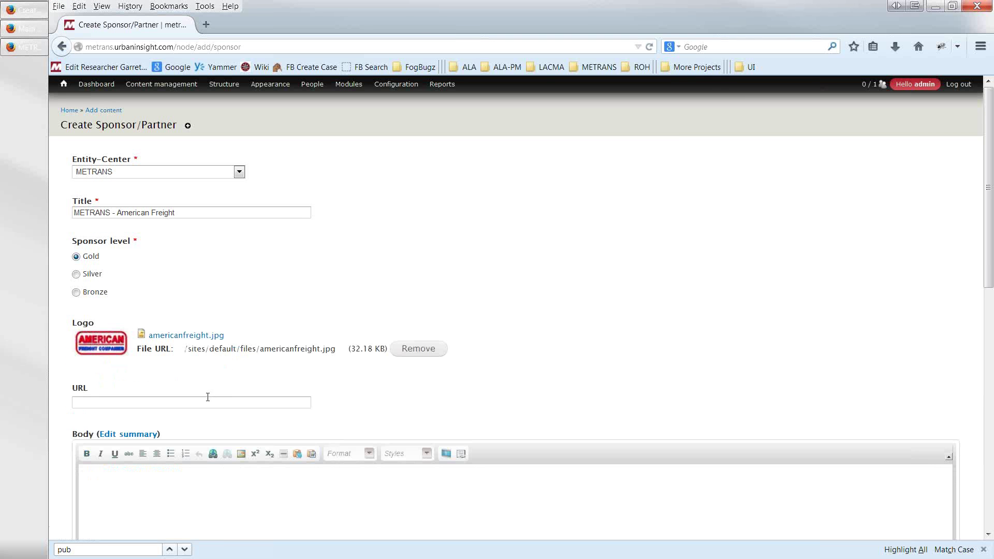
{"action": "left_click", "coordinate": [205, 401]}
{"action": "key", "text": "alt+Tab"}
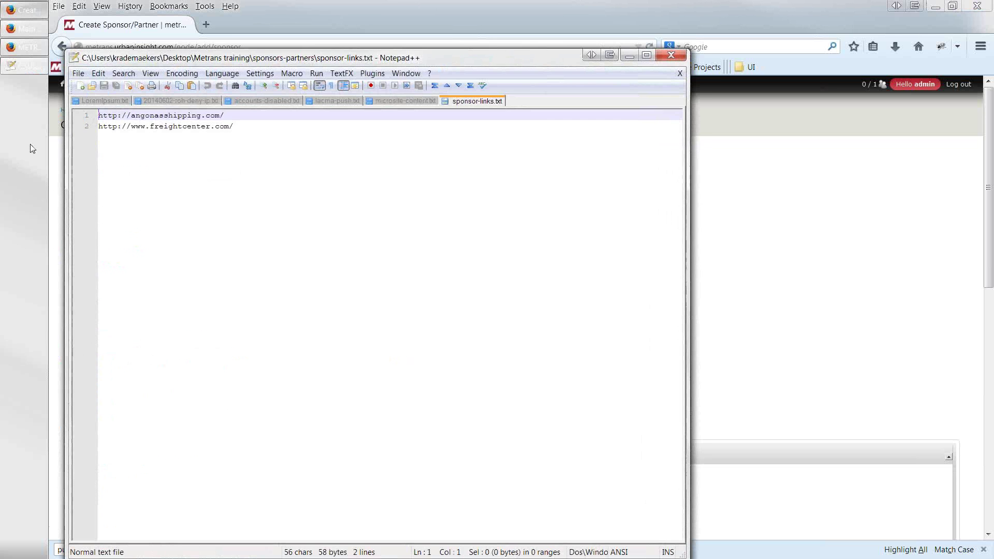
{"action": "key", "text": "alt+Tab"}
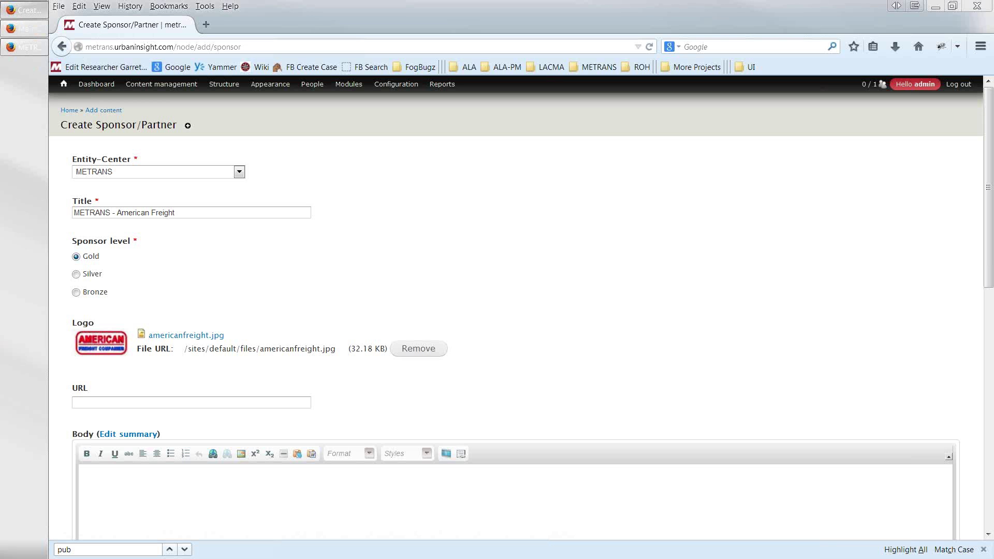
{"action": "left_click", "coordinate": [76, 400]}
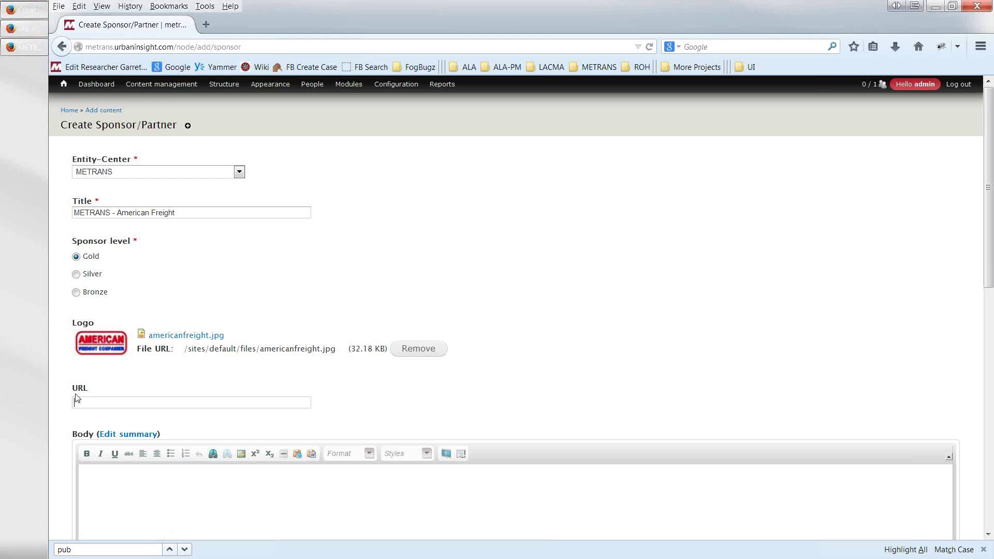
{"action": "type", "text": "http://www.freightcenter.com/"}
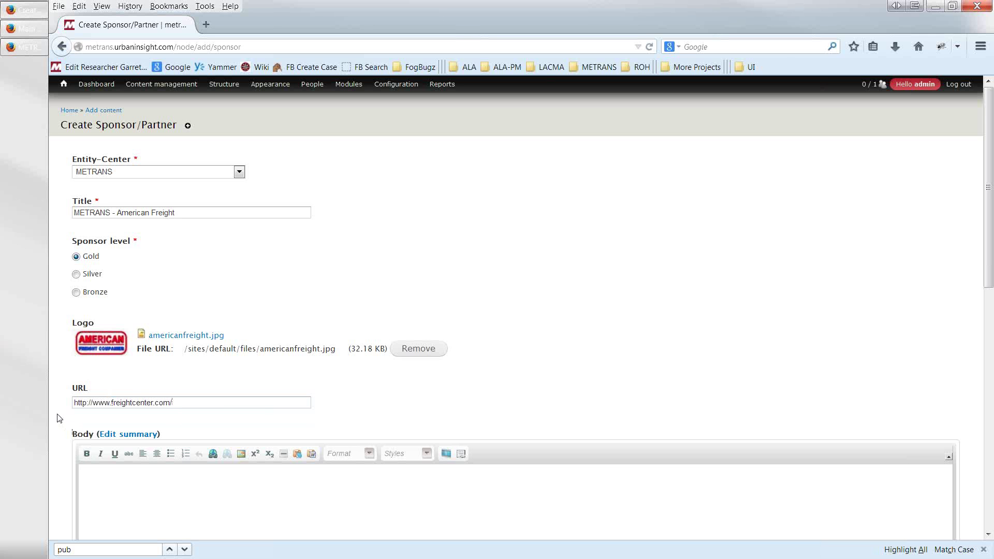
{"action": "scroll", "coordinate": [64, 417], "scroll_direction": "down", "scroll_amount": 6}
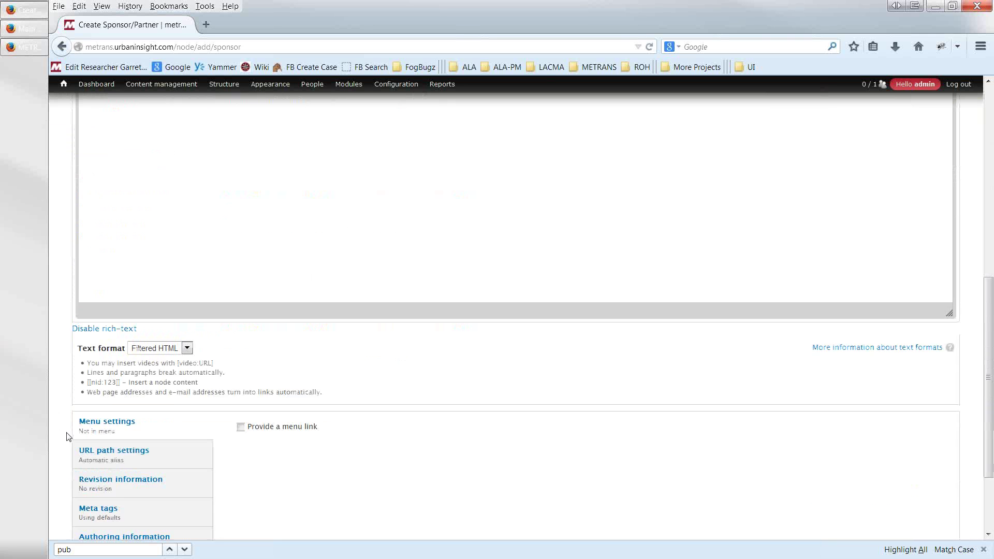
{"action": "scroll", "coordinate": [66, 437], "scroll_direction": "down", "scroll_amount": 2}
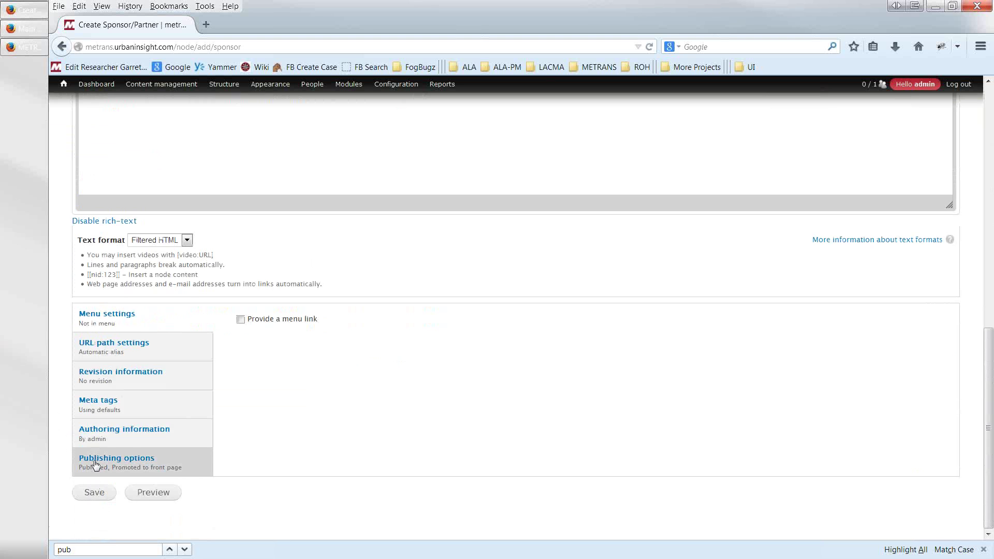
{"action": "scroll", "coordinate": [95, 464], "scroll_direction": "up", "scroll_amount": 8}
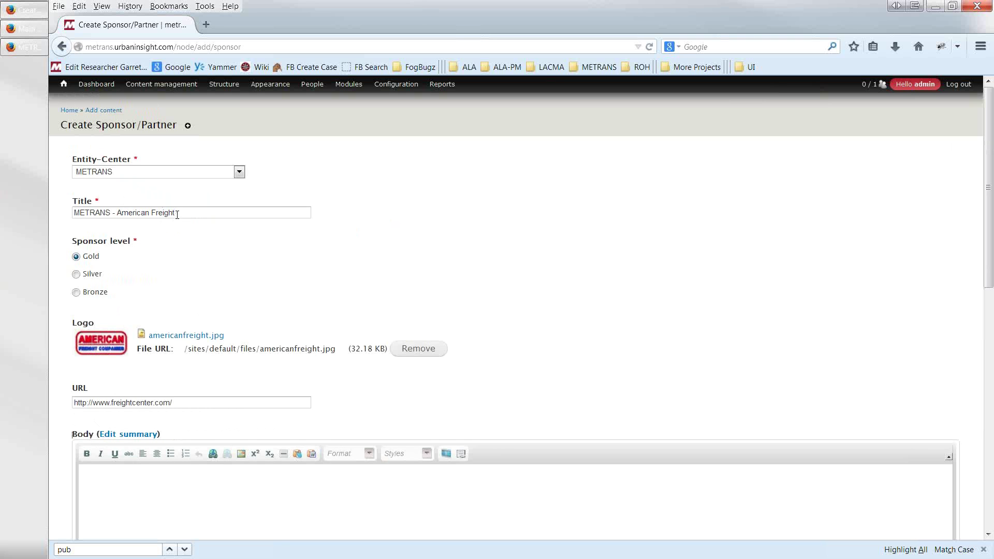
- Check the sponsor title and save the new METRANS - American Freight sponsor
{"action": "left_click", "coordinate": [148, 212]}
{"action": "left_click_drag", "start_coordinate": [148, 210], "coordinate": [73, 212]}
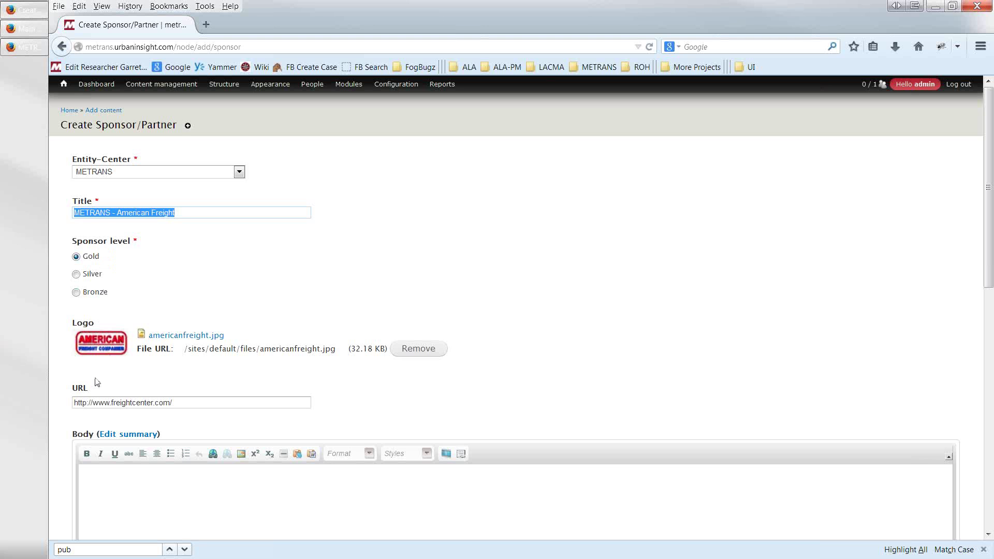
{"action": "scroll", "coordinate": [94, 381], "scroll_direction": "down", "scroll_amount": 5}
{"action": "scroll", "coordinate": [83, 383], "scroll_direction": "down", "scroll_amount": 6}
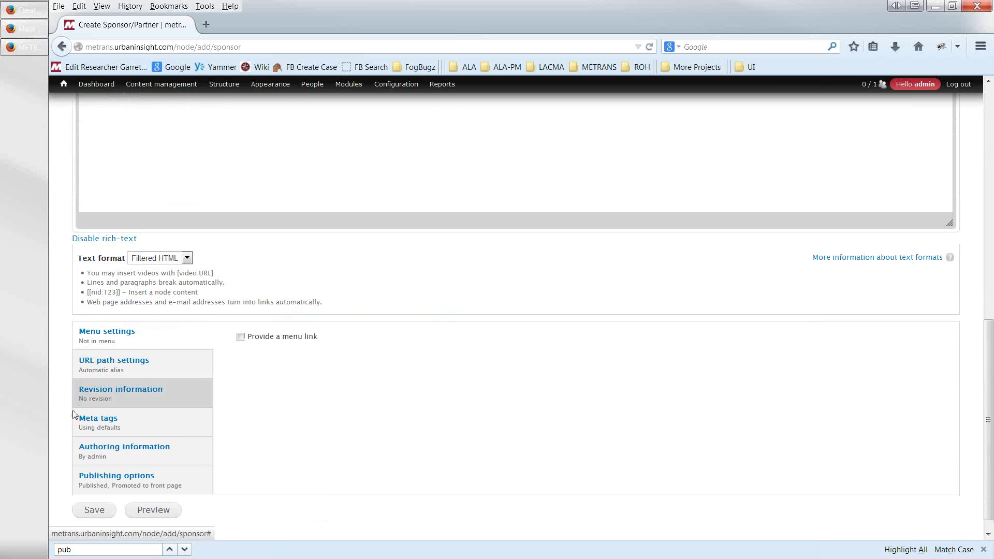
{"action": "left_click", "coordinate": [90, 498]}
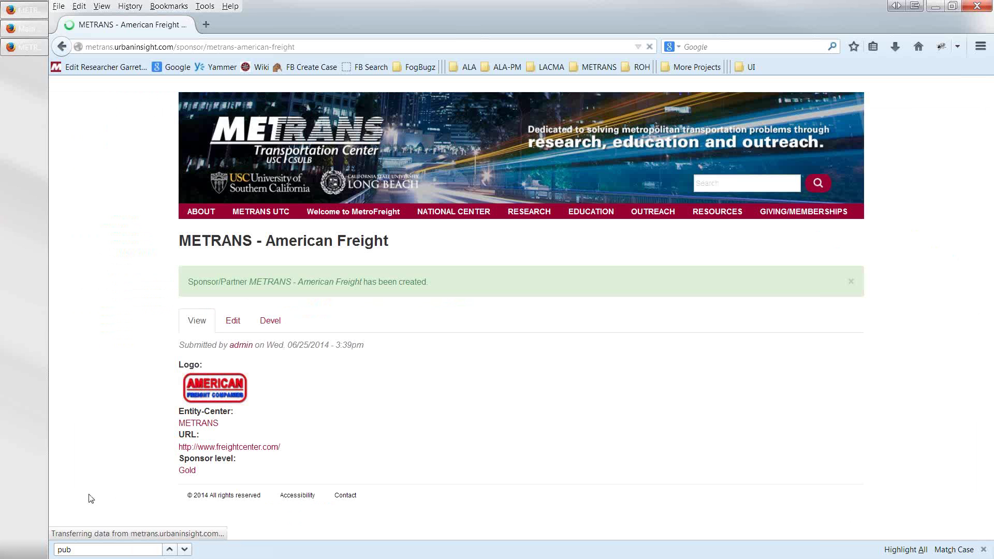
- Re-save the American Freight sponsor from its Edit tab, then go to the About METRANS page
{"action": "left_click", "coordinate": [233, 322]}
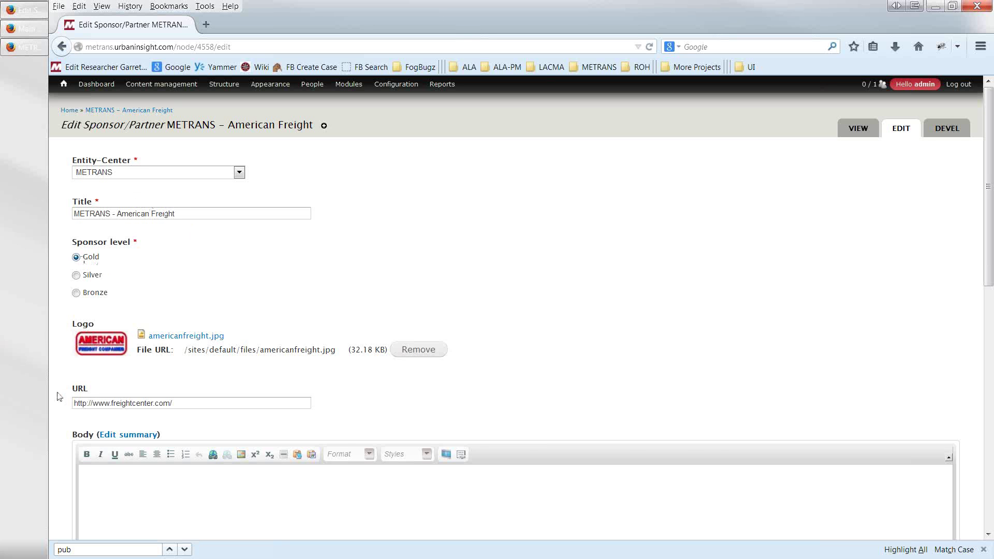
{"action": "scroll", "coordinate": [56, 399], "scroll_direction": "down", "scroll_amount": 5}
{"action": "scroll", "coordinate": [56, 405], "scroll_direction": "down", "scroll_amount": 4}
{"action": "left_click", "coordinate": [96, 493]}
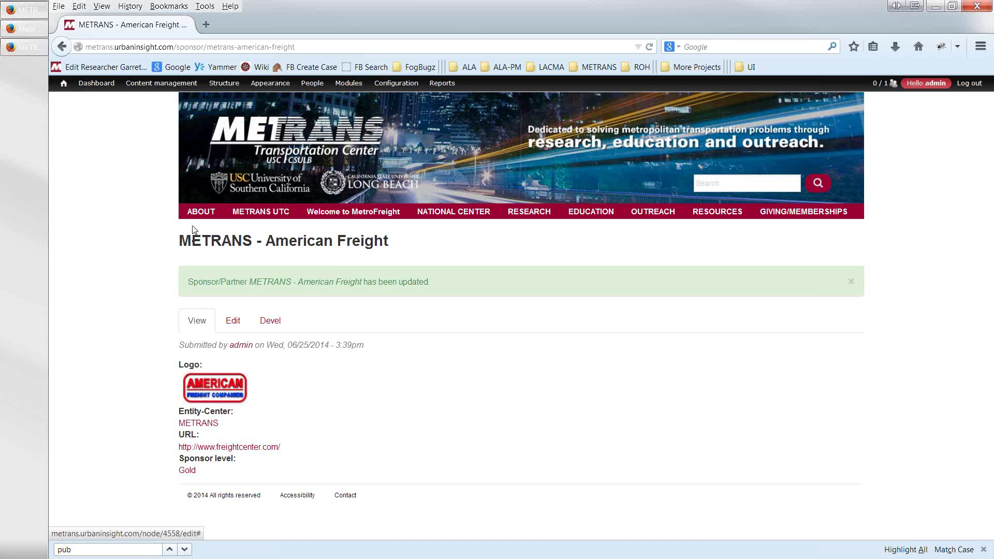
{"action": "left_click", "coordinate": [196, 215]}
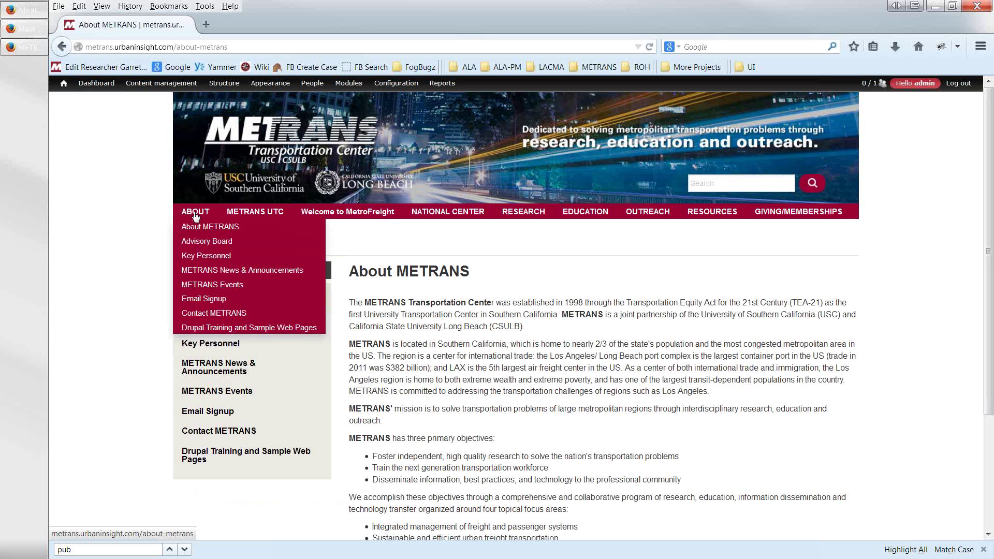
- Reload the homepage twice to see American Freight as Gold sponsor beside BNSF Railway
{"action": "left_click", "coordinate": [241, 162]}
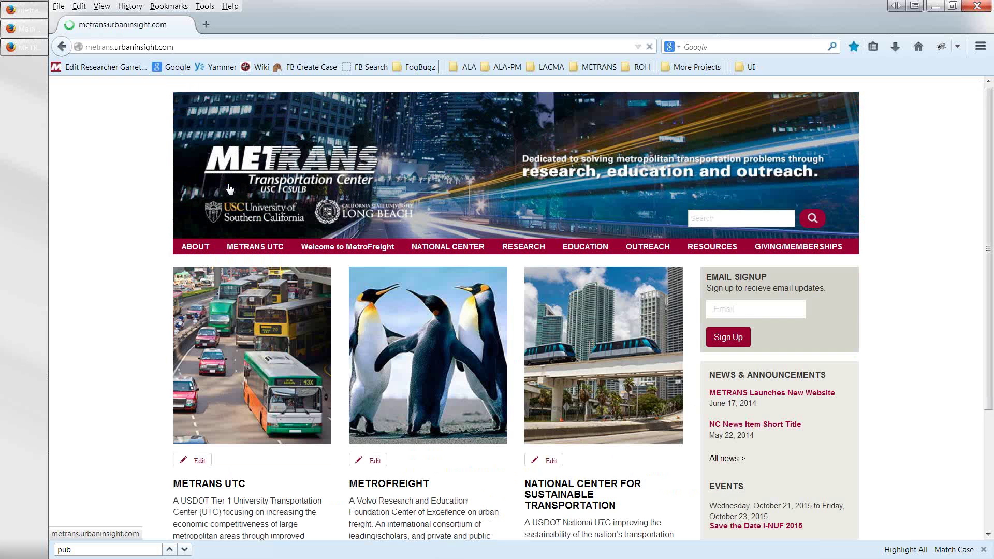
{"action": "scroll", "coordinate": [144, 311], "scroll_direction": "down", "scroll_amount": 5}
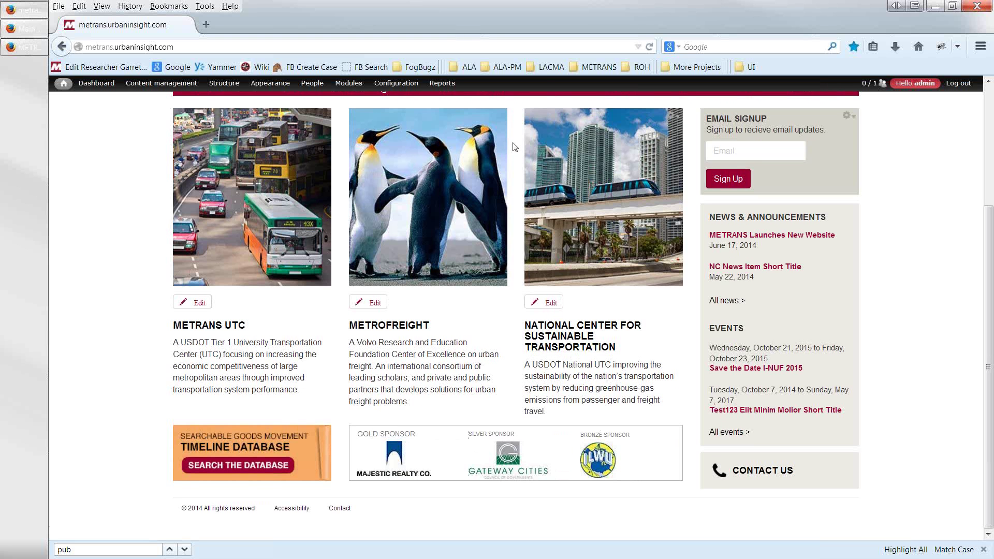
{"action": "key", "text": "F5"}
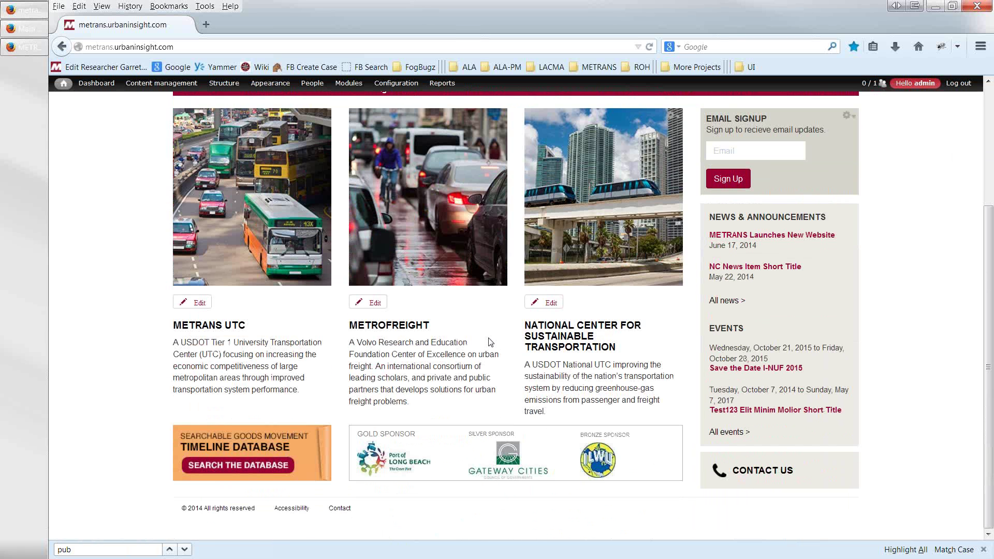
{"action": "key", "text": "F5"}
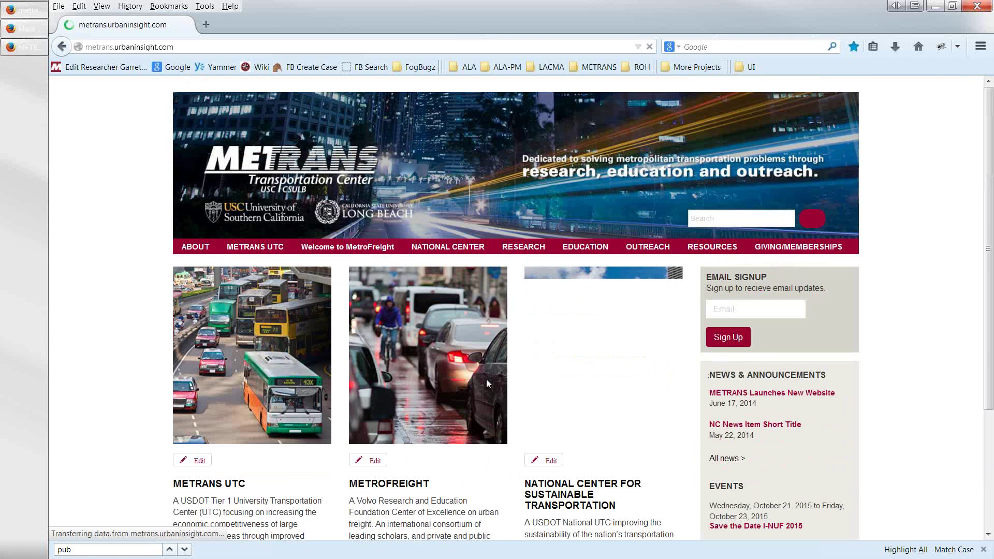
{"action": "scroll", "coordinate": [480, 383], "scroll_direction": "down", "scroll_amount": 3}
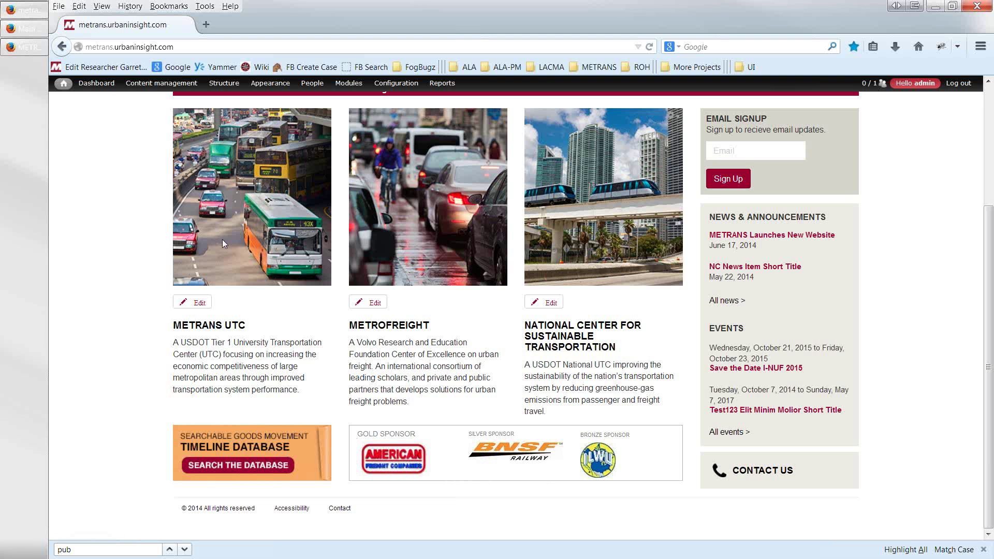
{"action": "scroll", "coordinate": [273, 361], "scroll_direction": "up", "scroll_amount": 1}
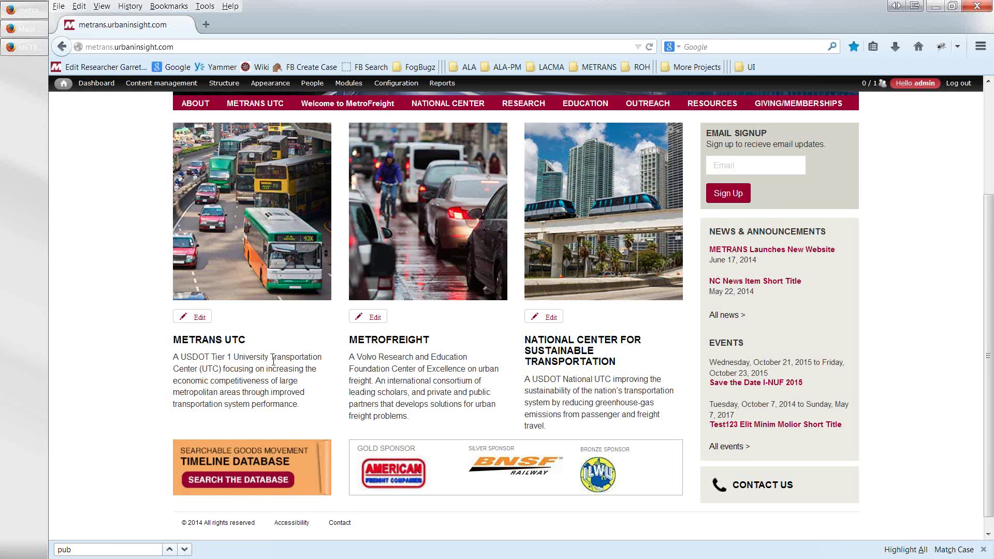
{"action": "scroll", "coordinate": [273, 361], "scroll_direction": "up", "scroll_amount": 3}
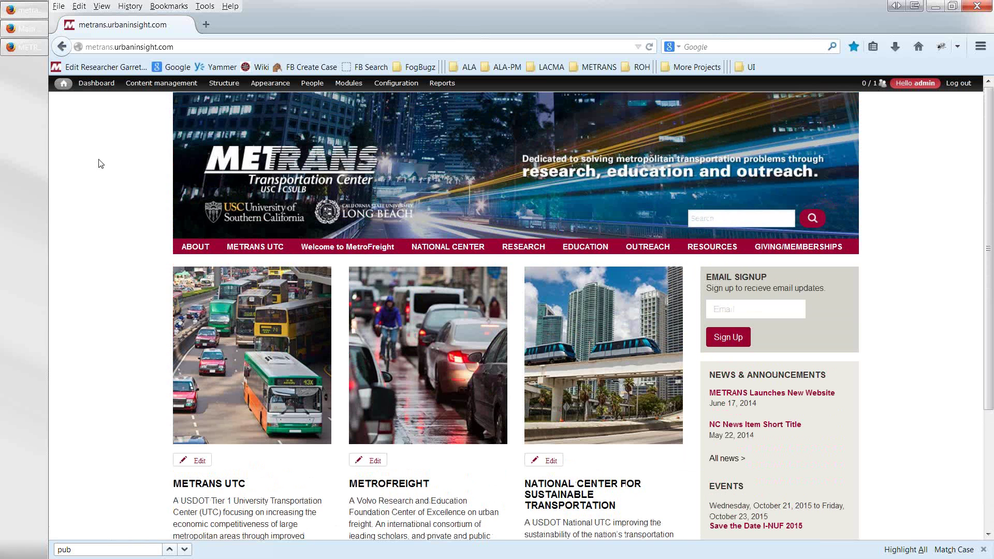
{"action": "mouse_move", "coordinate": [217, 90]}
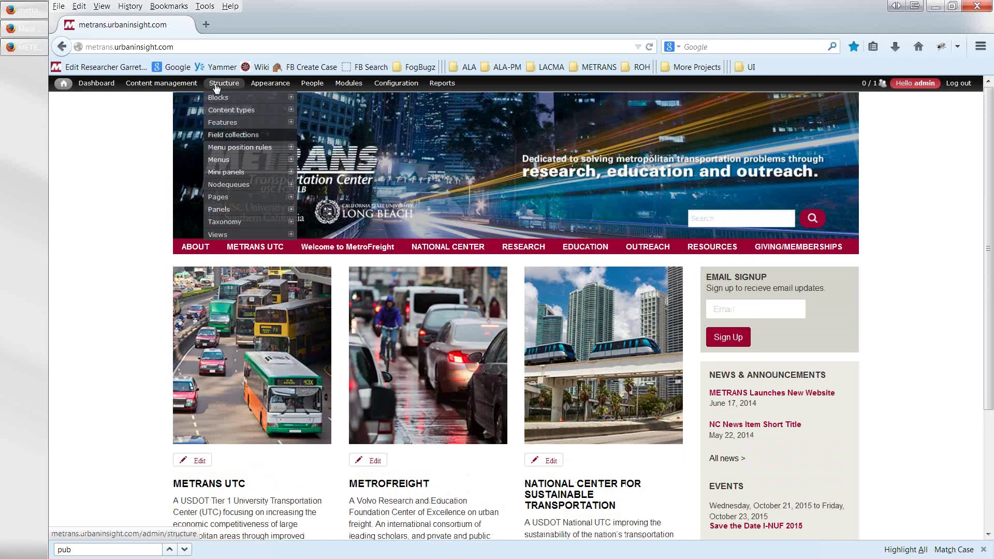
- Open the METRANS – American Freight record's edit form from Content management, then return to the homepage
{"action": "left_click", "coordinate": [181, 86]}
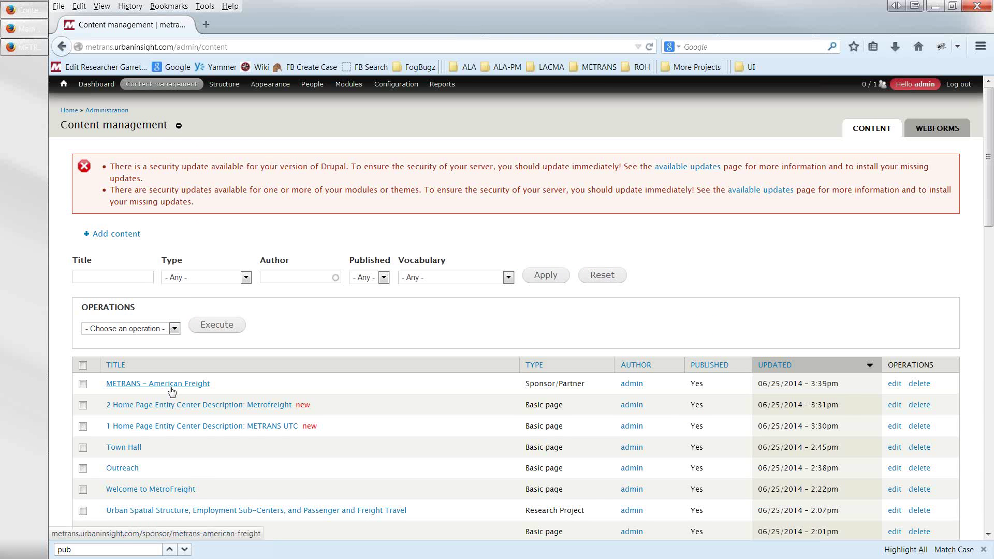
{"action": "left_click", "coordinate": [173, 391]}
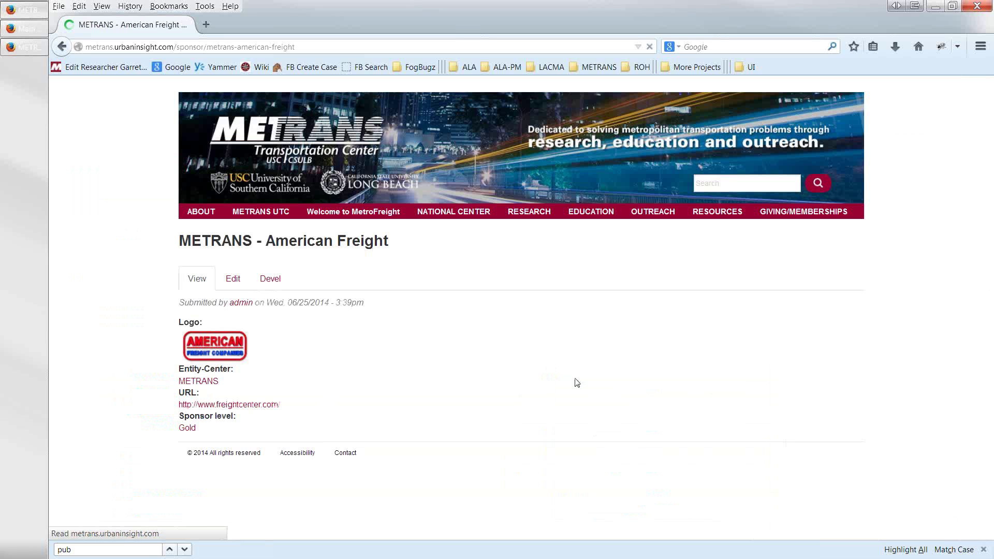
{"action": "left_click", "coordinate": [233, 280]}
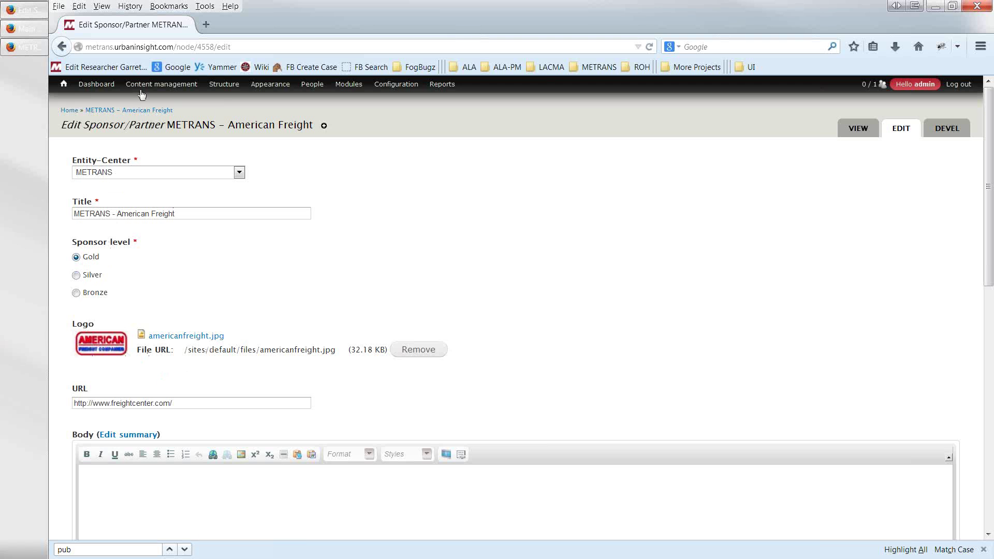
{"action": "left_click", "coordinate": [64, 85]}
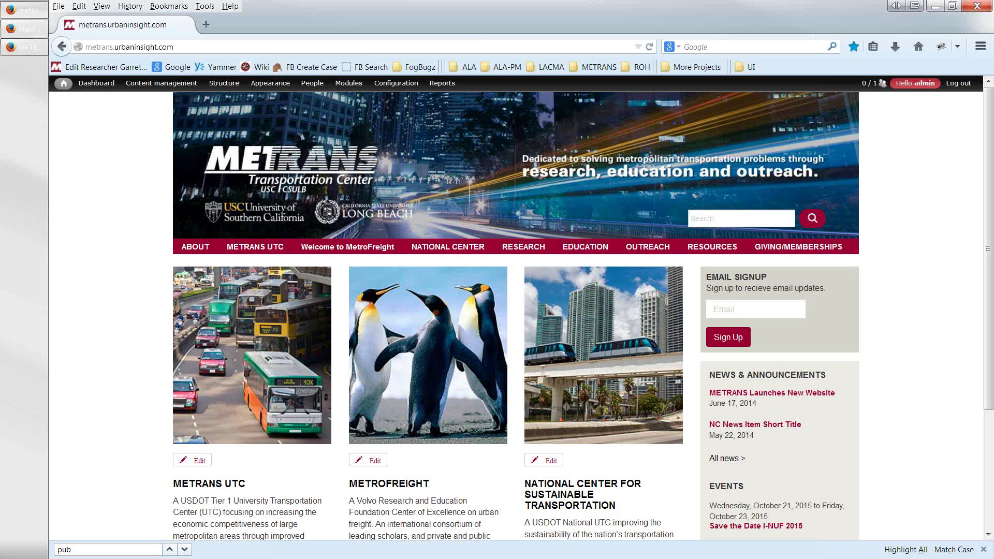
{"action": "scroll", "coordinate": [88, 269], "scroll_direction": "down", "scroll_amount": 5}
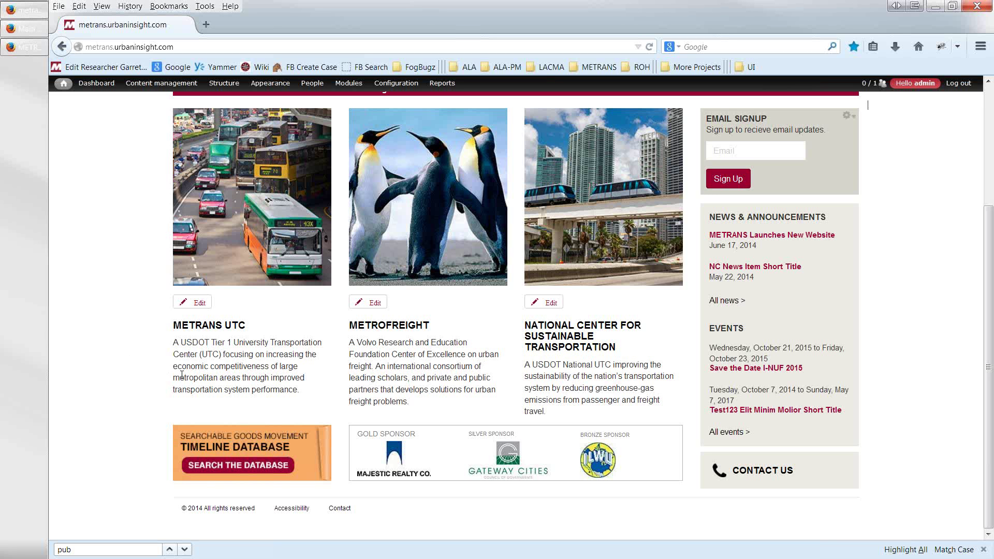
{"action": "scroll", "coordinate": [197, 336], "scroll_direction": "up", "scroll_amount": 2}
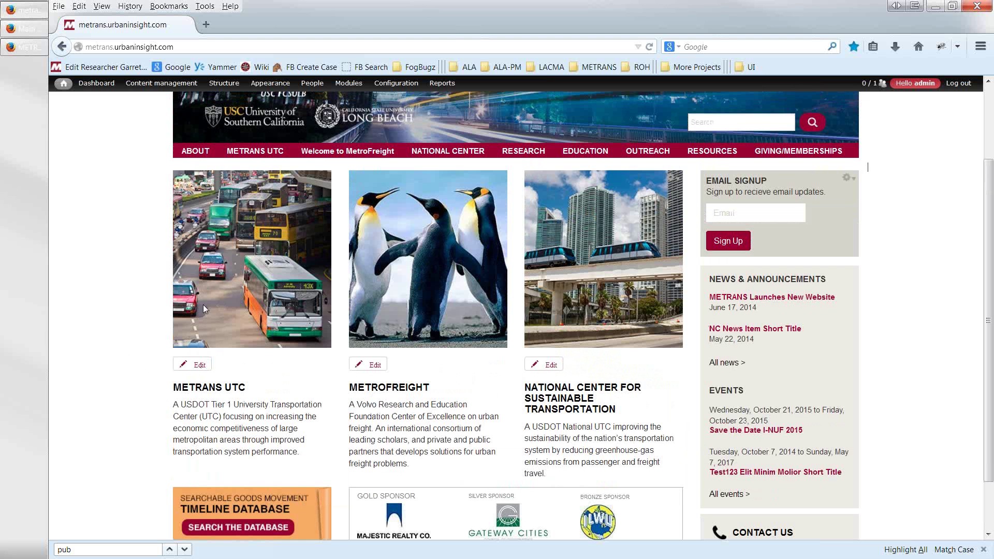
- Open the METRANS UTC page and inspect its BNSF and American Freight sponsor logos
{"action": "left_click", "coordinate": [240, 152]}
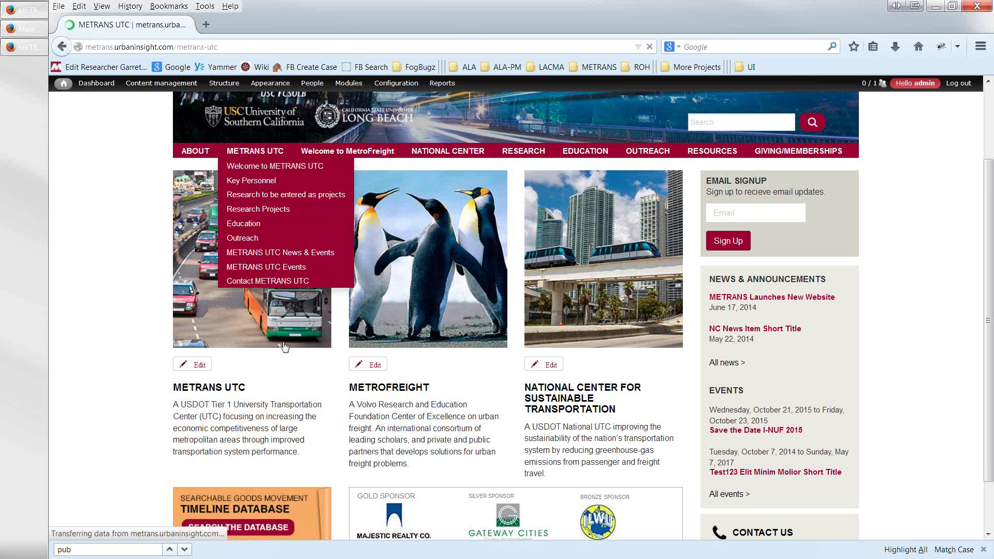
{"action": "scroll", "coordinate": [283, 358], "scroll_direction": "down", "scroll_amount": 5}
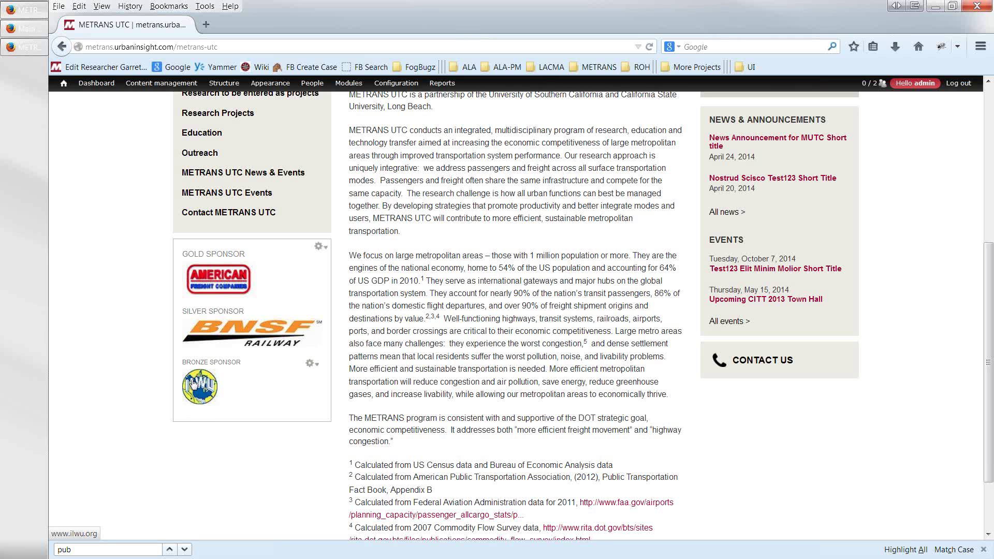
{"action": "right_click", "coordinate": [205, 340]}
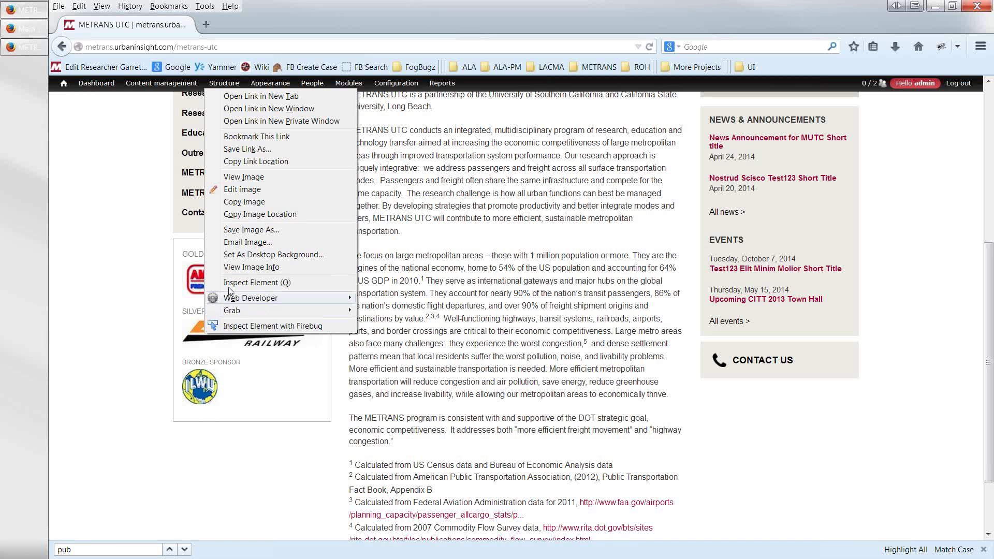
{"action": "left_click", "coordinate": [234, 272]}
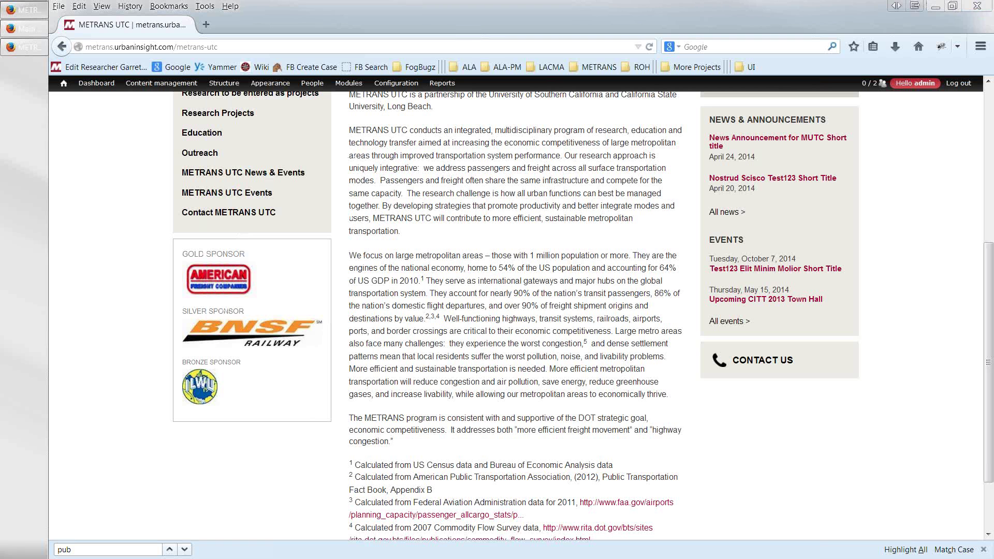
{"action": "right_click", "coordinate": [200, 286]}
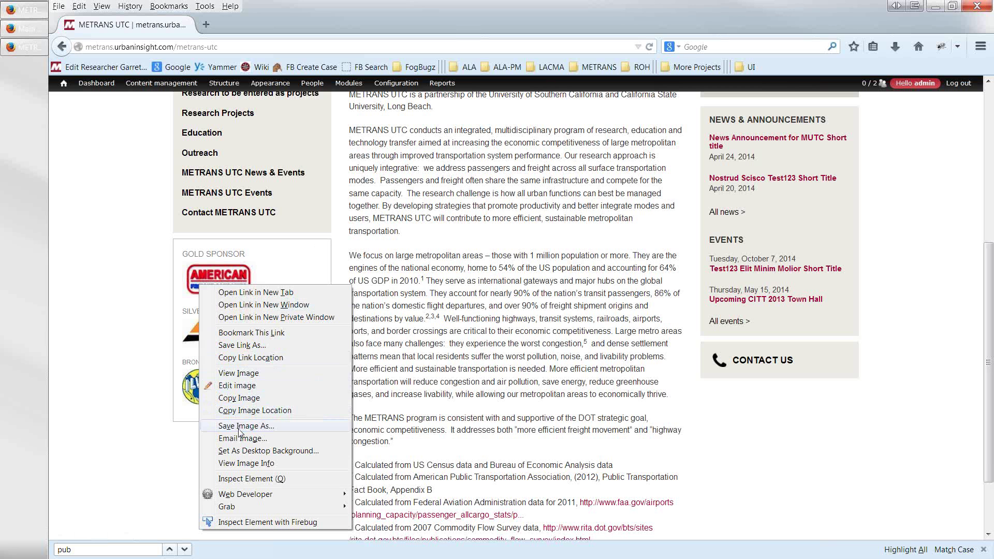
{"action": "left_click", "coordinate": [142, 396]}
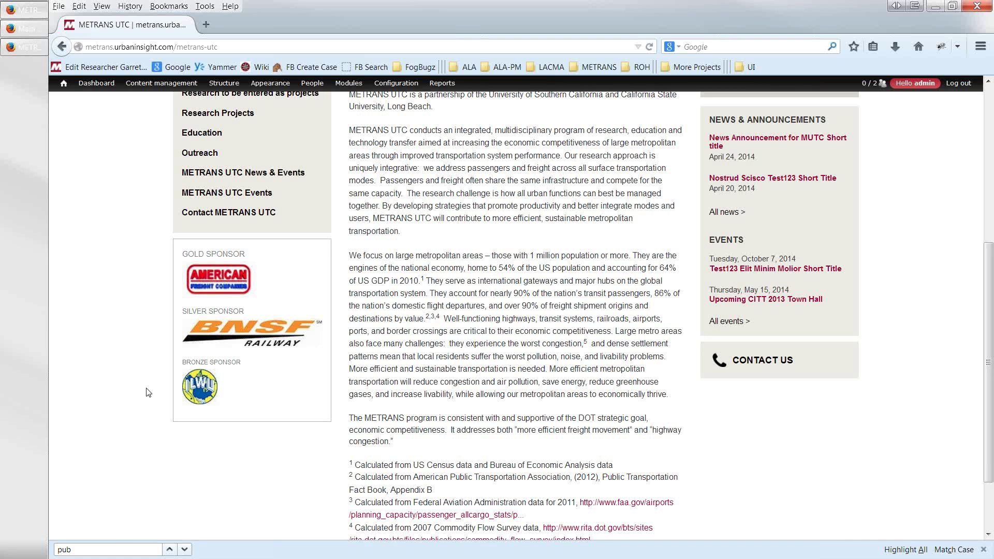
{"action": "left_click", "coordinate": [221, 340]}
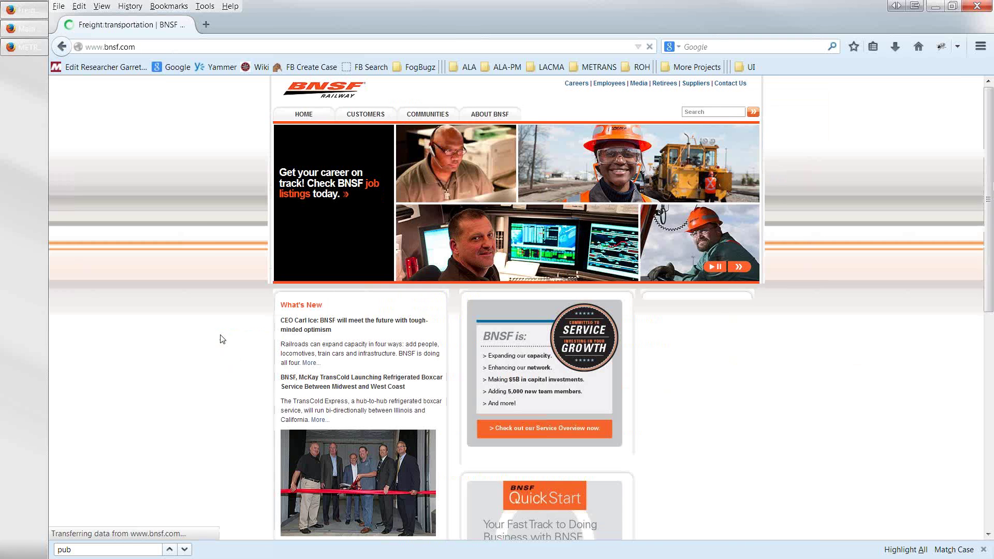
{"action": "left_click", "coordinate": [62, 47]}
{"action": "left_click", "coordinate": [227, 278]}
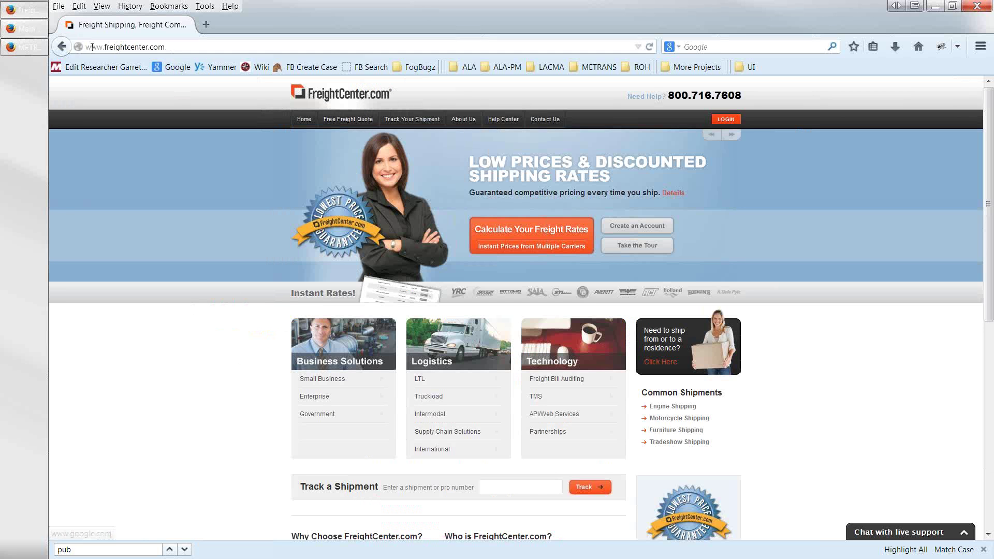
{"action": "left_click", "coordinate": [62, 48]}
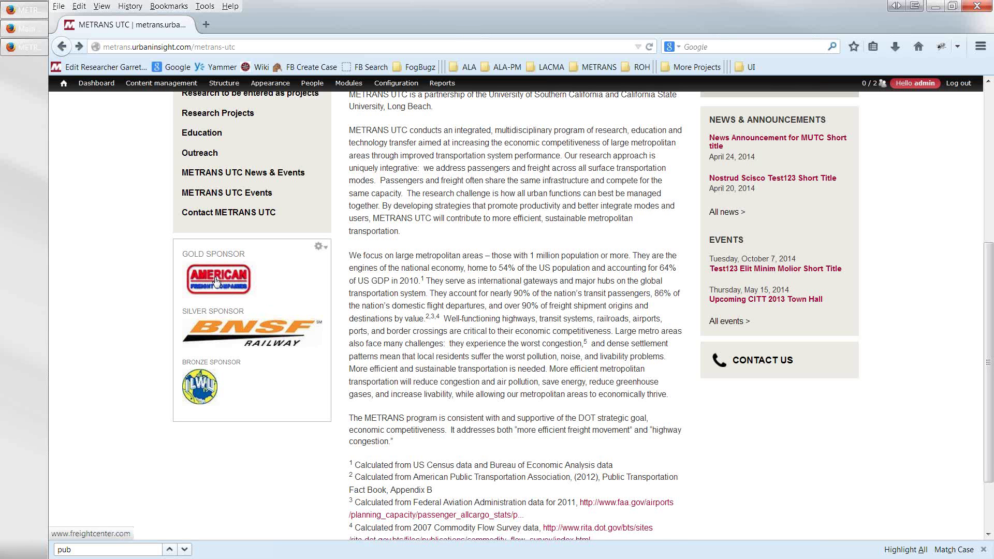
- Scroll the METRANS UTC page back to the top and go to the admin Dashboard
{"action": "scroll", "coordinate": [216, 281], "scroll_direction": "up", "scroll_amount": 8}
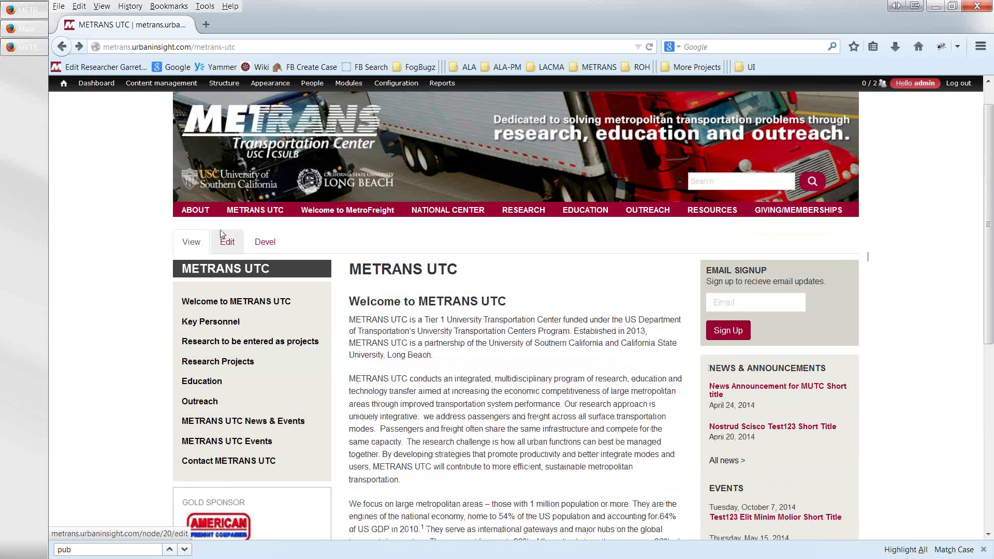
{"action": "mouse_move", "coordinate": [220, 209]}
{"action": "scroll", "coordinate": [219, 210], "scroll_direction": "up", "scroll_amount": 1}
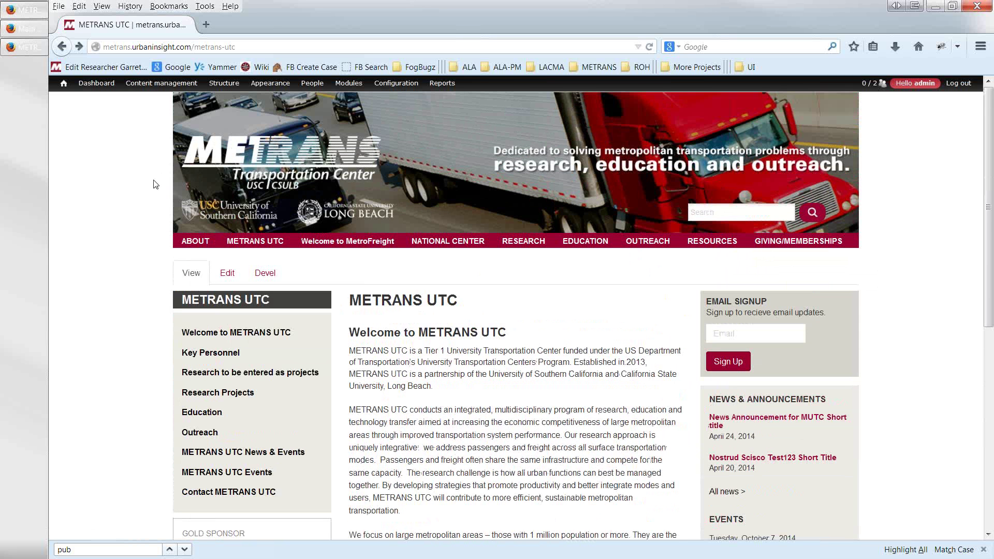
{"action": "scroll", "coordinate": [155, 186], "scroll_direction": "down", "scroll_amount": 3}
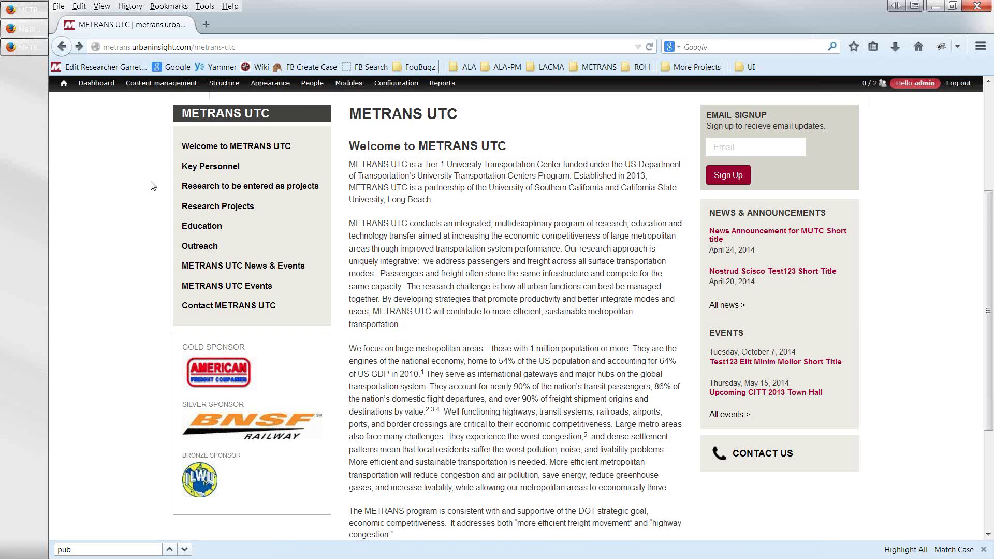
{"action": "scroll", "coordinate": [155, 181], "scroll_direction": "up", "scroll_amount": 2}
{"action": "scroll", "coordinate": [157, 177], "scroll_direction": "up", "scroll_amount": 1}
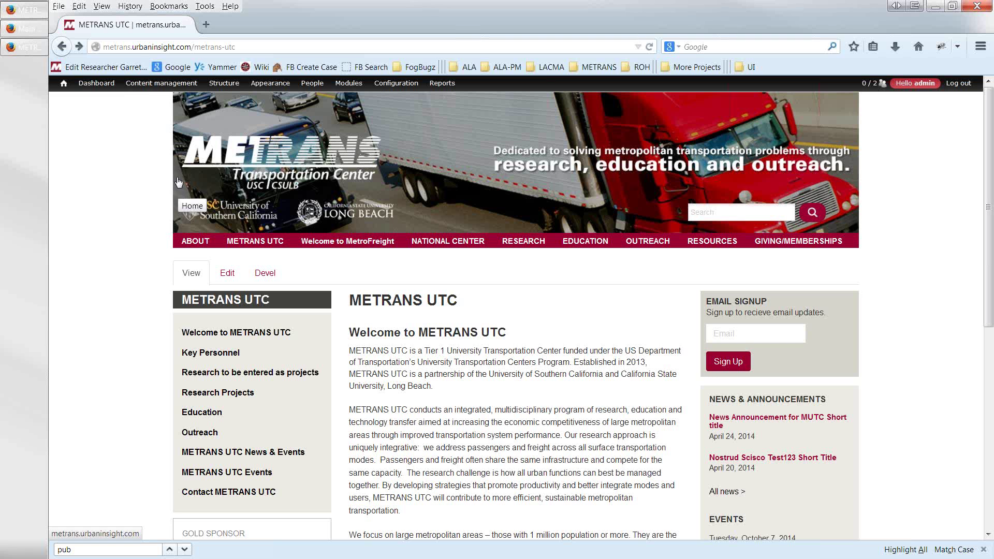
{"action": "left_click", "coordinate": [98, 86]}
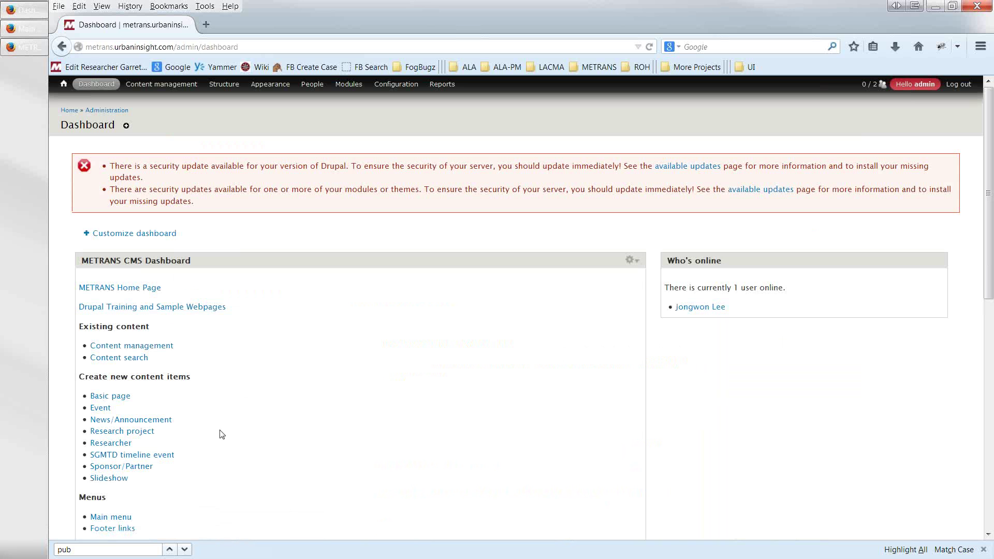
- Start a new Sponsor/Partner item and review its Entity-Center choices without picking one
{"action": "left_click", "coordinate": [135, 472]}
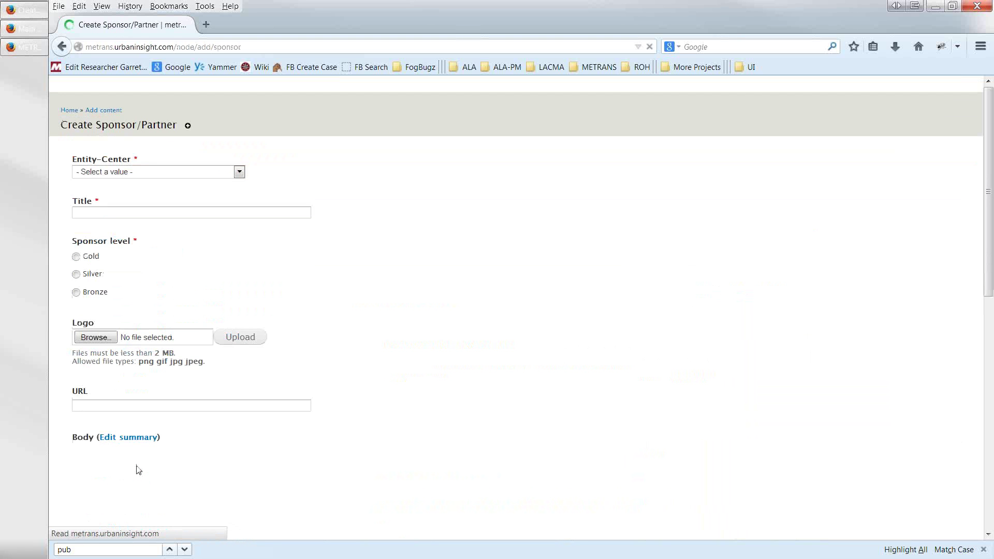
{"action": "left_click", "coordinate": [239, 172]}
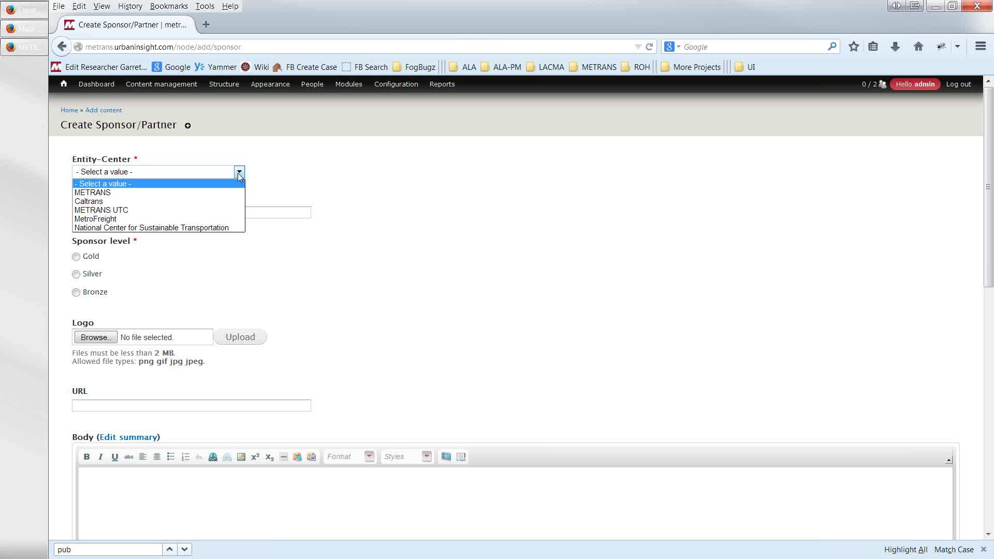
{"action": "left_click", "coordinate": [61, 48]}
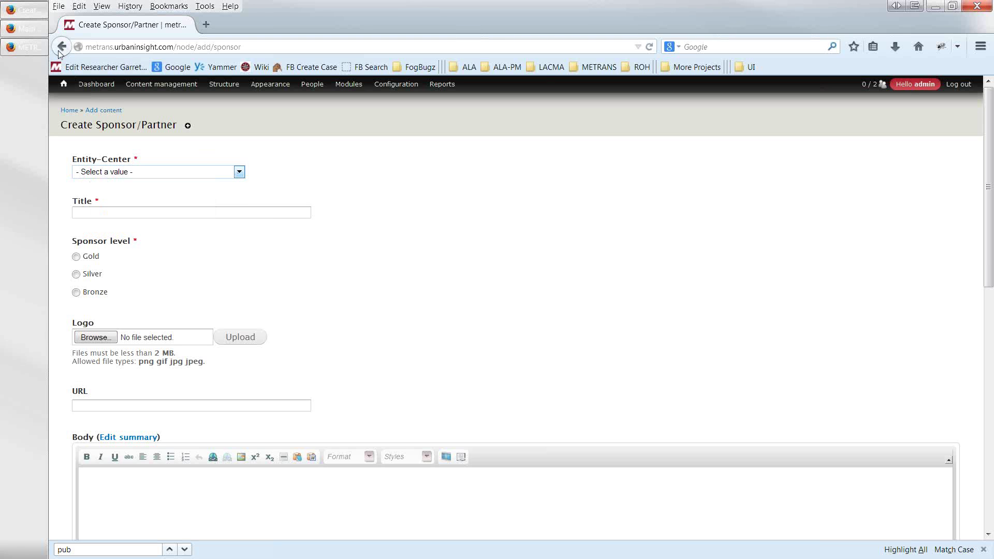
- Return to the homepage and open METRANS Events from the ABOUT menu
{"action": "left_click", "coordinate": [63, 90]}
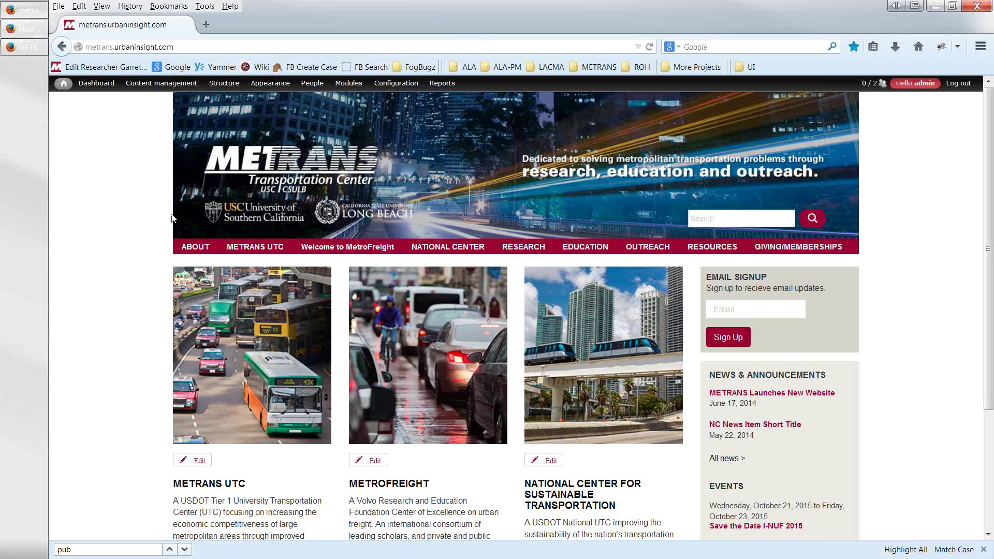
{"action": "mouse_move", "coordinate": [193, 250]}
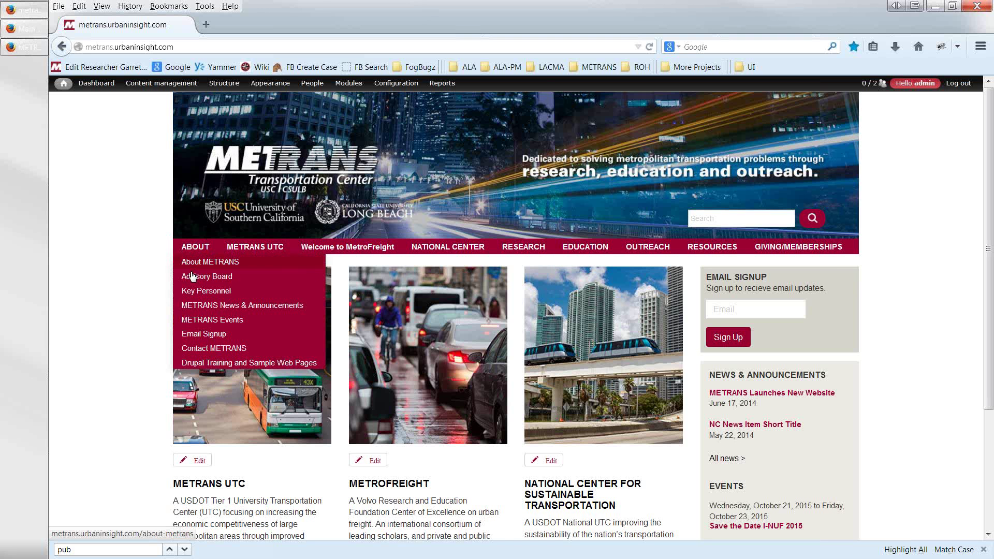
{"action": "left_click", "coordinate": [195, 324]}
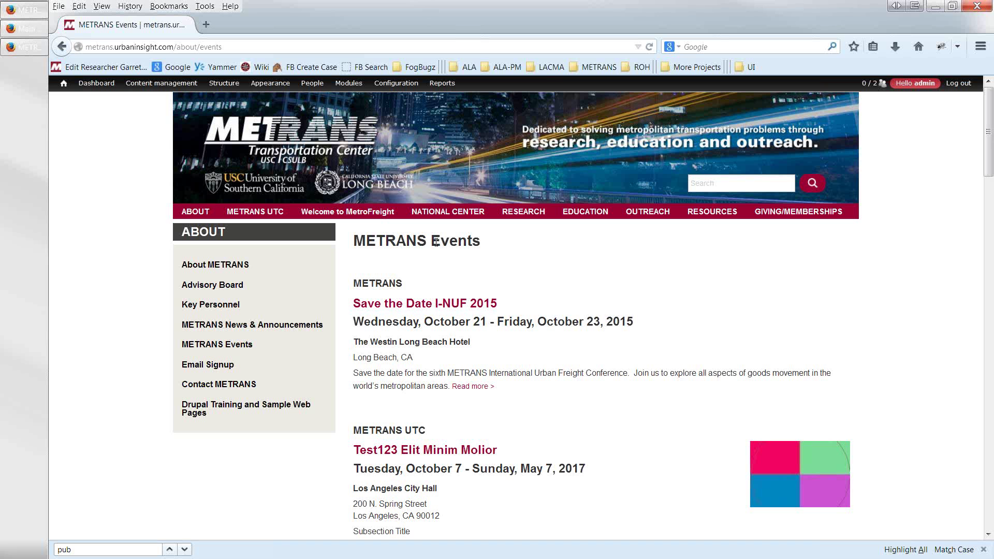
- Edit the Save the Date I-NUF 2015 event, switching its Entity-Center from MetroFreight to Caltrans
{"action": "left_click", "coordinate": [428, 306]}
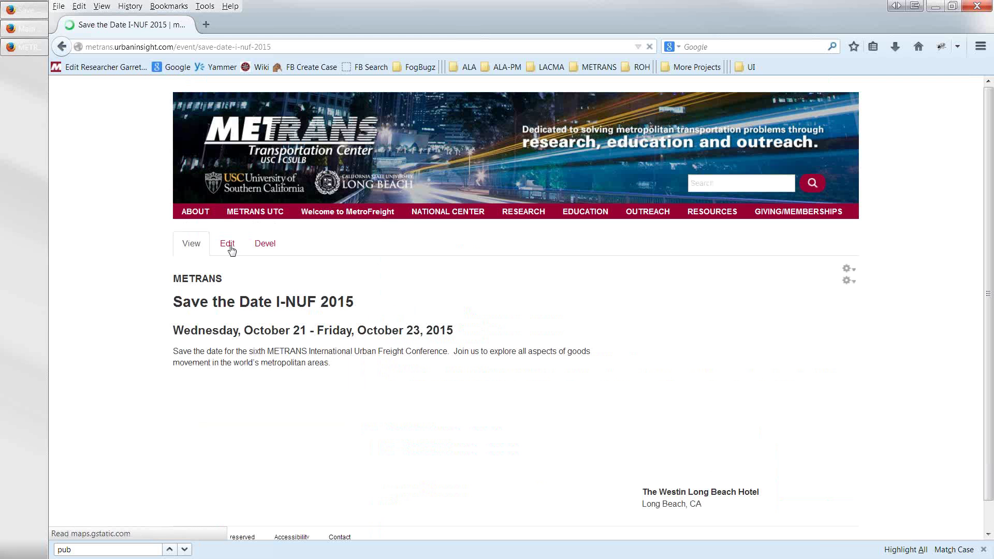
{"action": "left_click", "coordinate": [230, 248]}
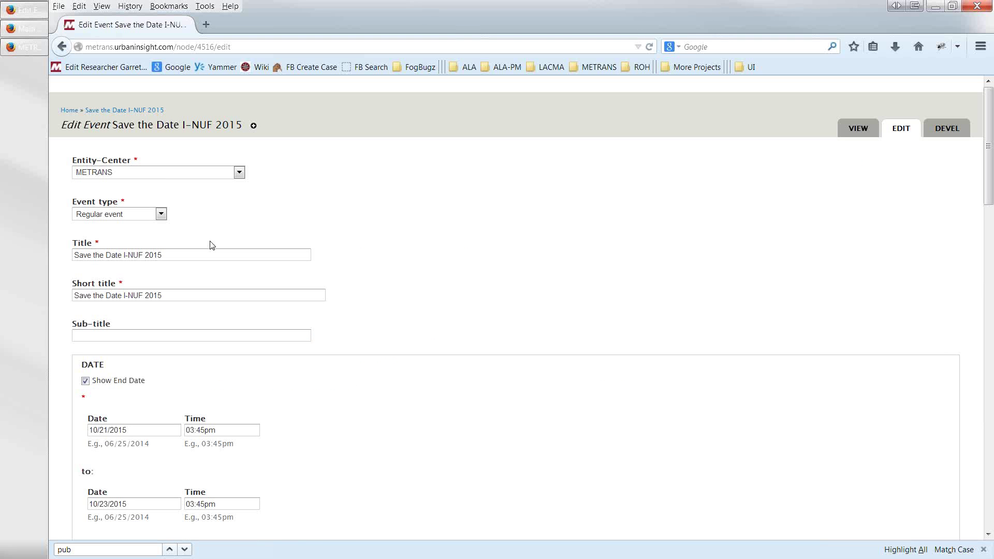
{"action": "left_click", "coordinate": [239, 173]}
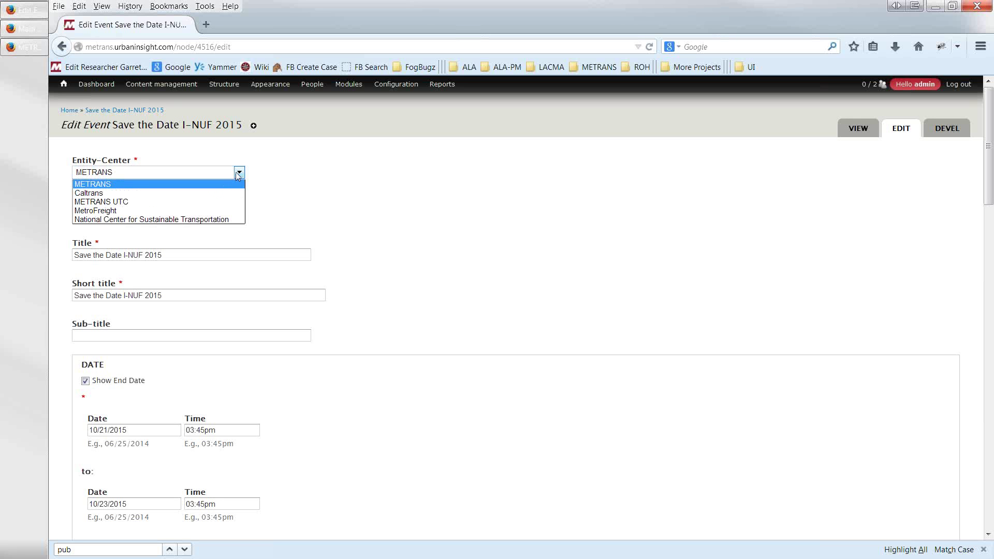
{"action": "left_click", "coordinate": [174, 212]}
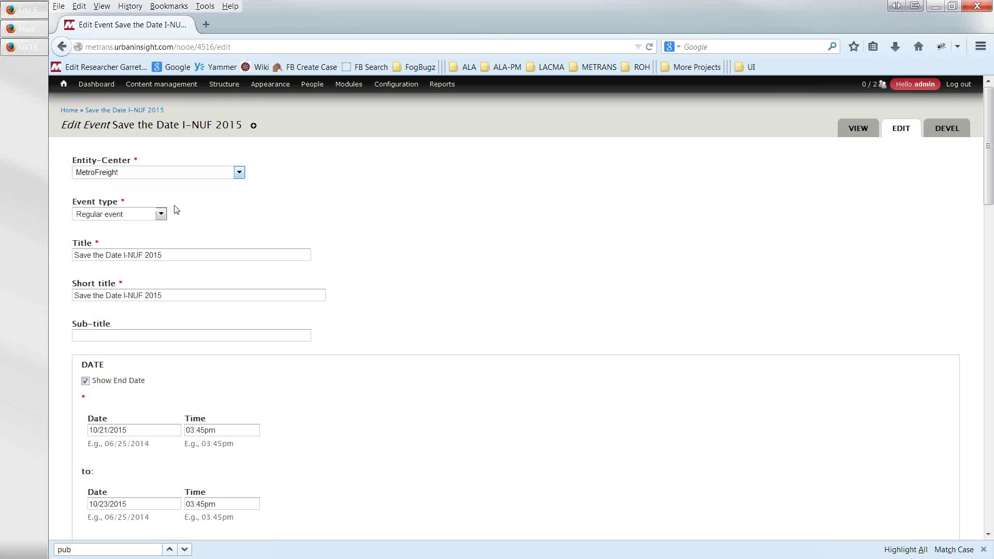
{"action": "left_click", "coordinate": [239, 174]}
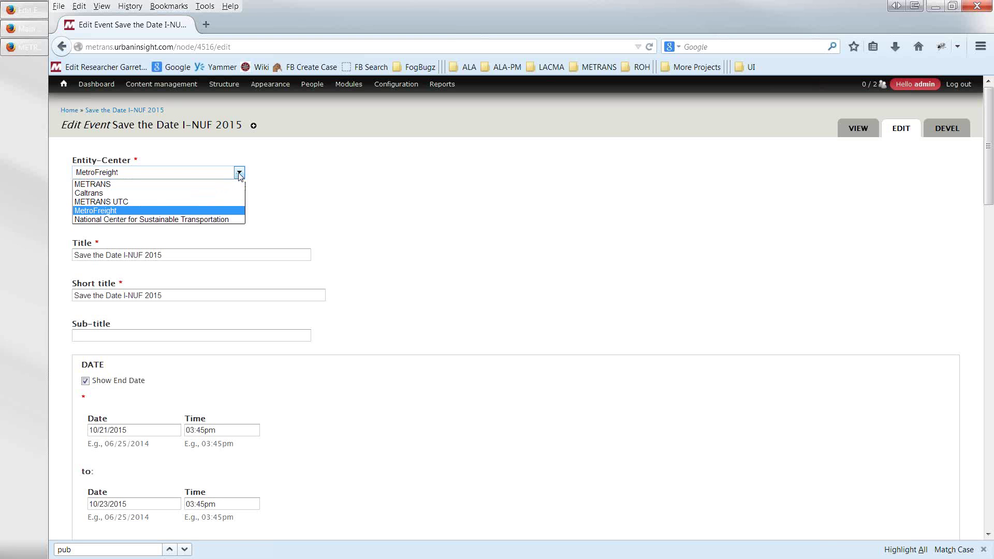
{"action": "left_click", "coordinate": [97, 193]}
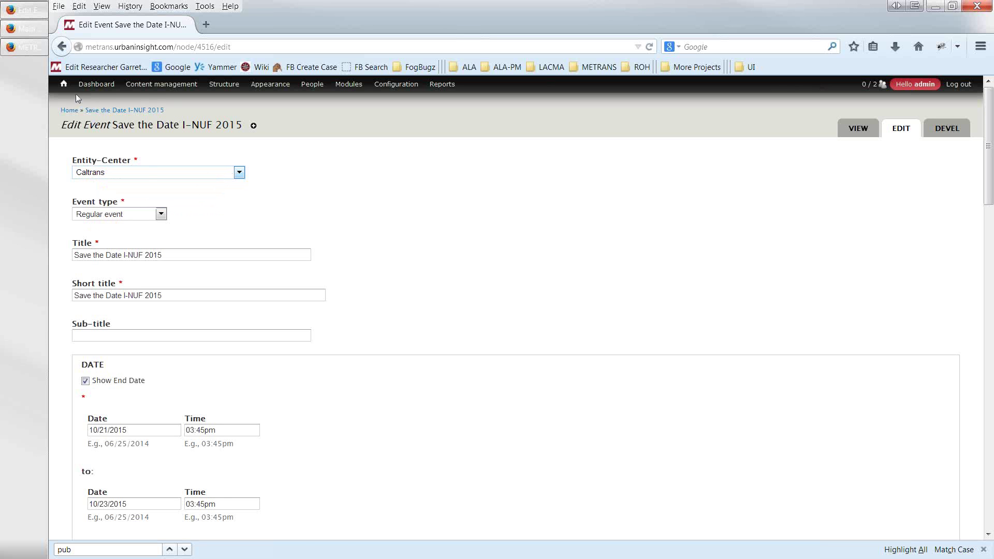
- Leave the event unsaved and filter the Research Projects listing to Caltrans
{"action": "left_click", "coordinate": [63, 46]}
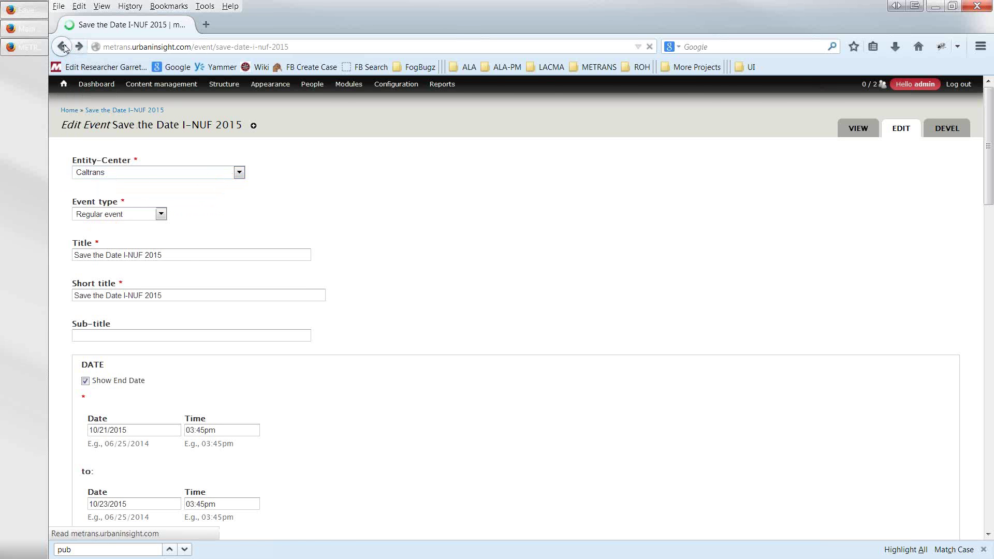
{"action": "mouse_move", "coordinate": [509, 215]}
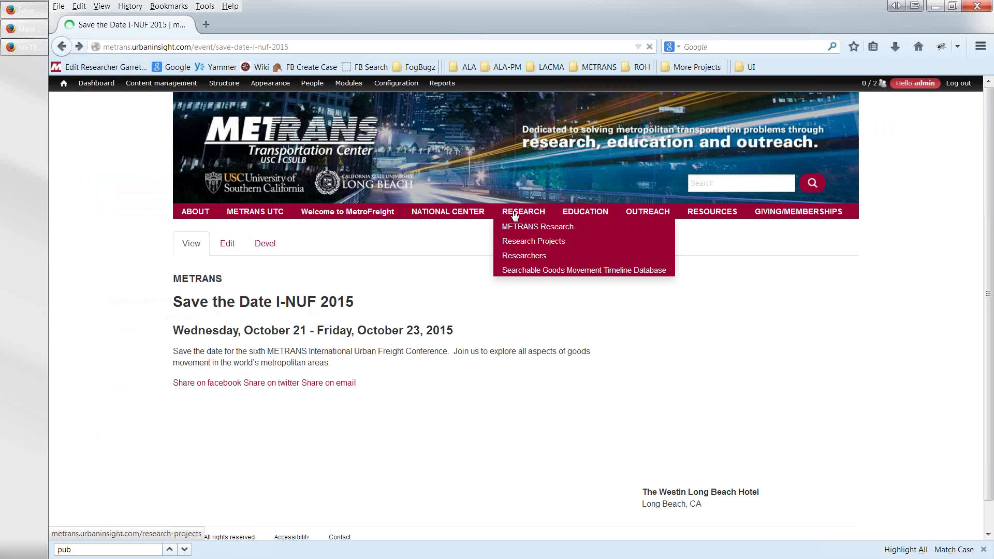
{"action": "left_click", "coordinate": [519, 242]}
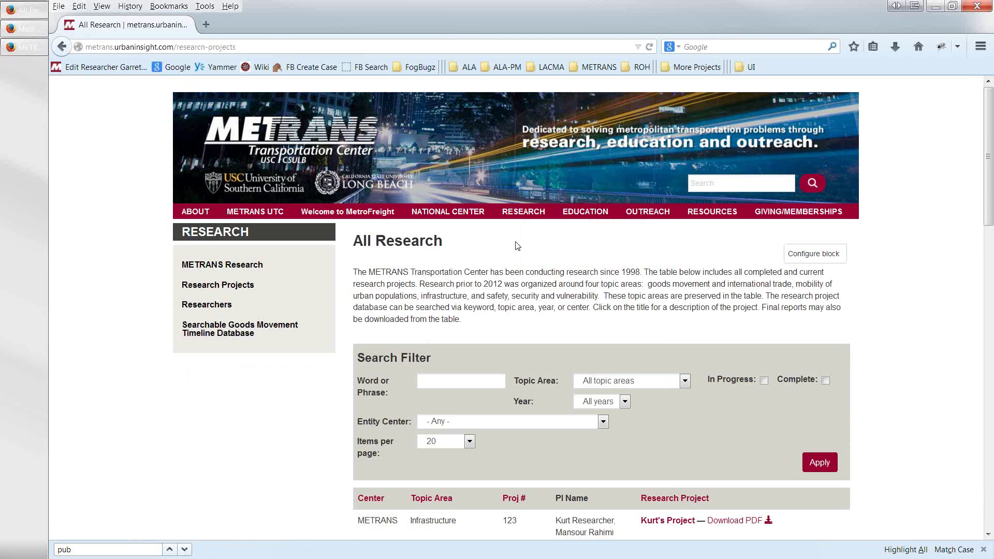
{"action": "scroll", "coordinate": [611, 356], "scroll_direction": "down", "scroll_amount": 5}
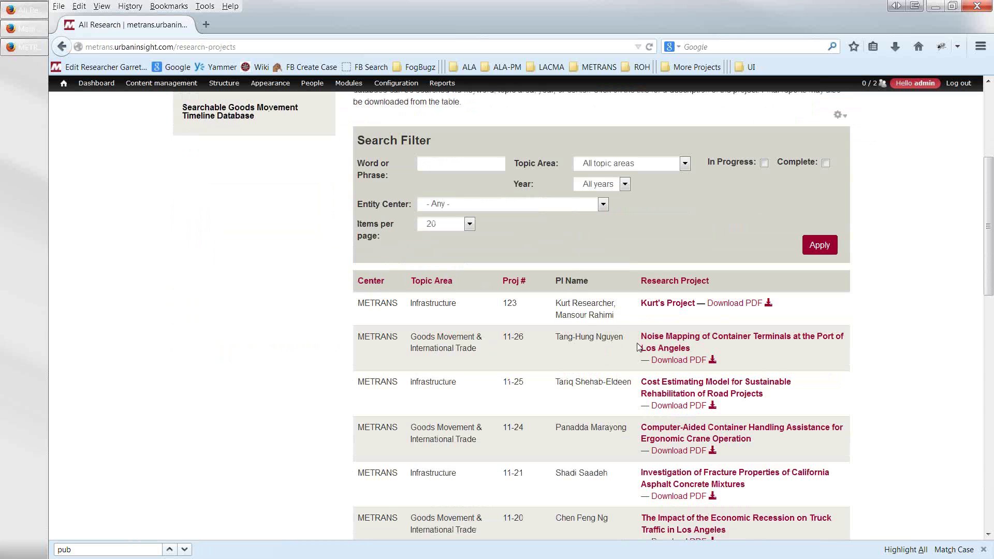
{"action": "left_click", "coordinate": [603, 204]}
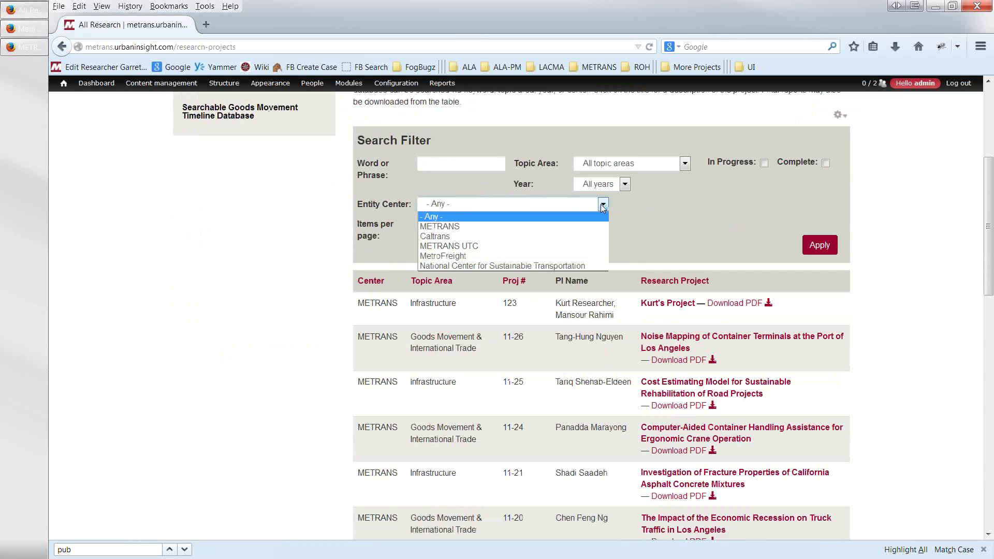
{"action": "left_click", "coordinate": [464, 237]}
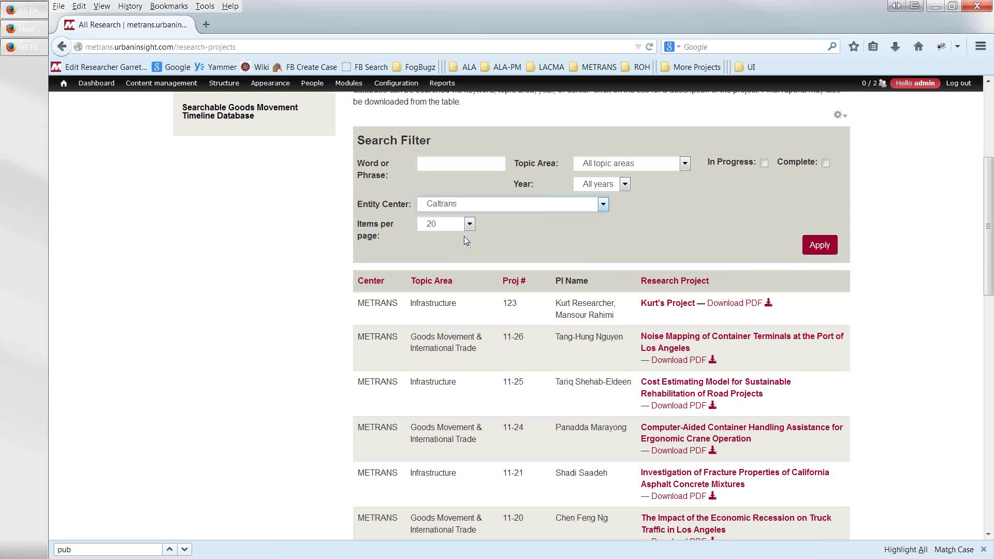
{"action": "left_click", "coordinate": [814, 250]}
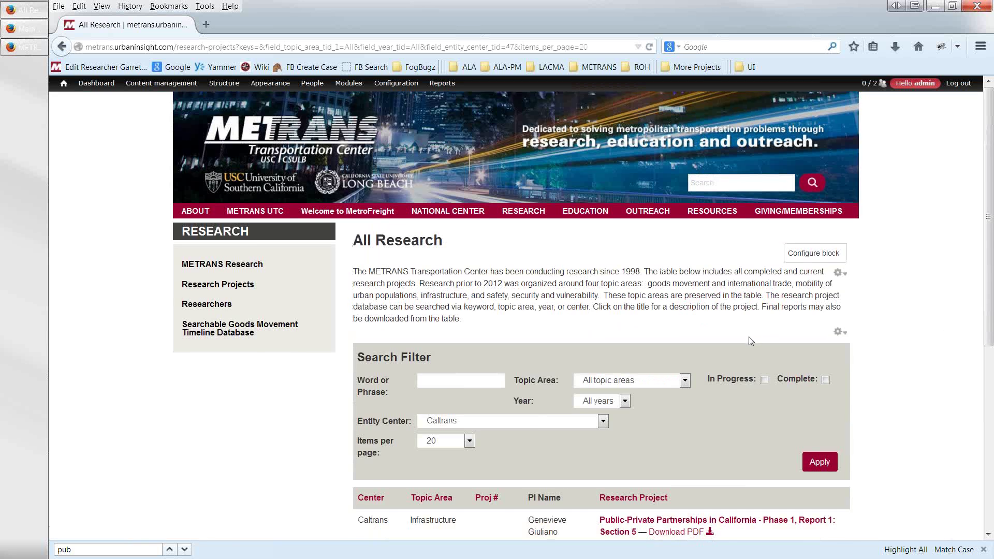
- Review the Caltrans-filtered research results, then return to the site homepage
{"action": "scroll", "coordinate": [749, 336], "scroll_direction": "down", "scroll_amount": 6}
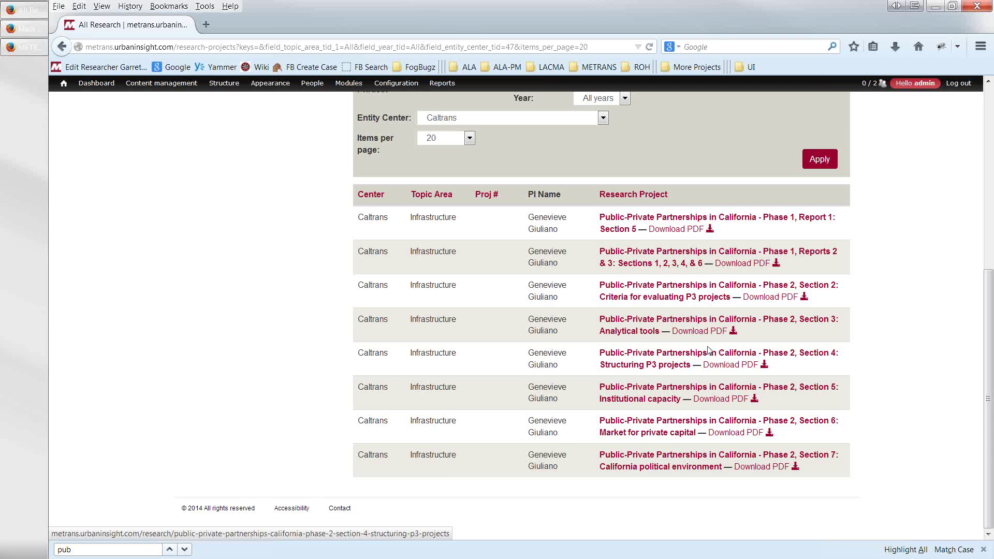
{"action": "left_click", "coordinate": [603, 119]}
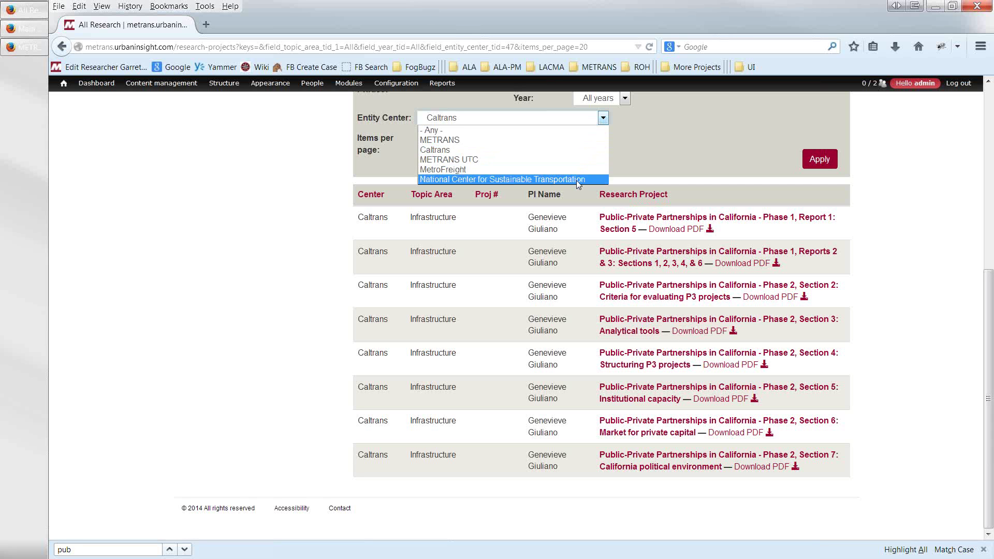
{"action": "left_click", "coordinate": [523, 233]}
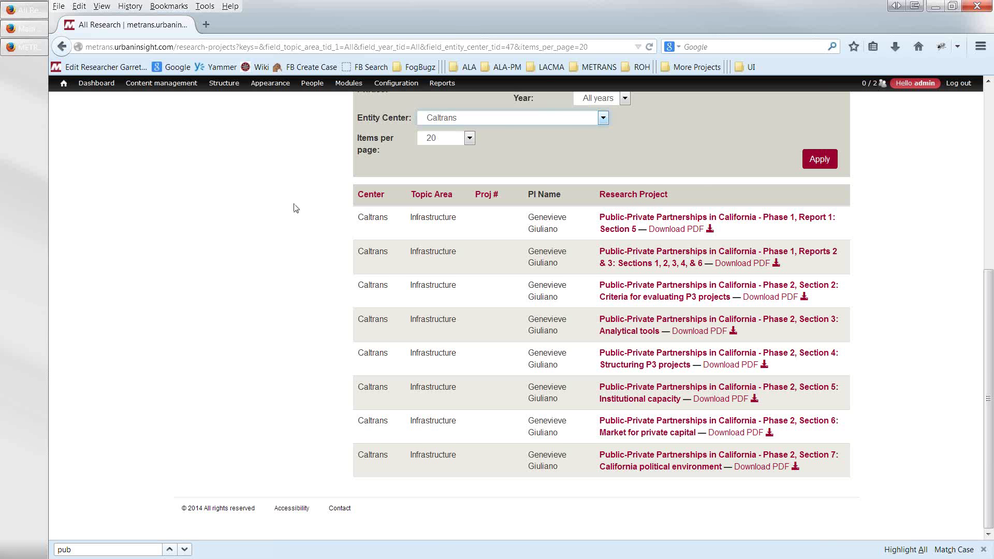
{"action": "scroll", "coordinate": [295, 208], "scroll_direction": "up", "scroll_amount": 5}
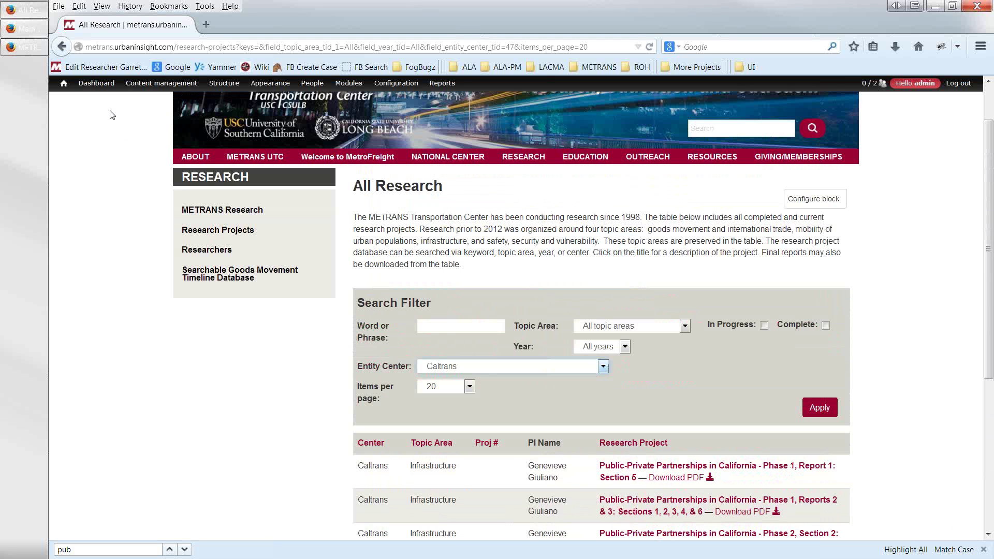
{"action": "scroll", "coordinate": [110, 115], "scroll_direction": "up", "scroll_amount": 1}
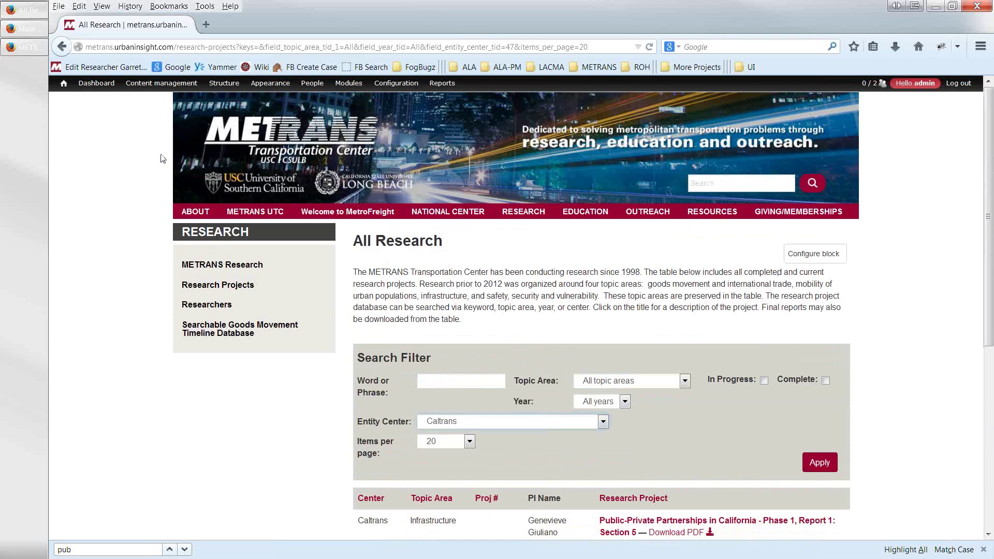
{"action": "mouse_move", "coordinate": [205, 212]}
{"action": "left_click", "coordinate": [240, 152]}
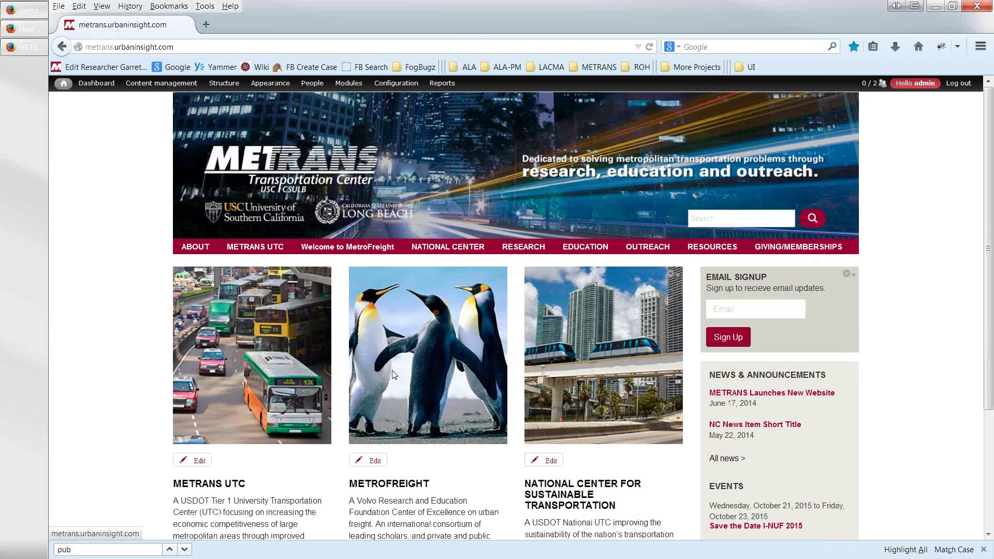
- Scroll the homepage and open the National Center for Sustainable Transportation page
{"action": "scroll", "coordinate": [464, 384], "scroll_direction": "down", "scroll_amount": 2}
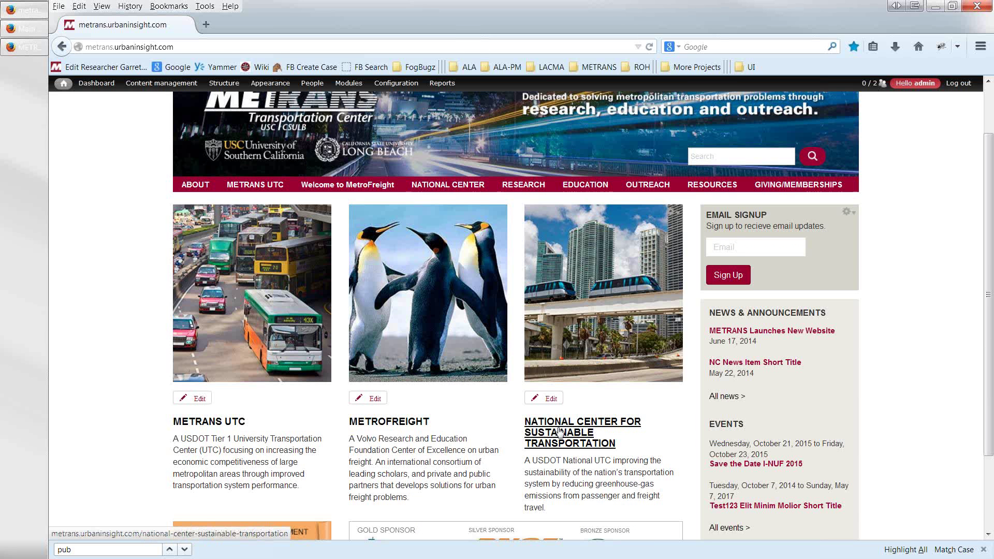
{"action": "left_click", "coordinate": [559, 433]}
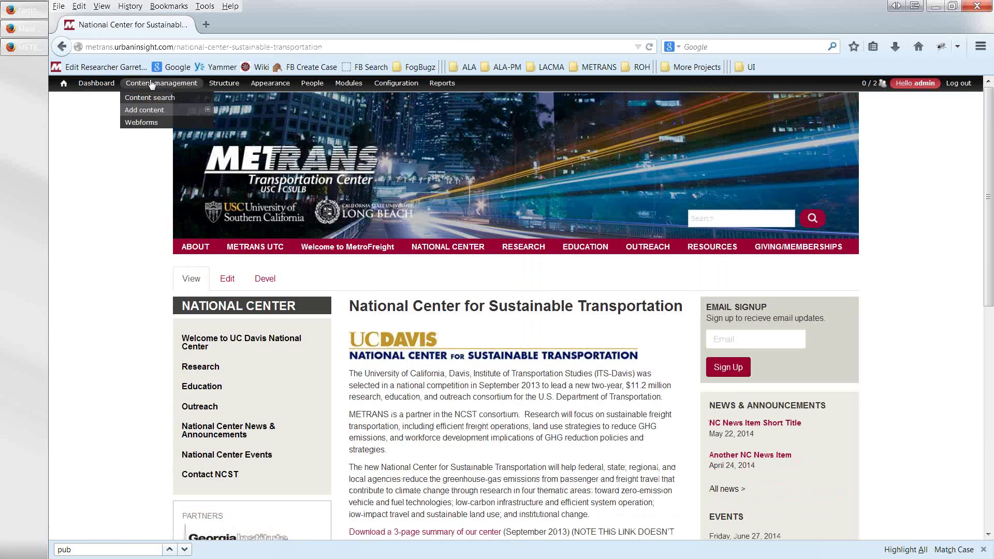
- Start a Sponsor/Partner entry assigned to the National Center at Gold level
{"action": "mouse_move", "coordinate": [169, 111]}
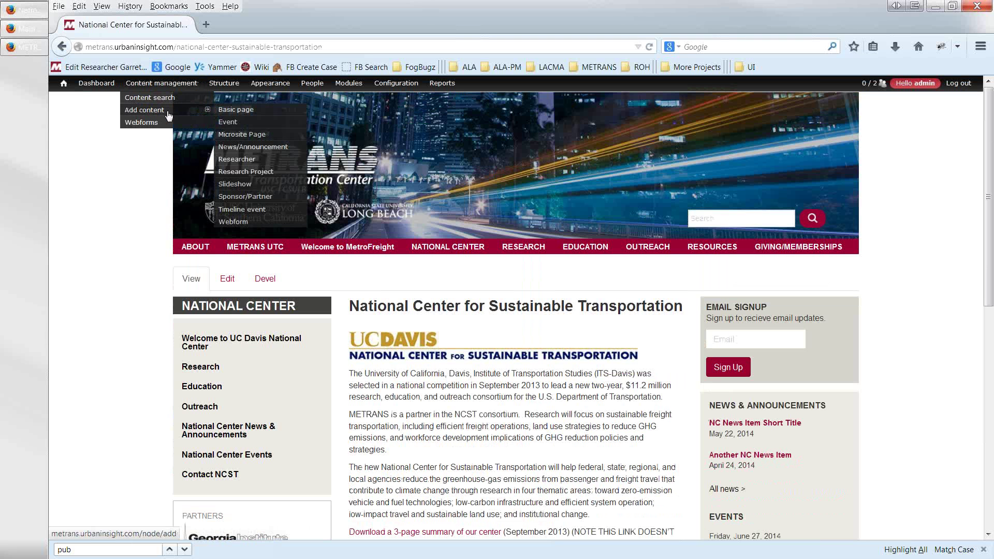
{"action": "left_click", "coordinate": [231, 199]}
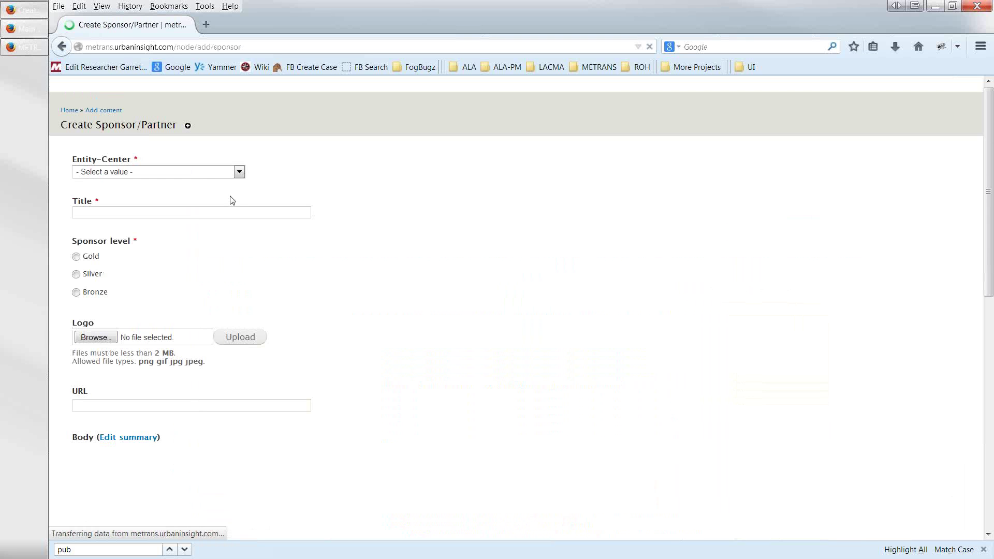
{"action": "left_click", "coordinate": [232, 172]}
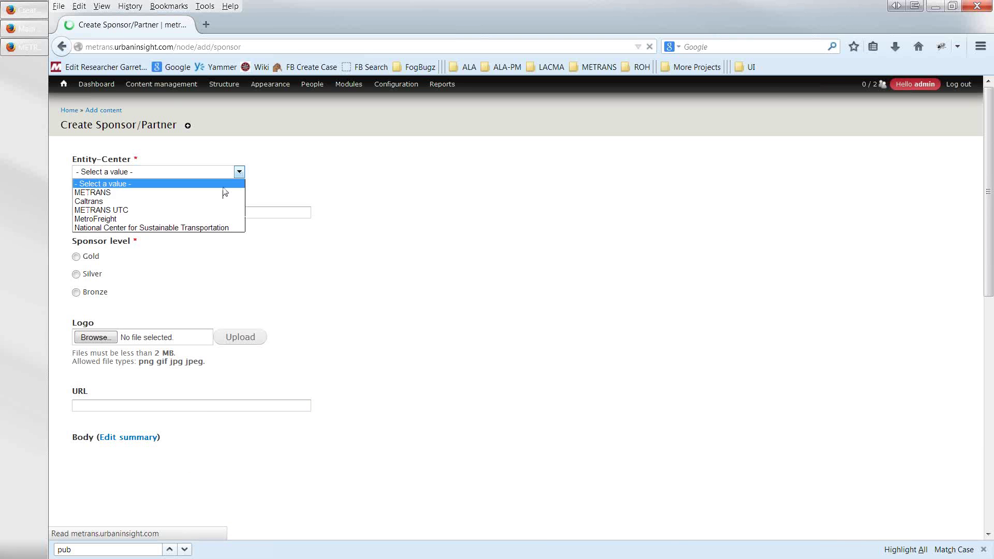
{"action": "left_click", "coordinate": [158, 228]}
{"action": "left_click", "coordinate": [76, 257]}
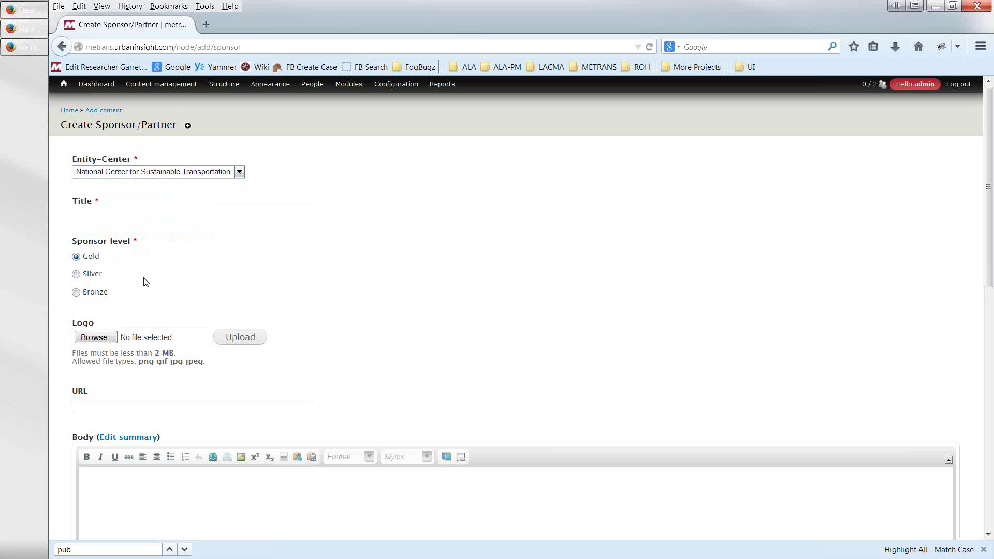
- Upload angones.jpg as the logo, paste the angonasshipping.com URL, and save
{"action": "left_click", "coordinate": [99, 337]}
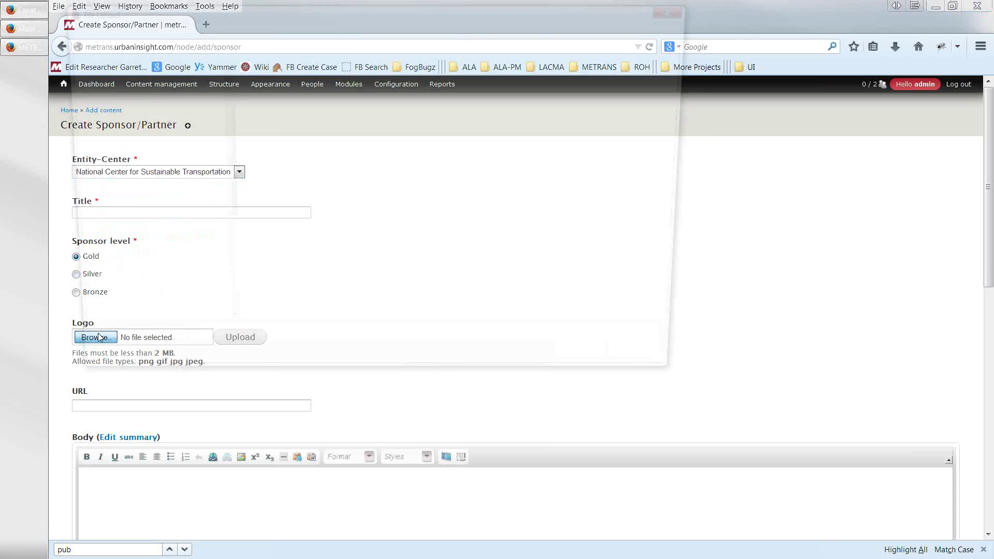
{"action": "double_click", "coordinate": [332, 118]}
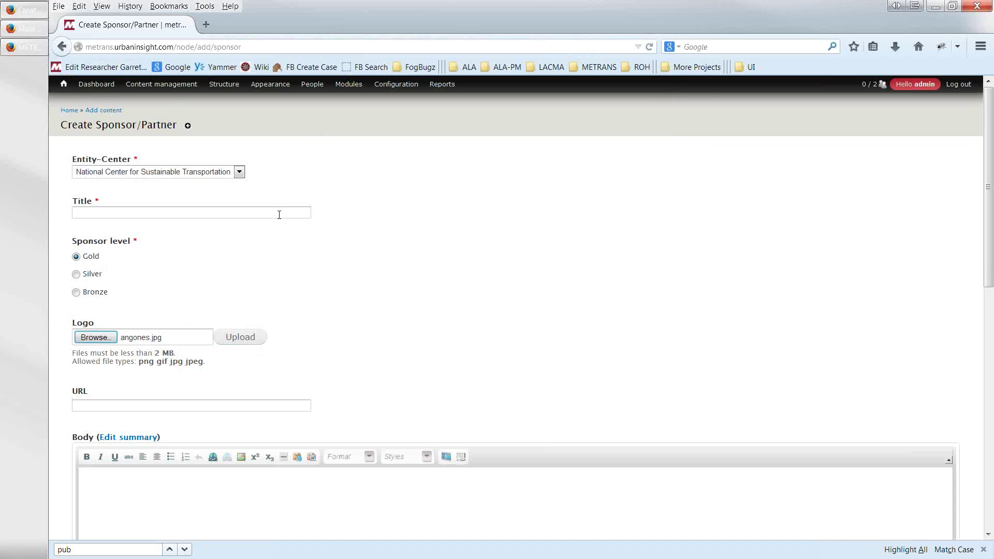
{"action": "left_click", "coordinate": [240, 337]}
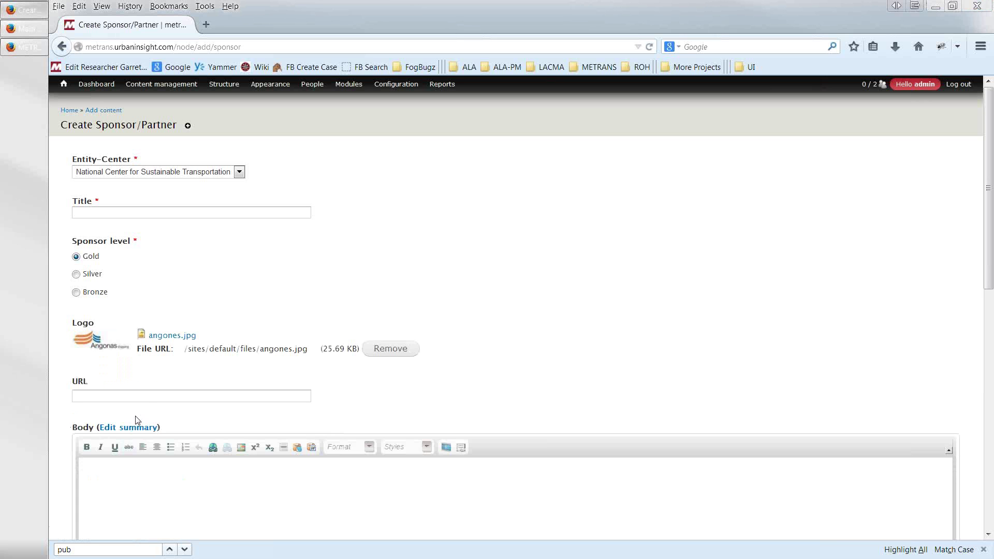
{"action": "left_click", "coordinate": [135, 398]}
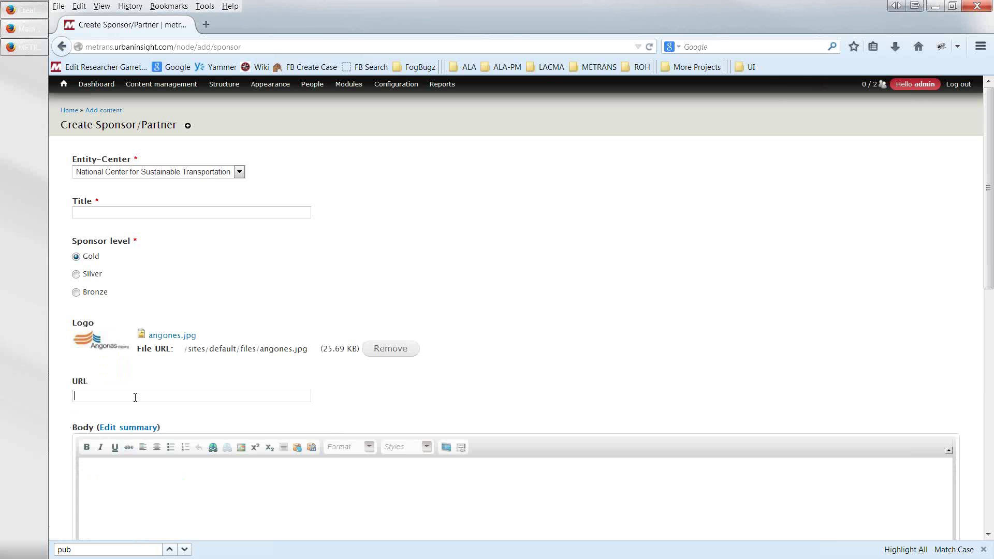
{"action": "type", "text": "http://angonasshipping.com/"}
{"action": "scroll", "coordinate": [131, 481], "scroll_direction": "down", "scroll_amount": 10}
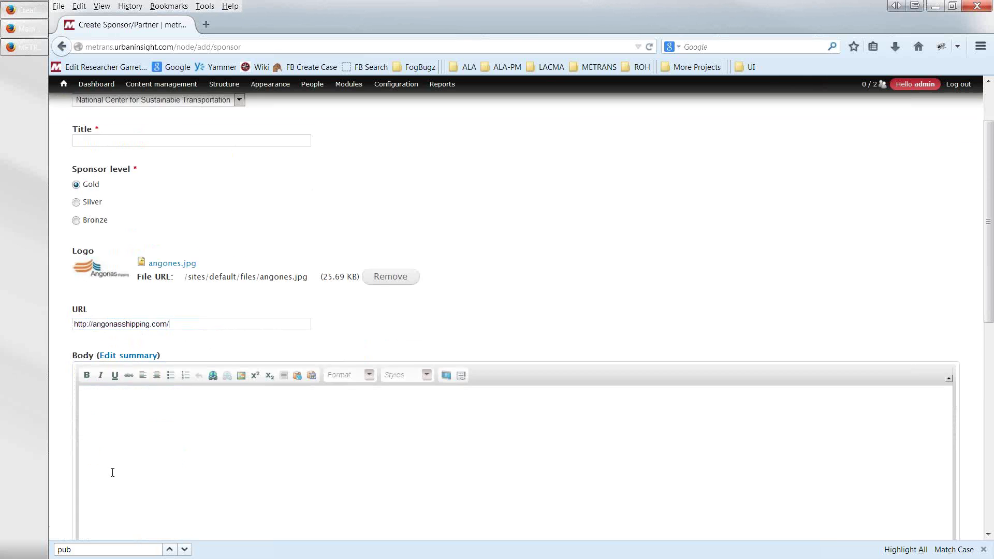
{"action": "scroll", "coordinate": [84, 471], "scroll_direction": "down", "scroll_amount": 3}
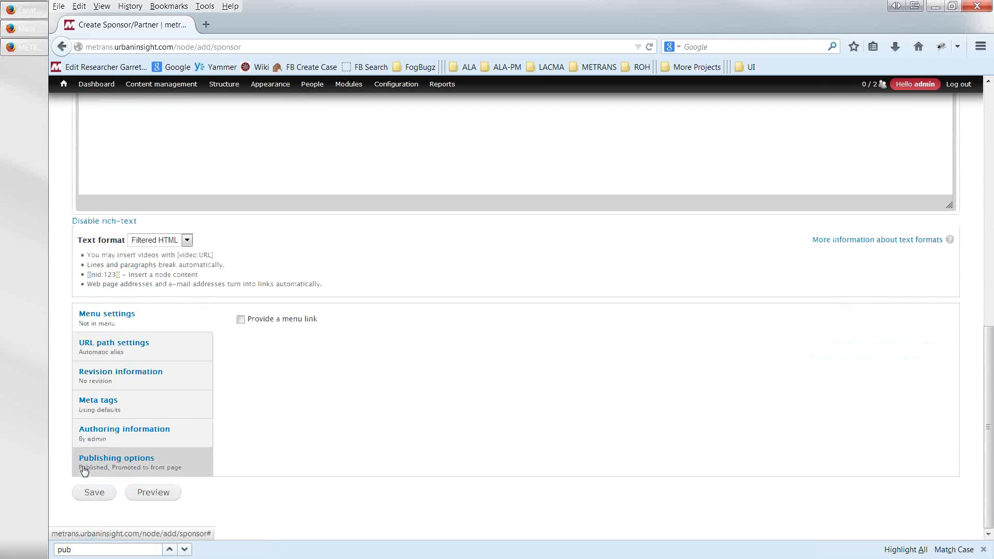
{"action": "left_click", "coordinate": [88, 493]}
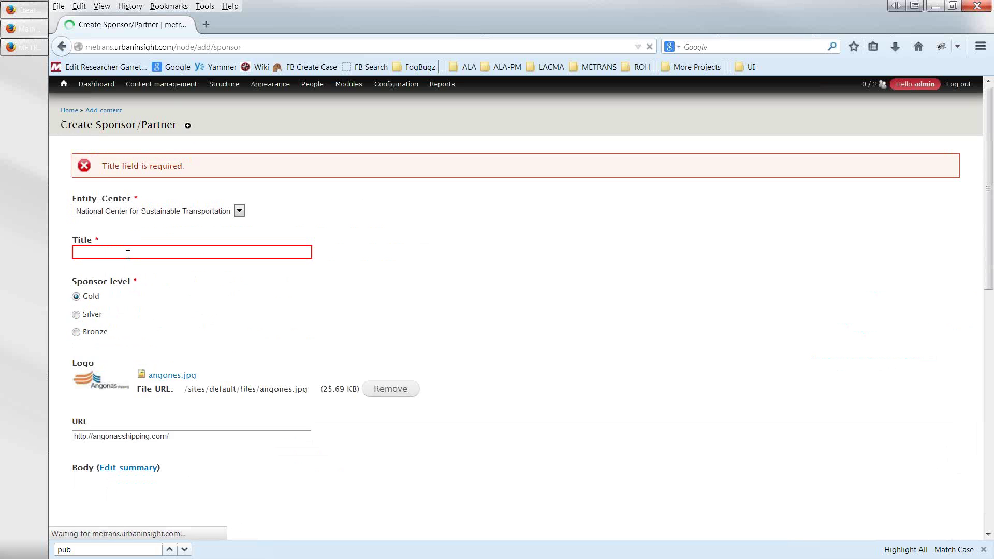
- Title the sponsor 'NCST' and save the Sponsor/Partner form
{"action": "left_click", "coordinate": [127, 253]}
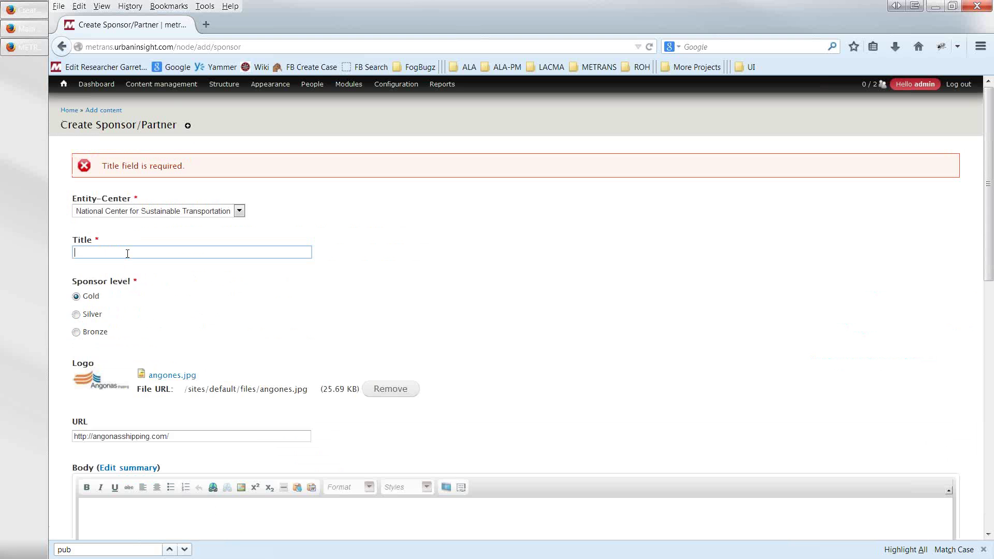
{"action": "type", "text": "N"}
{"action": "key", "text": "BackSpace"}
{"action": "type", "text": "NCS"}
{"action": "type", "text": "T"}
{"action": "left_click", "coordinate": [139, 317]}
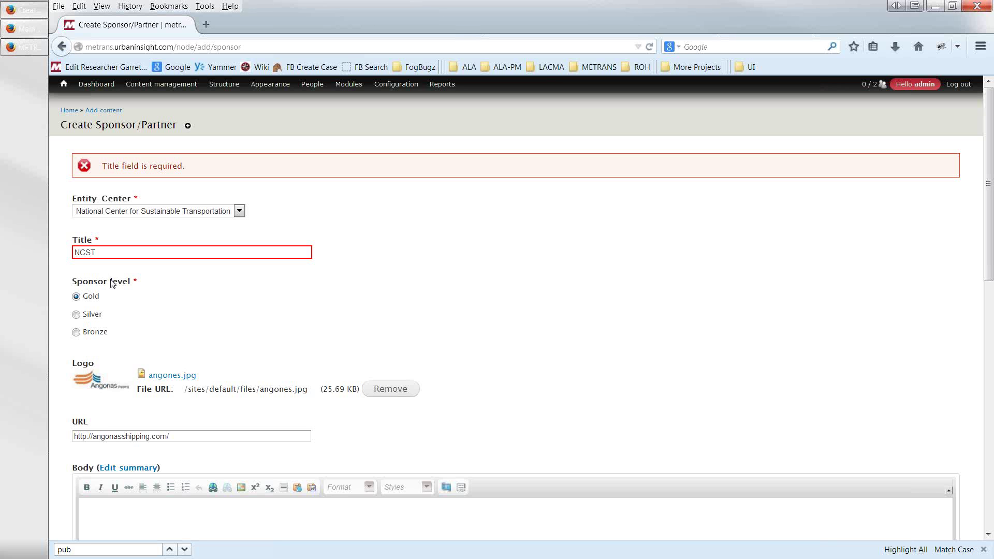
{"action": "scroll", "coordinate": [104, 317], "scroll_direction": "down", "scroll_amount": 10}
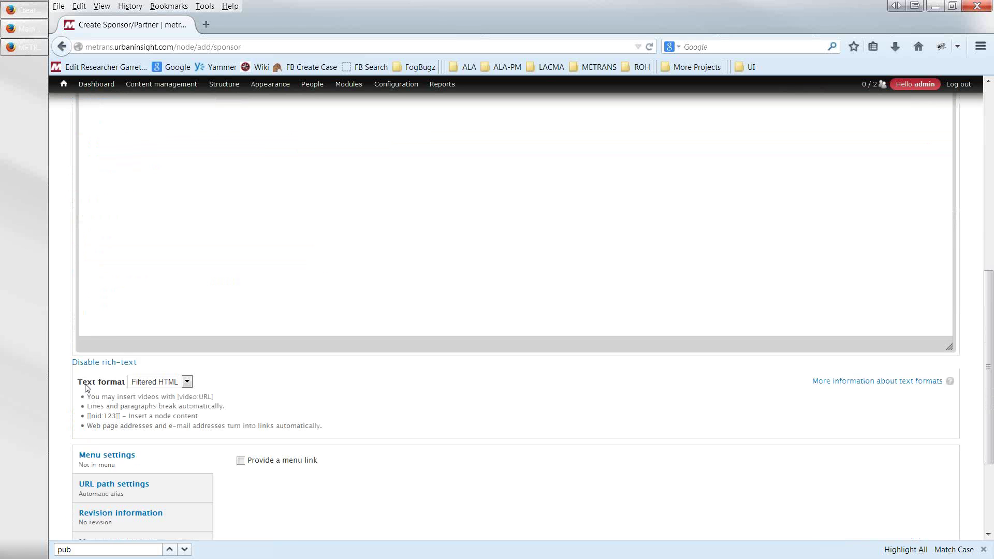
{"action": "scroll", "coordinate": [83, 398], "scroll_direction": "down", "scroll_amount": 2}
{"action": "scroll", "coordinate": [82, 398], "scroll_direction": "up", "scroll_amount": 12}
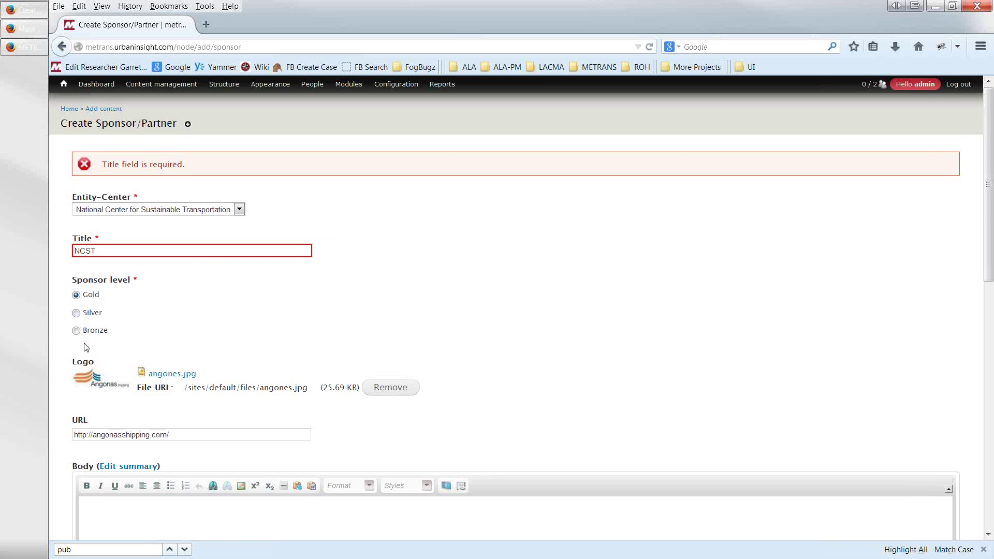
{"action": "scroll", "coordinate": [84, 347], "scroll_direction": "down", "scroll_amount": 5}
{"action": "scroll", "coordinate": [74, 361], "scroll_direction": "down", "scroll_amount": 5}
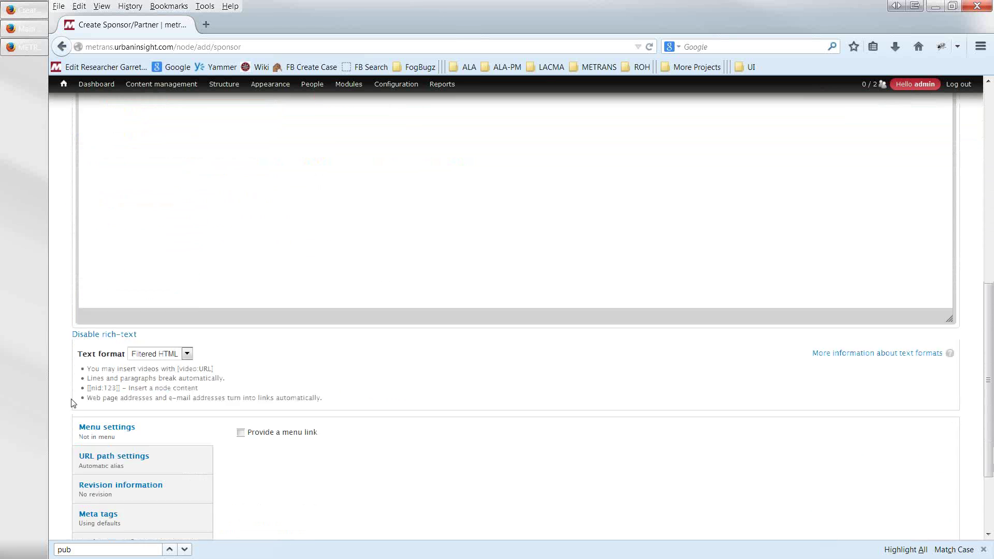
{"action": "left_click", "coordinate": [88, 493]}
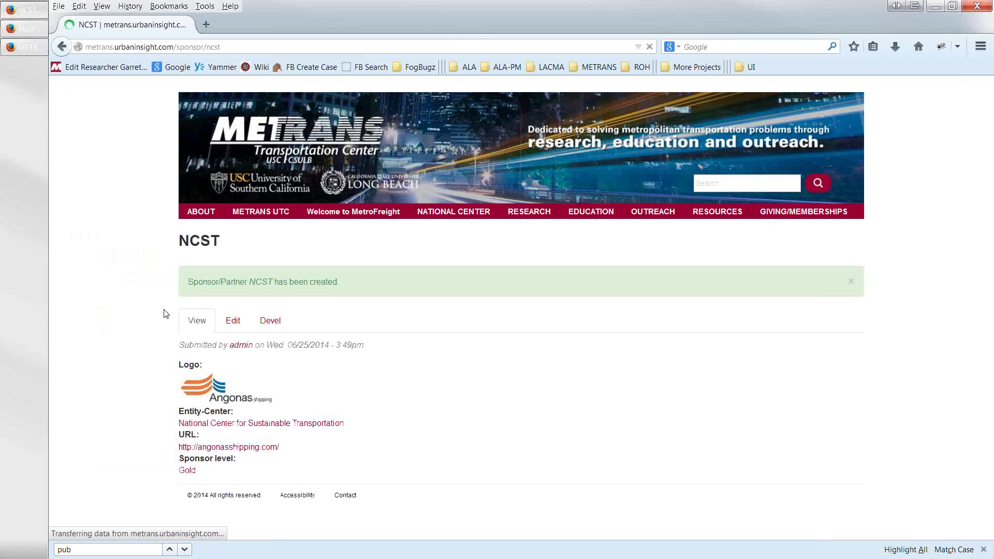
- From the homepage, open the National Center page and follow the Angonas partner logo, then return
{"action": "left_click", "coordinate": [244, 158]}
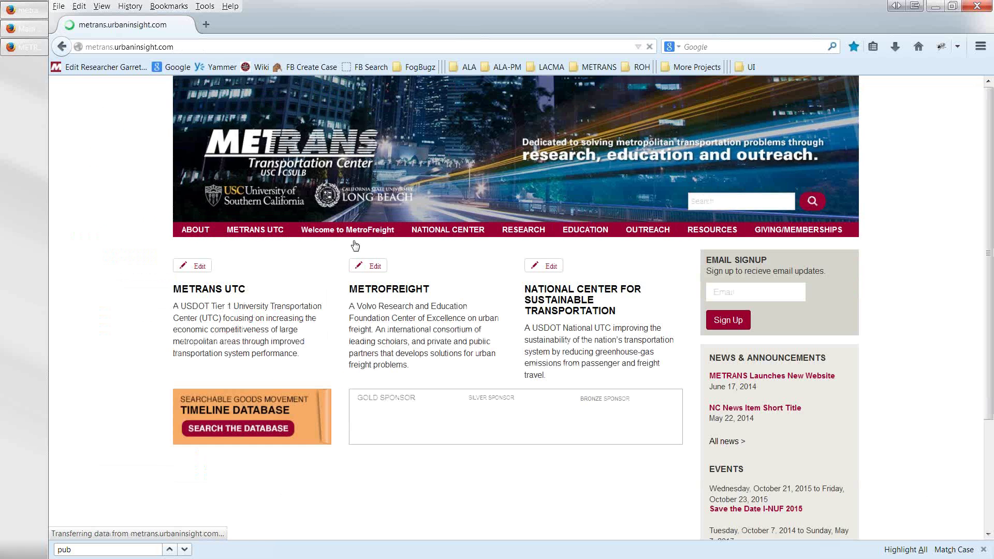
{"action": "scroll", "coordinate": [569, 411], "scroll_direction": "down", "scroll_amount": 3}
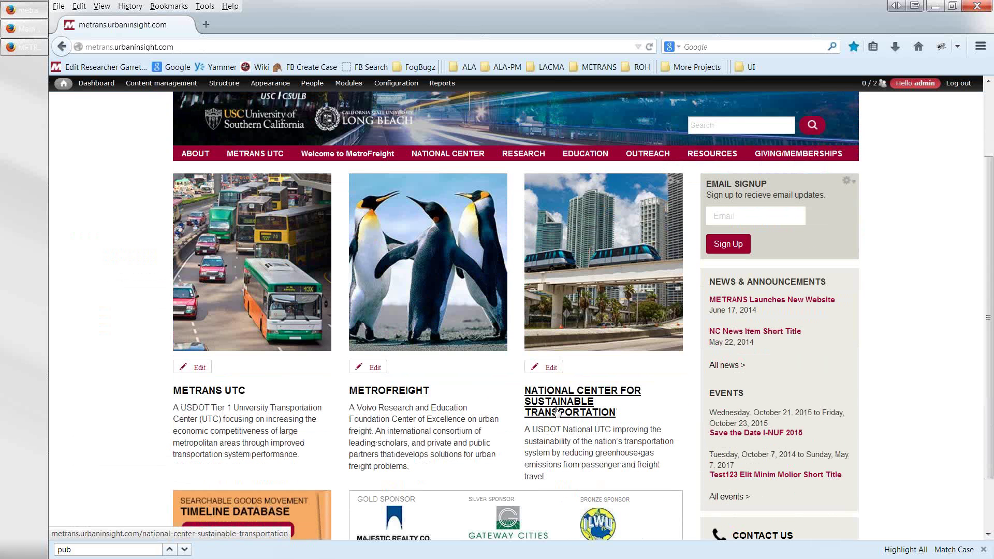
{"action": "left_click", "coordinate": [558, 412]}
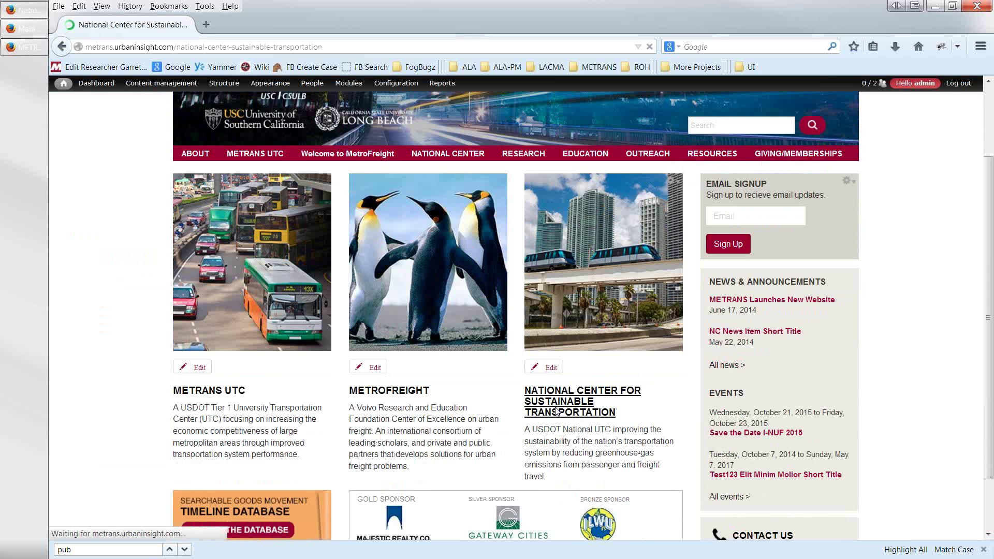
{"action": "scroll", "coordinate": [549, 409], "scroll_direction": "down", "scroll_amount": 5}
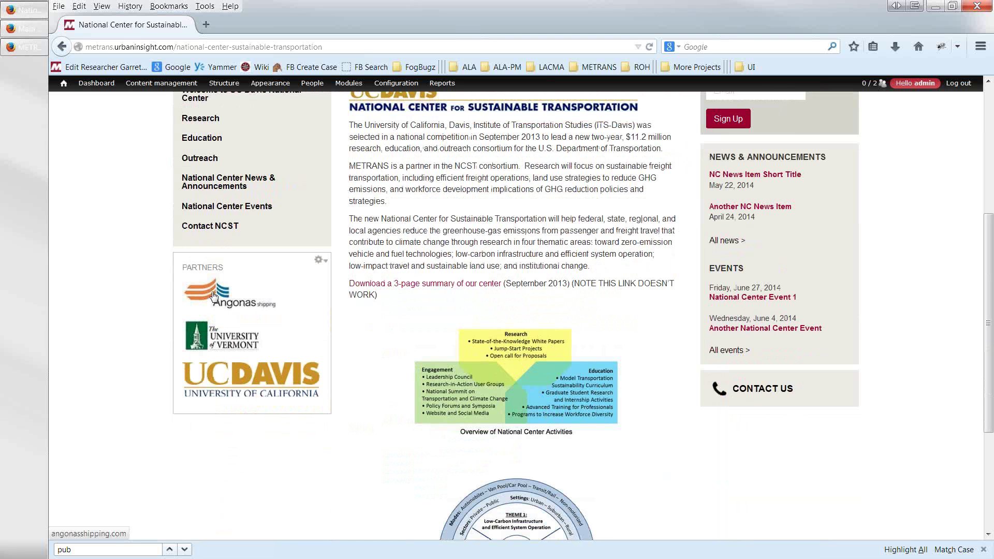
{"action": "left_click", "coordinate": [213, 296]}
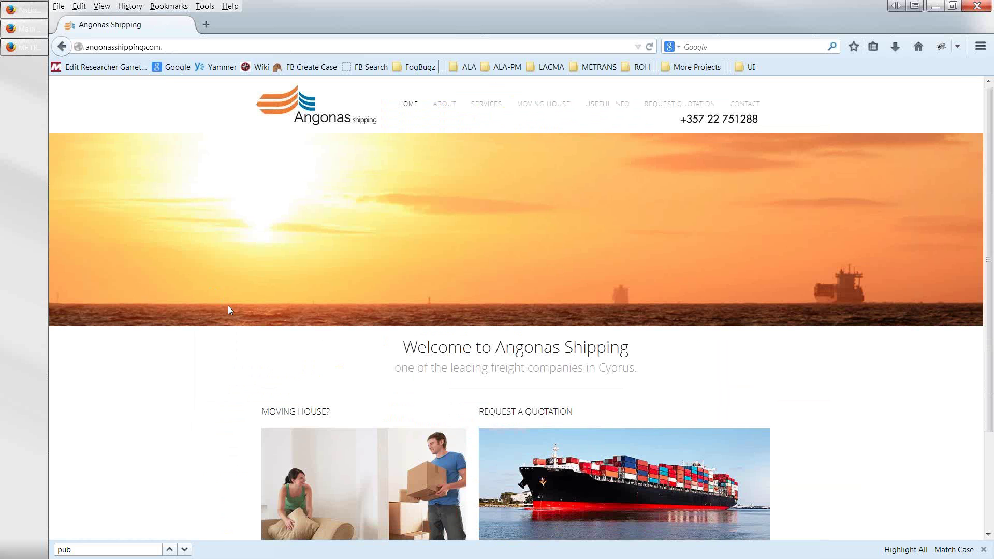
{"action": "left_click", "coordinate": [62, 47]}
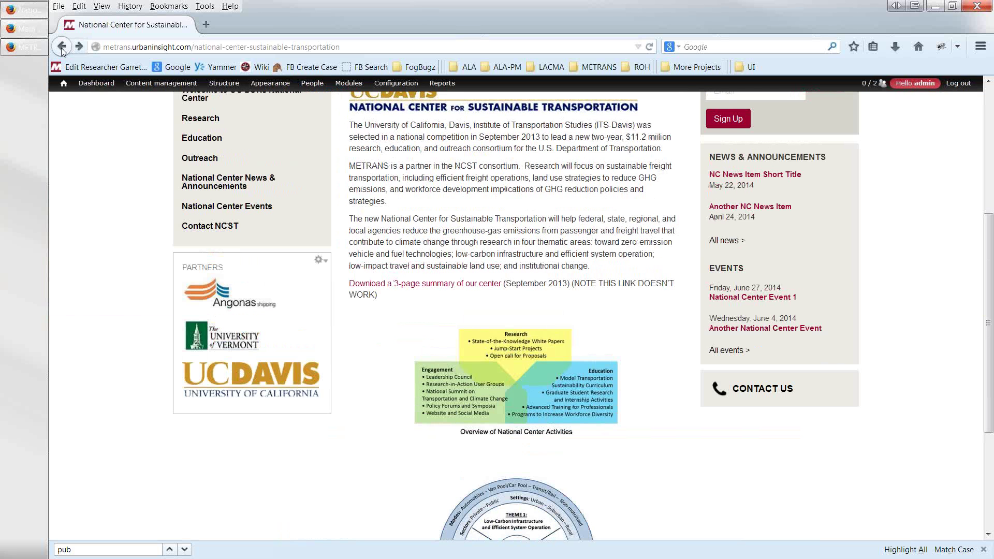
- Review the National Center page's Partners box showing the new Angonas logo
{"action": "mouse_move", "coordinate": [63, 83]}
{"action": "scroll", "coordinate": [118, 257], "scroll_direction": "up", "scroll_amount": 3}
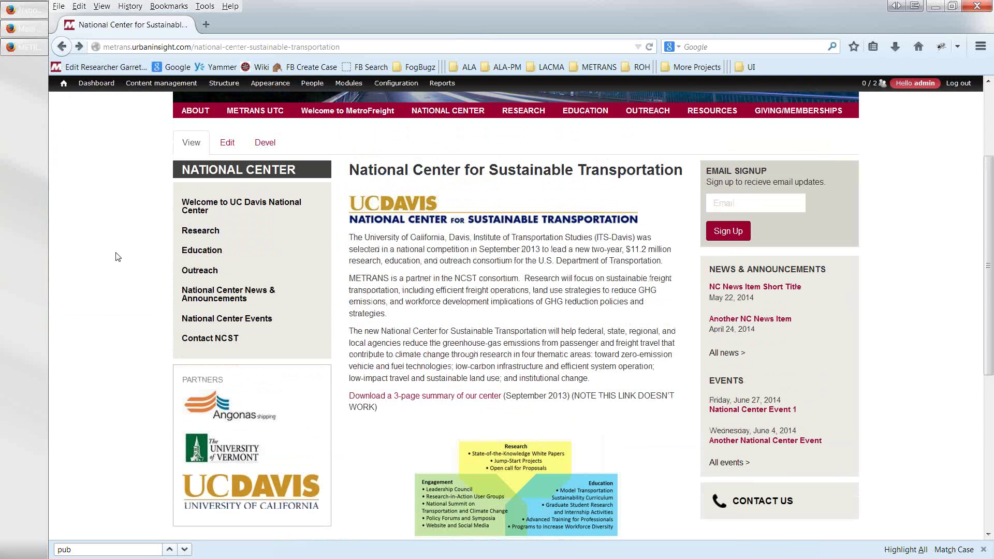
{"action": "scroll", "coordinate": [118, 257], "scroll_direction": "down", "scroll_amount": 2}
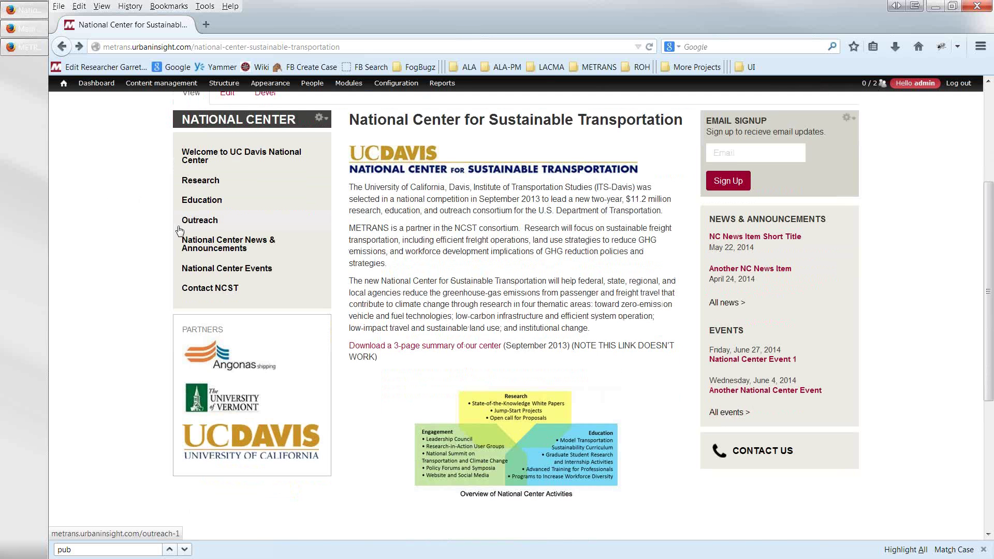
{"action": "scroll", "coordinate": [179, 231], "scroll_direction": "up", "scroll_amount": 4}
{"action": "mouse_move", "coordinate": [192, 193]}
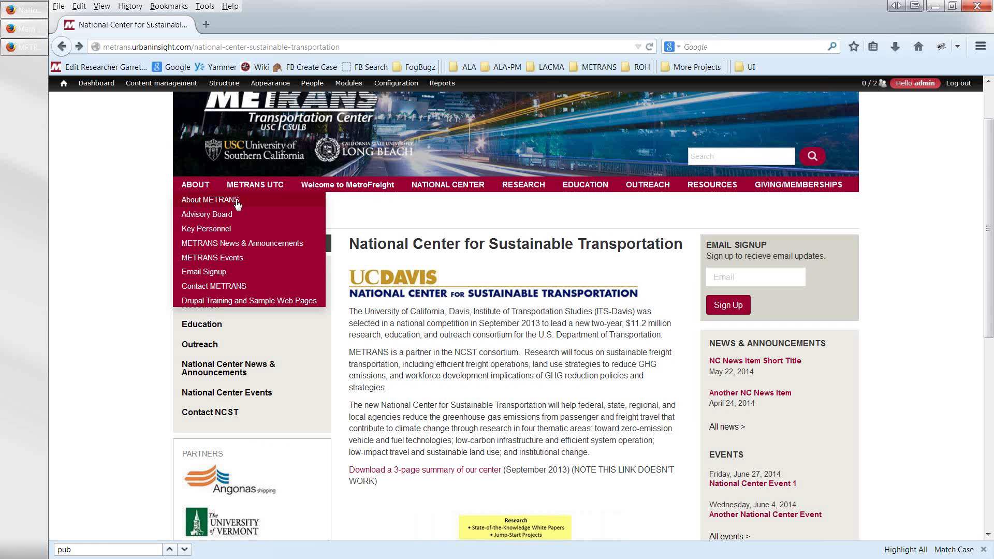
{"action": "mouse_move", "coordinate": [499, 196]}
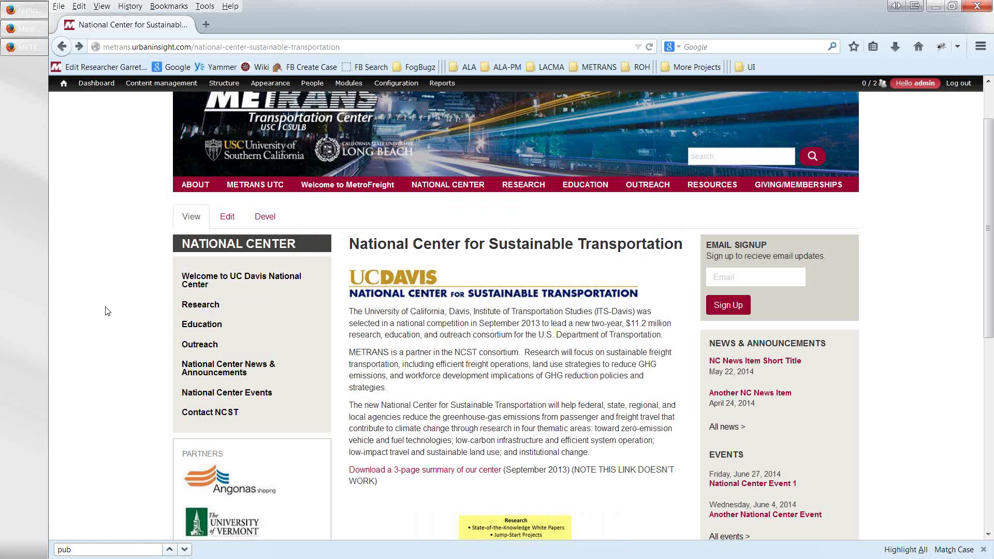
{"action": "left_click", "coordinate": [230, 223]}
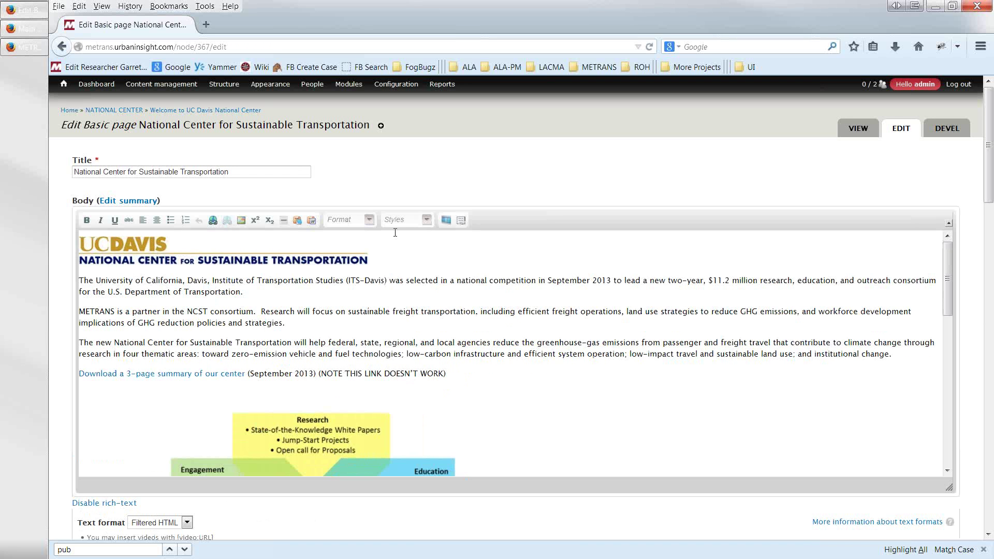
{"action": "left_click", "coordinate": [62, 47]}
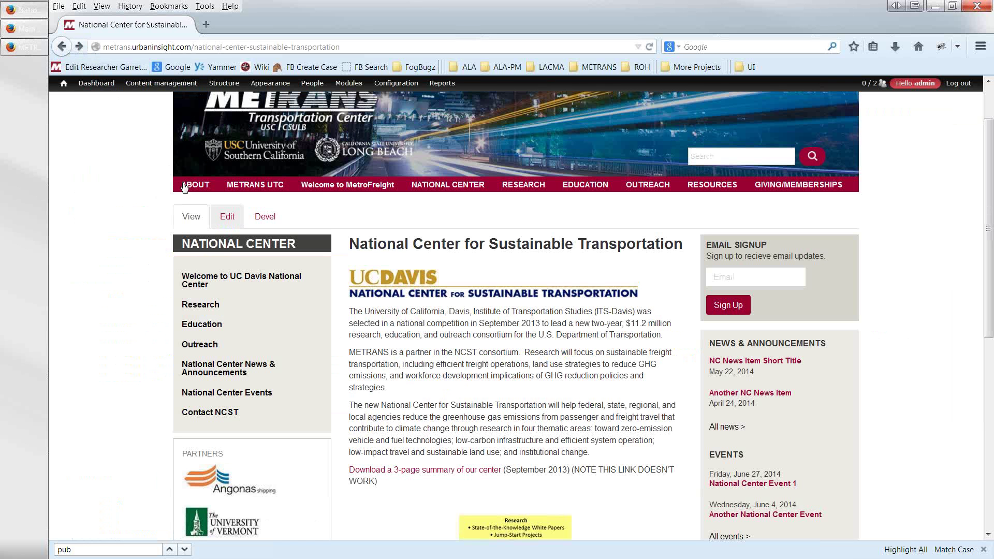
- Open RESEARCH > Research Projects and scroll through the All Research project listing
{"action": "mouse_move", "coordinate": [523, 193]}
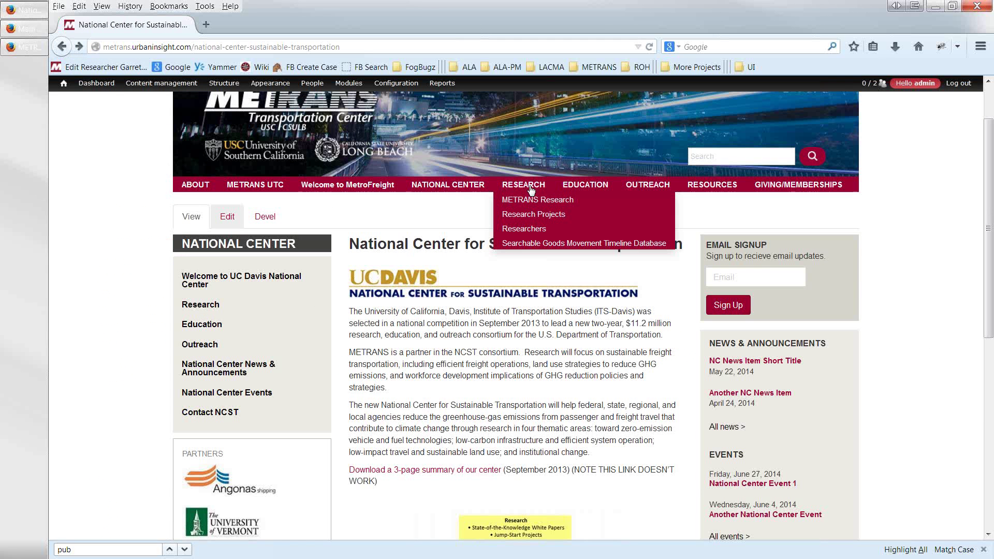
{"action": "left_click", "coordinate": [514, 218]}
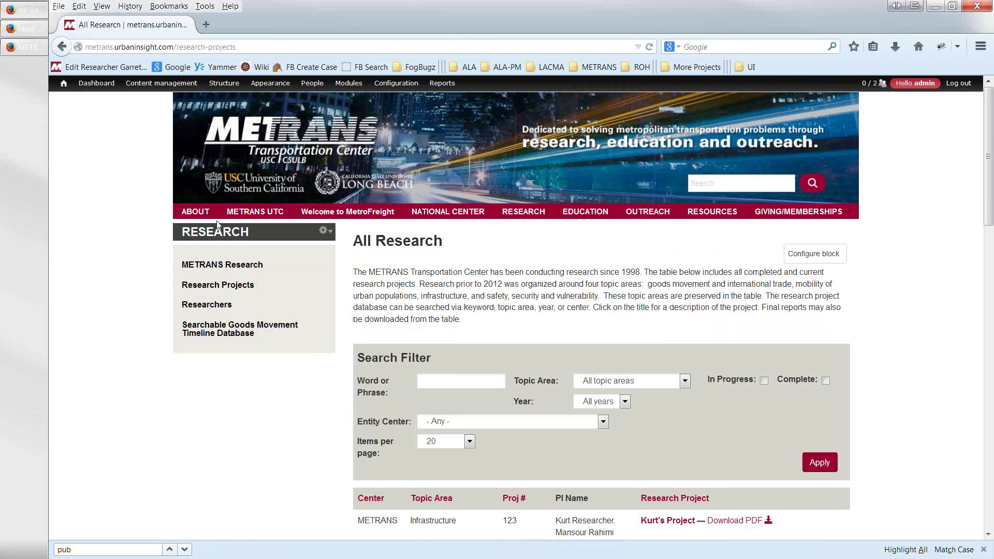
{"action": "scroll", "coordinate": [362, 340], "scroll_direction": "down", "scroll_amount": 4}
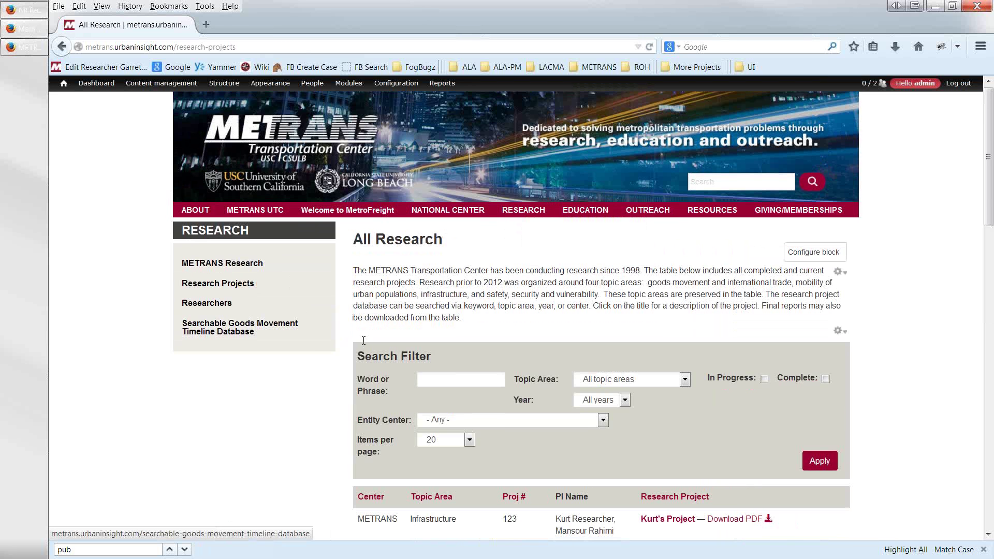
{"action": "scroll", "coordinate": [359, 347], "scroll_direction": "down", "scroll_amount": 1}
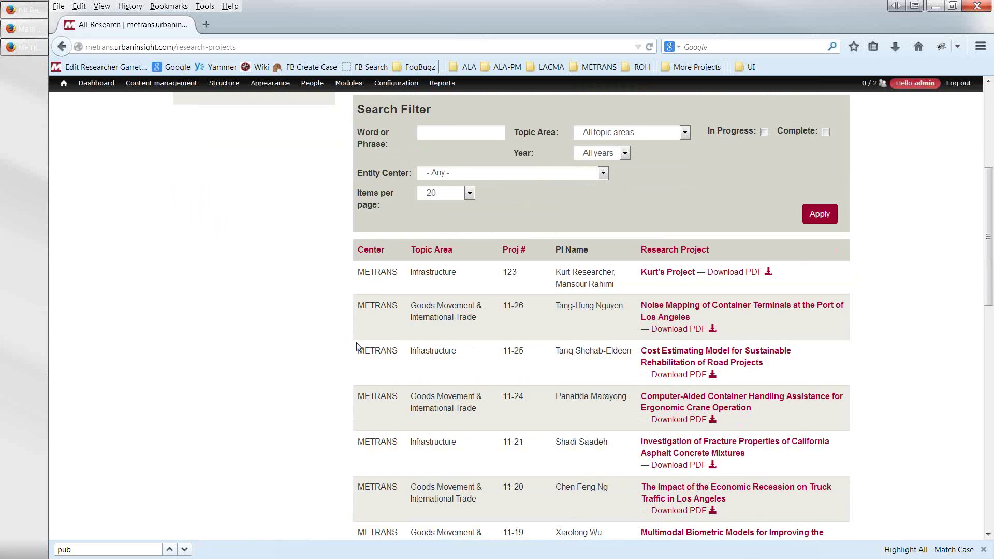
{"action": "scroll", "coordinate": [357, 347], "scroll_direction": "down", "scroll_amount": 3}
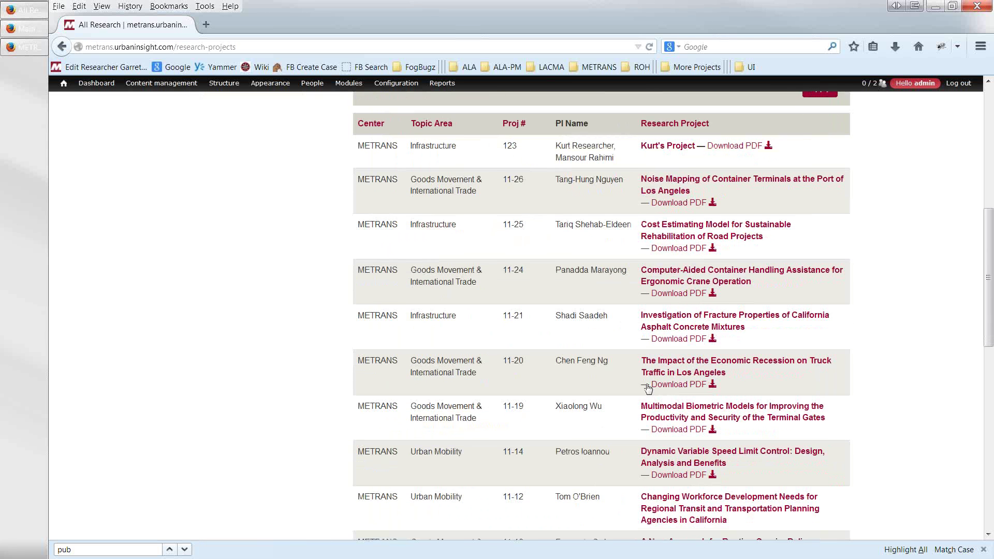
{"action": "scroll", "coordinate": [647, 389], "scroll_direction": "down", "scroll_amount": 1}
{"action": "scroll", "coordinate": [491, 481], "scroll_direction": "down", "scroll_amount": 3}
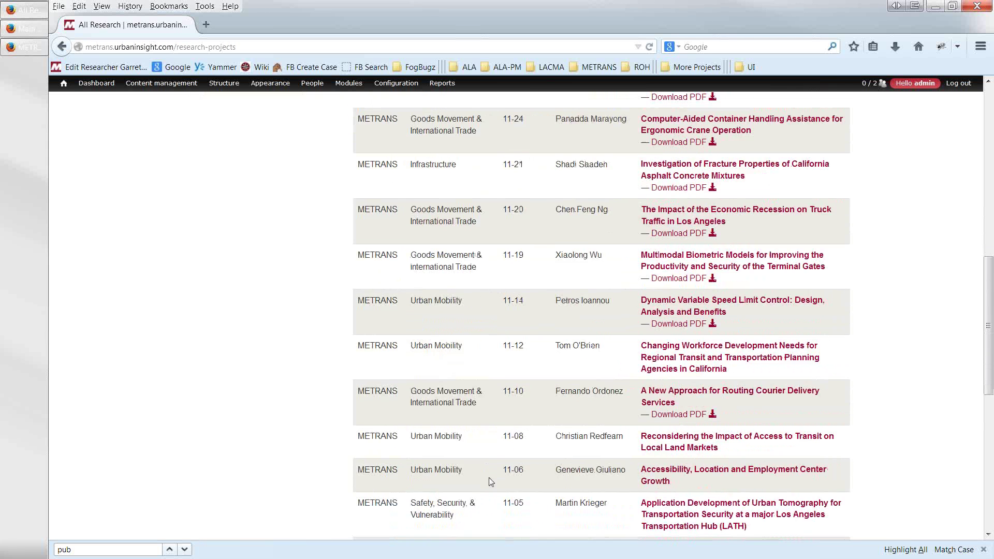
{"action": "scroll", "coordinate": [459, 411], "scroll_direction": "up", "scroll_amount": 3}
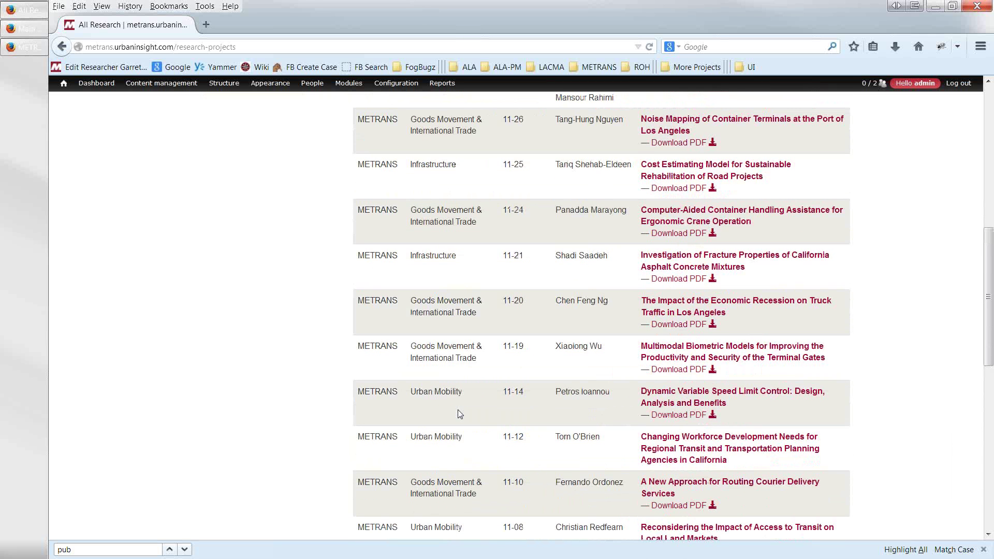
{"action": "scroll", "coordinate": [460, 414], "scroll_direction": "up", "scroll_amount": 2}
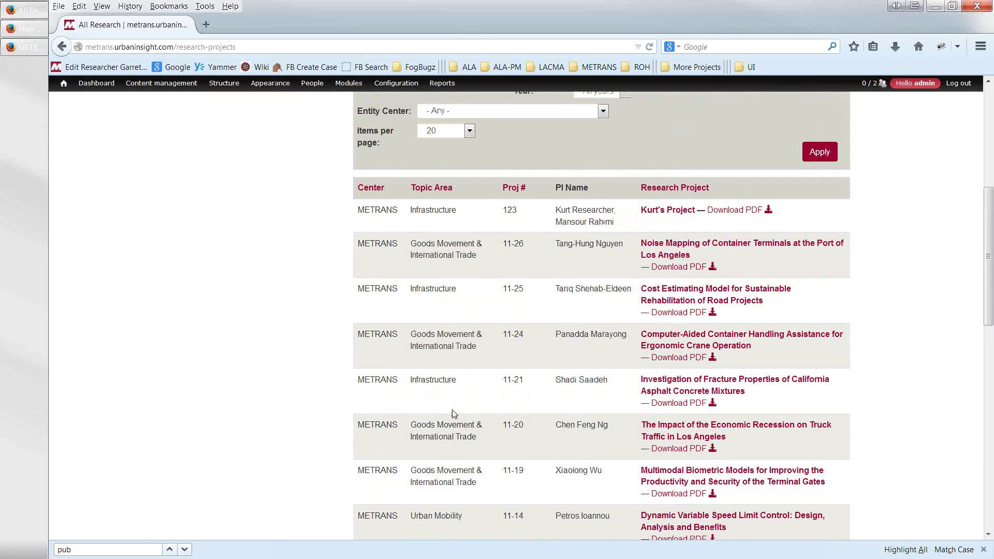
- View the 11-26 Noise Mapping of Container Terminals project, then return to the listing
{"action": "left_click", "coordinate": [648, 254]}
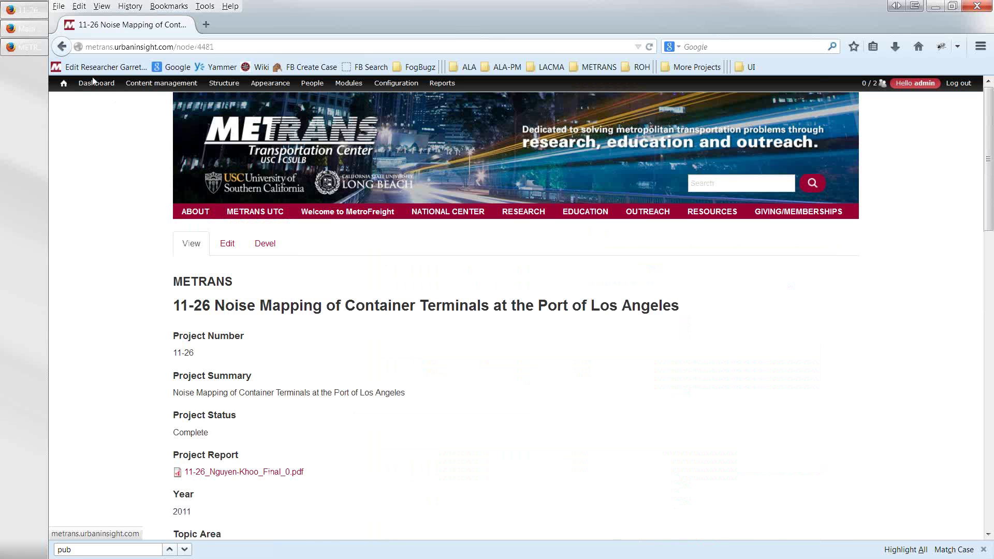
{"action": "left_click", "coordinate": [62, 46]}
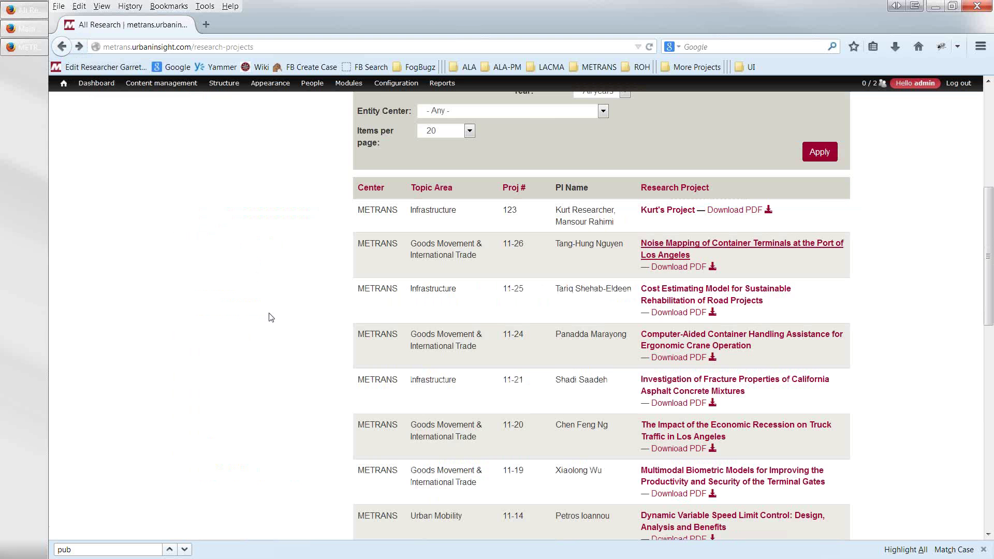
{"action": "scroll", "coordinate": [269, 390], "scroll_direction": "up", "scroll_amount": 3}
{"action": "scroll", "coordinate": [269, 390], "scroll_direction": "up", "scroll_amount": 3}
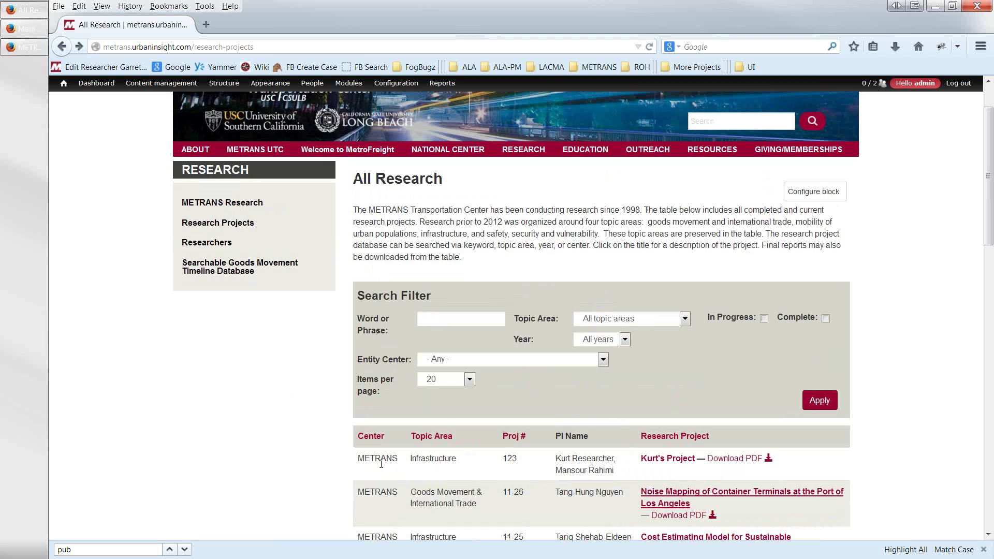
- Inspect the Research Project Header All intro text in Configure block, then return to All Research
{"action": "mouse_move", "coordinate": [199, 158]}
{"action": "left_click", "coordinate": [469, 257]}
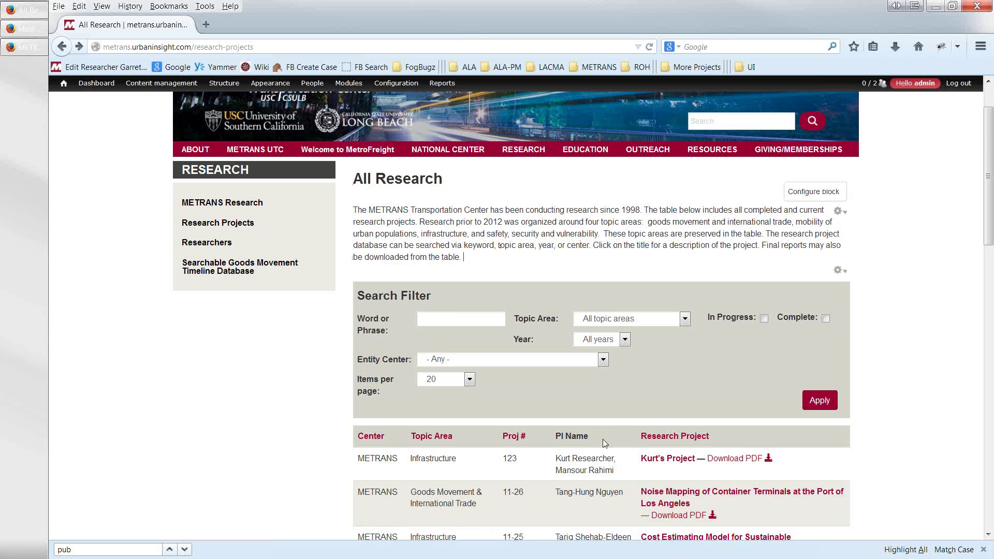
{"action": "scroll", "coordinate": [601, 438], "scroll_direction": "down", "scroll_amount": 3}
{"action": "scroll", "coordinate": [592, 424], "scroll_direction": "up", "scroll_amount": 3}
{"action": "left_click", "coordinate": [800, 196]}
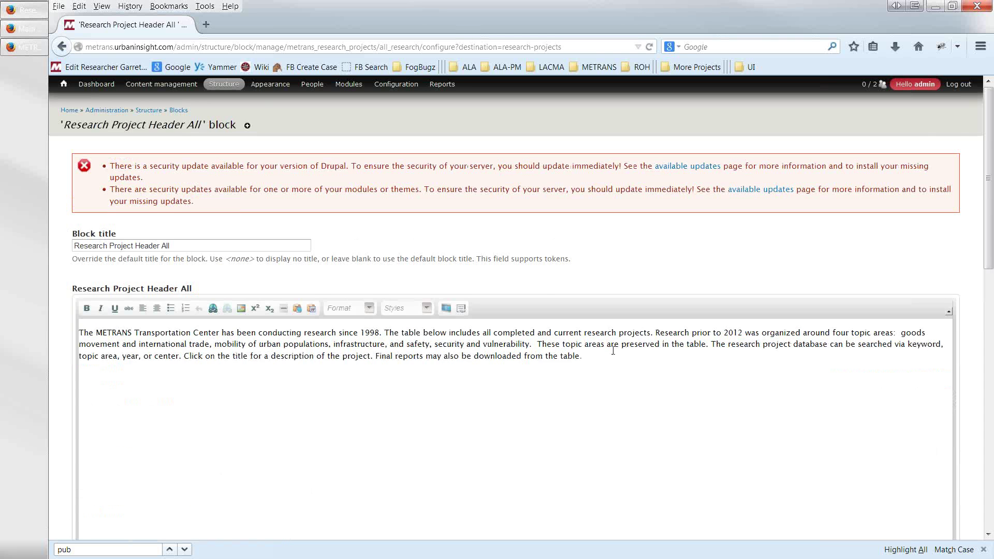
{"action": "scroll", "coordinate": [613, 351], "scroll_direction": "down", "scroll_amount": 4}
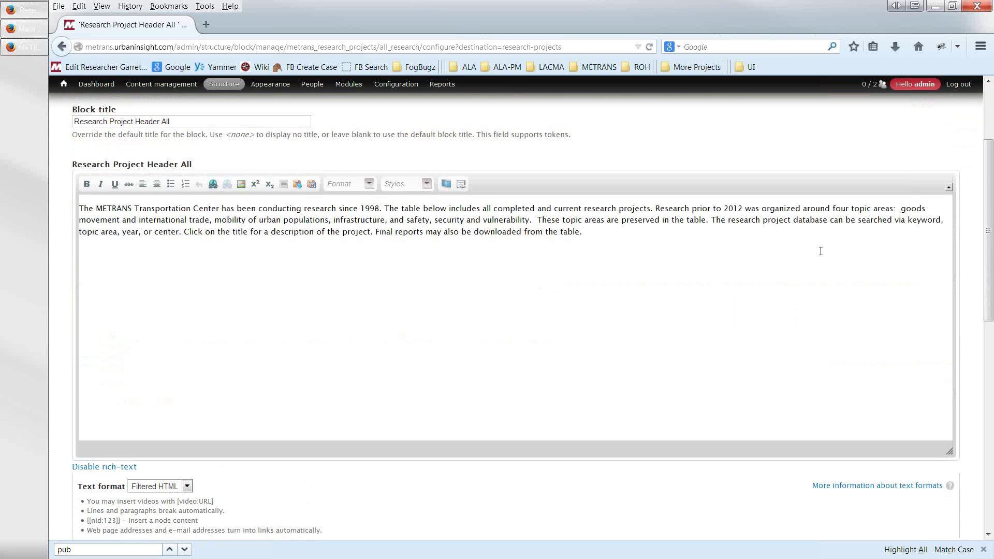
{"action": "left_click", "coordinate": [61, 48]}
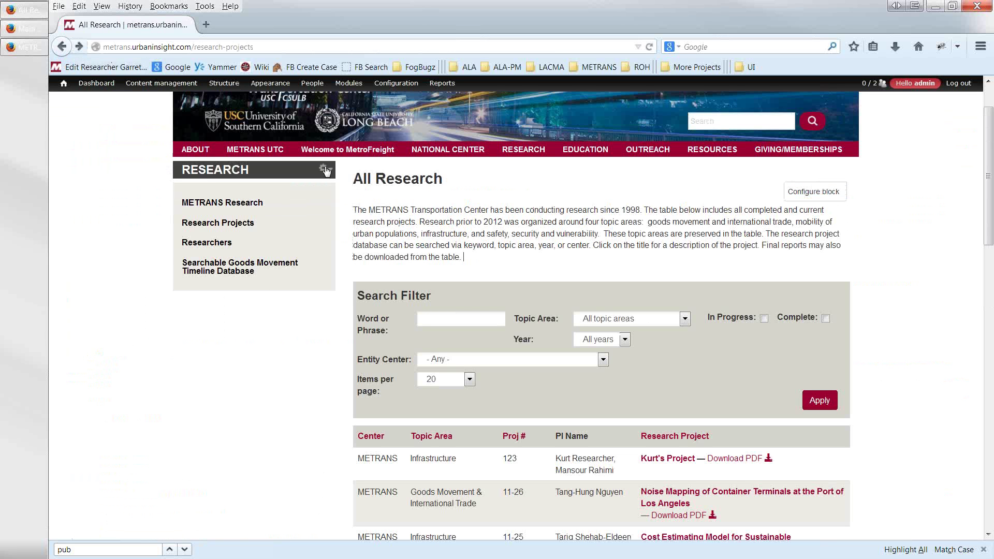
- Open METRANS UTC Research Projects and review its Research Project Header Metrans-UTC block text
{"action": "mouse_move", "coordinate": [235, 155]}
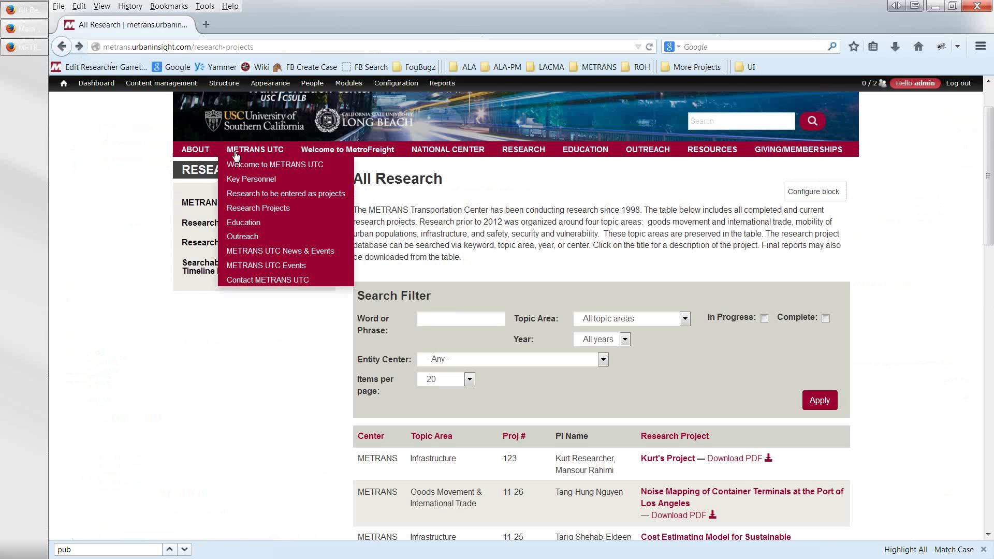
{"action": "left_click", "coordinate": [240, 210]}
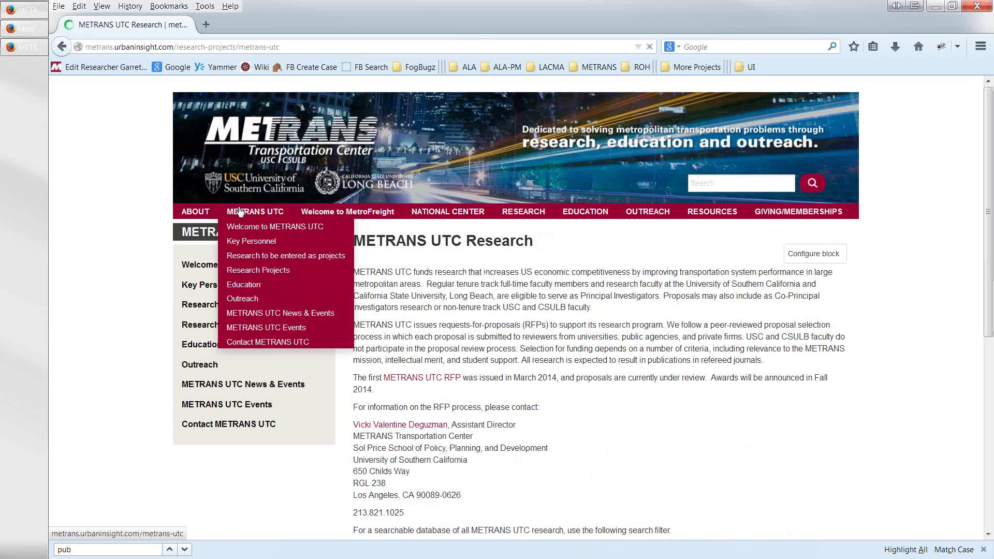
{"action": "scroll", "coordinate": [422, 281], "scroll_direction": "down", "scroll_amount": 4}
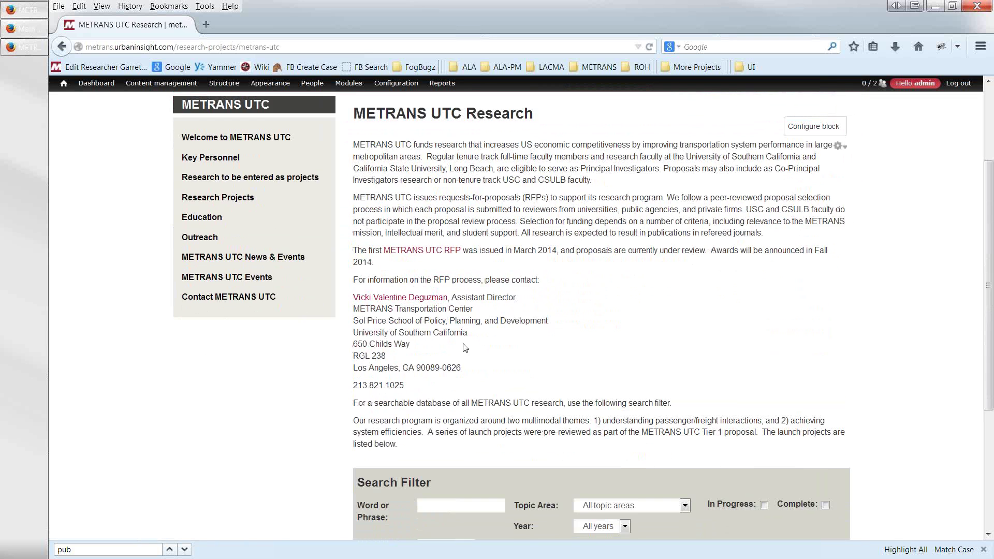
{"action": "scroll", "coordinate": [463, 343], "scroll_direction": "down", "scroll_amount": 5}
{"action": "scroll", "coordinate": [464, 343], "scroll_direction": "up", "scroll_amount": 6}
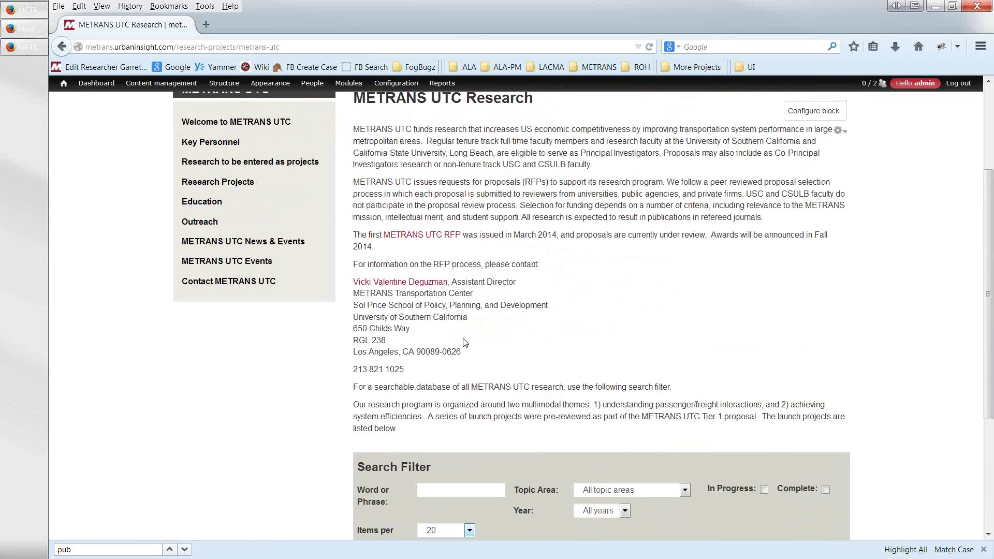
{"action": "left_click", "coordinate": [800, 174]}
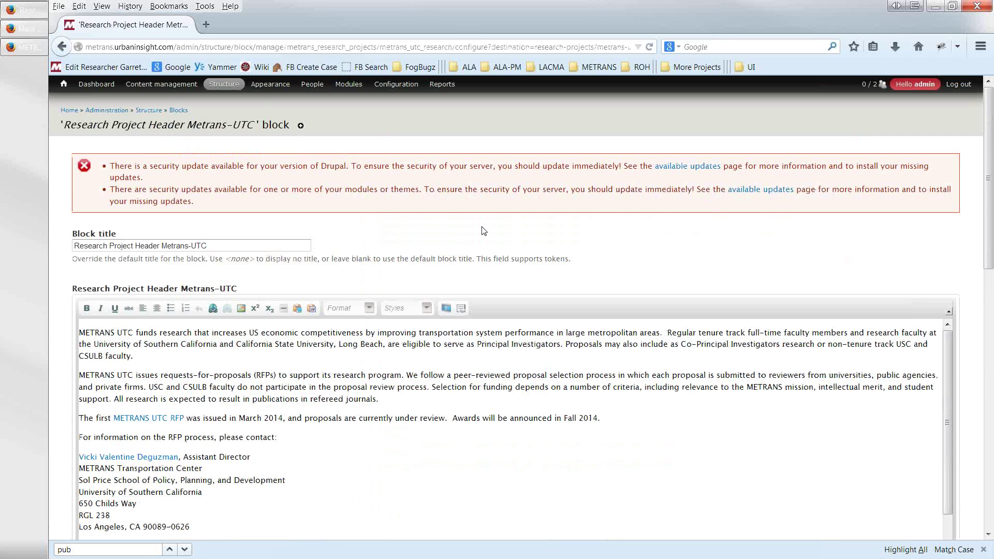
{"action": "left_click", "coordinate": [61, 47]}
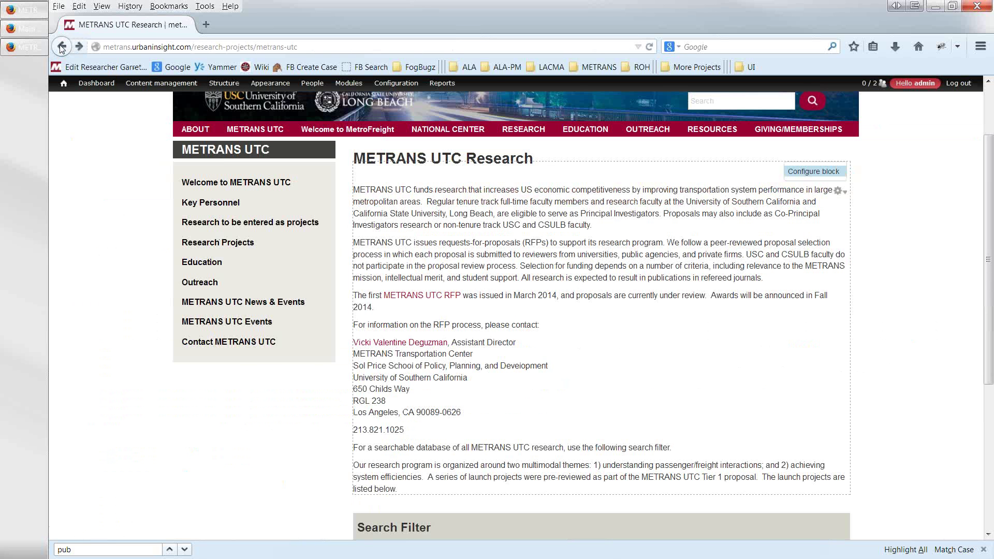
- Go to the RESEARCH > Researchers page
{"action": "mouse_move", "coordinate": [64, 83]}
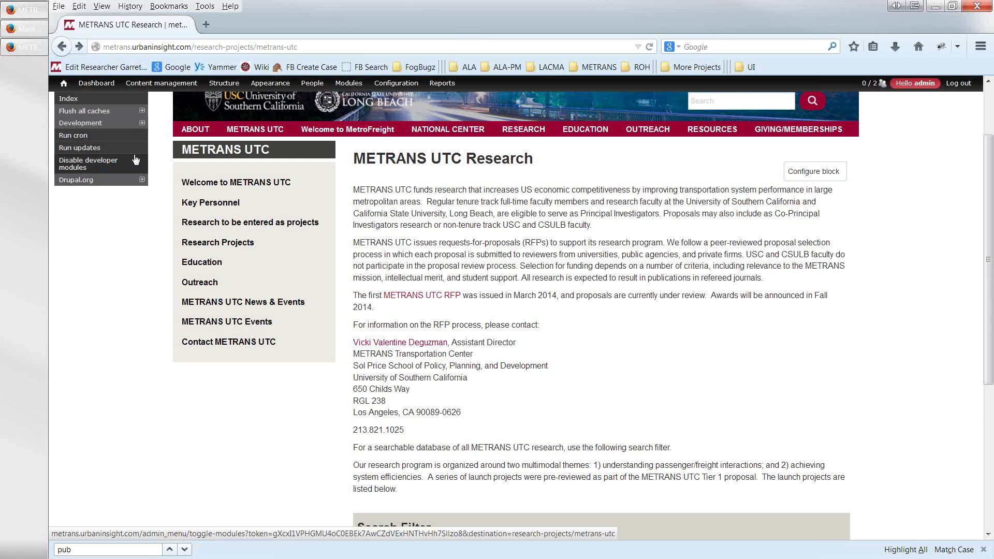
{"action": "mouse_move", "coordinate": [141, 179]}
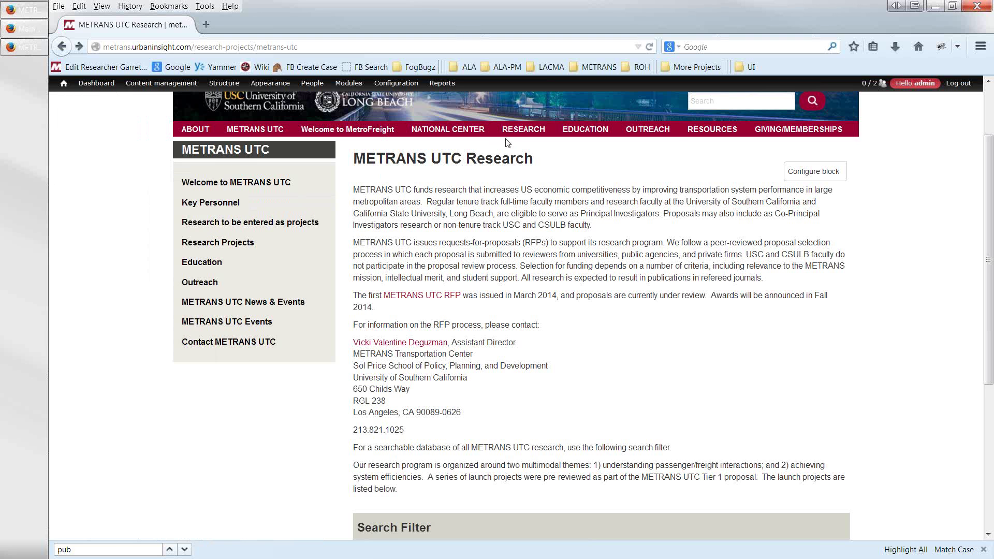
{"action": "mouse_move", "coordinate": [517, 136]}
{"action": "left_click", "coordinate": [518, 175]}
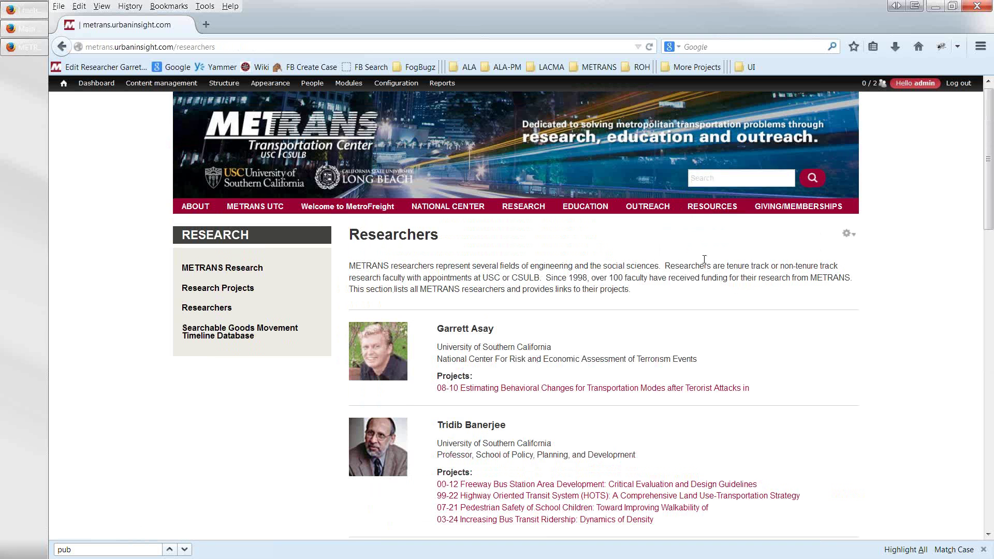
- Inspect the Researchers page panel content layout via Edit Panel, then return
{"action": "scroll", "coordinate": [705, 261], "scroll_direction": "down", "scroll_amount": 4}
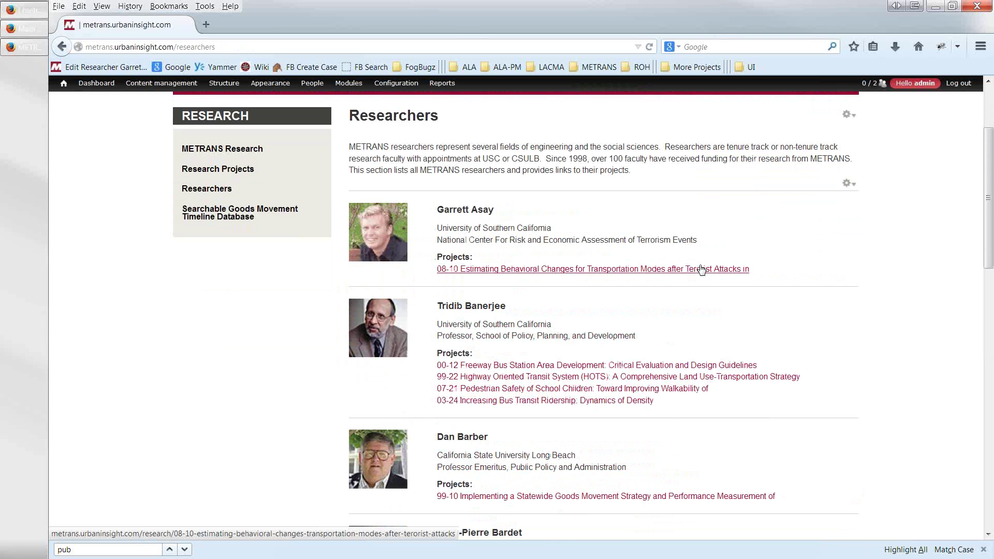
{"action": "scroll", "coordinate": [701, 270], "scroll_direction": "up", "scroll_amount": 2}
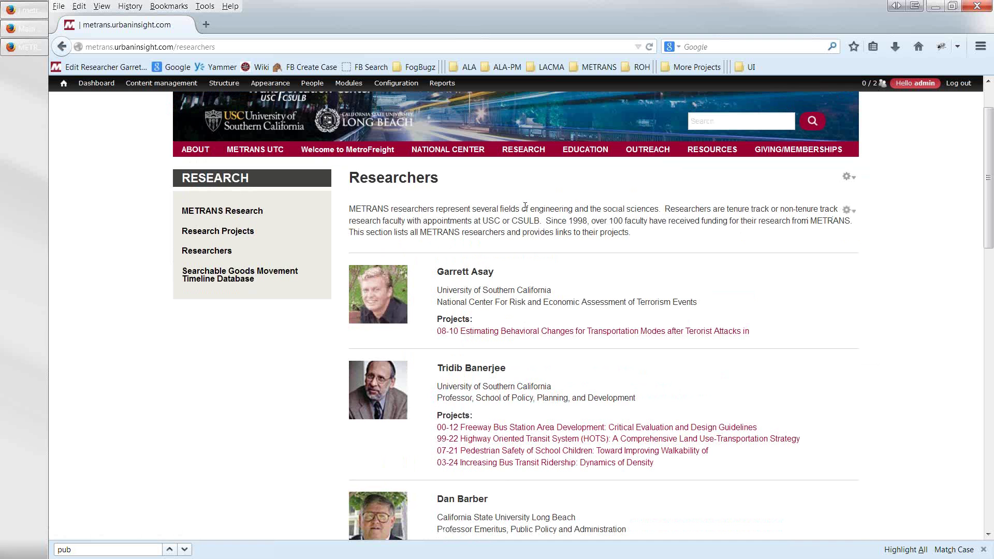
{"action": "left_click_drag", "start_coordinate": [630, 233], "coordinate": [350, 207]}
{"action": "left_click", "coordinate": [848, 177]}
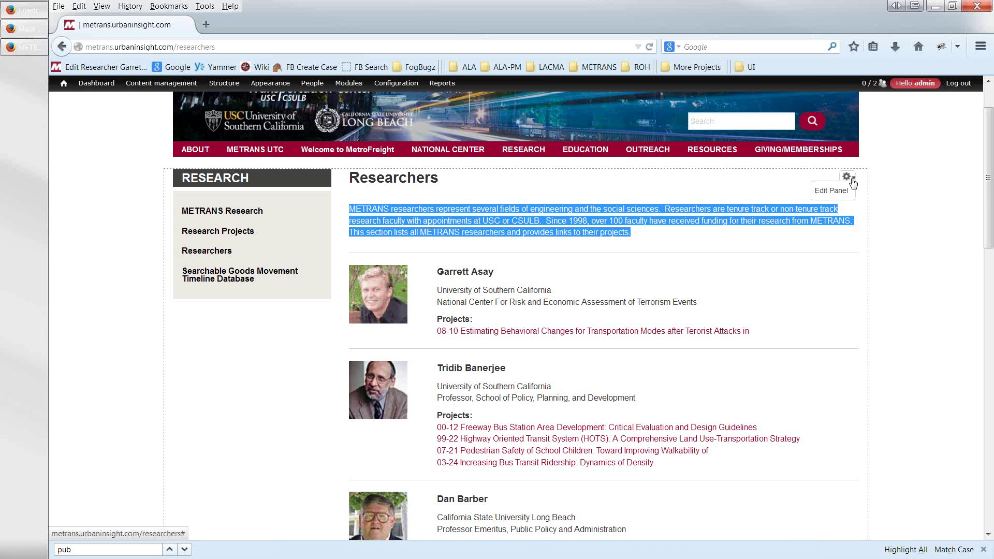
{"action": "left_click", "coordinate": [844, 192]}
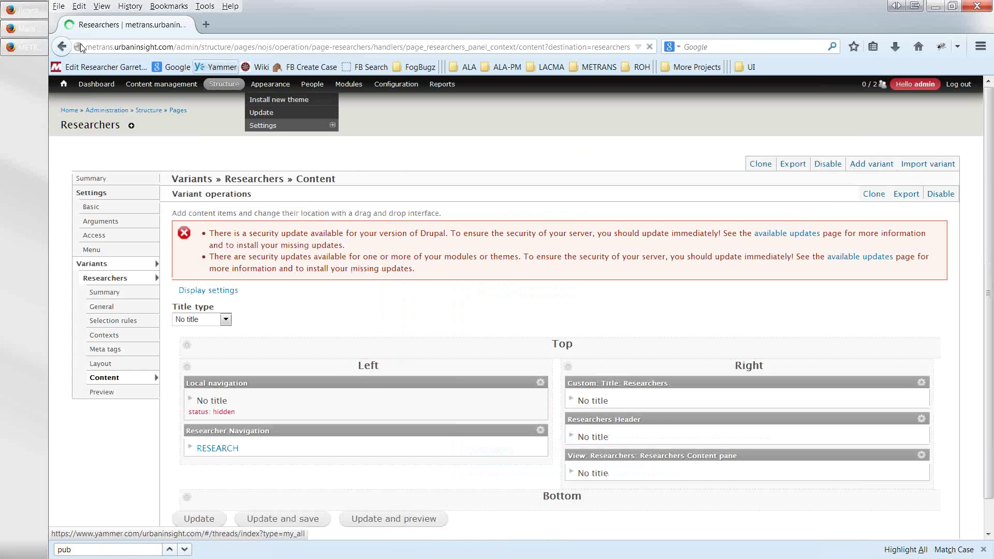
{"action": "left_click", "coordinate": [61, 47]}
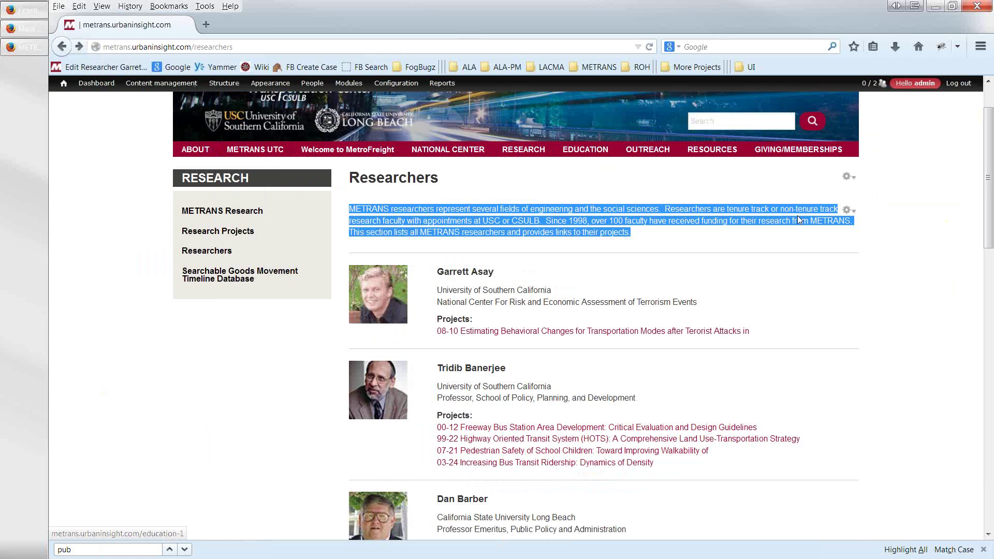
- Review the Researchers Header block's intro text in its settings and return to Researchers
{"action": "left_click", "coordinate": [846, 212]}
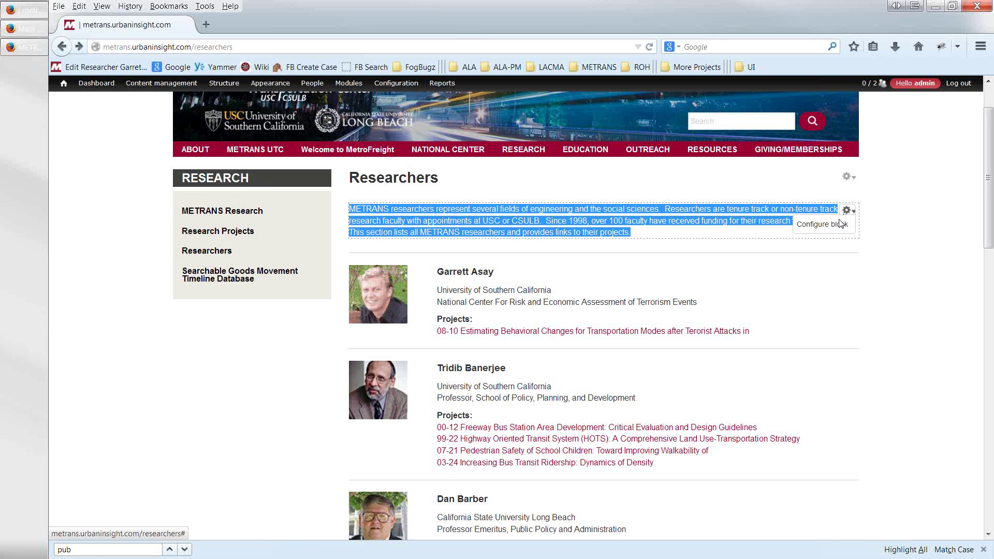
{"action": "left_click", "coordinate": [838, 223]}
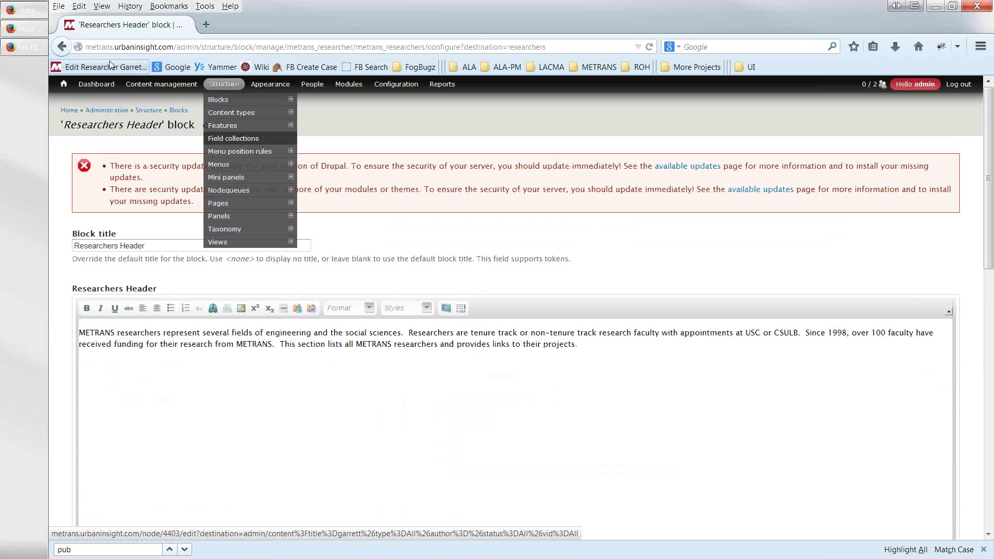
{"action": "left_click", "coordinate": [63, 48]}
{"action": "left_click", "coordinate": [450, 290]}
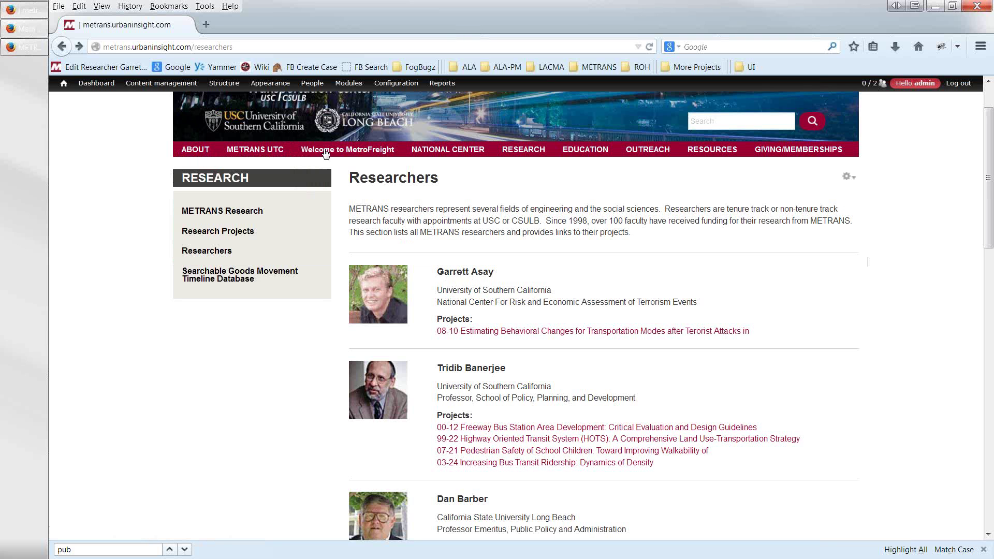
{"action": "mouse_move", "coordinate": [156, 86]}
- Reset the content list filters and filter by the first researcher's first name as Title
{"action": "left_click", "coordinate": [142, 88]}
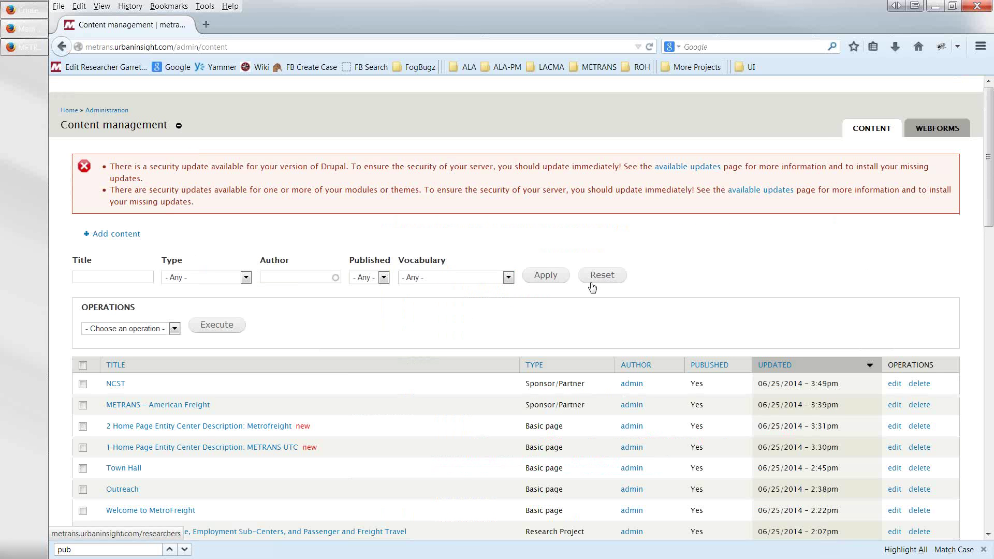
{"action": "left_click", "coordinate": [591, 279]}
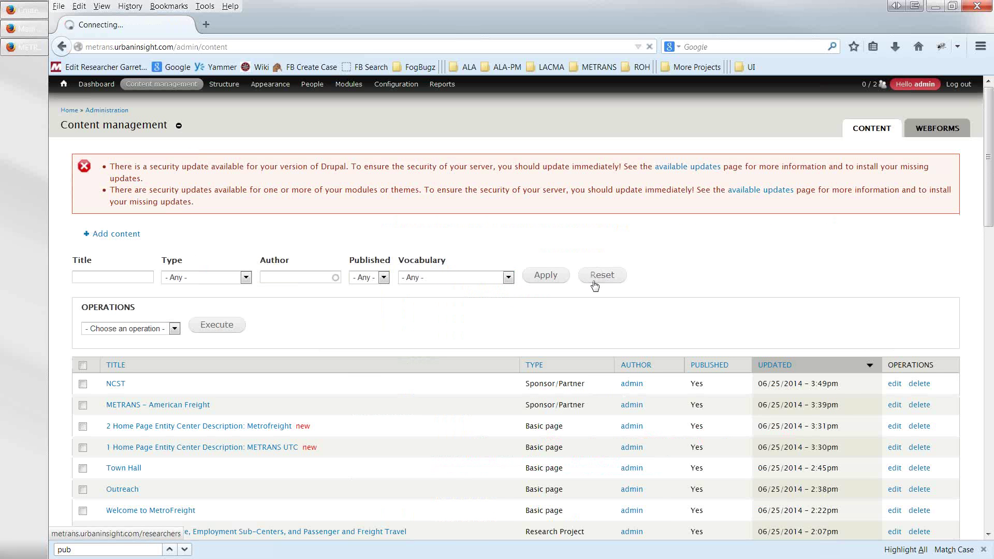
{"action": "left_click", "coordinate": [133, 275]}
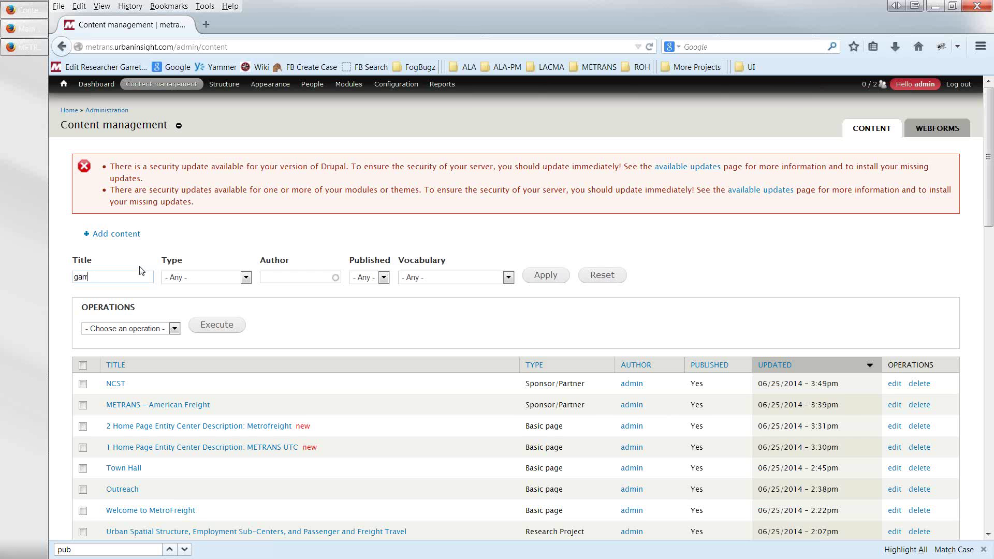
{"action": "key", "text": "Return"}
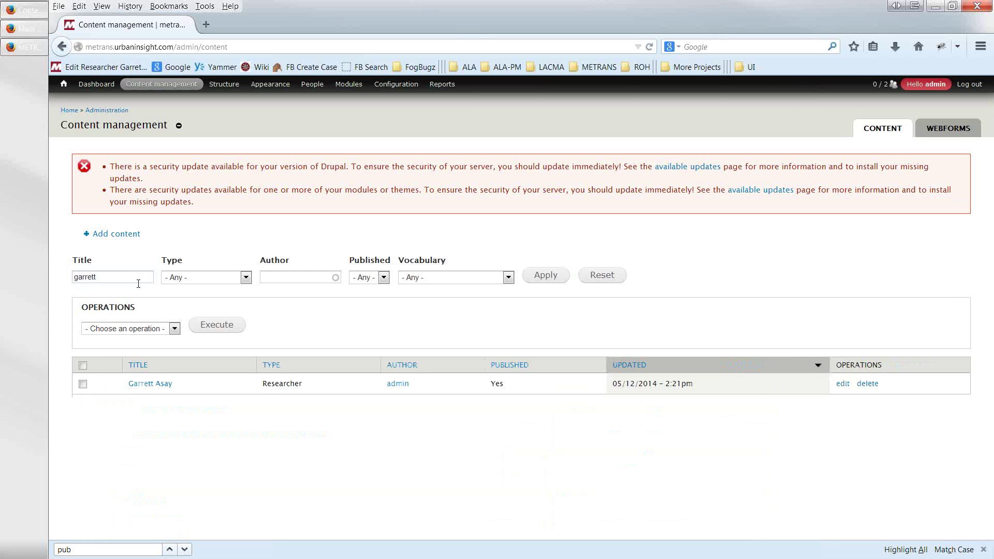
- Inspect that researcher's Edit Researcher form, then return to the filtered list
{"action": "left_click", "coordinate": [839, 386]}
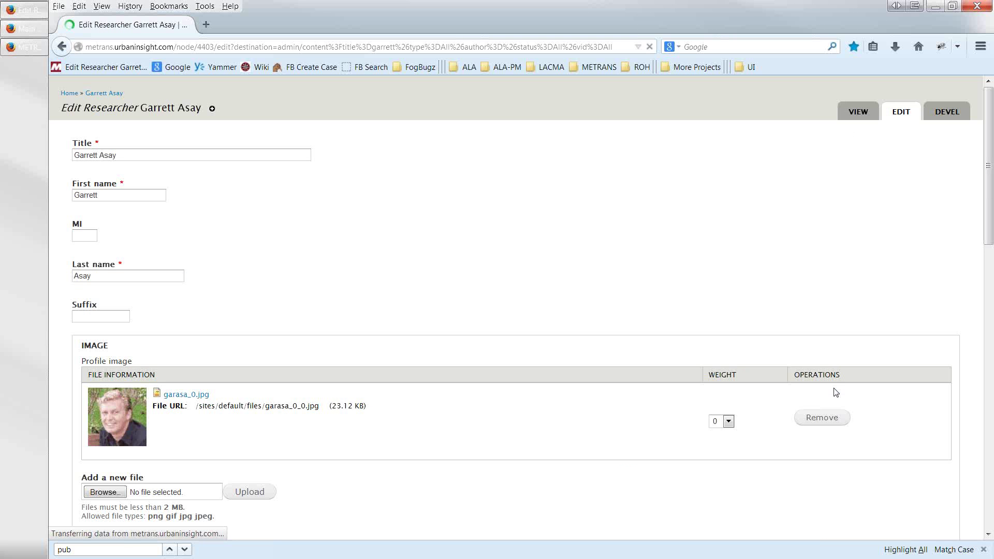
{"action": "scroll", "coordinate": [728, 348], "scroll_direction": "down", "scroll_amount": 5}
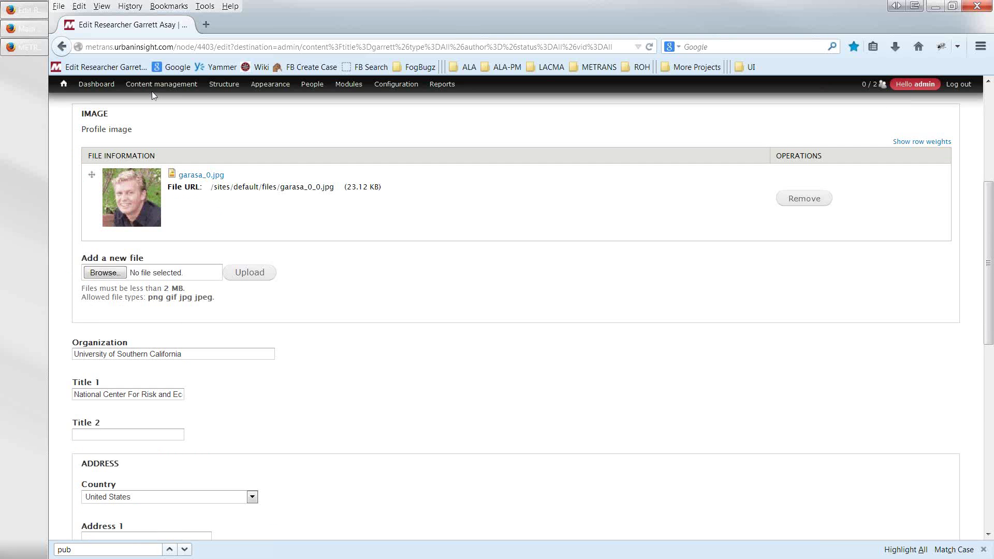
{"action": "left_click", "coordinate": [61, 48]}
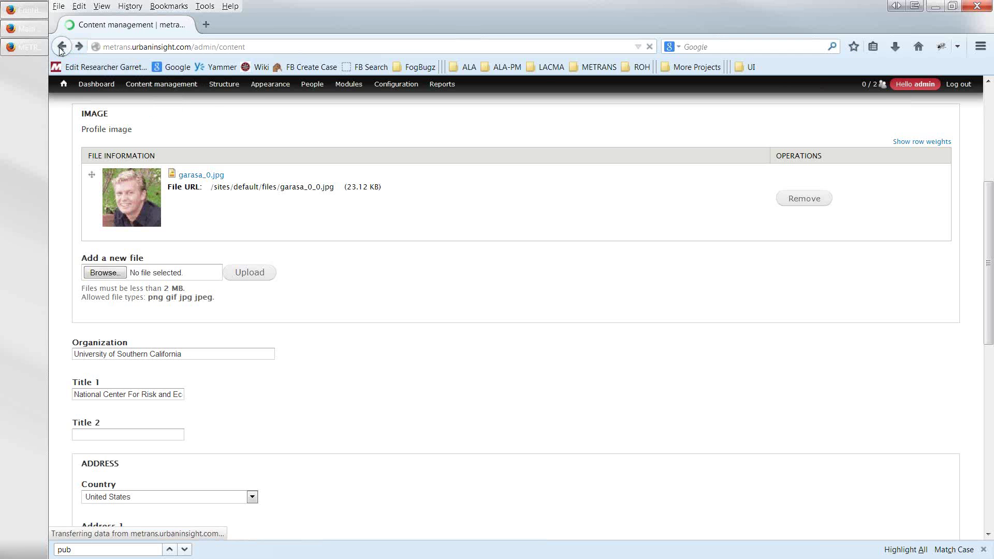
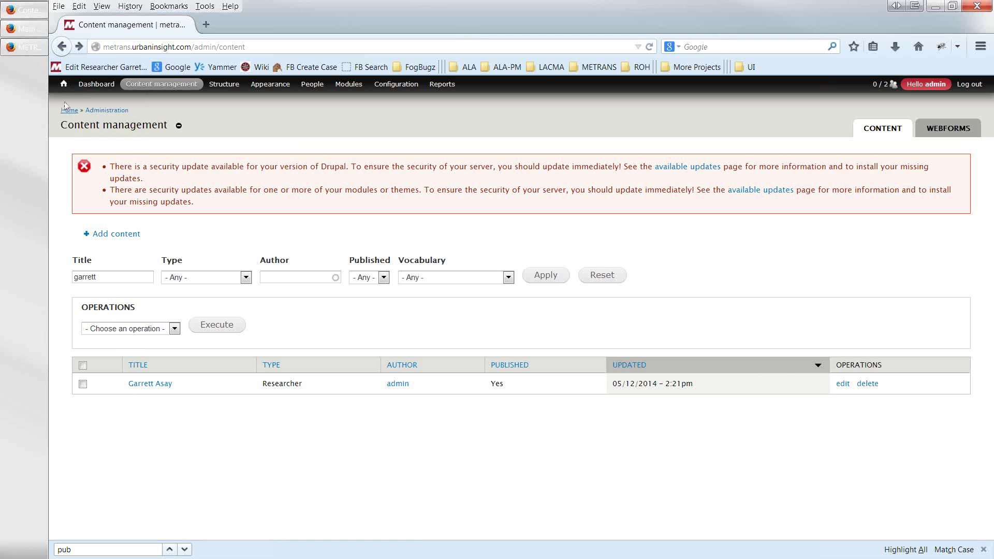
- Reset the content filters and load the METRANS site from bookmarks in a second tab
{"action": "left_click", "coordinate": [600, 280]}
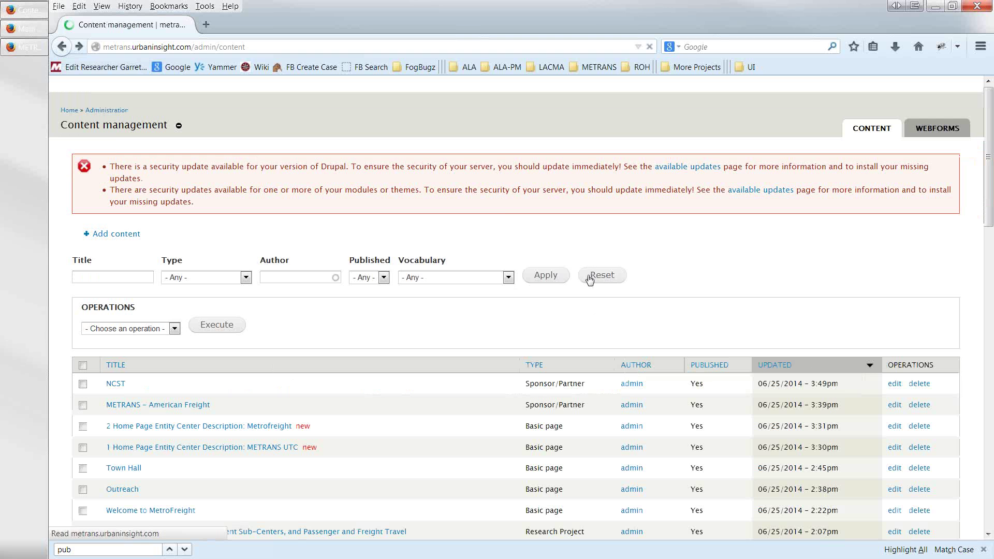
{"action": "key", "text": "ctrl+t"}
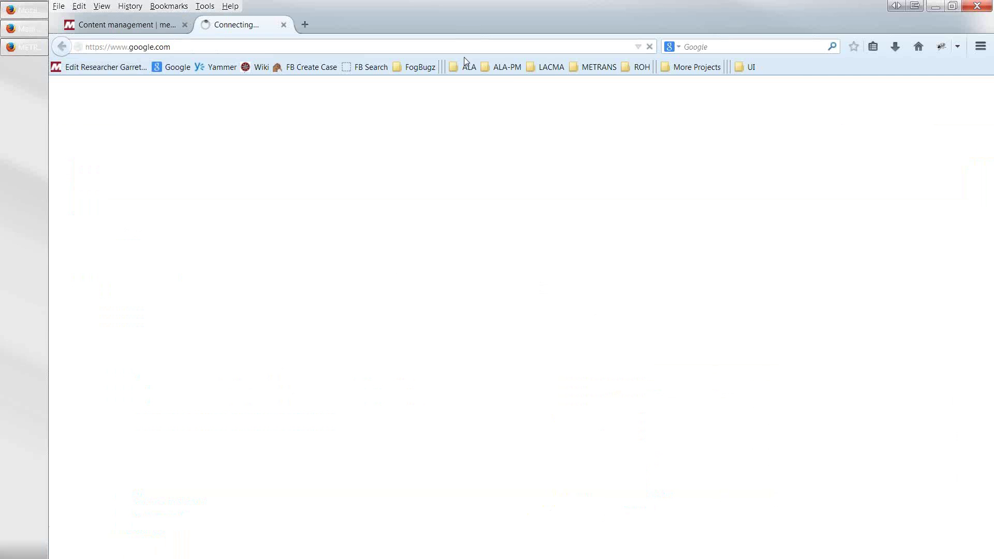
{"action": "left_click", "coordinate": [599, 67]}
{"action": "left_click", "coordinate": [285, 14]}
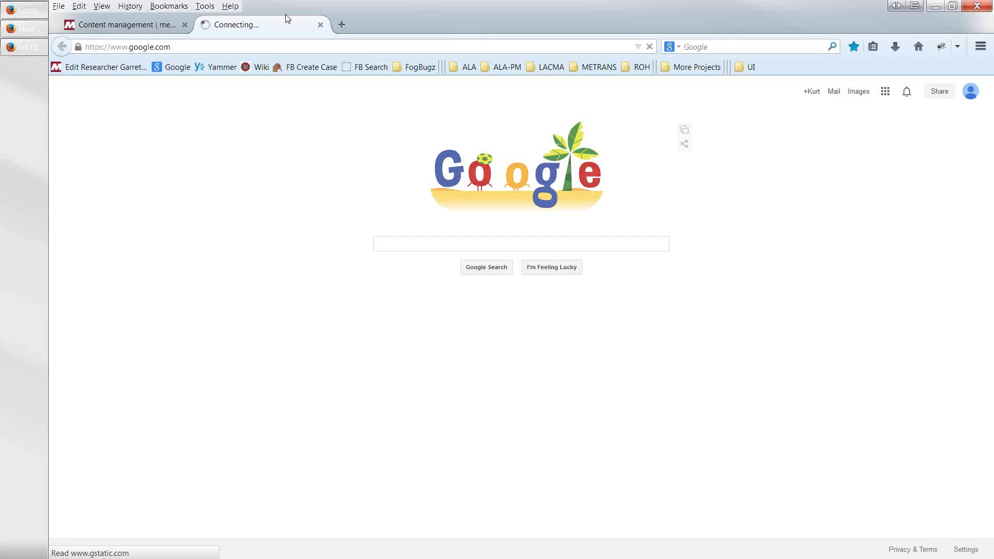
{"action": "left_click", "coordinate": [127, 24]}
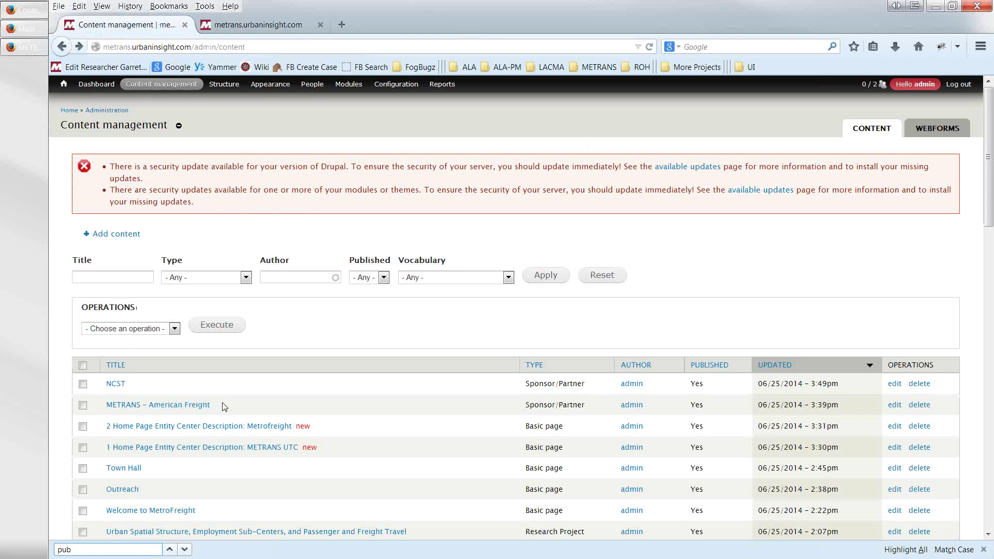
- Load RESEARCH > Researchers in the METRANS site tab, then return to the Content tab
{"action": "left_click", "coordinate": [247, 27]}
{"action": "mouse_move", "coordinate": [523, 251]}
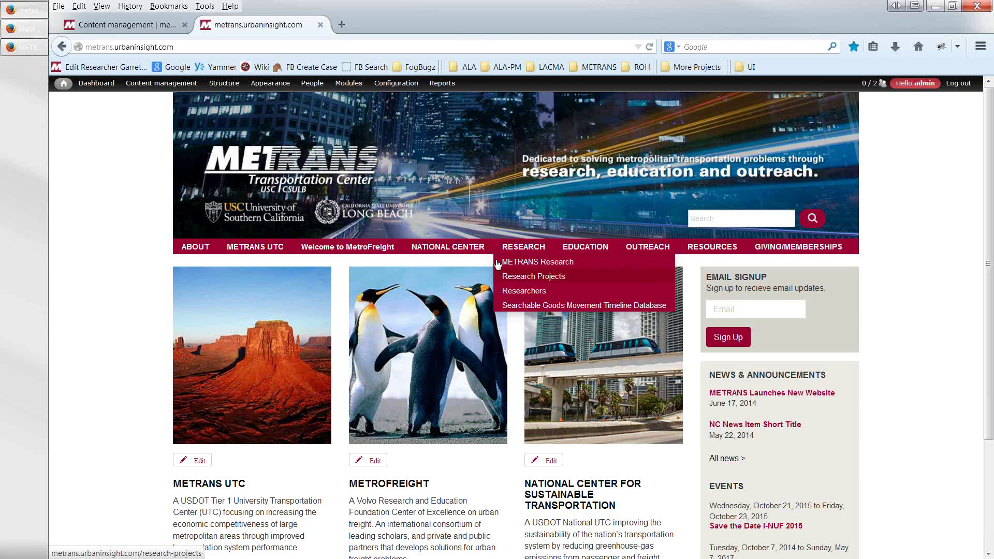
{"action": "mouse_move", "coordinate": [621, 249]}
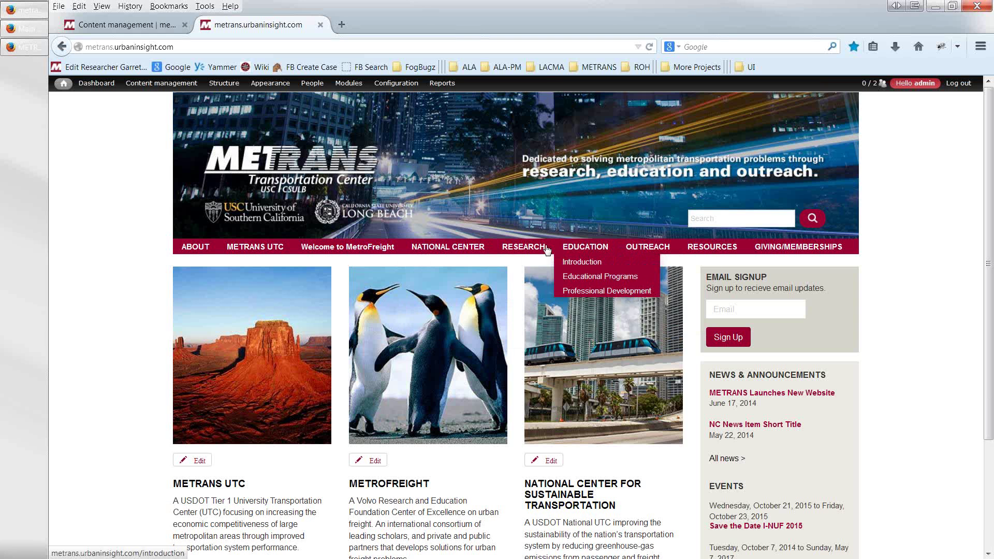
{"action": "left_click", "coordinate": [521, 294]}
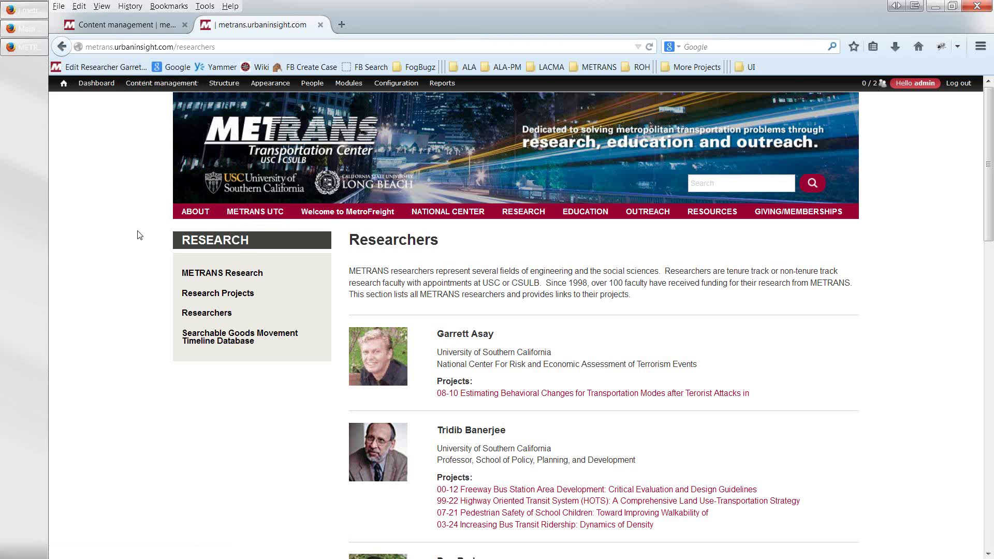
{"action": "left_click", "coordinate": [133, 31]}
{"action": "mouse_move", "coordinate": [151, 100]}
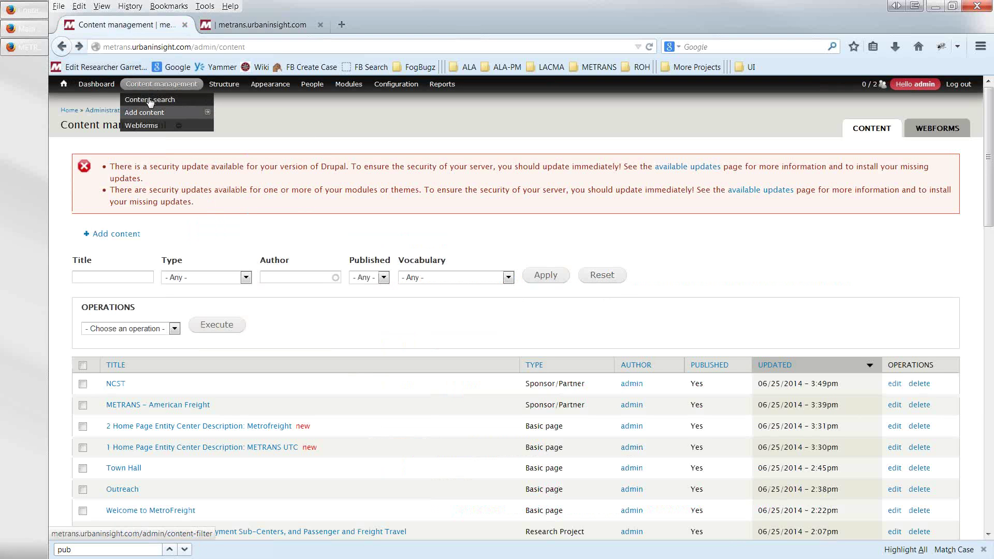
{"action": "left_click", "coordinate": [150, 101]}
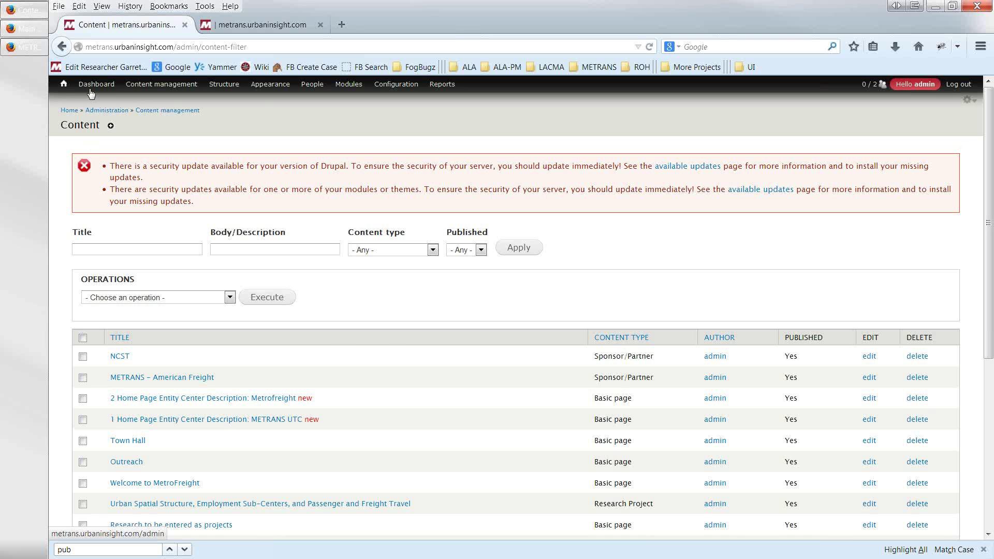
{"action": "left_click", "coordinate": [93, 86]}
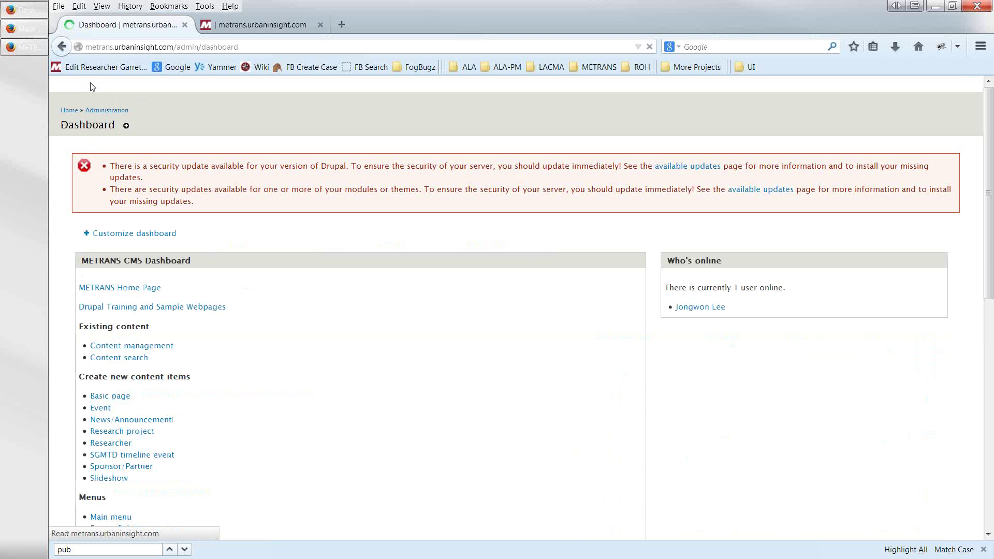
{"action": "left_click", "coordinate": [129, 348]}
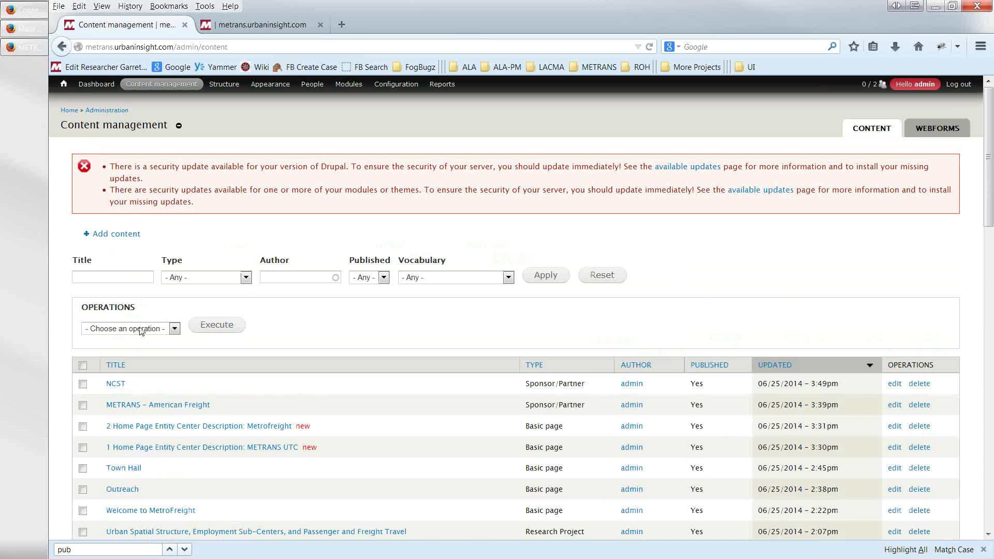
{"action": "scroll", "coordinate": [141, 331], "scroll_direction": "down", "scroll_amount": 8}
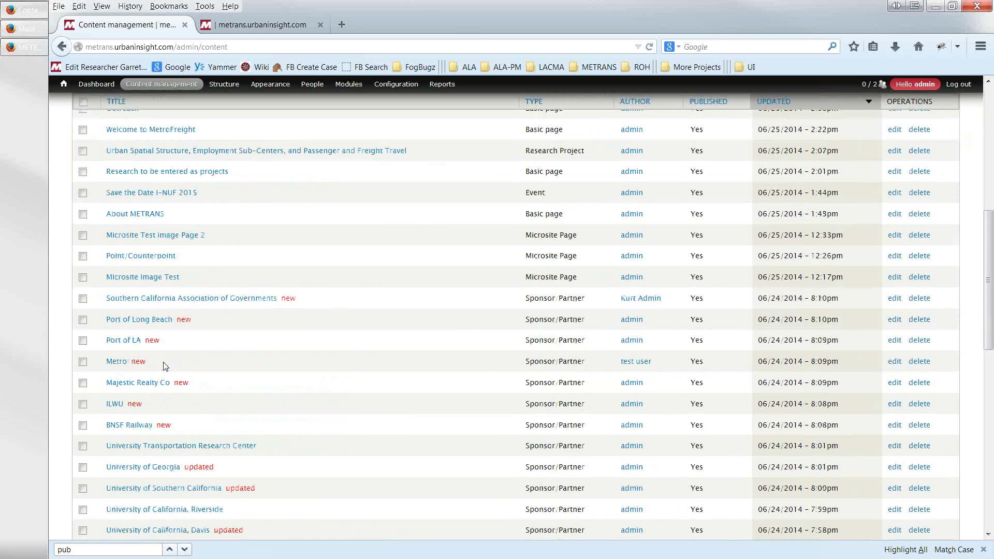
{"action": "scroll", "coordinate": [165, 366], "scroll_direction": "down", "scroll_amount": 12}
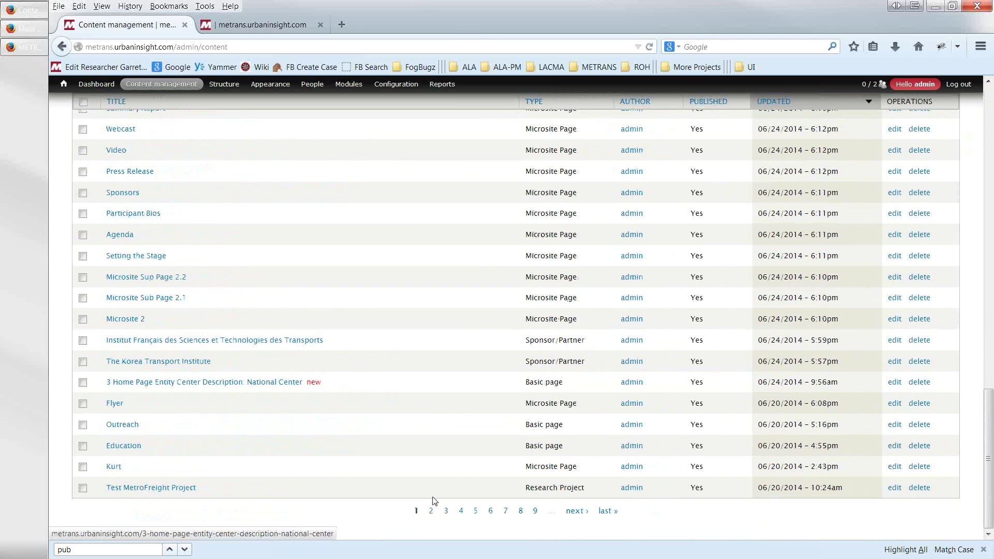
{"action": "scroll", "coordinate": [399, 406], "scroll_direction": "up", "scroll_amount": 10}
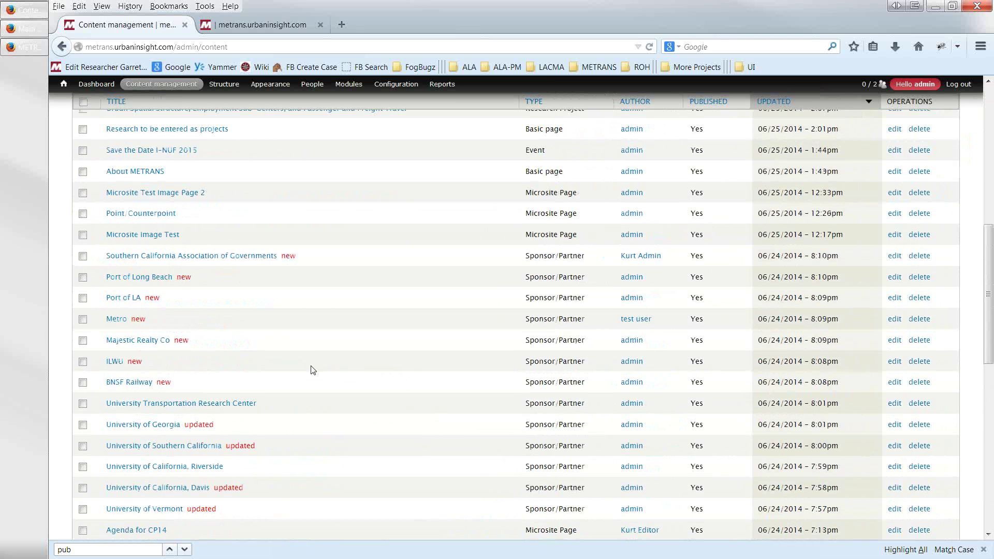
{"action": "scroll", "coordinate": [313, 370], "scroll_direction": "up", "scroll_amount": 10}
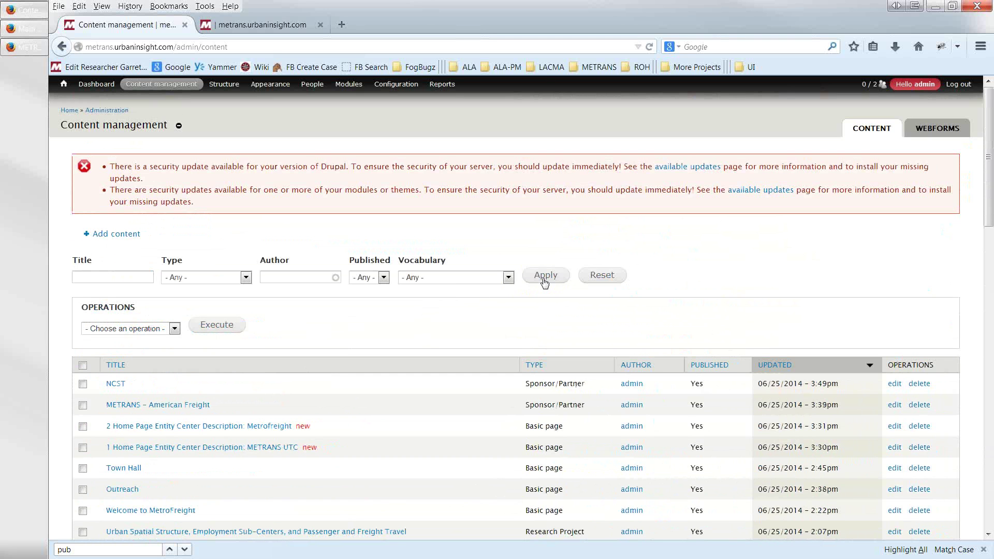
- Filter the content list to the Researcher content type
{"action": "left_click", "coordinate": [241, 279]}
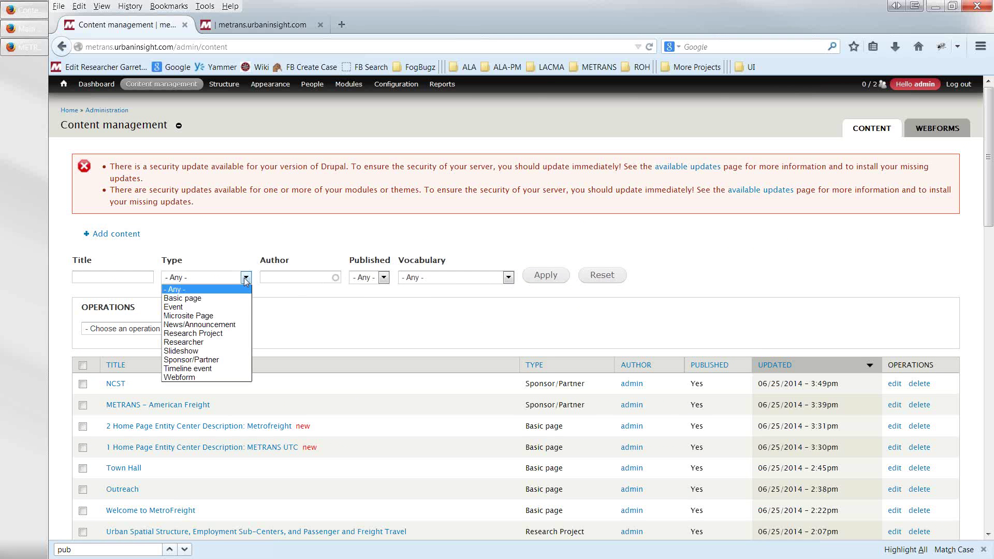
{"action": "left_click", "coordinate": [218, 343]}
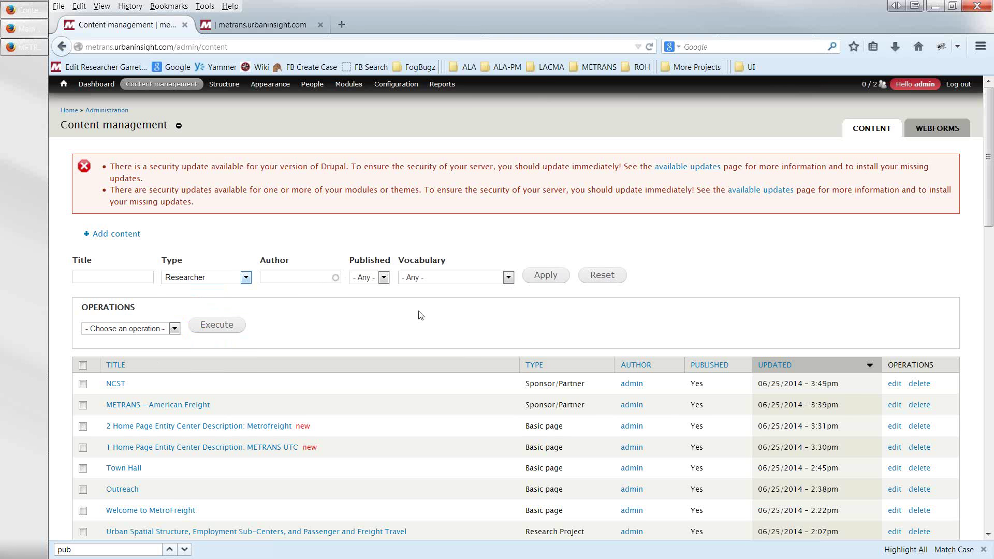
{"action": "left_click", "coordinate": [544, 277]}
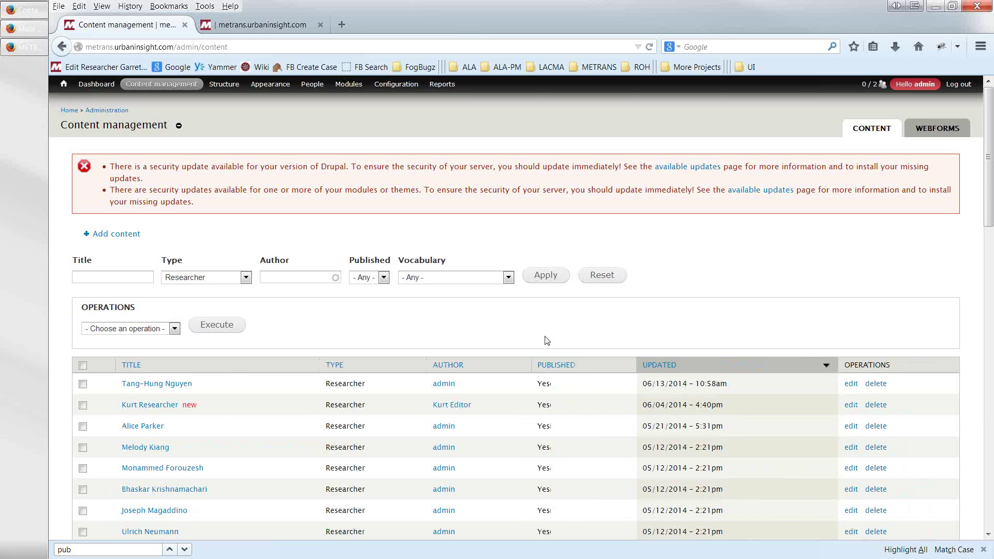
{"action": "scroll", "coordinate": [509, 337], "scroll_direction": "down", "scroll_amount": 2}
{"action": "scroll", "coordinate": [363, 311], "scroll_direction": "down", "scroll_amount": 2}
{"action": "scroll", "coordinate": [246, 295], "scroll_direction": "up", "scroll_amount": 4}
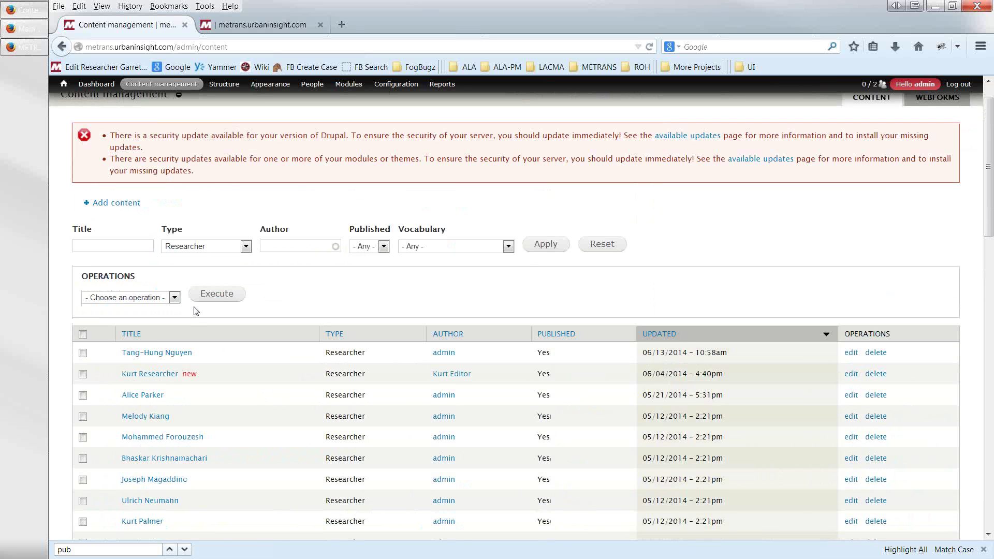
- Sort researchers by title, filter to one researcher's name, and go to Add content
{"action": "left_click", "coordinate": [149, 337]}
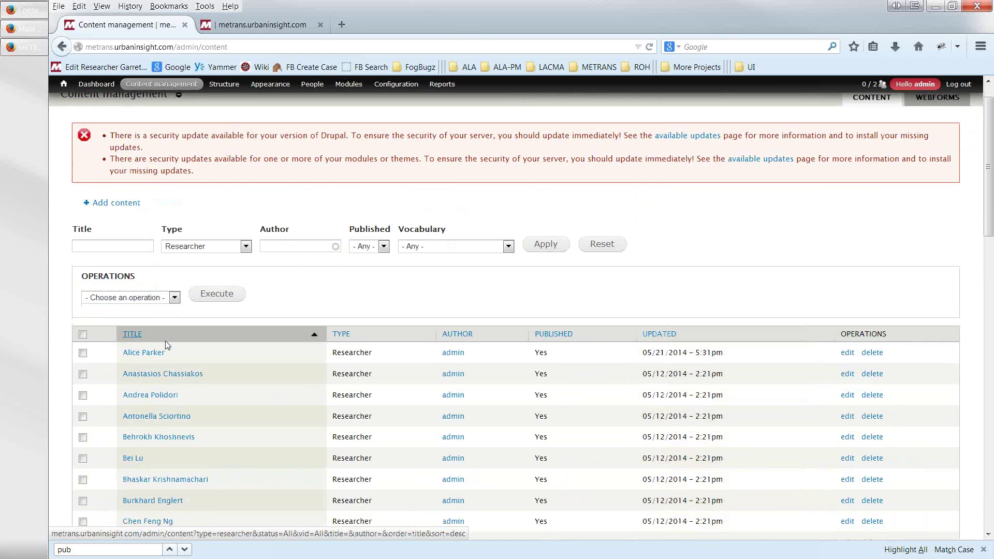
{"action": "left_click", "coordinate": [122, 244]}
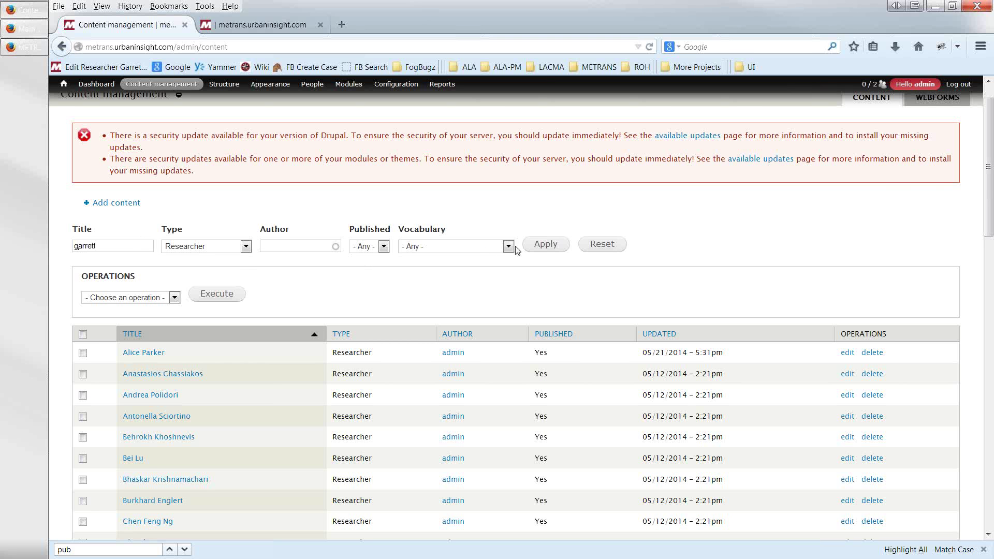
{"action": "left_click", "coordinate": [541, 247]}
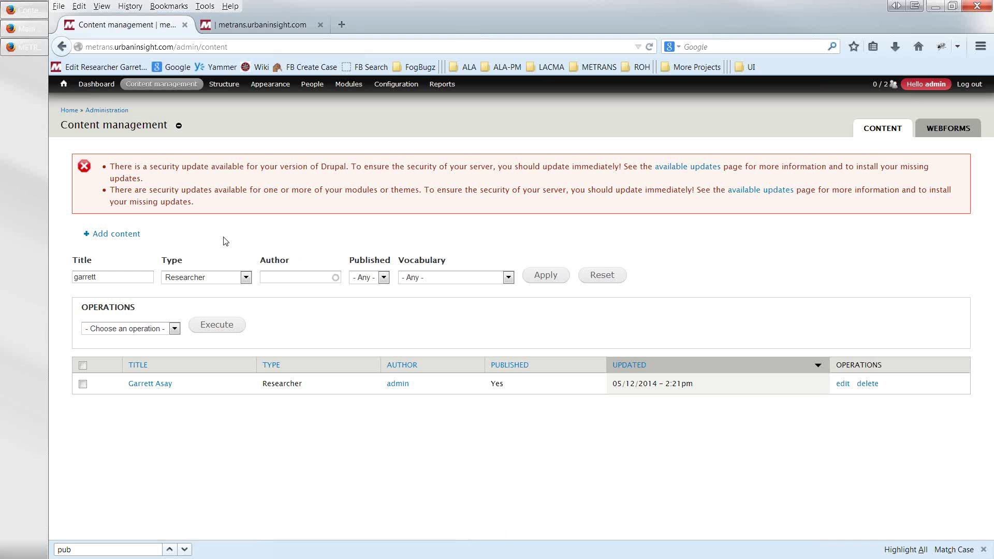
{"action": "left_click", "coordinate": [119, 236]}
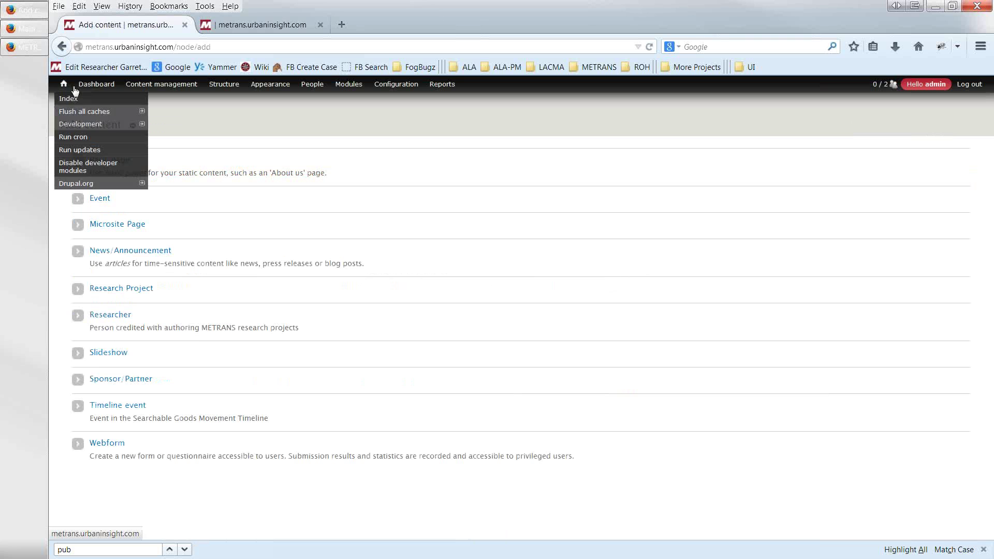
- From the Dashboard, start a Researcher node and enter its title and the researcher's first name
{"action": "left_click", "coordinate": [83, 89]}
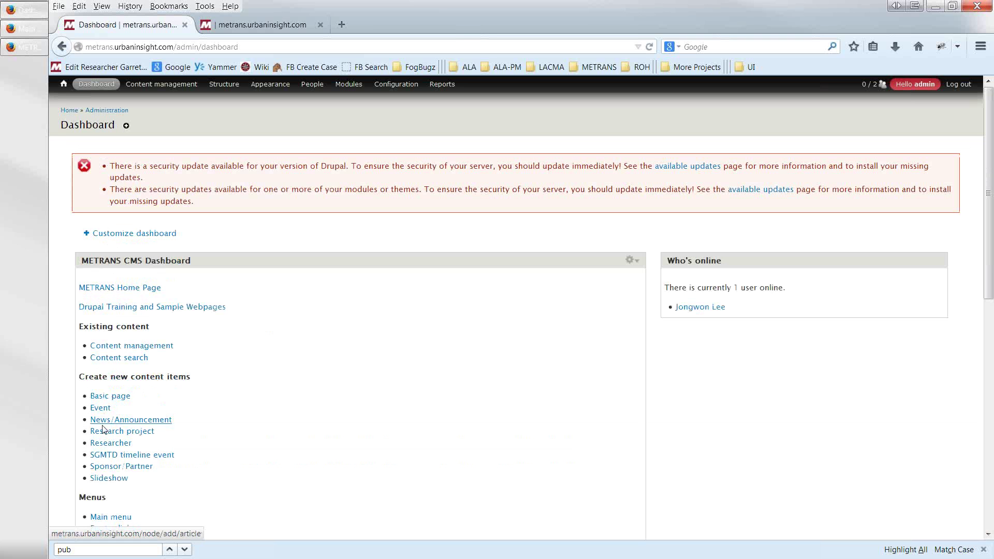
{"action": "left_click", "coordinate": [105, 446]}
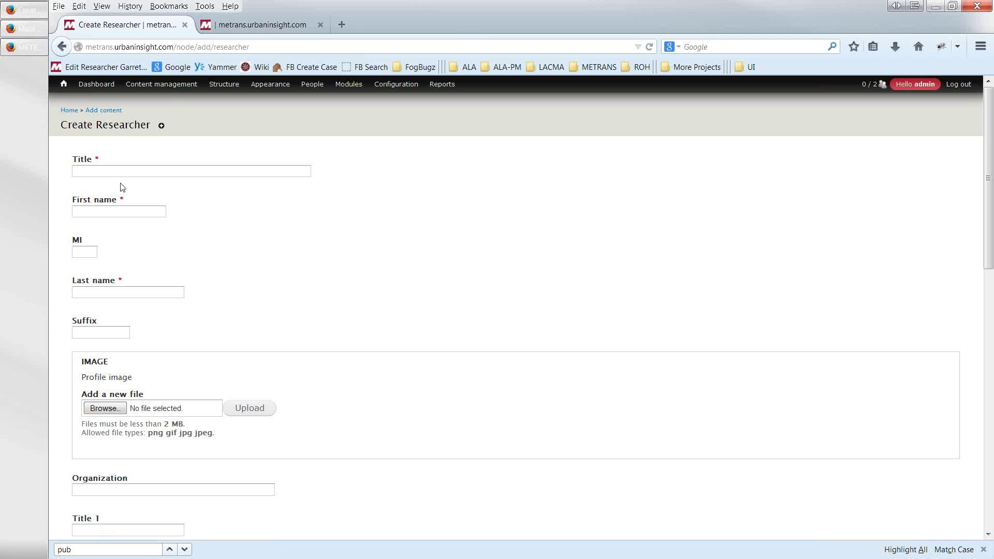
{"action": "left_click", "coordinate": [120, 172]}
{"action": "key", "text": "Tab"}
{"action": "type", "text": "Sam"}
{"action": "key", "text": "Tab"}
{"action": "key", "text": "Tab"}
{"action": "key", "text": "Tab"}
{"action": "scroll", "coordinate": [254, 253], "scroll_direction": "down", "scroll_amount": 4}
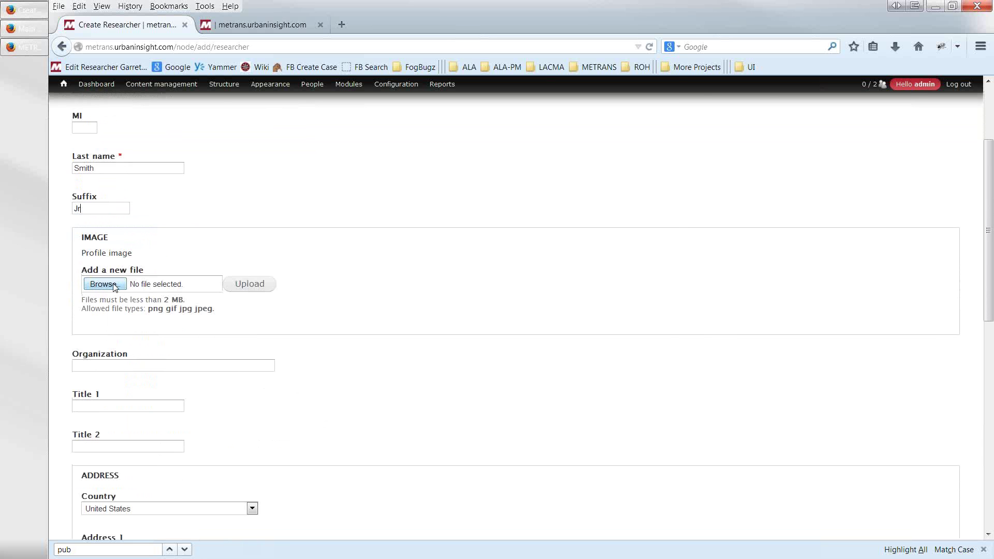
- Pick kurt-ui-web-thumbnail.jpg from My Pictures and upload it as the profile image
{"action": "left_click", "coordinate": [113, 285]}
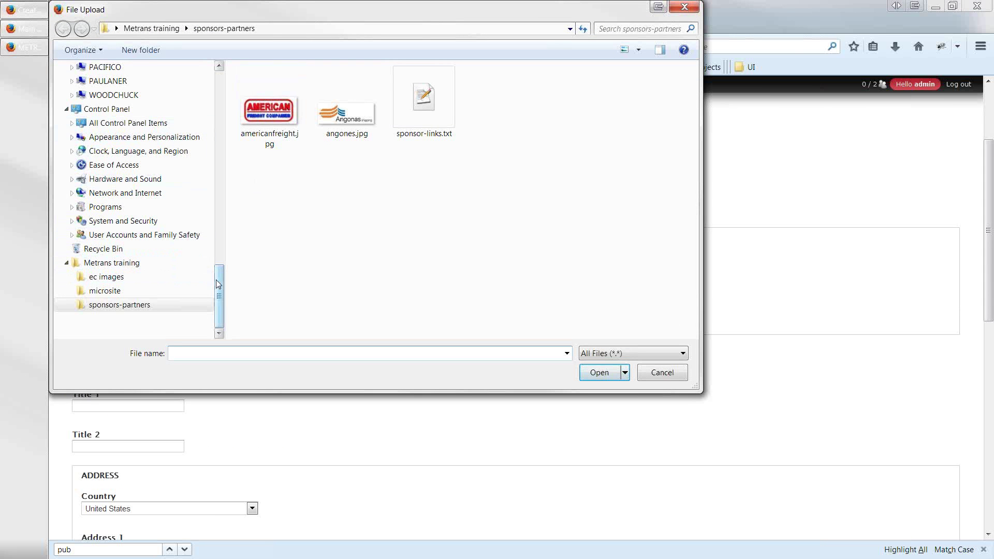
{"action": "left_click_drag", "start_coordinate": [218, 284], "coordinate": [217, 91]}
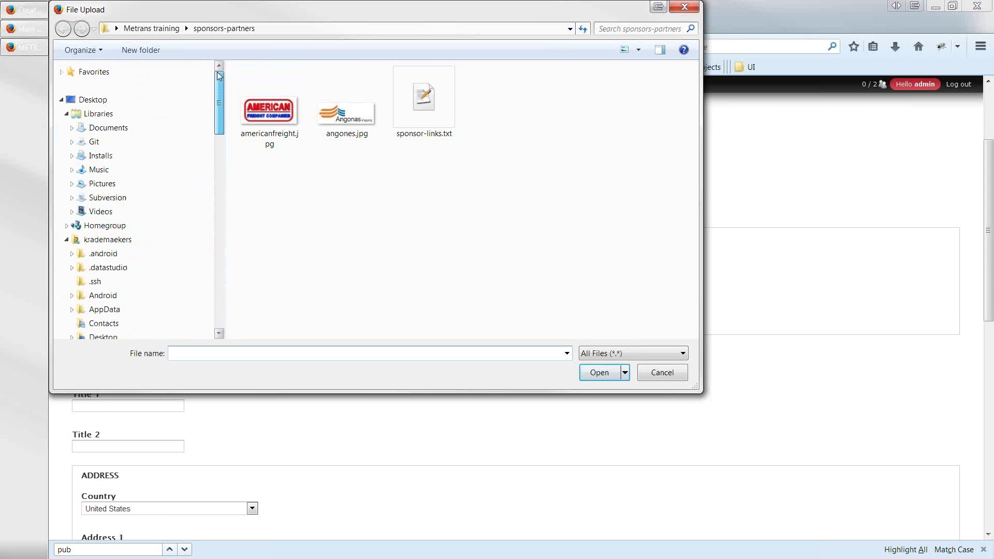
{"action": "left_click", "coordinate": [103, 100]}
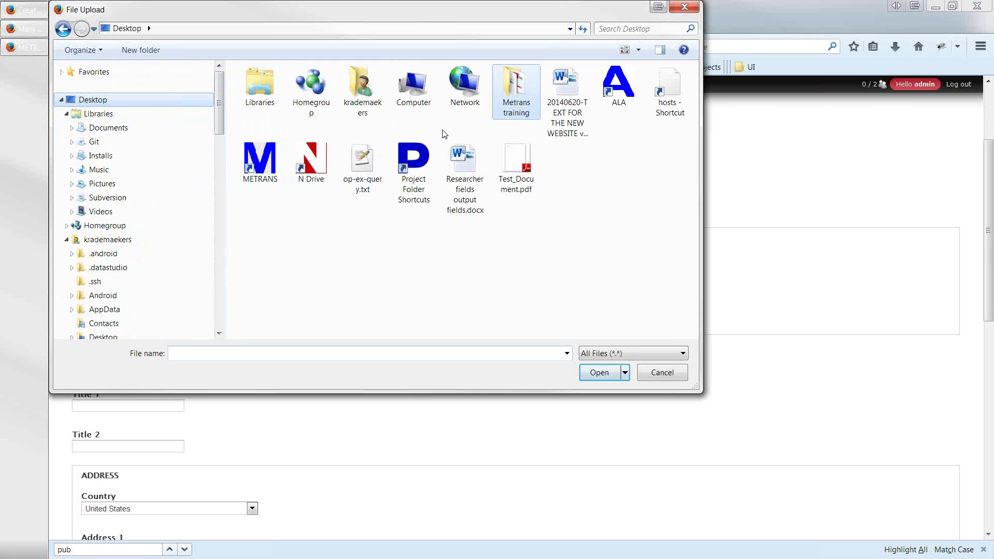
{"action": "double_click", "coordinate": [365, 93]}
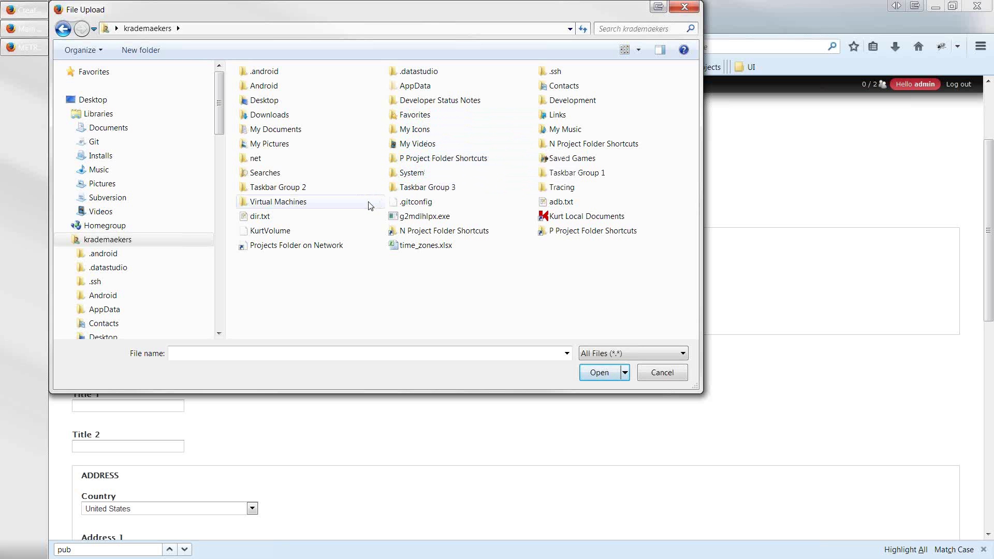
{"action": "double_click", "coordinate": [286, 151]}
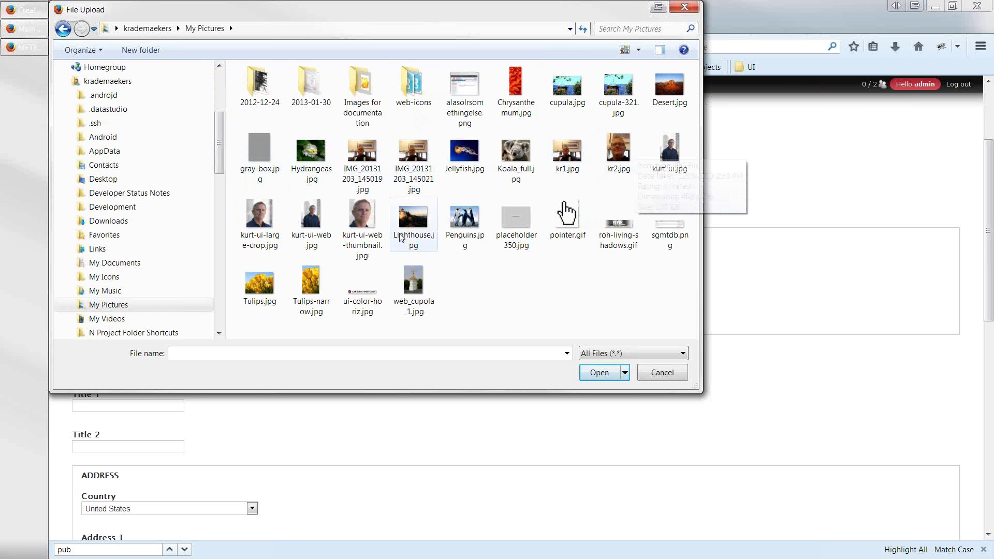
{"action": "double_click", "coordinate": [359, 215]}
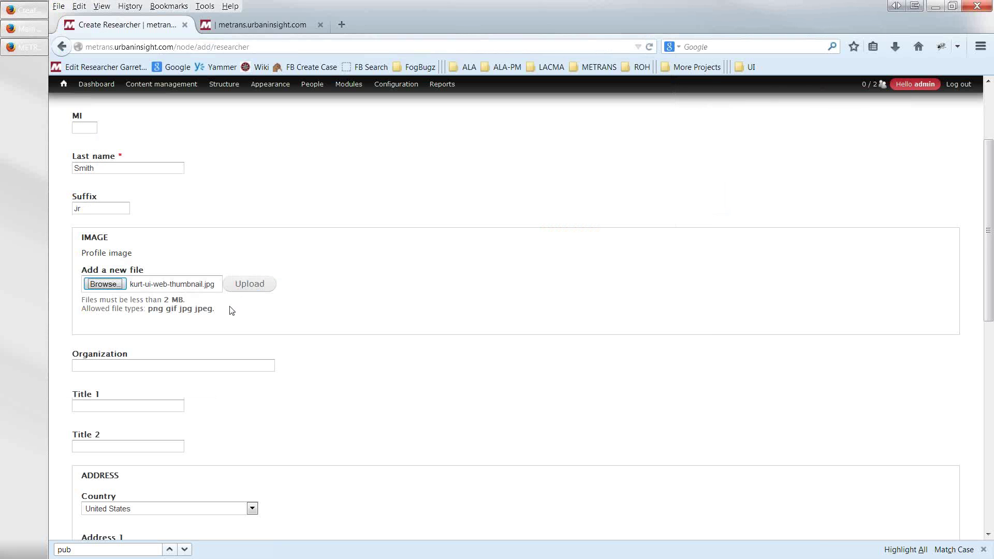
{"action": "left_click", "coordinate": [245, 290]}
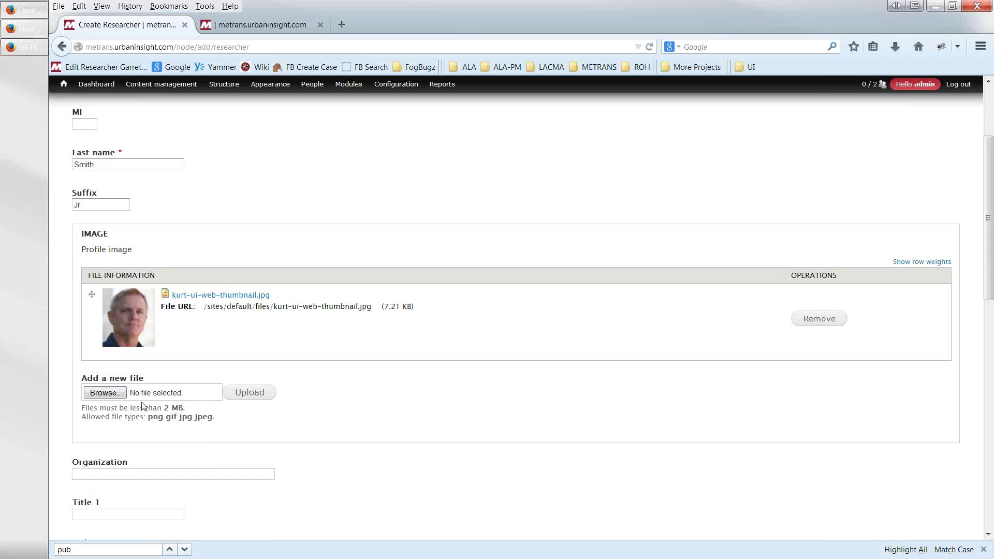
- Enter organization 'Urban Insight' and title 'Sr. Project Manager'
{"action": "scroll", "coordinate": [142, 404], "scroll_direction": "down", "scroll_amount": 4}
{"action": "left_click", "coordinate": [142, 357]}
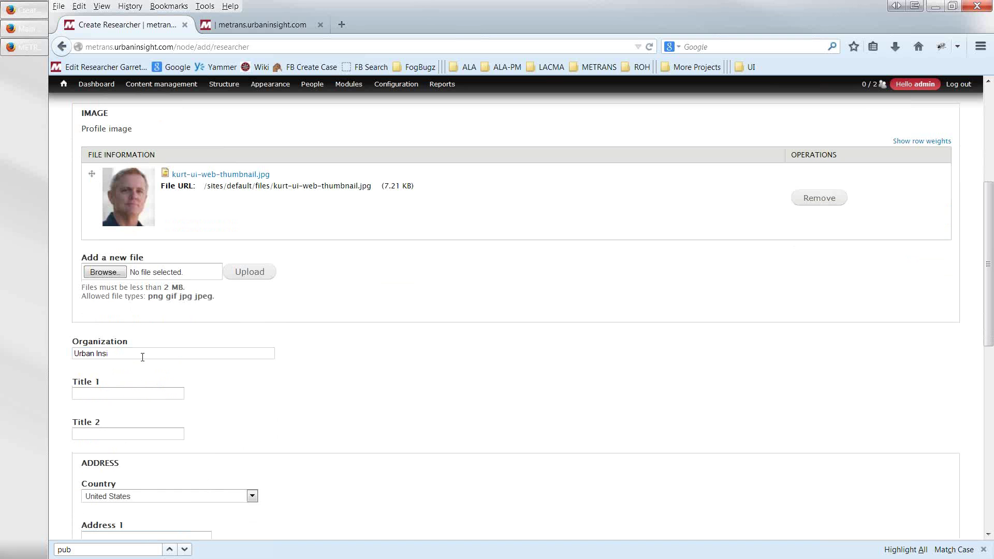
{"action": "type", "text": "Urban Insight"}
{"action": "key", "text": "Tab"}
{"action": "type", "text": "Sr. P"}
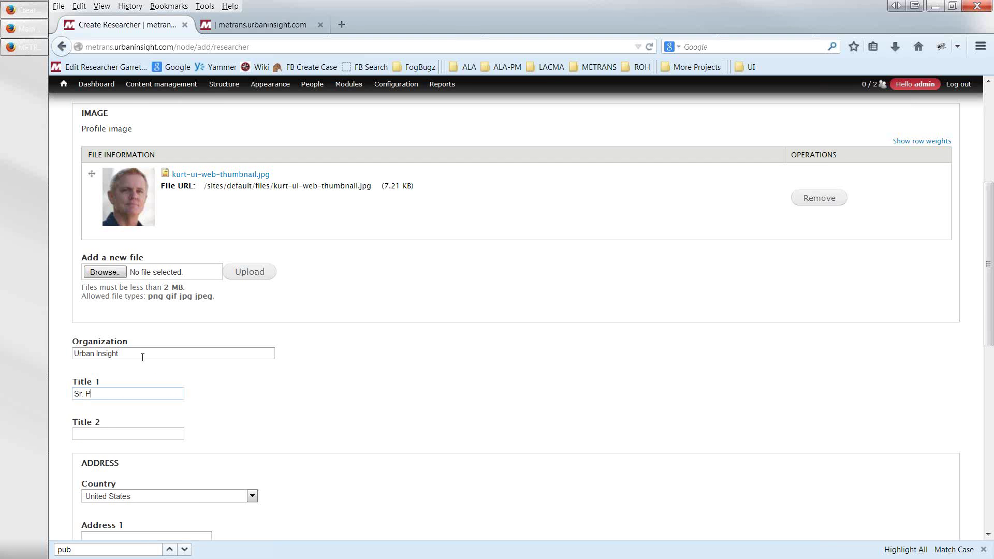
{"action": "type", "text": "roject Manager"}
{"action": "scroll", "coordinate": [147, 362], "scroll_direction": "down", "scroll_amount": 5}
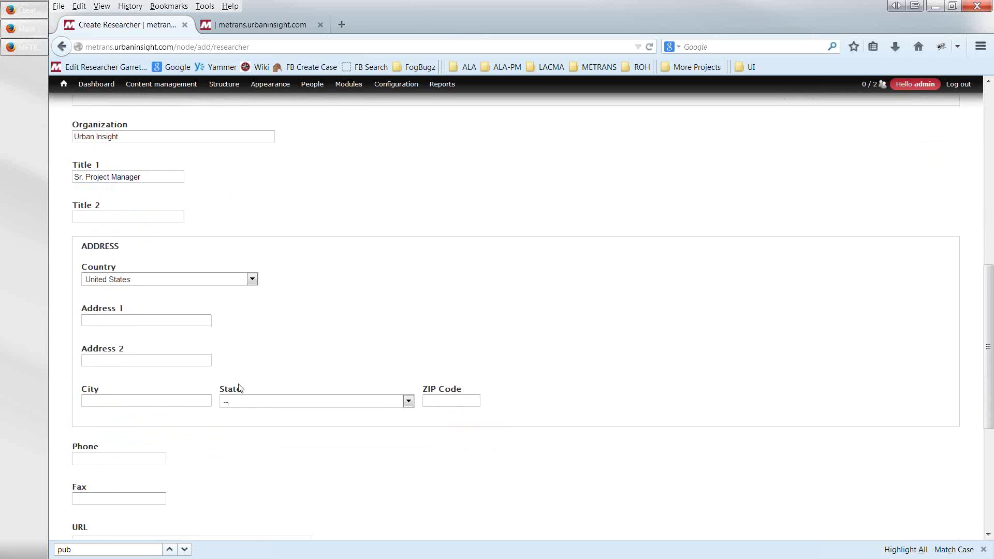
{"action": "scroll", "coordinate": [258, 395], "scroll_direction": "down", "scroll_amount": 3}
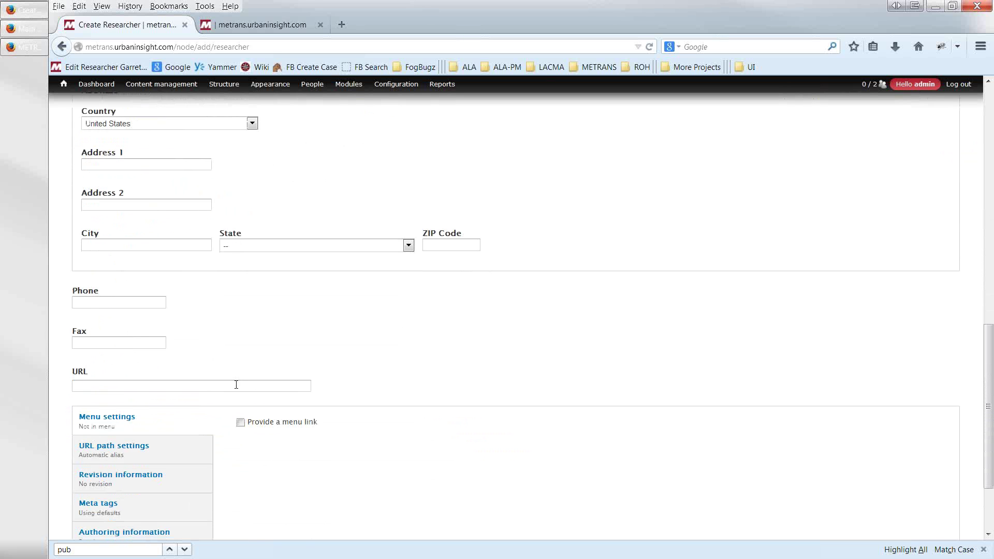
{"action": "left_click", "coordinate": [102, 387]}
{"action": "type", "text": "www.urbaninis"}
{"action": "type", "text": "ight.com"}
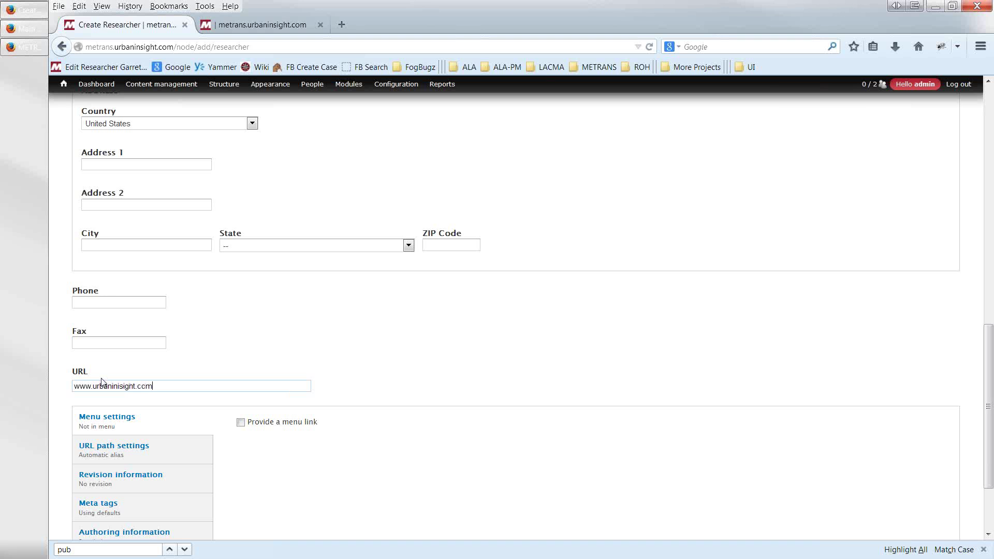
{"action": "scroll", "coordinate": [243, 461], "scroll_direction": "down", "scroll_amount": 3}
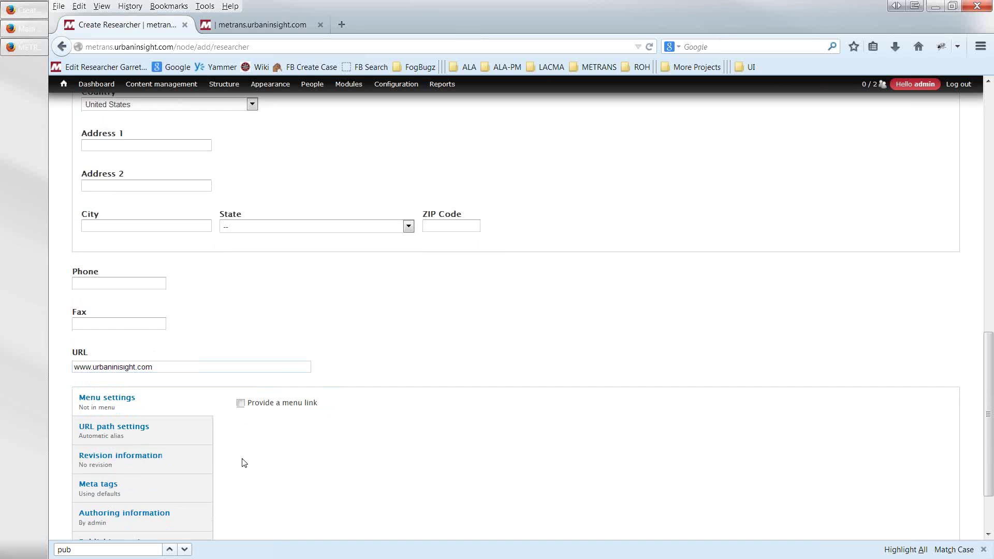
{"action": "left_click", "coordinate": [92, 493]}
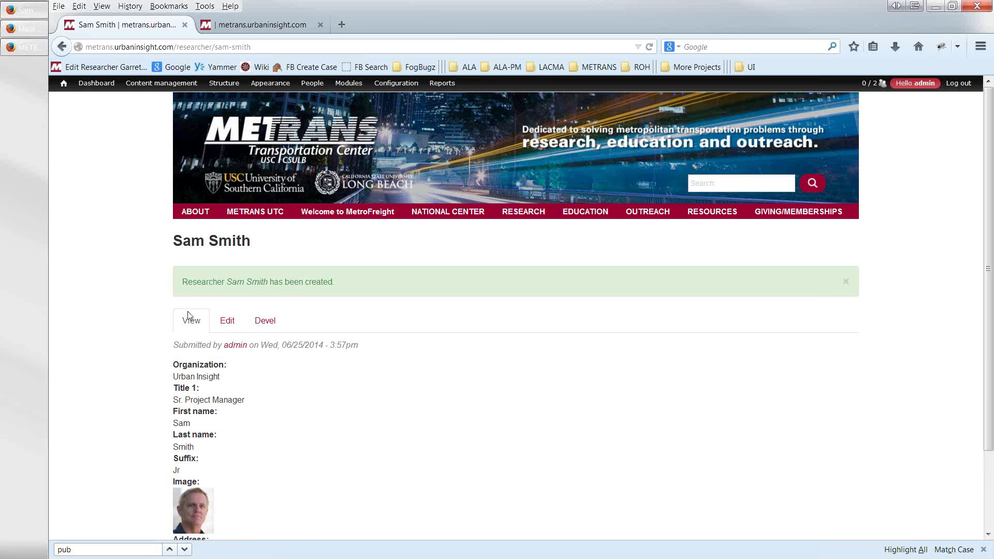
- Open the public Researchers listing from the RESEARCH menu
{"action": "scroll", "coordinate": [188, 317], "scroll_direction": "down", "scroll_amount": 3}
{"action": "scroll", "coordinate": [199, 218], "scroll_direction": "up", "scroll_amount": 2}
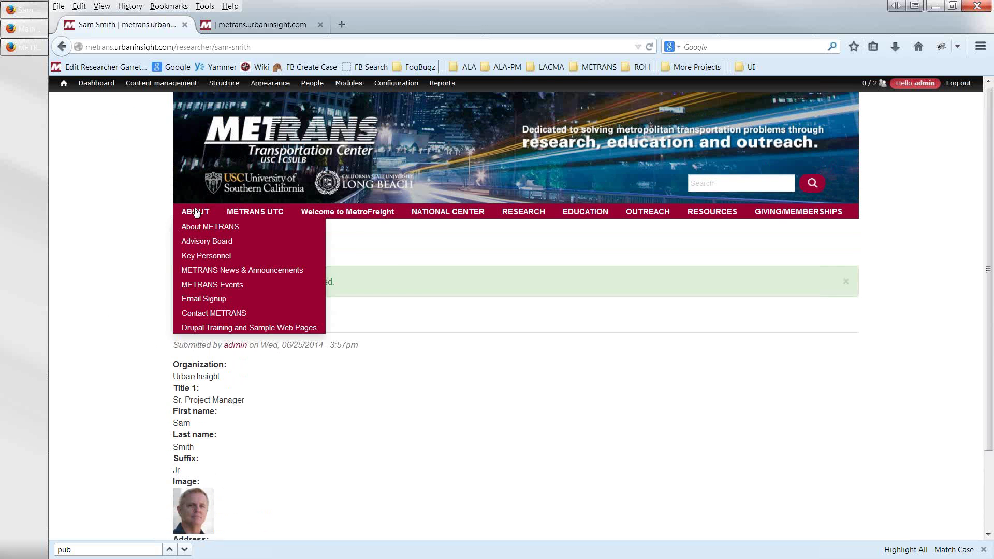
{"action": "mouse_move", "coordinate": [515, 221]}
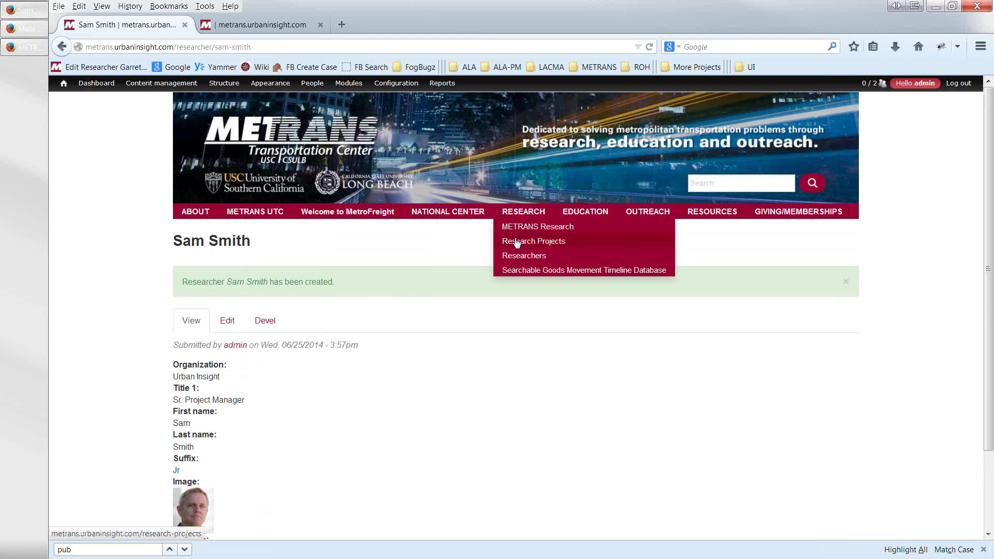
{"action": "left_click", "coordinate": [514, 257]}
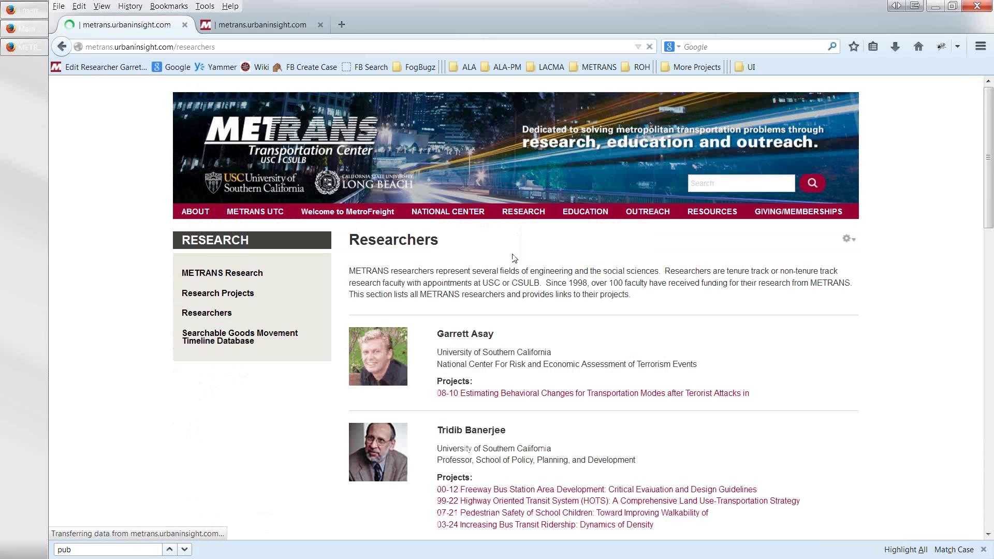
{"action": "scroll", "coordinate": [514, 315], "scroll_direction": "down", "scroll_amount": 12}
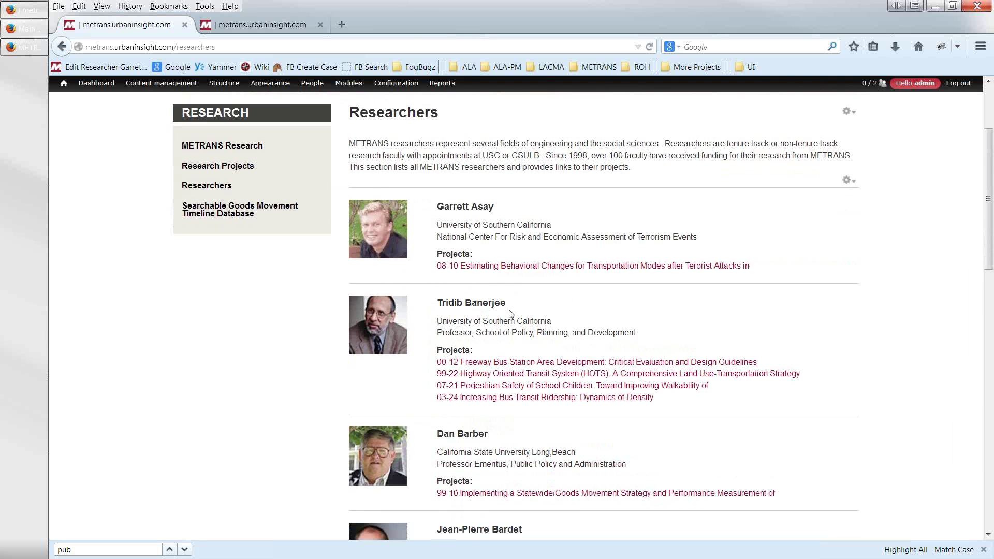
{"action": "scroll", "coordinate": [508, 311], "scroll_direction": "down", "scroll_amount": 12}
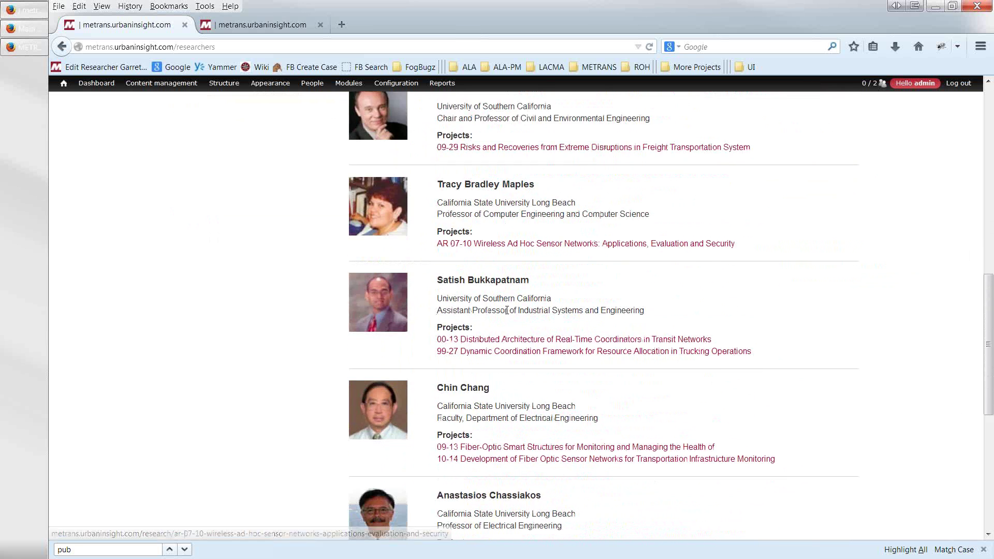
{"action": "scroll", "coordinate": [504, 322], "scroll_direction": "down", "scroll_amount": 1}
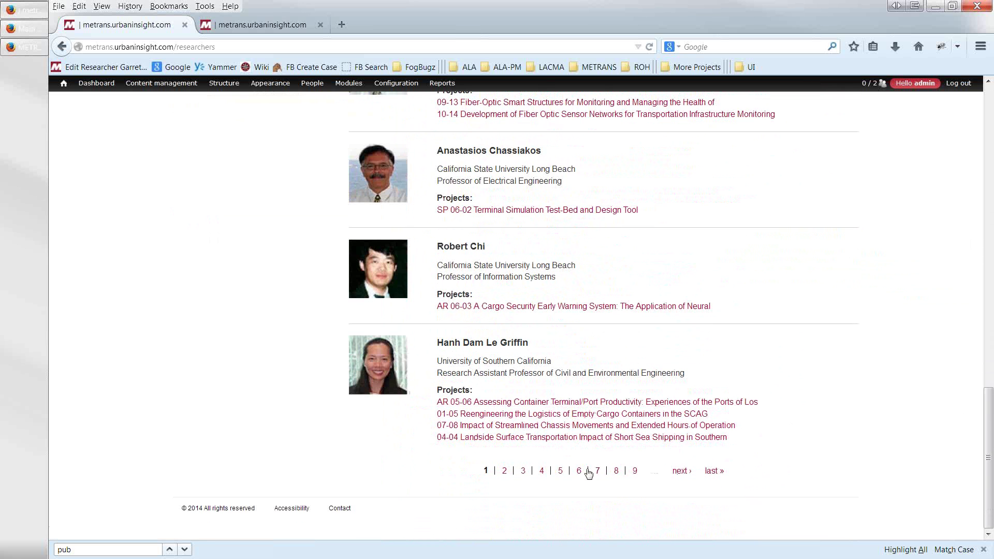
- Page through to page 8 to find the new researcher and open their website link
{"action": "left_click", "coordinate": [597, 476]}
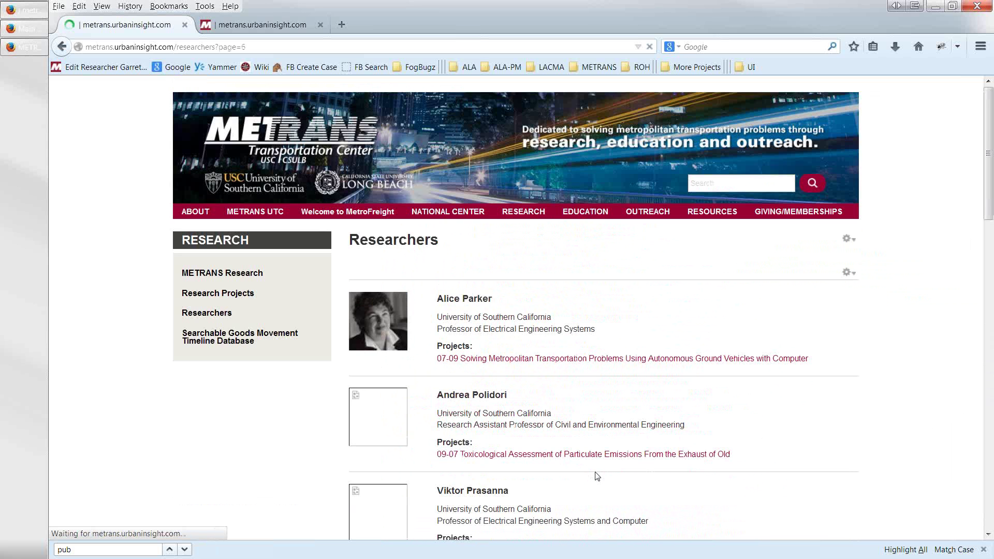
{"action": "scroll", "coordinate": [596, 471], "scroll_direction": "down", "scroll_amount": 15}
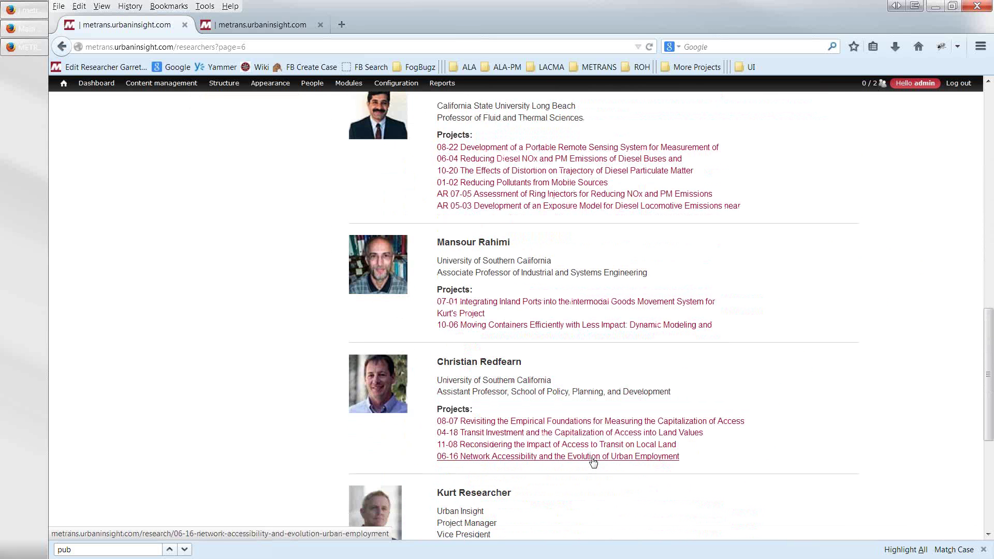
{"action": "scroll", "coordinate": [593, 462], "scroll_direction": "down", "scroll_amount": 10}
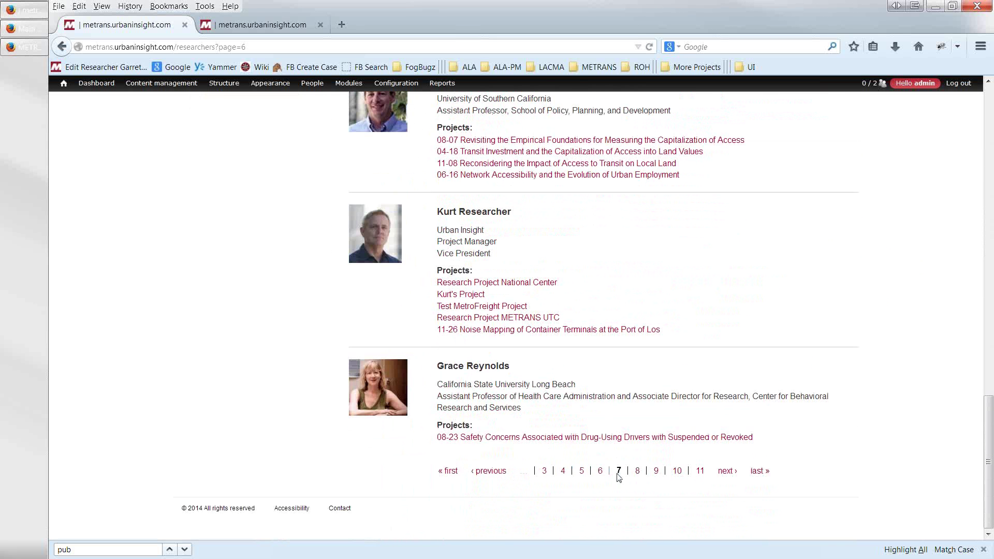
{"action": "left_click", "coordinate": [725, 472]}
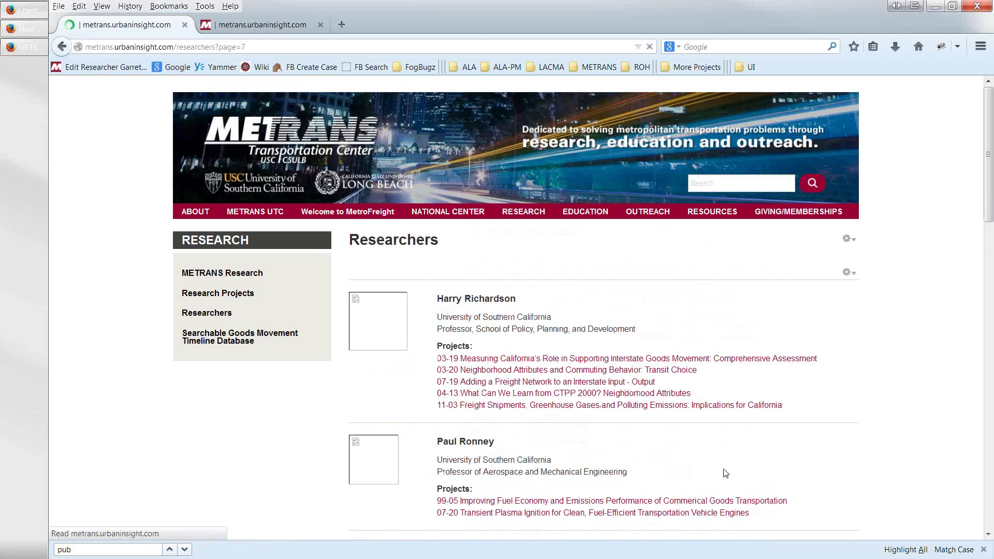
{"action": "scroll", "coordinate": [719, 469], "scroll_direction": "down", "scroll_amount": 6}
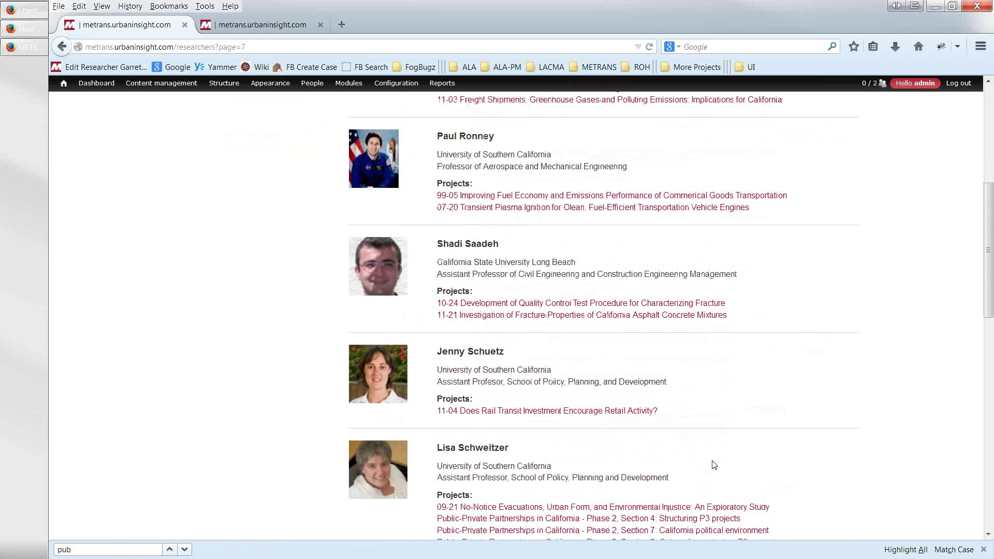
{"action": "scroll", "coordinate": [715, 465], "scroll_direction": "down", "scroll_amount": 12}
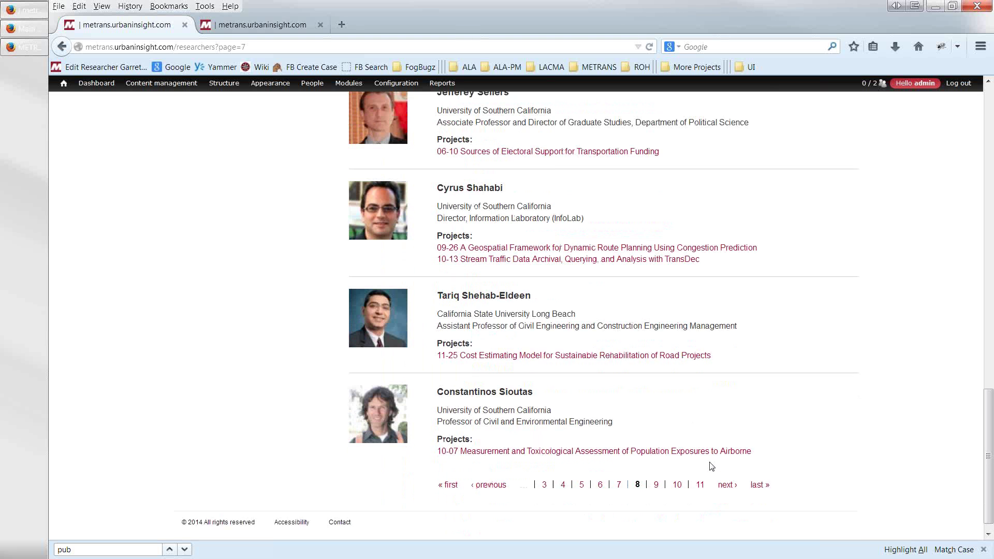
{"action": "left_click", "coordinate": [728, 474]}
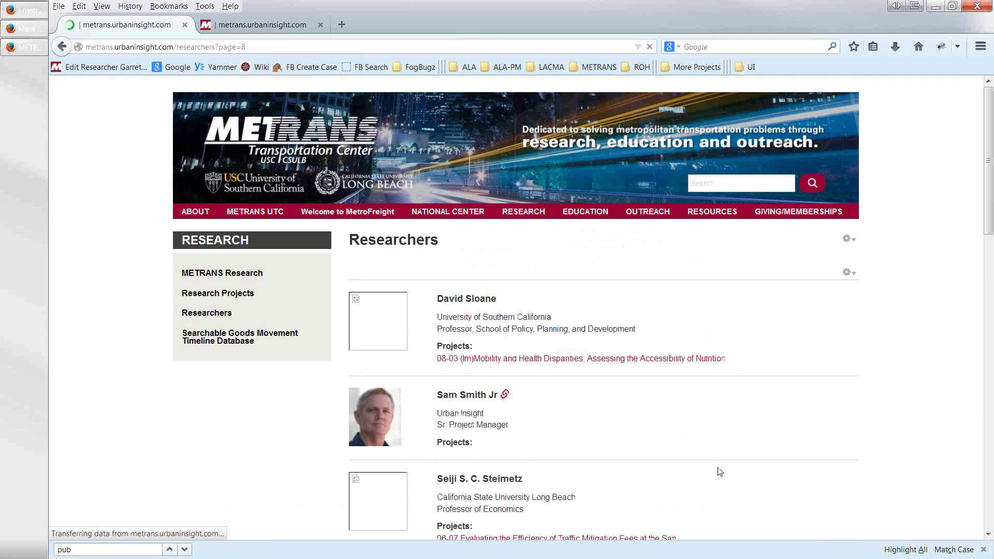
{"action": "scroll", "coordinate": [683, 463], "scroll_direction": "down", "scroll_amount": 3}
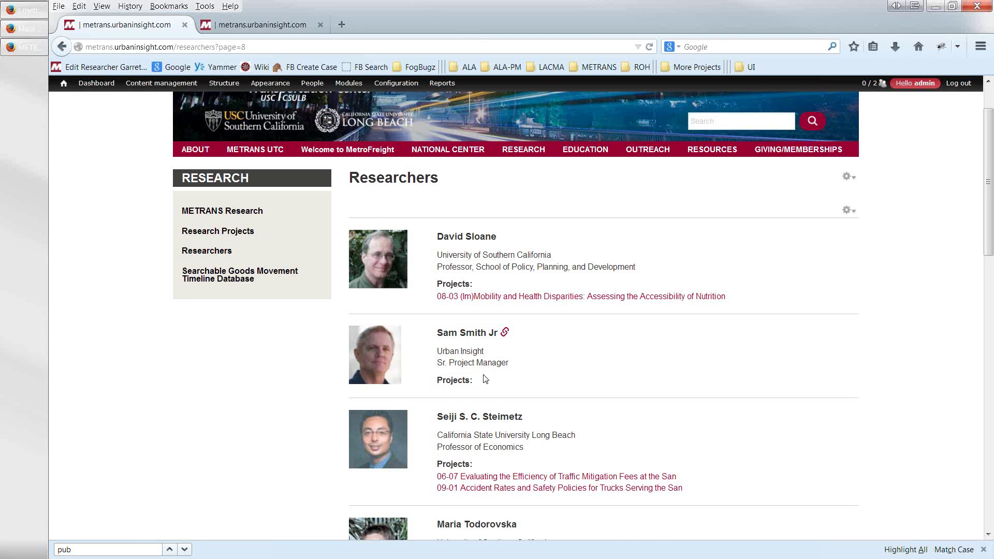
{"action": "left_click", "coordinate": [504, 333]}
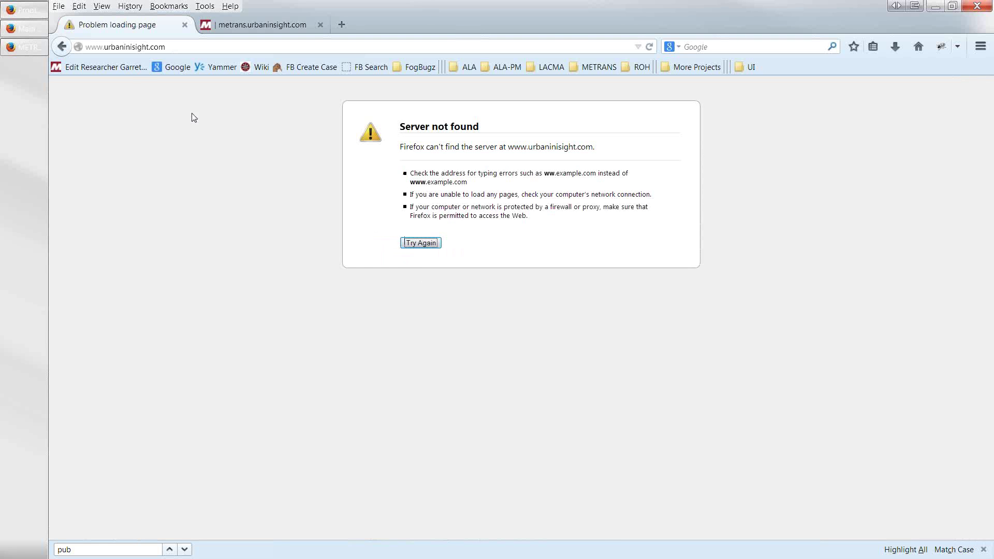
{"action": "left_click", "coordinate": [124, 48]}
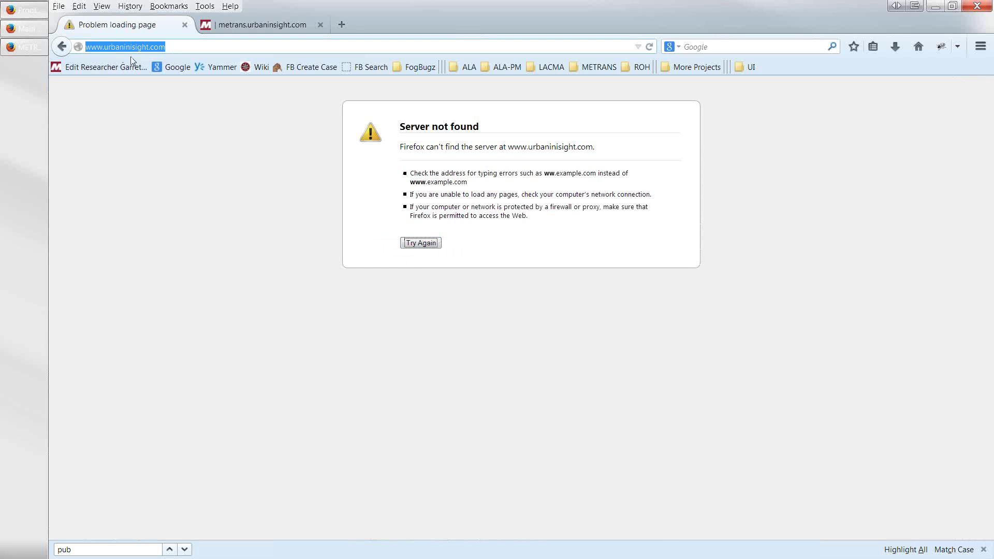
{"action": "key", "text": "Home"}
{"action": "type", "text": "http"}
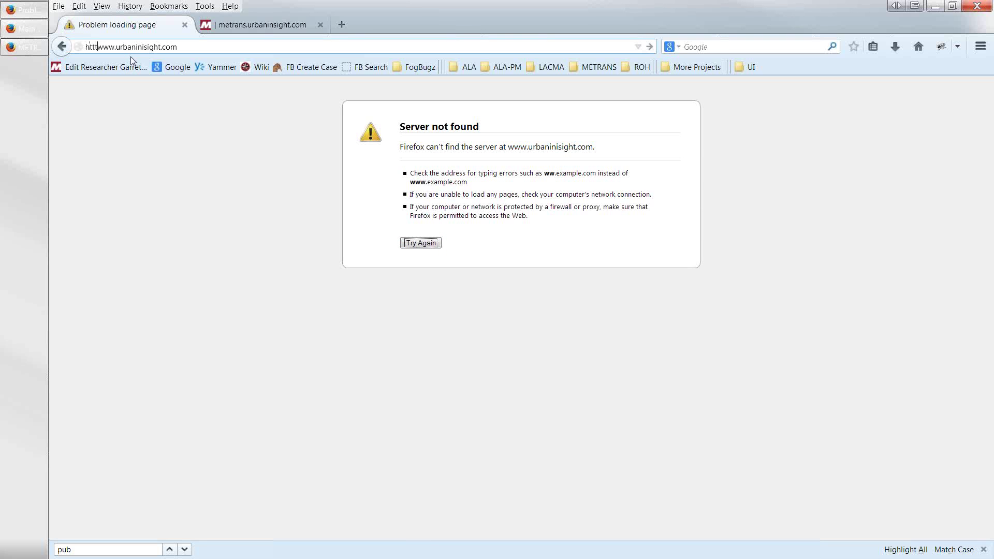
{"action": "type", "text": "://"}
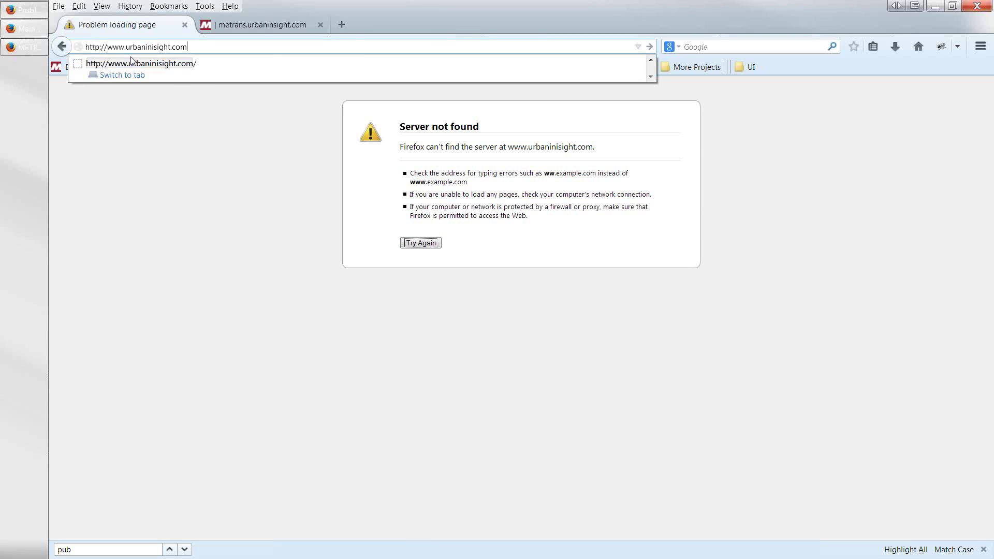
{"action": "key", "text": "Return"}
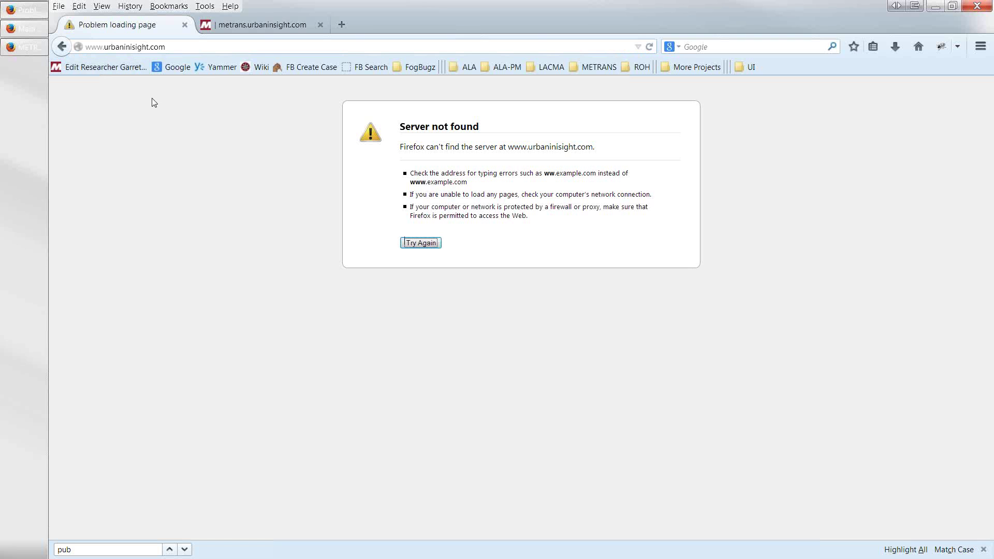
{"action": "left_click", "coordinate": [181, 48]}
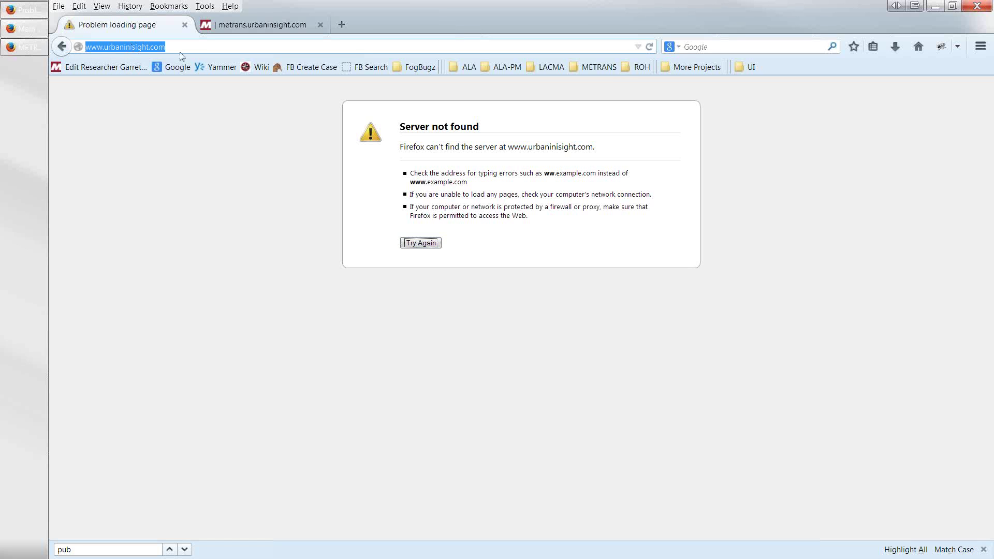
{"action": "key", "text": "Right"}
{"action": "key", "text": "Left"}
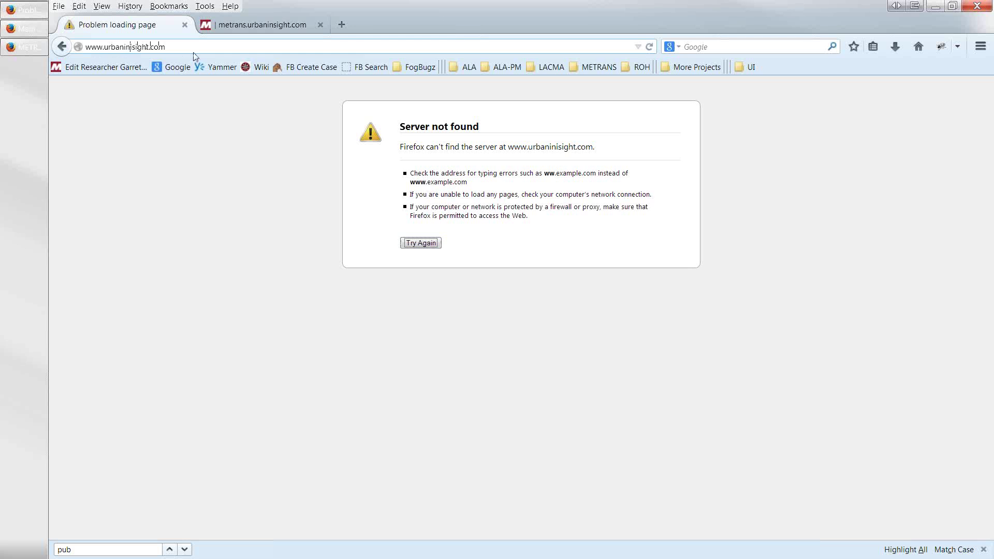
{"action": "key", "text": "BackSpace"}
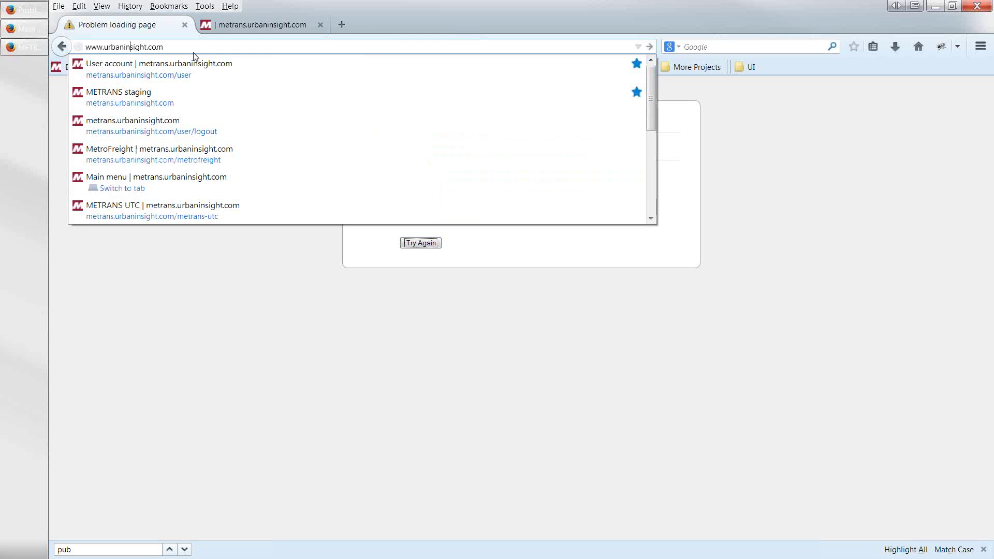
{"action": "key", "text": "Return"}
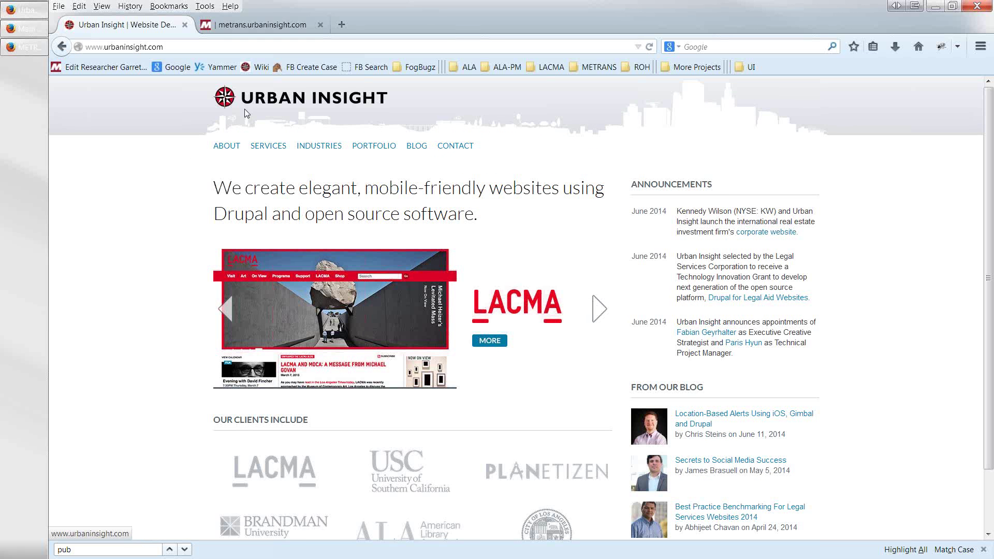
{"action": "left_click", "coordinate": [62, 47]}
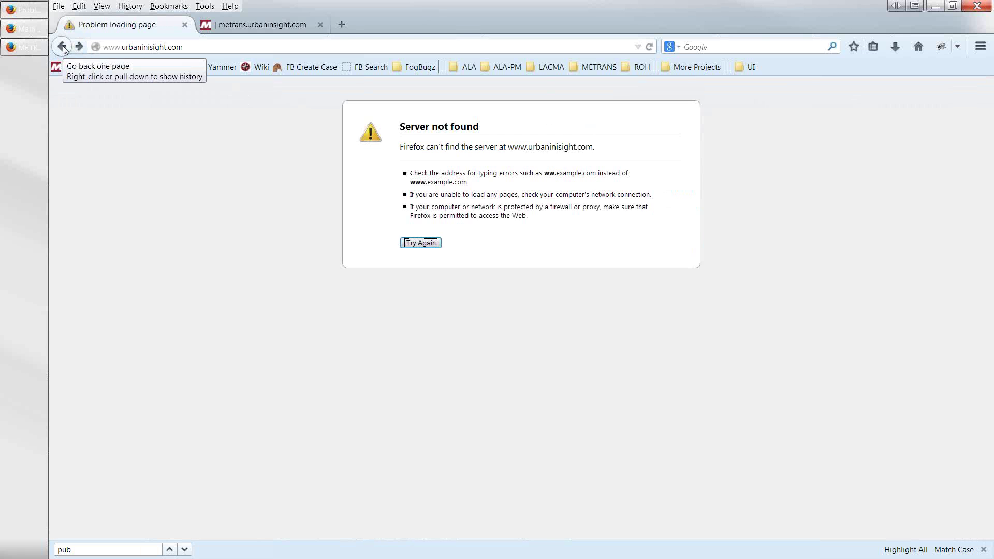
{"action": "left_click", "coordinate": [63, 47]}
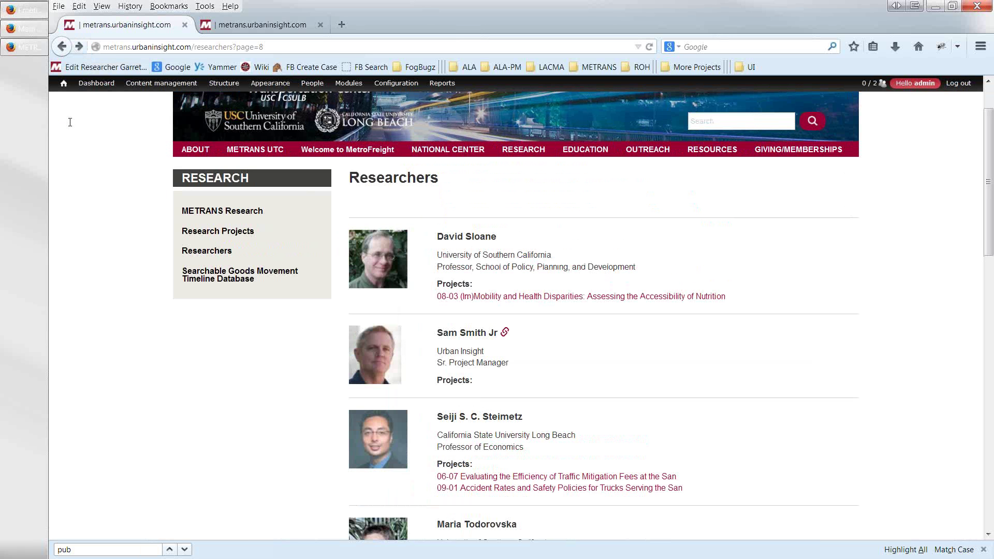
- Visit RESEARCH > Research Projects, then reopen RESEARCH > Researchers at its first page
{"action": "mouse_move", "coordinate": [63, 83]}
{"action": "scroll", "coordinate": [455, 322], "scroll_direction": "down", "scroll_amount": 3}
{"action": "scroll", "coordinate": [456, 322], "scroll_direction": "up", "scroll_amount": 5}
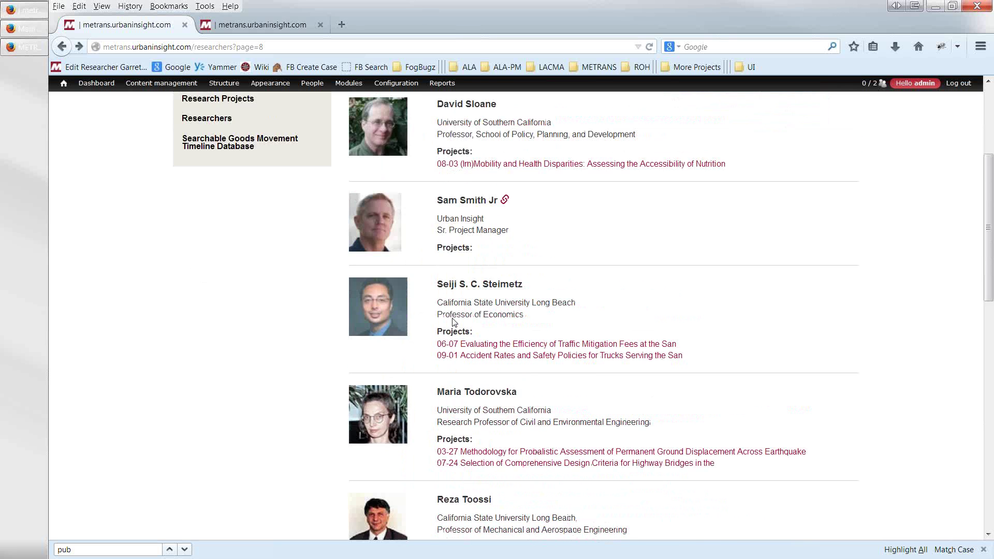
{"action": "mouse_move", "coordinate": [513, 217]}
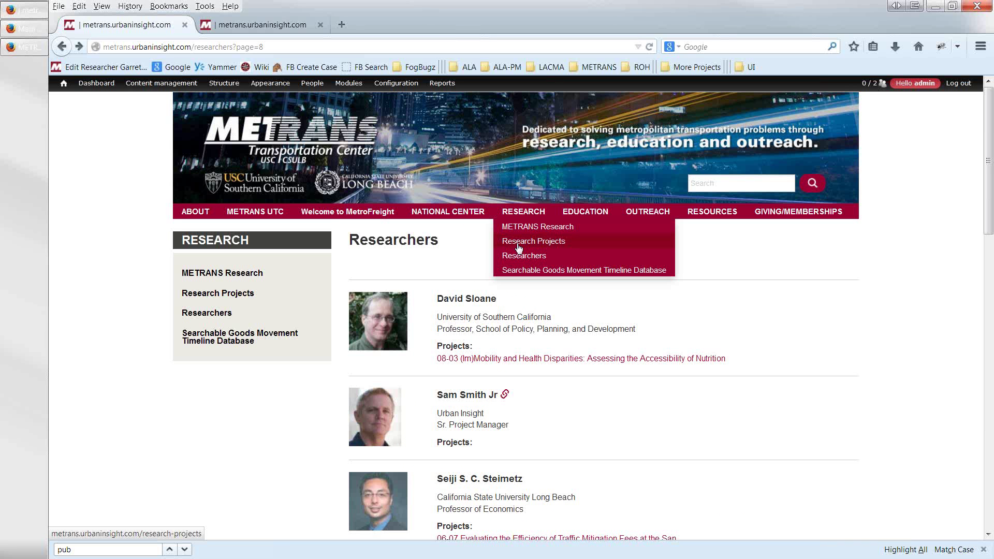
{"action": "left_click", "coordinate": [518, 249]}
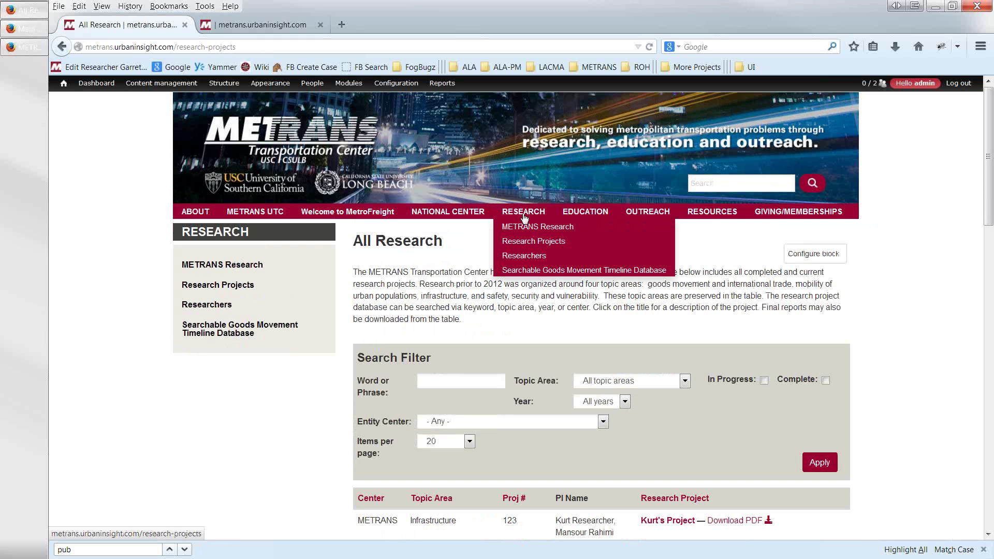
{"action": "left_click", "coordinate": [523, 257]}
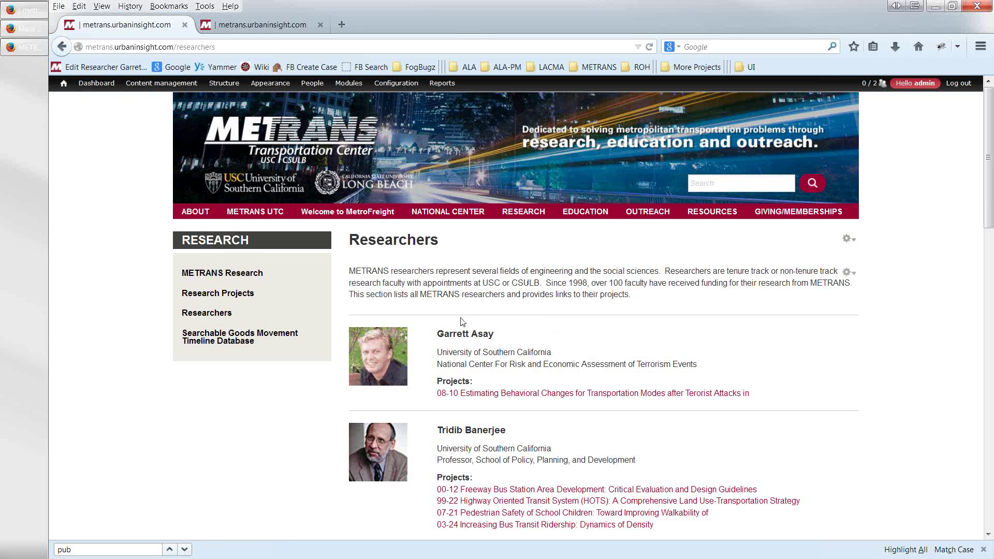
{"action": "scroll", "coordinate": [502, 446], "scroll_direction": "down", "scroll_amount": 10}
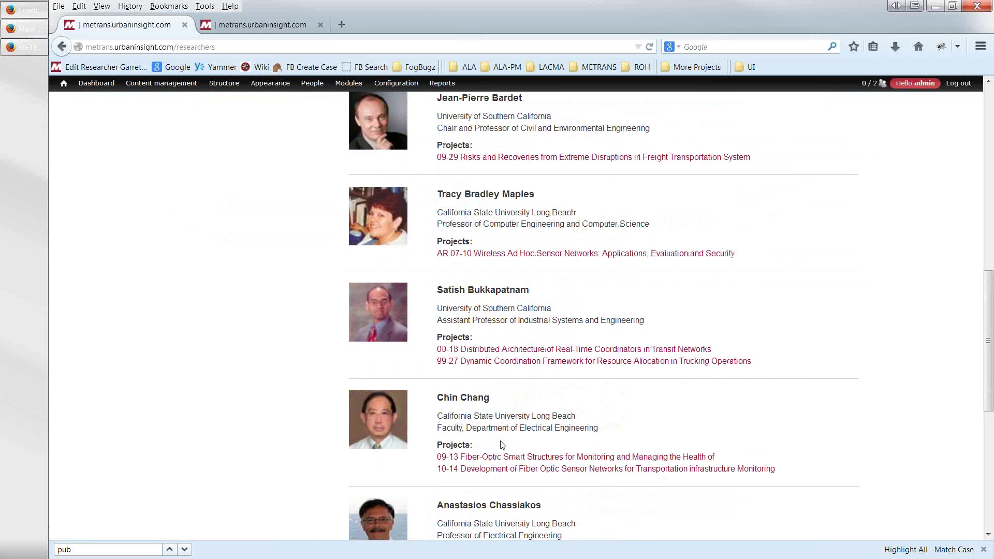
{"action": "scroll", "coordinate": [502, 445], "scroll_direction": "down", "scroll_amount": 7}
{"action": "scroll", "coordinate": [498, 438], "scroll_direction": "up", "scroll_amount": 1}
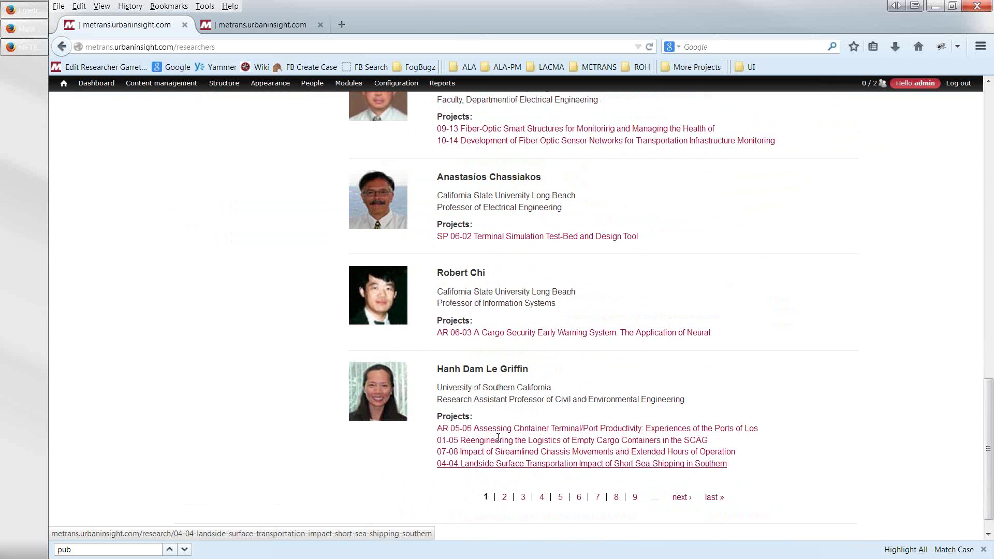
{"action": "scroll", "coordinate": [499, 438], "scroll_direction": "up", "scroll_amount": 15}
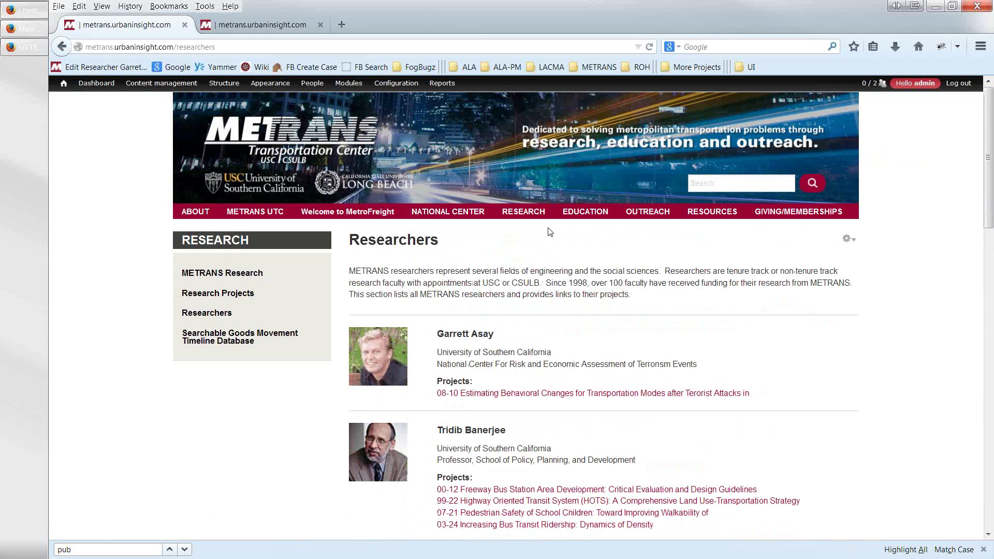
{"action": "mouse_move", "coordinate": [523, 213]}
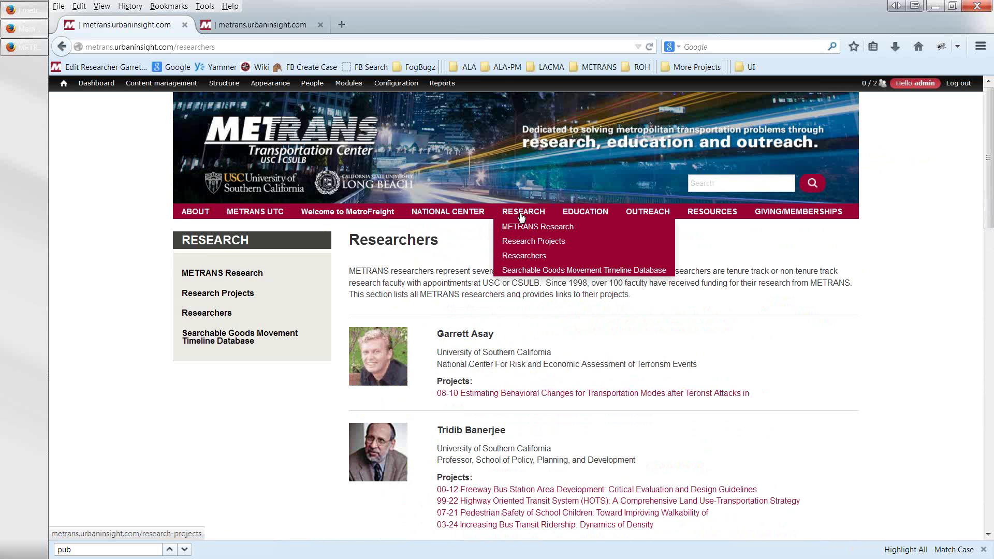
- Search Research Projects by the researcher's surname, leaving only project 11-20 on recession and truck traffic
{"action": "left_click", "coordinate": [515, 245]}
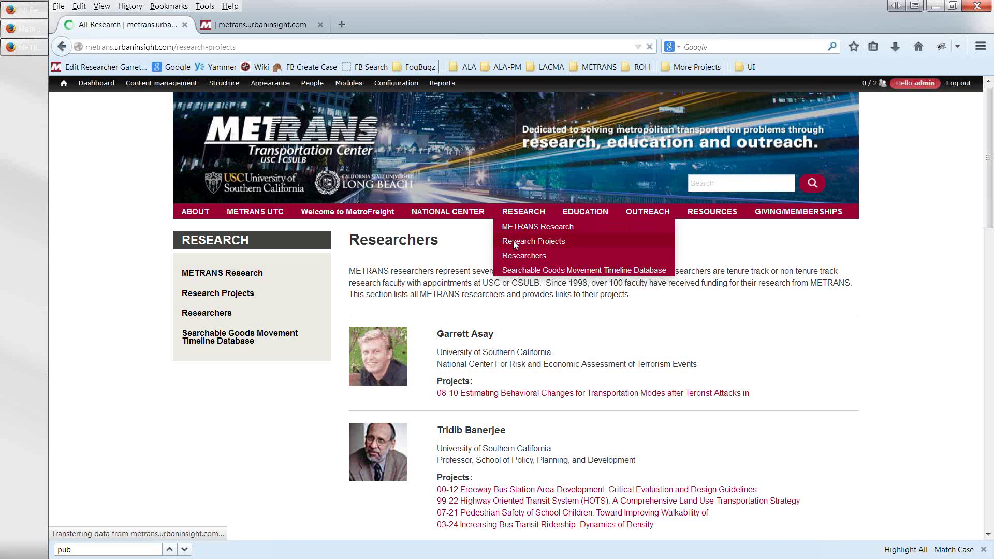
{"action": "scroll", "coordinate": [515, 248], "scroll_direction": "down", "scroll_amount": 4}
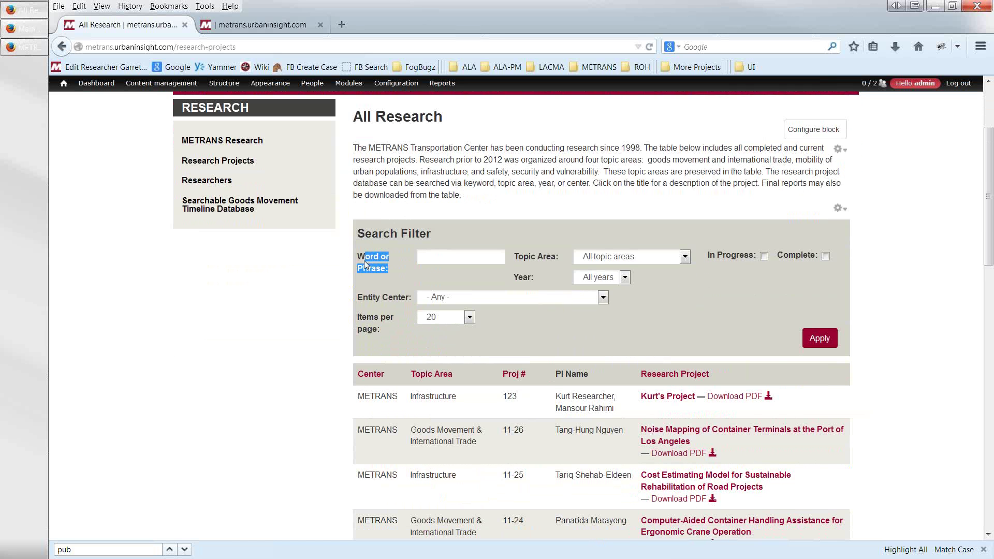
{"action": "left_click", "coordinate": [430, 258]}
{"action": "scroll", "coordinate": [632, 421], "scroll_direction": "down", "scroll_amount": 2}
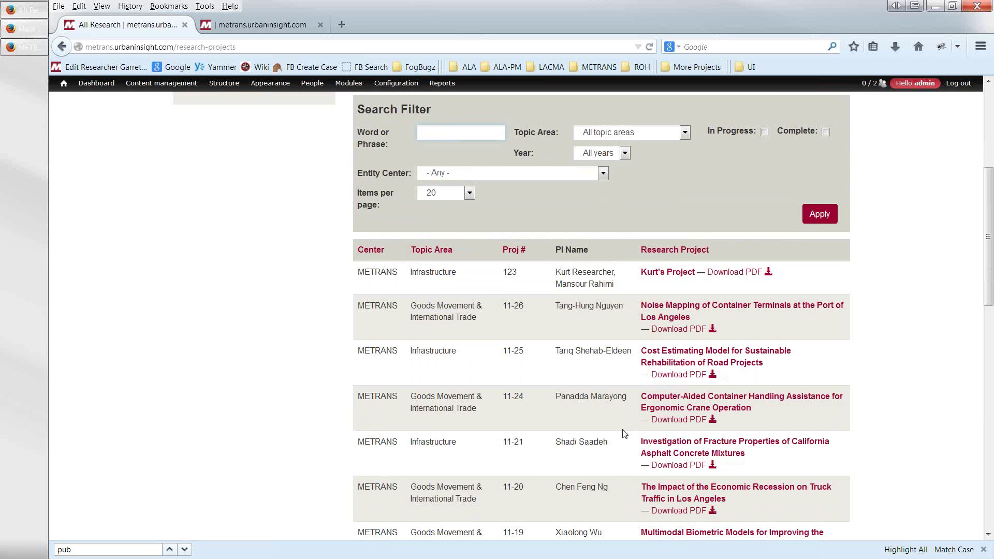
{"action": "scroll", "coordinate": [624, 430], "scroll_direction": "down", "scroll_amount": 1}
{"action": "scroll", "coordinate": [573, 390], "scroll_direction": "up", "scroll_amount": 3}
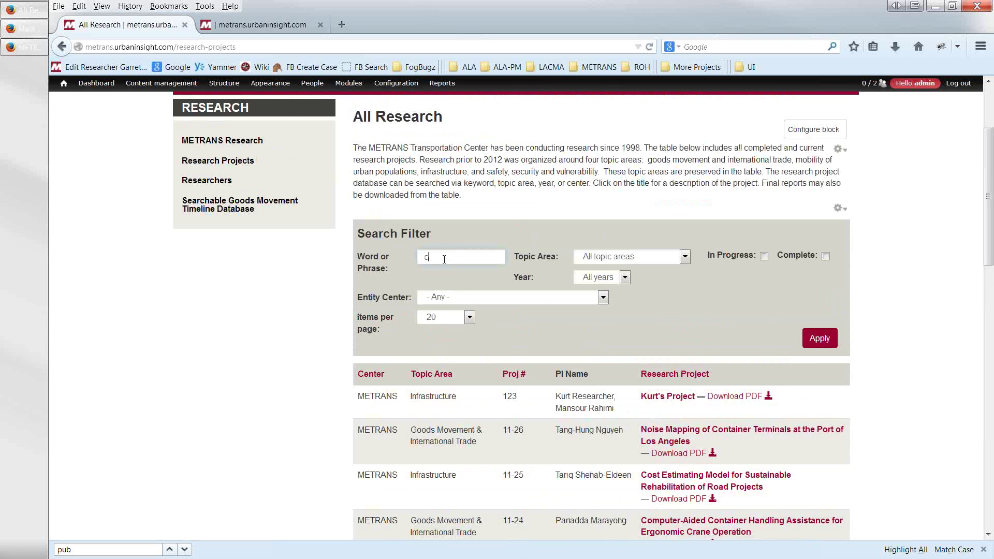
{"action": "type", "text": "hen"}
{"action": "left_click", "coordinate": [823, 340]}
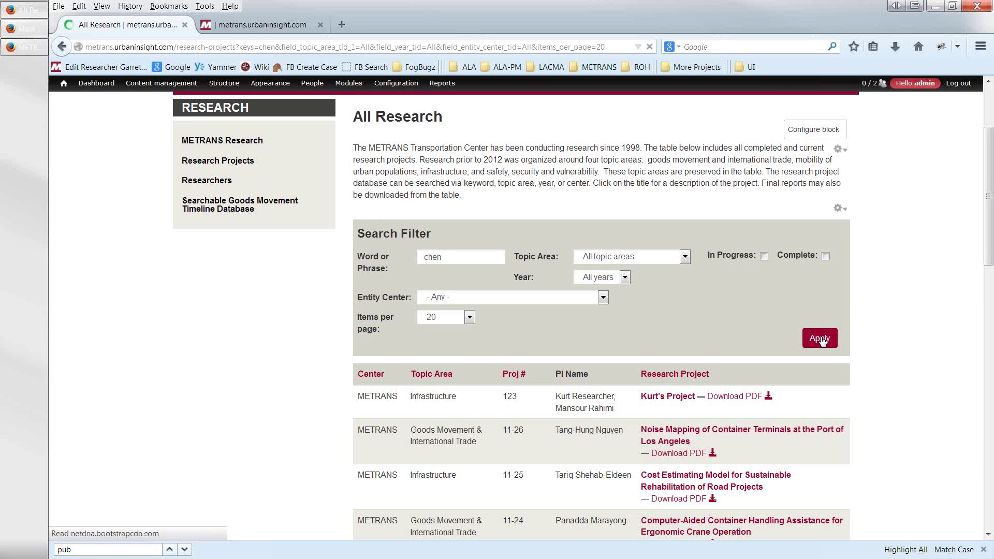
{"action": "scroll", "coordinate": [805, 372], "scroll_direction": "down", "scroll_amount": 3}
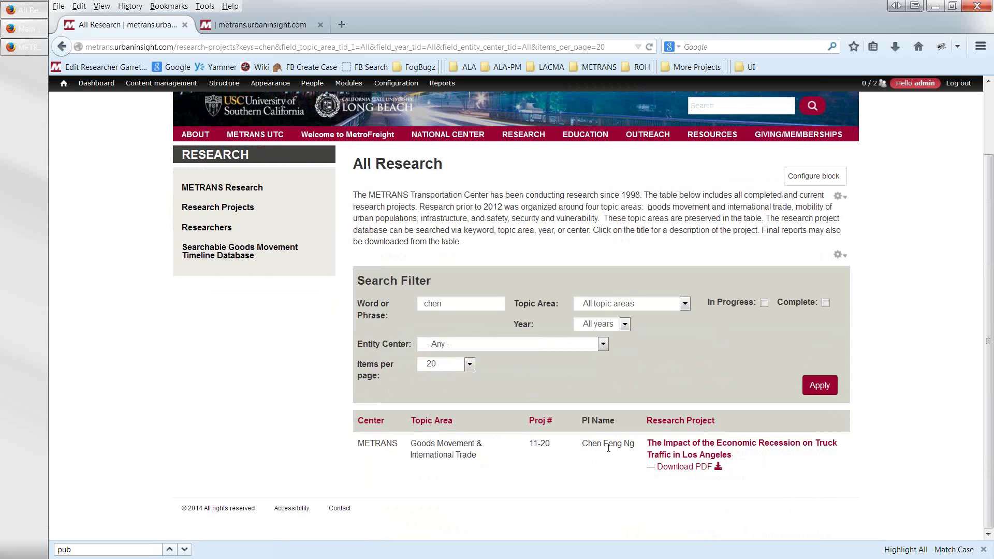
{"action": "left_click", "coordinate": [461, 305]}
{"action": "left_click_drag", "start_coordinate": [459, 306], "coordinate": [366, 291]}
{"action": "type", "text": "leslie"}
{"action": "key", "text": "Return"}
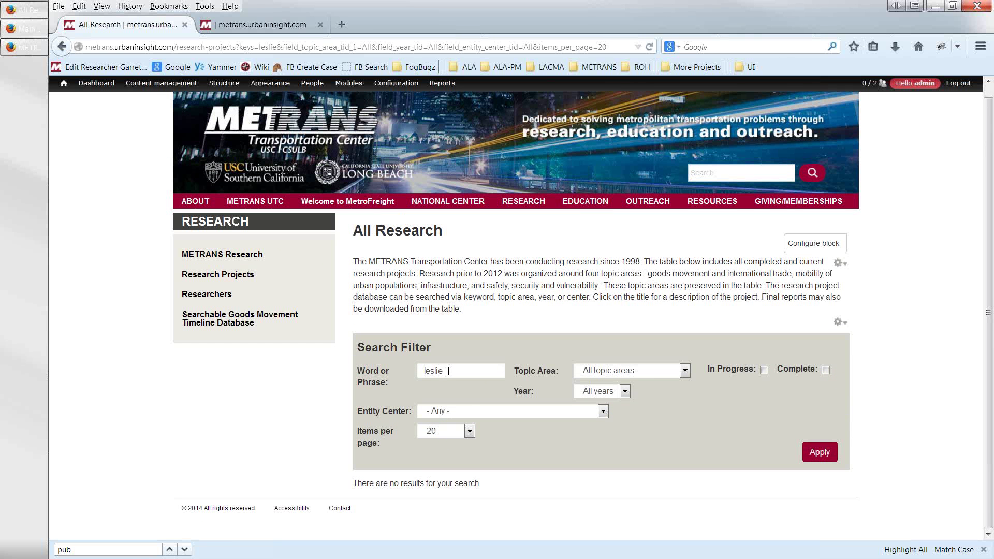
{"action": "left_click_drag", "start_coordinate": [448, 371], "coordinate": [413, 373]}
{"action": "left_click_drag", "start_coordinate": [448, 371], "coordinate": [416, 369]}
{"action": "type", "text": "thomas"}
{"action": "left_click", "coordinate": [817, 454]}
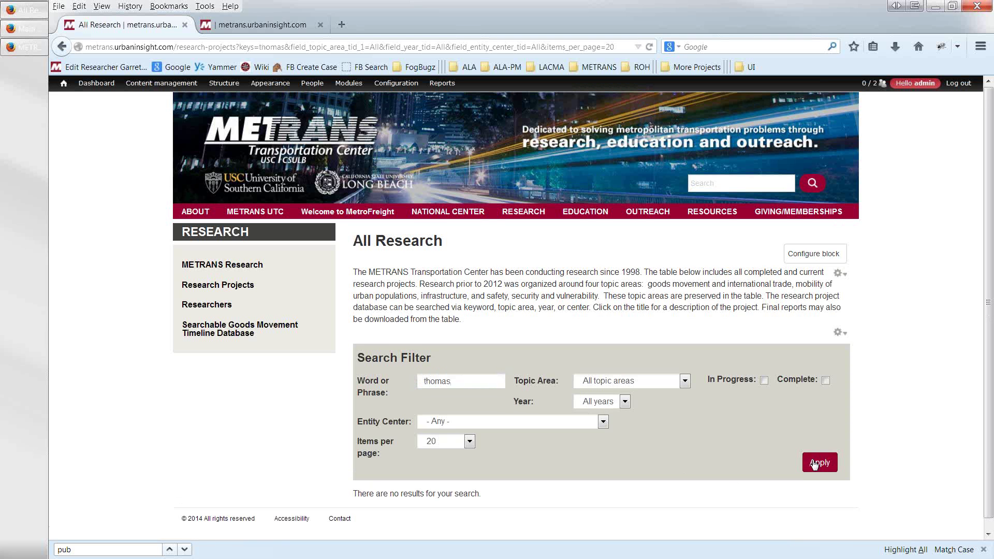
{"action": "scroll", "coordinate": [815, 464], "scroll_direction": "down", "scroll_amount": 1}
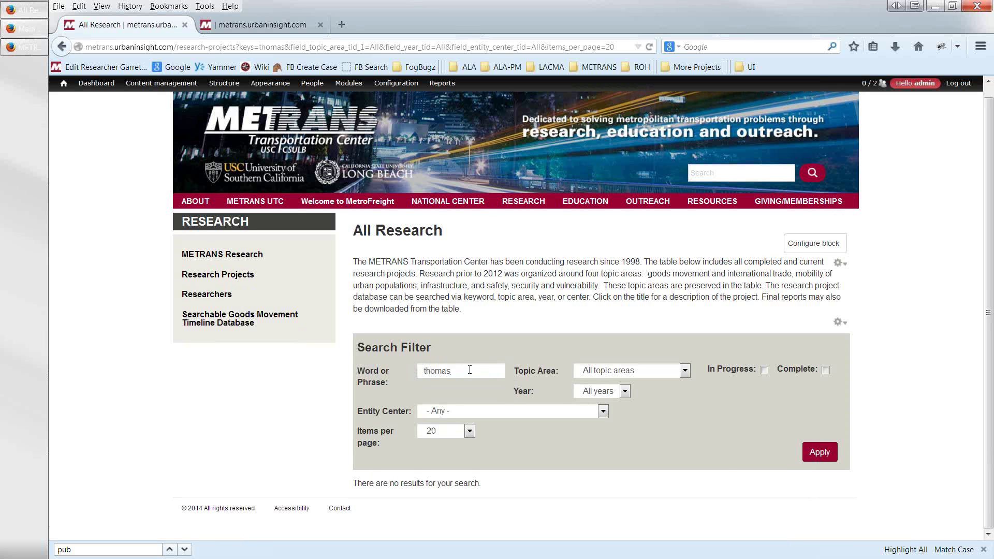
{"action": "left_click_drag", "start_coordinate": [451, 371], "coordinate": [379, 366]}
{"action": "type", "text": "to"}
{"action": "type", "text": "homas"}
{"action": "key", "text": "Return"}
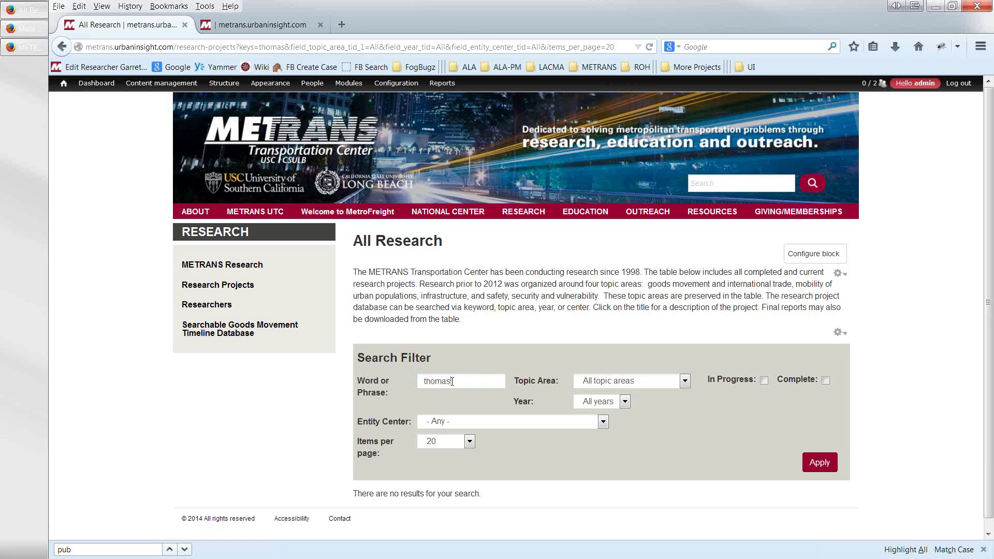
{"action": "left_click_drag", "start_coordinate": [452, 382], "coordinate": [410, 377]}
{"action": "type", "text": "tom"}
{"action": "left_click", "coordinate": [825, 471]}
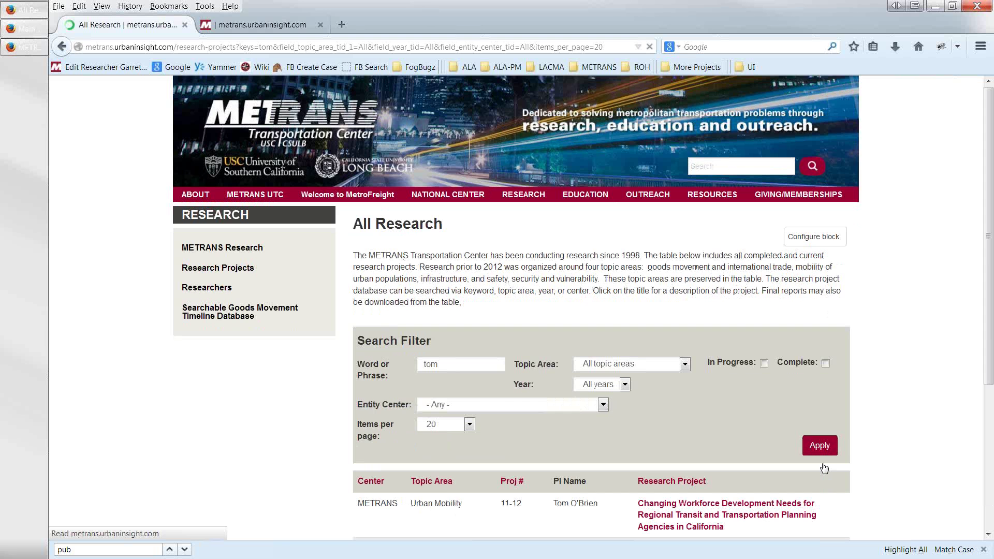
{"action": "scroll", "coordinate": [812, 468], "scroll_direction": "down", "scroll_amount": 3}
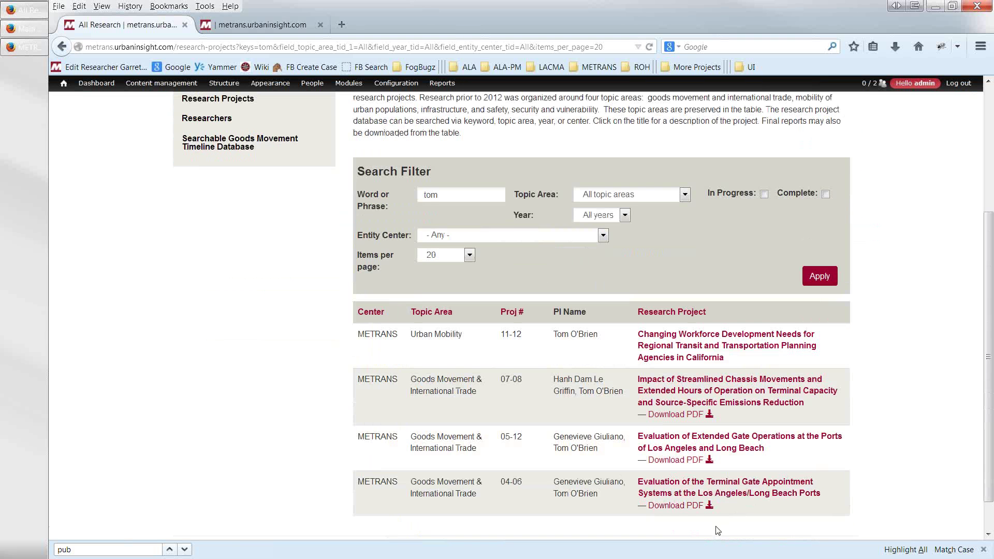
{"action": "scroll", "coordinate": [715, 532], "scroll_direction": "down", "scroll_amount": 1}
{"action": "scroll", "coordinate": [714, 532], "scroll_direction": "down", "scroll_amount": 1}
{"action": "scroll", "coordinate": [650, 510], "scroll_direction": "up", "scroll_amount": 3}
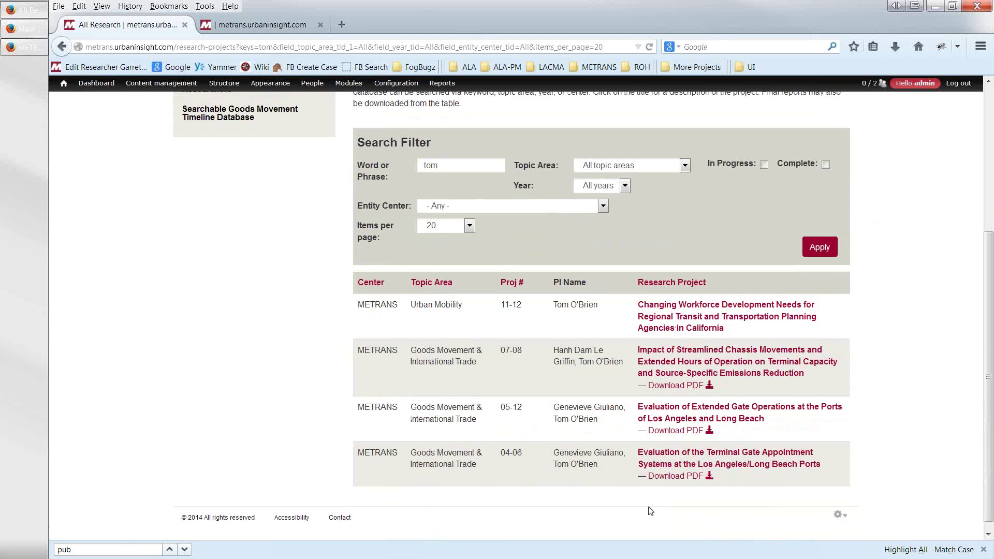
{"action": "scroll", "coordinate": [530, 449], "scroll_direction": "up", "scroll_amount": 2}
{"action": "scroll", "coordinate": [531, 448], "scroll_direction": "down", "scroll_amount": 3}
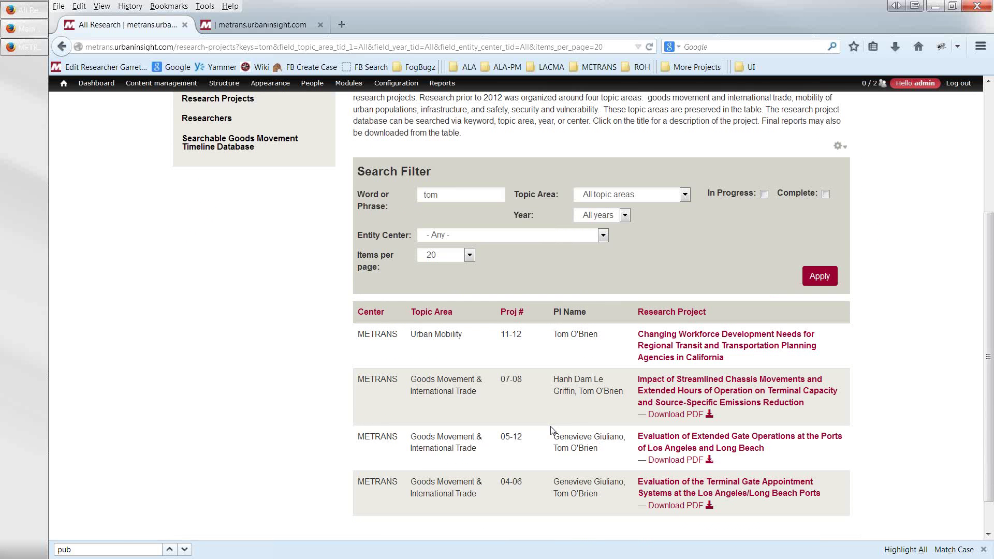
{"action": "left_click_drag", "start_coordinate": [592, 438], "coordinate": [555, 437]}
{"action": "key", "text": "ctrl+c"}
{"action": "scroll", "coordinate": [481, 360], "scroll_direction": "up", "scroll_amount": 5}
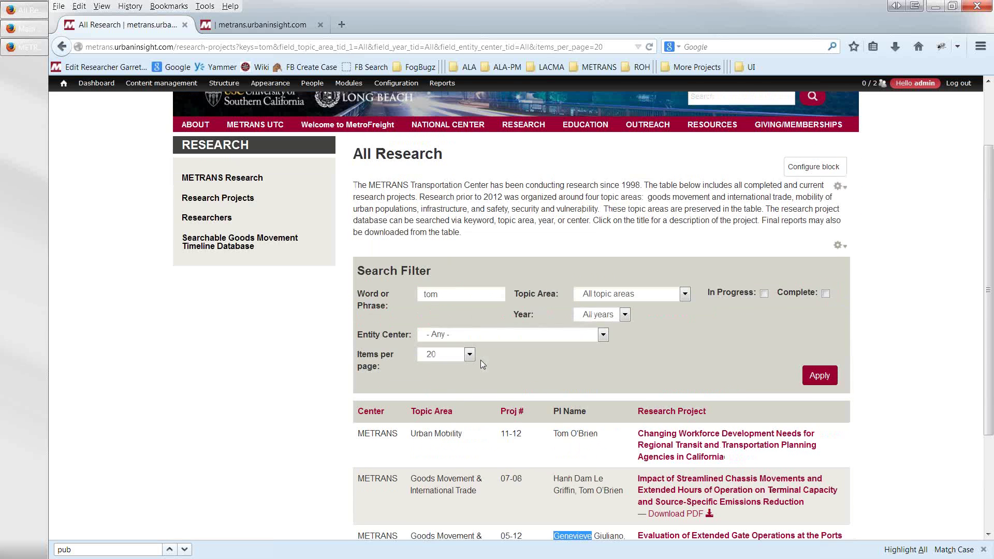
{"action": "left_click_drag", "start_coordinate": [435, 320], "coordinate": [397, 324]}
{"action": "key", "text": "ctrl+v"}
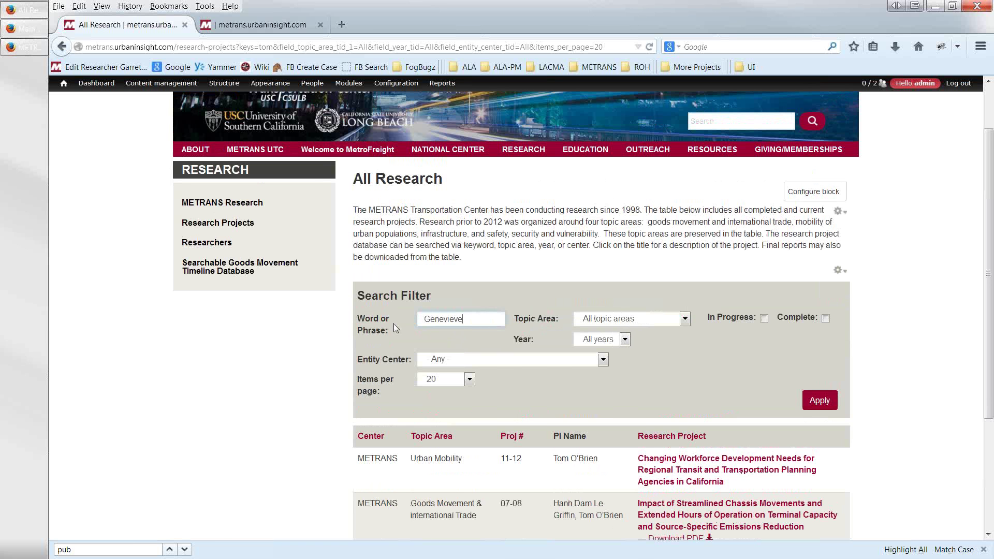
{"action": "key", "text": "Return"}
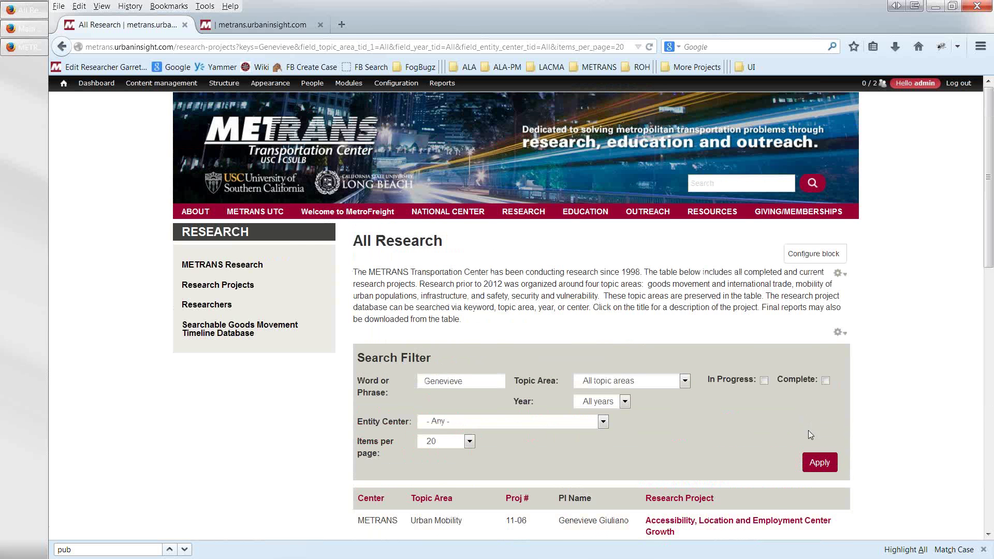
{"action": "left_click", "coordinate": [811, 464]}
{"action": "scroll", "coordinate": [810, 465], "scroll_direction": "down", "scroll_amount": 7}
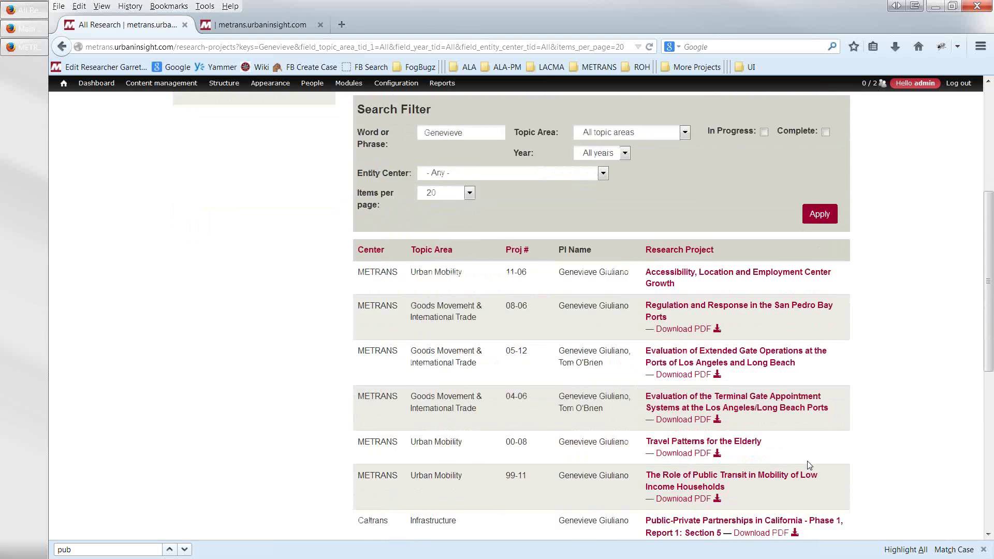
{"action": "scroll", "coordinate": [809, 465], "scroll_direction": "down", "scroll_amount": 5}
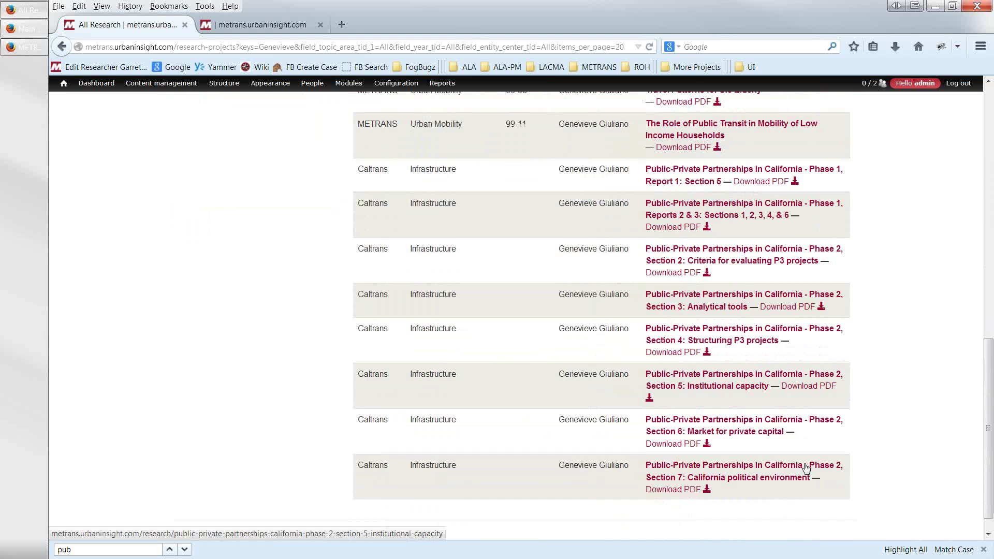
{"action": "scroll", "coordinate": [809, 452], "scroll_direction": "up", "scroll_amount": 12}
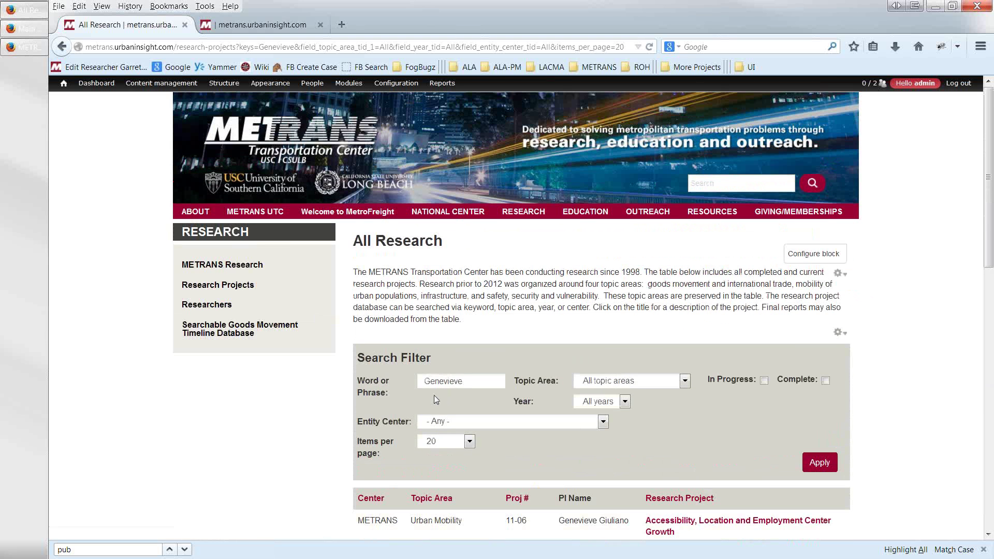
{"action": "left_click_drag", "start_coordinate": [440, 382], "coordinate": [495, 383]}
{"action": "key", "text": "BackSpace"}
{"action": "key", "text": "Return"}
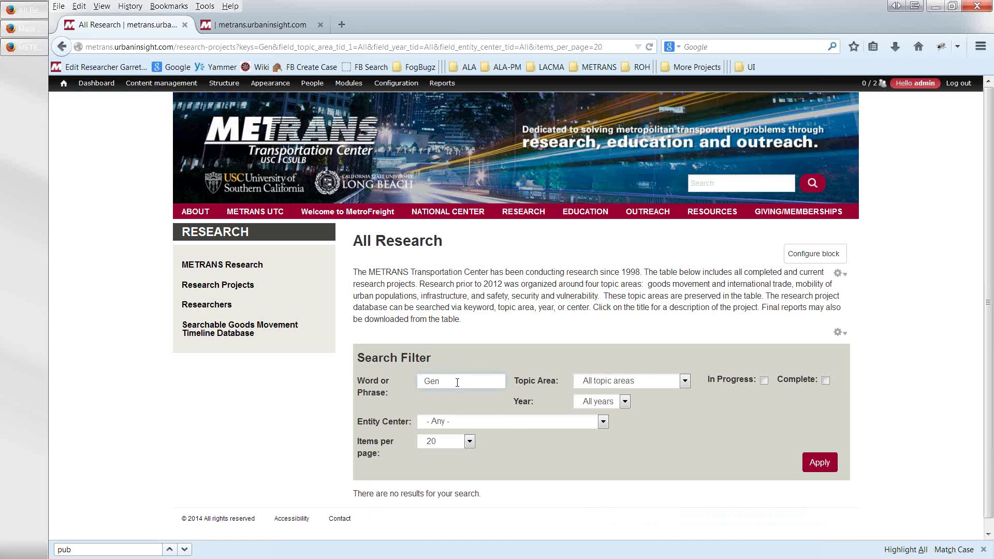
{"action": "key", "text": "BackSpace"}
{"action": "key", "text": "BackSpace"}
{"action": "key", "text": "BackSpace"}
{"action": "type", "text": "tom"}
{"action": "left_click", "coordinate": [819, 466]}
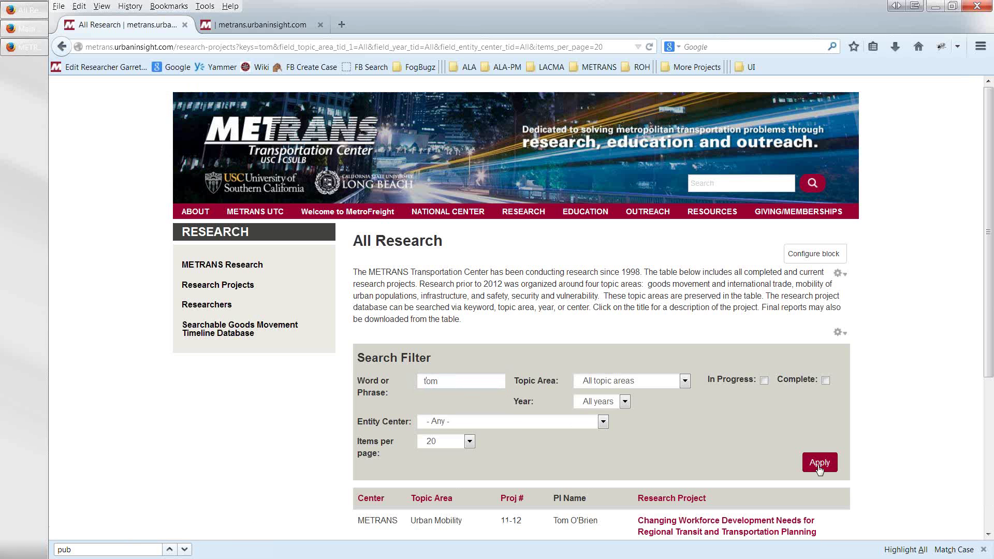
{"action": "scroll", "coordinate": [591, 528], "scroll_direction": "down", "scroll_amount": 4}
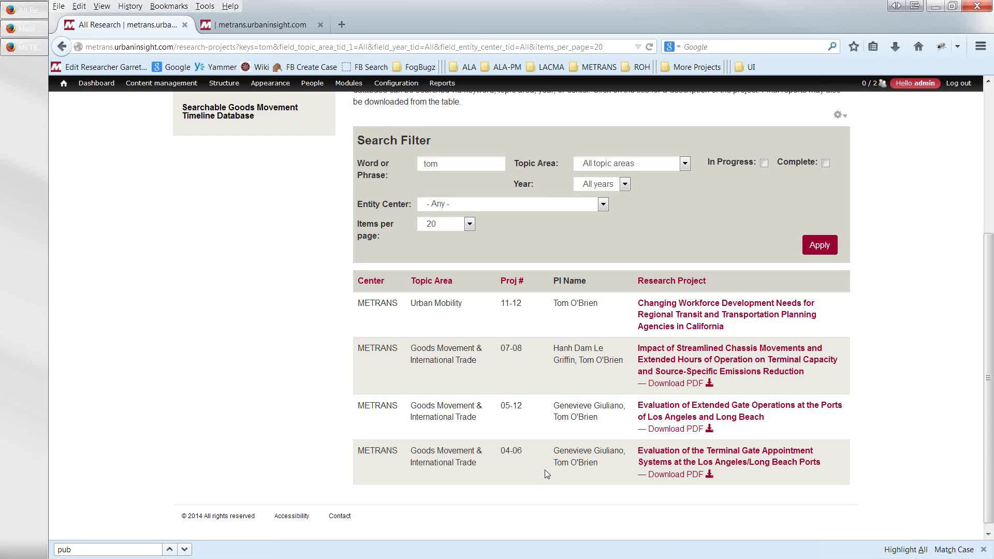
{"action": "scroll", "coordinate": [545, 470], "scroll_direction": "up", "scroll_amount": 5}
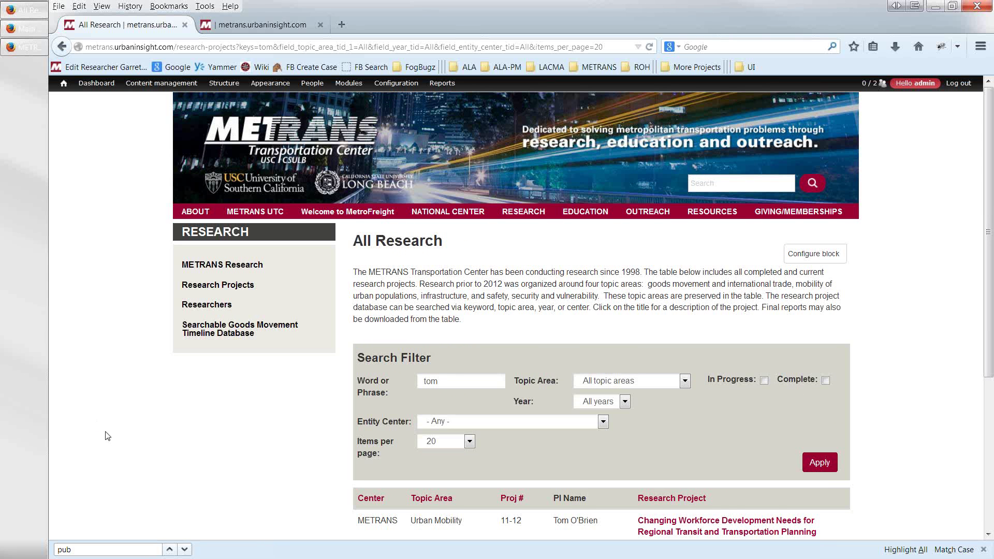
{"action": "scroll", "coordinate": [510, 513], "scroll_direction": "down", "scroll_amount": 3}
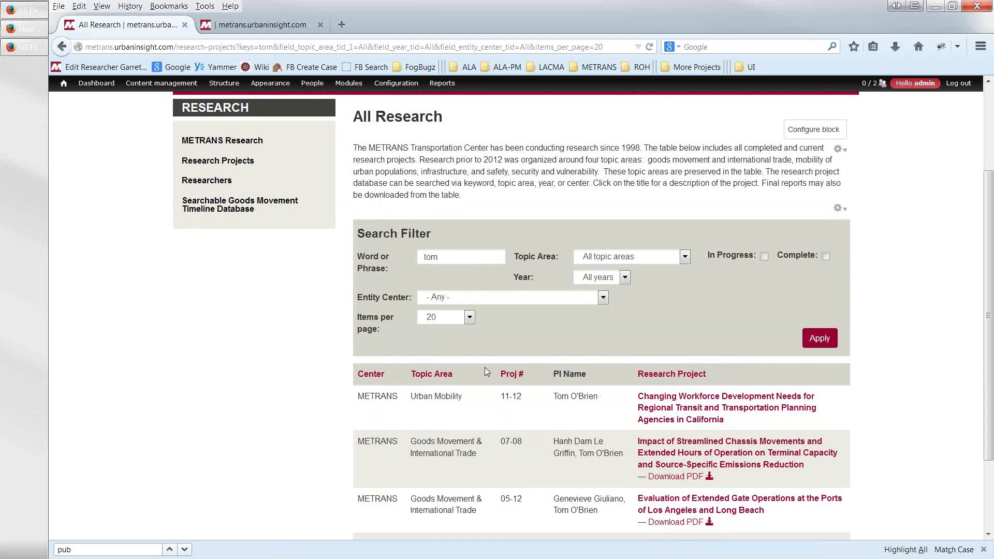
{"action": "scroll", "coordinate": [487, 375], "scroll_direction": "up", "scroll_amount": 3}
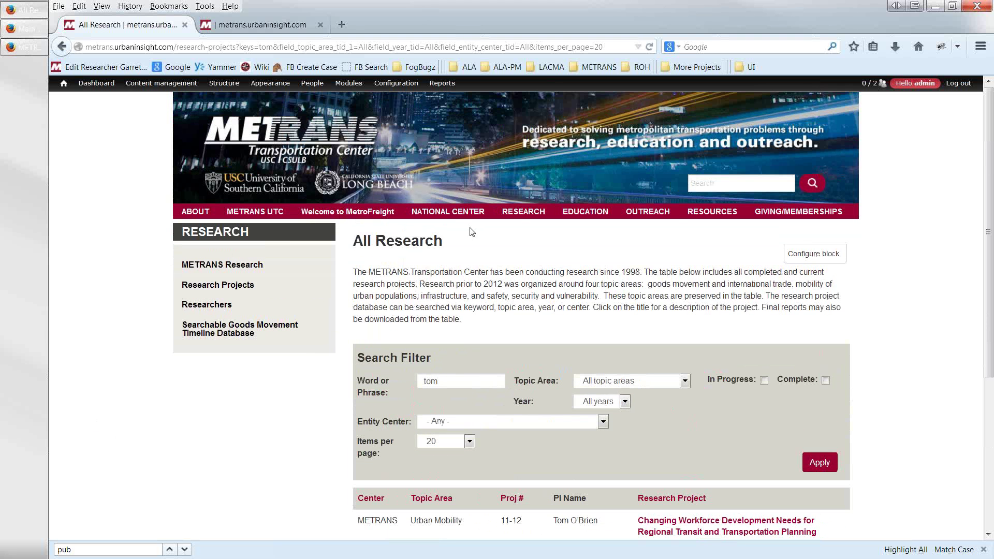
{"action": "mouse_move", "coordinate": [517, 223]}
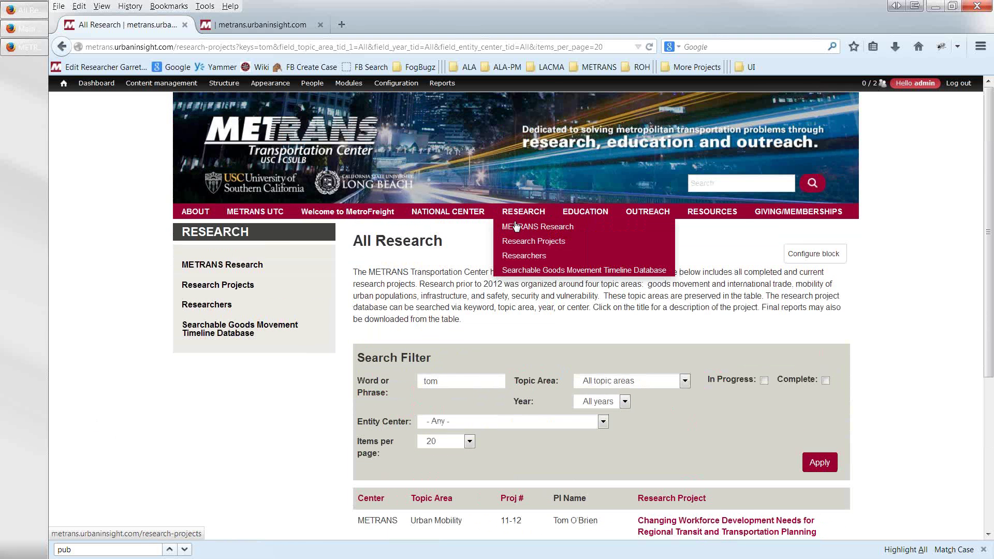
{"action": "scroll", "coordinate": [510, 401], "scroll_direction": "down", "scroll_amount": 3}
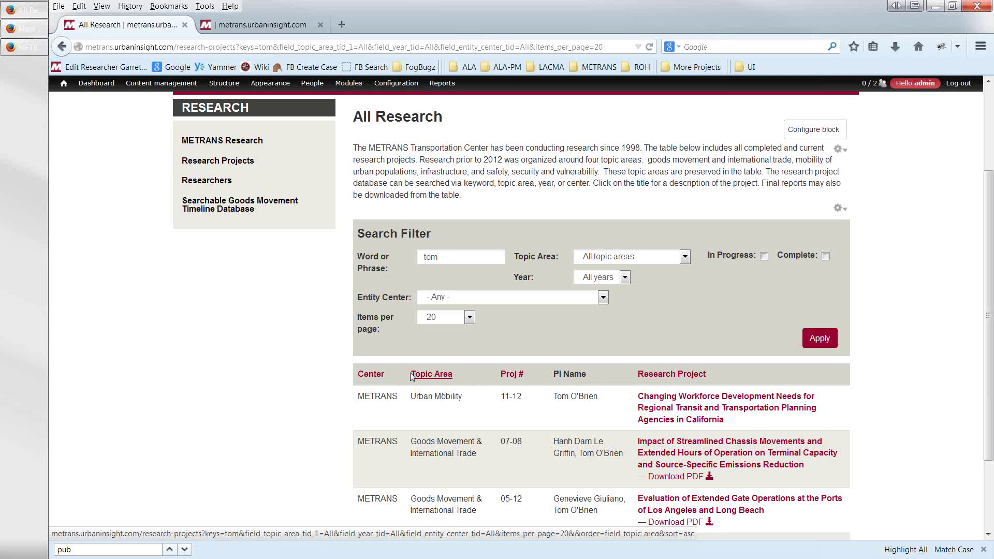
- Re-sort the filtered All Research results by Center, then Topic Area, then Research Project title
{"action": "left_click", "coordinate": [368, 378]}
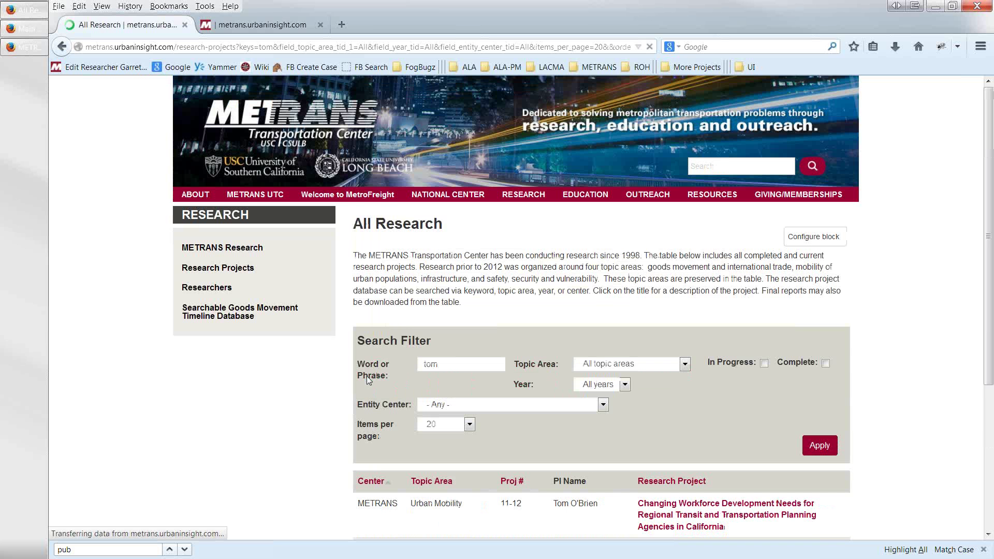
{"action": "scroll", "coordinate": [418, 328], "scroll_direction": "down", "scroll_amount": 4}
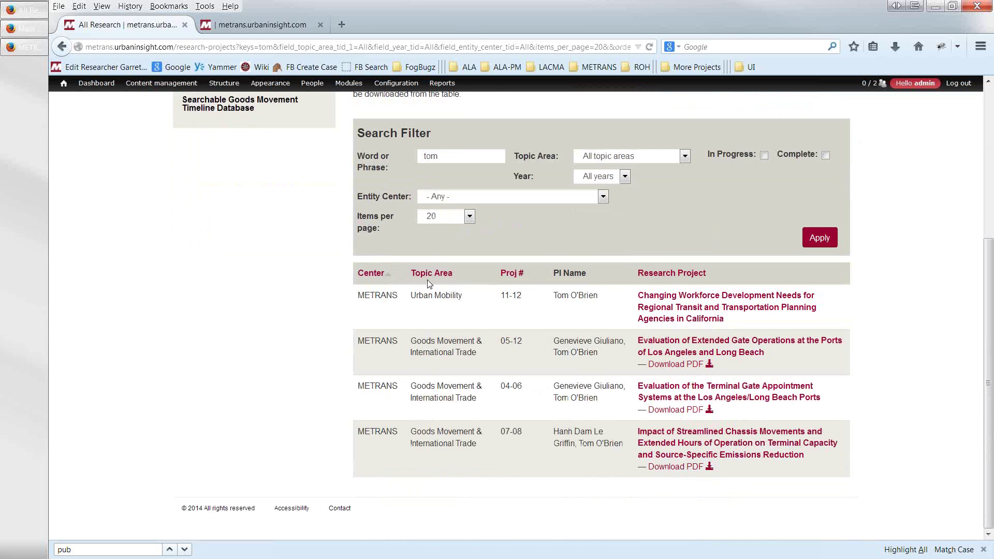
{"action": "left_click", "coordinate": [430, 273]}
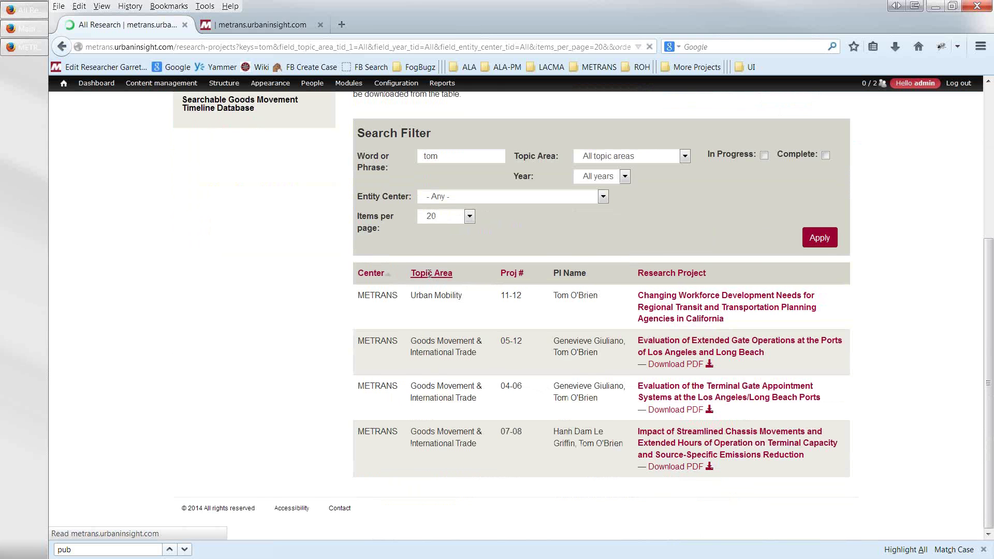
{"action": "scroll", "coordinate": [509, 280], "scroll_direction": "down", "scroll_amount": 5}
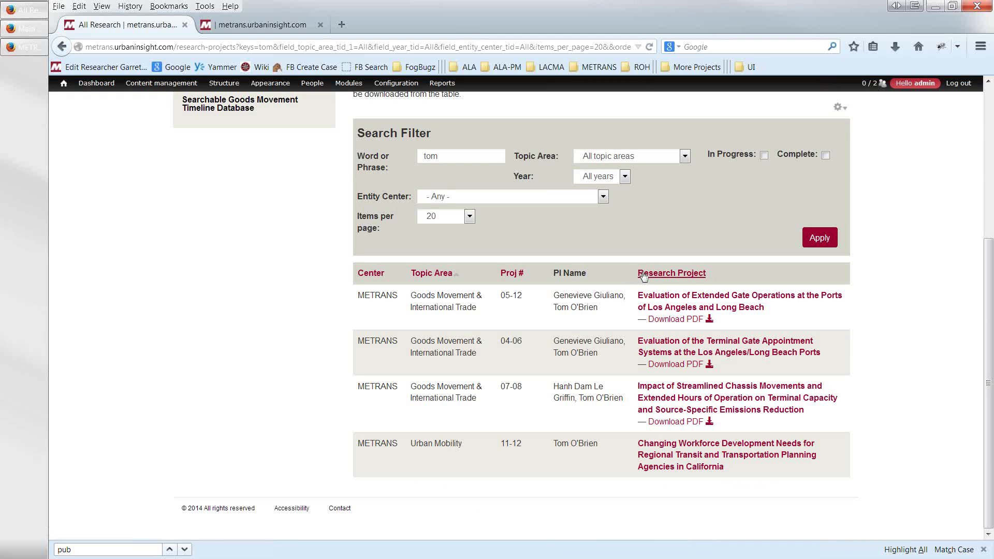
{"action": "left_click", "coordinate": [644, 277]}
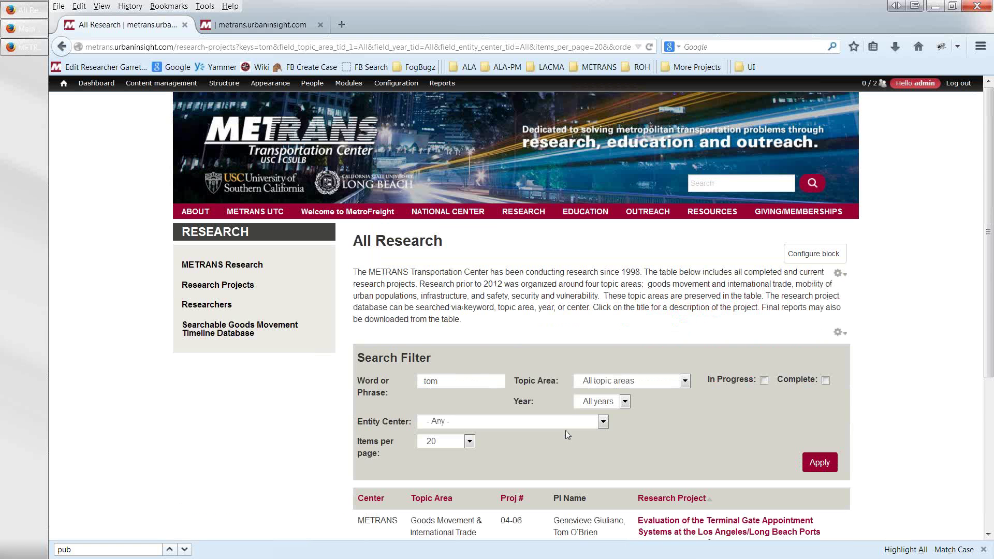
{"action": "scroll", "coordinate": [566, 430], "scroll_direction": "down", "scroll_amount": 2}
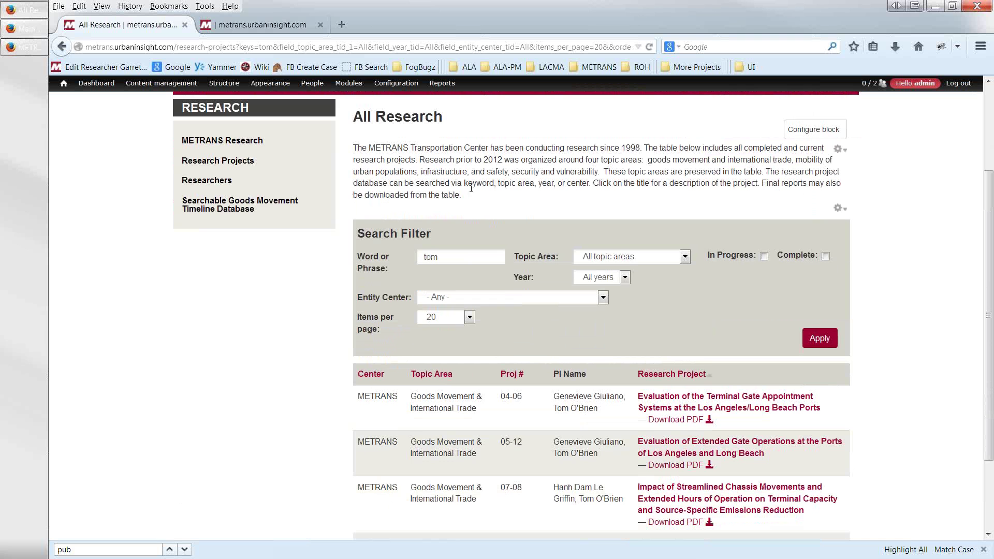
{"action": "mouse_move", "coordinate": [270, 91]}
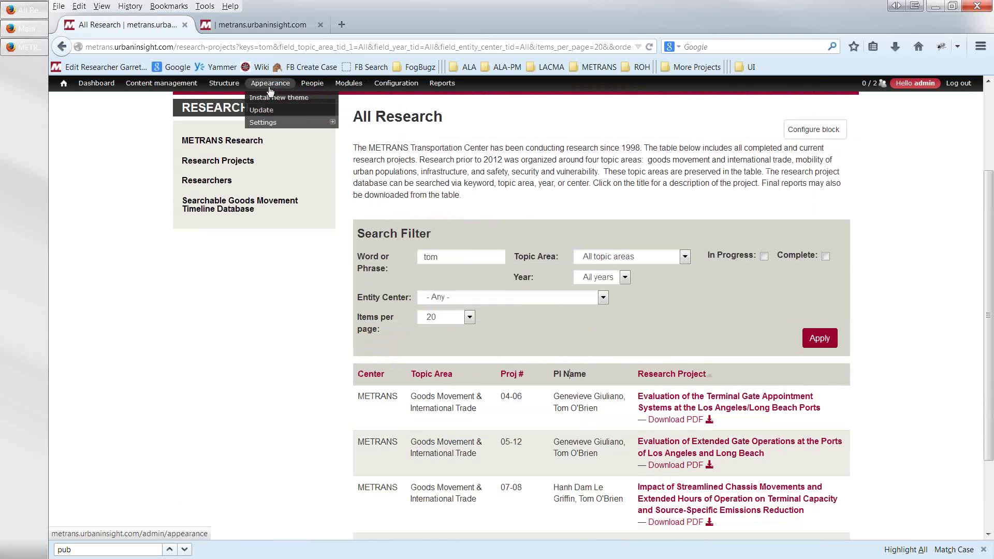
{"action": "mouse_move", "coordinate": [227, 89]}
{"action": "scroll", "coordinate": [487, 224], "scroll_direction": "up", "scroll_amount": 5}
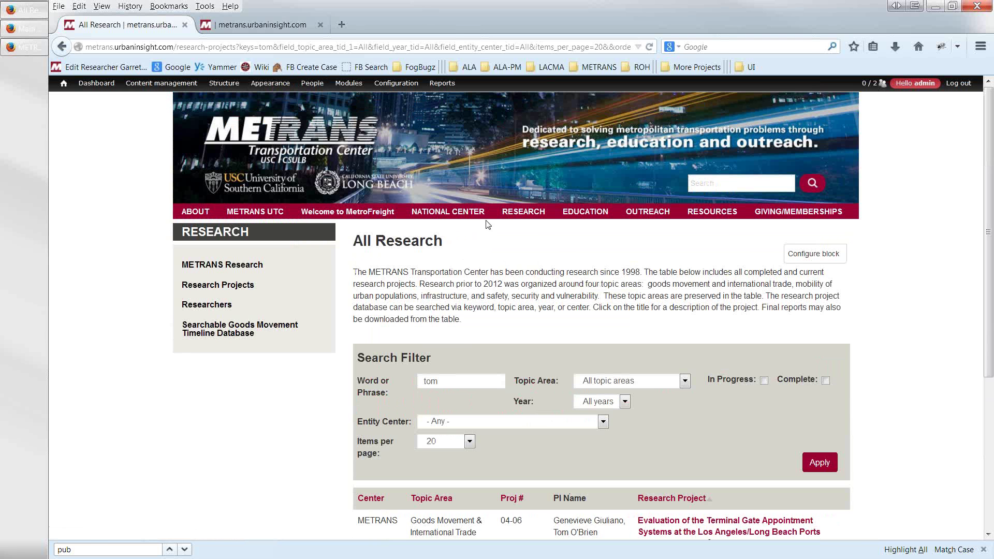
{"action": "mouse_move", "coordinate": [471, 213]}
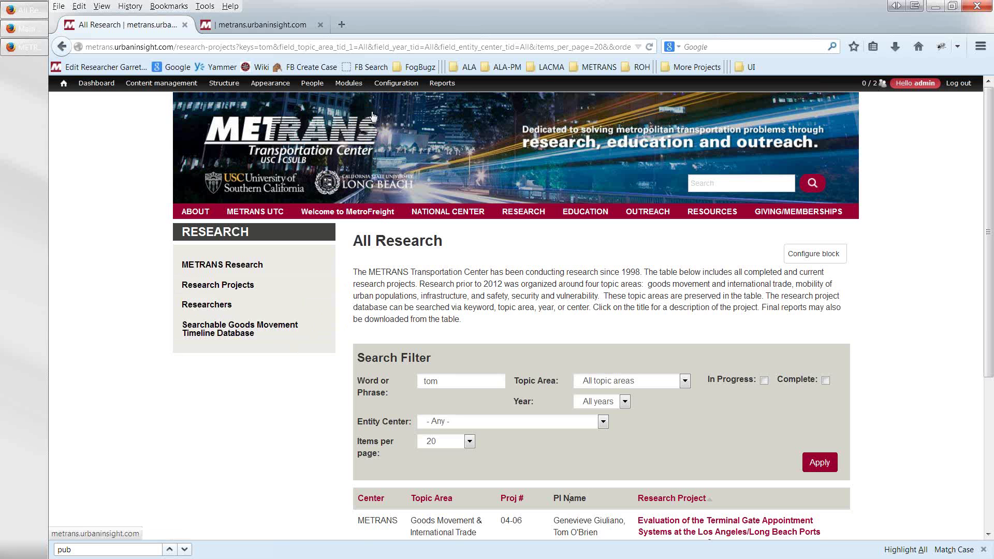
- Review the old 2011 NUF presentations page, close the Main menu admin window, and restore All Research
{"action": "left_click", "coordinate": [28, 15]}
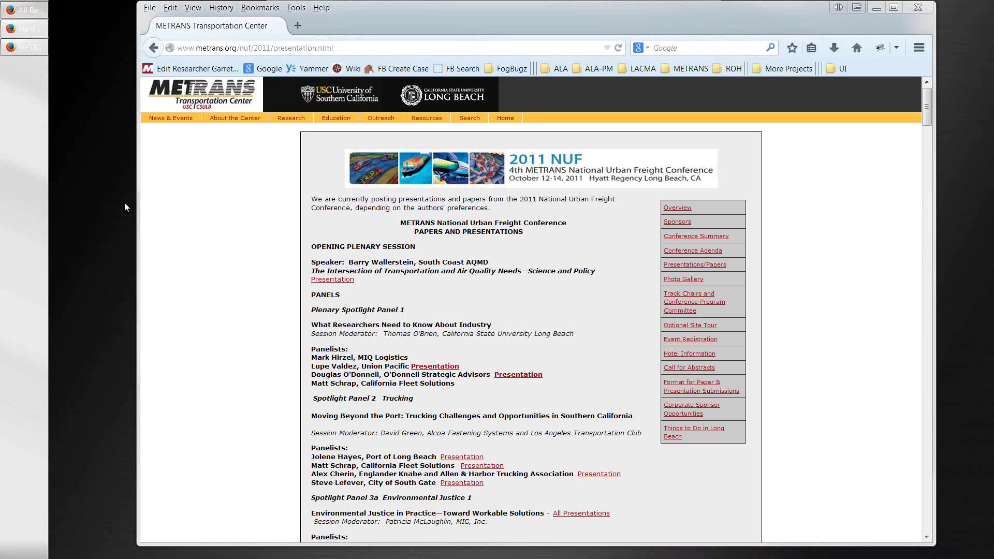
{"action": "scroll", "coordinate": [186, 284], "scroll_direction": "down", "scroll_amount": 3}
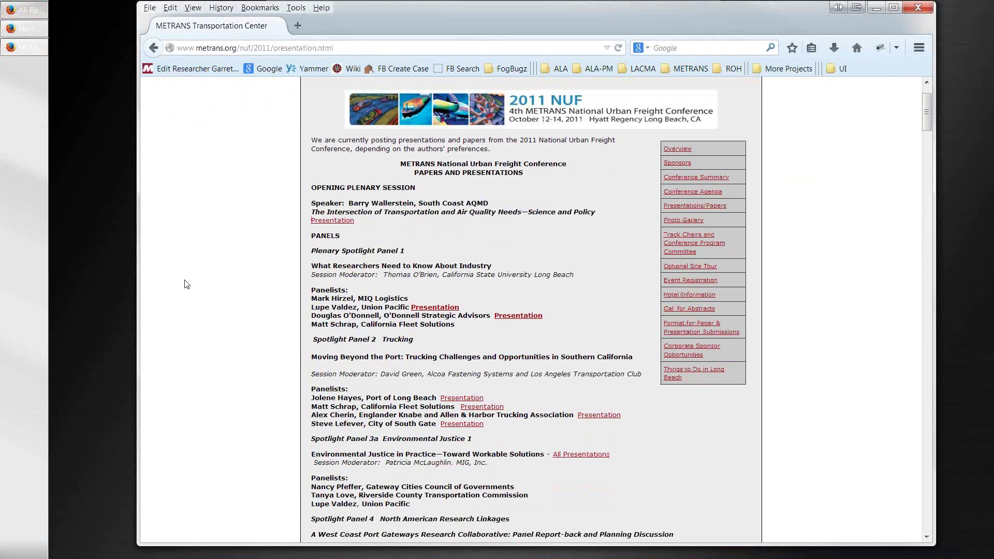
{"action": "scroll", "coordinate": [185, 283], "scroll_direction": "up", "scroll_amount": 3}
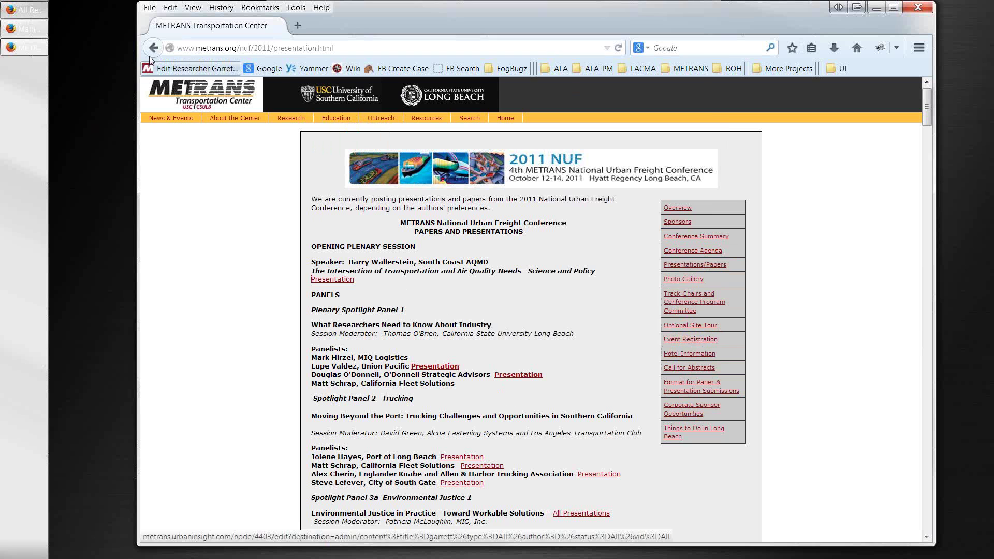
{"action": "left_click", "coordinate": [23, 29]}
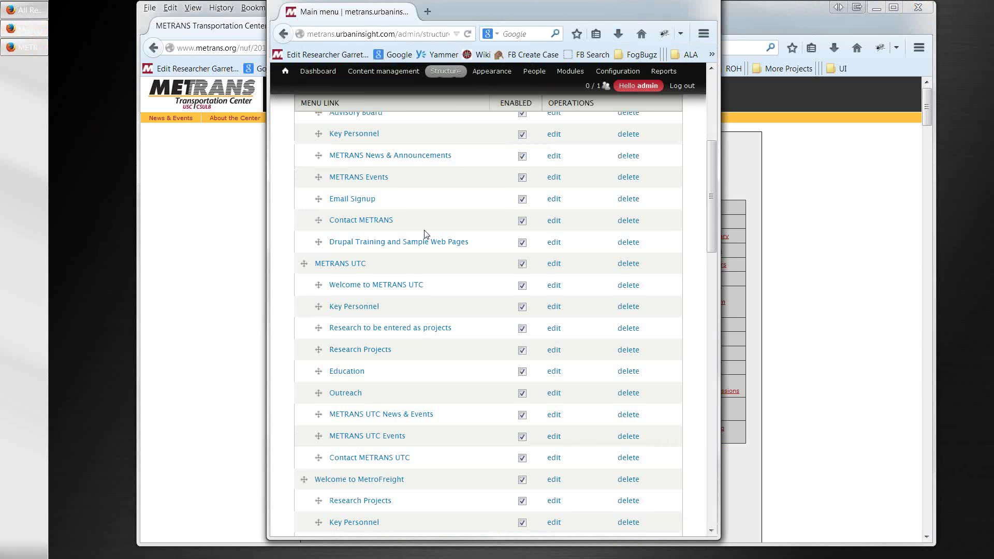
{"action": "left_click_drag", "start_coordinate": [654, 14], "coordinate": [647, 22]}
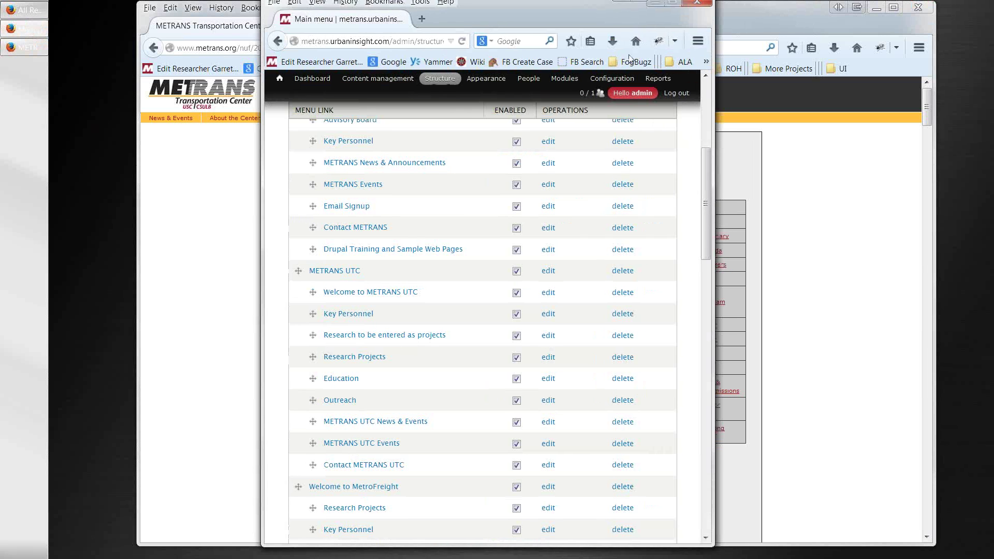
{"action": "left_click", "coordinate": [694, 7]}
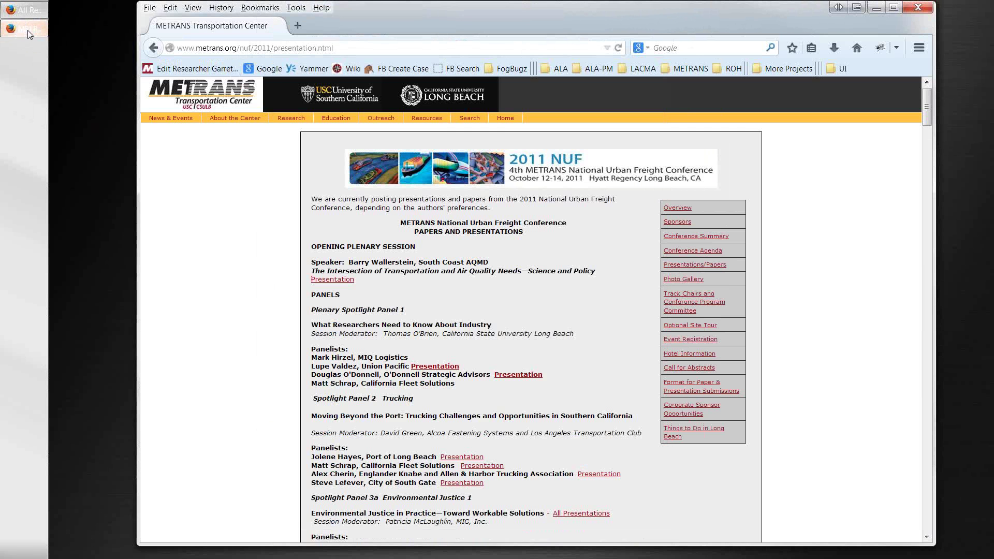
{"action": "left_click", "coordinate": [23, 10]}
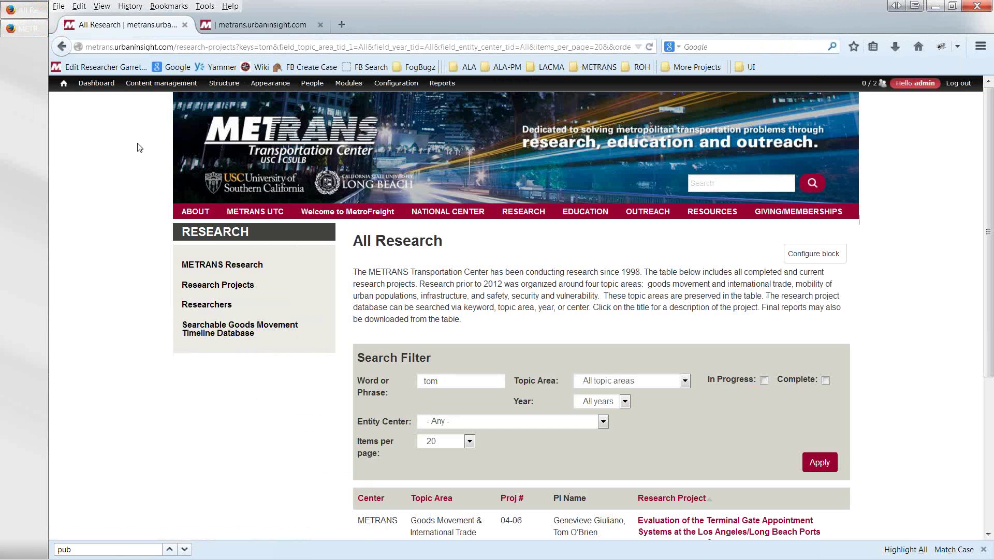
- Go to the admin Dashboard, glance at the Microsite menu link list, then return to the Microsites section
{"action": "mouse_move", "coordinate": [138, 88]}
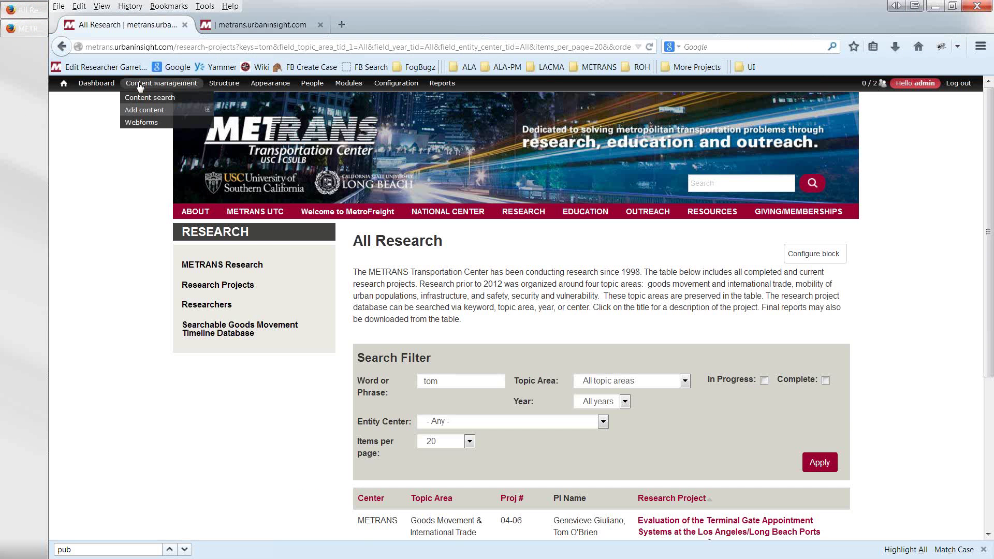
{"action": "left_click", "coordinate": [100, 86]}
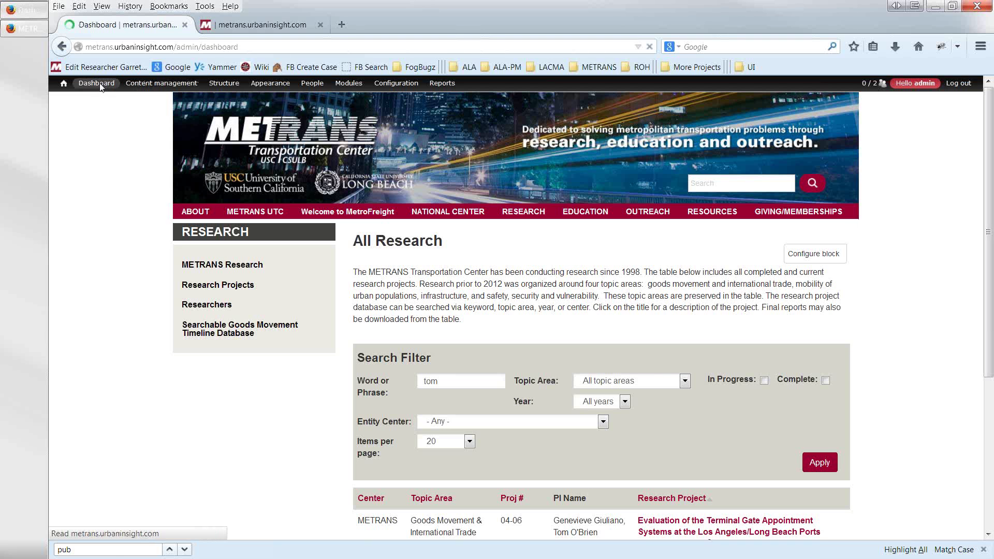
{"action": "scroll", "coordinate": [182, 348], "scroll_direction": "down", "scroll_amount": 4}
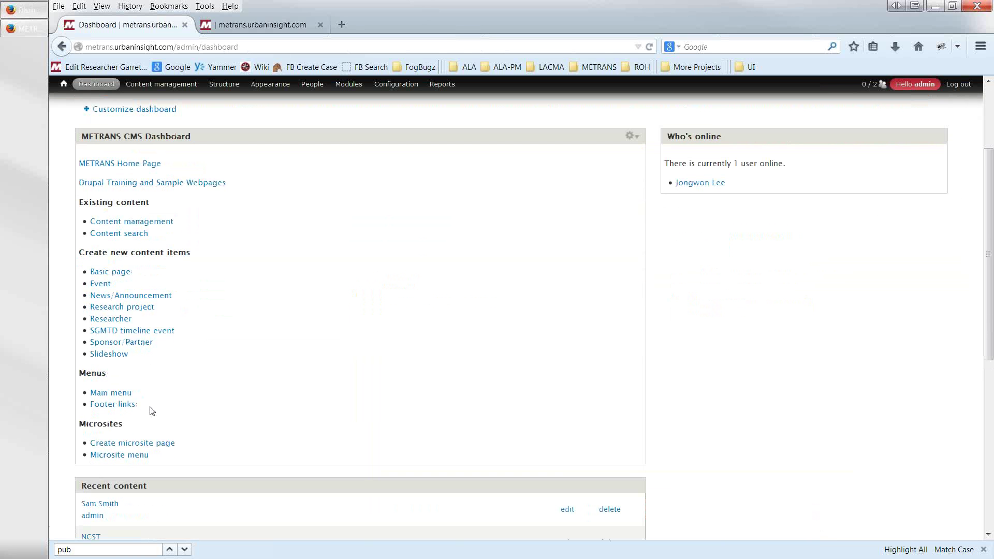
{"action": "left_click", "coordinate": [120, 457]}
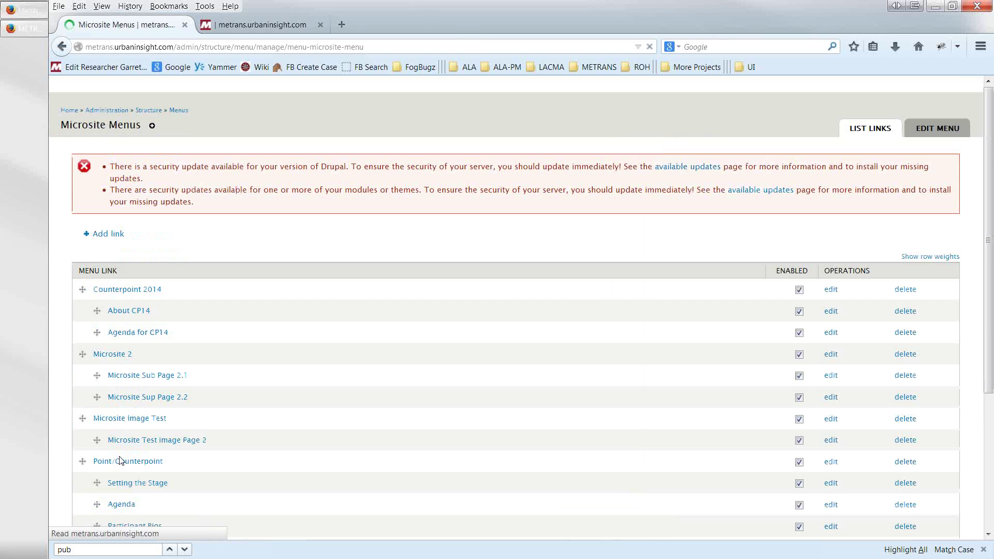
{"action": "left_click", "coordinate": [62, 46]}
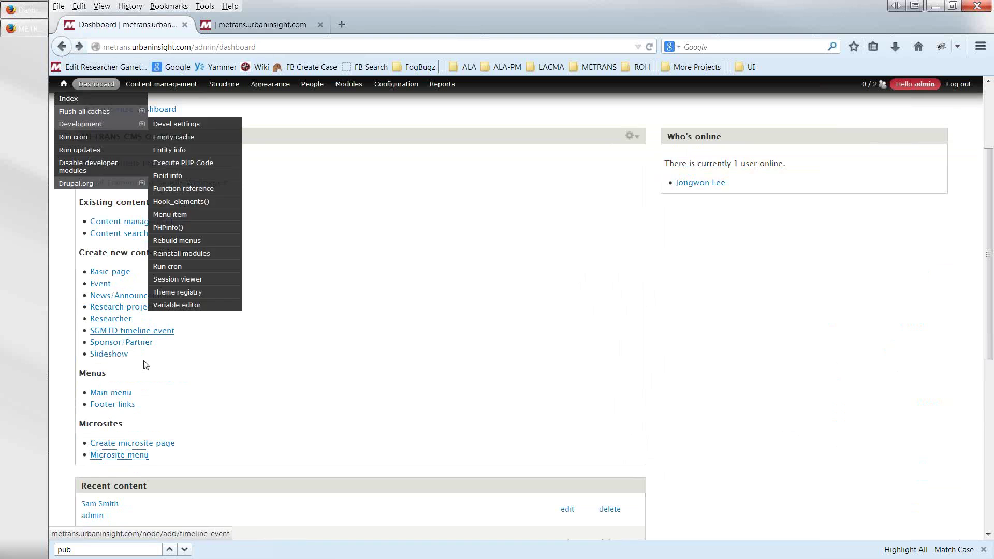
{"action": "scroll", "coordinate": [148, 426], "scroll_direction": "down", "scroll_amount": 3}
{"action": "scroll", "coordinate": [138, 404], "scroll_direction": "up", "scroll_amount": 3}
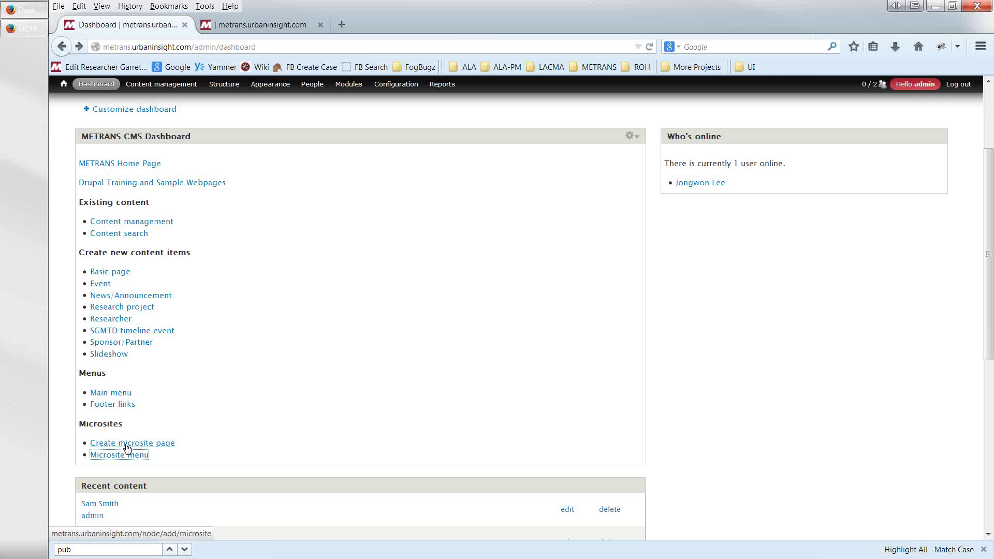
- Start a new microsite page after briefly checking the microsite training files folder
{"action": "left_click", "coordinate": [126, 444]}
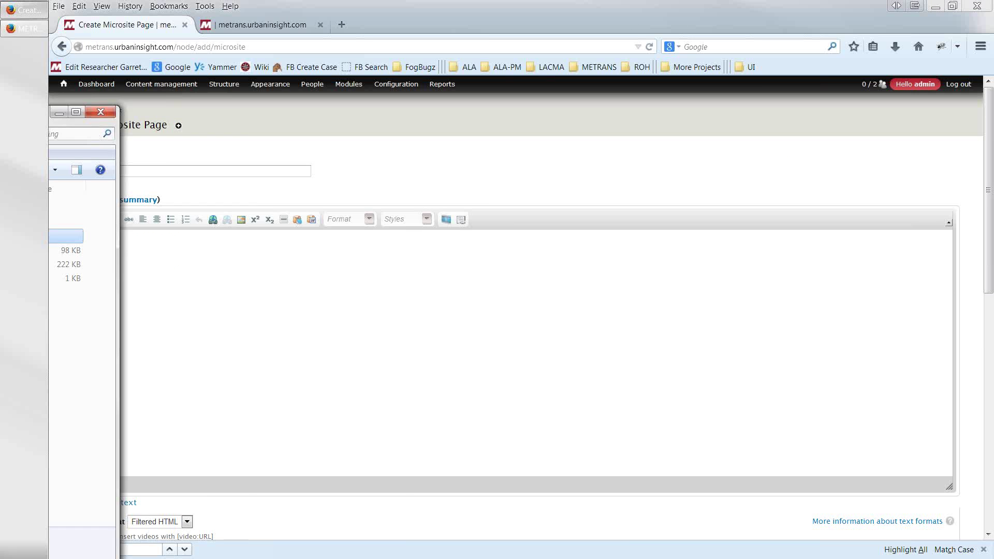
{"action": "double_click", "coordinate": [158, 200]}
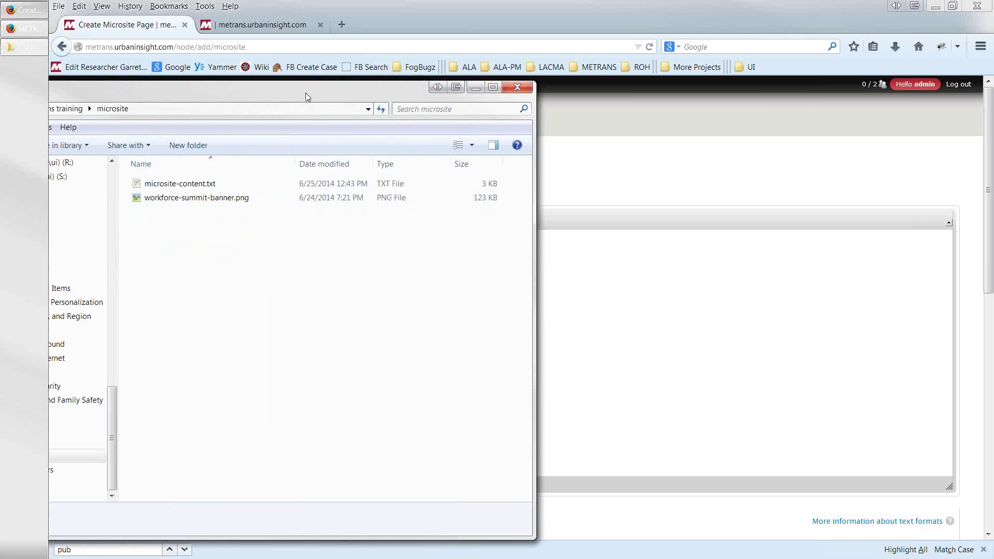
{"action": "key", "text": "alt+F4"}
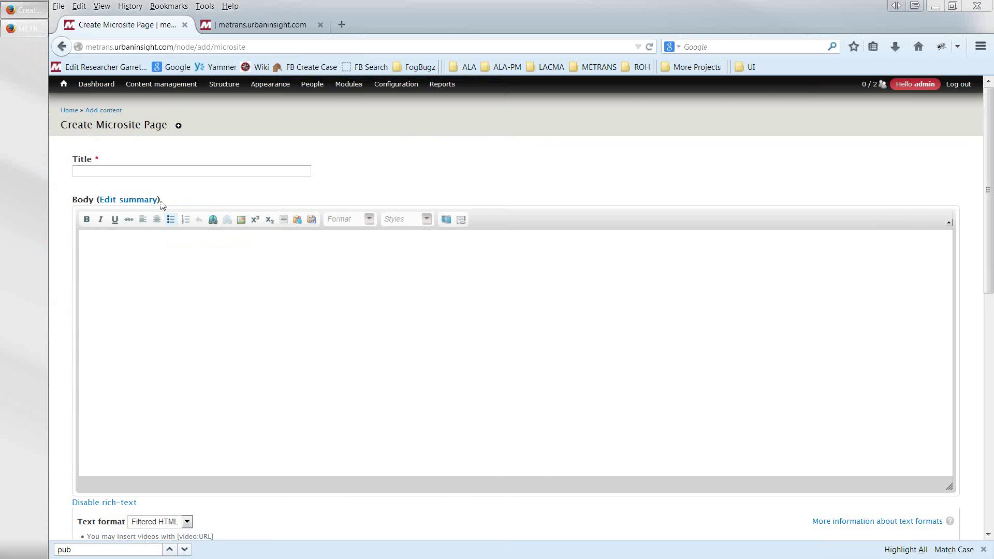
- Paste 'Transportation Conference' as the page title and move down into the body area
{"action": "left_click", "coordinate": [165, 172]}
{"action": "left_click", "coordinate": [116, 174]}
{"action": "type", "text": "Transportation Conference"}
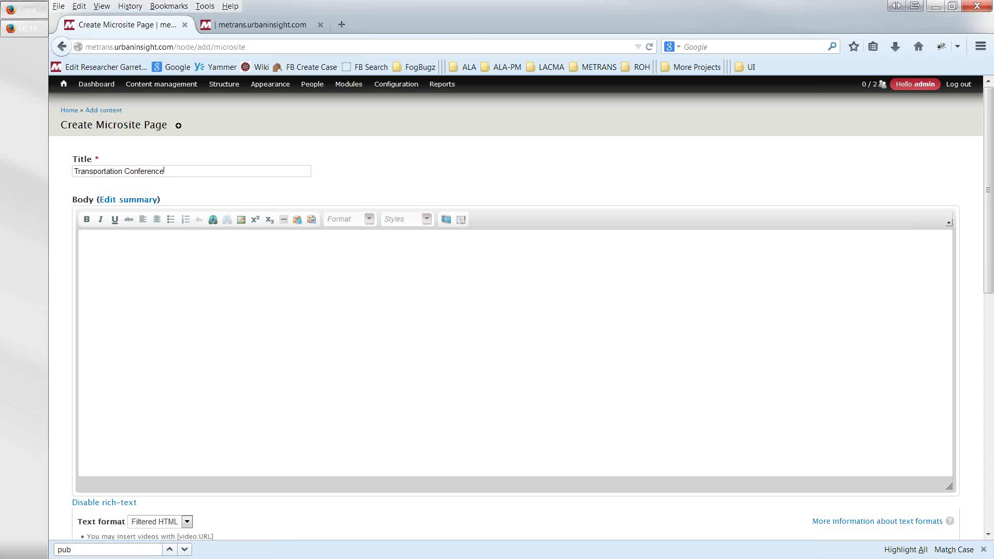
{"action": "left_click", "coordinate": [116, 368]}
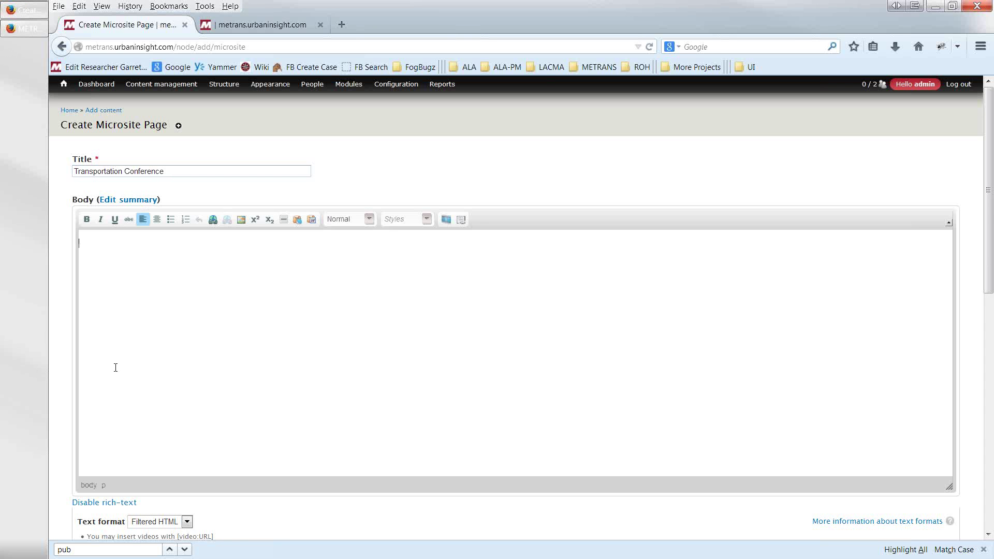
{"action": "scroll", "coordinate": [115, 368], "scroll_direction": "down", "scroll_amount": 3}
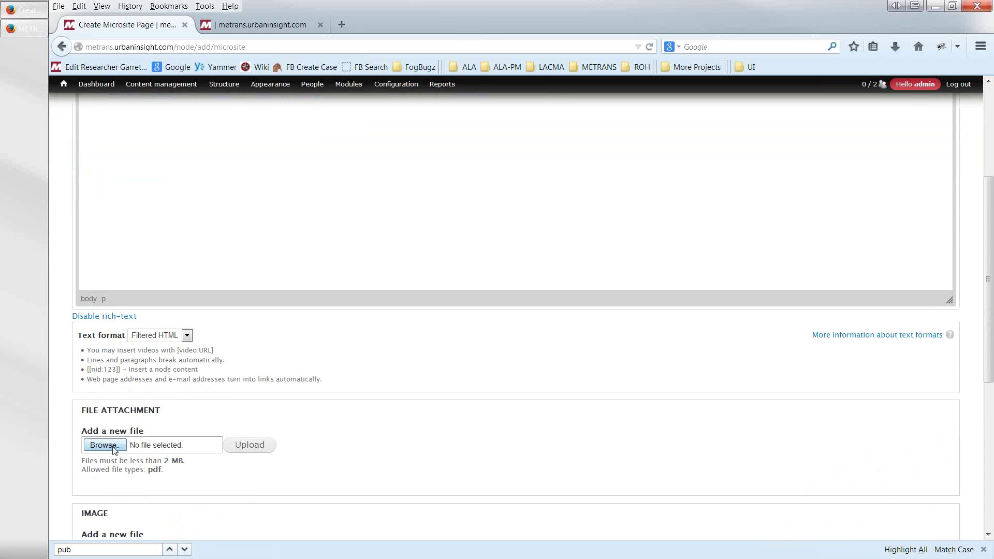
- Attempt to attach workforce-summit-banner.png from Desktop > Metrans training > microsite; Drupal rejects it as non-PDF
{"action": "left_click", "coordinate": [104, 446]}
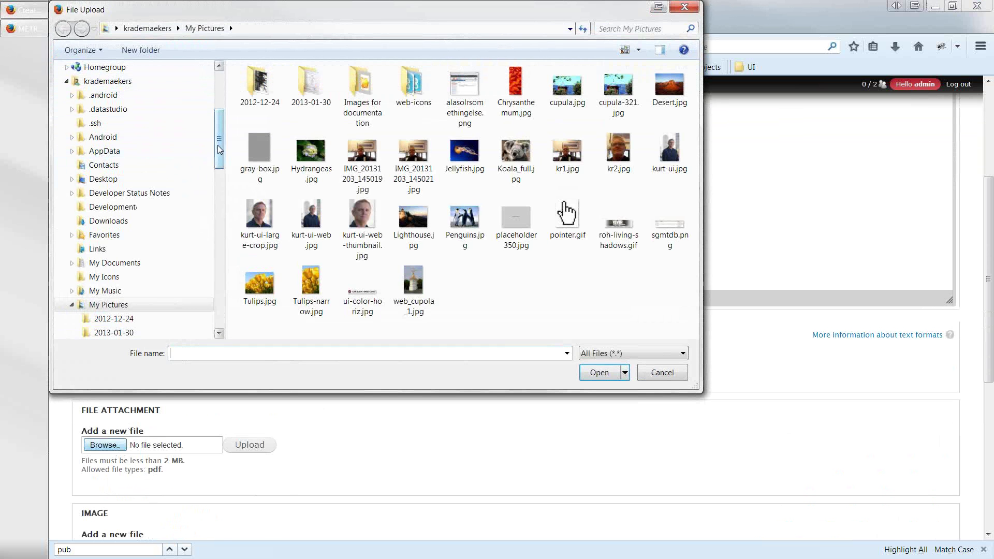
{"action": "scroll", "coordinate": [93, 91], "scroll_direction": "up", "scroll_amount": 4}
{"action": "left_click", "coordinate": [88, 100]}
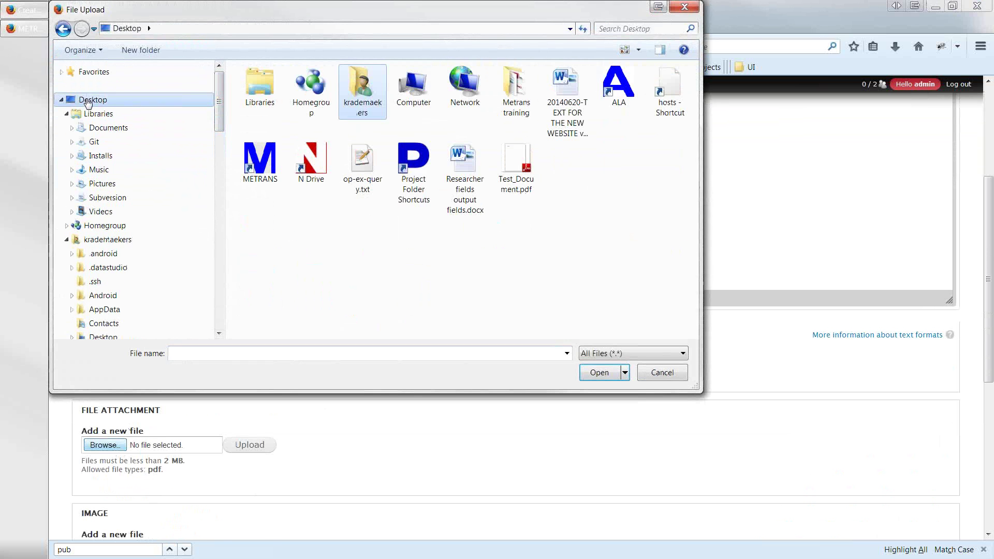
{"action": "double_click", "coordinate": [515, 92]}
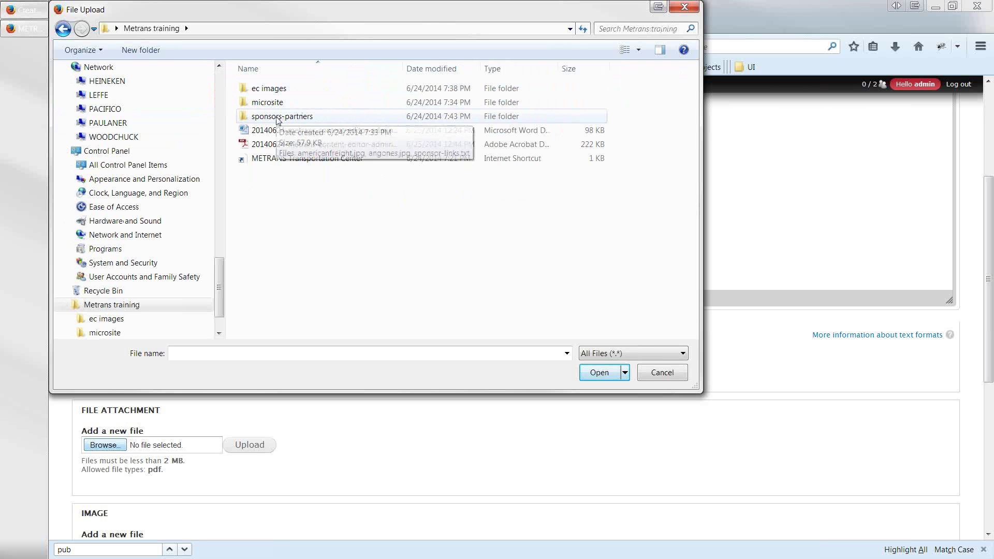
{"action": "left_click", "coordinate": [268, 104]}
{"action": "double_click", "coordinate": [269, 104]}
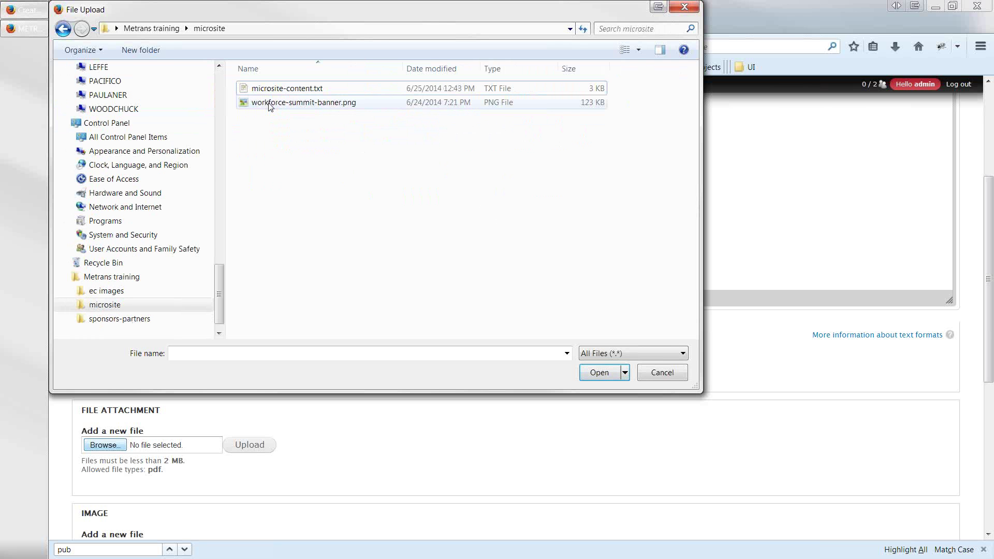
{"action": "left_click", "coordinate": [268, 104]}
{"action": "double_click", "coordinate": [269, 105]}
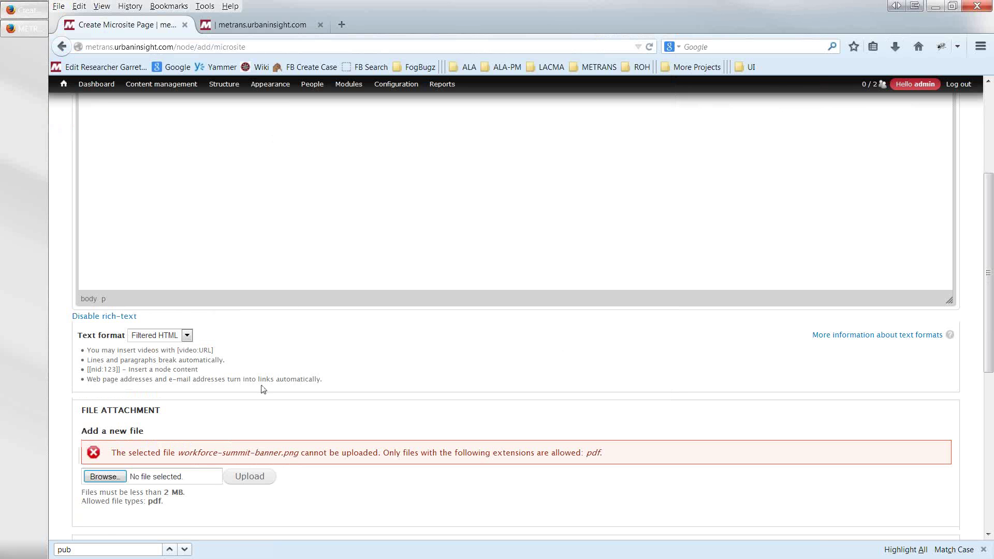
{"action": "scroll", "coordinate": [264, 399], "scroll_direction": "down", "scroll_amount": 4}
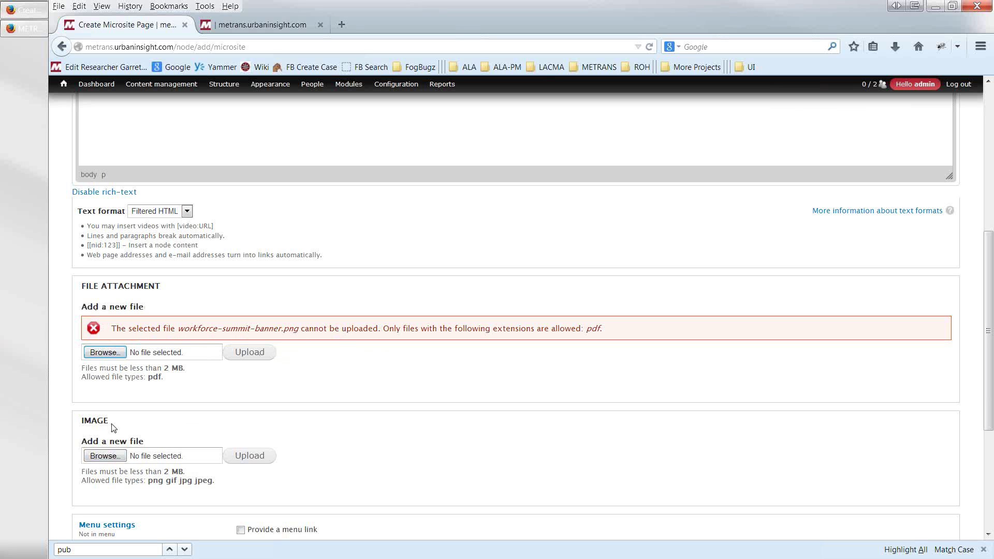
{"action": "left_click_drag", "start_coordinate": [109, 443], "coordinate": [82, 424]}
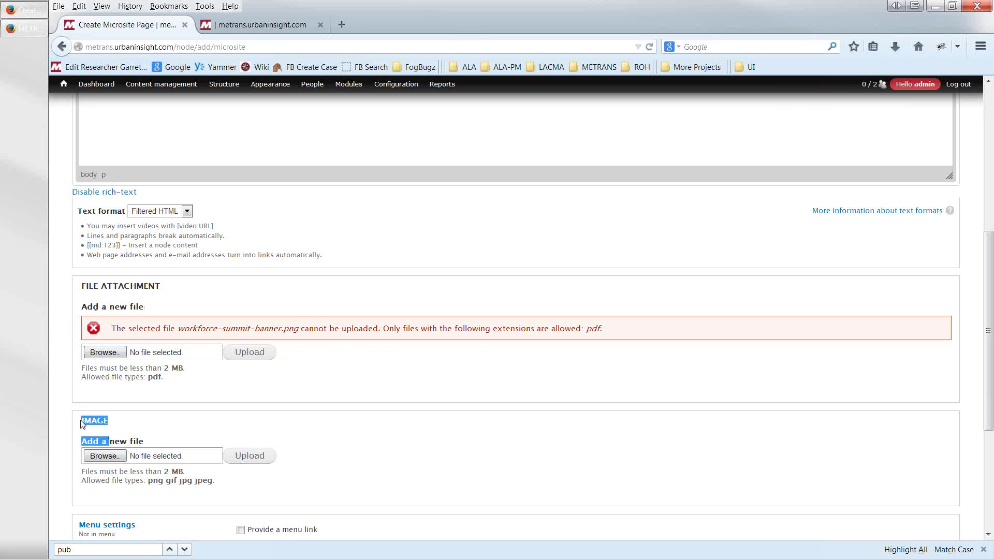
- Upload workforce-summit-banner.png (122.9 KB) to the Image field and copy its /sites/default/files/ URL
{"action": "left_click", "coordinate": [99, 457]}
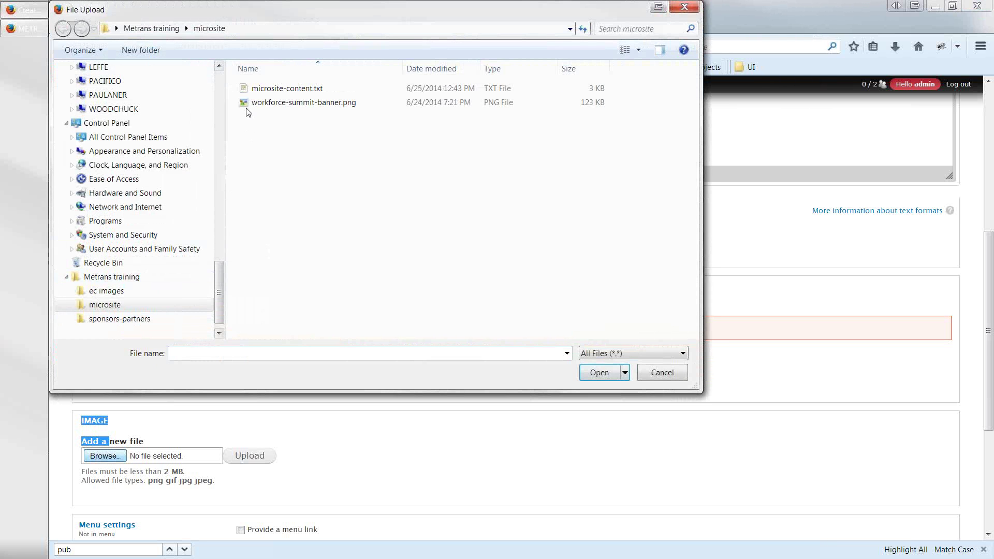
{"action": "double_click", "coordinate": [250, 104]}
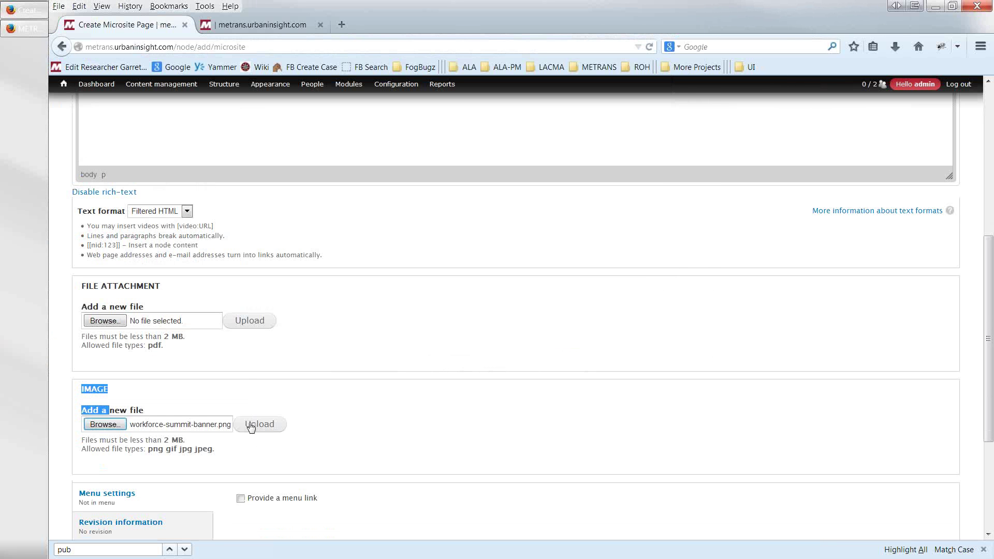
{"action": "left_click", "coordinate": [250, 425]}
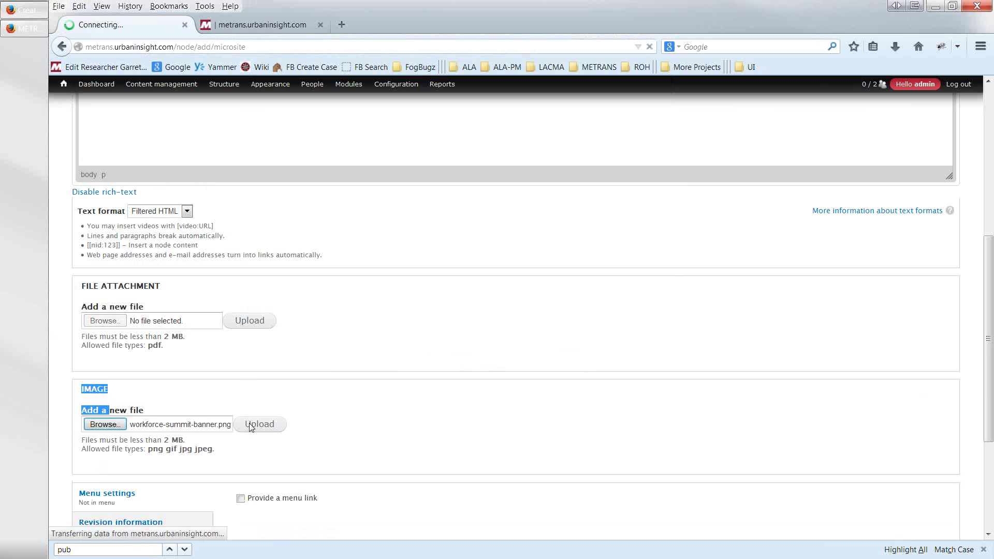
{"action": "scroll", "coordinate": [250, 461], "scroll_direction": "down", "scroll_amount": 2}
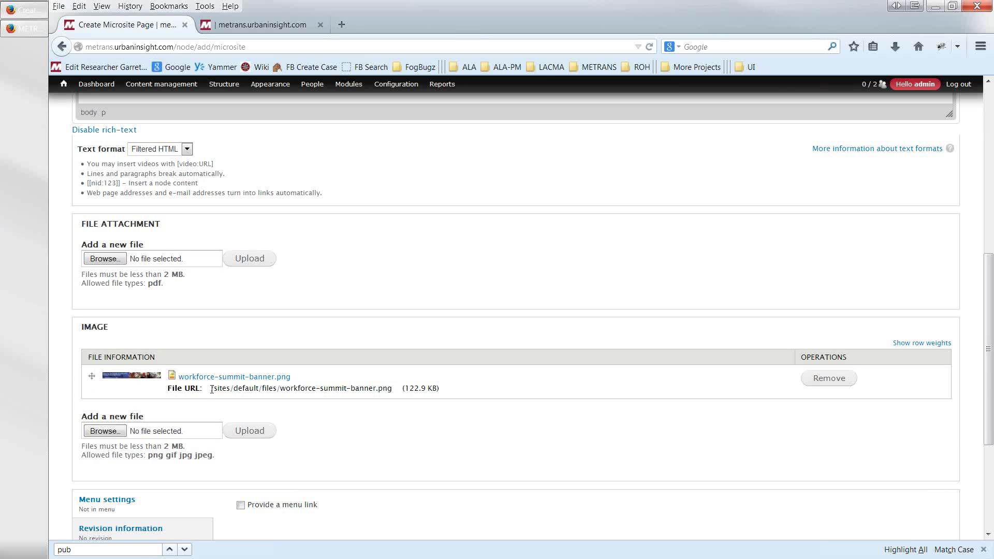
{"action": "left_click_drag", "start_coordinate": [210, 388], "coordinate": [392, 388]}
{"action": "key", "text": "ctrl+c"}
{"action": "scroll", "coordinate": [394, 392], "scroll_direction": "down", "scroll_amount": 2}
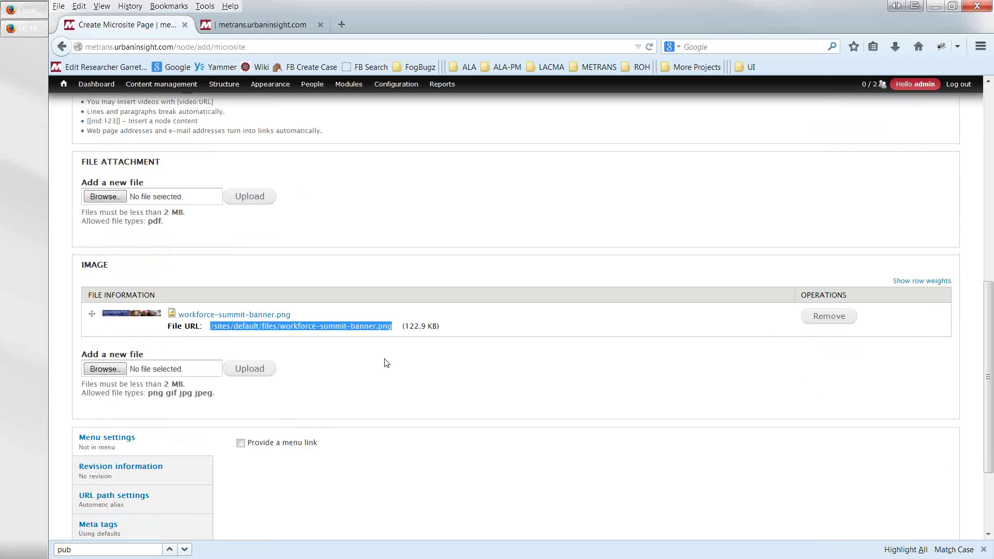
{"action": "scroll", "coordinate": [386, 361], "scroll_direction": "up", "scroll_amount": 2}
{"action": "scroll", "coordinate": [386, 361], "scroll_direction": "up", "scroll_amount": 2}
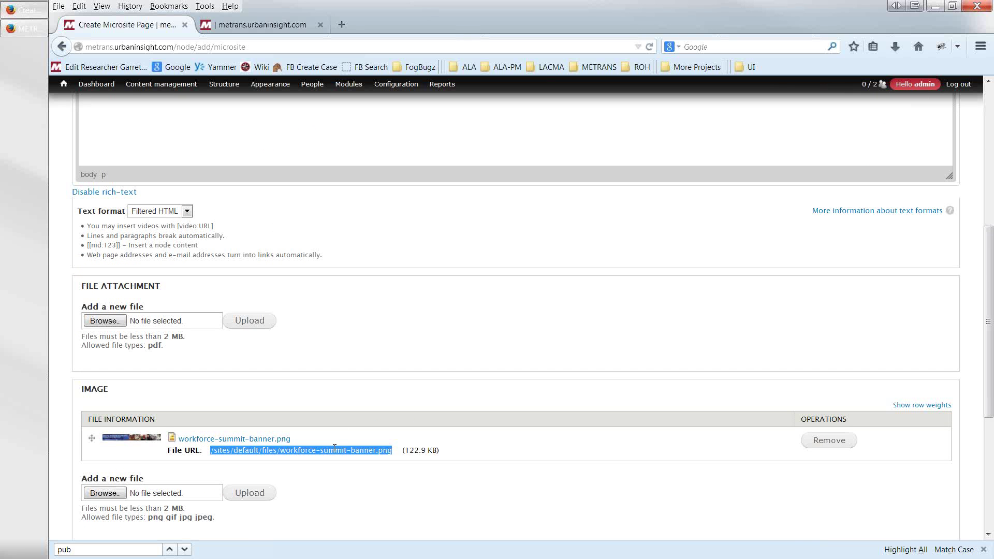
{"action": "scroll", "coordinate": [317, 307], "scroll_direction": "up", "scroll_amount": 10}
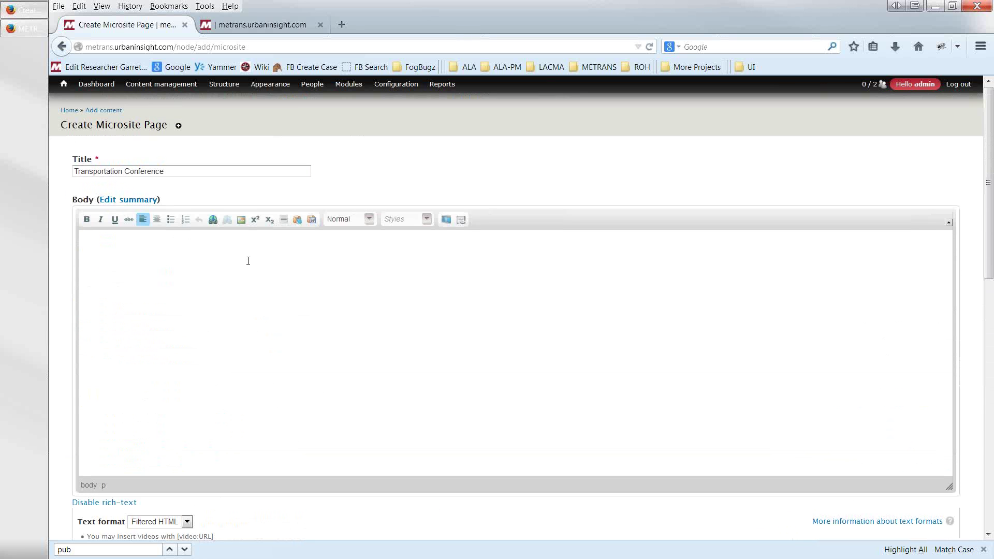
- Insert the banner at the body's top from the pasted URL, alt text 'conference logo', at 740×81
{"action": "left_click", "coordinate": [245, 258]}
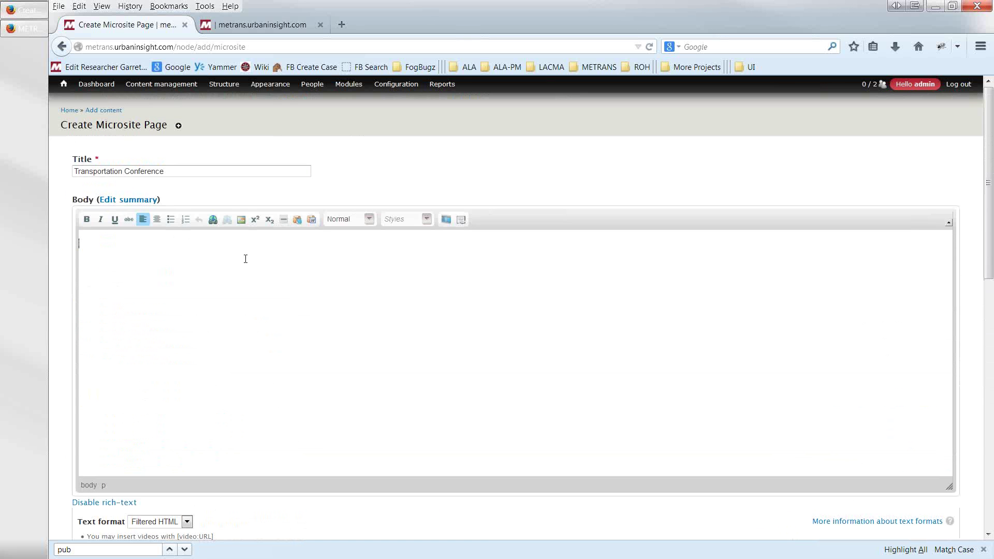
{"action": "left_click", "coordinate": [241, 222]}
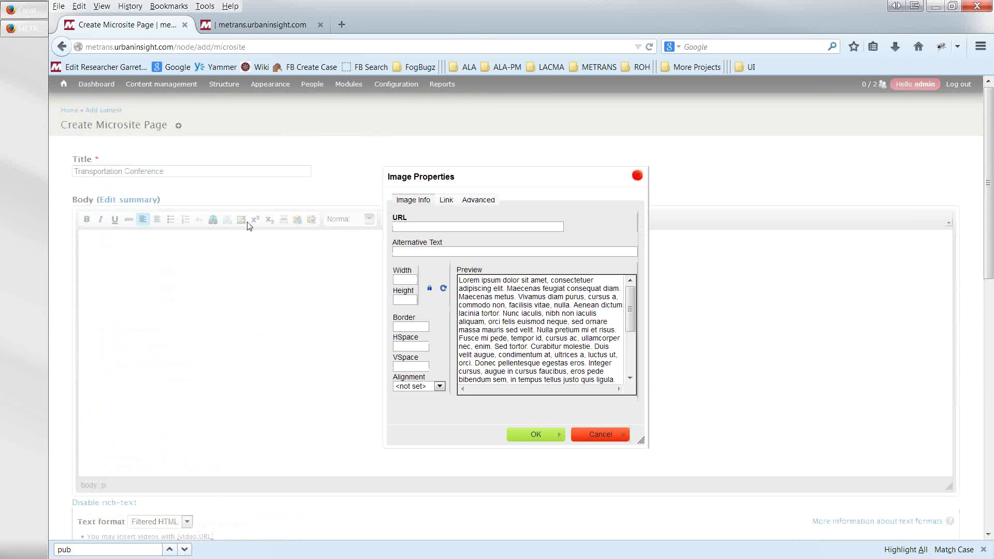
{"action": "key", "text": "ctrl+v"}
{"action": "left_click", "coordinate": [396, 250]}
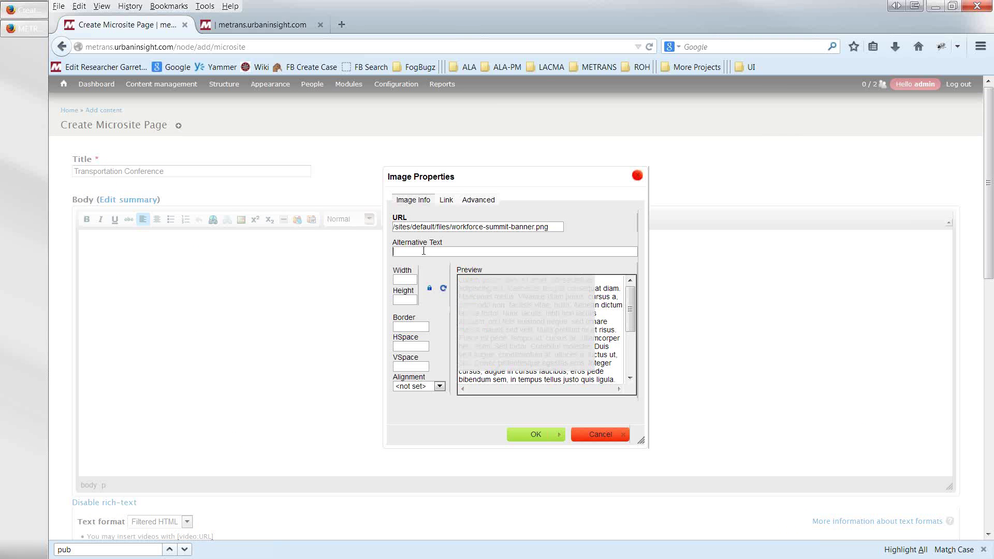
{"action": "type", "text": "conferenc"}
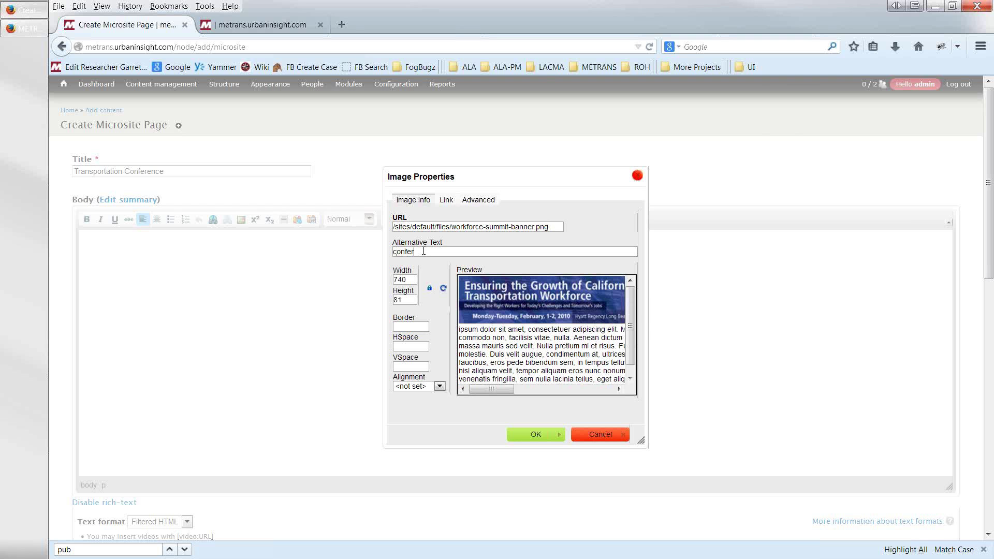
{"action": "type", "text": "e logo"}
{"action": "left_click", "coordinate": [535, 435]}
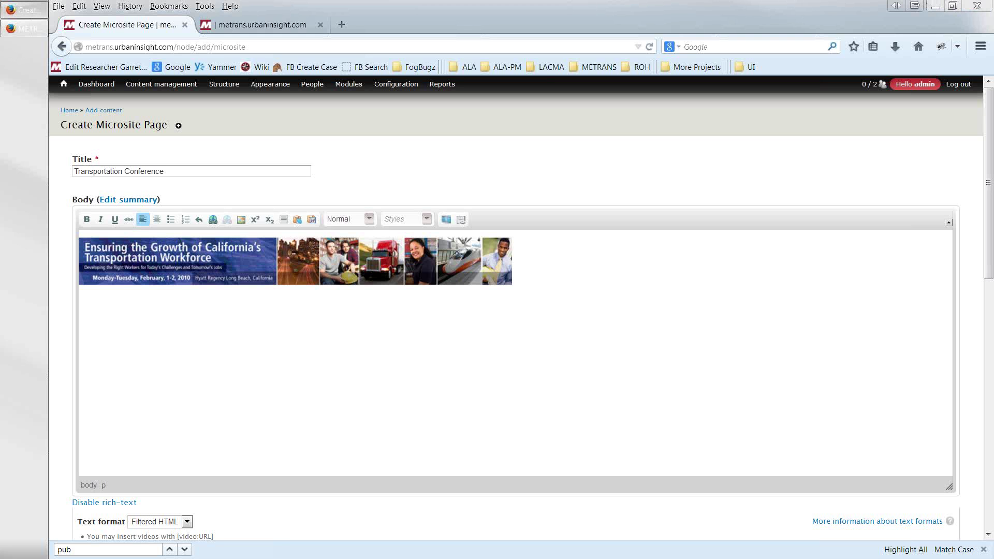
- Paste the conference agenda text into the body below the banner
{"action": "left_click", "coordinate": [100, 321]}
{"action": "type", "text": "Ensuring the Growth of California's Transportation Workforce: Developing the Right Workers for Today's Challenges and Tomorrow's Jobs This California Regional Transportation Workforce Development Summit was presented by METRANS Transportation Center and the Mineta Transportation Institute in partnership with Long Beach City College. Held Monday–Tuesday, February 1–2, 2010 Hyatt Regency Long Beach Long Beach, California Monday, February 1 9:00 am – 6:30 pm: speakers, panels, and showcases Tuesday, February 2 8:00 am – 4:30 pm: speakers, panels and showcases The goals of this two-day California Transportation Workforce Development Summit are as follows:  Assess the abilities of today's transportation worker and identify the skills necessary for the next generation of California's transportation workforce.  Bring together professionals from engineering, goods movement, planning, transit, construction, and other fields to identify partners who will address changing workforce needs.  Showcase programs and partnerships that demonstrate innovation in meeting the State's transportation workforce challenge.  Organize the resulting data and recommendations to become part of a 2010 National Transportation Workforce"}
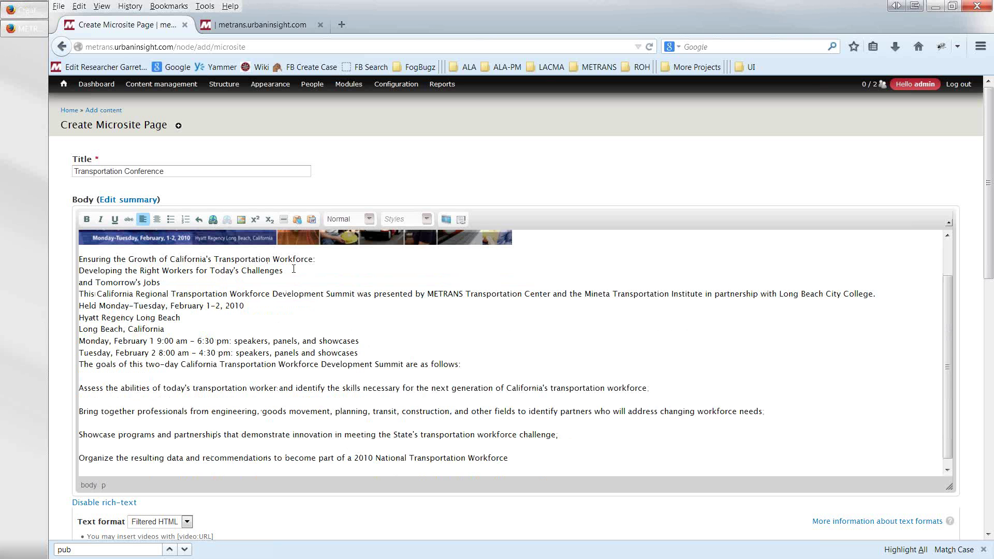
{"action": "left_click_drag", "start_coordinate": [315, 260], "coordinate": [77, 259]}
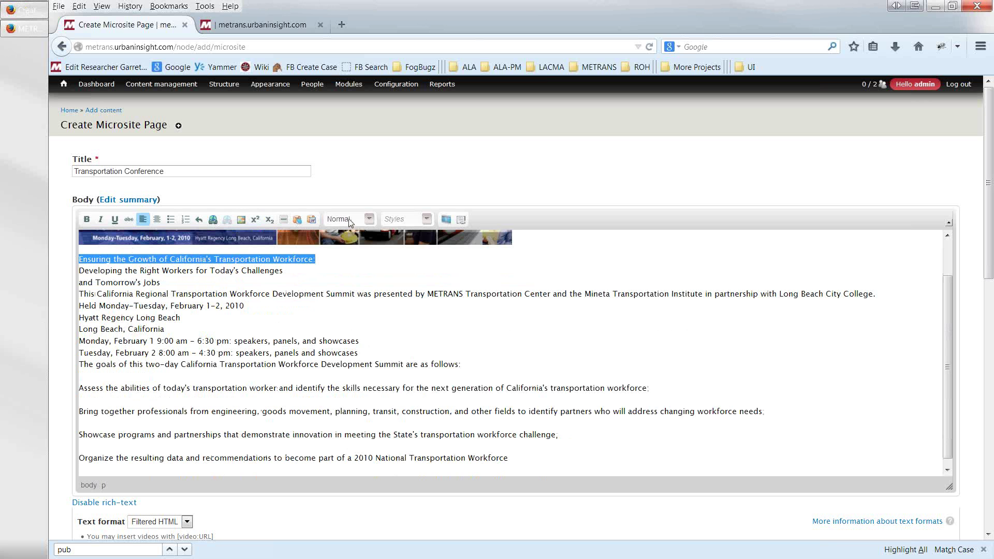
{"action": "left_click", "coordinate": [368, 221]}
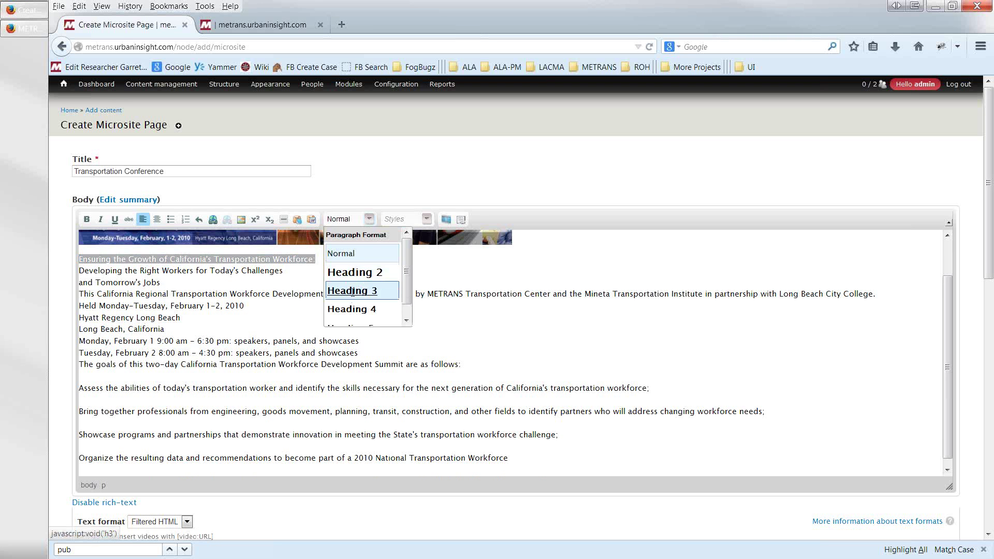
{"action": "left_click", "coordinate": [352, 291]}
{"action": "key", "text": "ctrl+z"}
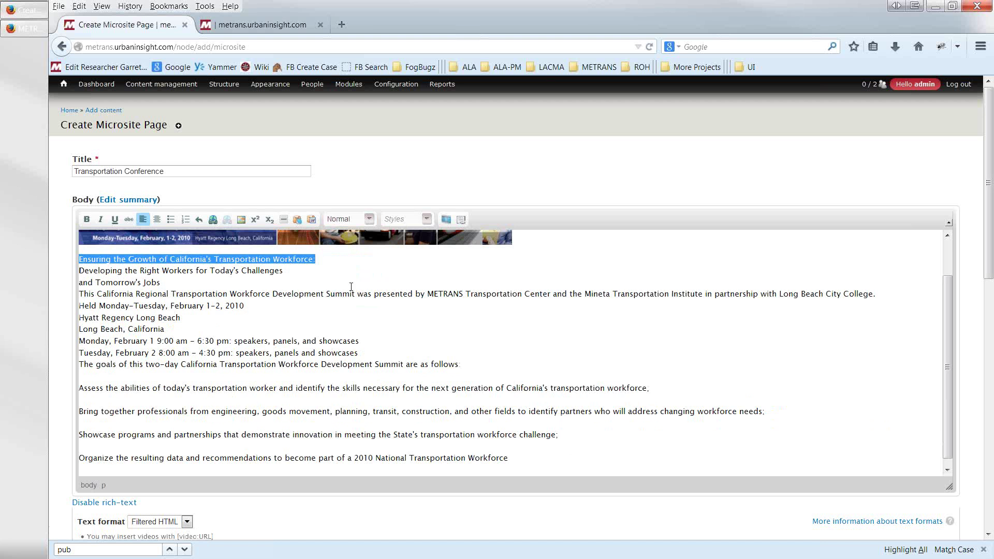
- Rebreak the first line after 'Challenges' and format it as Heading 3
{"action": "left_click", "coordinate": [334, 262]}
{"action": "key", "text": "Return"}
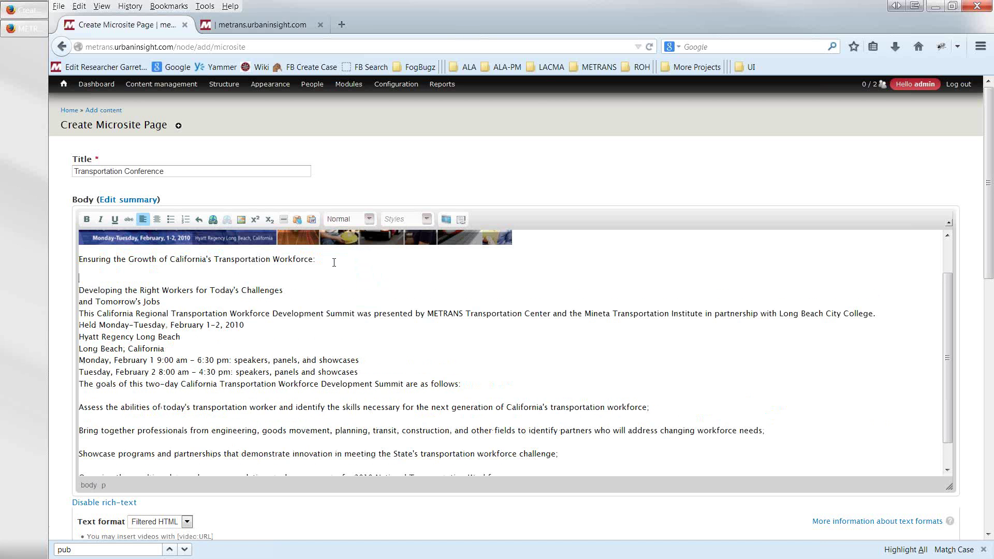
{"action": "key", "text": "Return"}
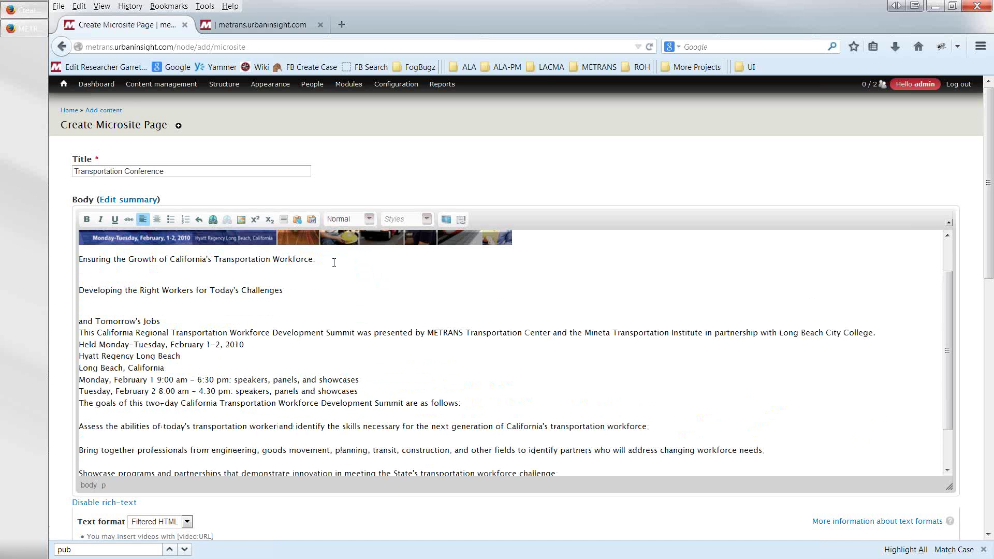
{"action": "key", "text": "Delete"}
{"action": "key", "text": "Delete"}
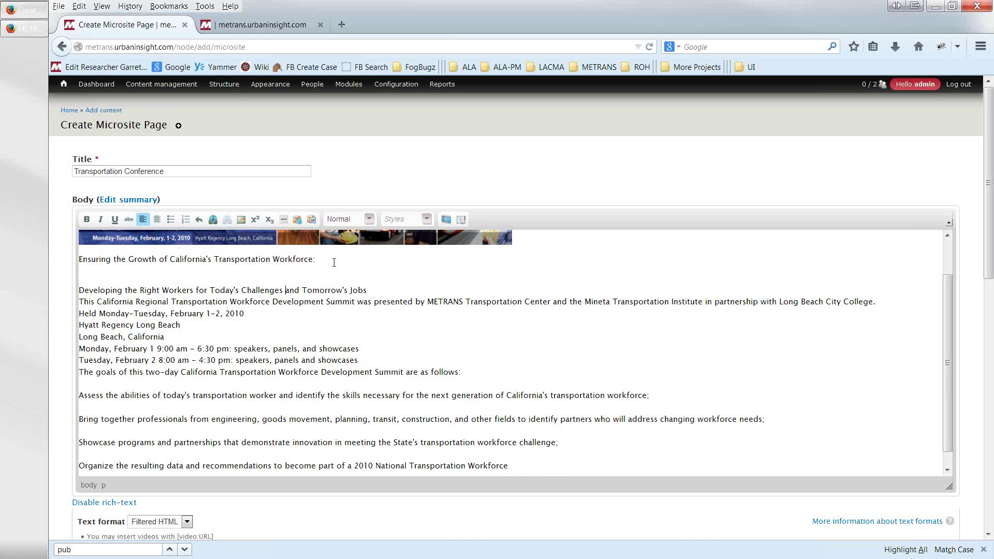
{"action": "triple_click", "coordinate": [334, 262]}
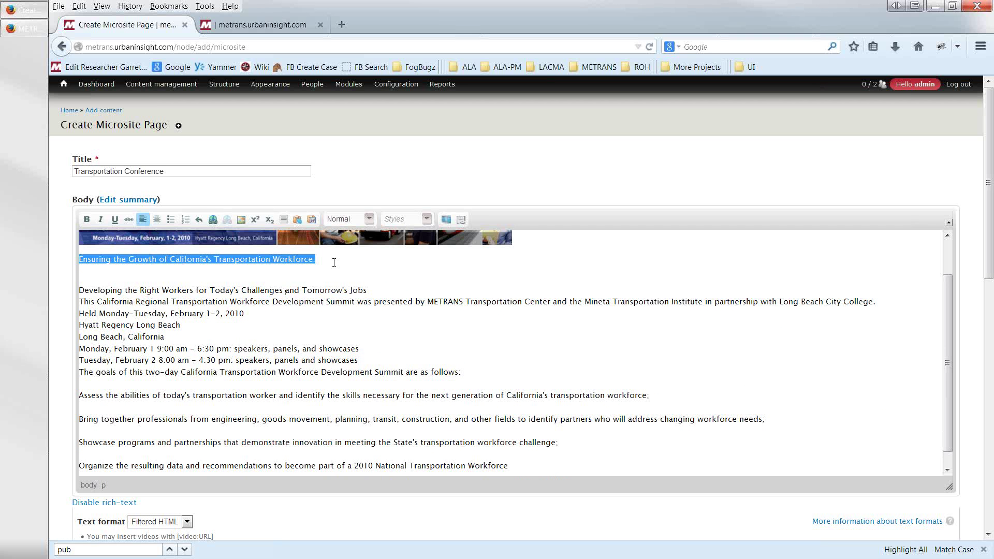
{"action": "left_click", "coordinate": [371, 219]}
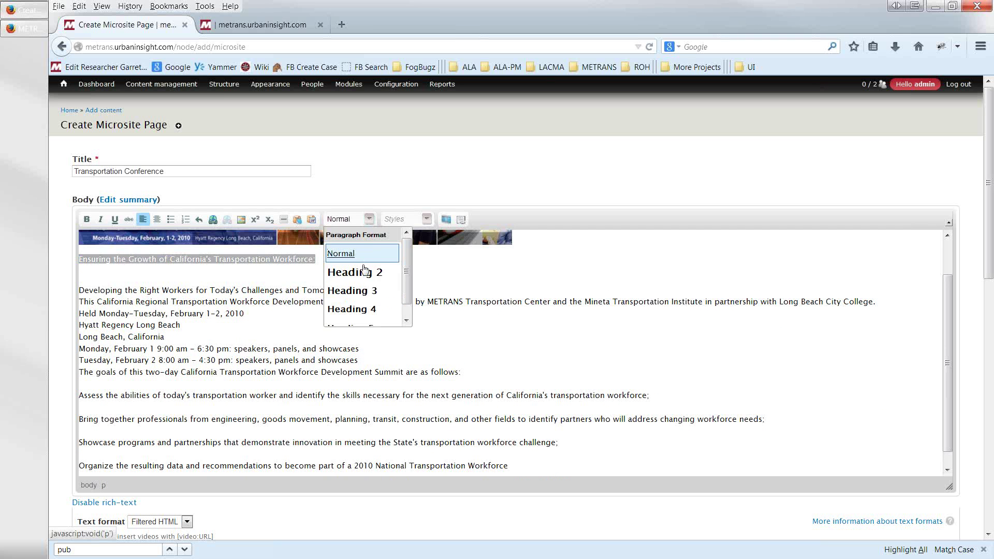
{"action": "left_click", "coordinate": [362, 291]}
{"action": "left_click", "coordinate": [342, 270]}
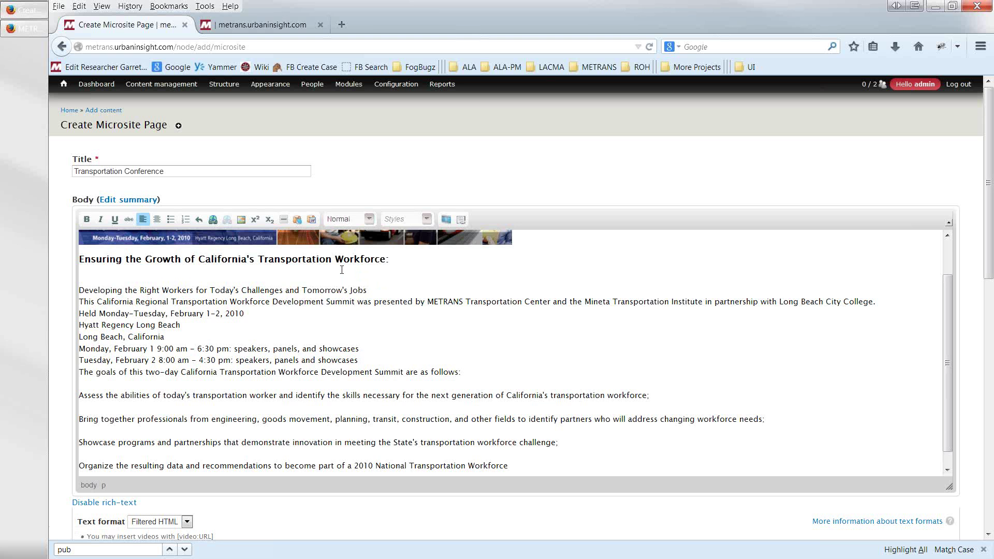
{"action": "key", "text": "Delete"}
- Make 'Developing the Right Workers' a Heading 3 and delete the blank line before the opening paragraph
{"action": "key", "text": "Return"}
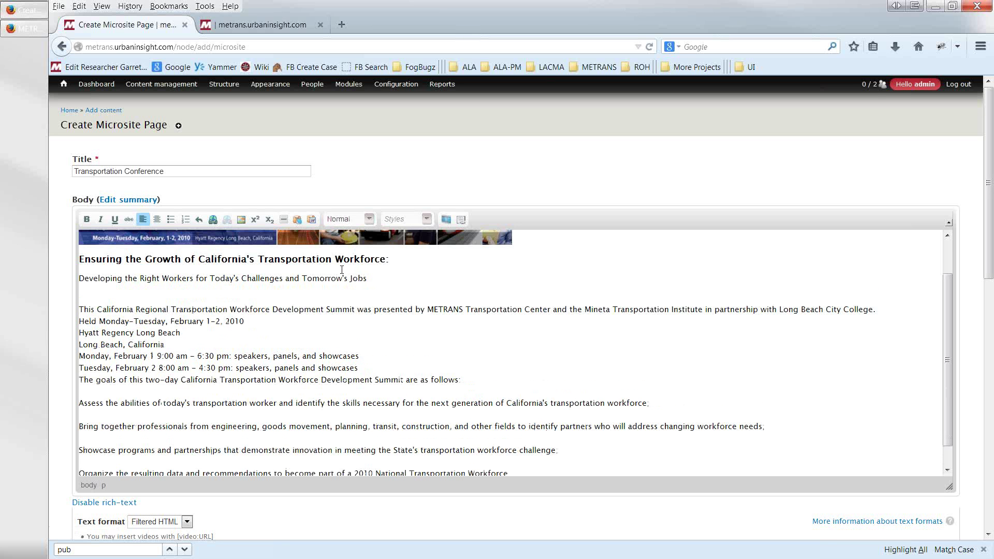
{"action": "triple_click", "coordinate": [342, 270]}
{"action": "left_click", "coordinate": [370, 220]}
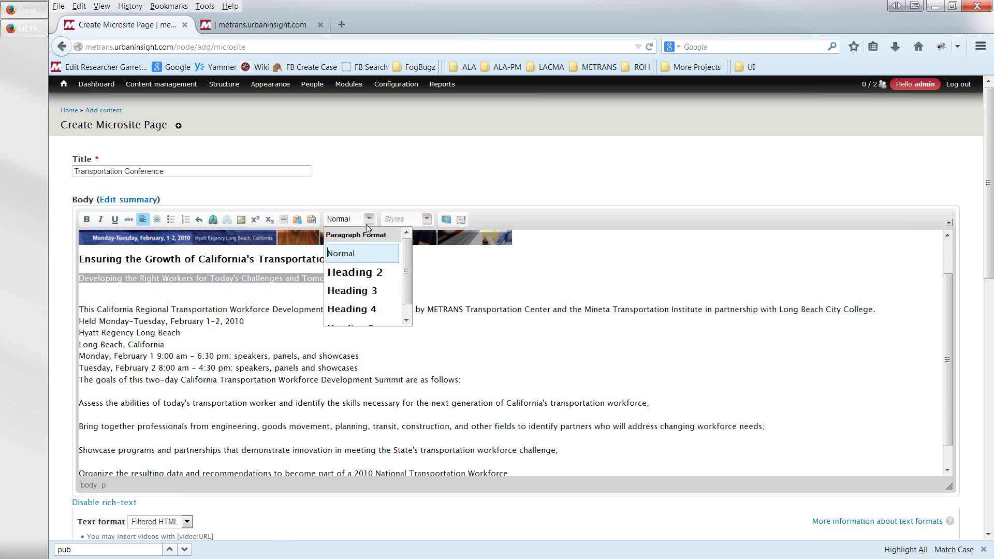
{"action": "left_click", "coordinate": [358, 291]}
{"action": "left_click", "coordinate": [332, 293]}
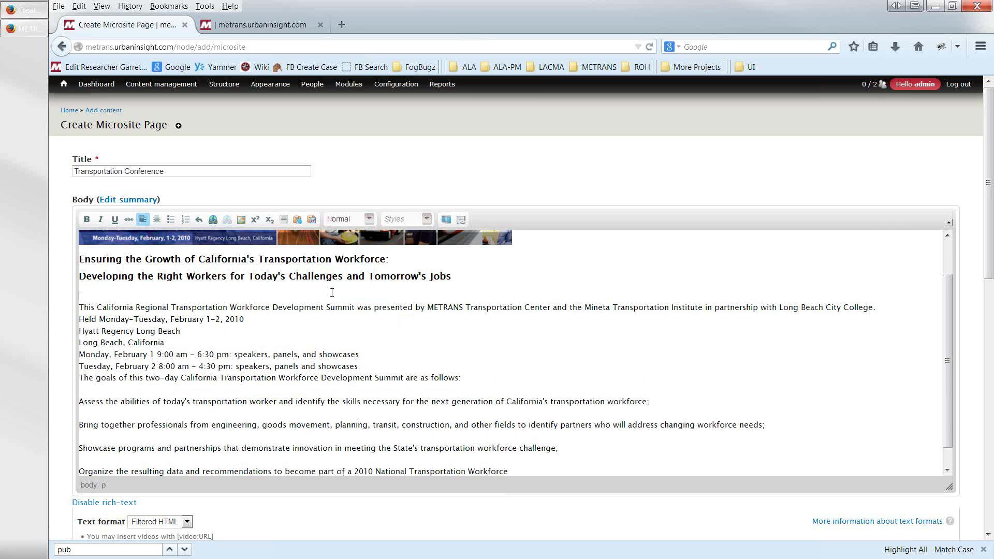
{"action": "key", "text": "Delete"}
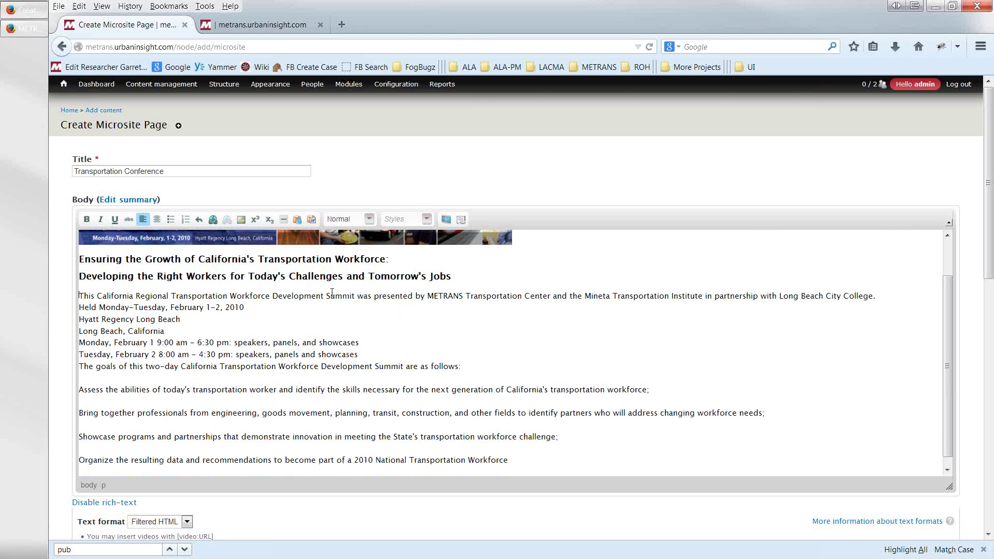
{"action": "scroll", "coordinate": [306, 342], "scroll_direction": "down", "scroll_amount": 1}
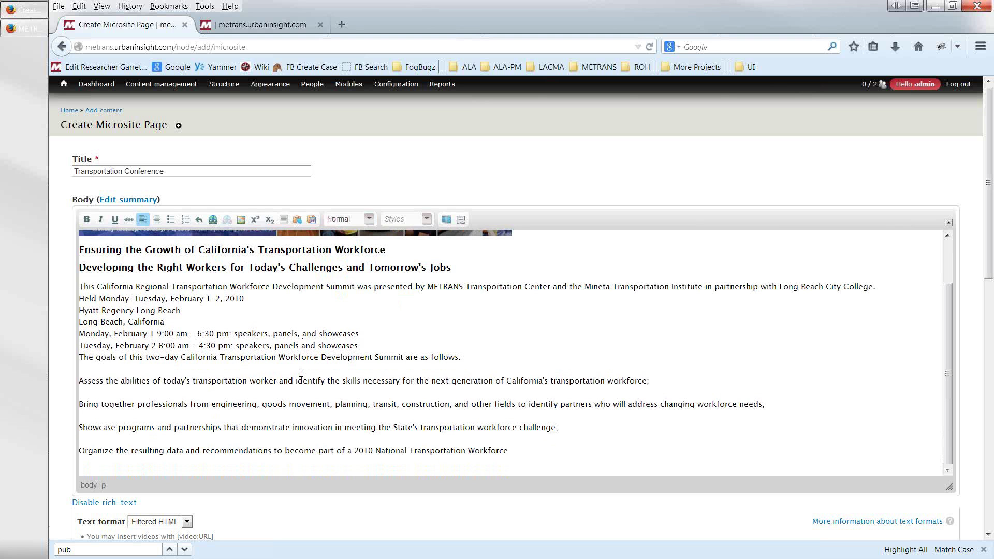
{"action": "scroll", "coordinate": [225, 451], "scroll_direction": "down", "scroll_amount": 3}
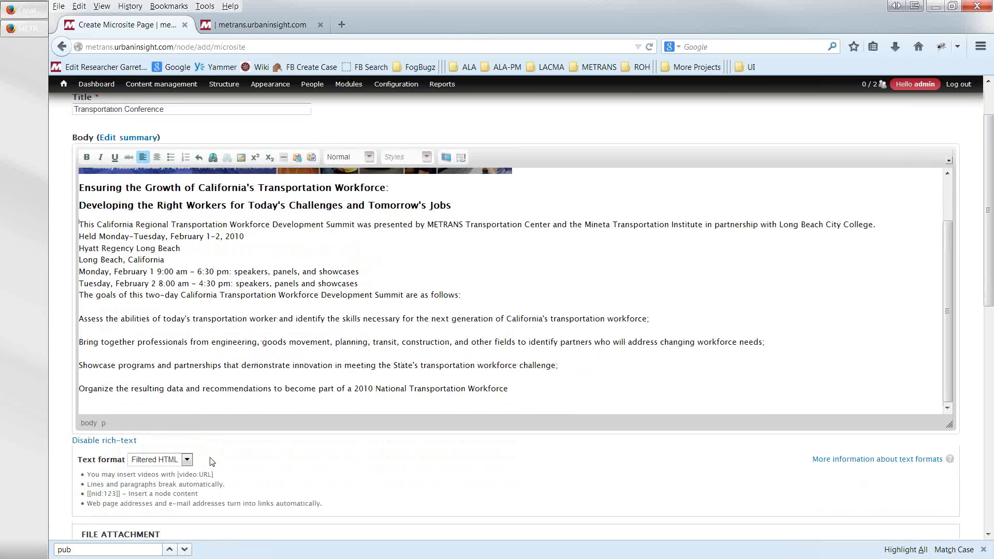
{"action": "scroll", "coordinate": [212, 462], "scroll_direction": "down", "scroll_amount": 6}
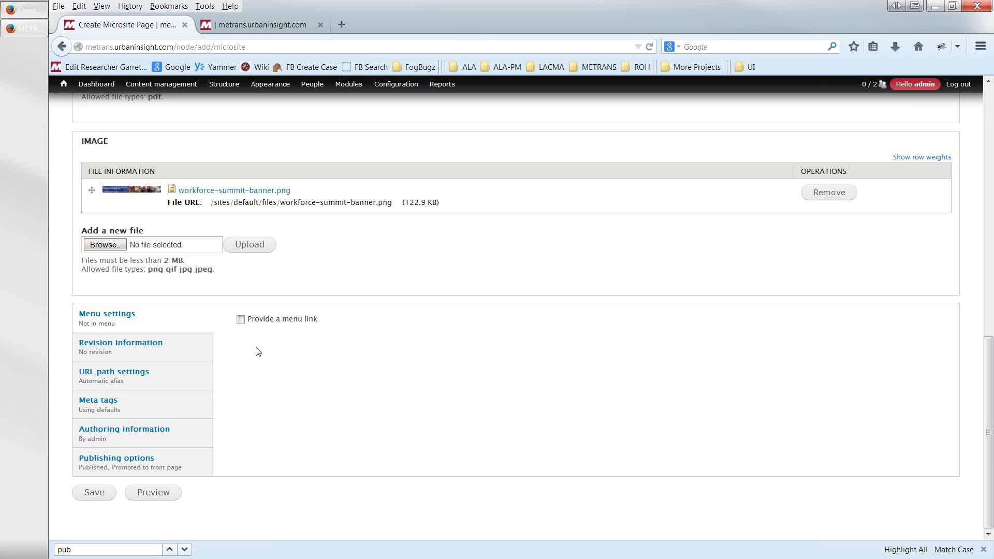
{"action": "scroll", "coordinate": [280, 352], "scroll_direction": "up", "scroll_amount": 7}
{"action": "scroll", "coordinate": [286, 333], "scroll_direction": "up", "scroll_amount": 6}
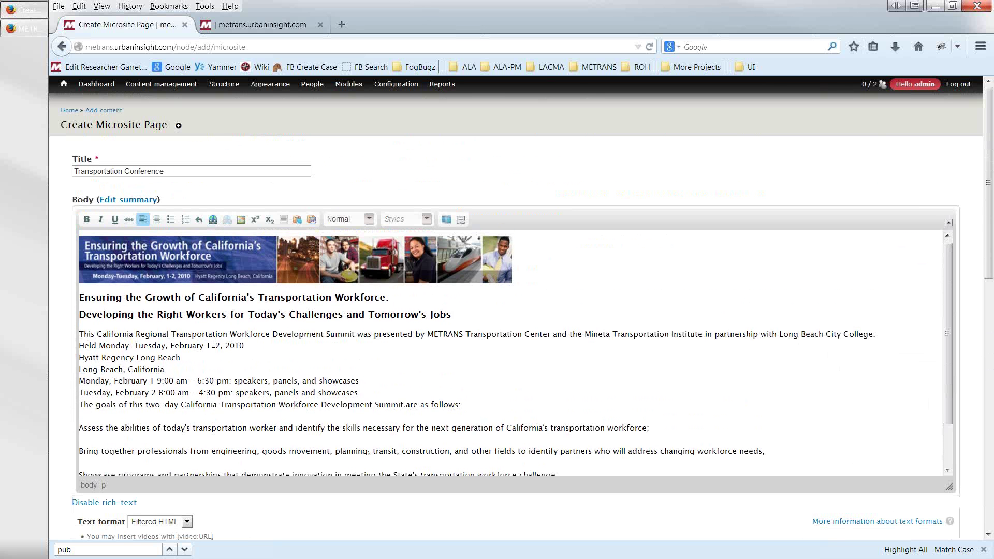
{"action": "scroll", "coordinate": [213, 319], "scroll_direction": "down", "scroll_amount": 2}
{"action": "scroll", "coordinate": [235, 499], "scroll_direction": "down", "scroll_amount": 6}
{"action": "scroll", "coordinate": [238, 481], "scroll_direction": "down", "scroll_amount": 3}
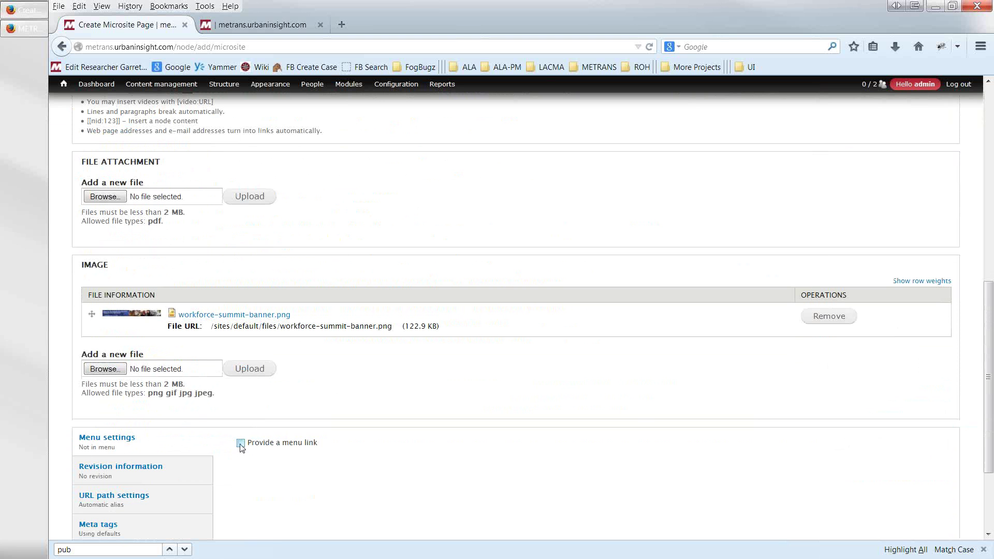
- Enable a menu link for the page, keeping parent <Microsite Menus> and weight 0
{"action": "left_click", "coordinate": [241, 444]}
{"action": "scroll", "coordinate": [227, 458], "scroll_direction": "down", "scroll_amount": 3}
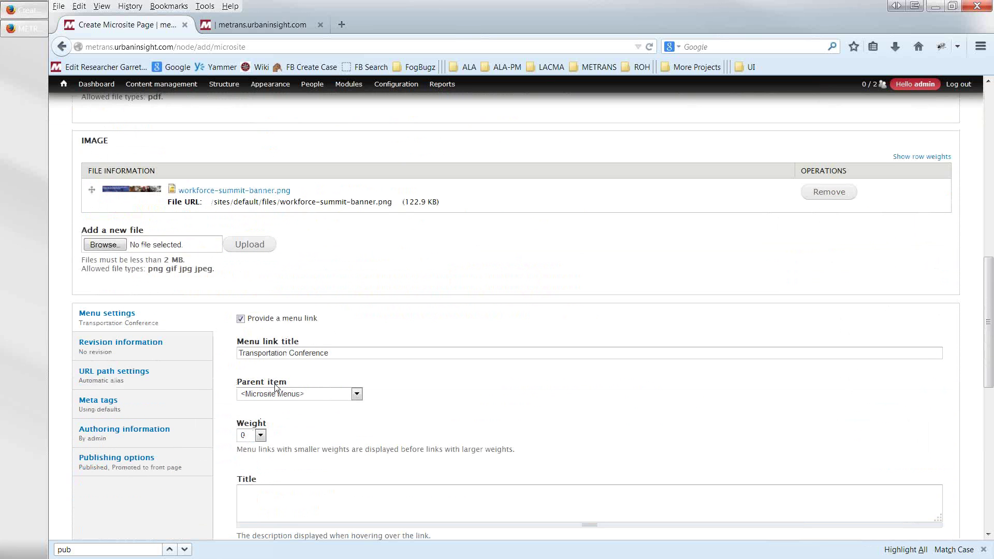
{"action": "left_click_drag", "start_coordinate": [285, 386], "coordinate": [238, 390]}
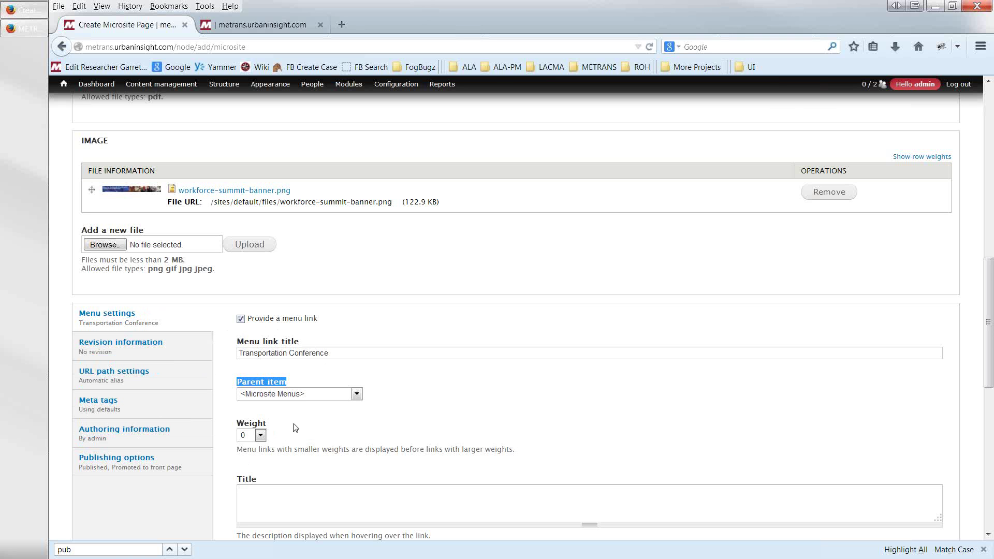
{"action": "left_click", "coordinate": [313, 424]}
{"action": "scroll", "coordinate": [306, 420], "scroll_direction": "down", "scroll_amount": 2}
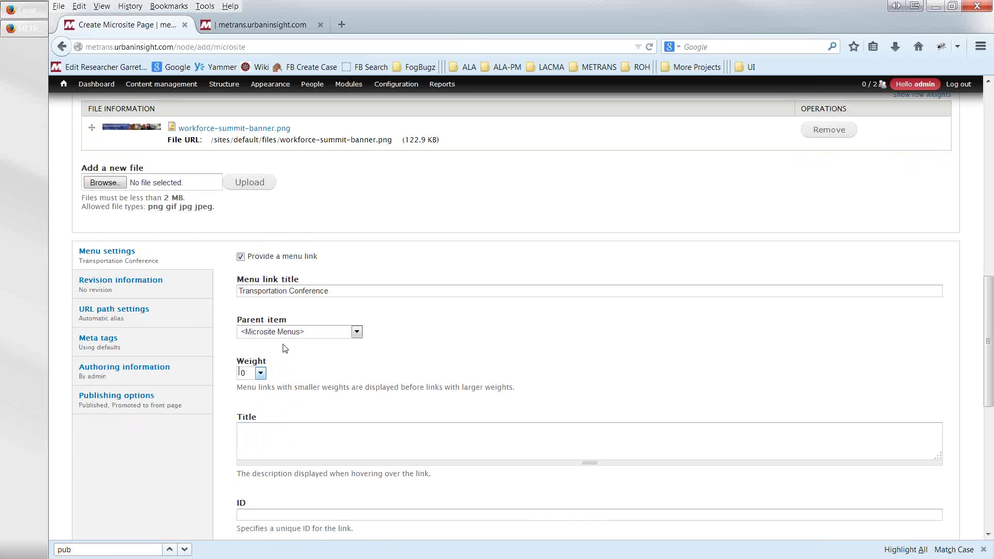
{"action": "left_click", "coordinate": [284, 336]}
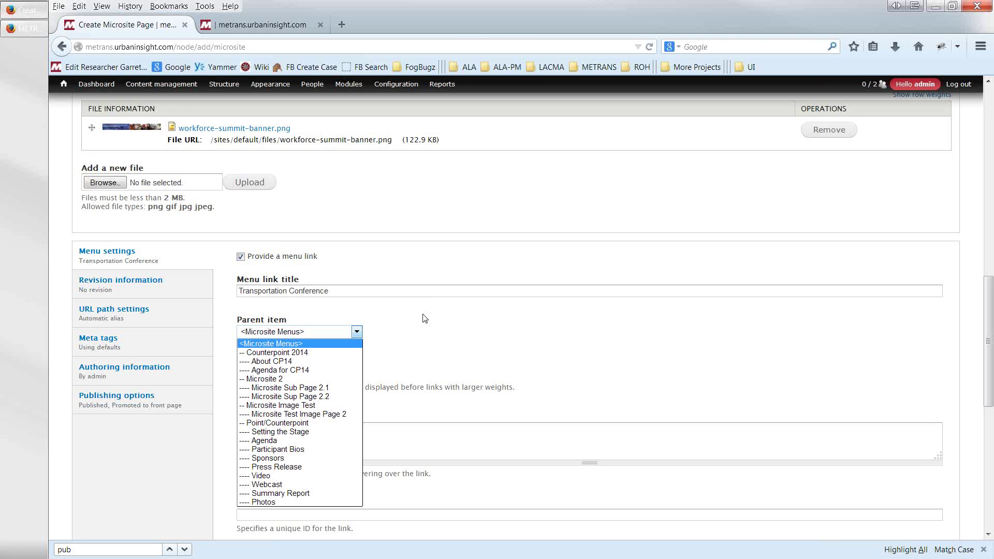
{"action": "left_click", "coordinate": [301, 332]}
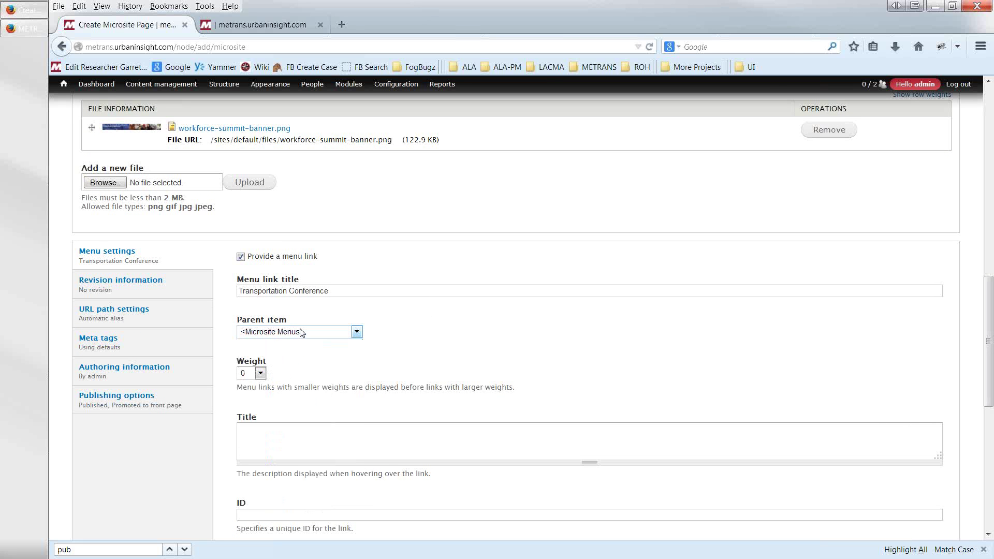
{"action": "key", "text": "Tab"}
{"action": "scroll", "coordinate": [179, 477], "scroll_direction": "down", "scroll_amount": 1}
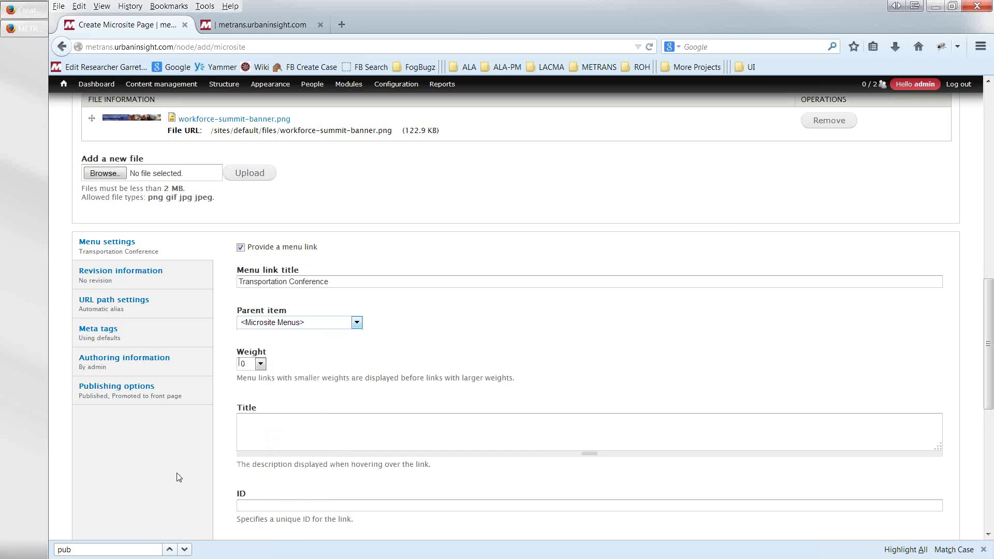
{"action": "scroll", "coordinate": [179, 477], "scroll_direction": "down", "scroll_amount": 3}
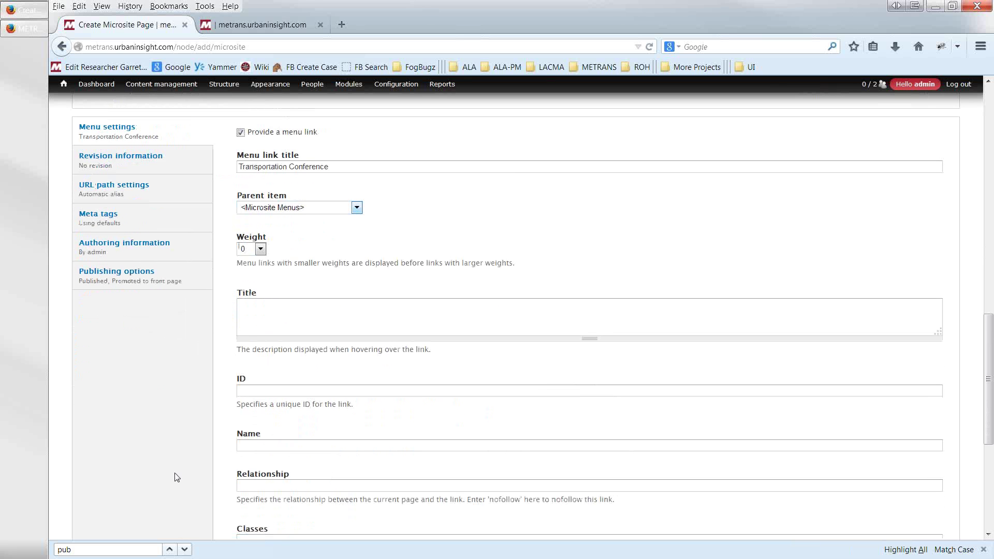
{"action": "scroll", "coordinate": [155, 388], "scroll_direction": "down", "scroll_amount": 4}
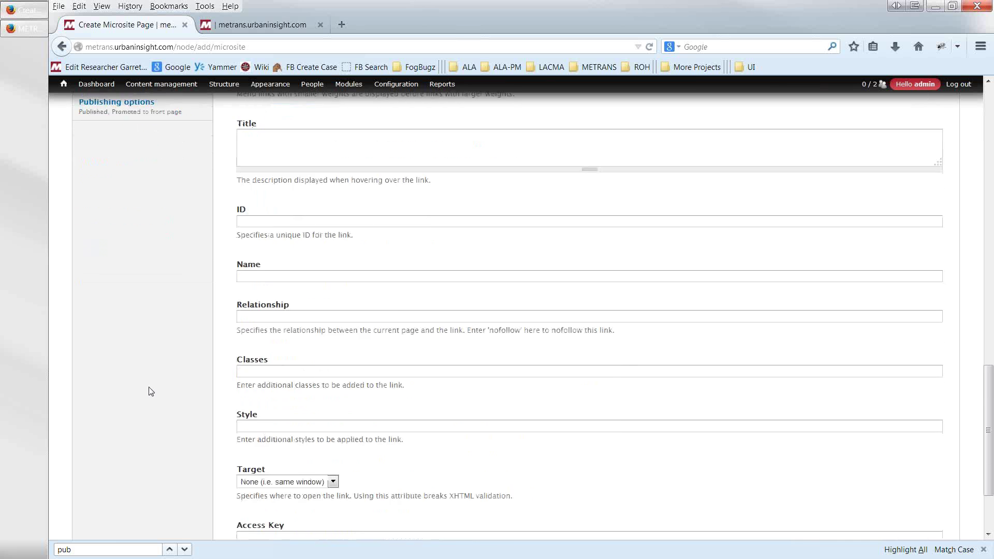
{"action": "scroll", "coordinate": [150, 391], "scroll_direction": "down", "scroll_amount": 3}
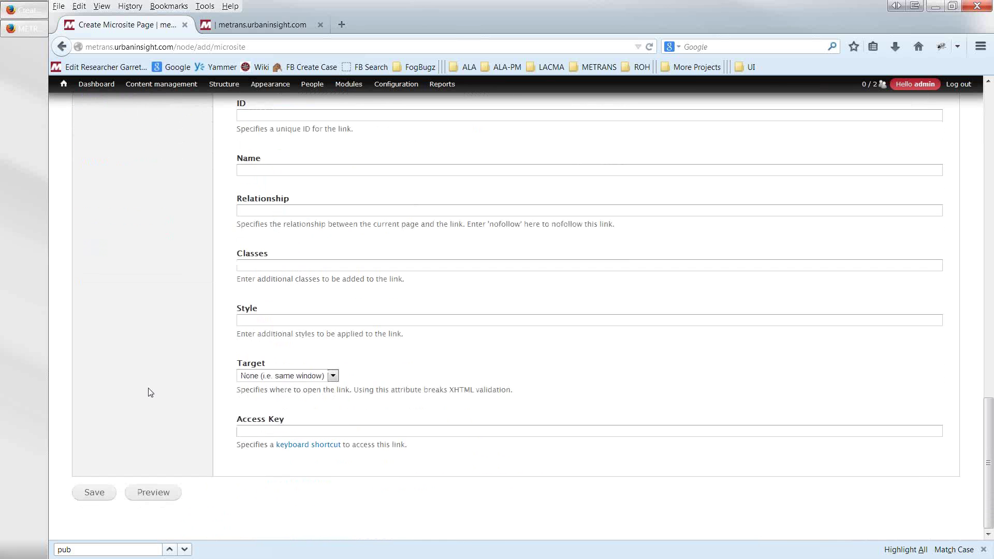
- Save the Transportation Conference page, then minimize Firefox to show the old 2011 NUF page
{"action": "left_click", "coordinate": [96, 493]}
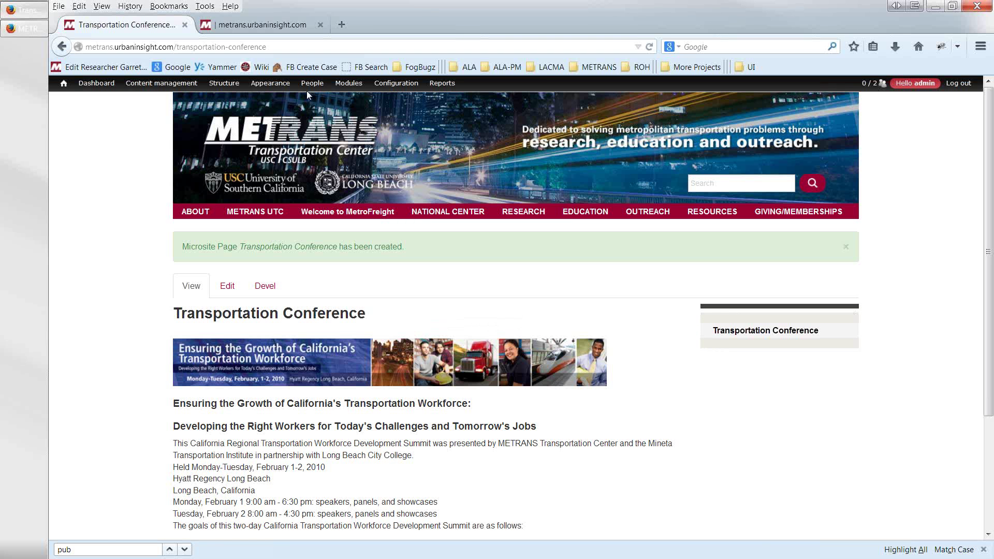
{"action": "left_click", "coordinate": [21, 12]}
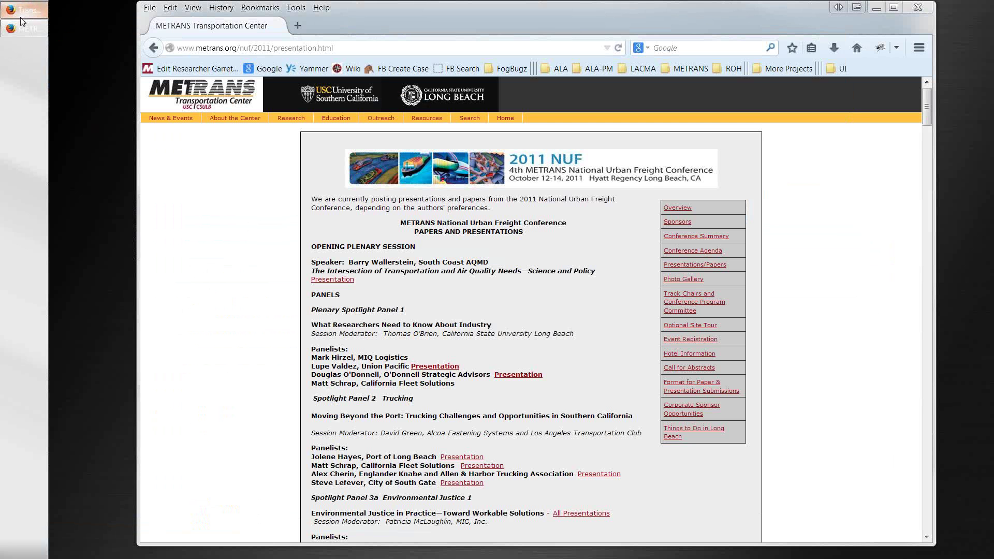
- Switch from the old metrans.org window back to the saved Transportation Conference page and go to the admin dashboard
{"action": "left_click", "coordinate": [21, 31]}
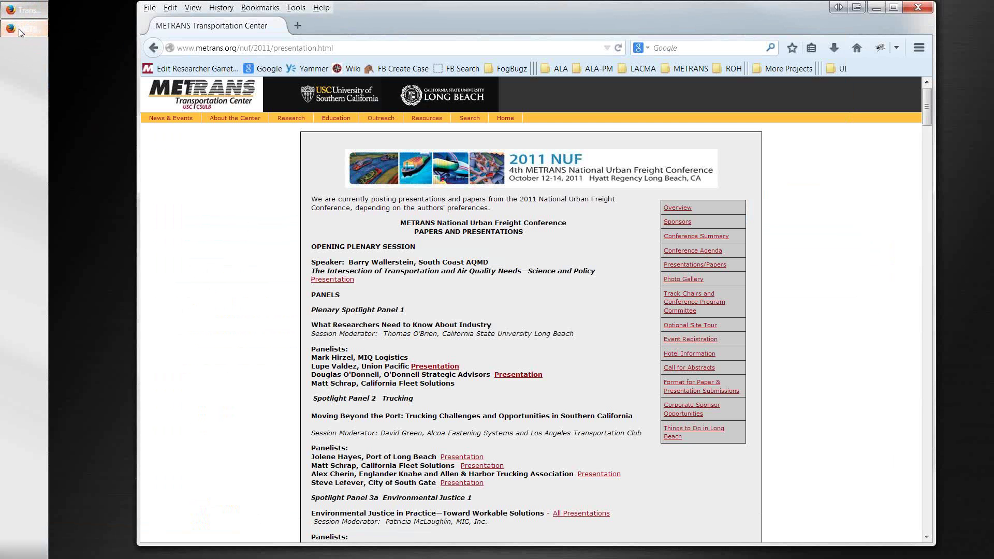
{"action": "left_click", "coordinate": [23, 9]}
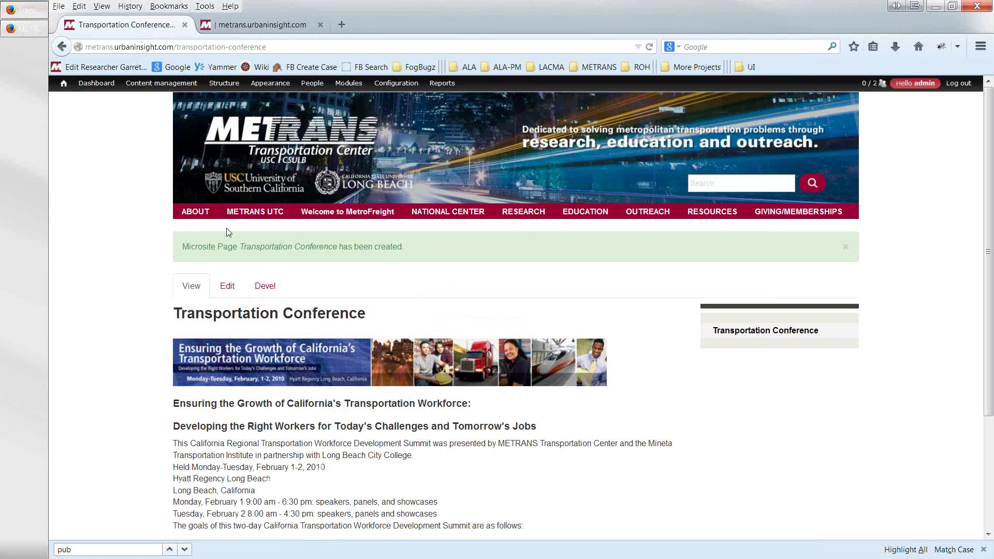
{"action": "left_click", "coordinate": [100, 84]}
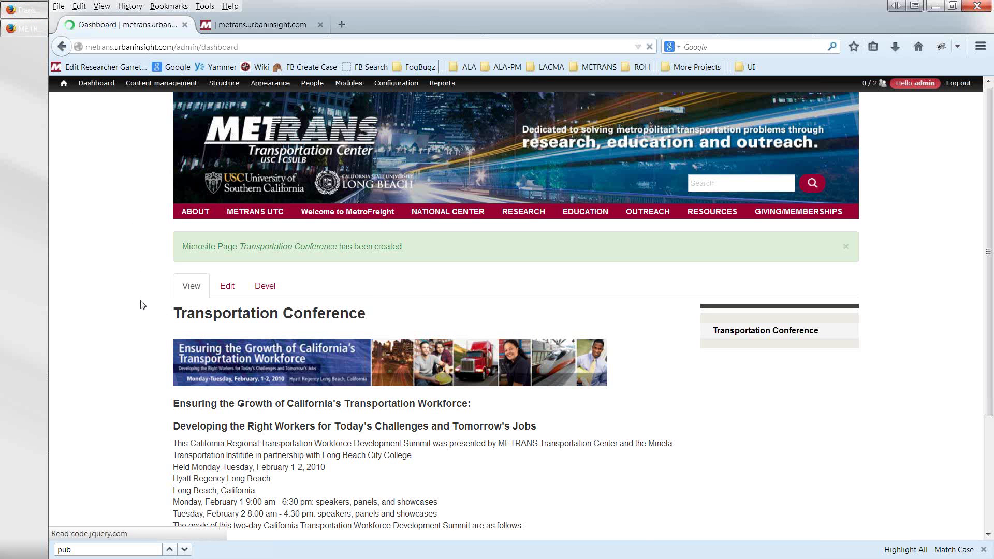
- Start a new microsite page titled 'Summit Agenda'
{"action": "scroll", "coordinate": [129, 402], "scroll_direction": "down", "scroll_amount": 2}
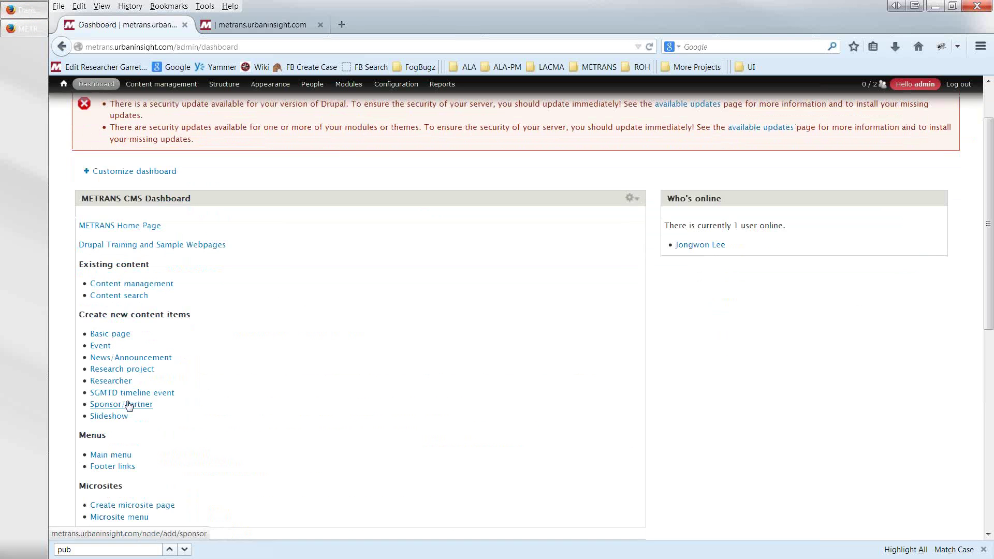
{"action": "scroll", "coordinate": [133, 440], "scroll_direction": "down", "scroll_amount": 1}
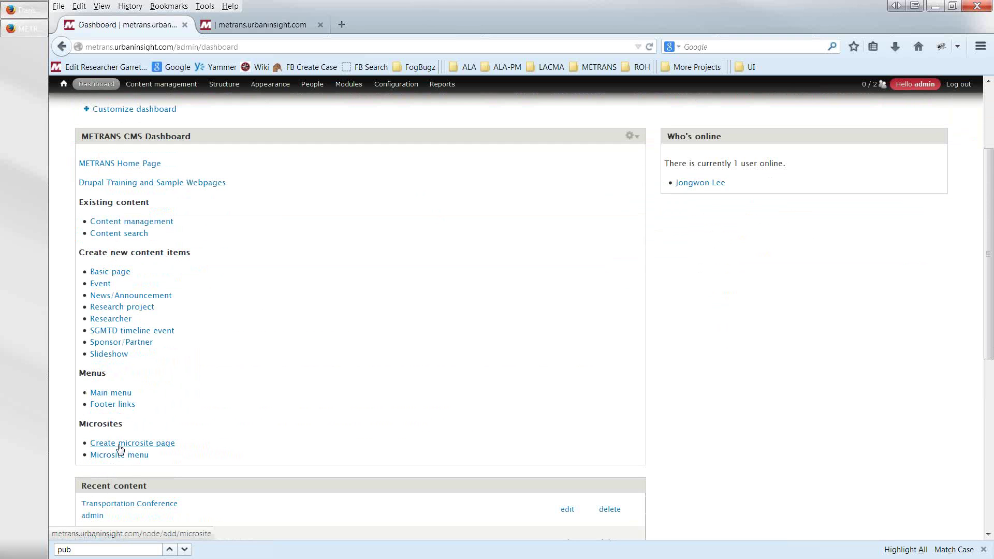
{"action": "left_click", "coordinate": [120, 445]}
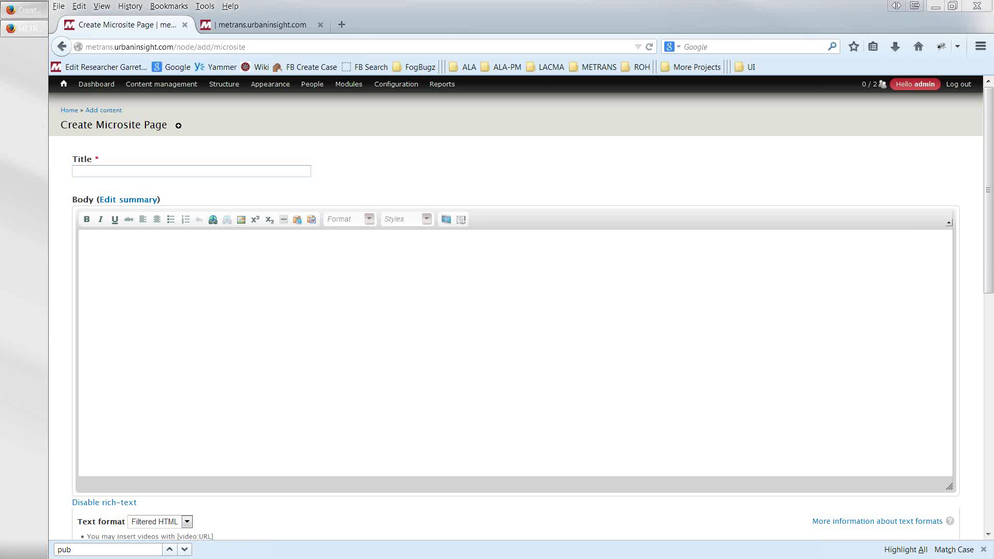
{"action": "left_click", "coordinate": [120, 174]}
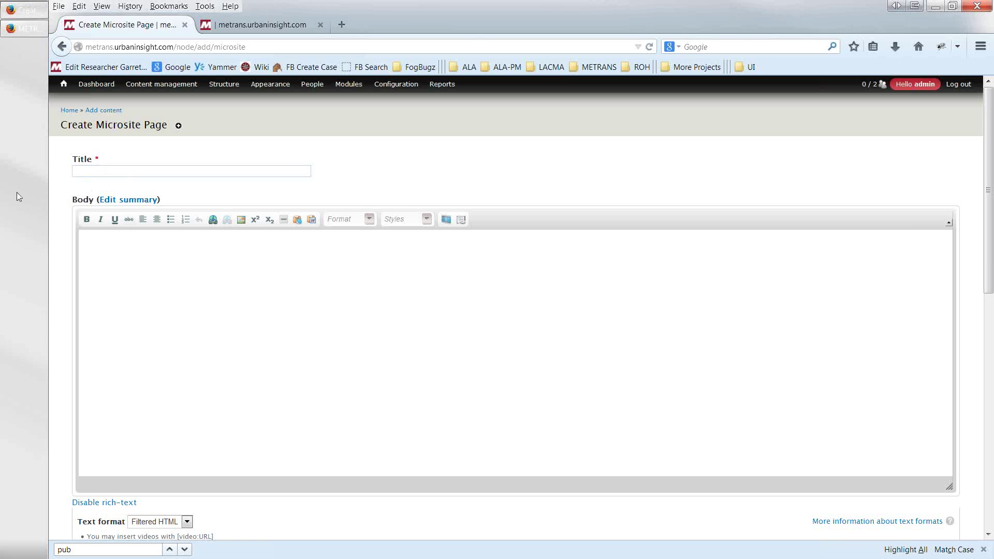
{"action": "type", "text": "Summit Agenda"}
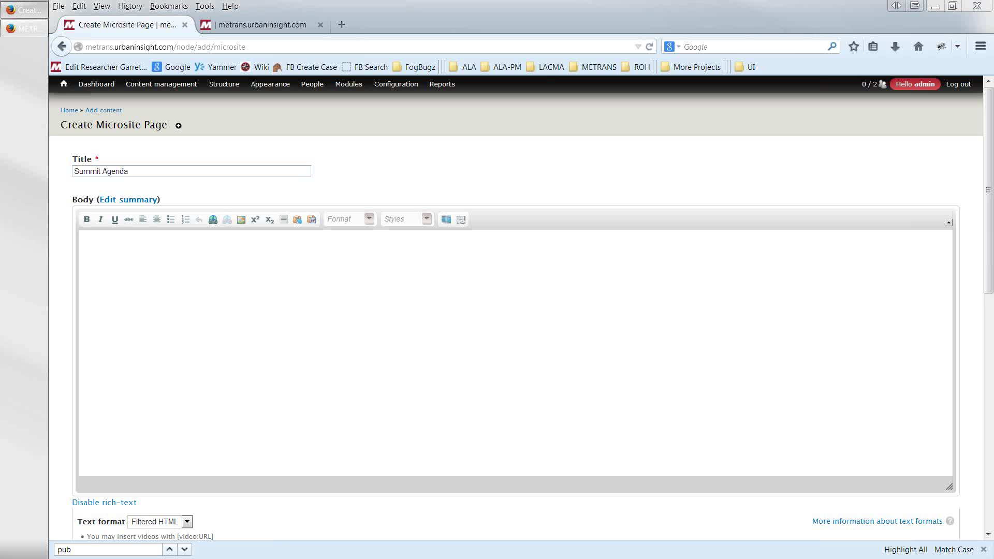
- Paste the two-day Monday and Tuesday summit agenda into the page body
{"action": "left_click", "coordinate": [144, 318]}
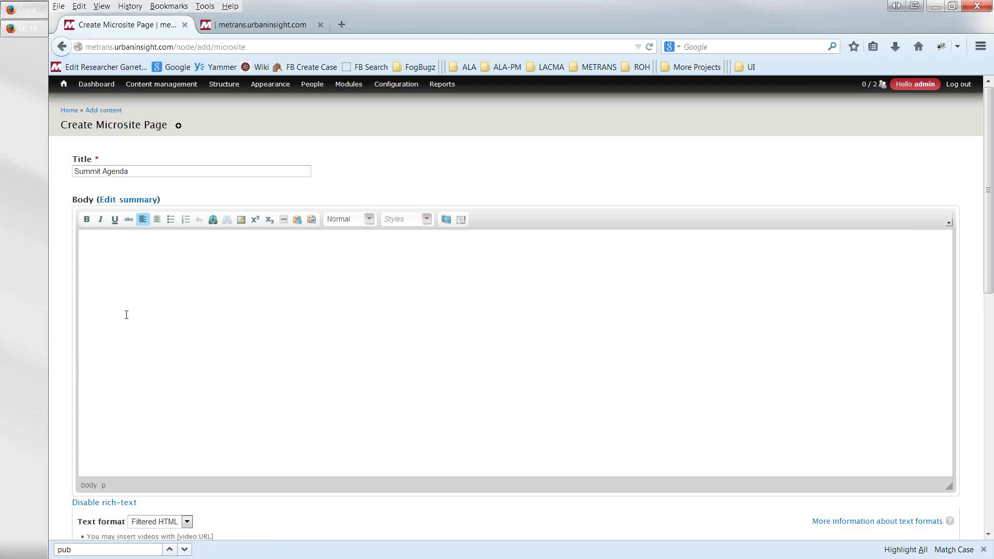
{"action": "key", "text": "ctrl+v"}
{"action": "scroll", "coordinate": [141, 331], "scroll_direction": "up", "scroll_amount": 5}
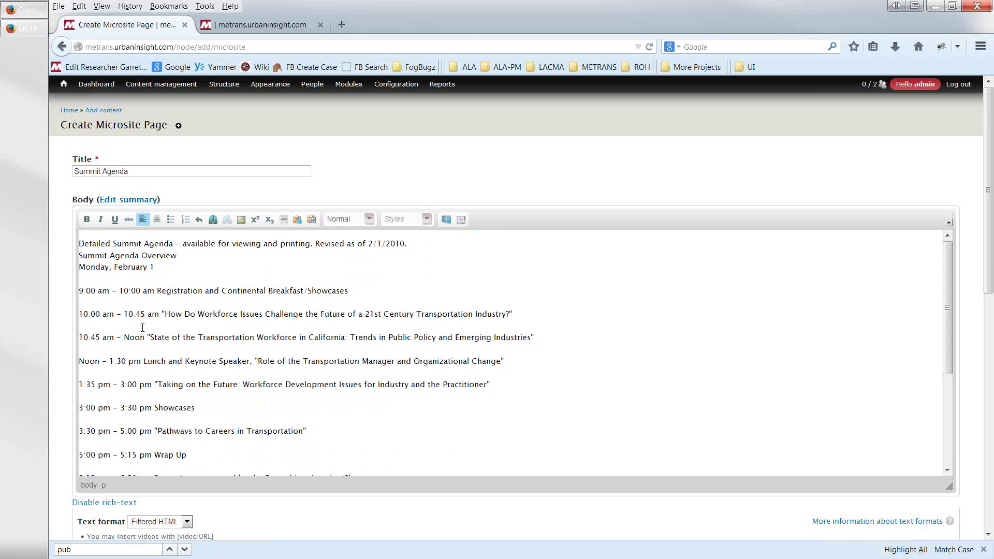
{"action": "scroll", "coordinate": [141, 328], "scroll_direction": "down", "scroll_amount": 5}
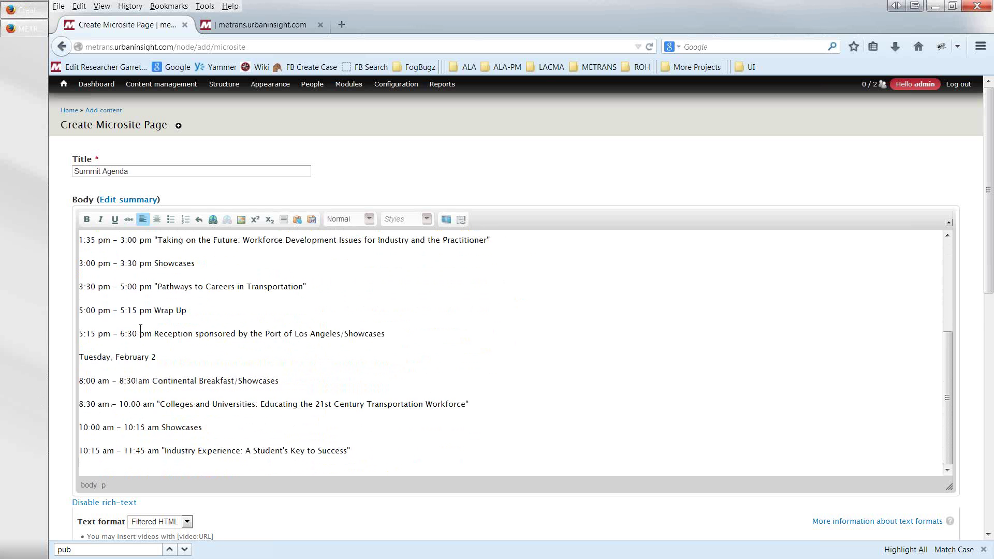
{"action": "scroll", "coordinate": [141, 330], "scroll_direction": "down", "scroll_amount": 2}
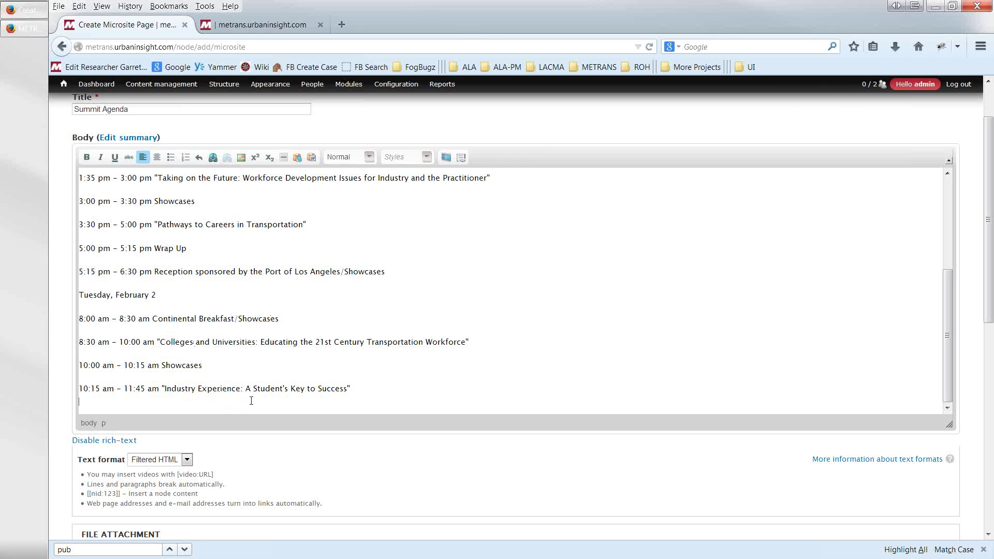
{"action": "scroll", "coordinate": [246, 534], "scroll_direction": "down", "scroll_amount": 6}
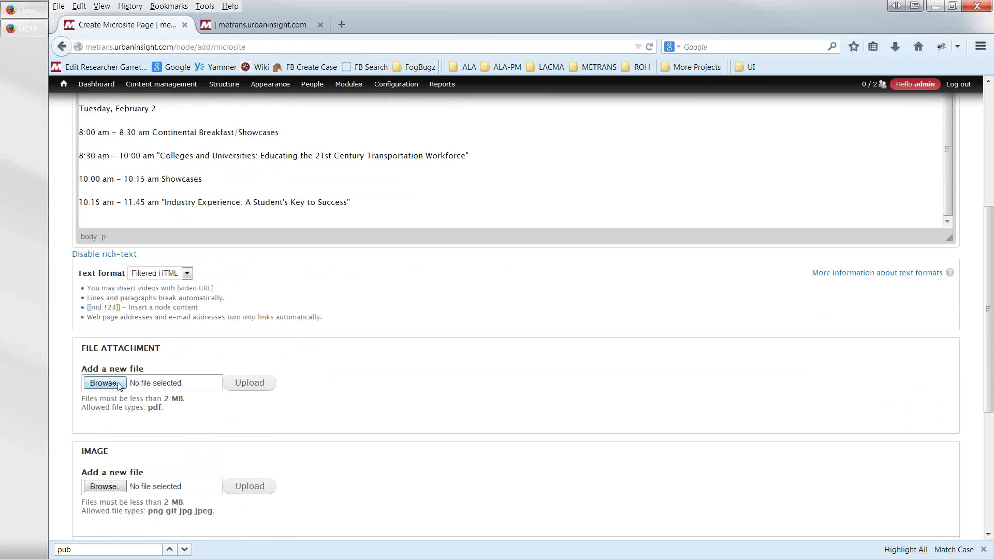
- Upload Test_Document.pdf from the Desktop as the page's file attachment
{"action": "left_click", "coordinate": [119, 384]}
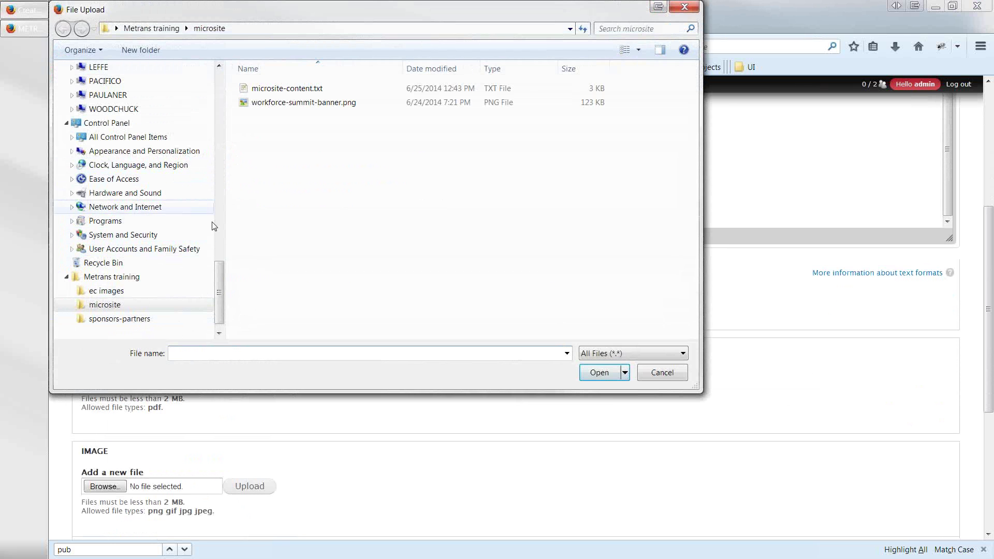
{"action": "scroll", "coordinate": [207, 115], "scroll_direction": "up", "scroll_amount": 5}
{"action": "scroll", "coordinate": [205, 115], "scroll_direction": "up", "scroll_amount": 5}
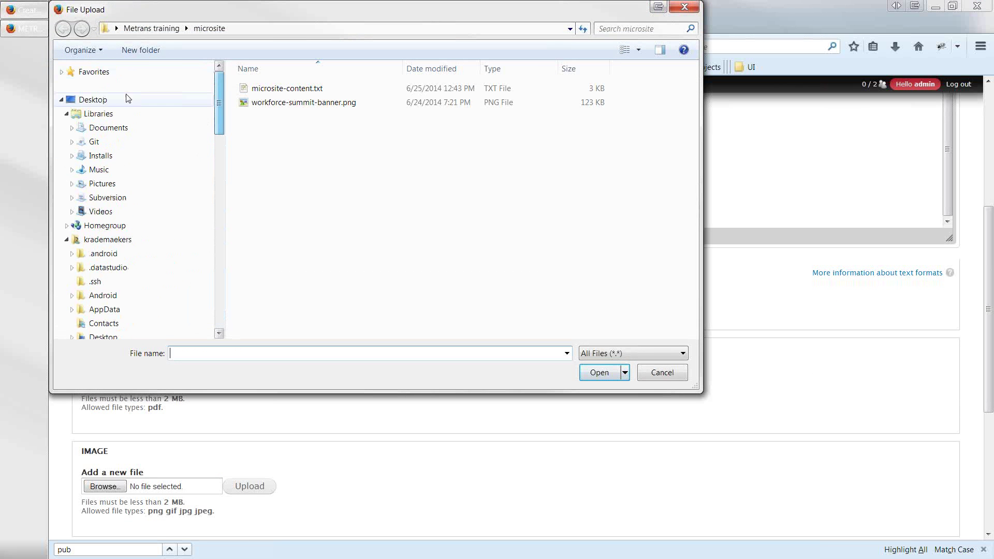
{"action": "left_click", "coordinate": [91, 99]}
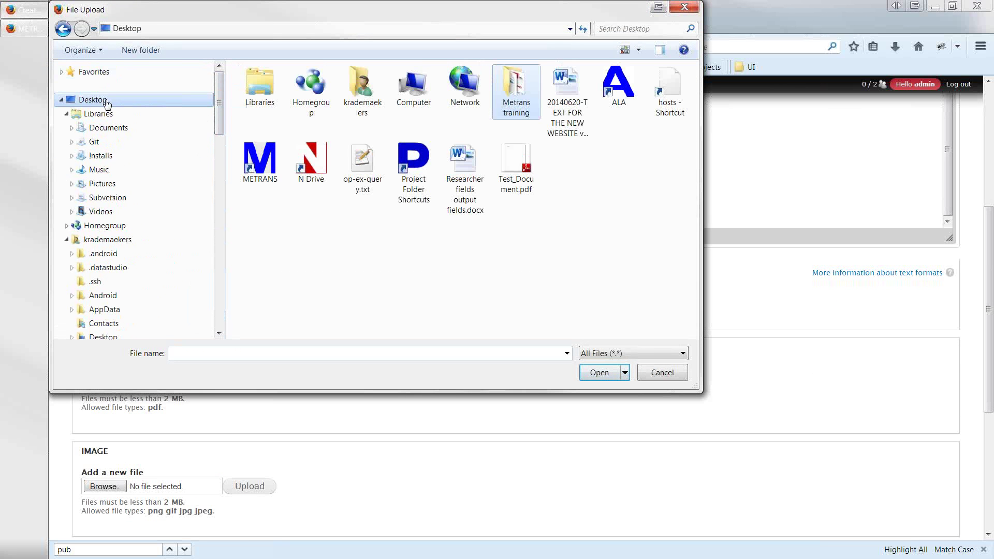
{"action": "double_click", "coordinate": [515, 162]}
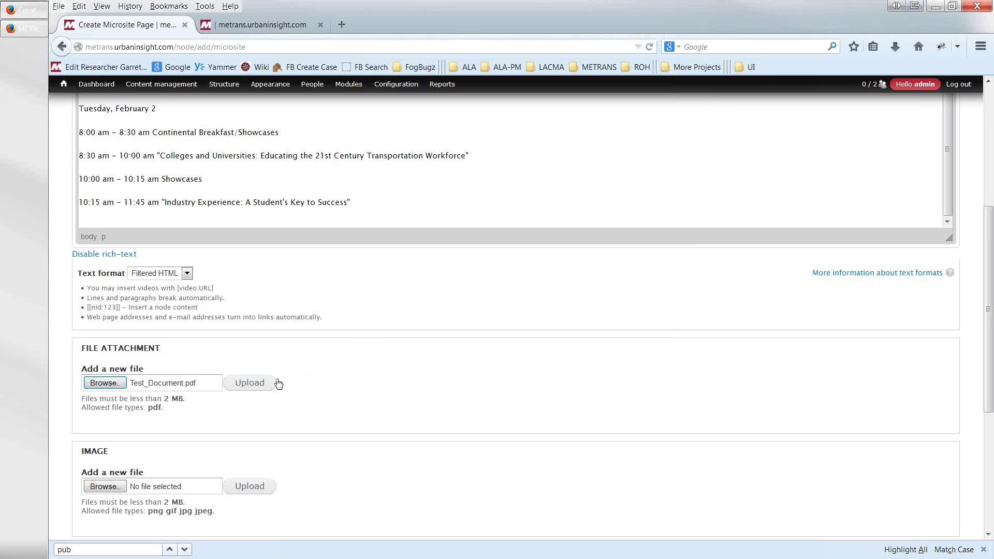
{"action": "left_click", "coordinate": [262, 384]}
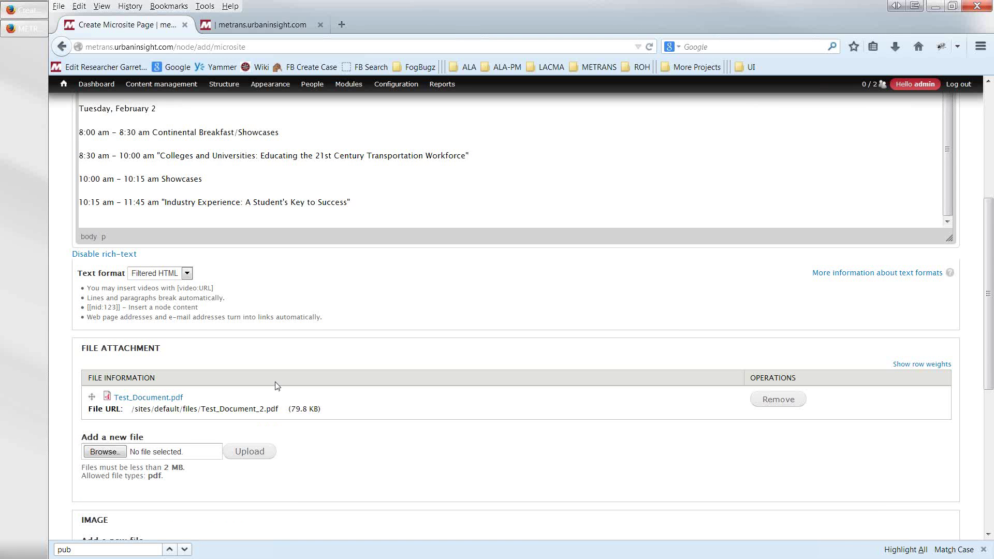
{"action": "scroll", "coordinate": [272, 383], "scroll_direction": "up", "scroll_amount": 5}
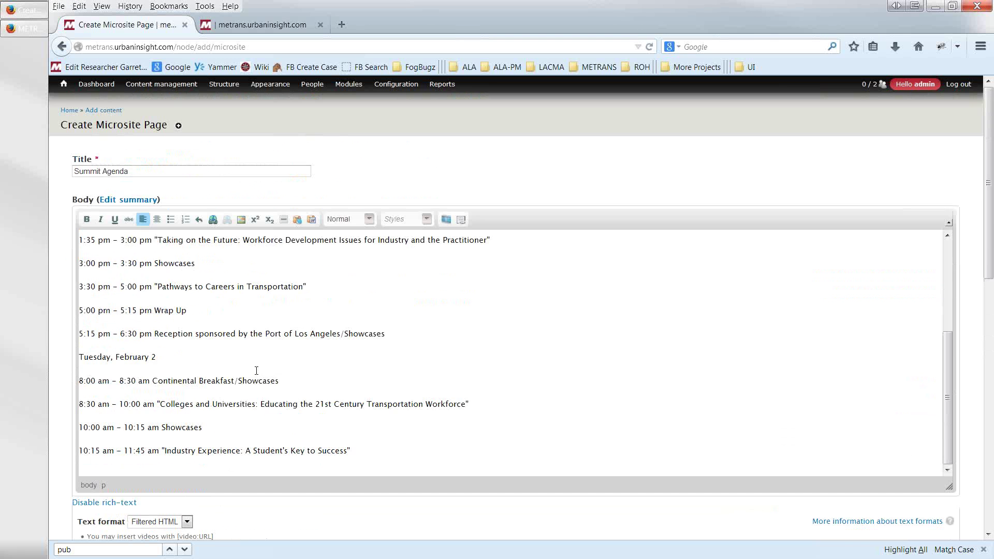
- Select the attached PDF's full file URL to copy it
{"action": "scroll", "coordinate": [256, 371], "scroll_direction": "up", "scroll_amount": 3}
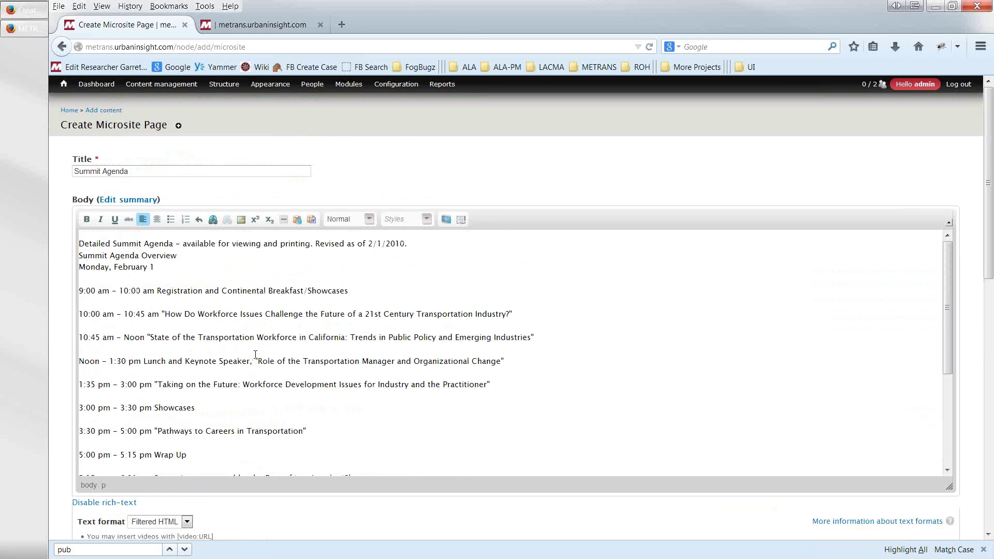
{"action": "scroll", "coordinate": [257, 348], "scroll_direction": "down", "scroll_amount": 3}
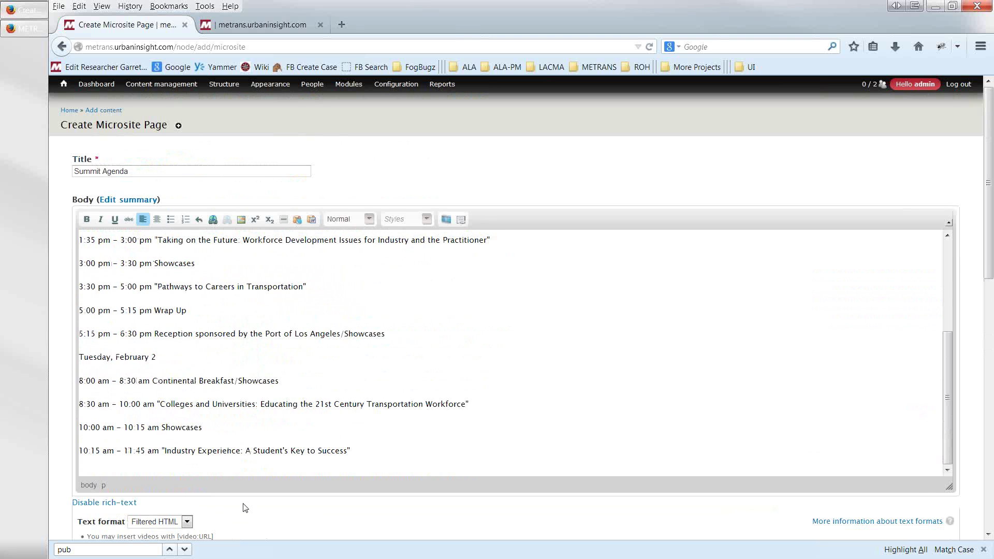
{"action": "scroll", "coordinate": [244, 506], "scroll_direction": "down", "scroll_amount": 5}
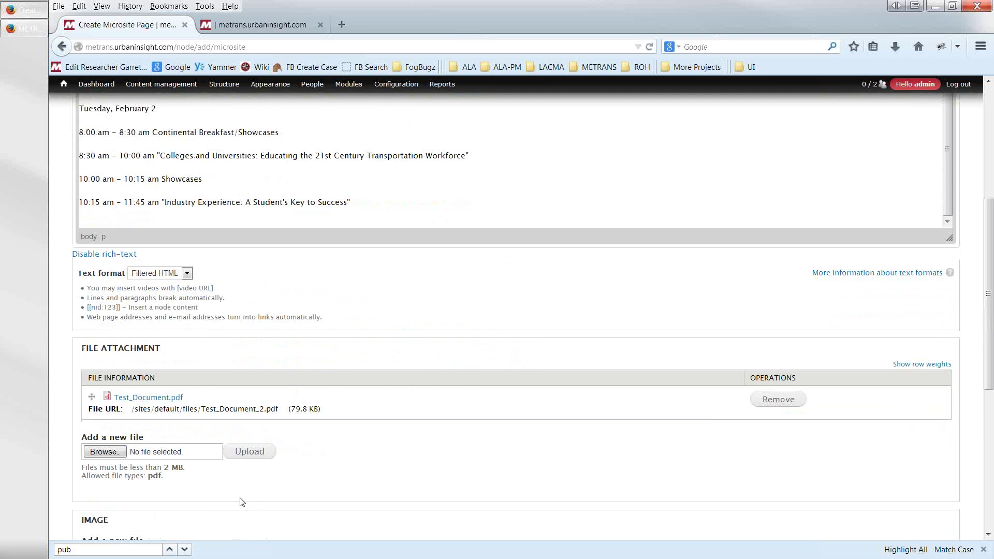
{"action": "triple_click", "coordinate": [133, 410]}
{"action": "key", "text": "ctrl+c"}
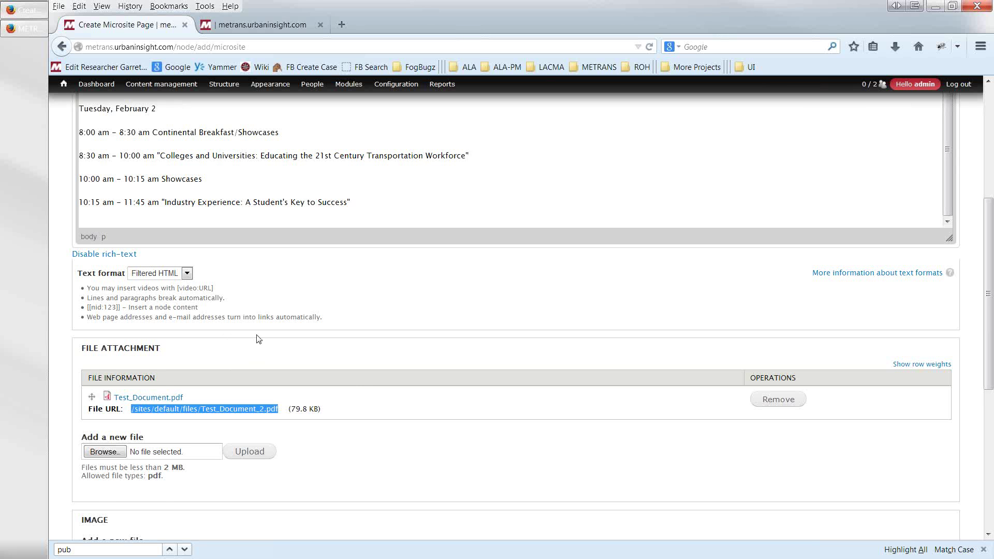
- Link the body phrase 'available for viewing and printing' to /sites/default/files/Test_Document_2.pdf
{"action": "scroll", "coordinate": [257, 336], "scroll_direction": "up", "scroll_amount": 5}
{"action": "scroll", "coordinate": [258, 331], "scroll_direction": "up", "scroll_amount": 5}
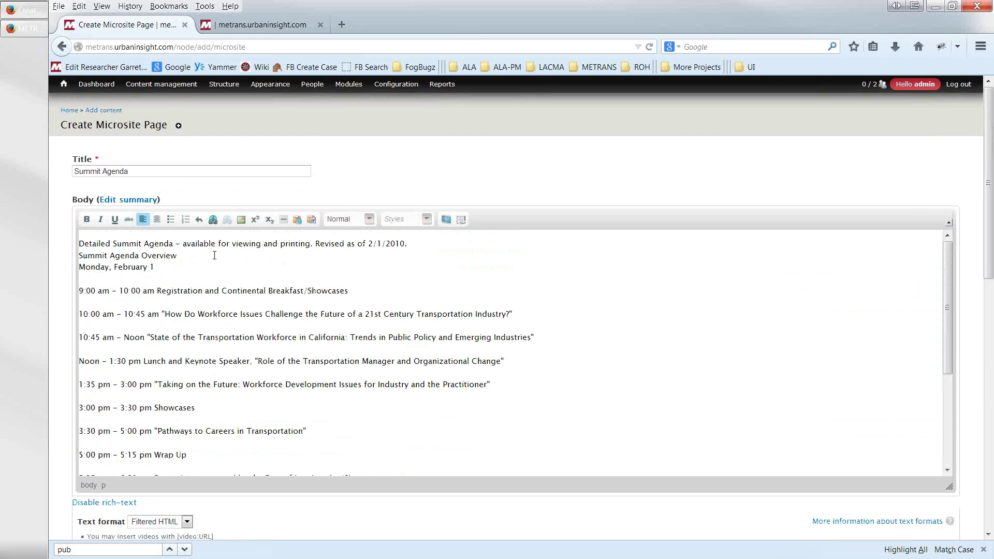
{"action": "left_click_drag", "start_coordinate": [185, 244], "coordinate": [312, 243]}
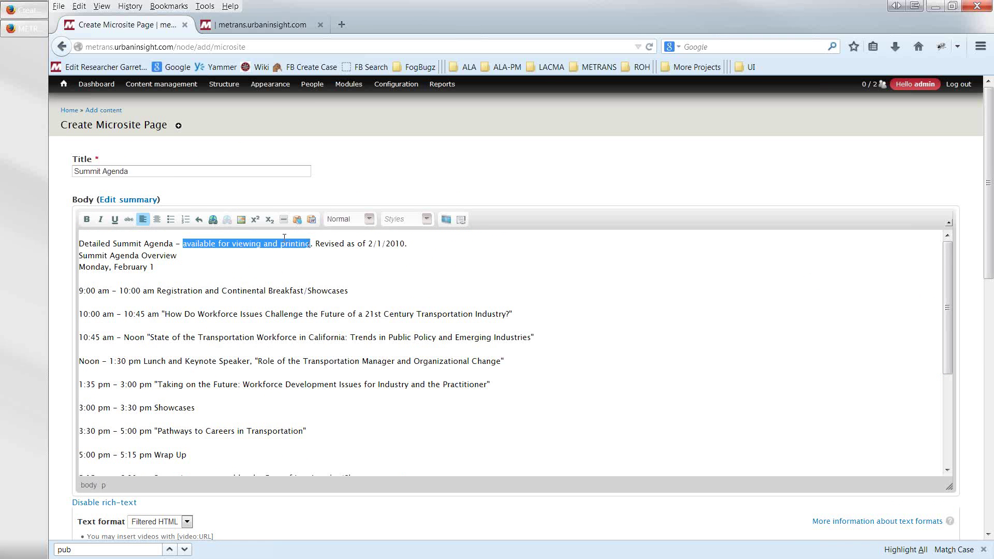
{"action": "left_click", "coordinate": [213, 220]}
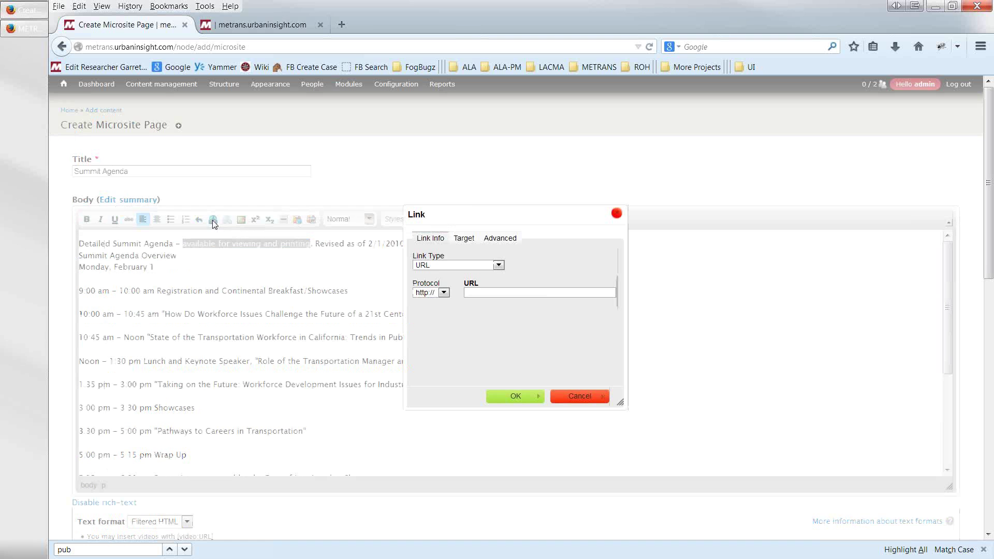
{"action": "key", "text": "ctrl+v"}
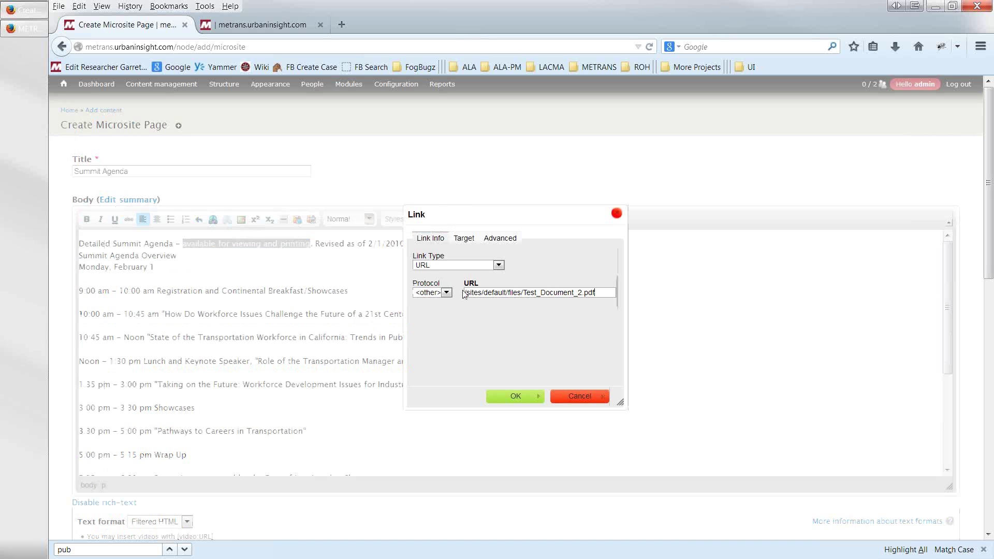
{"action": "left_click", "coordinate": [515, 396]}
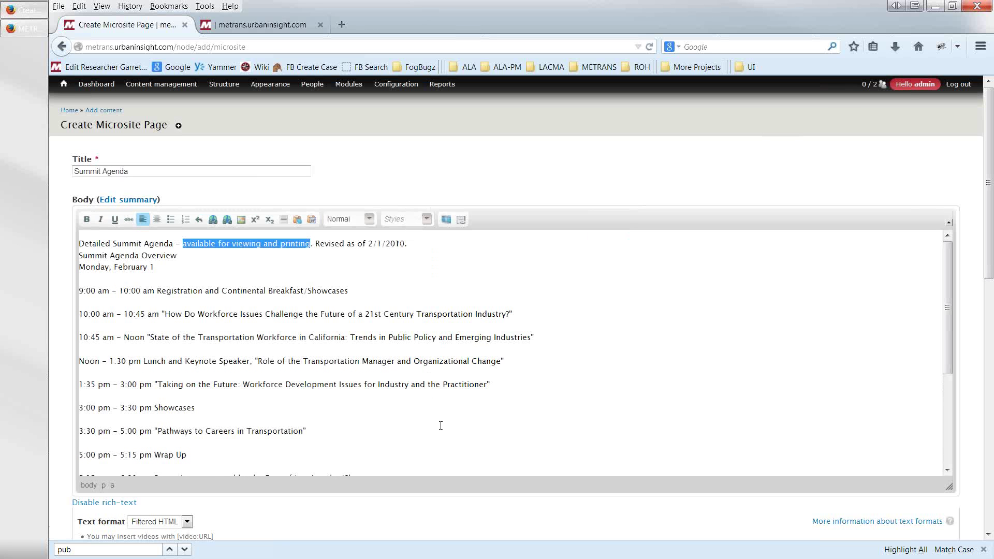
{"action": "scroll", "coordinate": [413, 434], "scroll_direction": "down", "scroll_amount": 5}
{"action": "scroll", "coordinate": [355, 478], "scroll_direction": "down", "scroll_amount": 3}
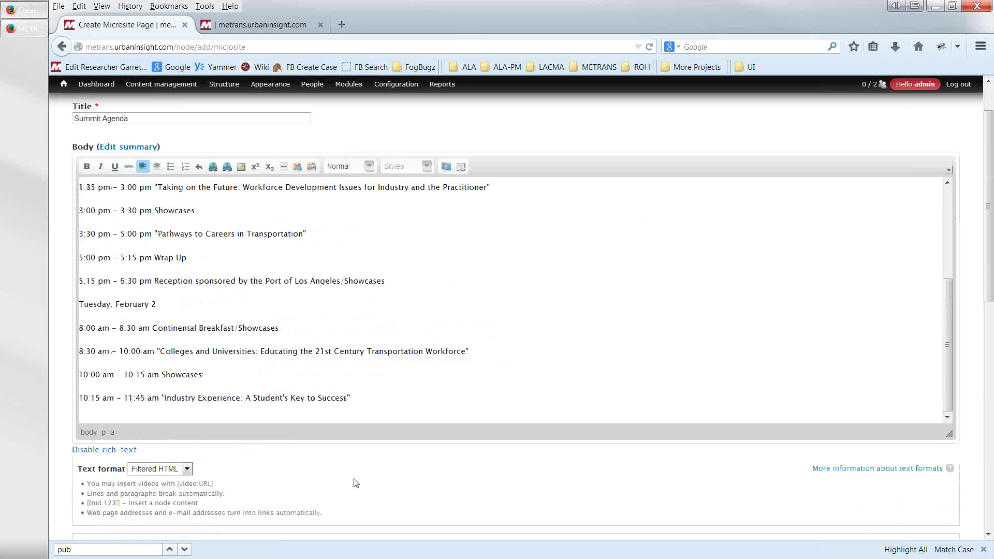
{"action": "scroll", "coordinate": [354, 483], "scroll_direction": "down", "scroll_amount": 4}
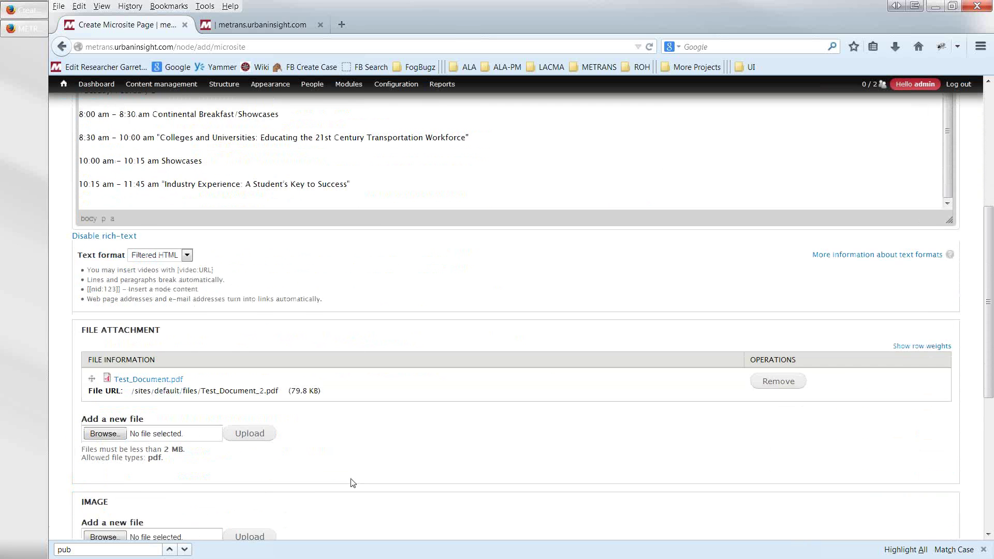
- Give Summit Agenda a menu link with parent '-- Transportation Conference' and save the page
{"action": "scroll", "coordinate": [352, 483], "scroll_direction": "down", "scroll_amount": 5}
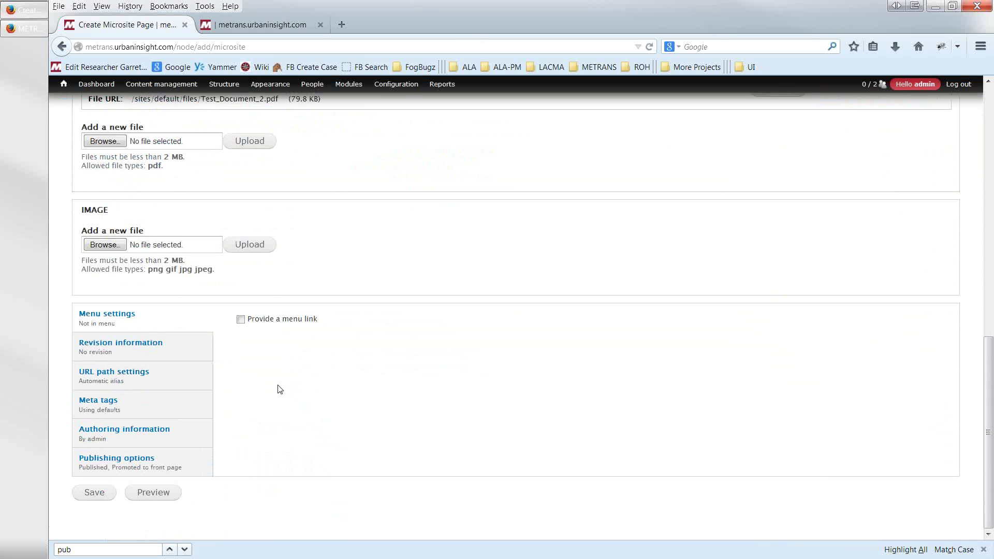
{"action": "left_click", "coordinate": [241, 320]}
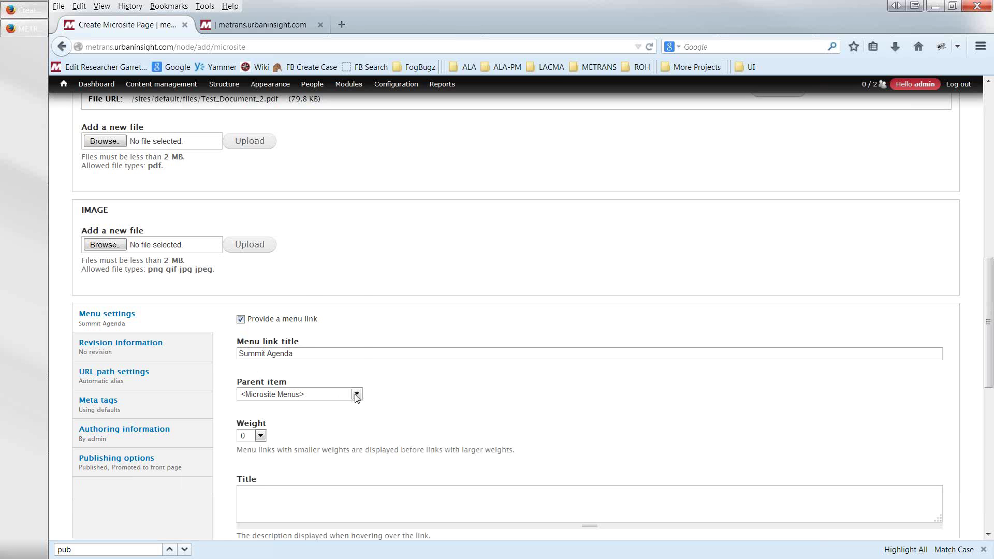
{"action": "left_click", "coordinate": [356, 395]}
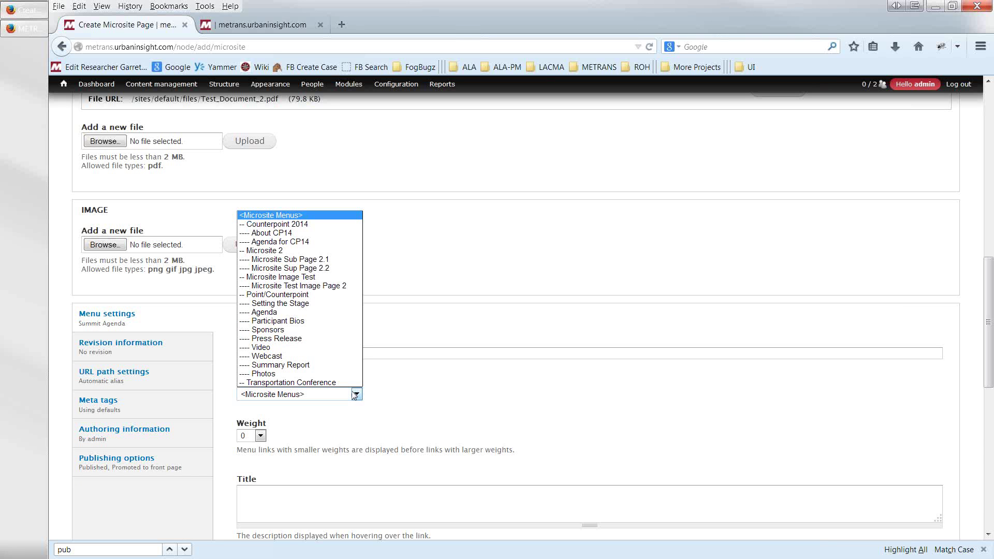
{"action": "left_click", "coordinate": [318, 383]}
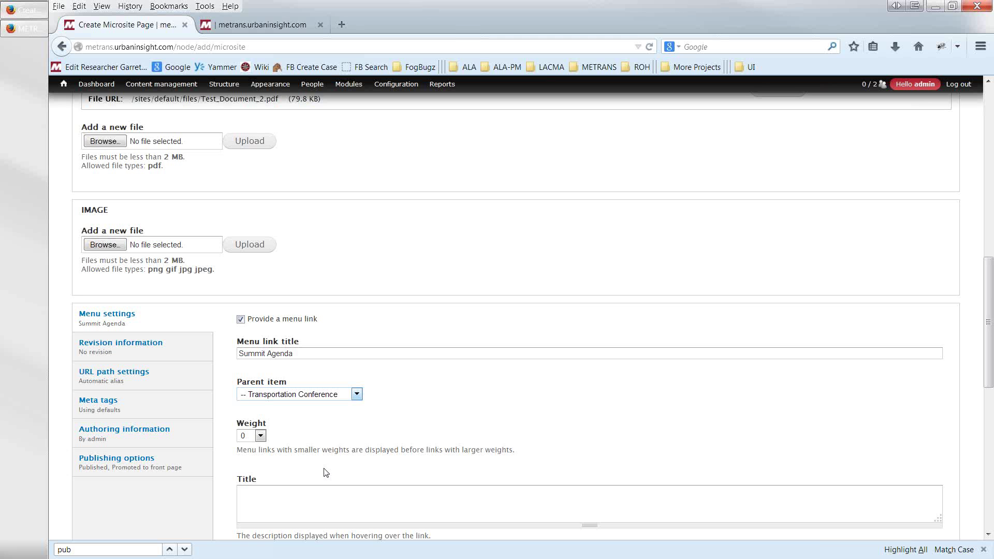
{"action": "scroll", "coordinate": [321, 473], "scroll_direction": "down", "scroll_amount": 8}
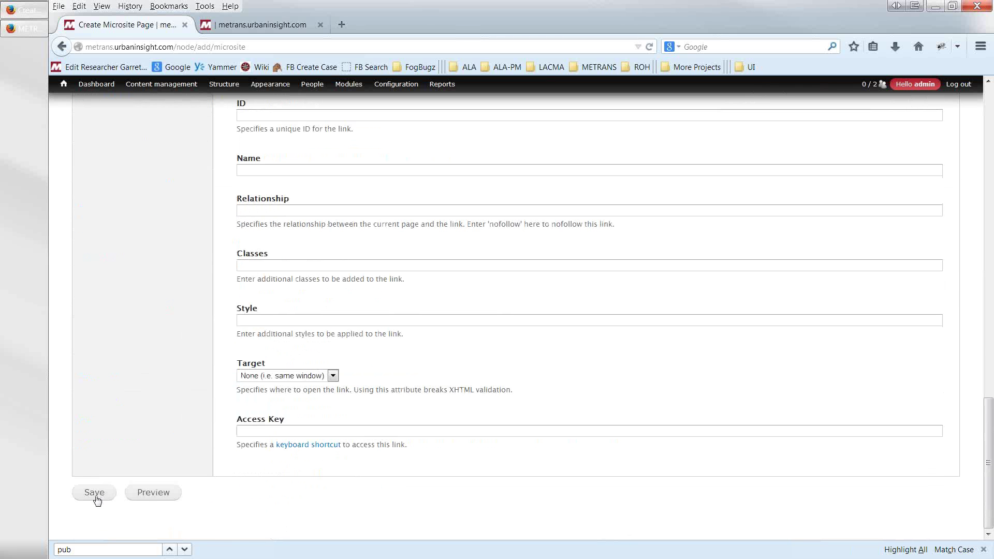
{"action": "left_click", "coordinate": [95, 498]}
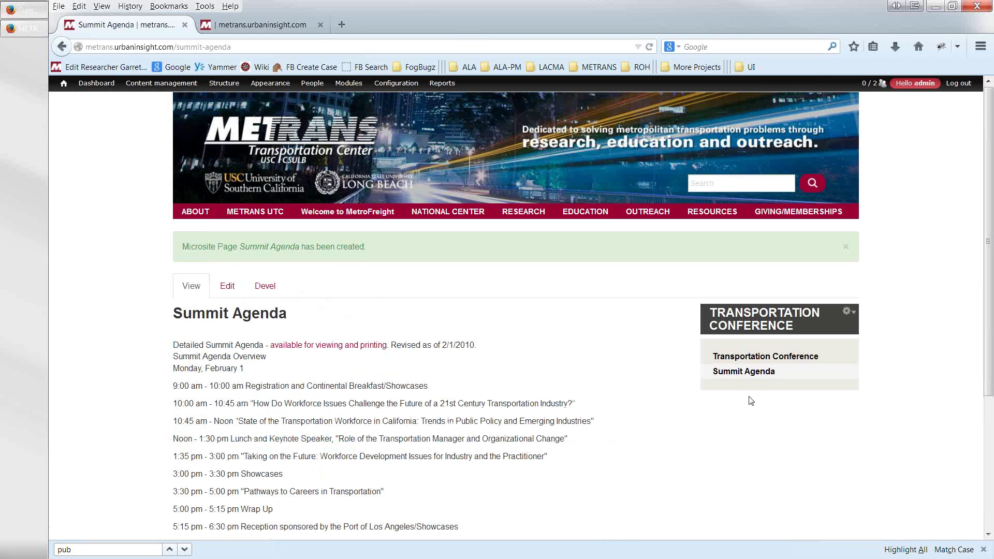
- Check the Transportation Conference and Summit Agenda menu pages and edit form, then return to the dashboard
{"action": "left_click", "coordinate": [753, 361]}
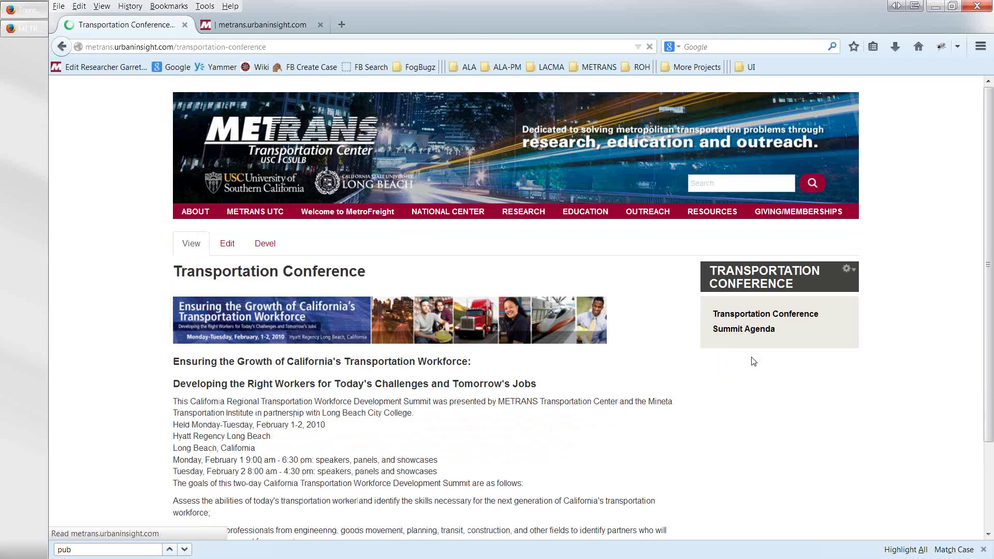
{"action": "left_click", "coordinate": [734, 332]}
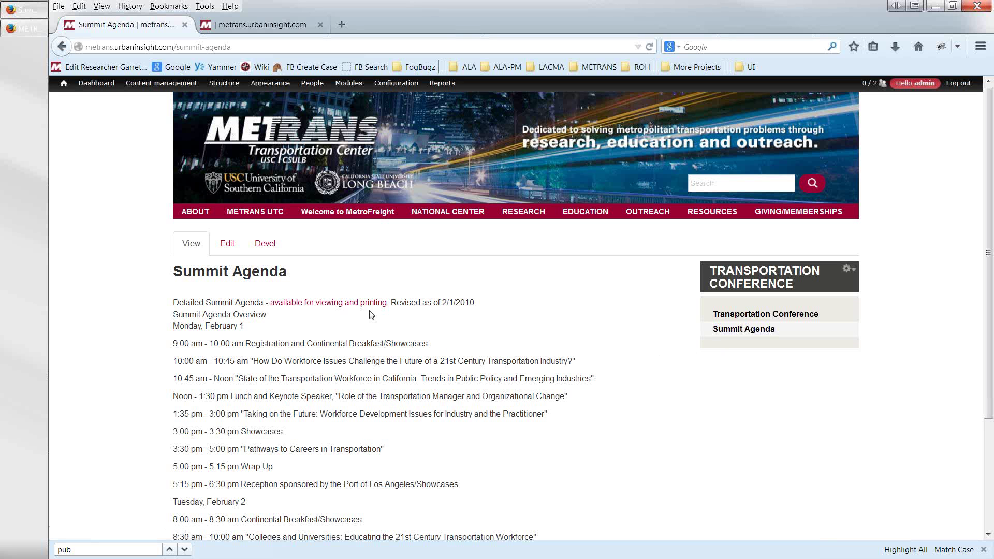
{"action": "left_click", "coordinate": [231, 250]}
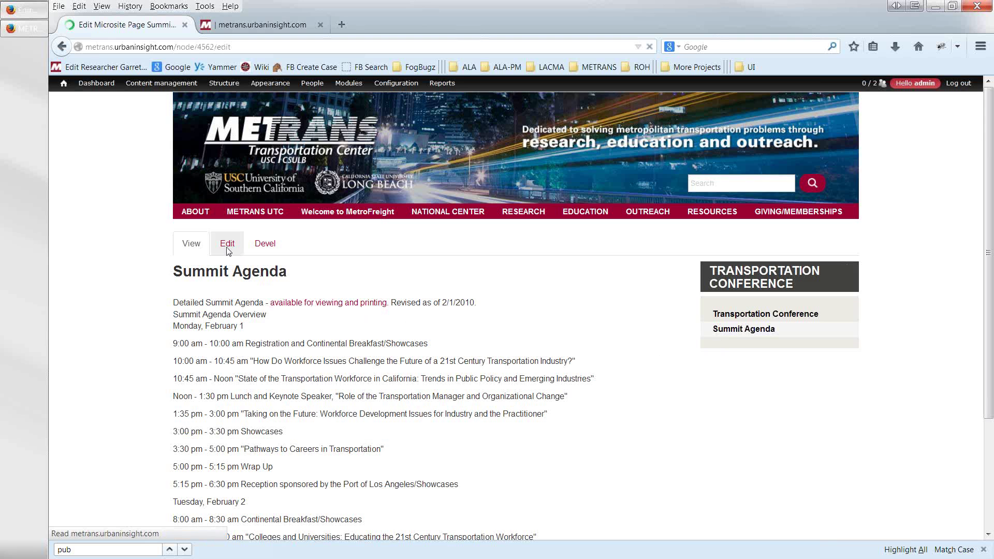
{"action": "key", "text": "alt+Left"}
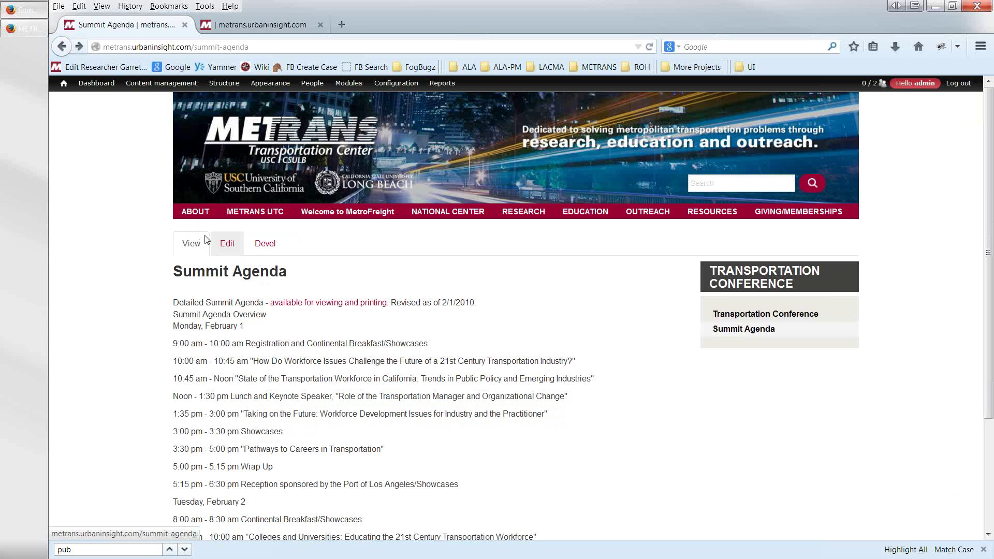
{"action": "mouse_move", "coordinate": [241, 220]}
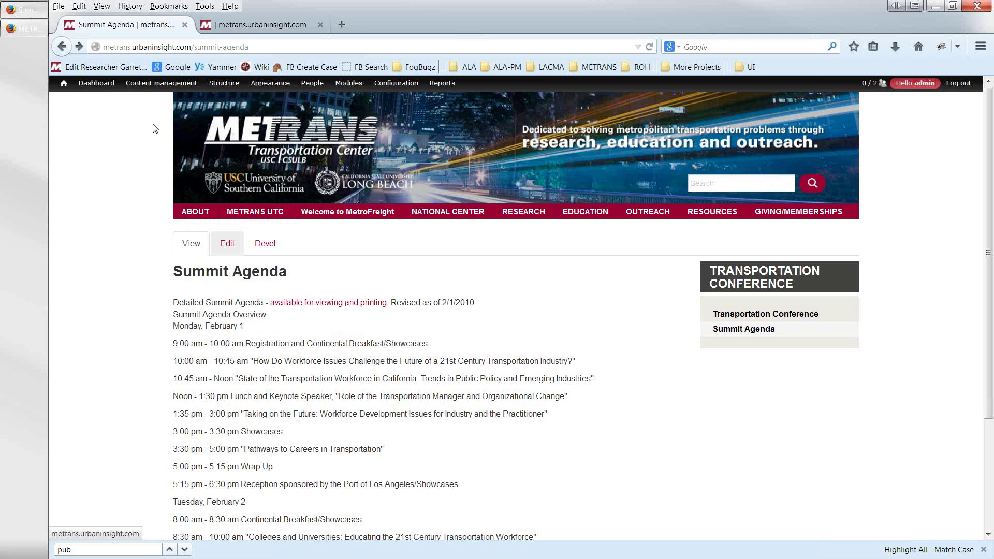
{"action": "left_click", "coordinate": [96, 83]}
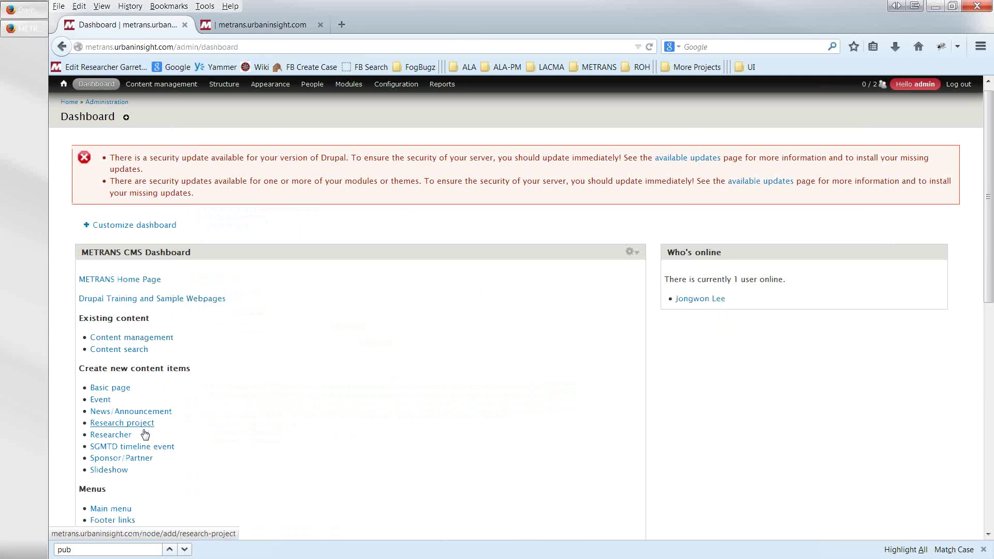
- Open a blank Create Microsite Page form from the Dashboard's Microsites section
{"action": "scroll", "coordinate": [135, 404], "scroll_direction": "down", "scroll_amount": 5}
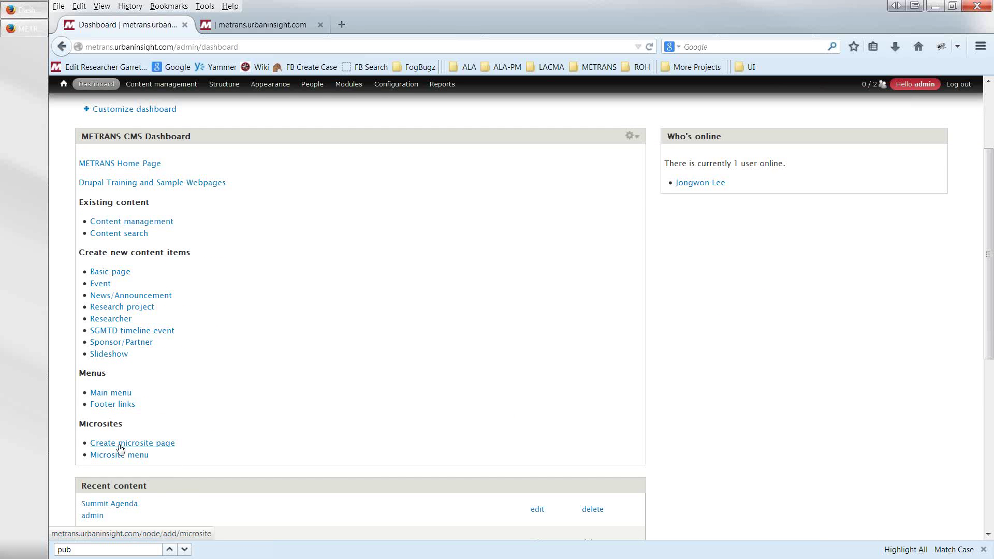
{"action": "left_click", "coordinate": [121, 445]}
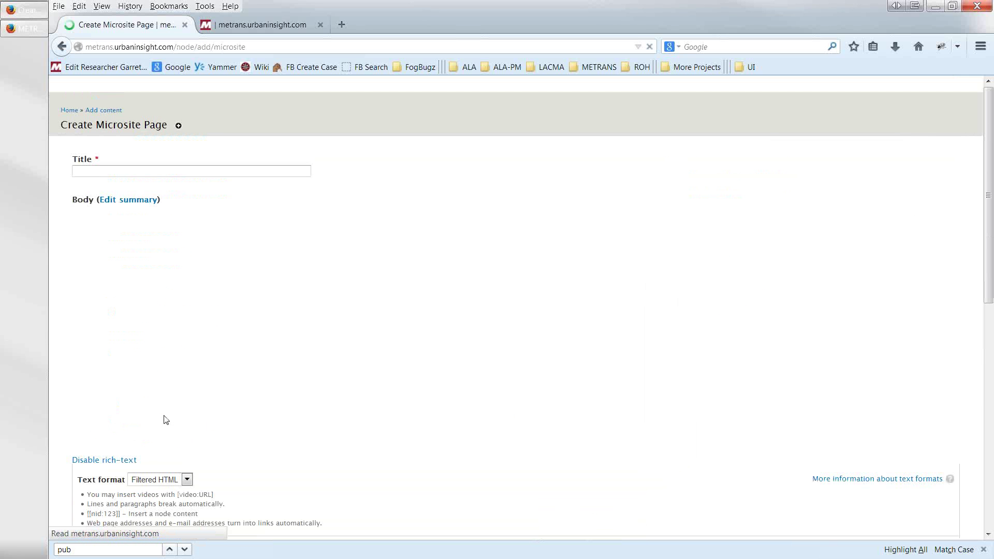
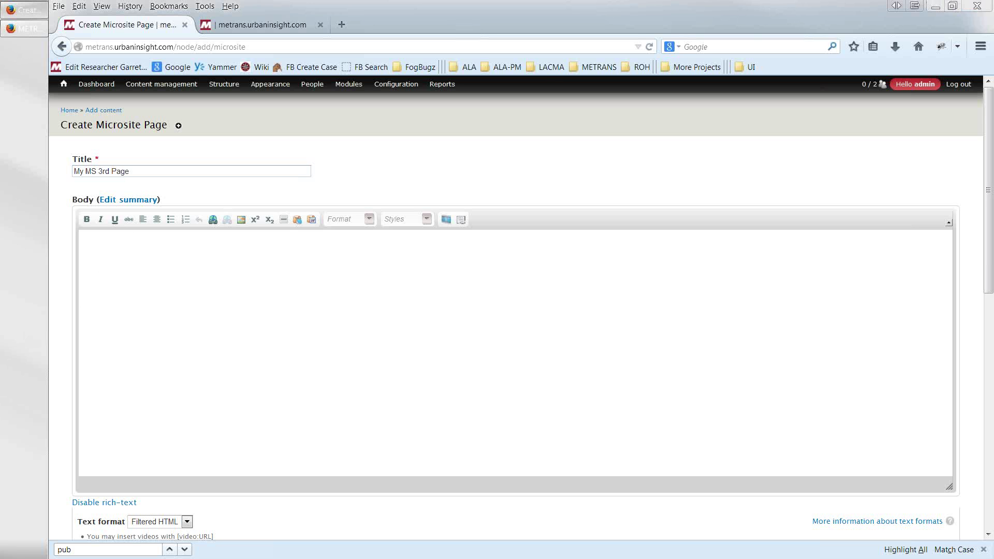
- Paste lorem ipsum paragraphs into the My MS 3rd Page body
{"action": "left_click", "coordinate": [116, 322]}
{"action": "type", "text": "Lower description. Lorem ipsum dolor sit amet, consectetur adipiscing elit. Aliquam convallis magna sit amet erat auctor nec gravida augue tincidunt. Sed eu tincidunt urna. Cum sociis natoque penatibus et magnis dis parturient montes, nascetur ridiculus mus.  Ut ac odio ante, et tristique massa. Aliquam semper lorem sit amet justo euismod vehicula. Praesent volutpat magna id odio porta posuere. In volutpat sagittis tortor.  Duis vestibulum mi eu nisi bibendum vulputate dictum erat consectetur. Nullam congue, nisl vitae tristique sodales, mi purus laoreet odio, non rutrum dui nibh non justo.  Cras convallis, magna eget sodales ornare, felis libero lacinia augue, sit amet molestie nibh lorem gravida nibh. Nullam porta, risus ac blandit volutpat, augue tortor iaculis nisi, eget lacinia felis risus ac dui. Maecenas molestie dolor sed enim feugiat ornare. Donec non sem sed tellus hendrerit tincidunt."}
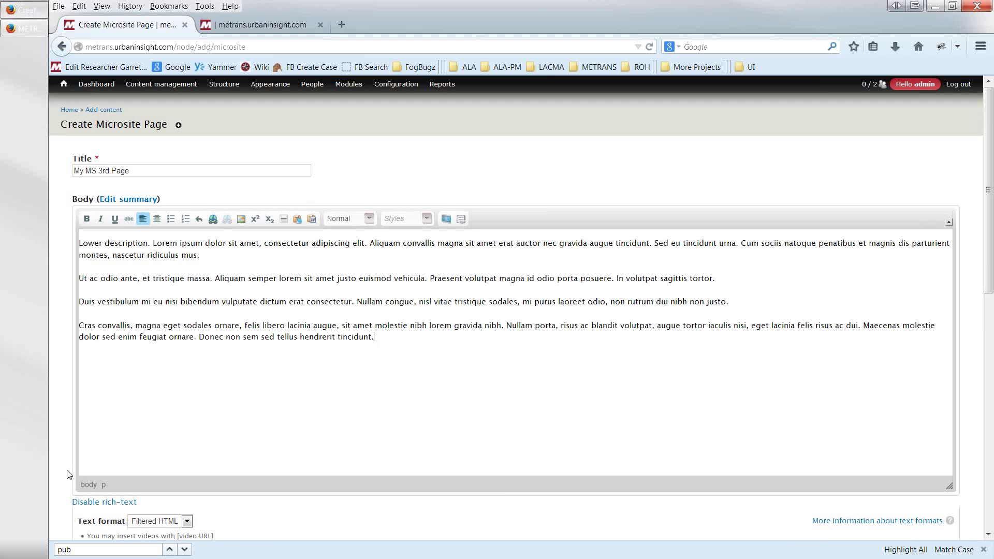
{"action": "scroll", "coordinate": [78, 471], "scroll_direction": "down", "scroll_amount": 5}
{"action": "scroll", "coordinate": [67, 474], "scroll_direction": "down", "scroll_amount": 2}
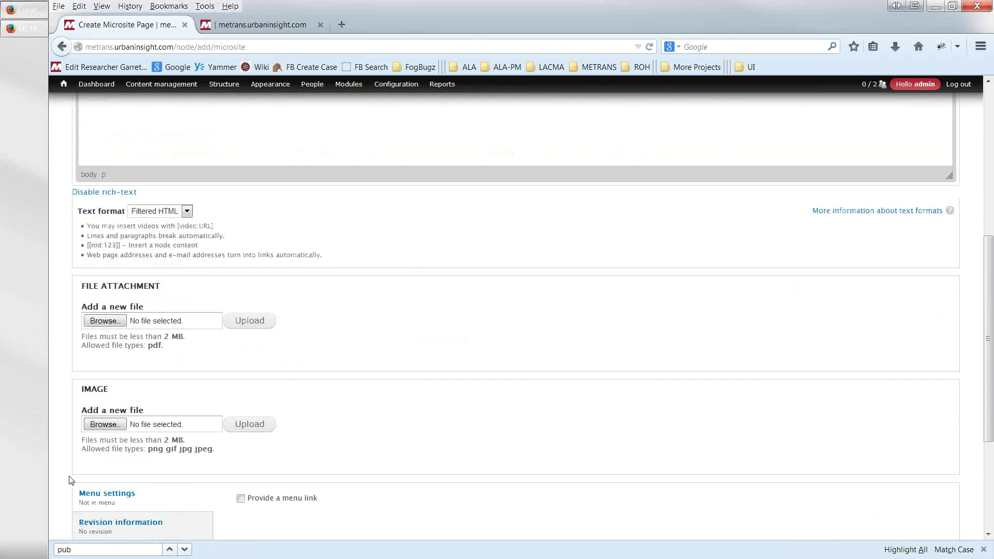
- Add a menu link under Transportation Conference and save the page
{"action": "left_click", "coordinate": [241, 437]}
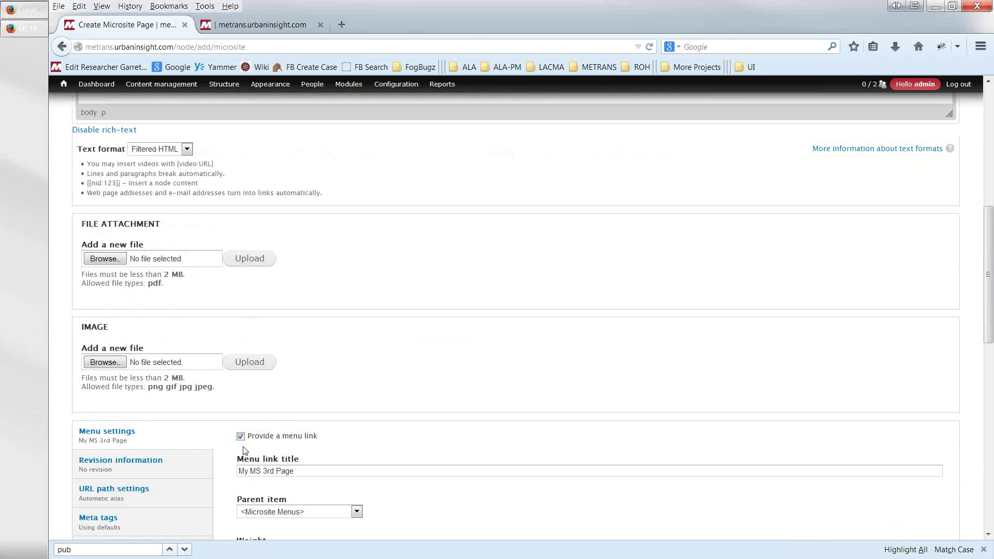
{"action": "scroll", "coordinate": [246, 505], "scroll_direction": "down", "scroll_amount": 1}
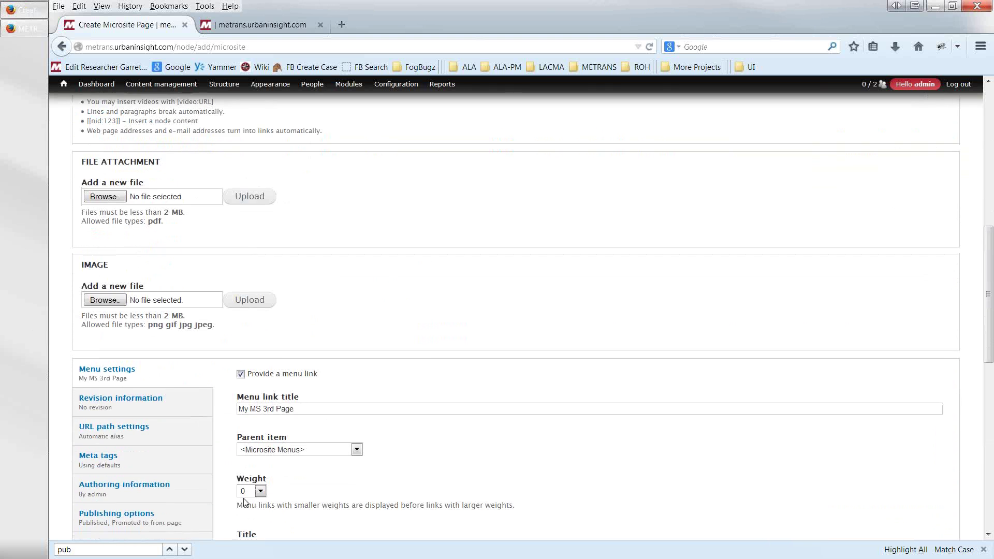
{"action": "left_click", "coordinate": [356, 450]}
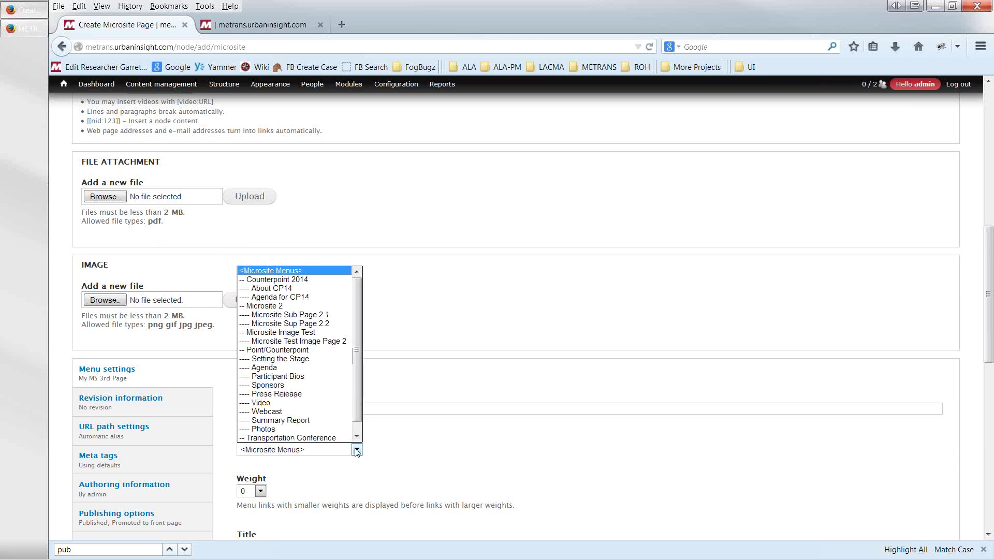
{"action": "scroll", "coordinate": [357, 428], "scroll_direction": "down", "scroll_amount": 1}
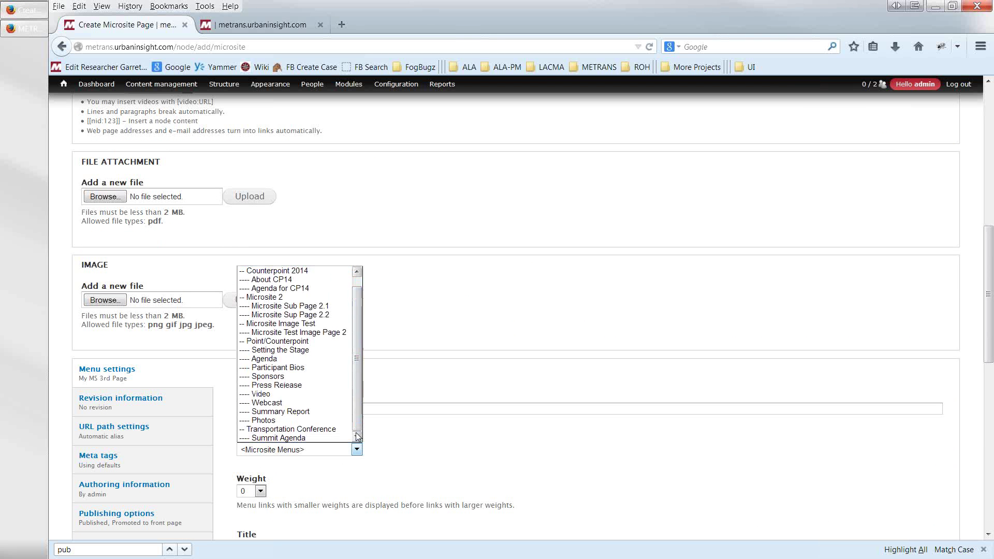
{"action": "left_click", "coordinate": [319, 430]}
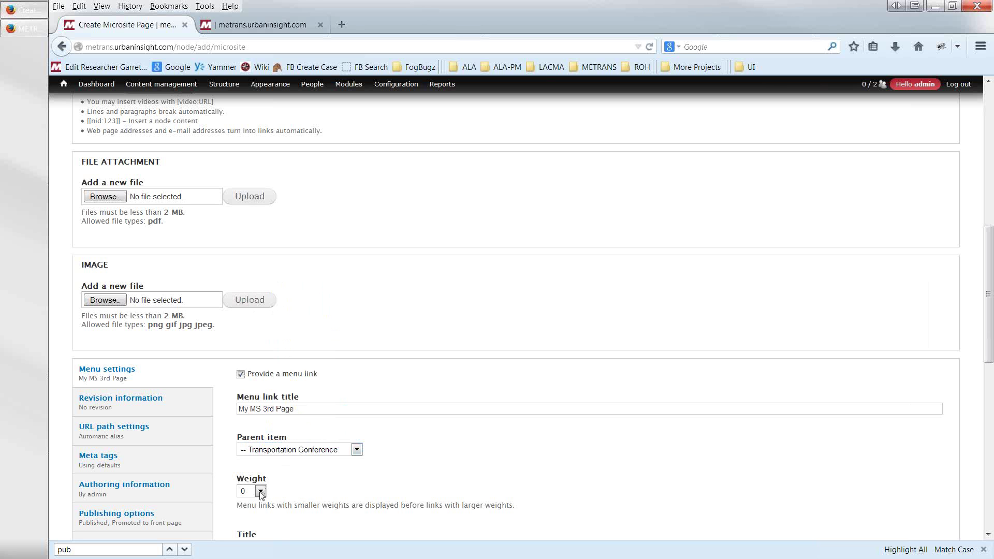
{"action": "scroll", "coordinate": [217, 516], "scroll_direction": "down", "scroll_amount": 10}
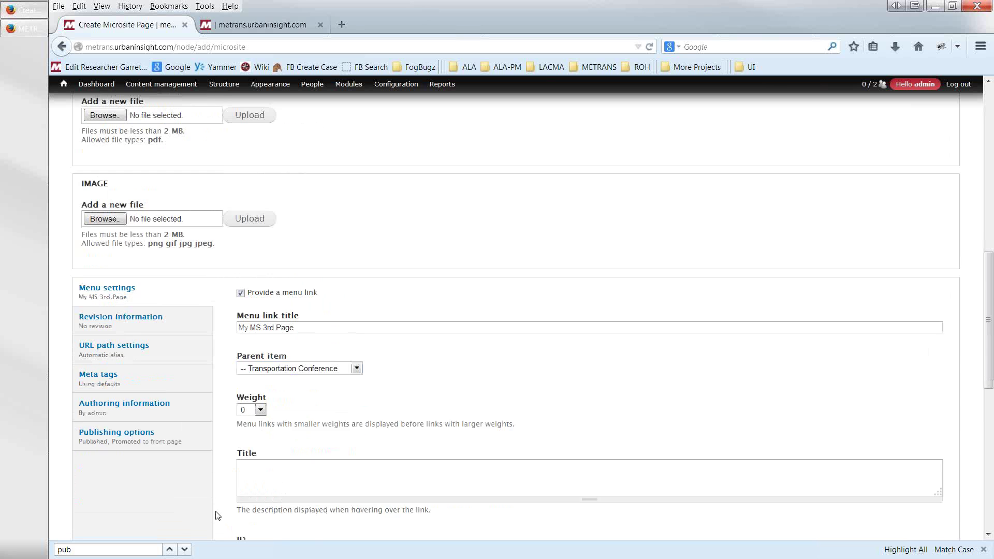
{"action": "left_click", "coordinate": [96, 499]}
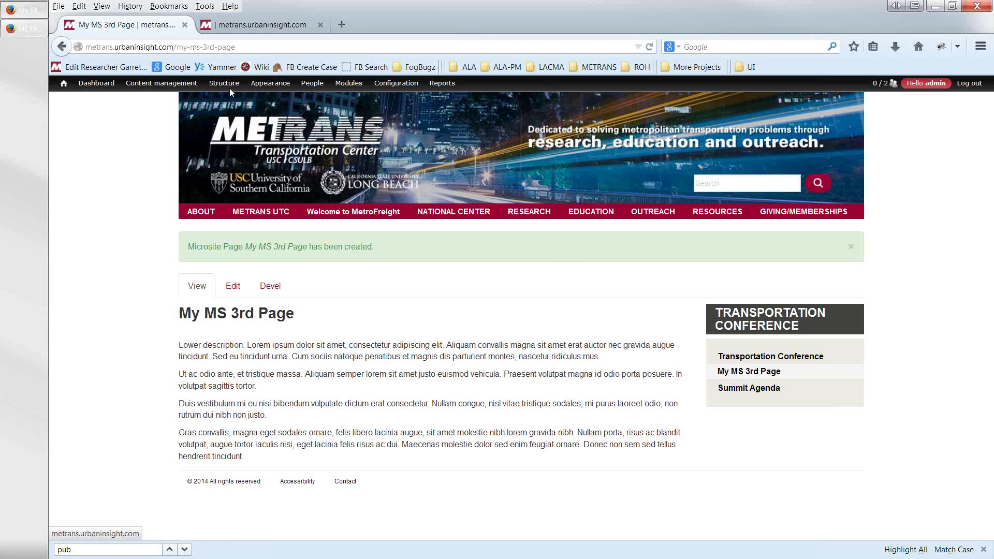
- Review My MS 3rd Page and its Transportation Conference sidebar menu, then go to the Dashboard
{"action": "mouse_move", "coordinate": [231, 90]}
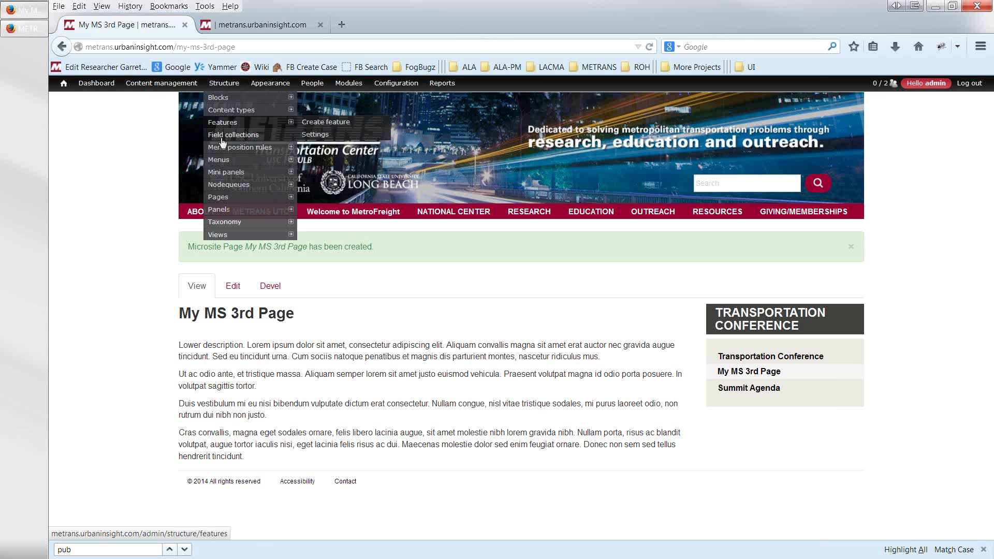
{"action": "mouse_move", "coordinate": [243, 162]}
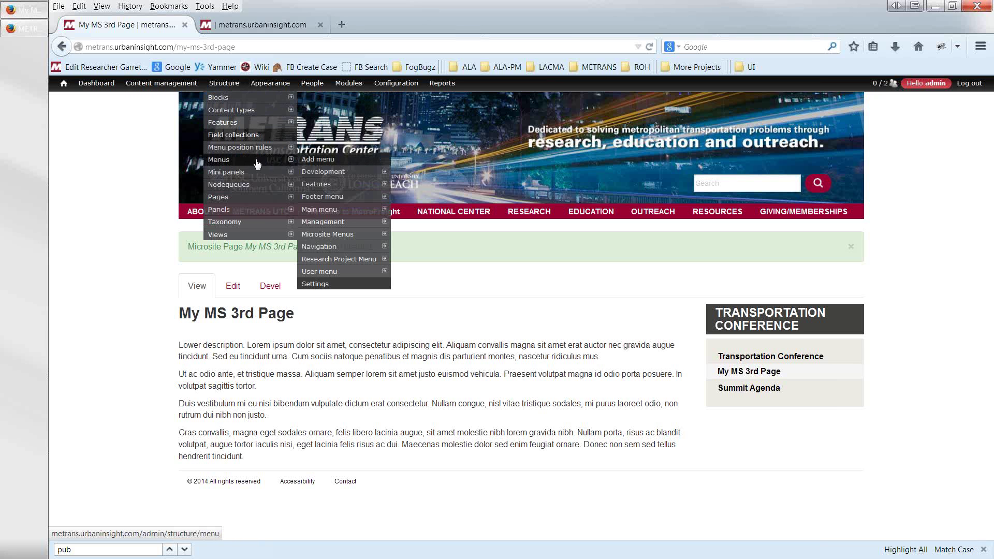
{"action": "mouse_move", "coordinate": [194, 217]}
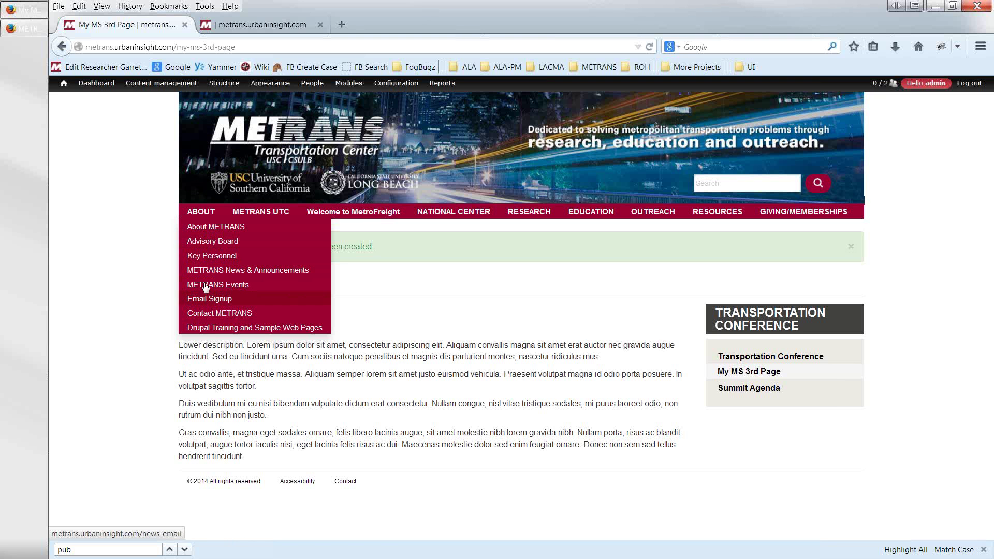
{"action": "mouse_move", "coordinate": [161, 84]}
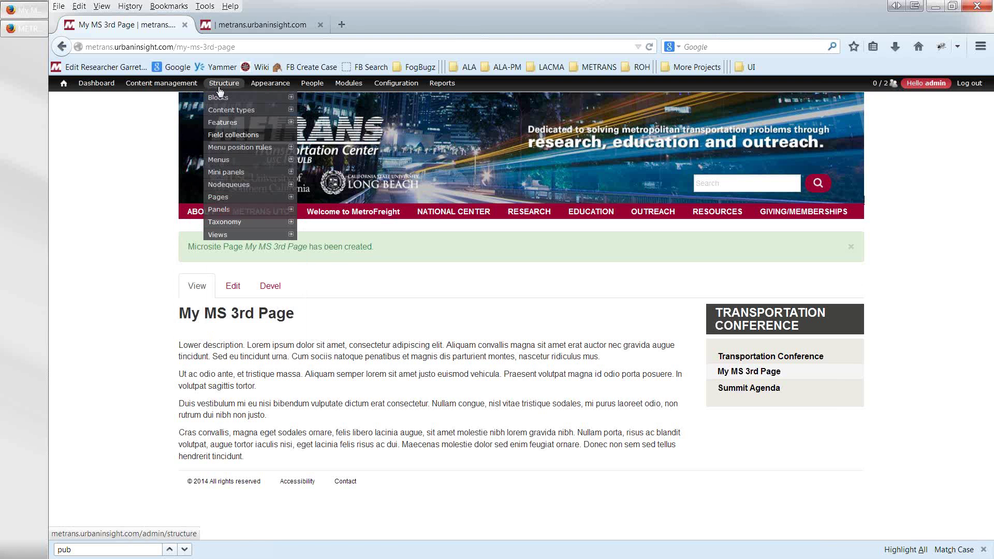
{"action": "left_click", "coordinate": [83, 84]}
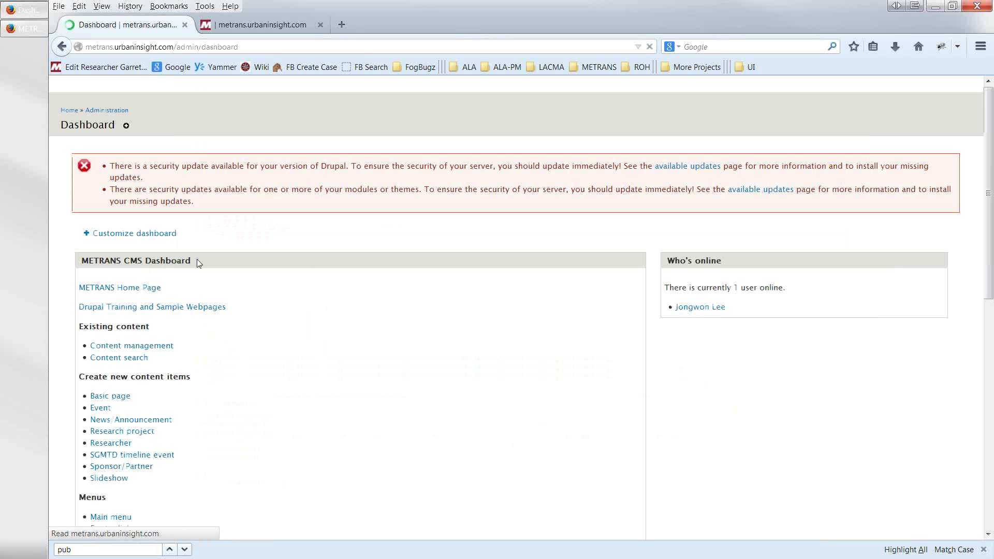
- In the Main menu, drag Key Personnel above Advisory Board and save the configuration
{"action": "scroll", "coordinate": [194, 406], "scroll_direction": "down", "scroll_amount": 2}
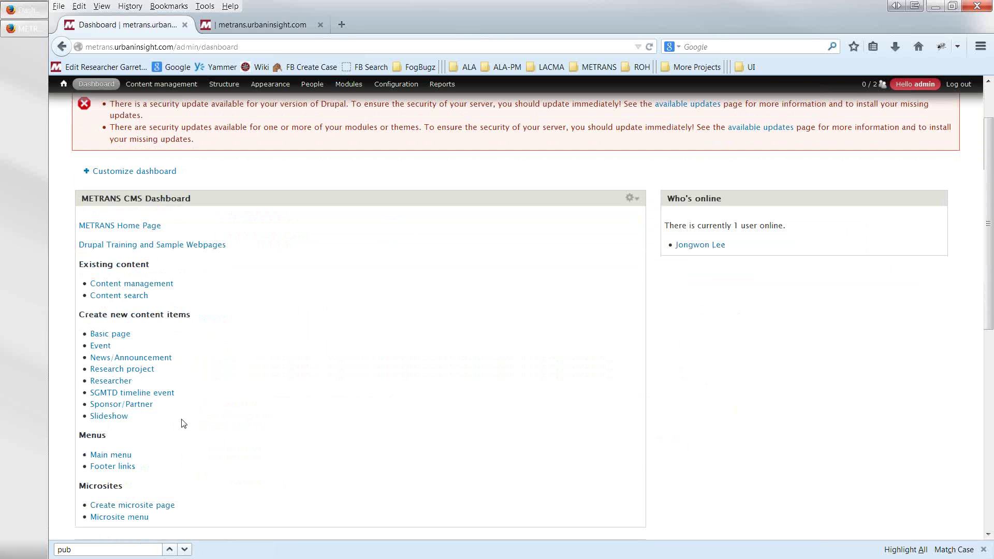
{"action": "left_click", "coordinate": [120, 457]}
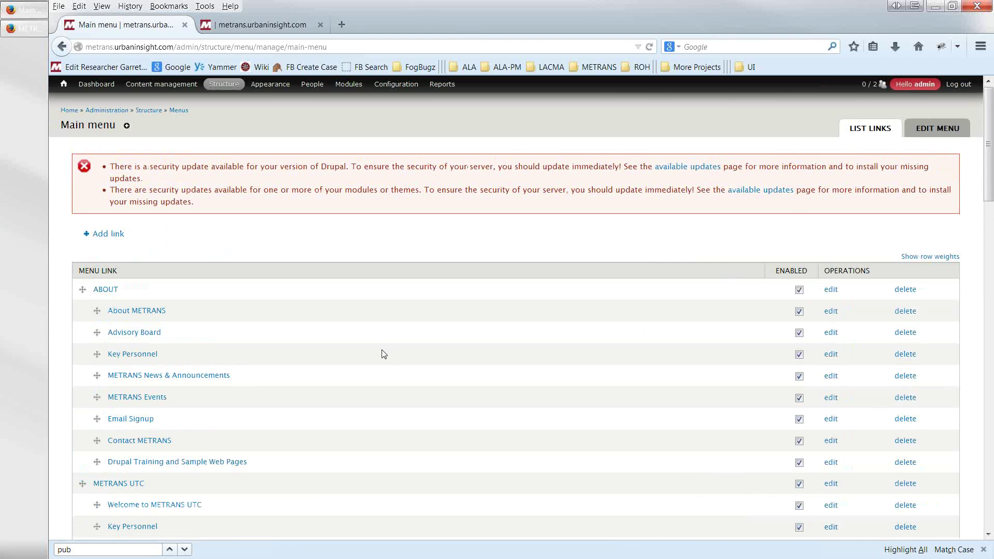
{"action": "scroll", "coordinate": [384, 354], "scroll_direction": "down", "scroll_amount": 5}
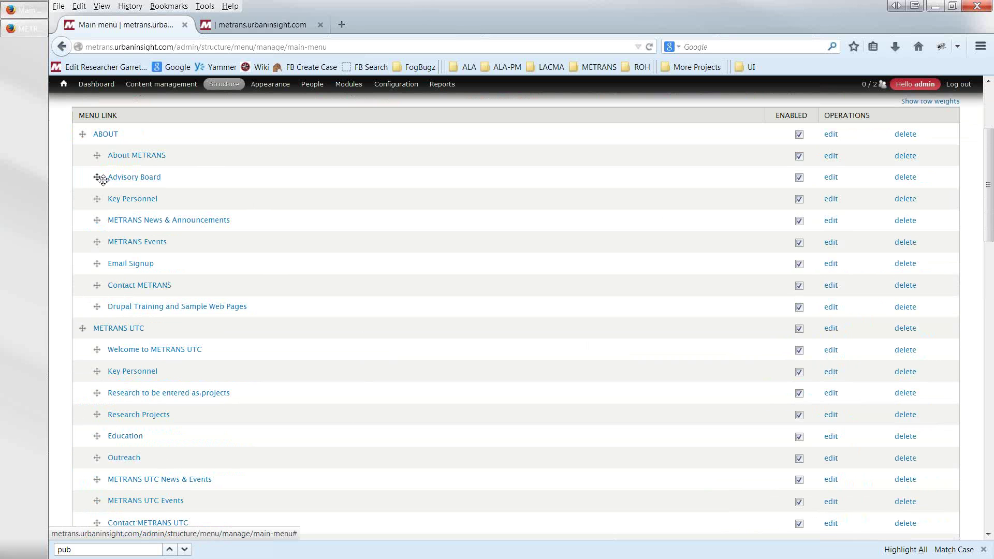
{"action": "mouse_move", "coordinate": [98, 200]}
{"action": "left_mouse_down"}
{"action": "mouse_move", "coordinate": [94, 178]}
{"action": "mouse_move", "coordinate": [93, 198]}
{"action": "left_mouse_up"}
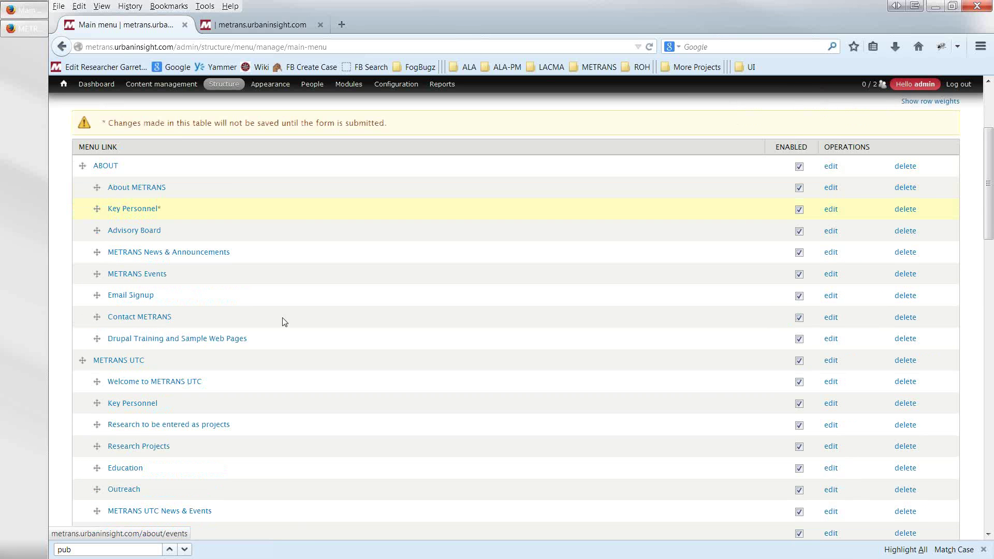
{"action": "scroll", "coordinate": [275, 318], "scroll_direction": "down", "scroll_amount": 20}
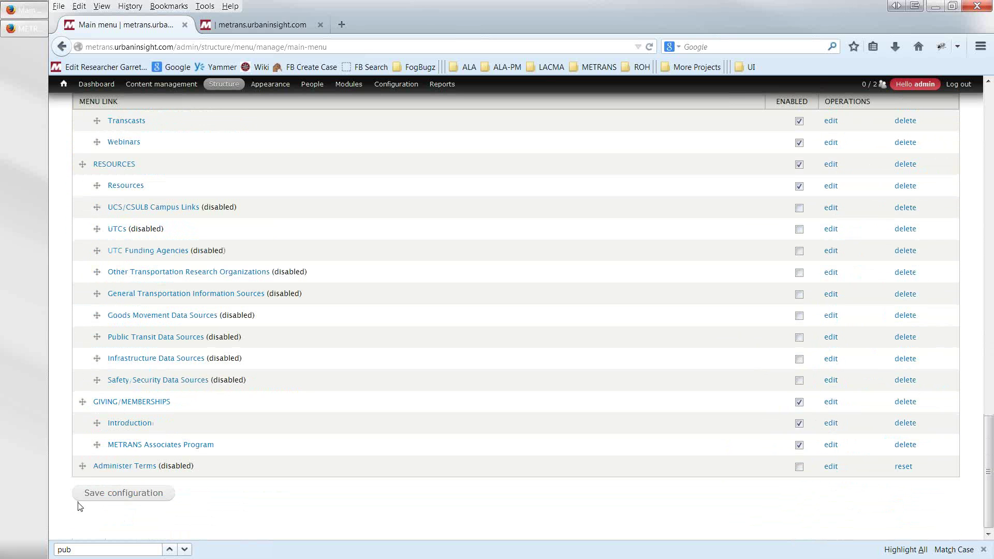
{"action": "left_click", "coordinate": [89, 496]}
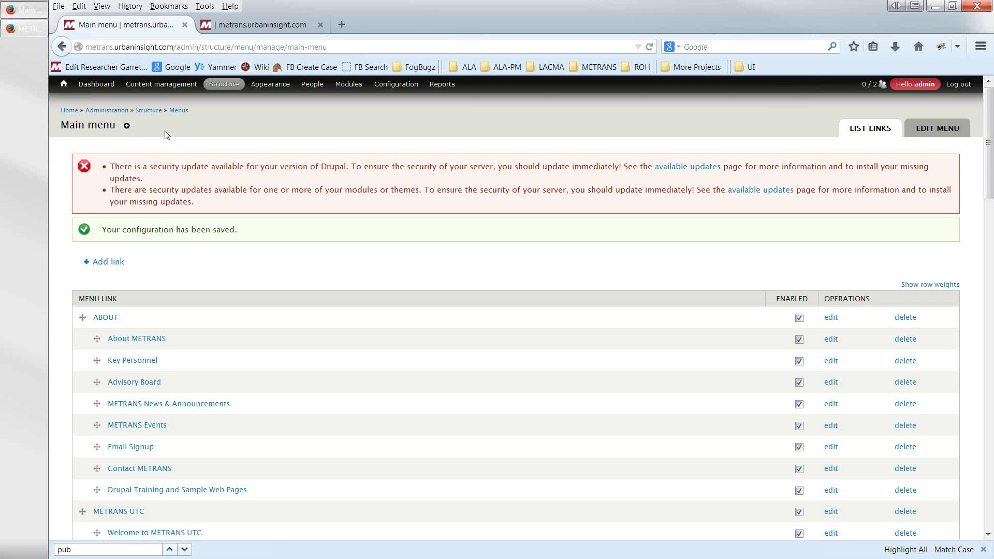
{"action": "left_click", "coordinate": [64, 84]}
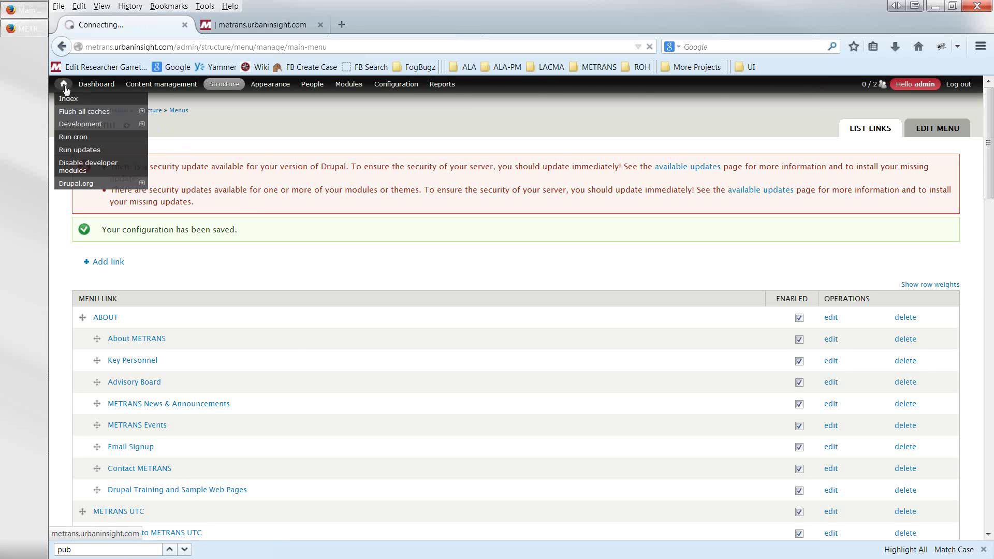
- Confirm the About METRANS sidebar lists Key Personnel above Advisory Board, then return to the Dashboard
{"action": "mouse_move", "coordinate": [123, 123]}
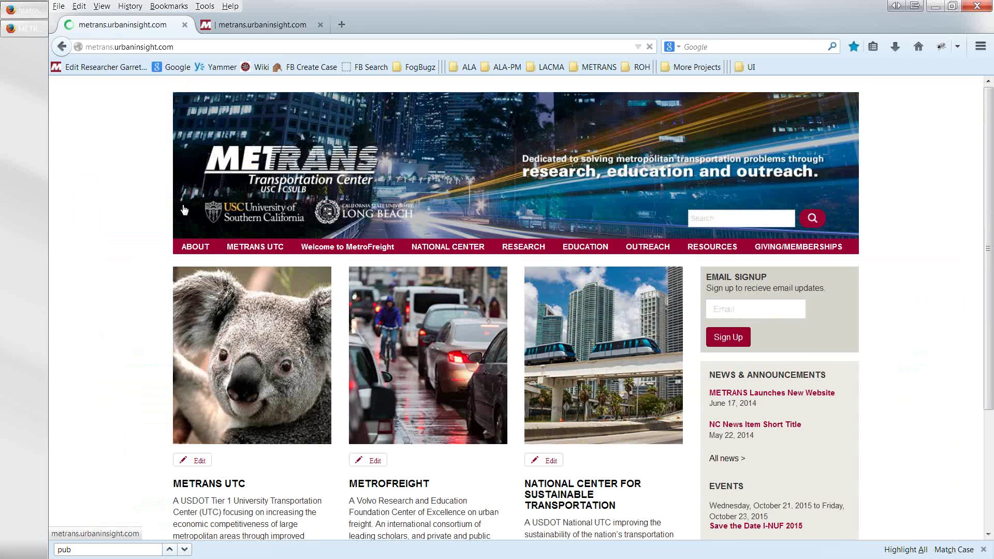
{"action": "left_click", "coordinate": [194, 248]}
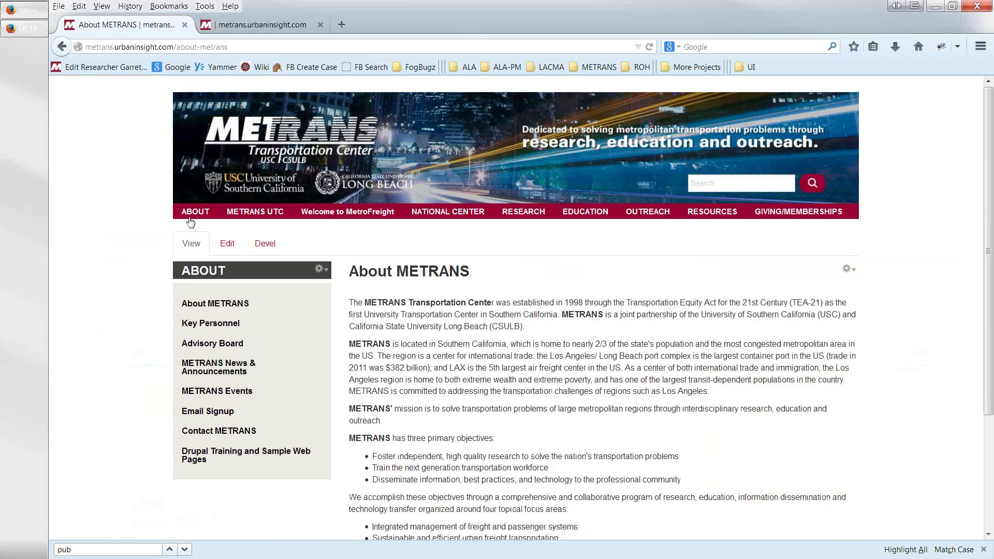
{"action": "left_click", "coordinate": [189, 218]}
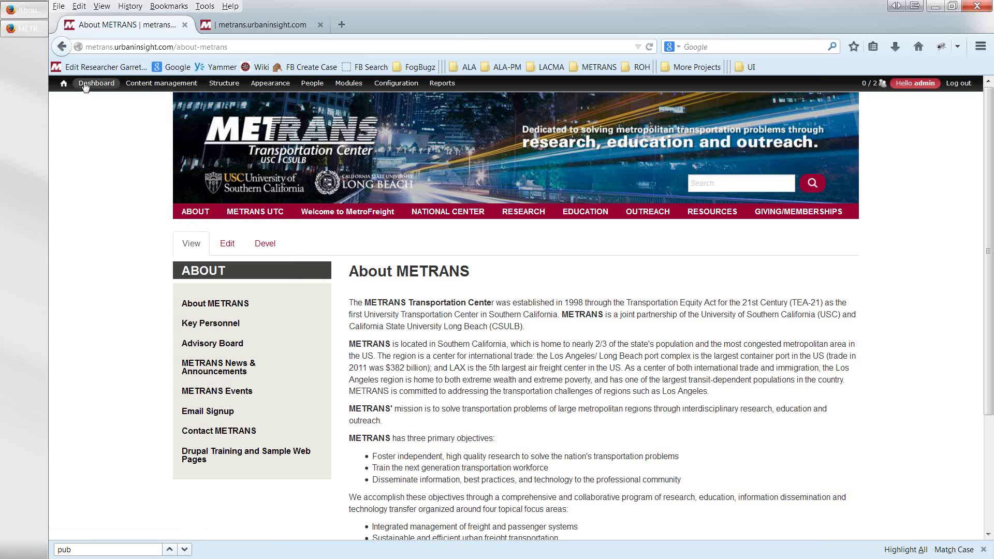
{"action": "left_click", "coordinate": [90, 86]}
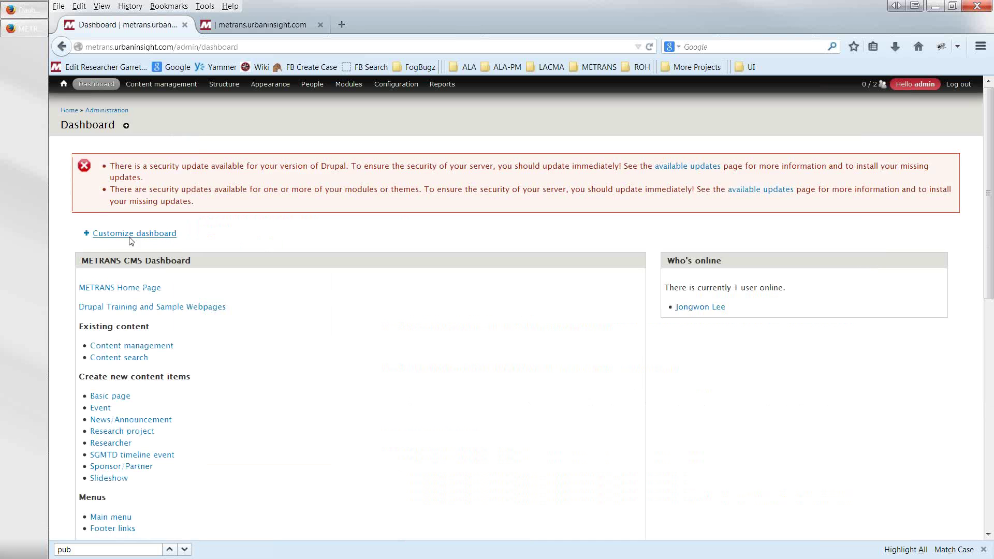
- Open the Microsite Menus link list from the Dashboard
{"action": "scroll", "coordinate": [134, 389], "scroll_direction": "down", "scroll_amount": 8}
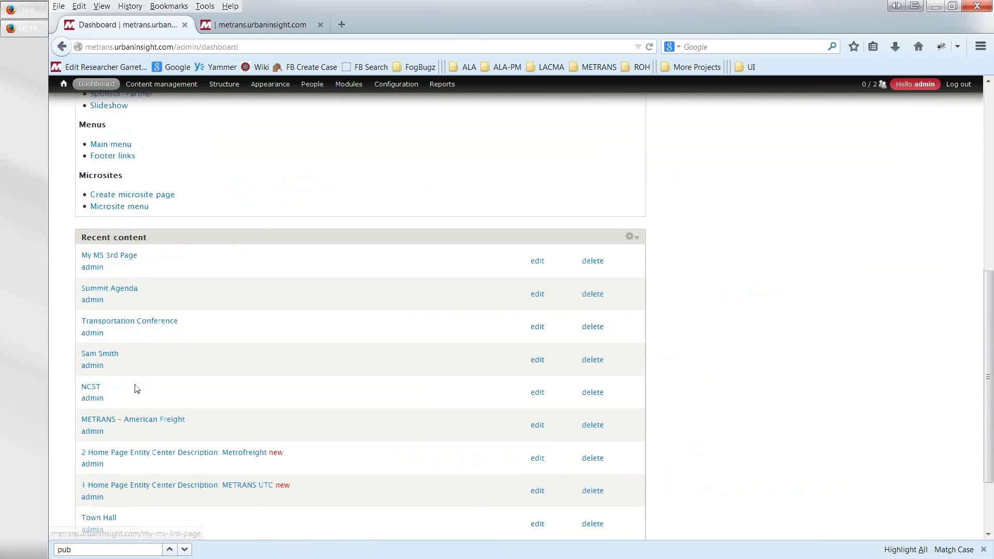
{"action": "scroll", "coordinate": [133, 390], "scroll_direction": "down", "scroll_amount": 3}
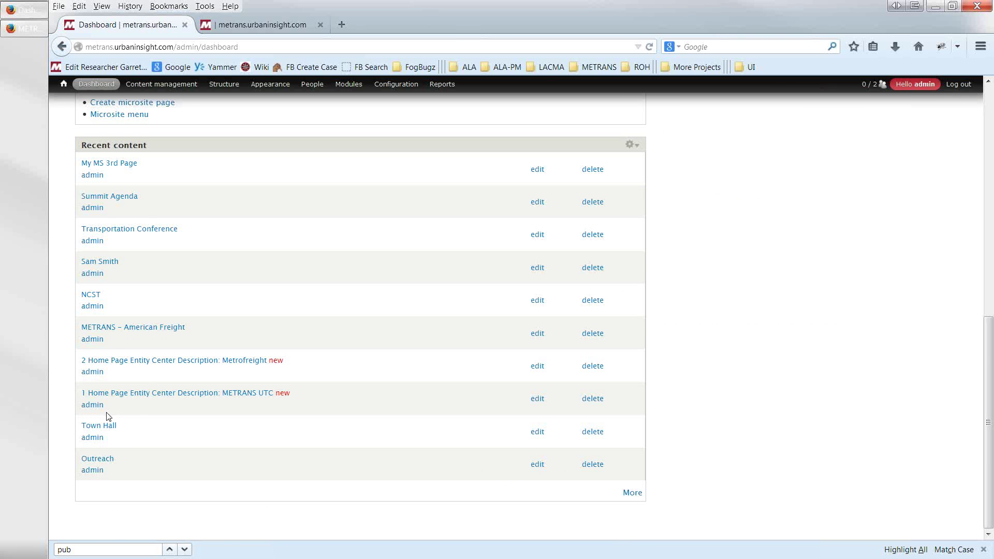
{"action": "scroll", "coordinate": [116, 393], "scroll_direction": "up", "scroll_amount": 6}
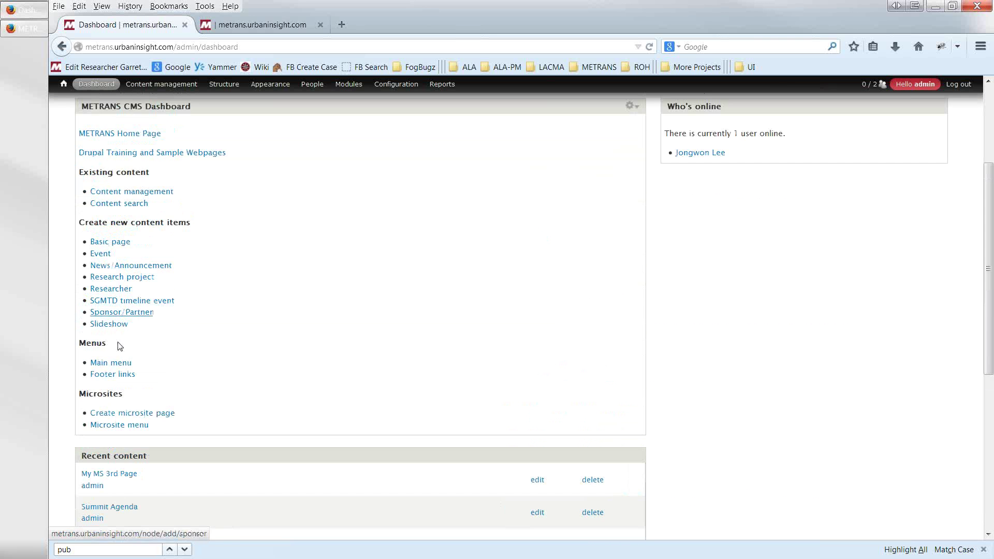
{"action": "left_click", "coordinate": [101, 427]}
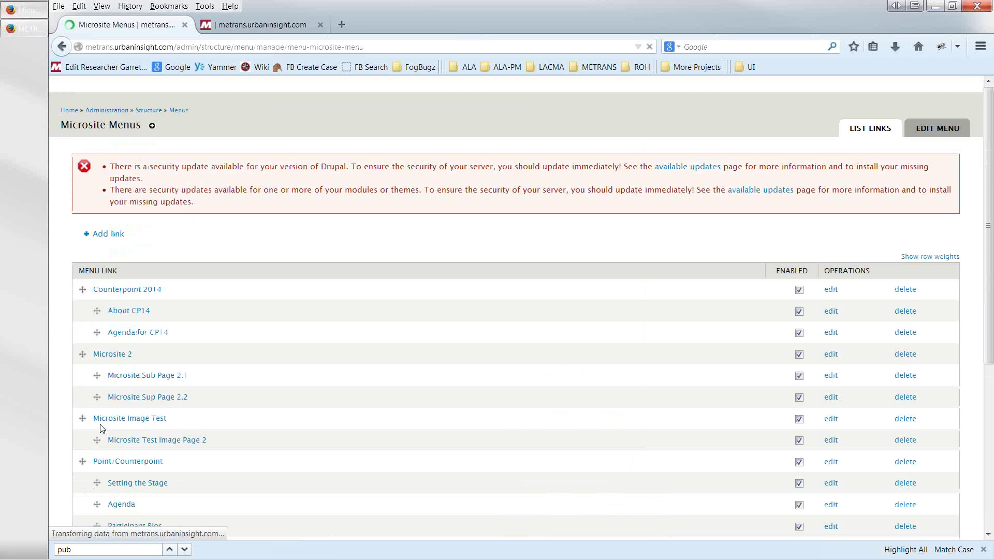
- Move My MS 3rd Page below Summit Agenda and save the menu configuration
{"action": "scroll", "coordinate": [306, 401], "scroll_direction": "down", "scroll_amount": 4}
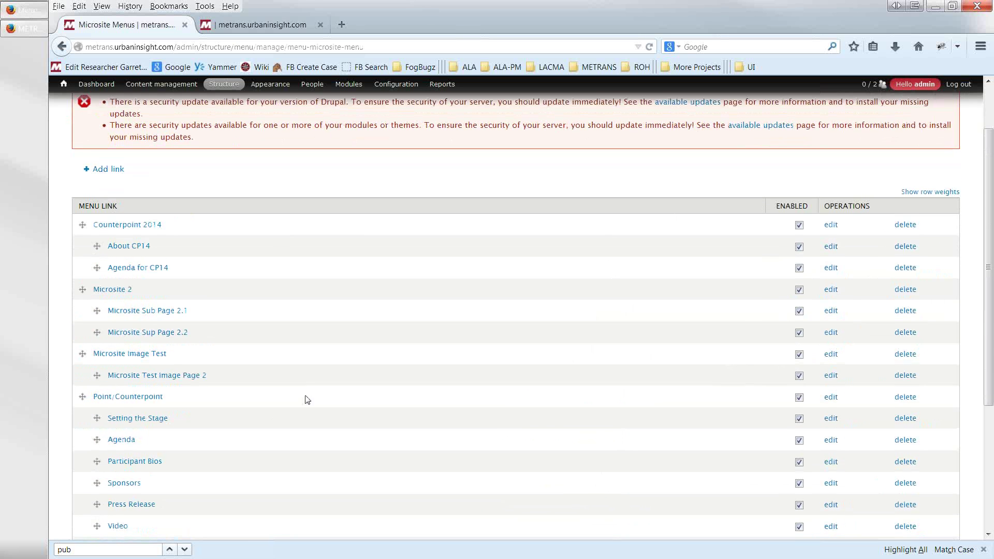
{"action": "scroll", "coordinate": [306, 401], "scroll_direction": "down", "scroll_amount": 2}
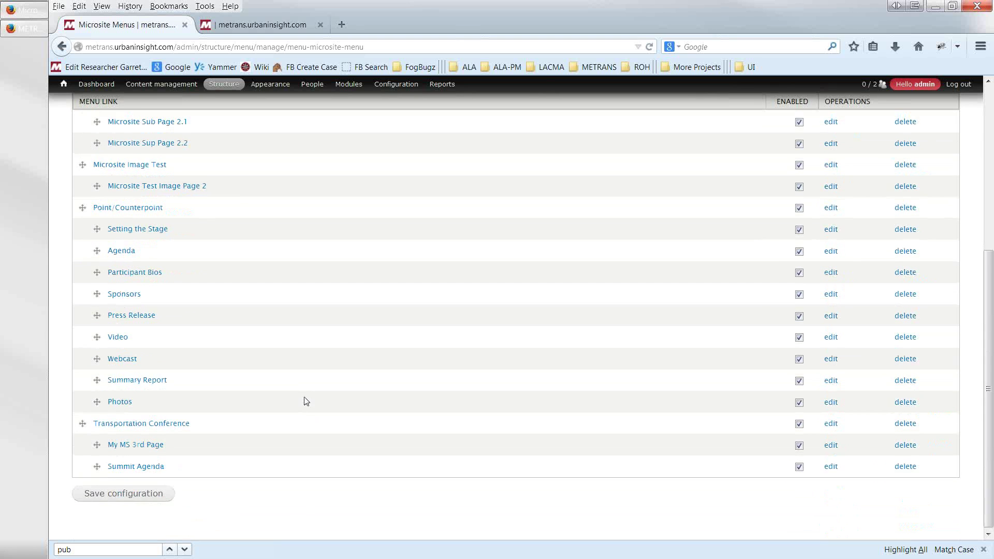
{"action": "scroll", "coordinate": [306, 401], "scroll_direction": "up", "scroll_amount": 2}
{"action": "scroll", "coordinate": [306, 401], "scroll_direction": "up", "scroll_amount": 2}
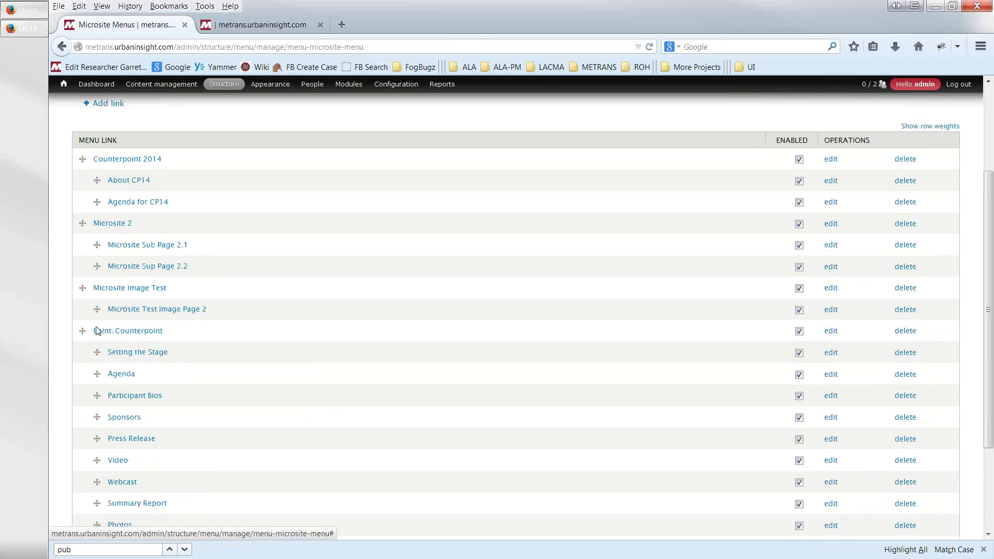
{"action": "scroll", "coordinate": [99, 331], "scroll_direction": "down", "scroll_amount": 2}
{"action": "scroll", "coordinate": [102, 484], "scroll_direction": "down", "scroll_amount": 2}
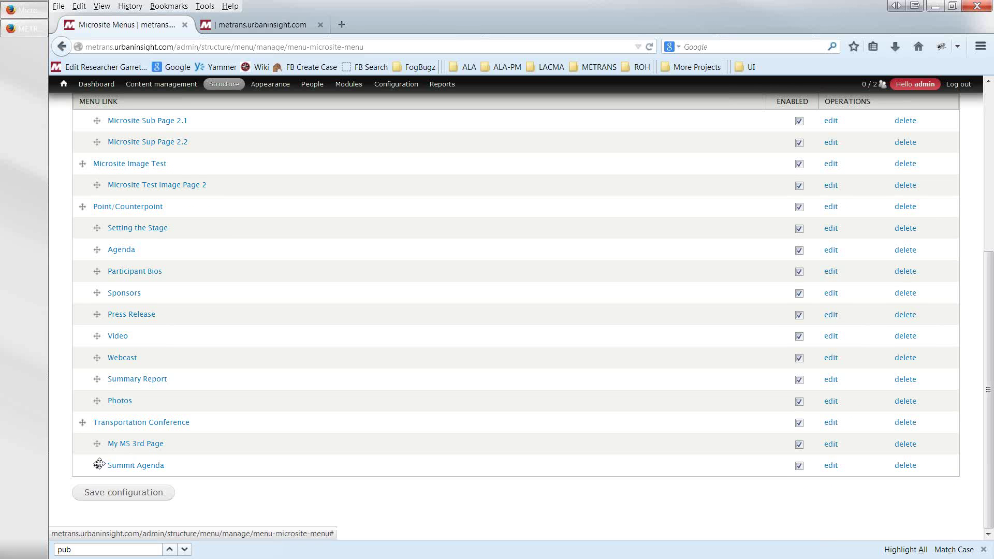
{"action": "left_click_drag", "start_coordinate": [97, 444], "coordinate": [96, 466]}
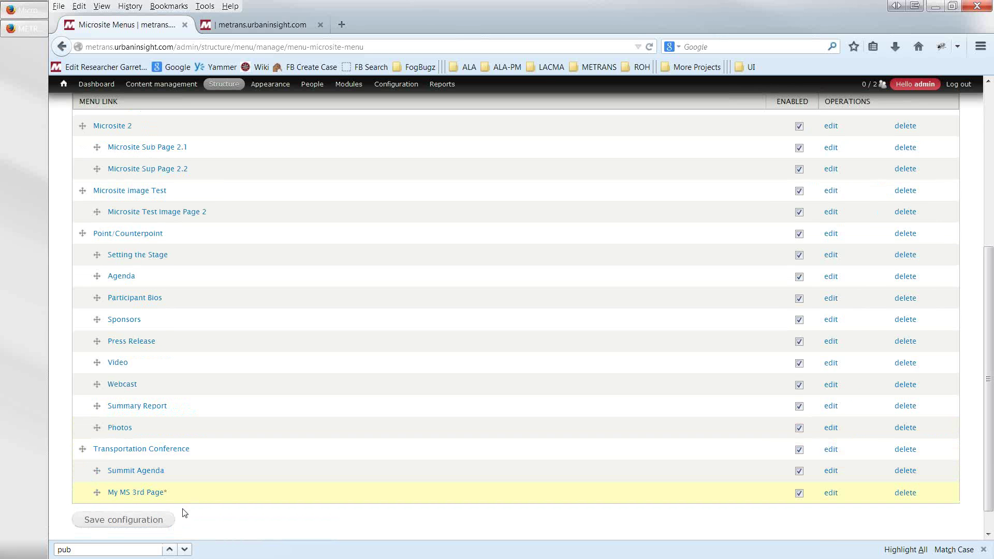
{"action": "scroll", "coordinate": [185, 512], "scroll_direction": "down", "scroll_amount": 1}
{"action": "left_click", "coordinate": [127, 498]}
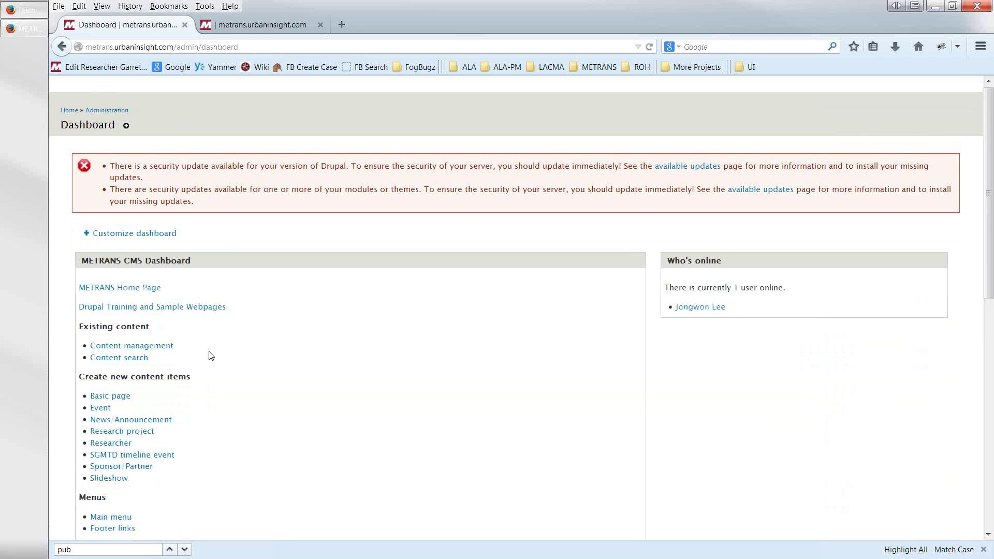
{"action": "scroll", "coordinate": [208, 355], "scroll_direction": "down", "scroll_amount": 2}
{"action": "scroll", "coordinate": [193, 412], "scroll_direction": "down", "scroll_amount": 4}
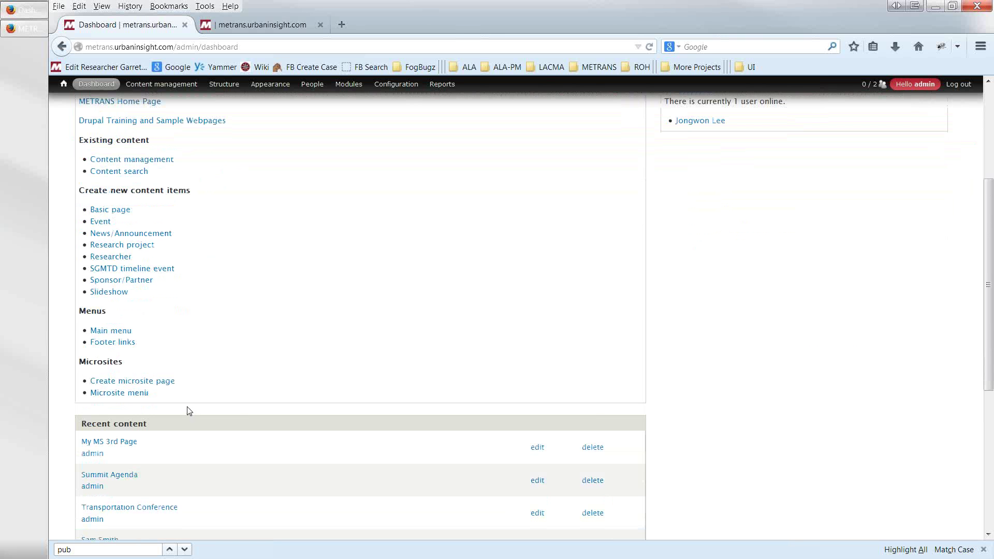
{"action": "scroll", "coordinate": [228, 384], "scroll_direction": "up", "scroll_amount": 6}
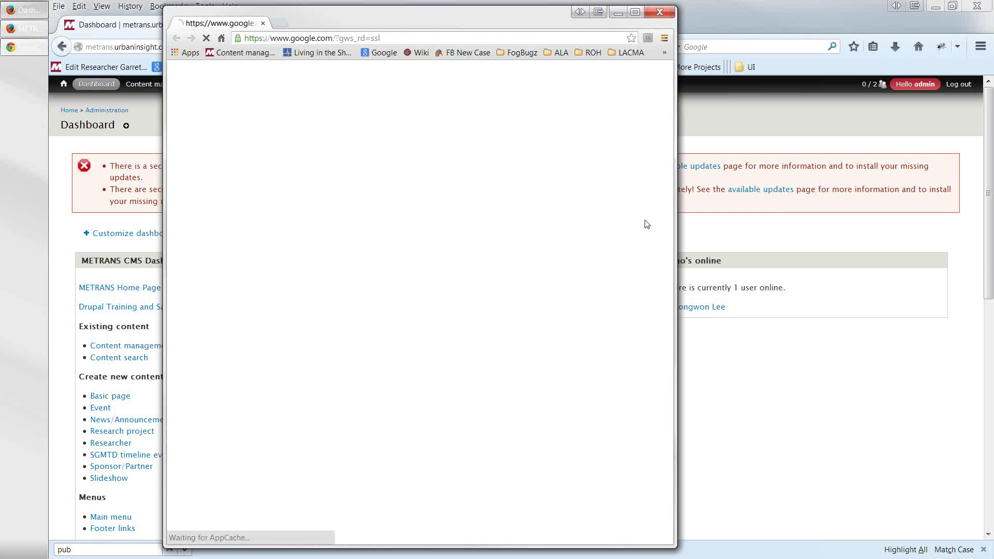
- Open metrans.urbaninsight.com in a widened Chrome window and pass the HTTP authentication prompt
{"action": "left_click_drag", "start_coordinate": [745, 190], "coordinate": [930, 185]}
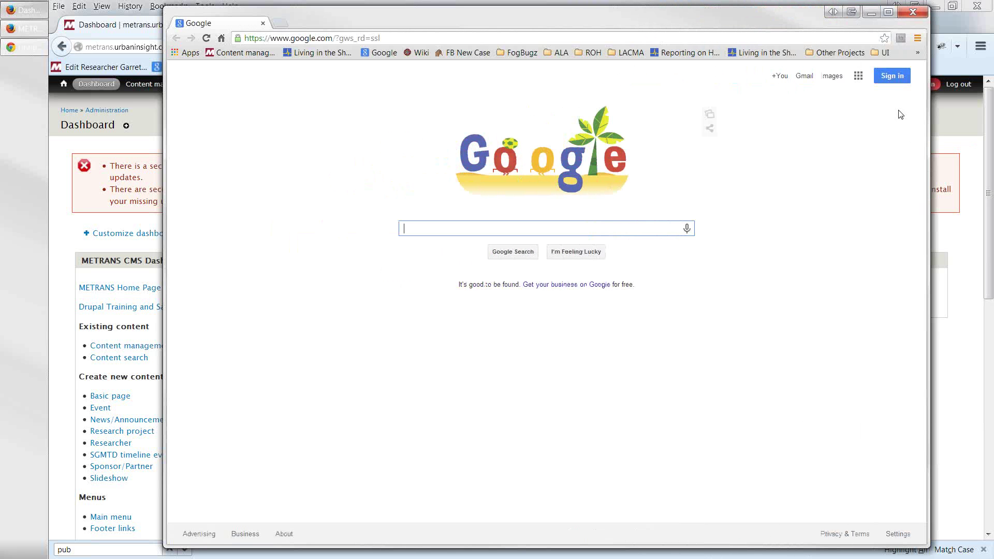
{"action": "left_click", "coordinate": [682, 37]}
{"action": "type", "text": "metrans.urbaninsight.com"}
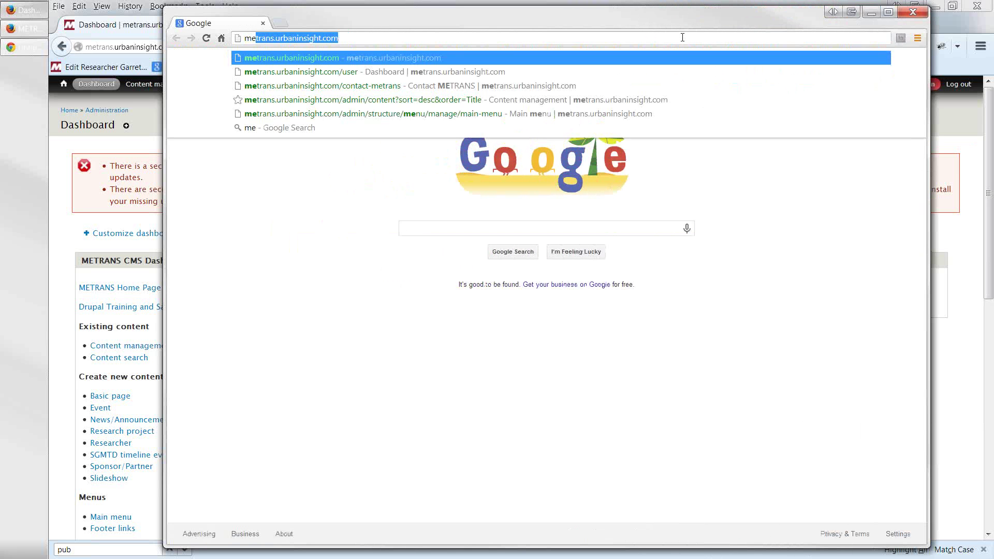
{"action": "key", "text": "Return"}
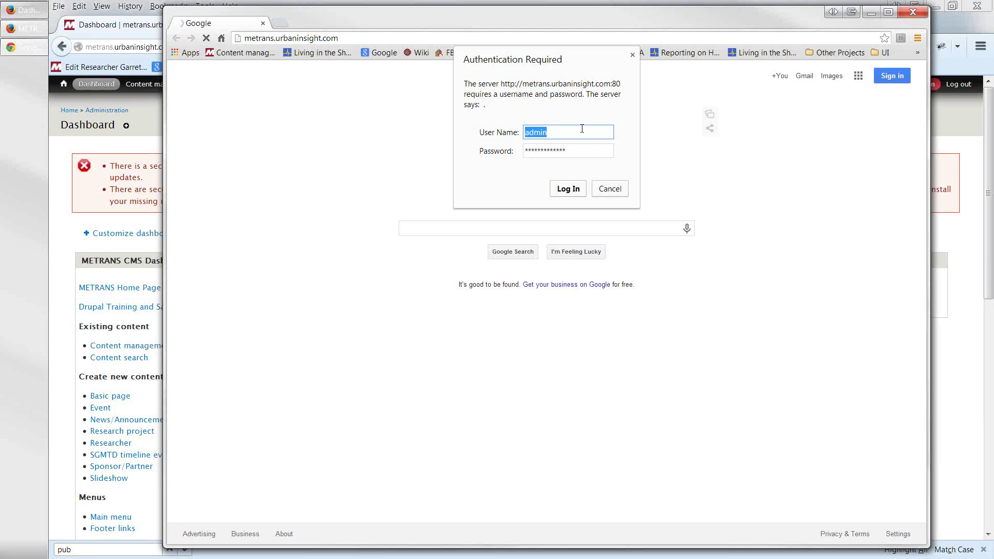
{"action": "type", "text": "metrans"}
{"action": "key", "text": "Tab"}
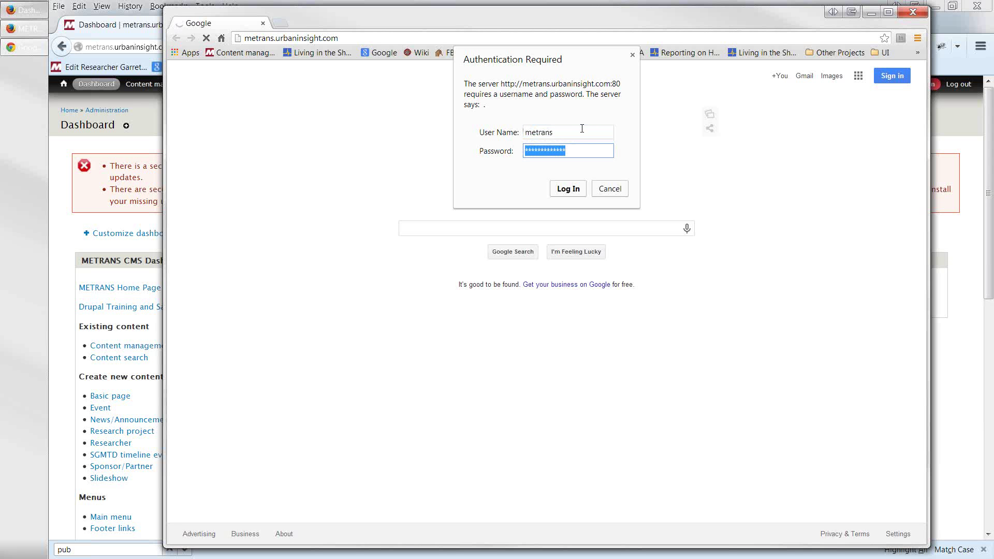
{"action": "type", "text": "*****"}
{"action": "key", "text": "Return"}
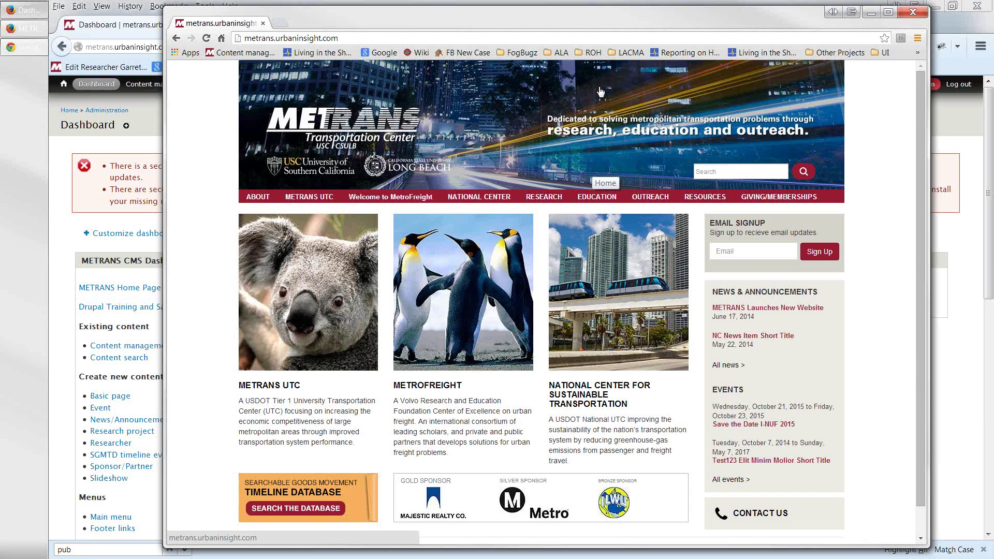
- Log in at /user with the editor test account's username
{"action": "left_click", "coordinate": [506, 38]}
{"action": "left_click", "coordinate": [505, 38]}
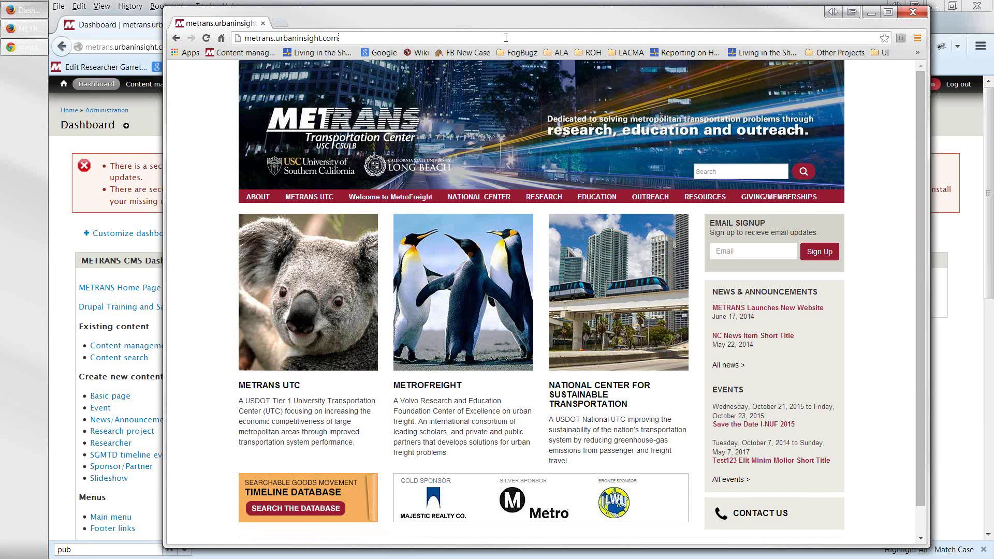
{"action": "type", "text": "/user"}
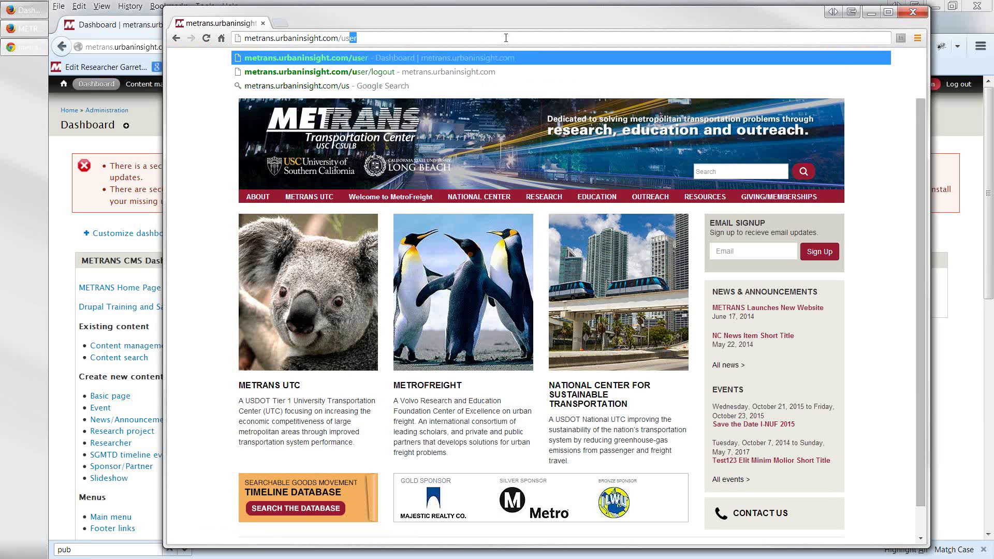
{"action": "key", "text": "Return"}
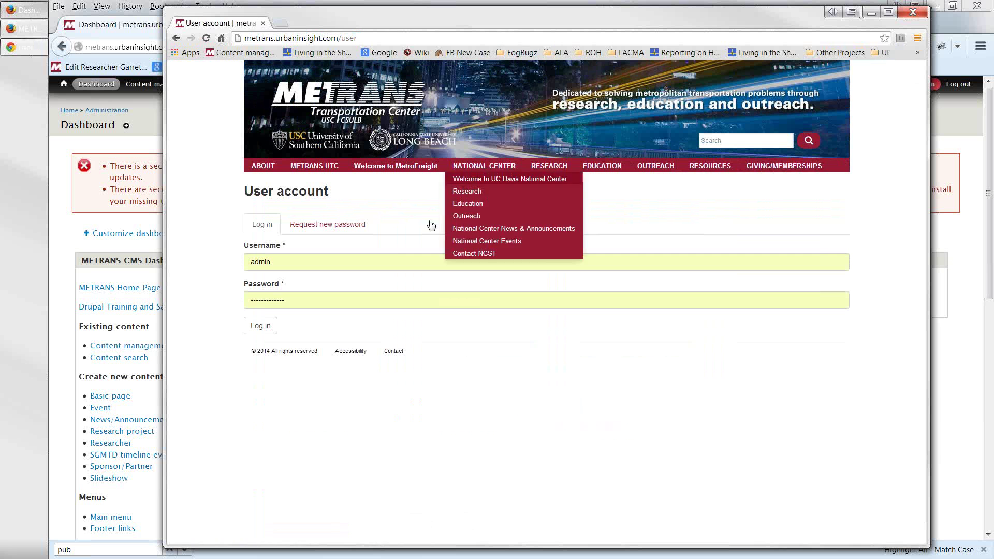
{"action": "double_click", "coordinate": [256, 261]}
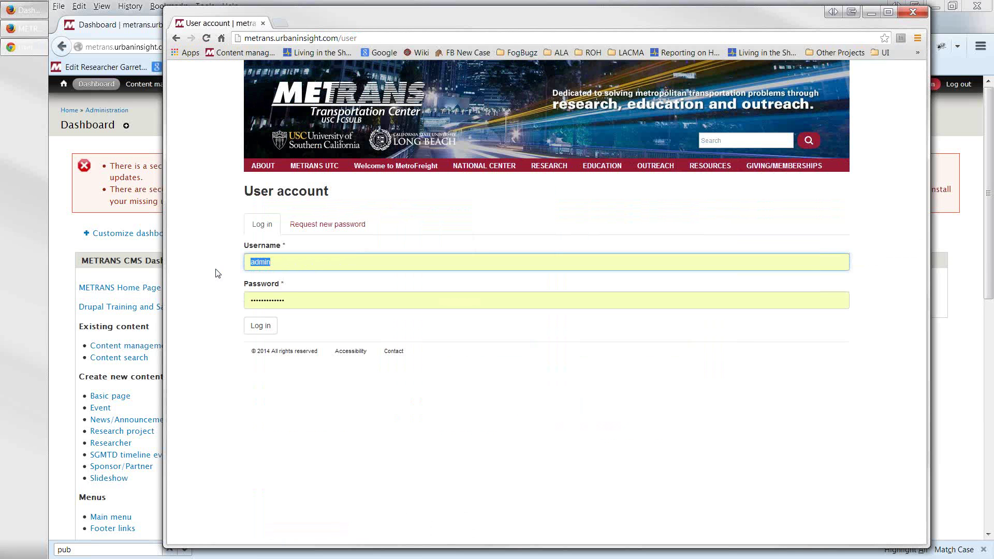
{"action": "type", "text": "Kurt Editor"}
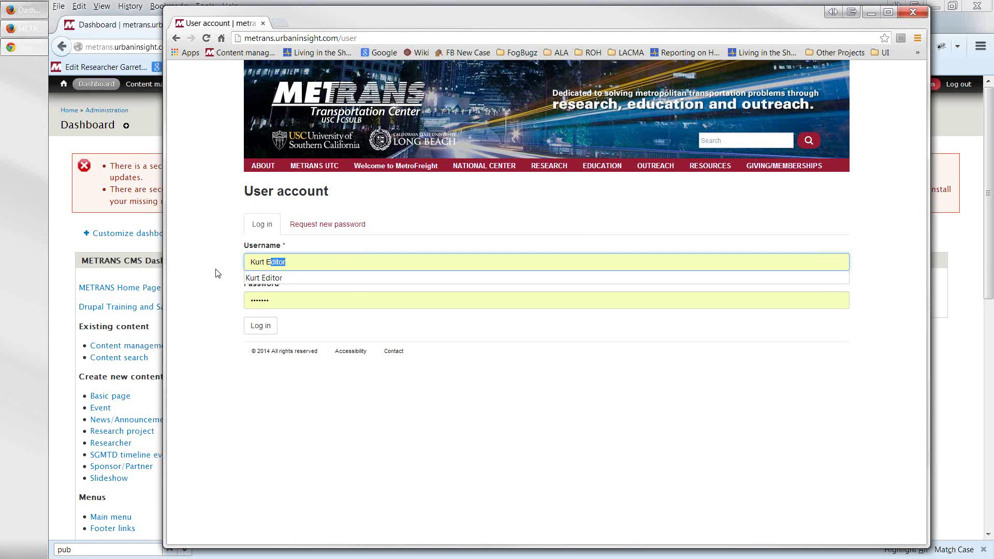
{"action": "key", "text": "Return"}
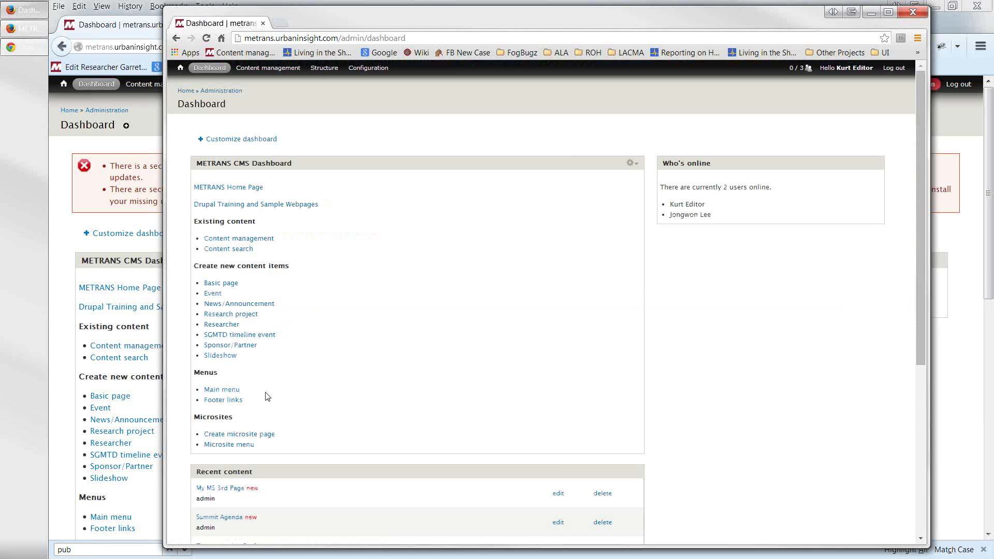
- Open the Microsite Menus link list as the editor
{"action": "scroll", "coordinate": [267, 391], "scroll_direction": "down", "scroll_amount": 1}
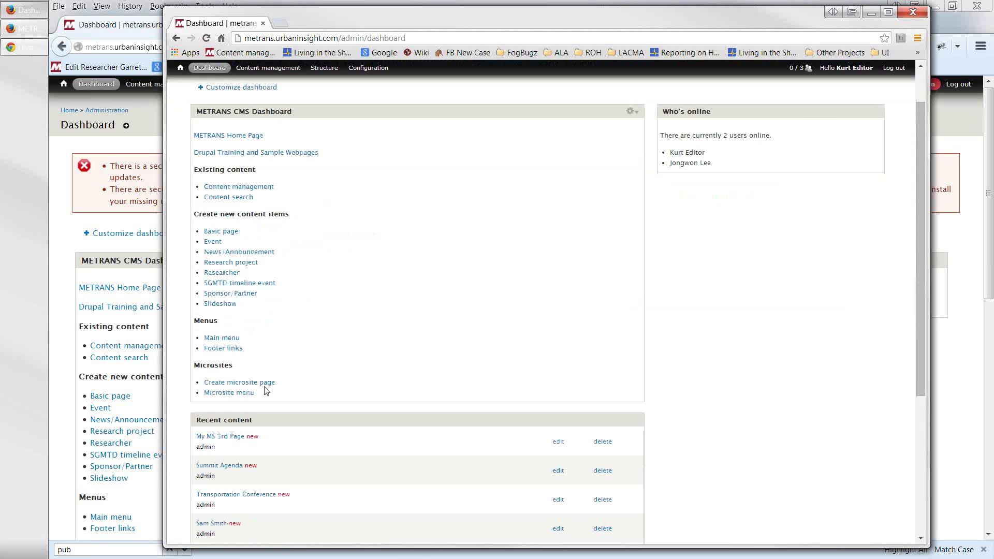
{"action": "scroll", "coordinate": [265, 393], "scroll_direction": "down", "scroll_amount": 1}
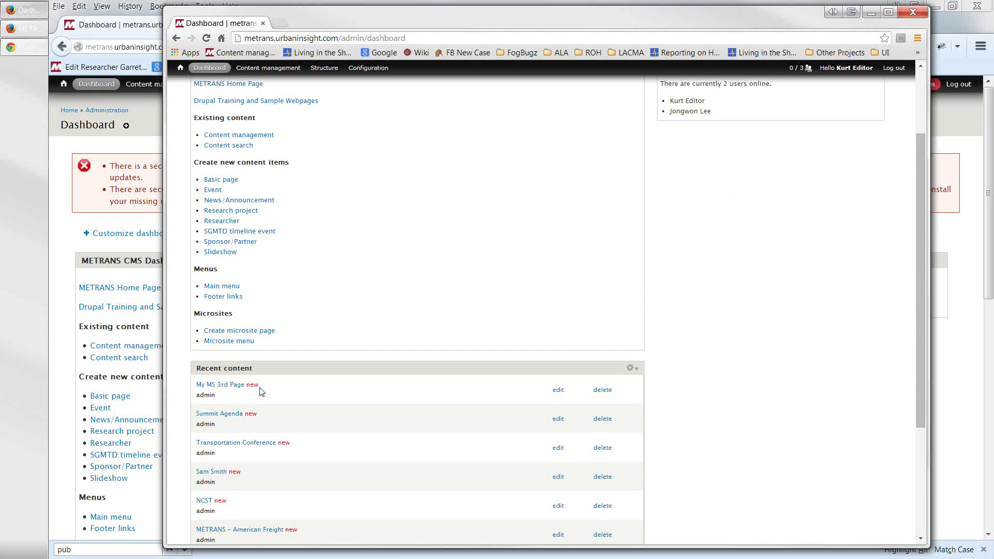
{"action": "scroll", "coordinate": [260, 392], "scroll_direction": "up", "scroll_amount": 2}
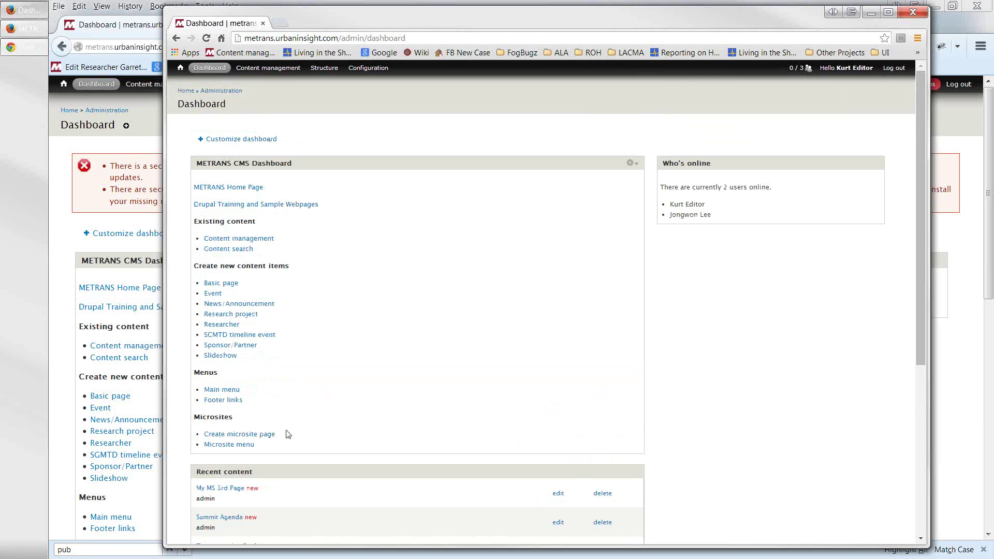
{"action": "left_click", "coordinate": [240, 445]}
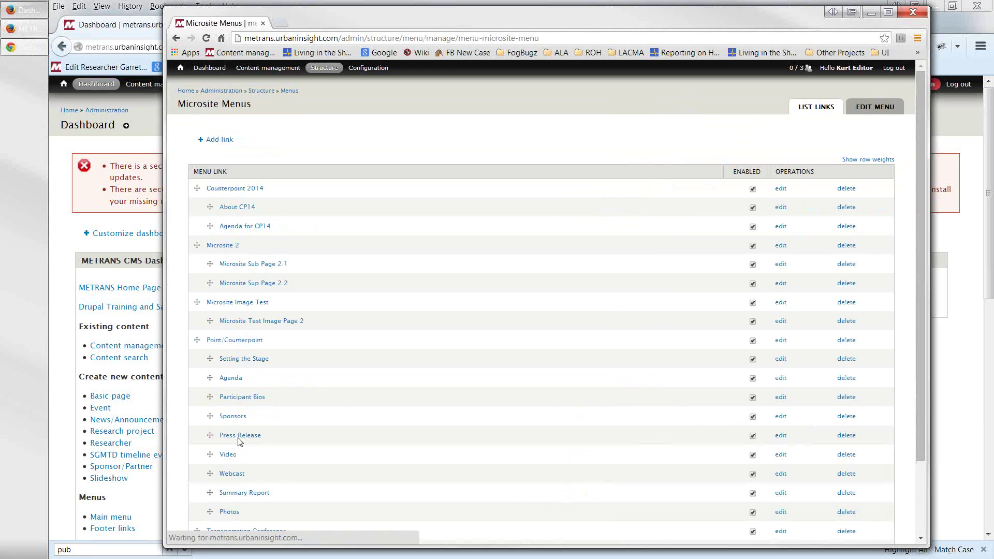
- Move My MS 3rd Page above Summit Agenda and save, then back below it and save
{"action": "scroll", "coordinate": [222, 439], "scroll_direction": "down", "scroll_amount": 3}
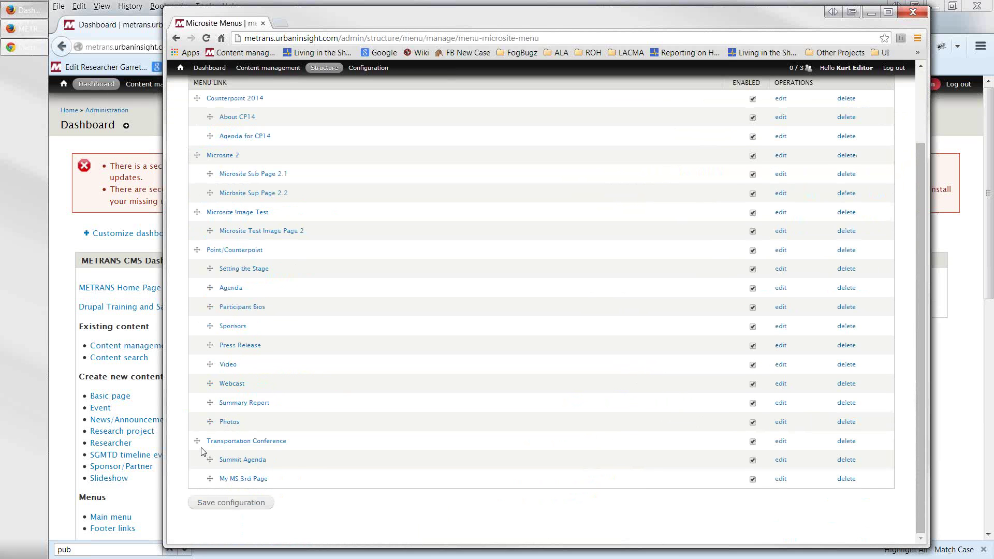
{"action": "left_click_drag", "start_coordinate": [210, 477], "coordinate": [211, 460]}
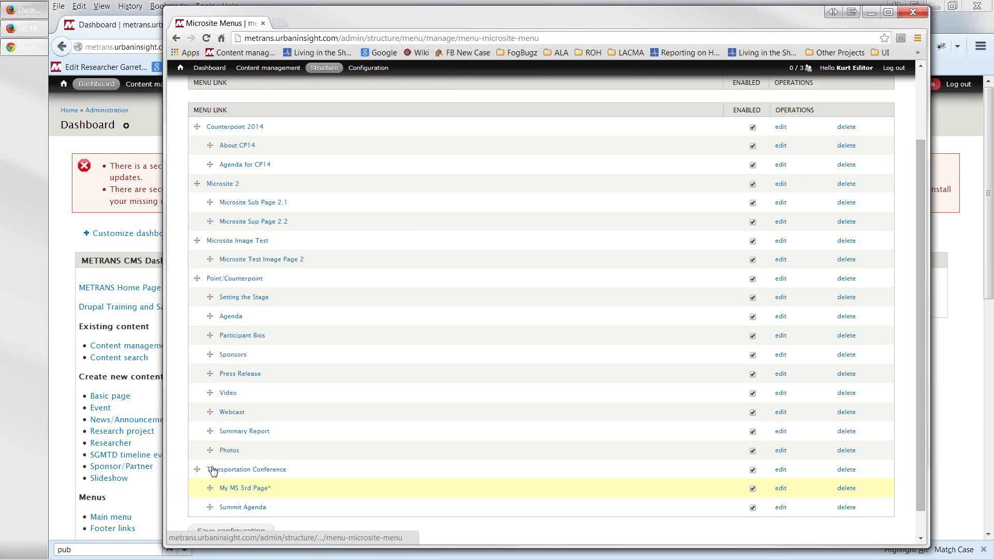
{"action": "scroll", "coordinate": [215, 503], "scroll_direction": "down", "scroll_amount": 1}
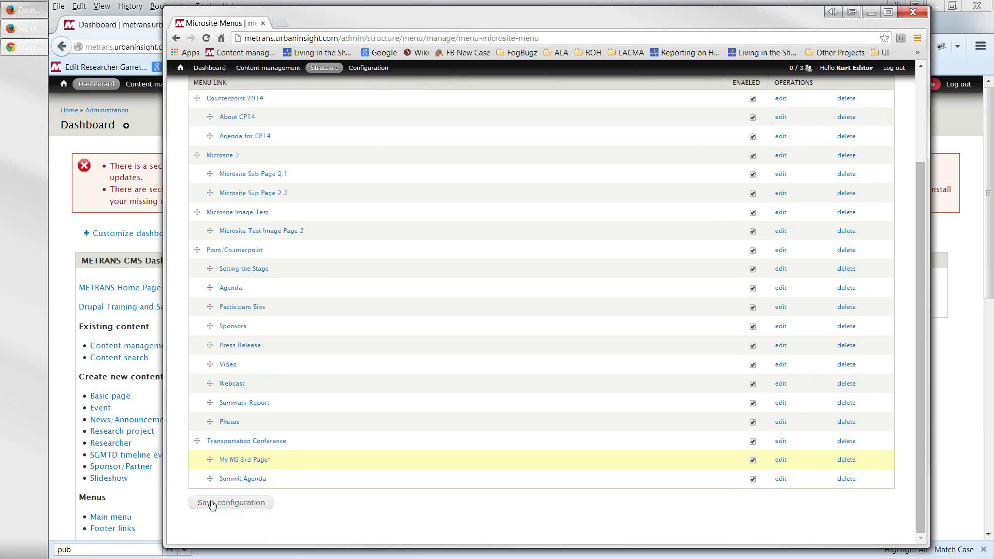
{"action": "left_click", "coordinate": [211, 505]}
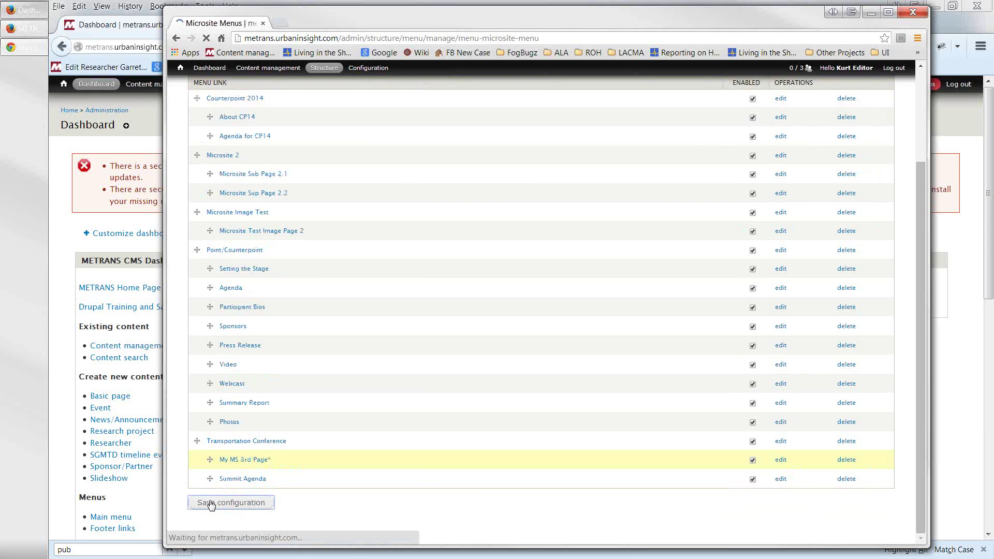
{"action": "scroll", "coordinate": [211, 504], "scroll_direction": "down", "scroll_amount": 4}
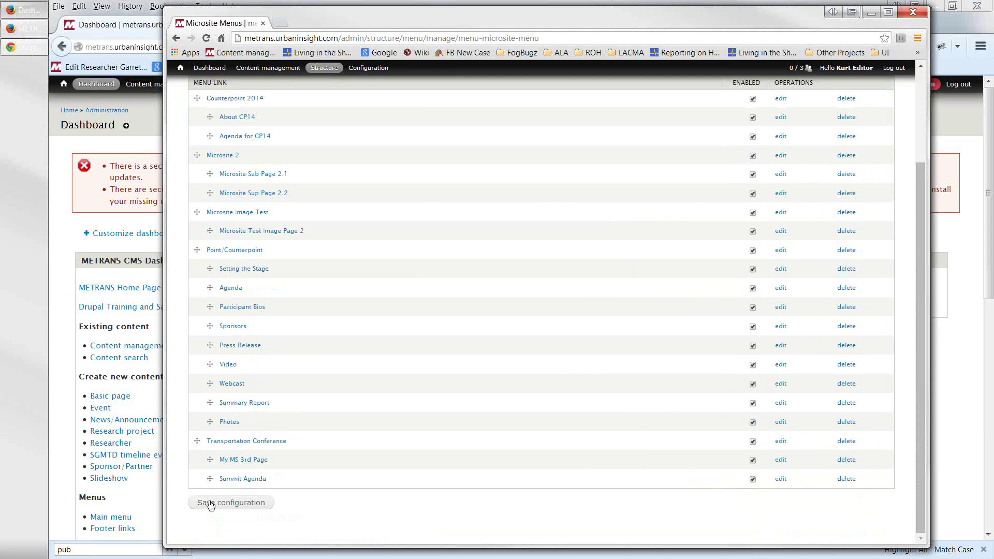
{"action": "left_click_drag", "start_coordinate": [210, 459], "coordinate": [209, 476]}
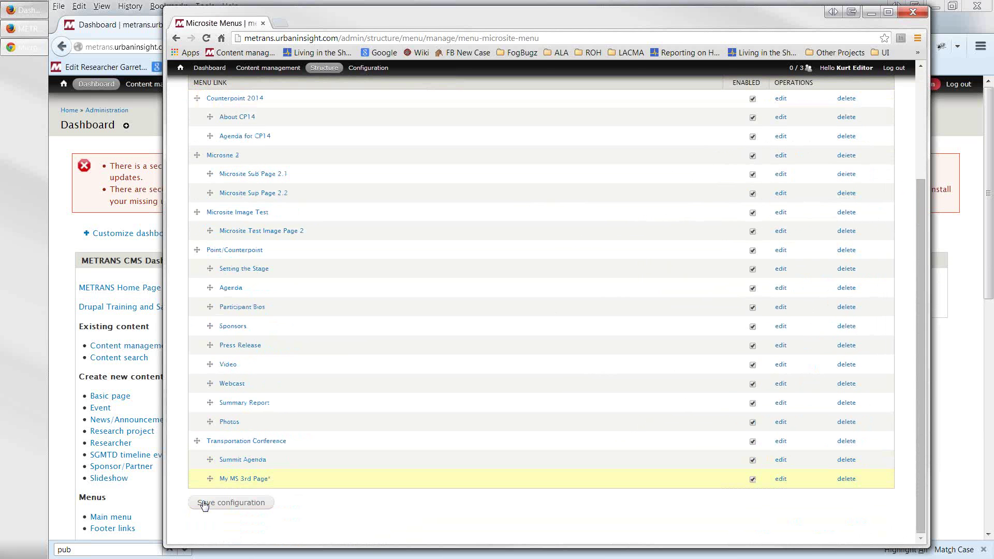
{"action": "left_click", "coordinate": [204, 504]}
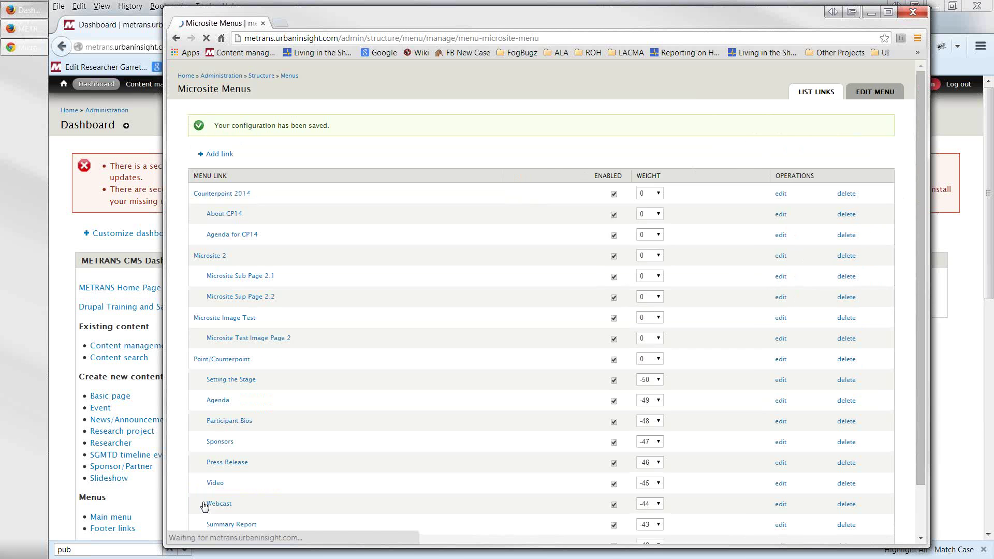
{"action": "scroll", "coordinate": [267, 228], "scroll_direction": "down", "scroll_amount": 1}
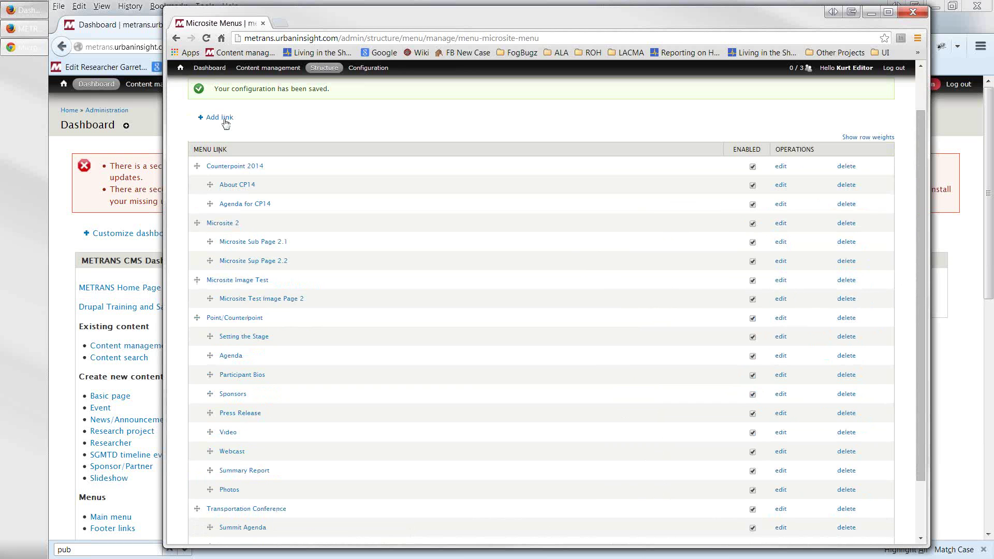
{"action": "left_click", "coordinate": [210, 70]}
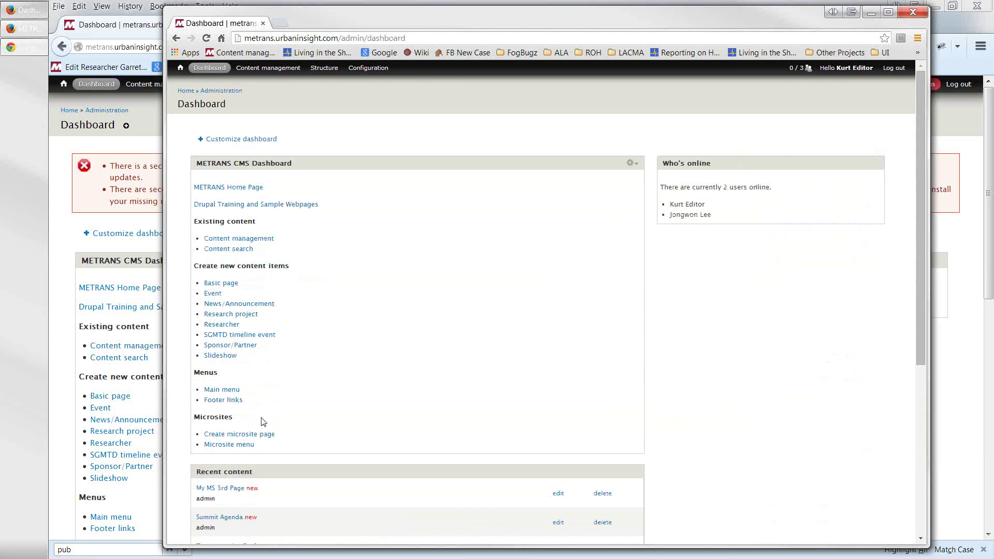
- Reopen the Microsite Menus link list and save its configuration again
{"action": "left_click", "coordinate": [236, 451]}
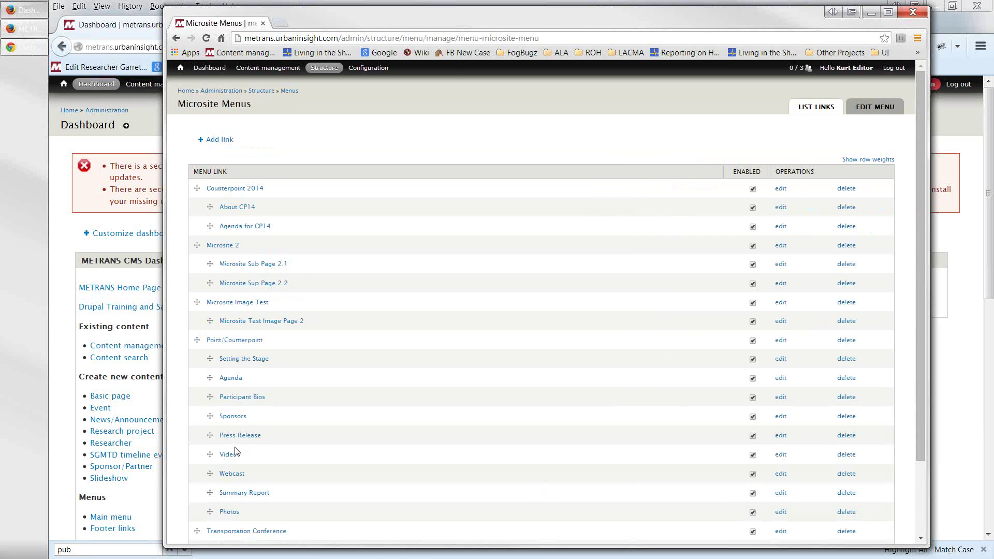
{"action": "scroll", "coordinate": [236, 452], "scroll_direction": "down", "scroll_amount": 3}
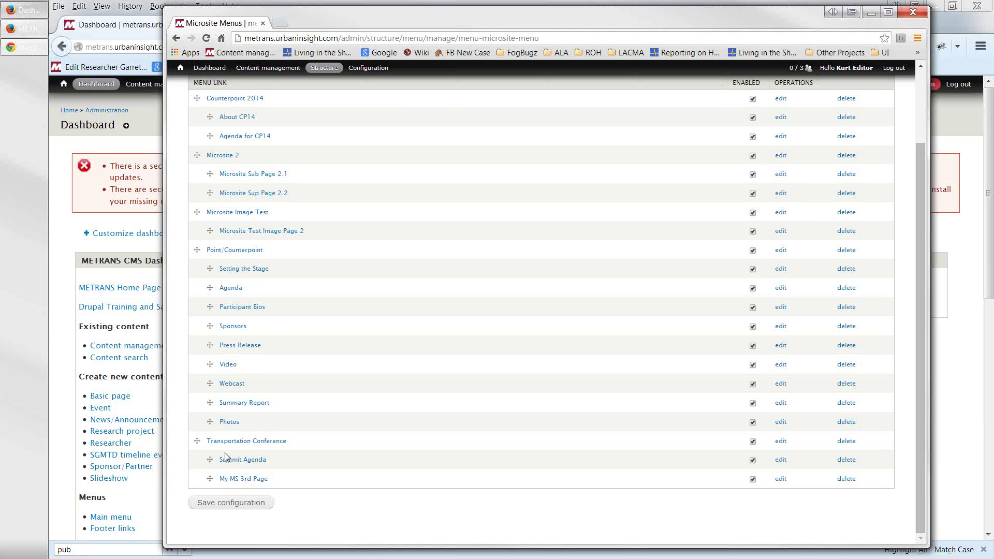
{"action": "scroll", "coordinate": [225, 456], "scroll_direction": "up", "scroll_amount": 2}
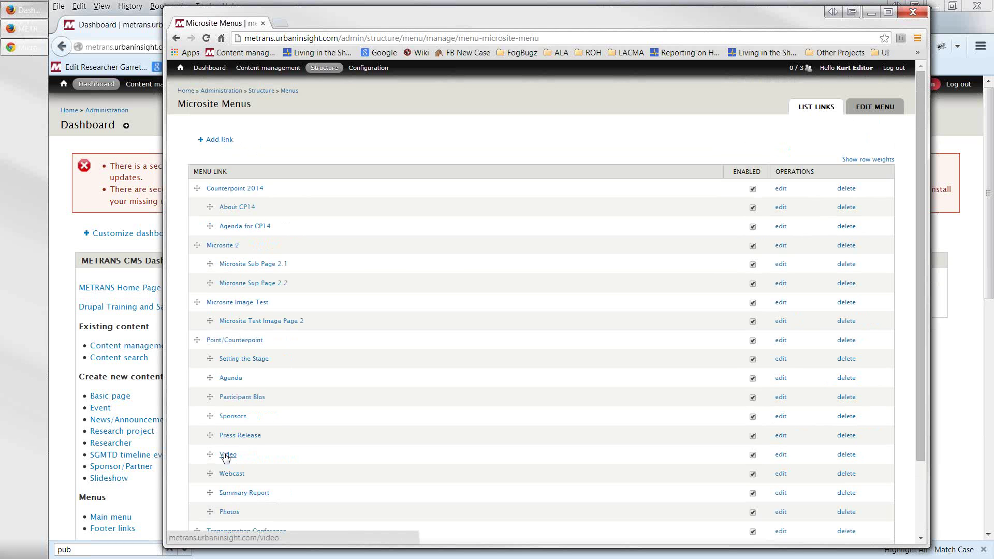
{"action": "scroll", "coordinate": [225, 457], "scroll_direction": "down", "scroll_amount": 2}
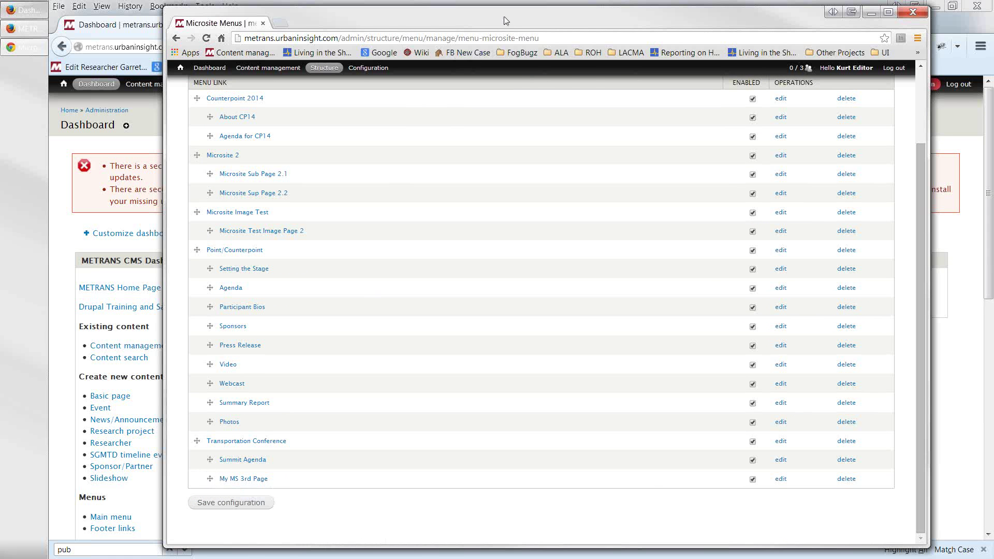
{"action": "left_click_drag", "start_coordinate": [508, 14], "coordinate": [476, 16]}
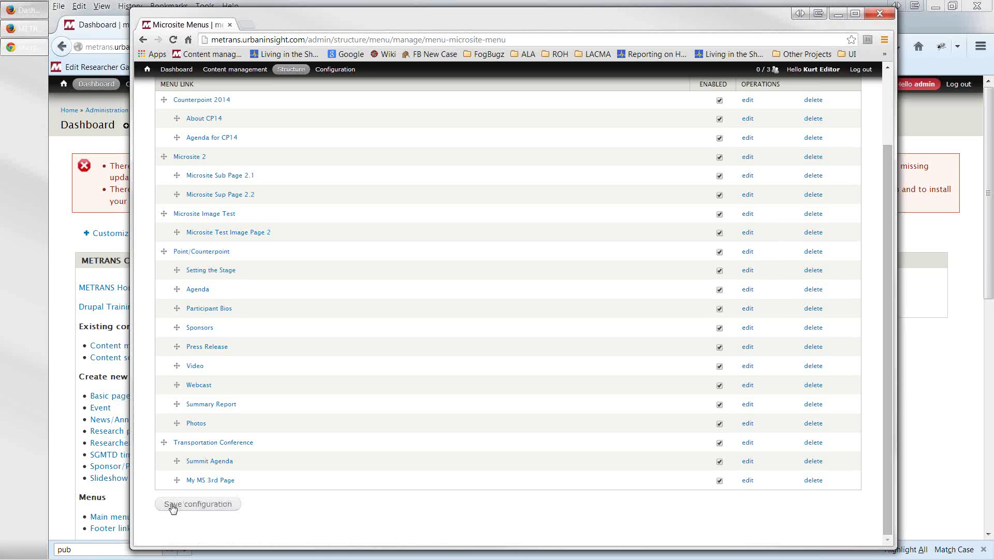
{"action": "left_click", "coordinate": [172, 507]}
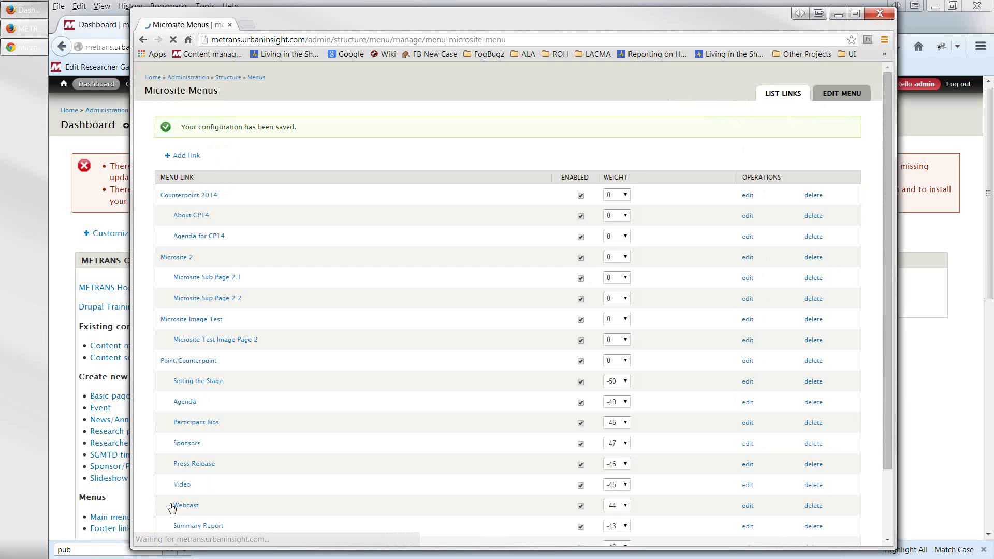
{"action": "scroll", "coordinate": [232, 421], "scroll_direction": "down", "scroll_amount": 3}
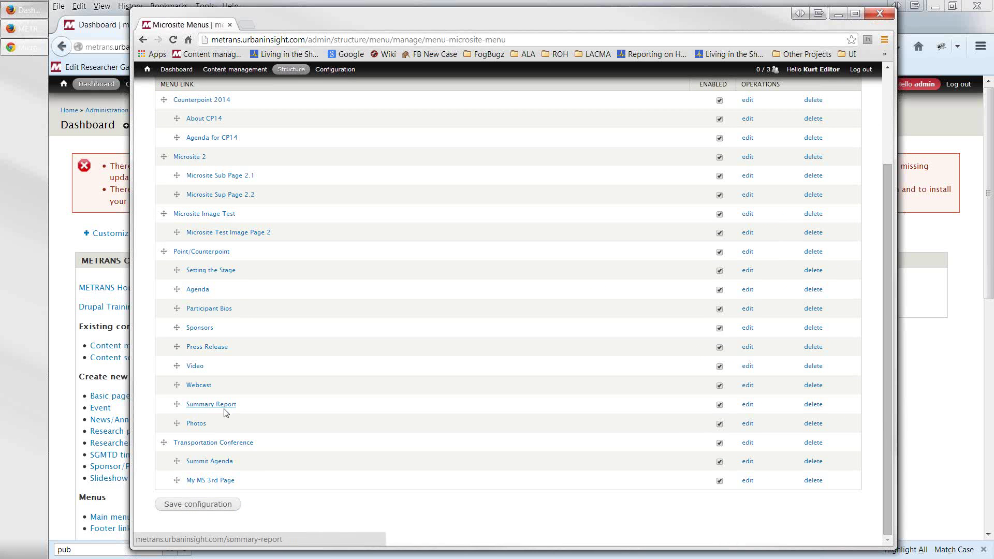
- Browse Point/Counterpoint's Press Release, Participant Bios and Agenda pages, then bring the Firefox Dashboard forward
{"action": "left_click", "coordinate": [149, 71]}
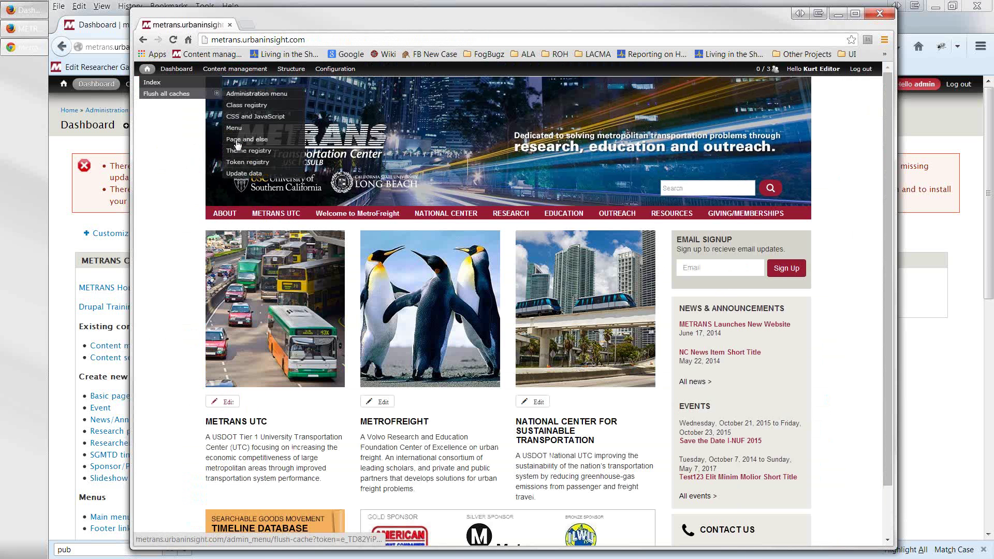
{"action": "mouse_move", "coordinate": [604, 216]}
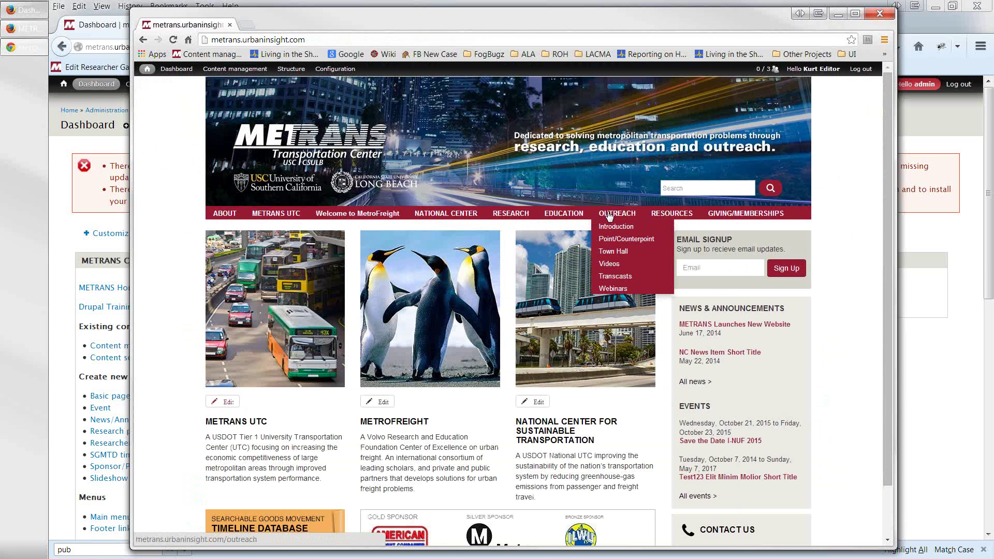
{"action": "left_click", "coordinate": [617, 240]}
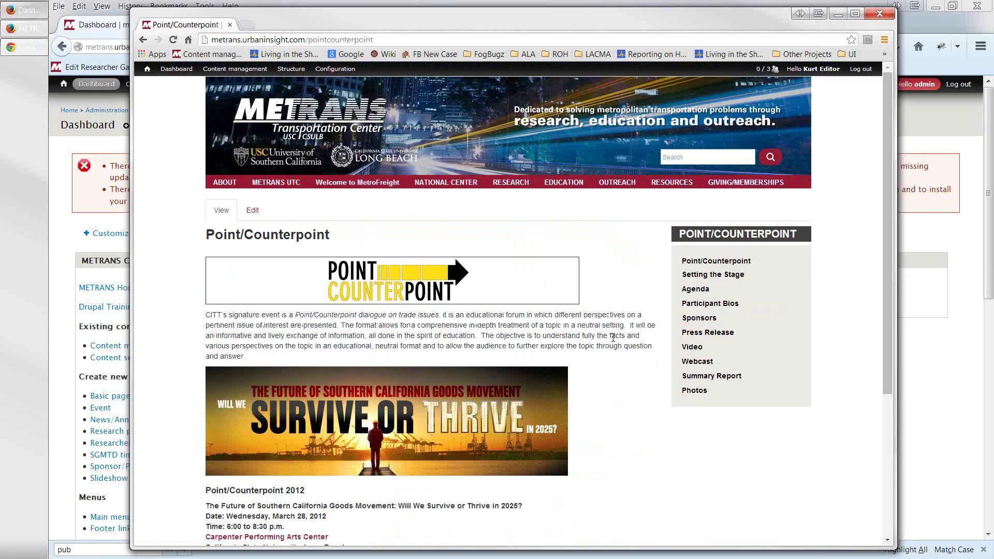
{"action": "left_click", "coordinate": [705, 334]}
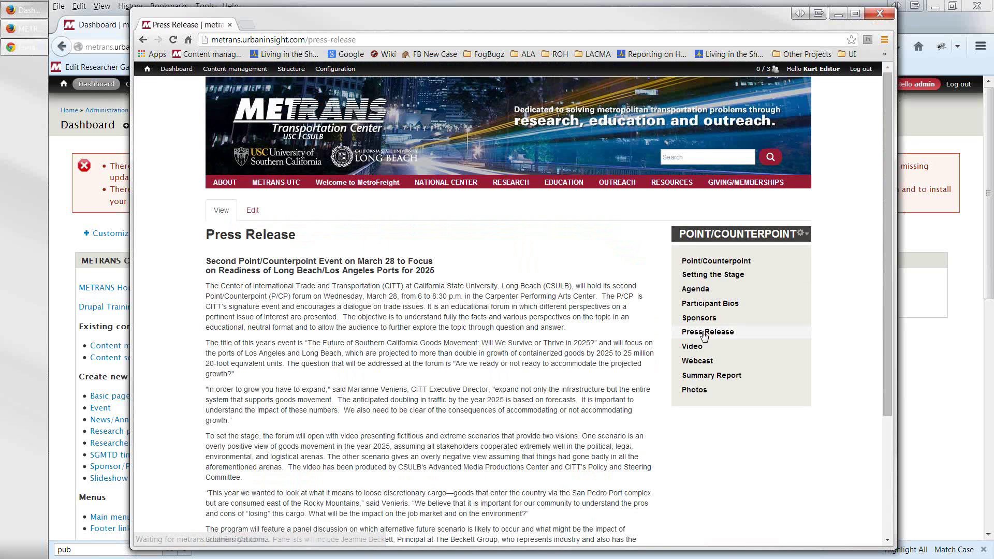
{"action": "left_click", "coordinate": [695, 308]}
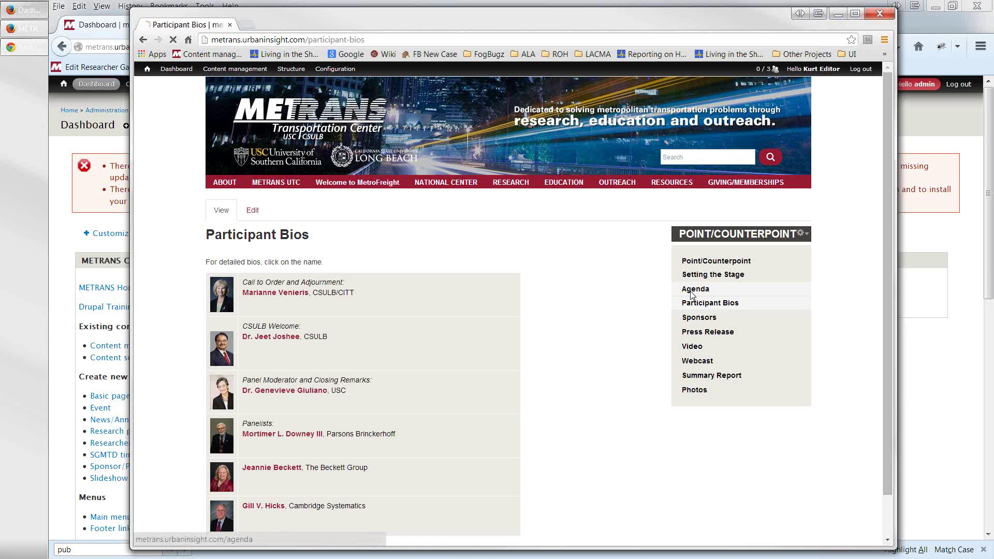
{"action": "left_click", "coordinate": [694, 290]}
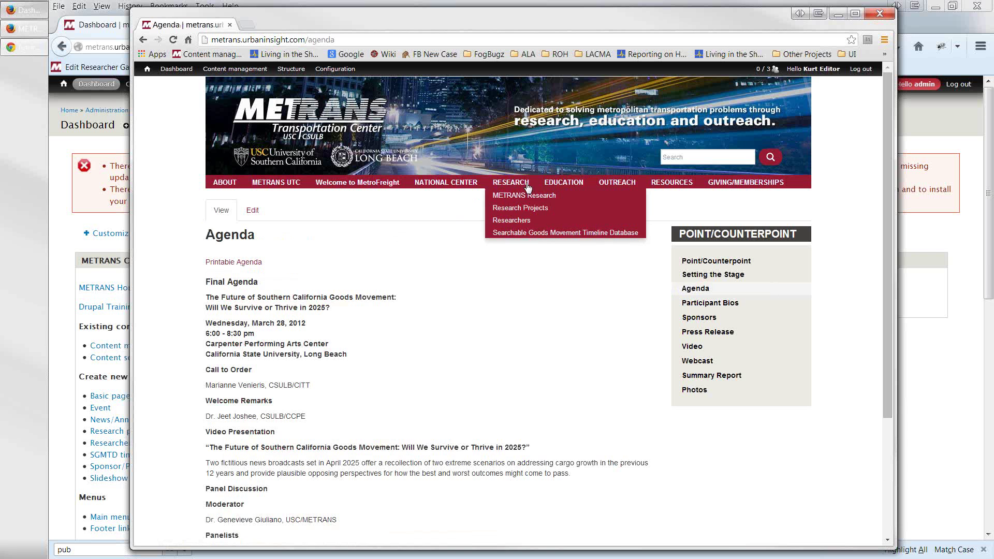
{"action": "mouse_move", "coordinate": [546, 185]}
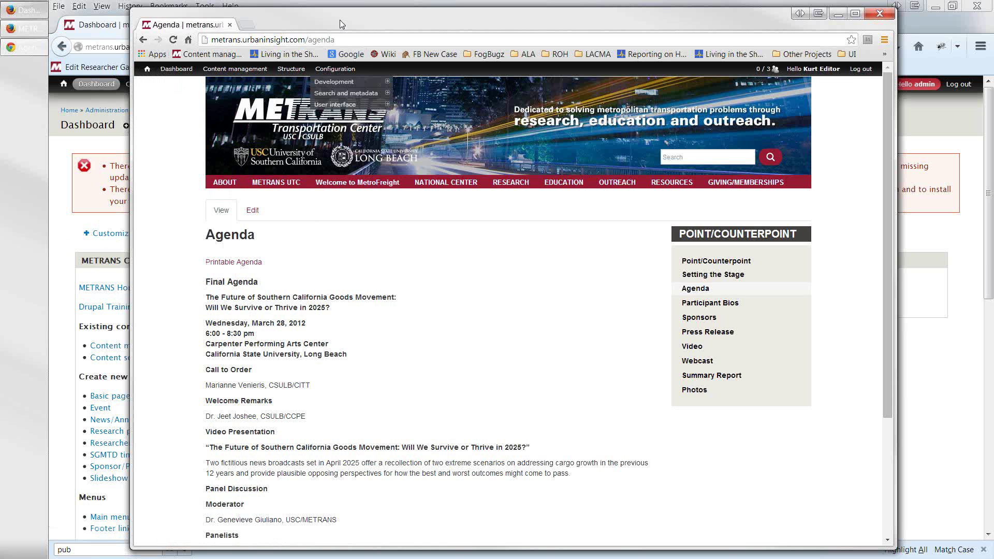
{"action": "left_click_drag", "start_coordinate": [339, 19], "coordinate": [488, 29]}
{"action": "left_click", "coordinate": [197, 415]}
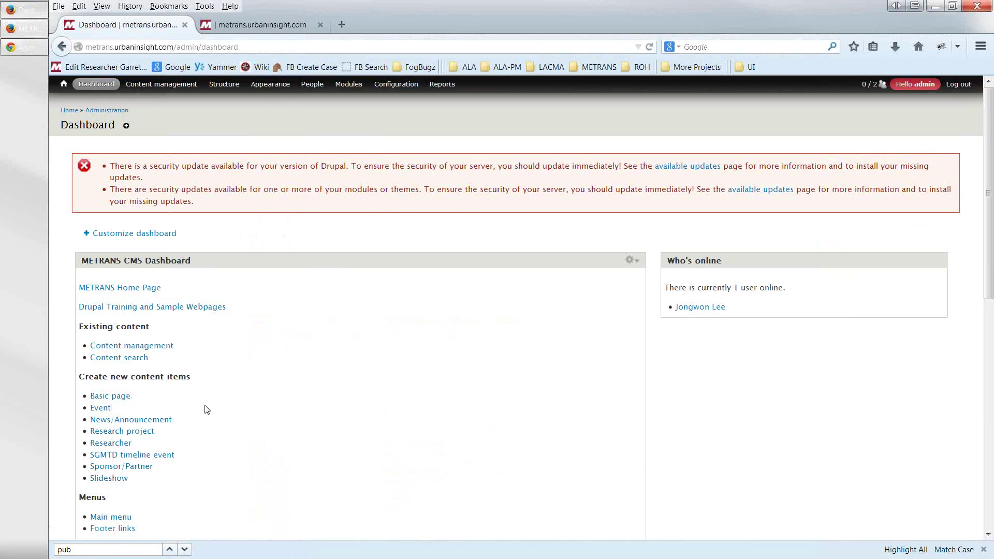
{"action": "scroll", "coordinate": [161, 473], "scroll_direction": "down", "scroll_amount": 2}
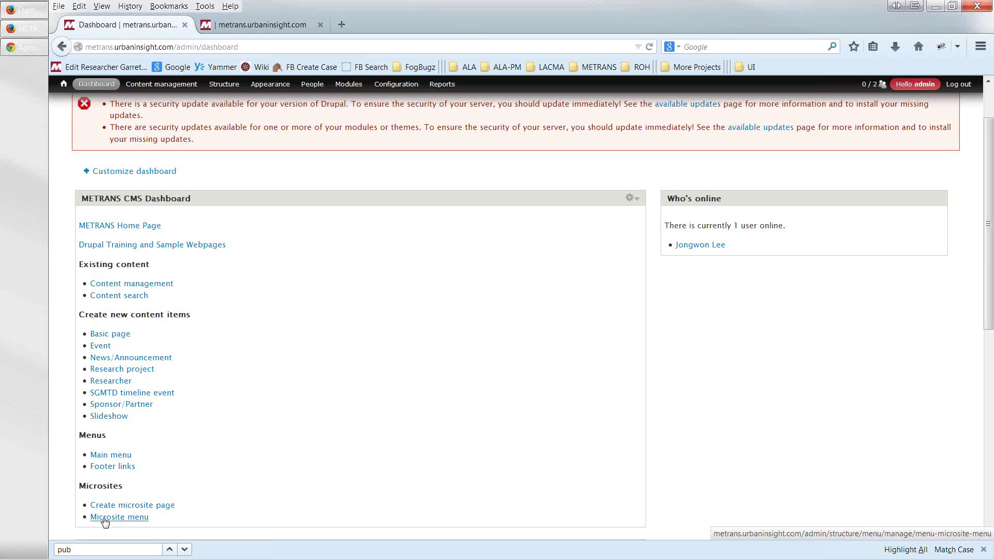
{"action": "left_click", "coordinate": [104, 517]}
{"action": "scroll", "coordinate": [155, 519], "scroll_direction": "down", "scroll_amount": 2}
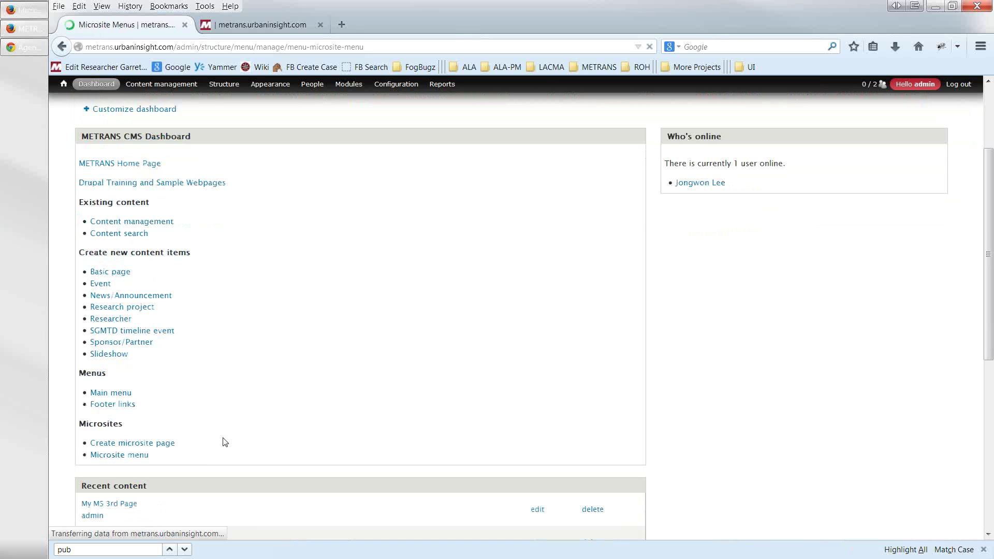
{"action": "scroll", "coordinate": [172, 399], "scroll_direction": "down", "scroll_amount": 5}
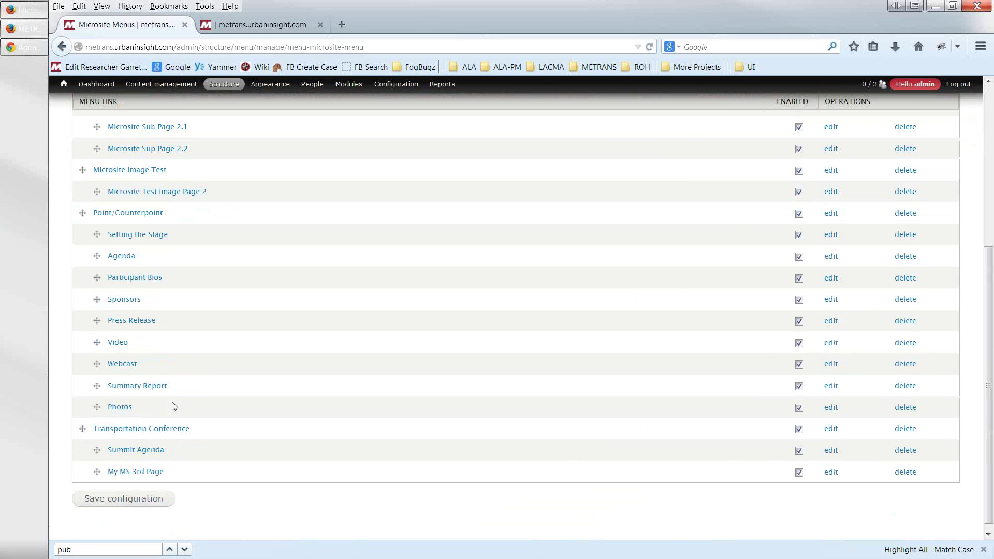
{"action": "left_click", "coordinate": [141, 432]}
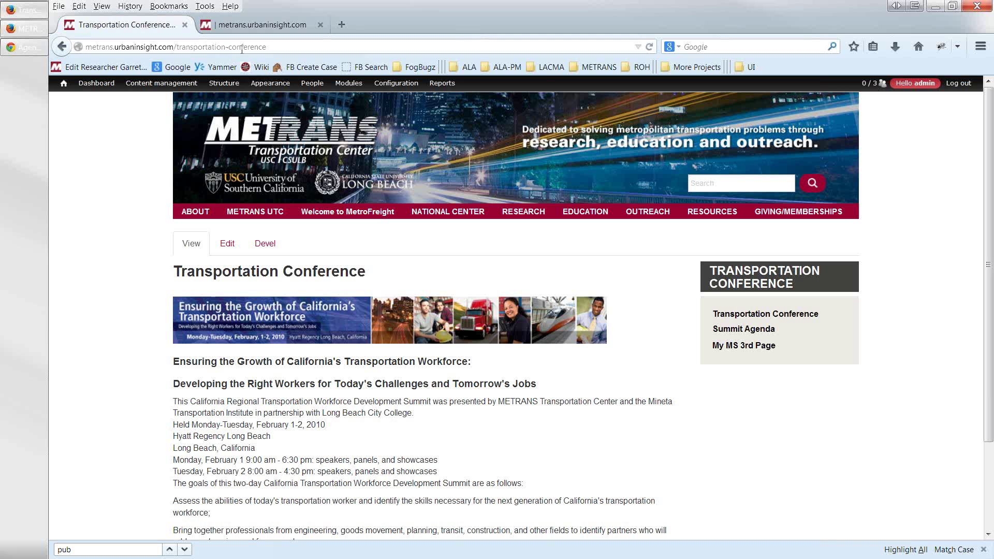
{"action": "left_click_drag", "start_coordinate": [269, 46], "coordinate": [178, 47]}
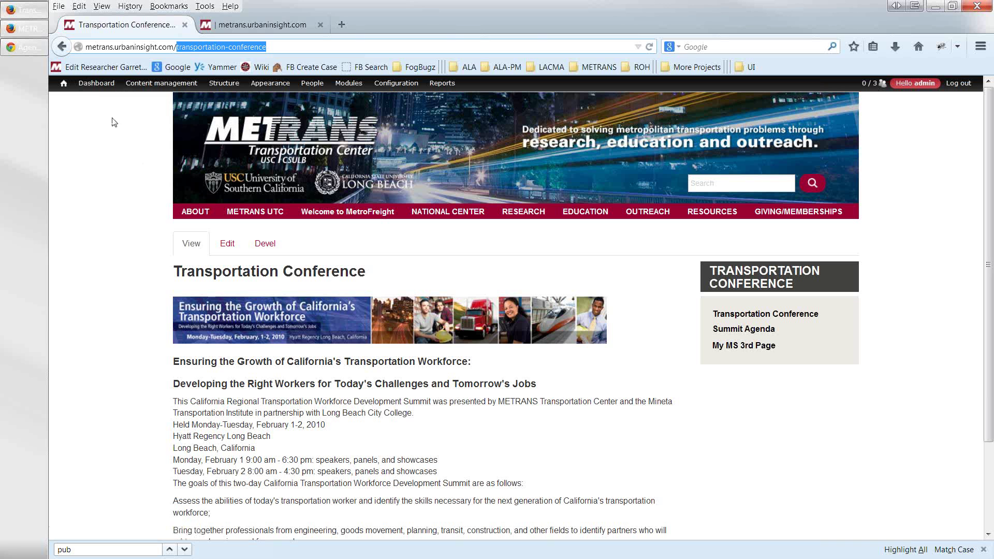
{"action": "left_click", "coordinate": [275, 46]}
{"action": "left_click_drag", "start_coordinate": [275, 45], "coordinate": [178, 46]}
{"action": "key", "text": "ctrl+c"}
{"action": "mouse_move", "coordinate": [161, 82]}
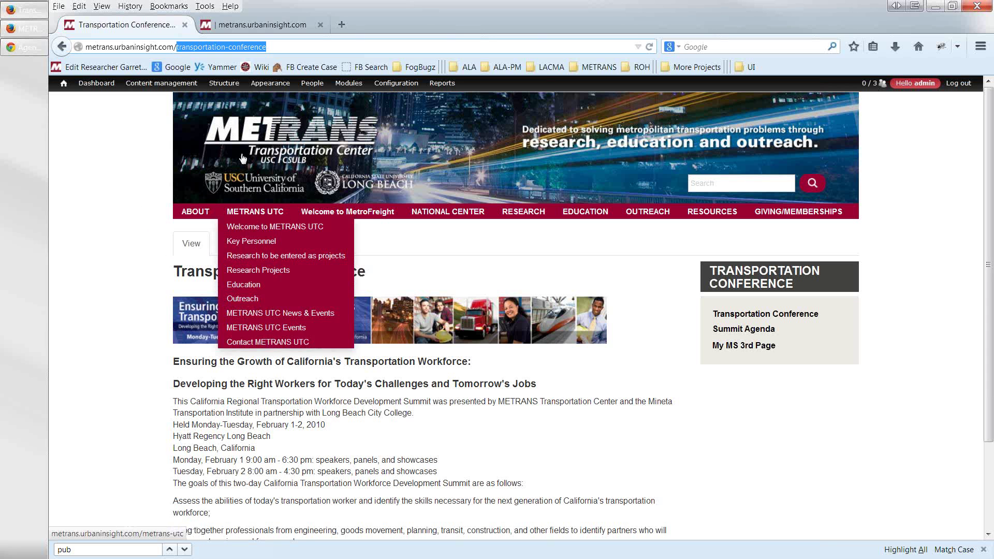
{"action": "left_click", "coordinate": [95, 84]}
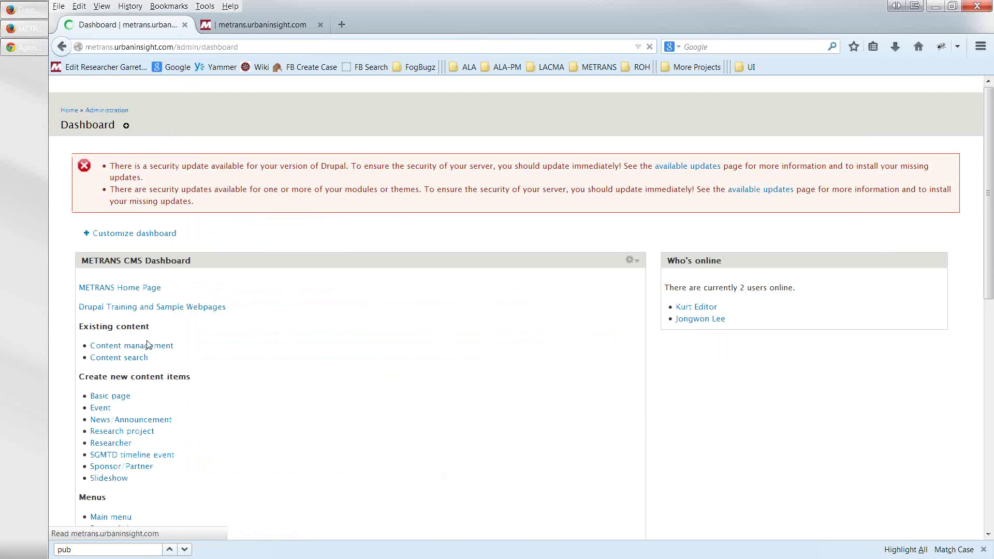
{"action": "scroll", "coordinate": [138, 464], "scroll_direction": "down", "scroll_amount": 3}
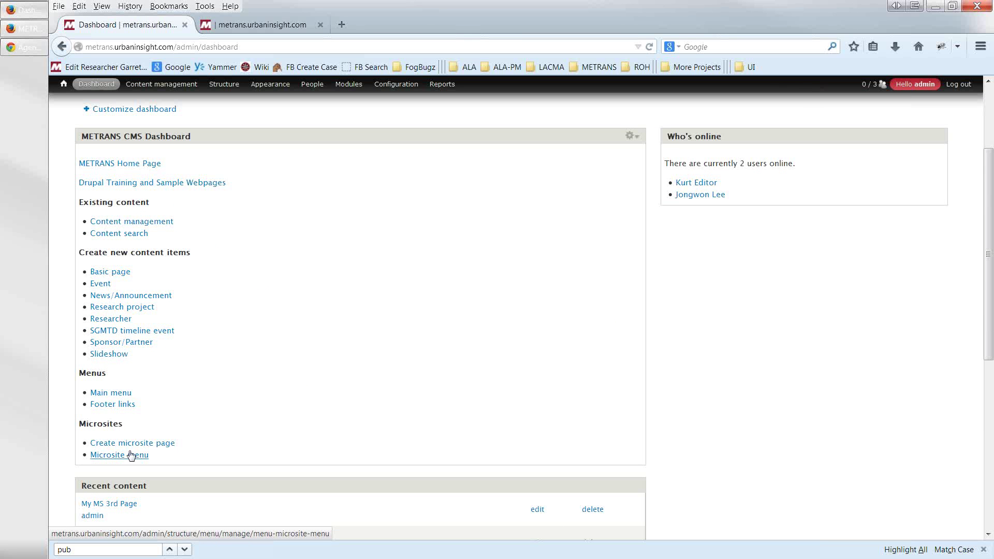
- Start a new Main menu link titled Transportation Conference with path transportation-conference
{"action": "left_click", "coordinate": [109, 395]}
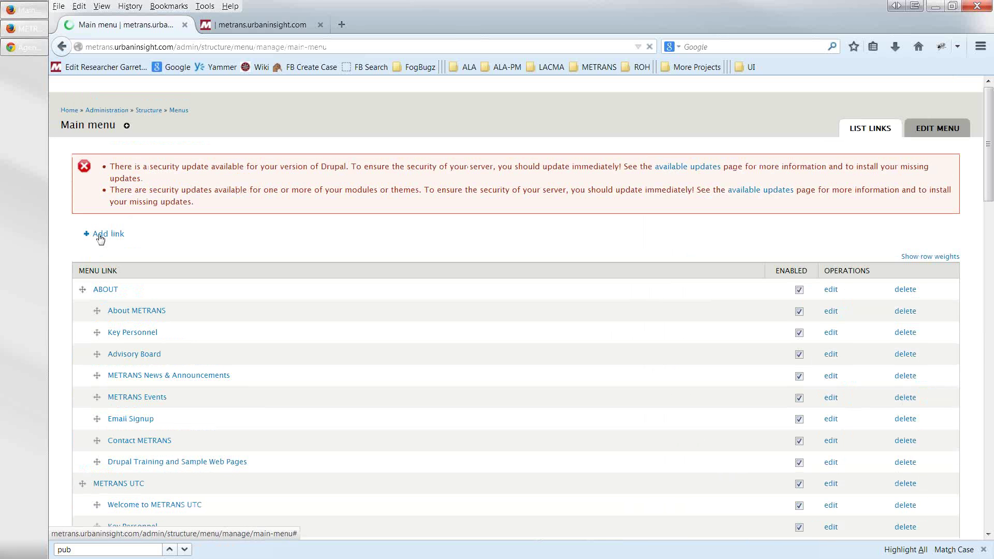
{"action": "left_click", "coordinate": [100, 237]}
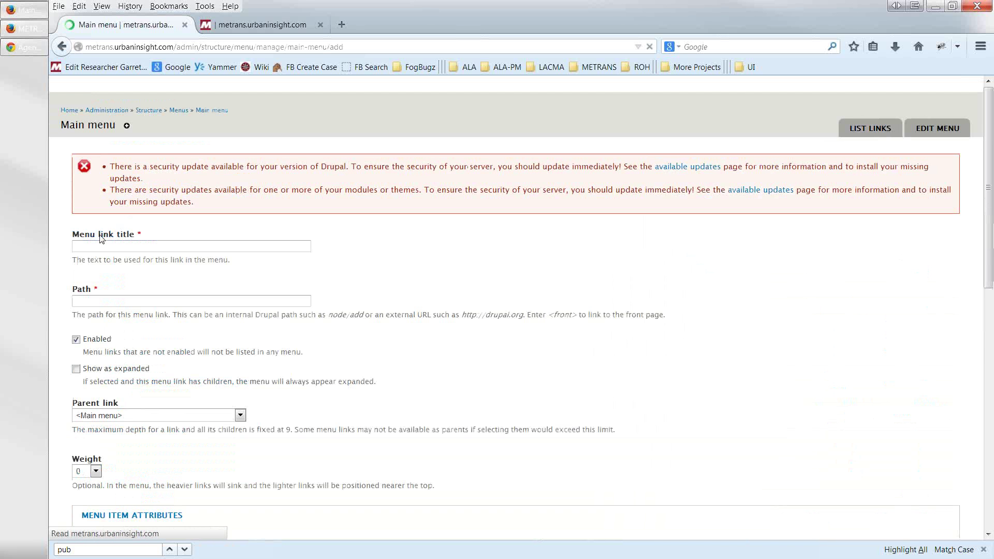
{"action": "left_click", "coordinate": [100, 243]}
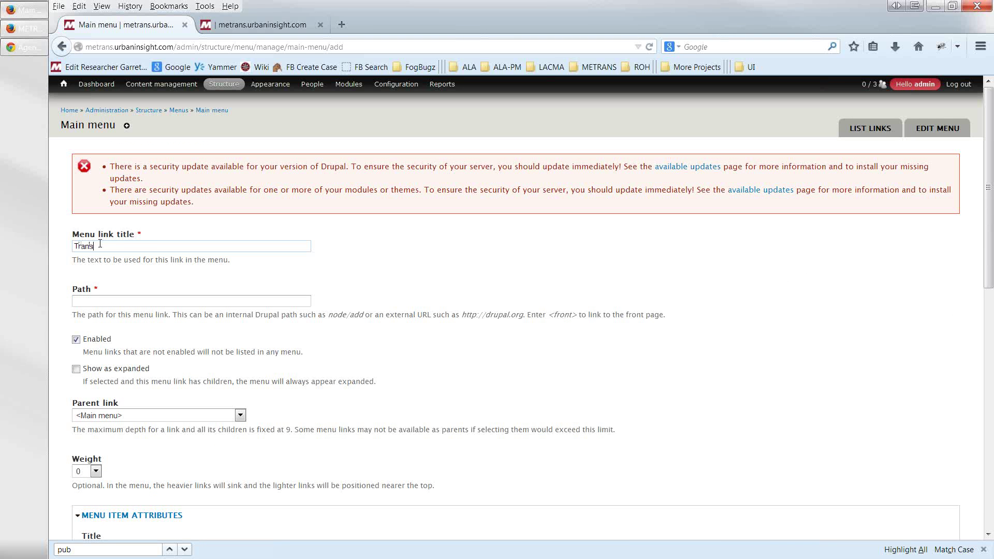
{"action": "type", "text": "Transportation Conference"}
{"action": "left_click", "coordinate": [92, 301]}
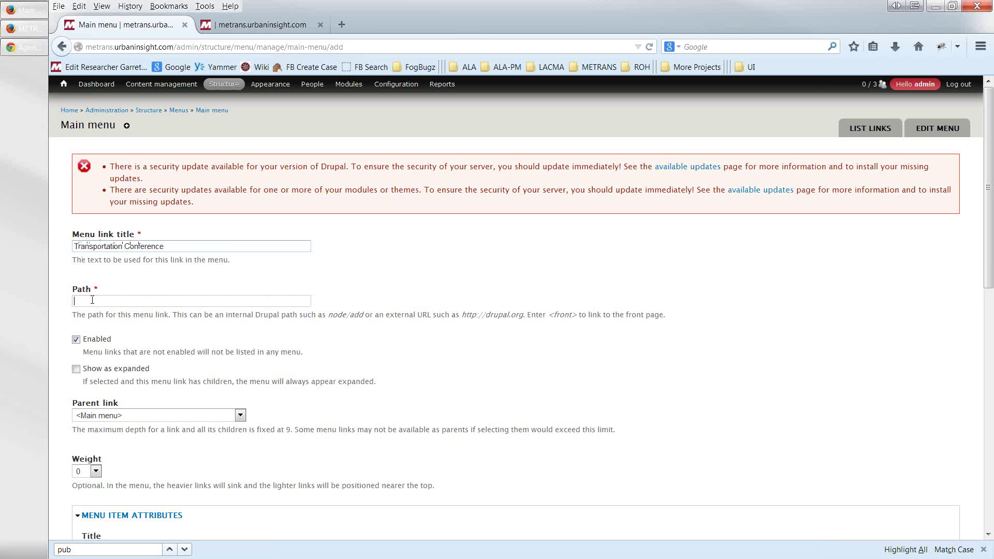
{"action": "key", "text": "ctrl+v"}
- Set the link's parent to OUTREACH and save it
{"action": "left_click", "coordinate": [241, 416]}
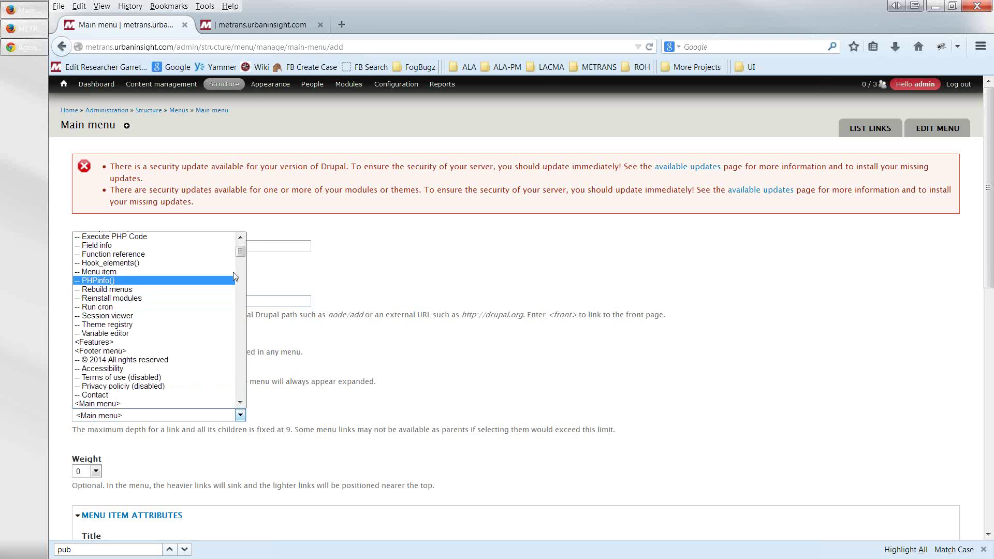
{"action": "left_click_drag", "start_coordinate": [239, 259], "coordinate": [228, 281]}
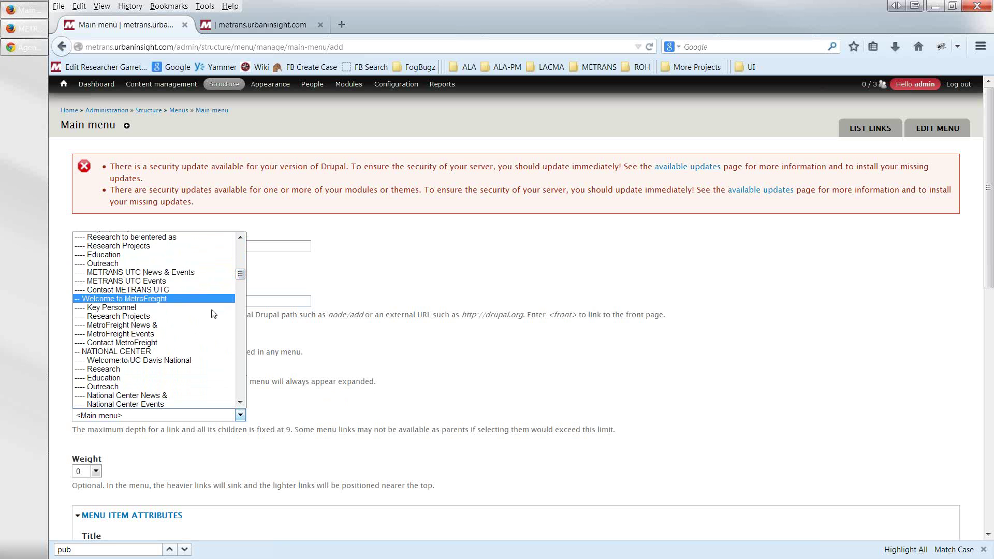
{"action": "scroll", "coordinate": [166, 351], "scroll_direction": "down", "scroll_amount": 7}
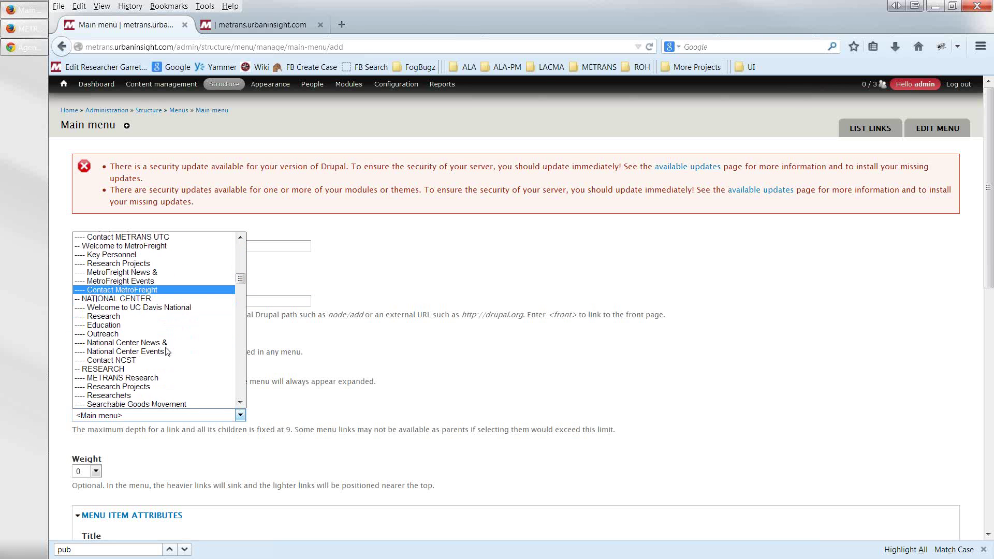
{"action": "scroll", "coordinate": [167, 351], "scroll_direction": "down", "scroll_amount": 2}
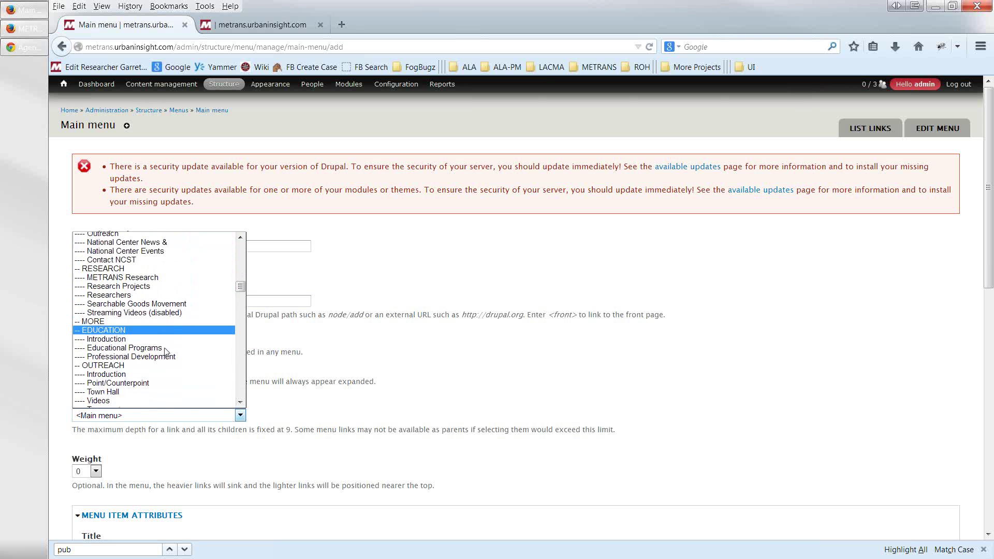
{"action": "left_click", "coordinate": [127, 334]}
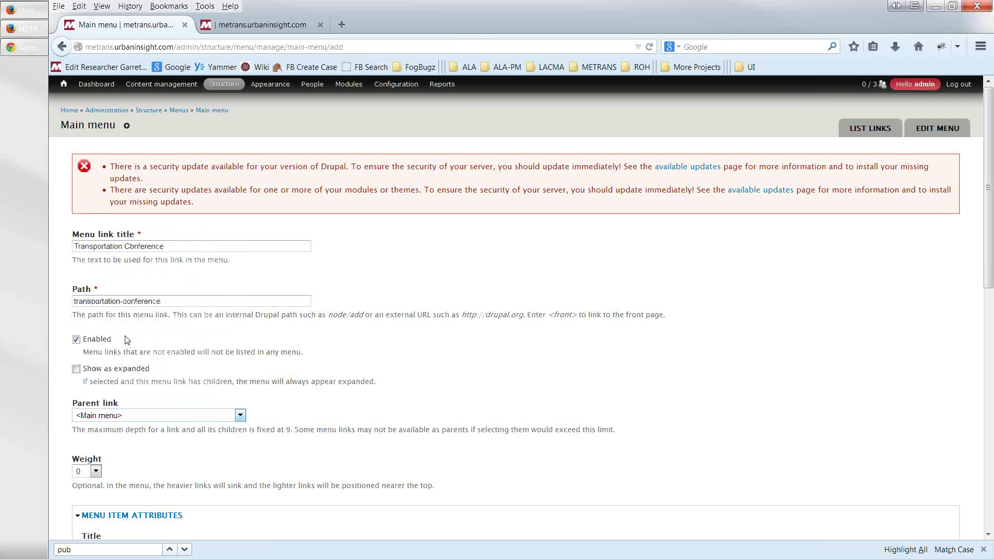
{"action": "scroll", "coordinate": [70, 400], "scroll_direction": "down", "scroll_amount": 19}
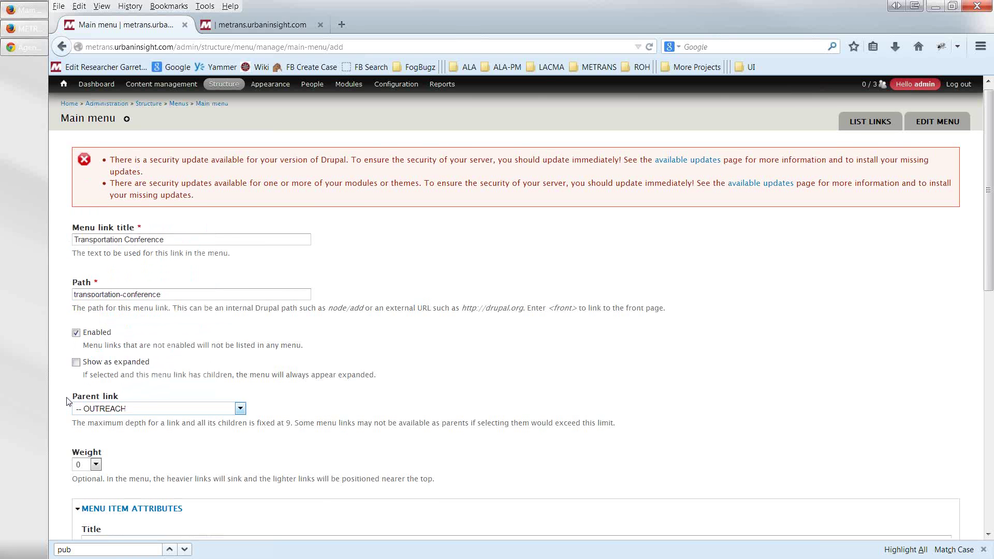
{"action": "left_click", "coordinate": [79, 493]}
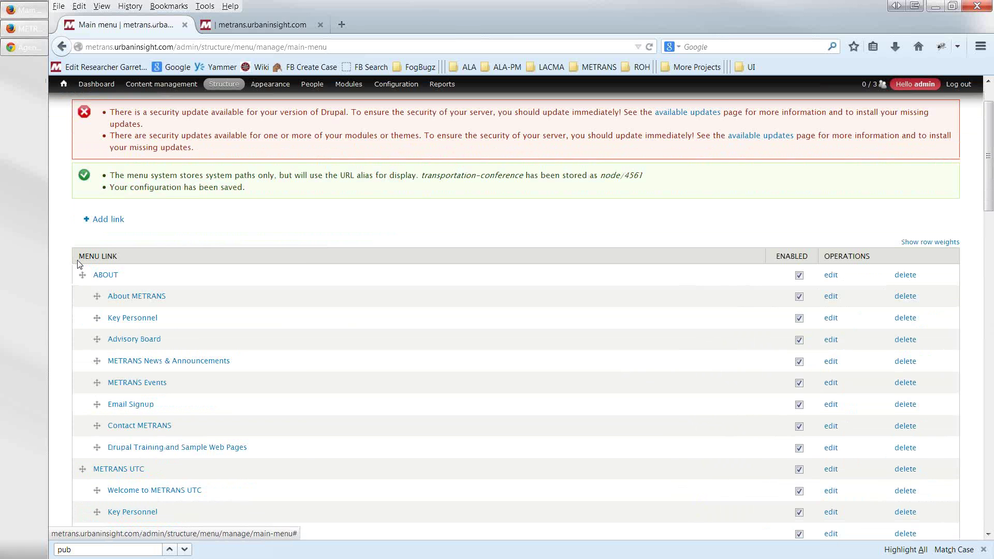
{"action": "scroll", "coordinate": [82, 262], "scroll_direction": "down", "scroll_amount": 2}
{"action": "left_click", "coordinate": [66, 89]}
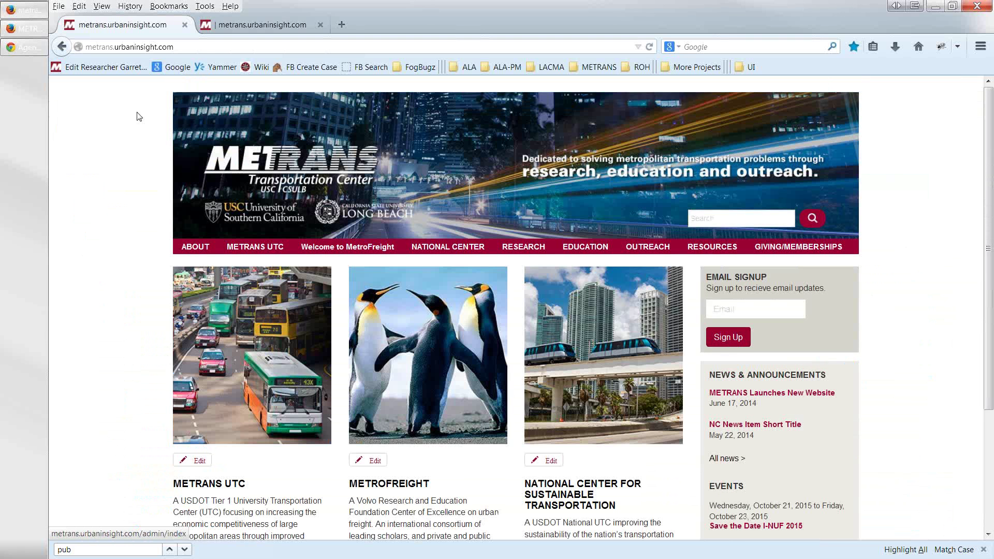
- Open the Transportation Conference page from the OUTREACH menu and glance over it
{"action": "mouse_move", "coordinate": [642, 252]}
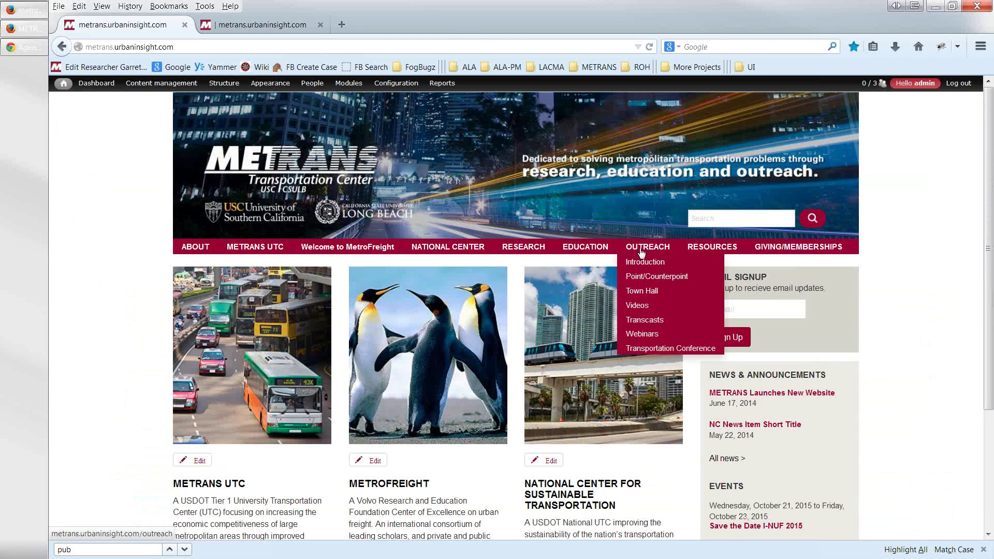
{"action": "left_click", "coordinate": [647, 349]}
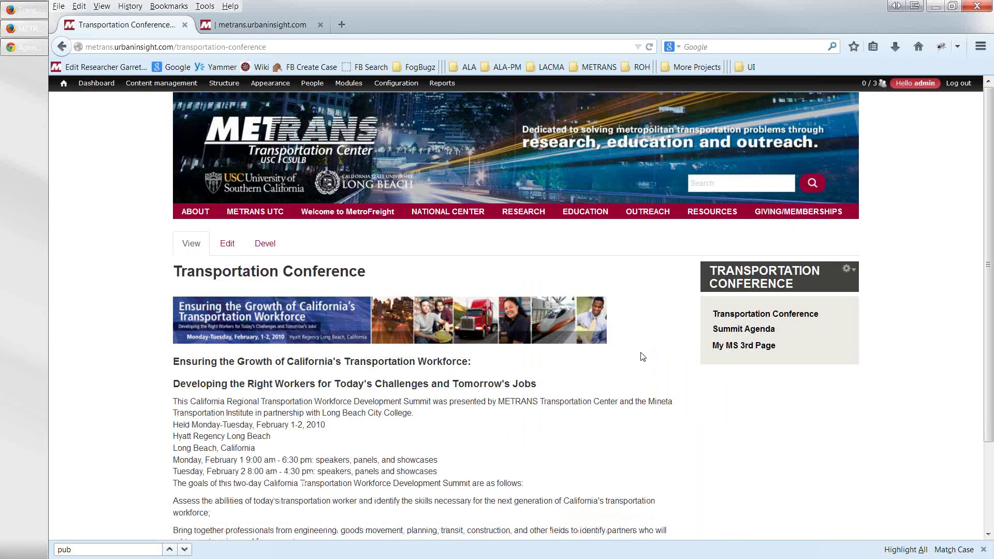
{"action": "scroll", "coordinate": [642, 361], "scroll_direction": "down", "scroll_amount": 5}
{"action": "scroll", "coordinate": [642, 362], "scroll_direction": "up", "scroll_amount": 4}
- Open OUTREACH > Town Hall and scroll through its 2013 Town Hall and Point/Counterpoint listings
{"action": "mouse_move", "coordinate": [641, 215]}
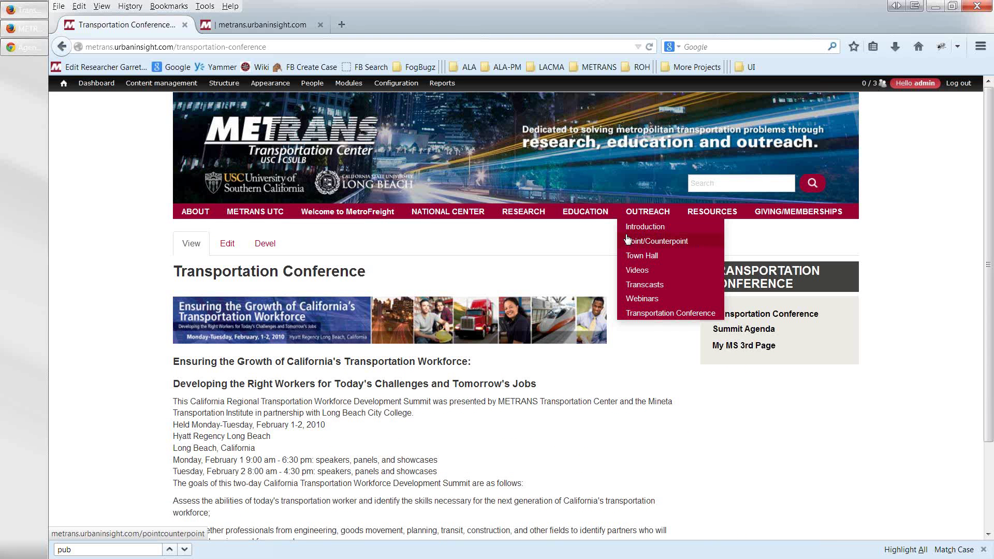
{"action": "left_click", "coordinate": [635, 260]}
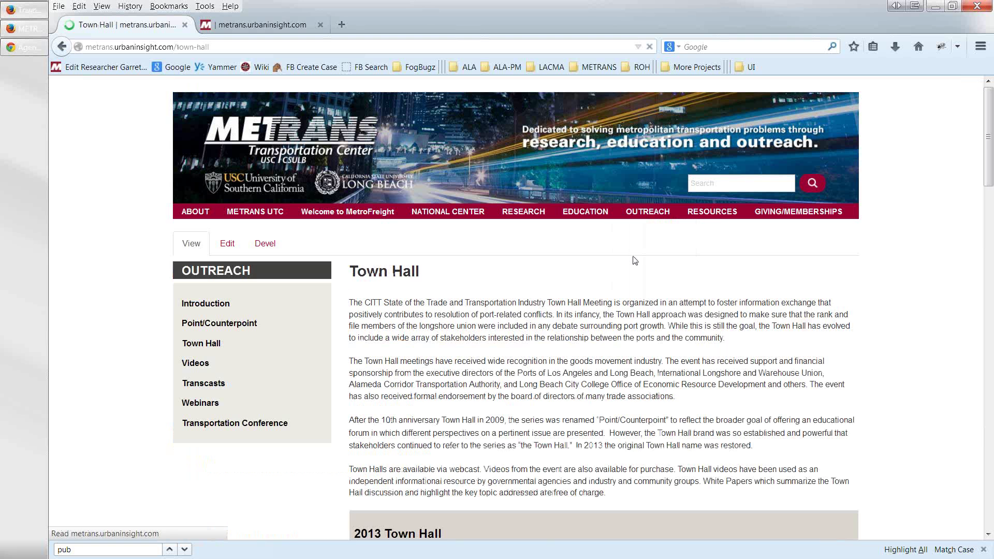
{"action": "scroll", "coordinate": [603, 358], "scroll_direction": "down", "scroll_amount": 4}
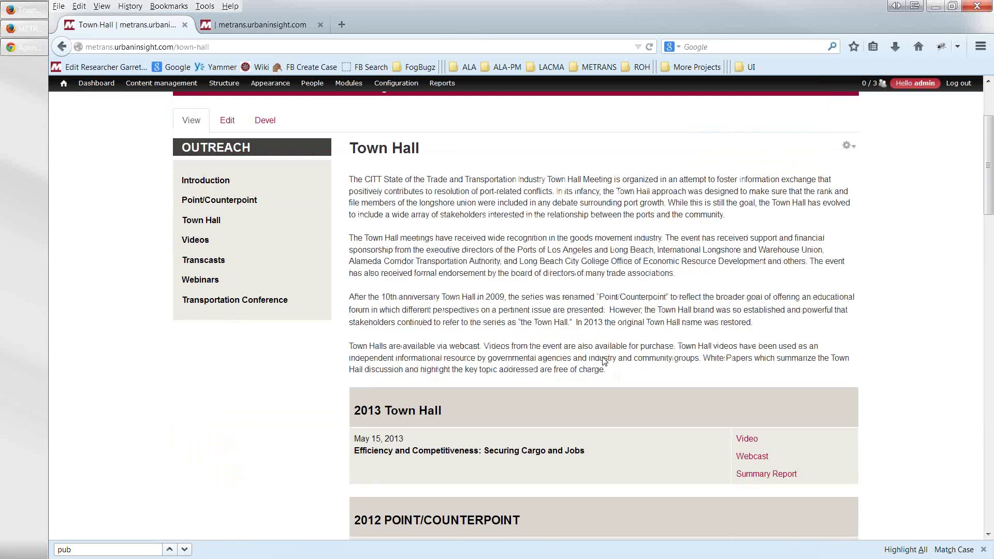
{"action": "scroll", "coordinate": [604, 358], "scroll_direction": "down", "scroll_amount": 4}
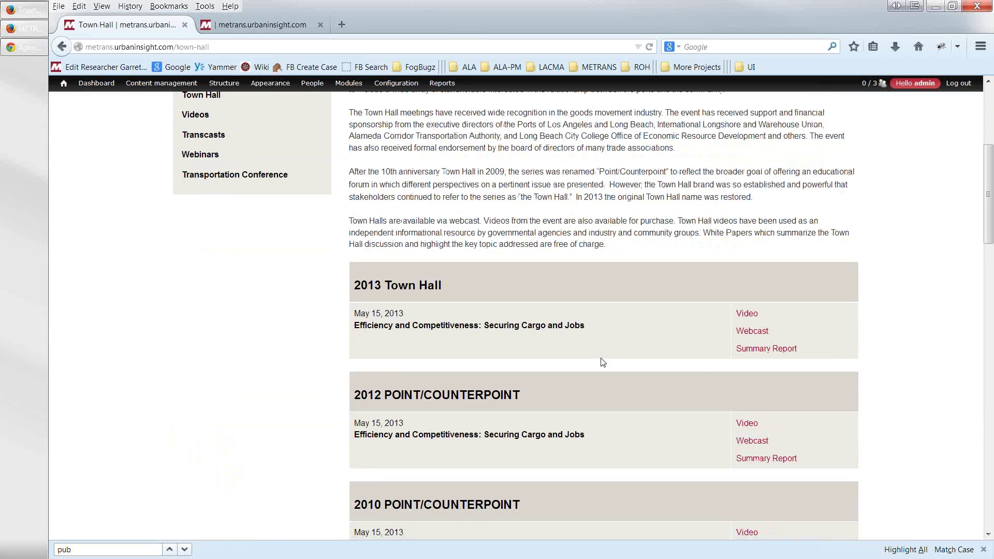
{"action": "scroll", "coordinate": [601, 365], "scroll_direction": "down", "scroll_amount": 2}
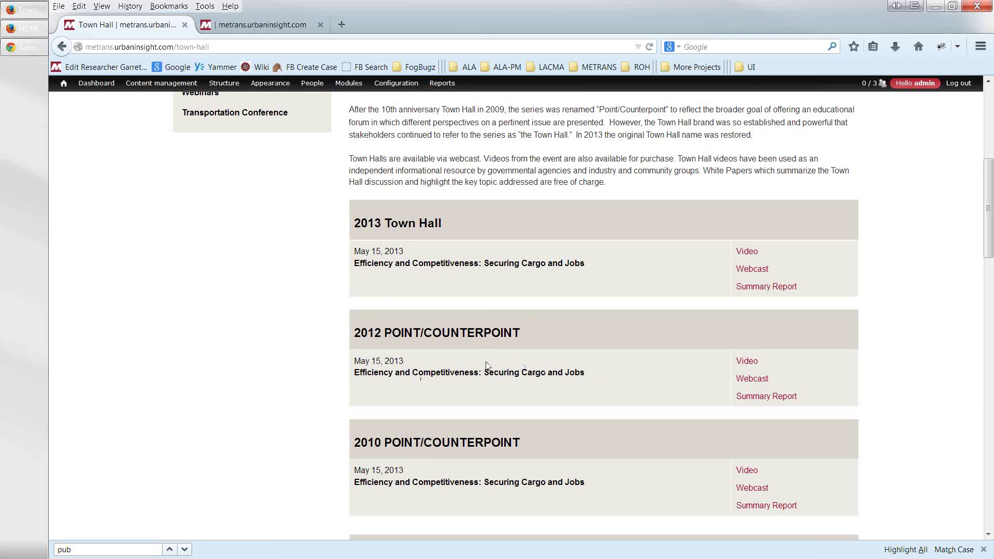
{"action": "scroll", "coordinate": [486, 362], "scroll_direction": "up", "scroll_amount": 5}
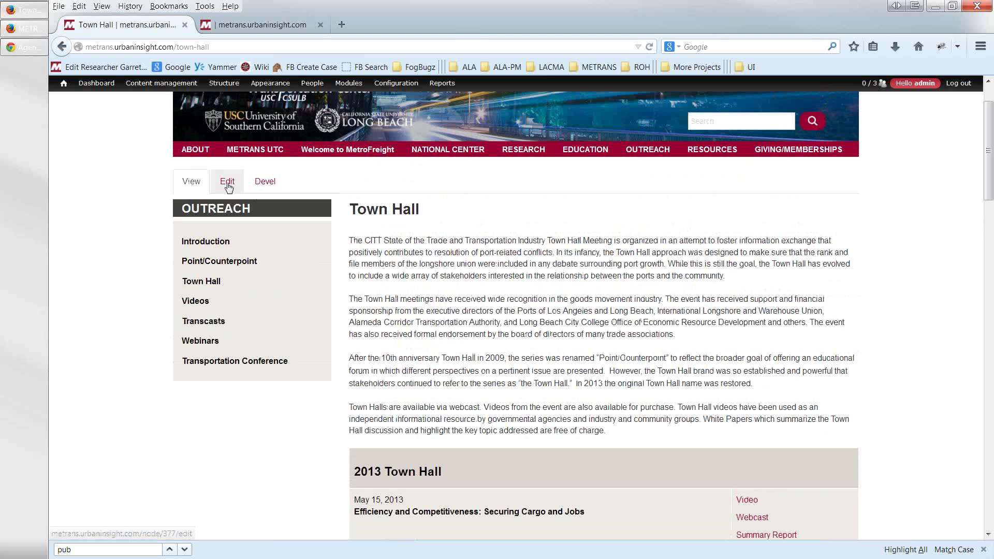
- Link the 2012 POINT/COUNTERPOINT heading to /transportation-conference and save the Town Hall page
{"action": "left_click", "coordinate": [228, 183]}
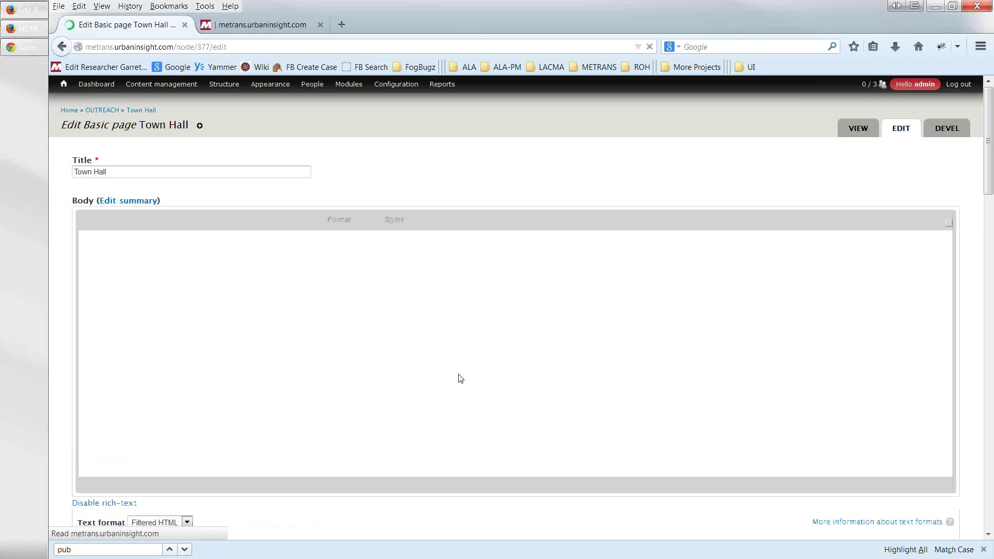
{"action": "scroll", "coordinate": [462, 418], "scroll_direction": "down", "scroll_amount": 5}
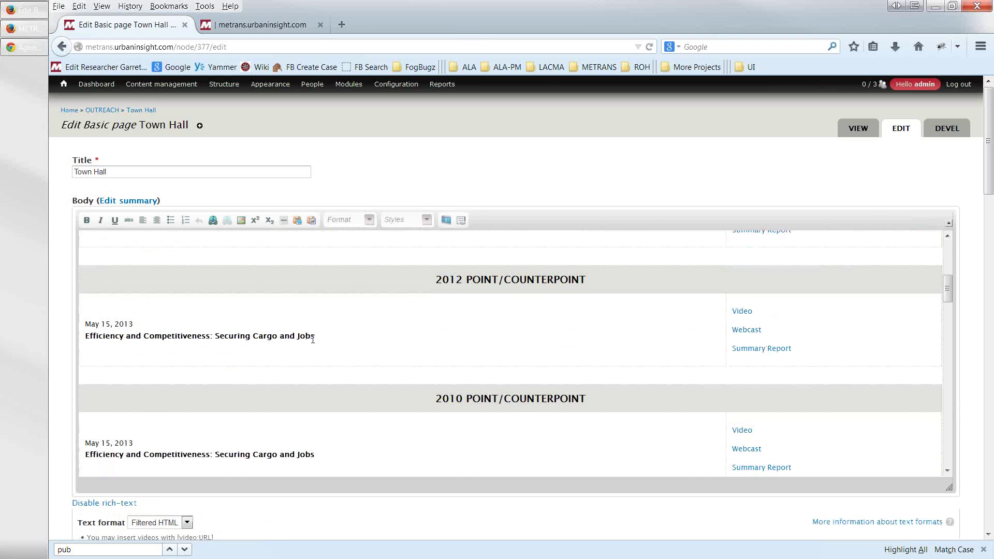
{"action": "left_click_drag", "start_coordinate": [591, 282], "coordinate": [437, 280]}
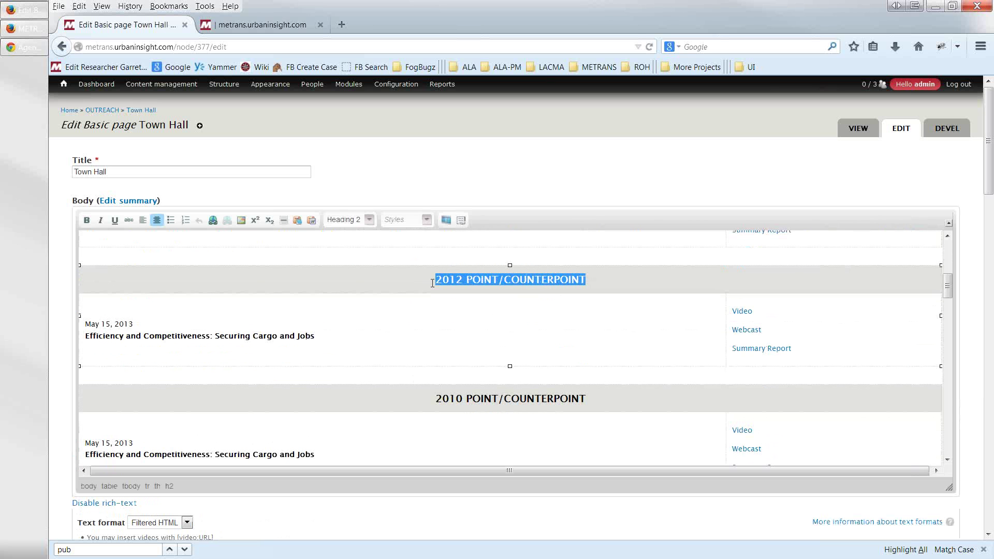
{"action": "left_click", "coordinate": [213, 221]}
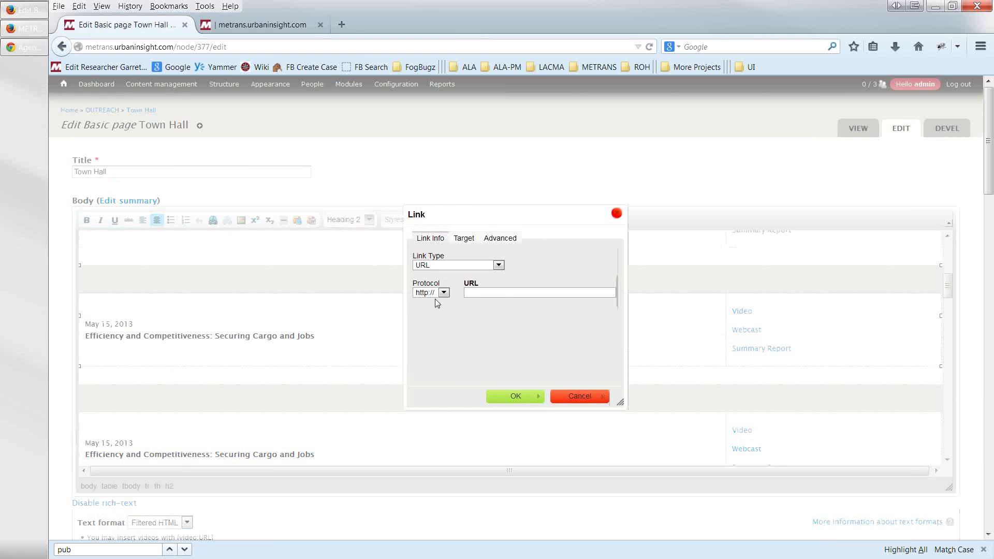
{"action": "type", "text": "transportation-conference"}
{"action": "type", "text": "/"}
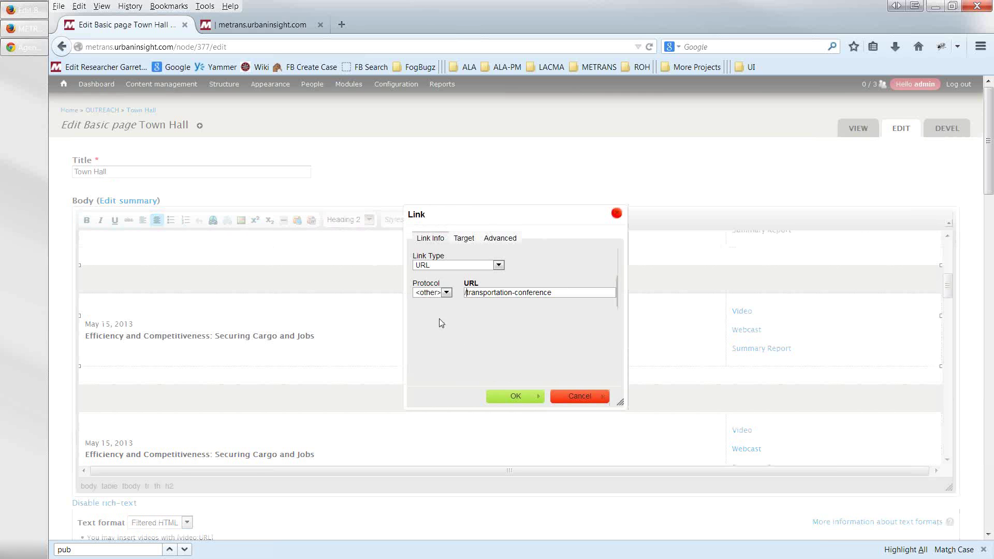
{"action": "left_click", "coordinate": [505, 396]}
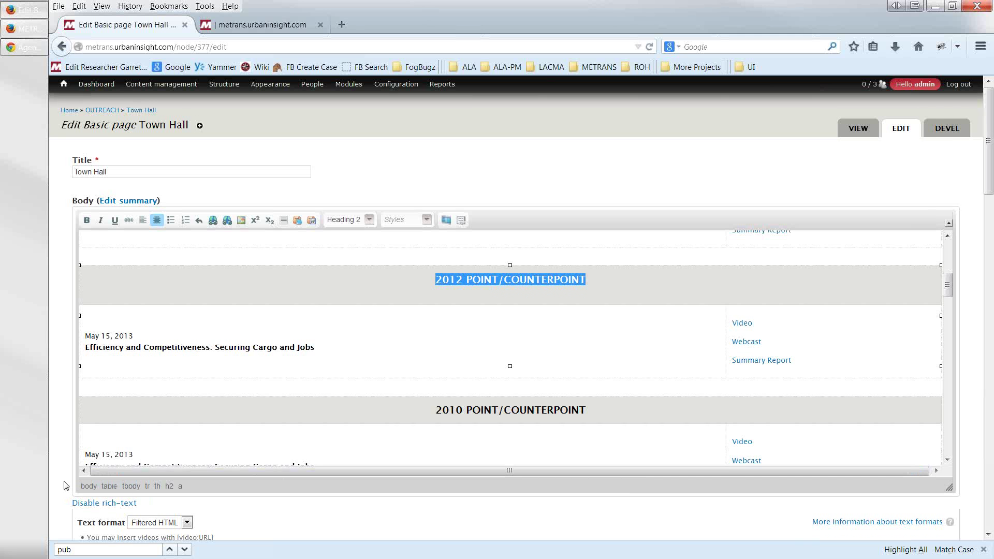
{"action": "scroll", "coordinate": [66, 483], "scroll_direction": "down", "scroll_amount": 8}
{"action": "scroll", "coordinate": [65, 482], "scroll_direction": "down", "scroll_amount": 15}
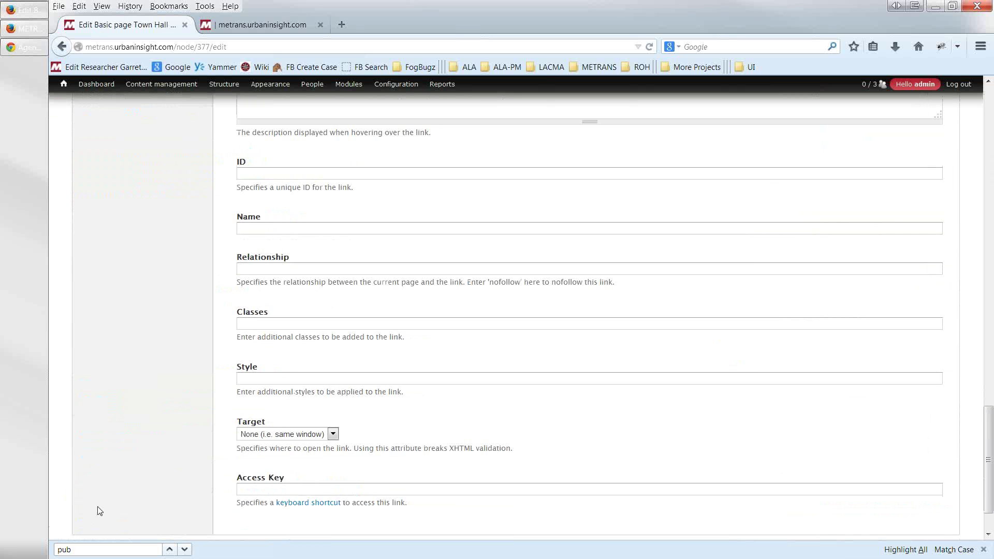
{"action": "left_click", "coordinate": [99, 503]}
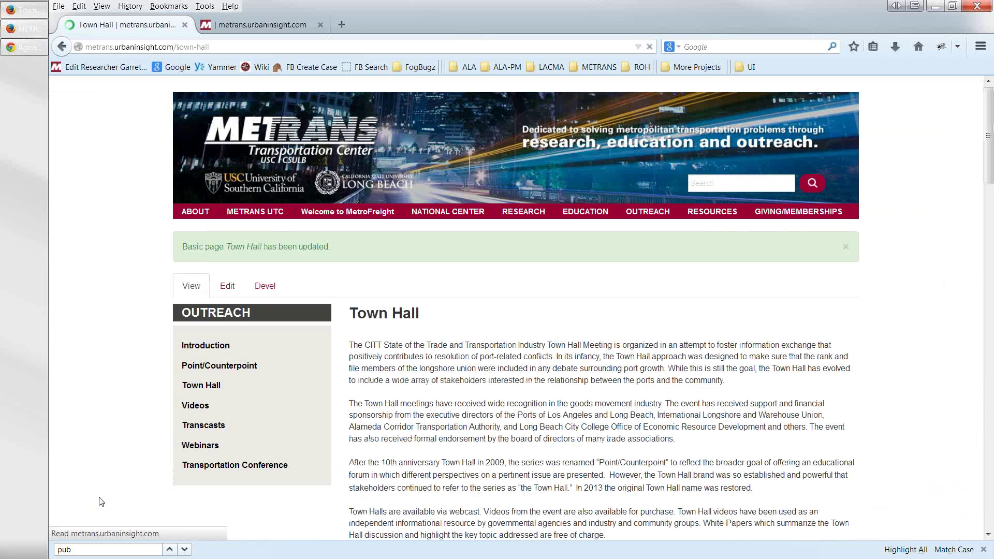
- Reopen Town Hall and follow the 2012 POINT/COUNTERPOINT link to reach Transportation Conference
{"action": "mouse_move", "coordinate": [638, 215]}
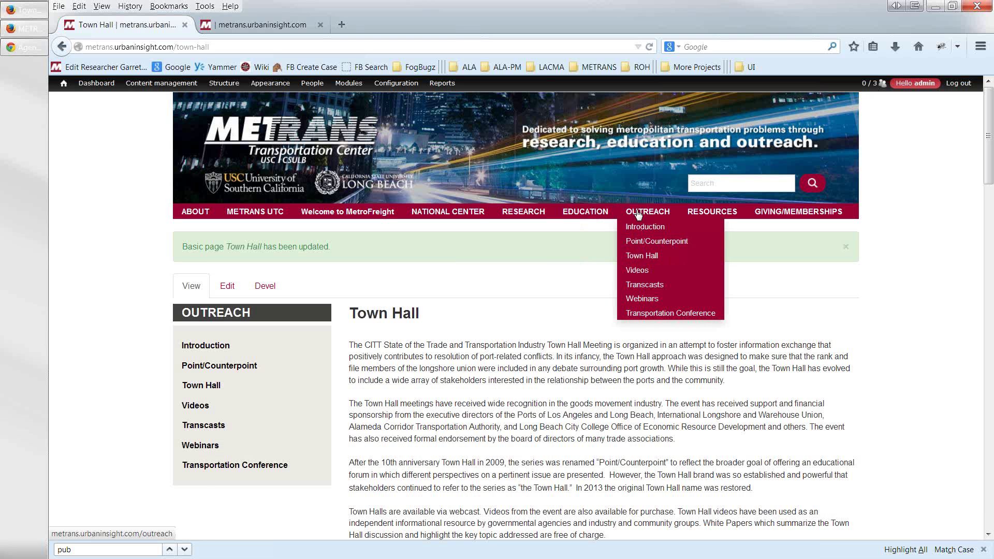
{"action": "left_click", "coordinate": [636, 255]}
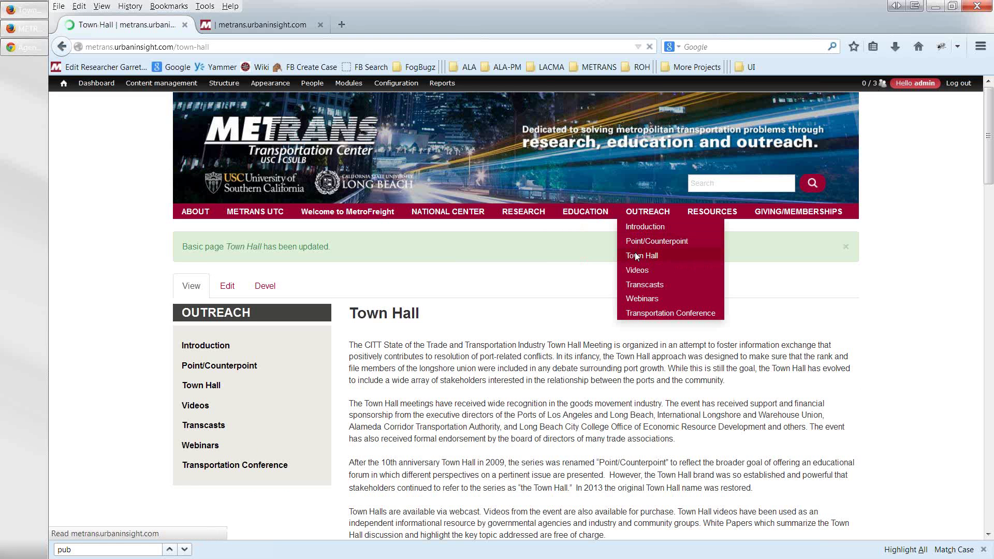
{"action": "scroll", "coordinate": [540, 364], "scroll_direction": "down", "scroll_amount": 5}
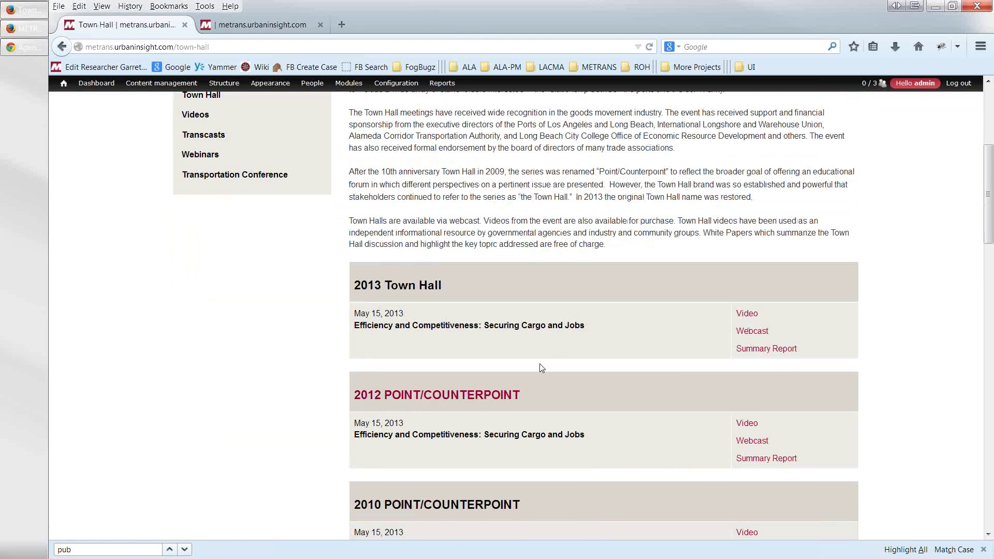
{"action": "left_click", "coordinate": [475, 396]}
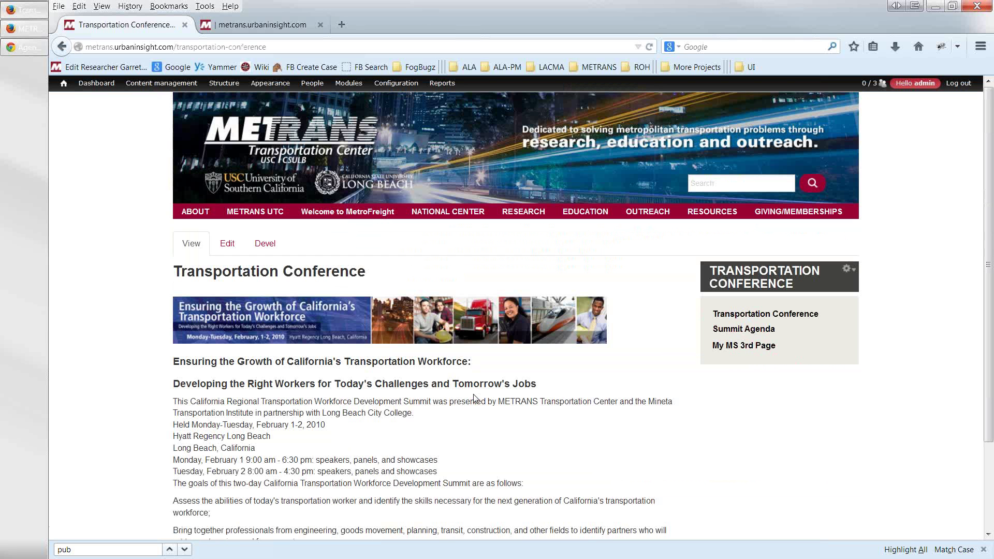
{"action": "scroll", "coordinate": [475, 398], "scroll_direction": "down", "scroll_amount": 3}
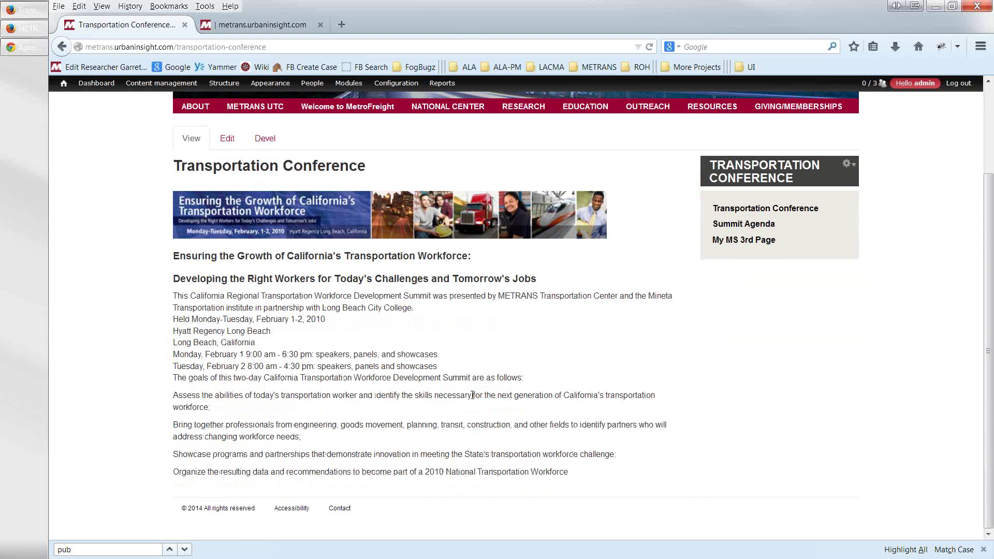
{"action": "scroll", "coordinate": [473, 395], "scroll_direction": "up", "scroll_amount": 2}
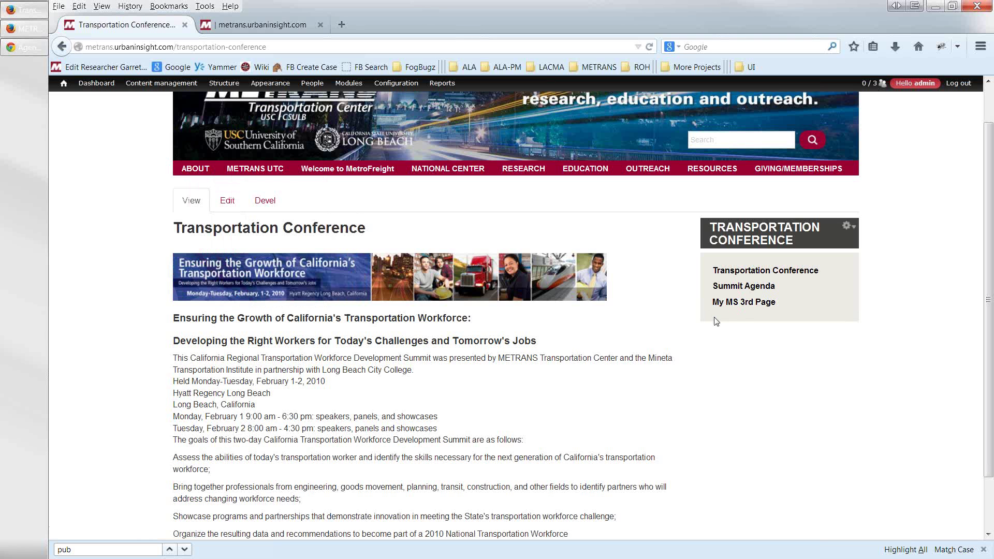
{"action": "mouse_move", "coordinate": [251, 172]}
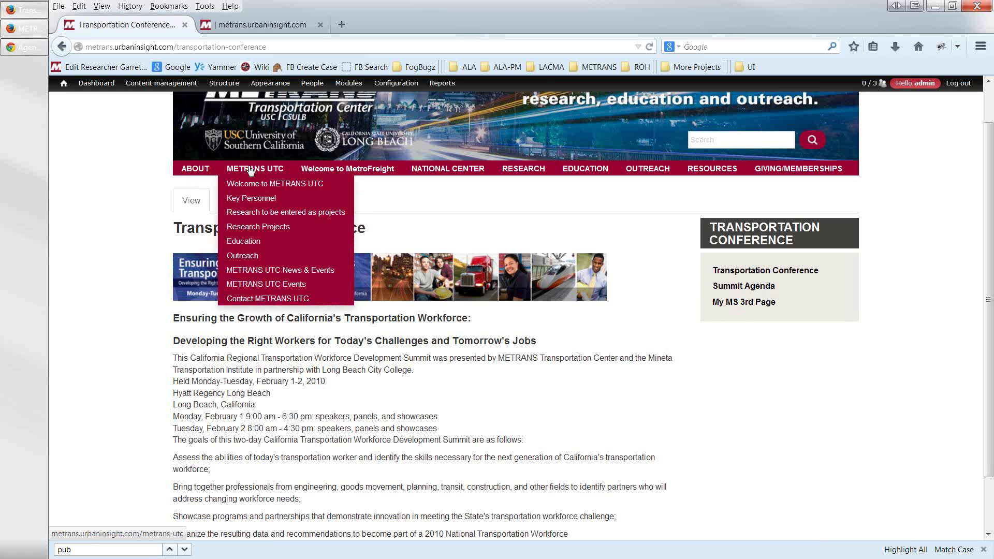
{"action": "mouse_move", "coordinate": [259, 89]}
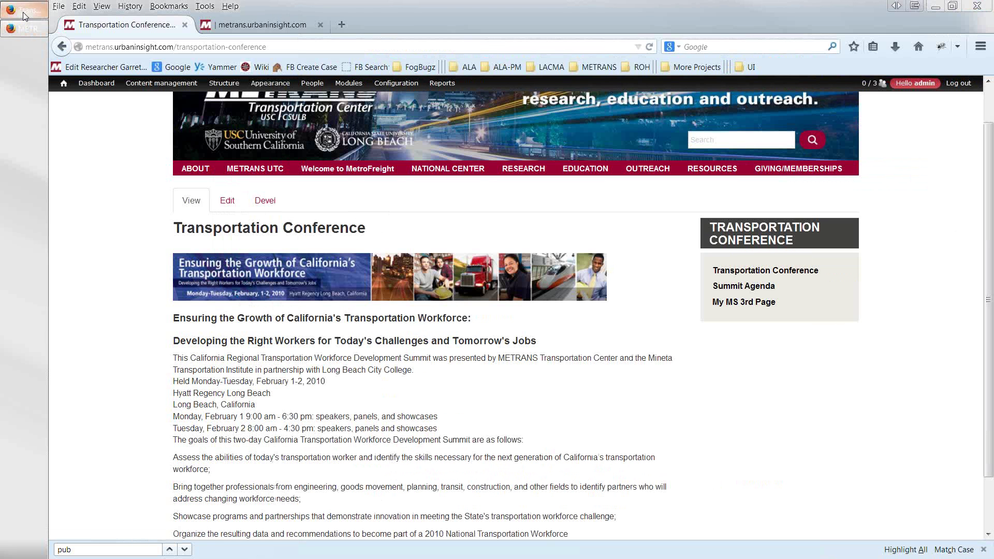
- Minimize the Drupal window to reveal the 2011 NUF site and zoom in
{"action": "left_click", "coordinate": [23, 13]}
{"action": "left_click", "coordinate": [25, 12]}
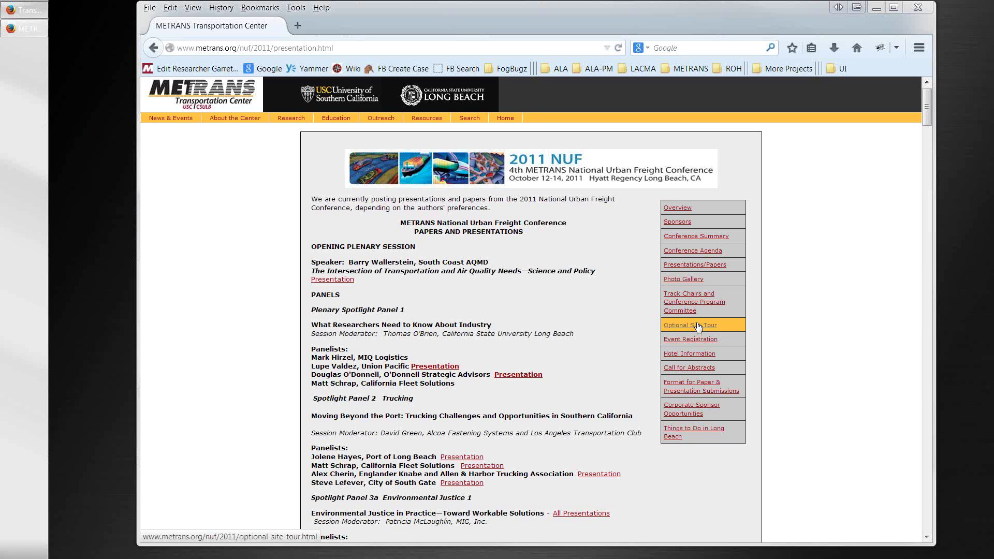
{"action": "key", "text": "ctrl+plus"}
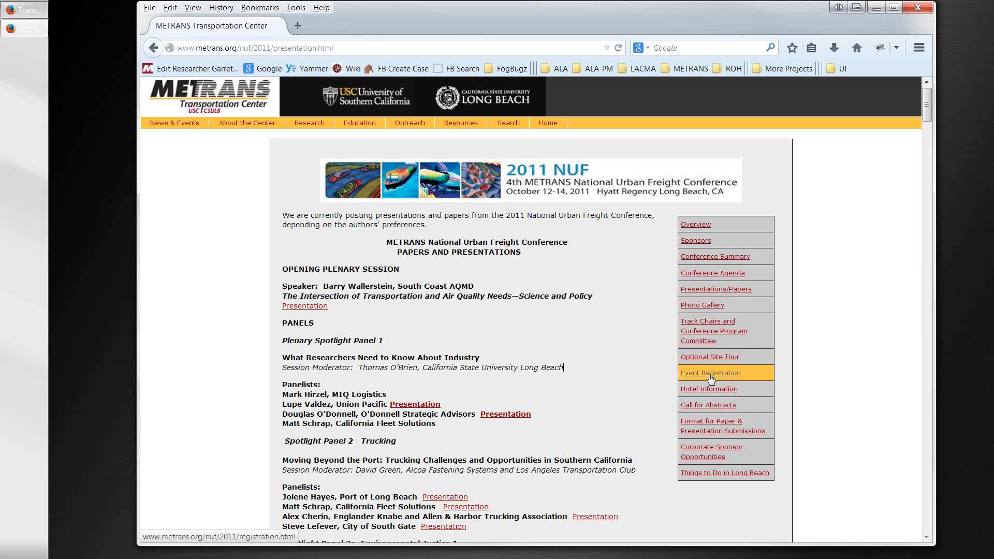
- Browse the Optional Site Tour, Event Registration, Photo Gallery and Presentations/Papers pages
{"action": "left_click", "coordinate": [701, 361]}
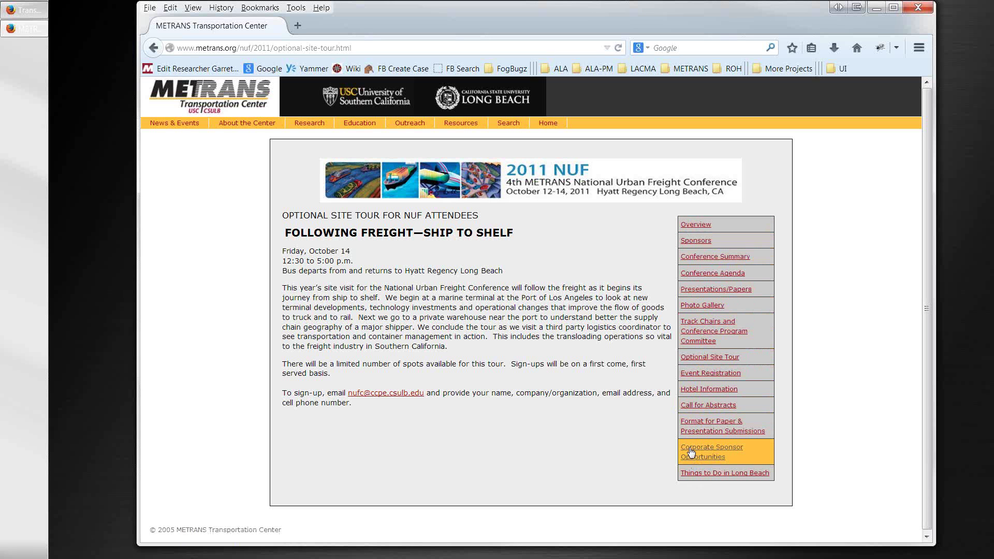
{"action": "left_click", "coordinate": [696, 377]}
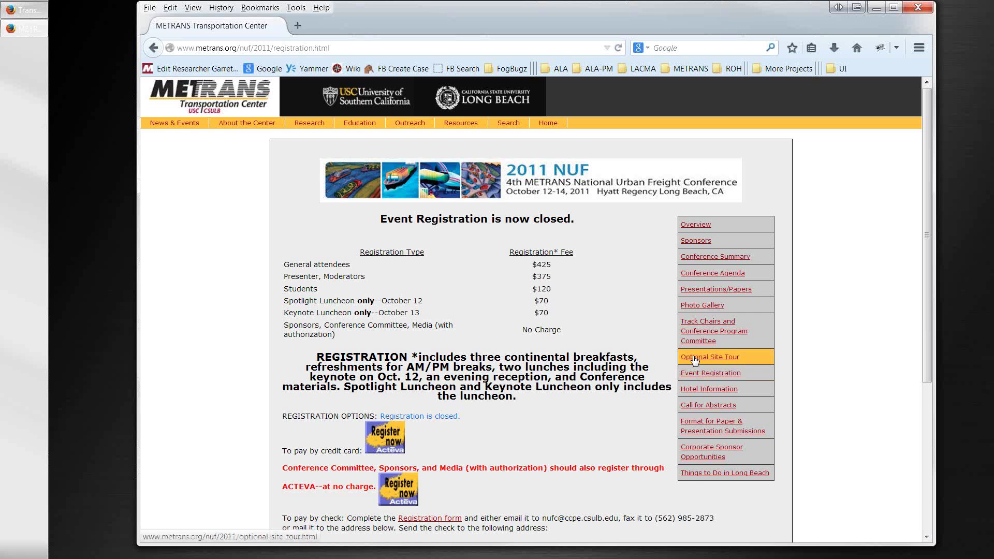
{"action": "left_click", "coordinate": [694, 358]}
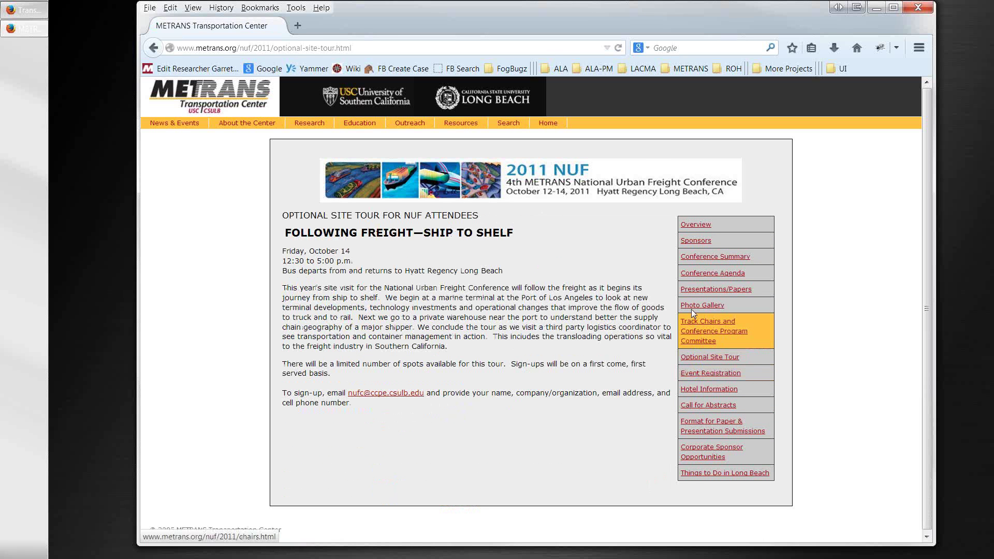
{"action": "left_click", "coordinate": [693, 307]}
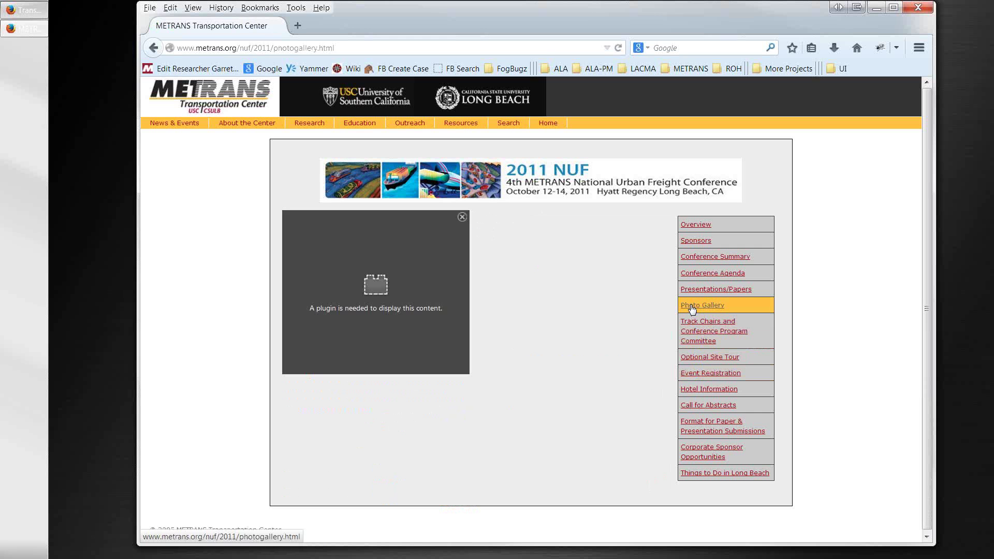
{"action": "left_click", "coordinate": [691, 293]}
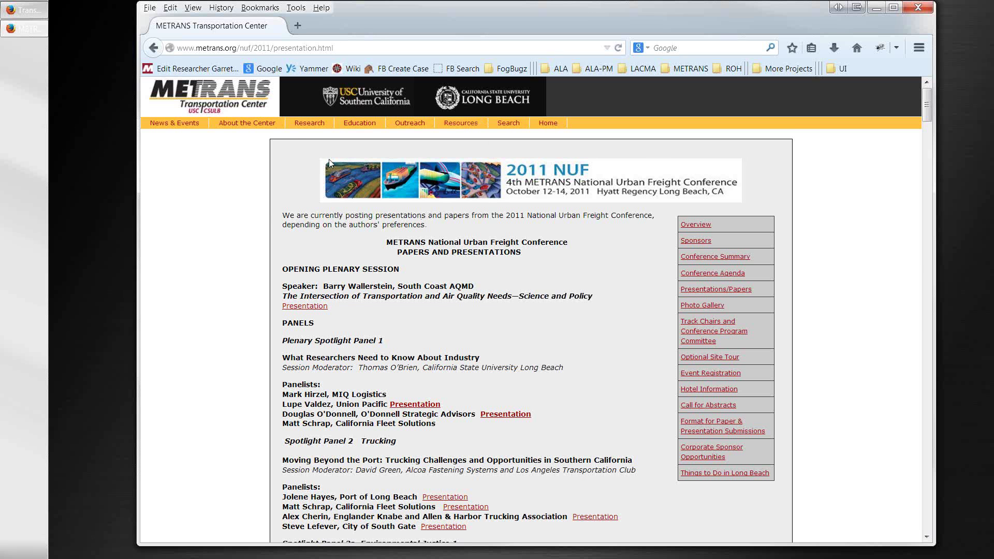
- Restore the Transportation Conference window to the front, leaving its address unchanged
{"action": "left_click", "coordinate": [34, 30]}
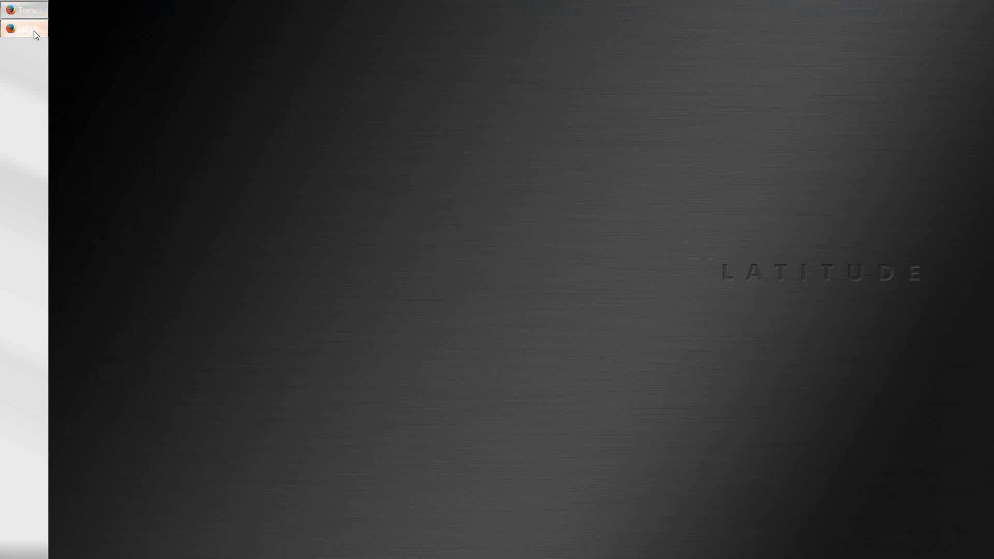
{"action": "left_click", "coordinate": [35, 31]}
{"action": "left_click", "coordinate": [35, 12]}
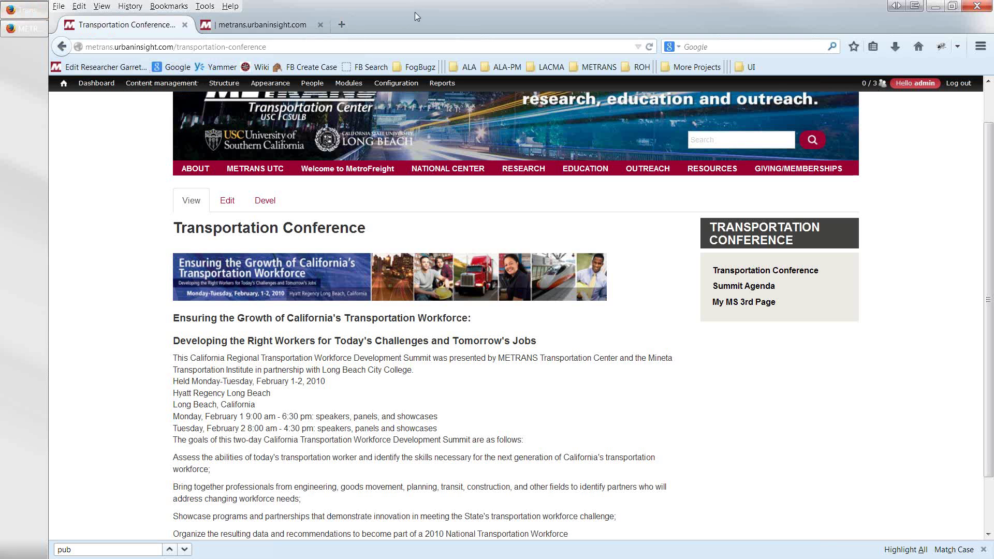
{"action": "left_click", "coordinate": [137, 47]}
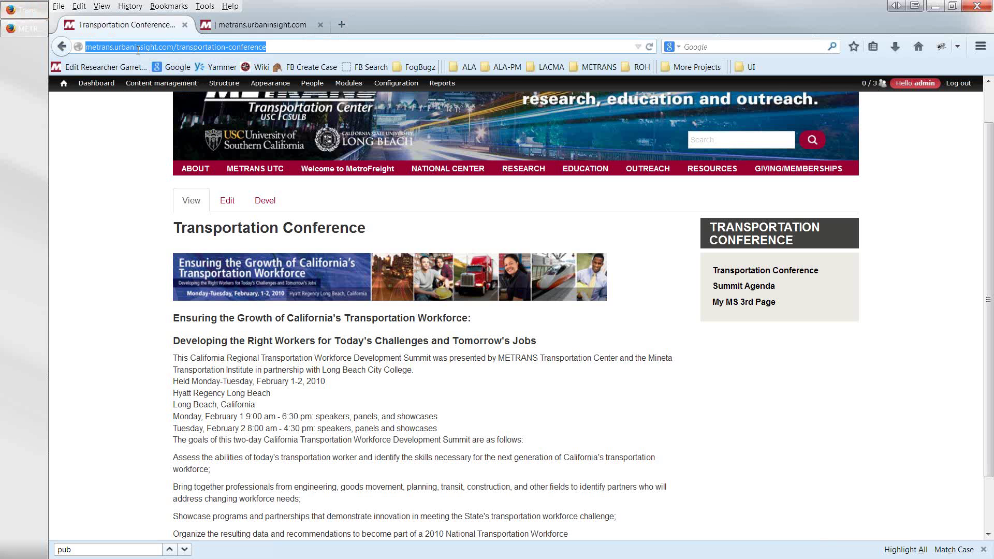
{"action": "left_click", "coordinate": [140, 47]}
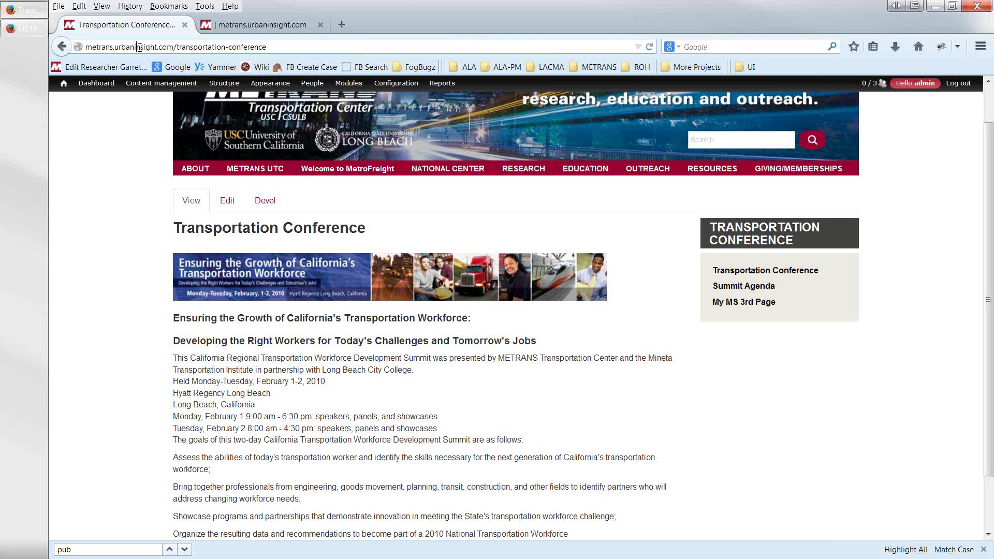
{"action": "left_click", "coordinate": [132, 181]}
{"action": "scroll", "coordinate": [134, 183], "scroll_direction": "down", "scroll_amount": 2}
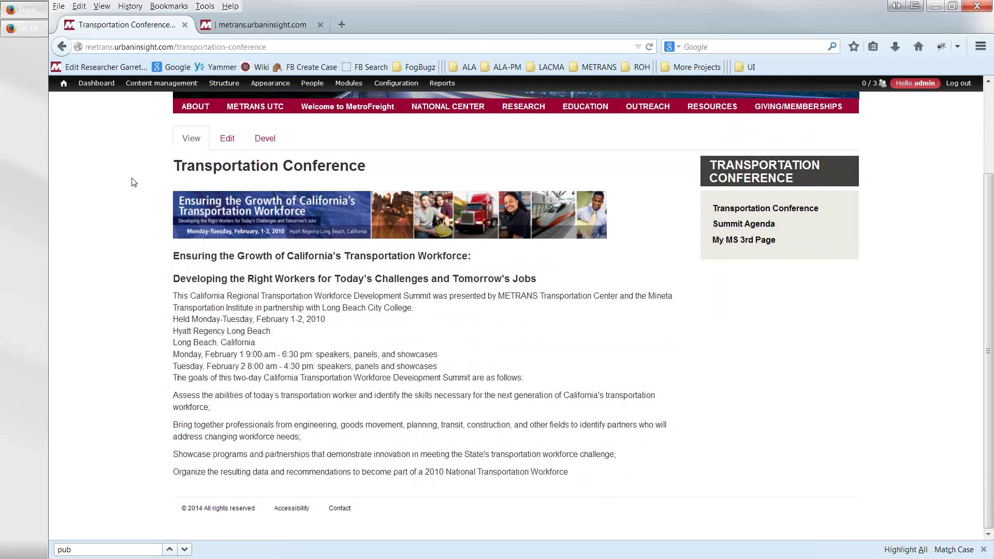
{"action": "scroll", "coordinate": [133, 182], "scroll_direction": "up", "scroll_amount": 4}
{"action": "mouse_move", "coordinate": [185, 212]}
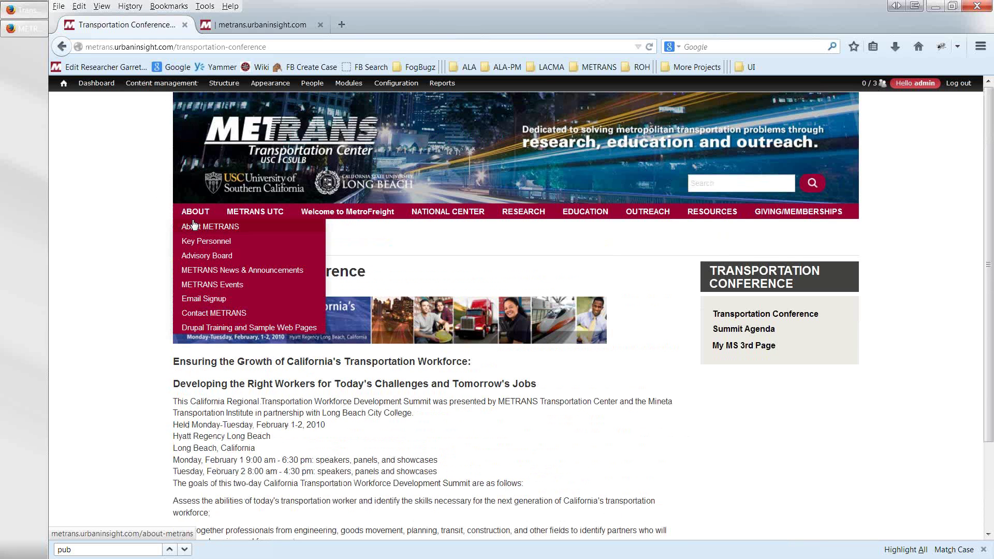
- Open ABOUT > METRANS Events and scroll through the event list, starting with Save the Date I-NUF 2015
{"action": "left_click", "coordinate": [196, 286]}
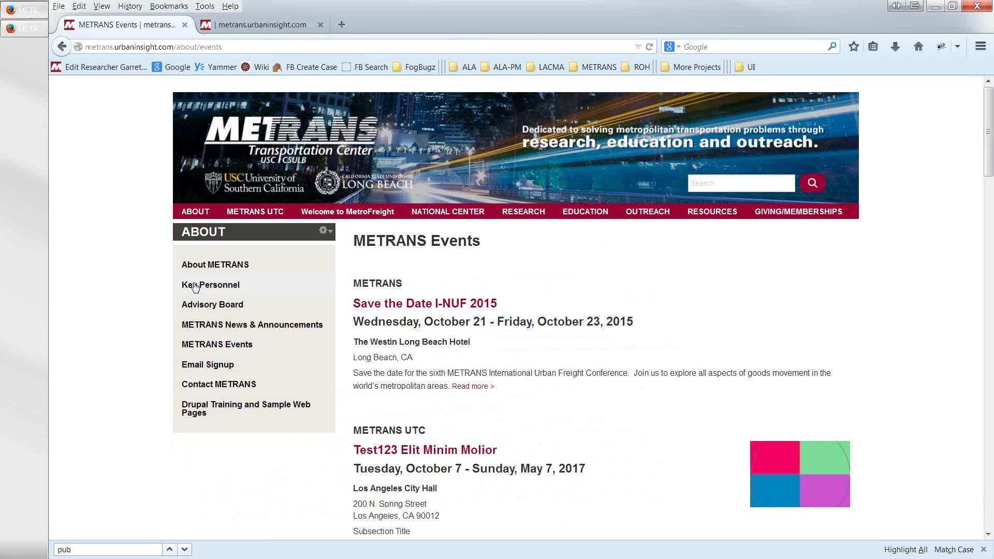
{"action": "scroll", "coordinate": [431, 413], "scroll_direction": "down", "scroll_amount": 4}
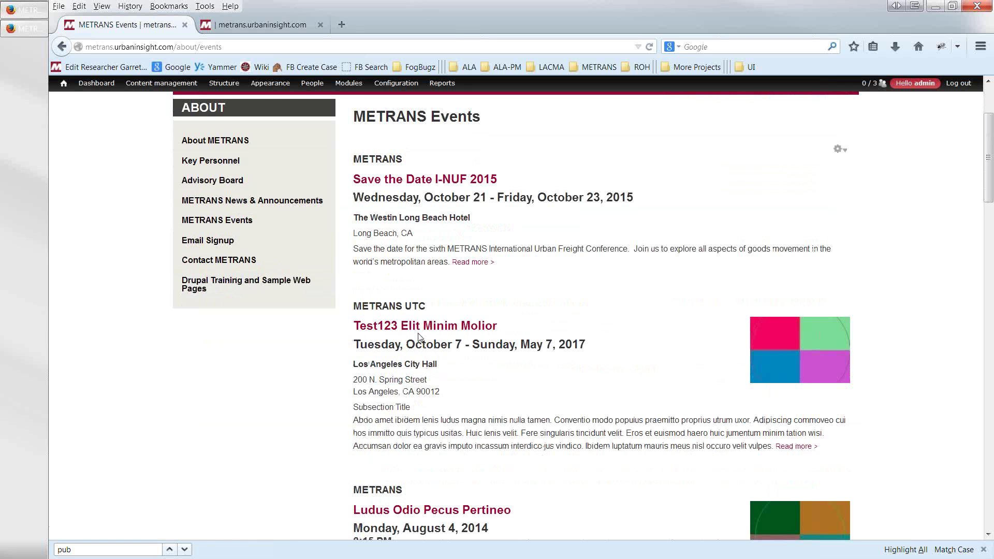
{"action": "scroll", "coordinate": [417, 362], "scroll_direction": "down", "scroll_amount": 4}
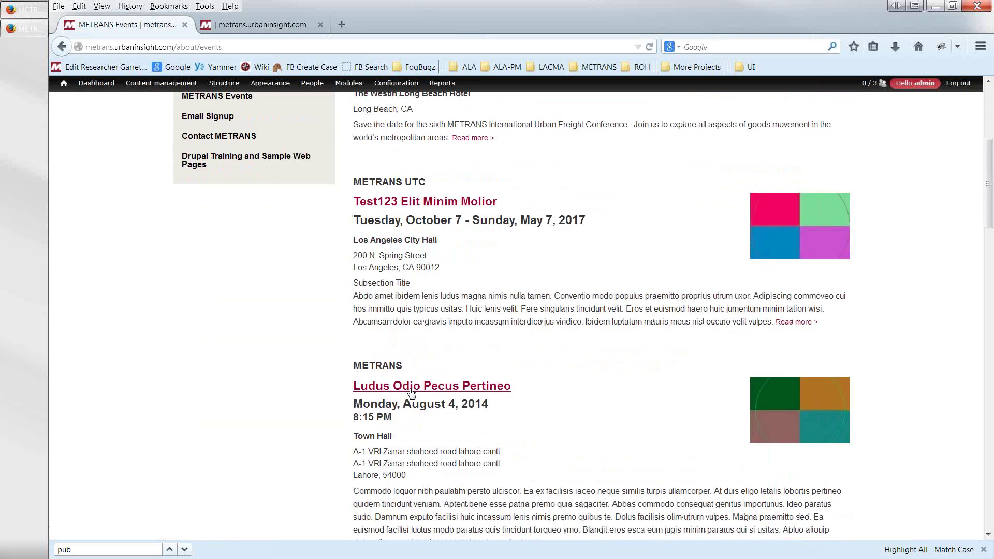
{"action": "scroll", "coordinate": [412, 393], "scroll_direction": "down", "scroll_amount": 12}
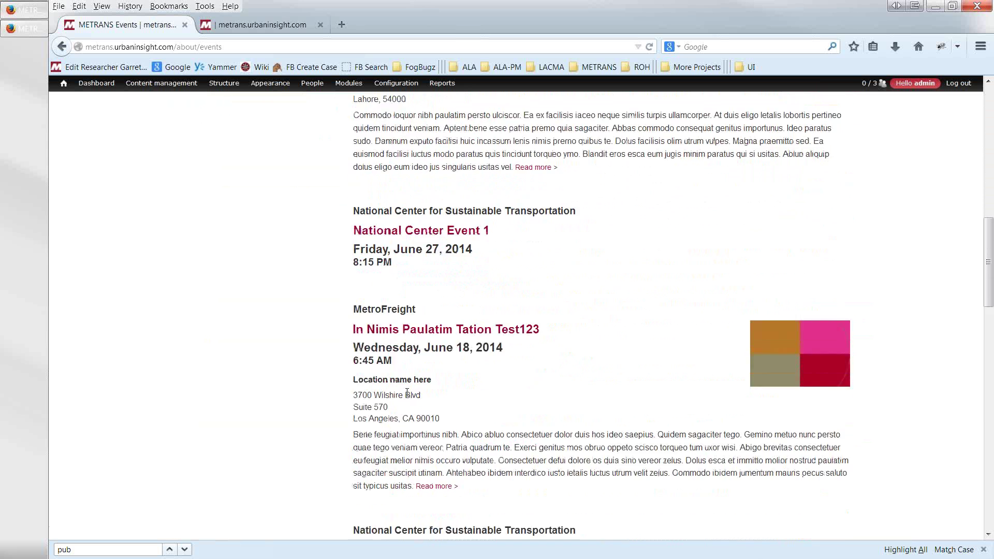
{"action": "scroll", "coordinate": [407, 394], "scroll_direction": "down", "scroll_amount": 8}
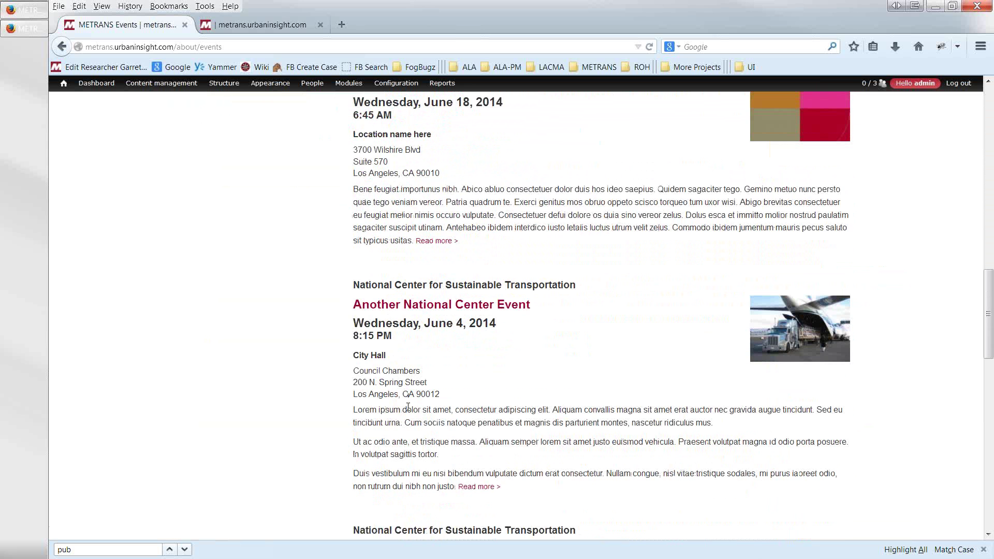
{"action": "scroll", "coordinate": [408, 407], "scroll_direction": "up", "scroll_amount": 12}
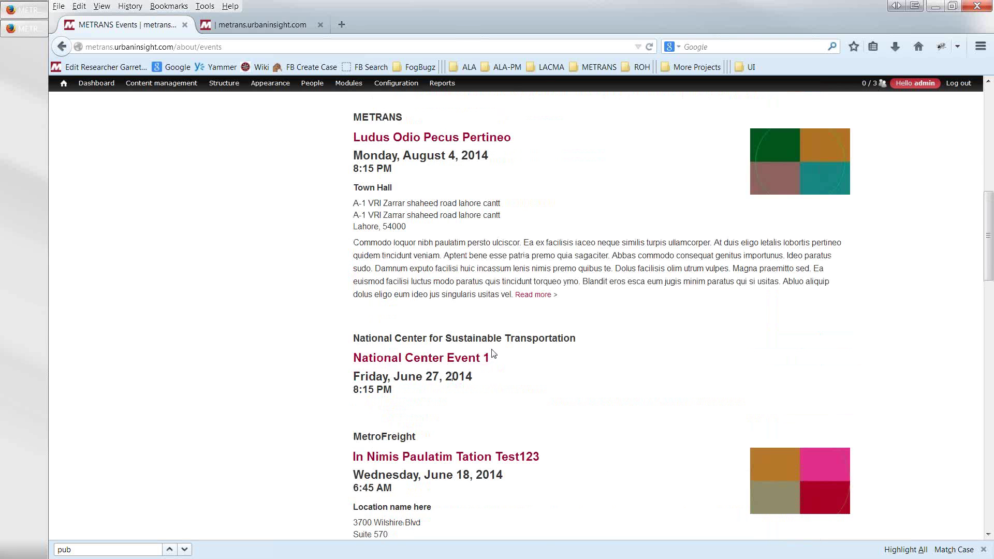
{"action": "scroll", "coordinate": [492, 354], "scroll_direction": "up", "scroll_amount": 12}
{"action": "scroll", "coordinate": [490, 346], "scroll_direction": "up", "scroll_amount": 4}
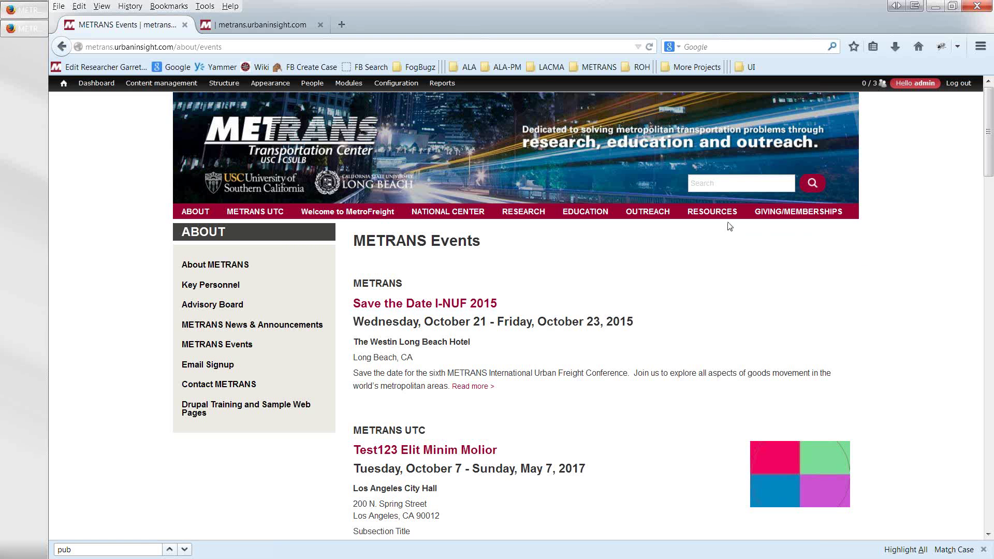
{"action": "mouse_move", "coordinate": [717, 209]}
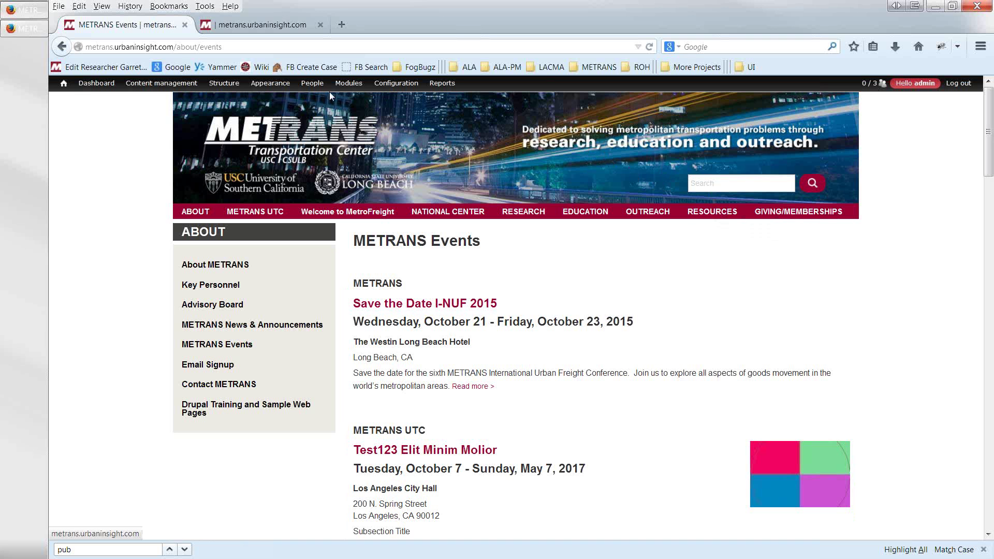
{"action": "mouse_move", "coordinate": [312, 89]}
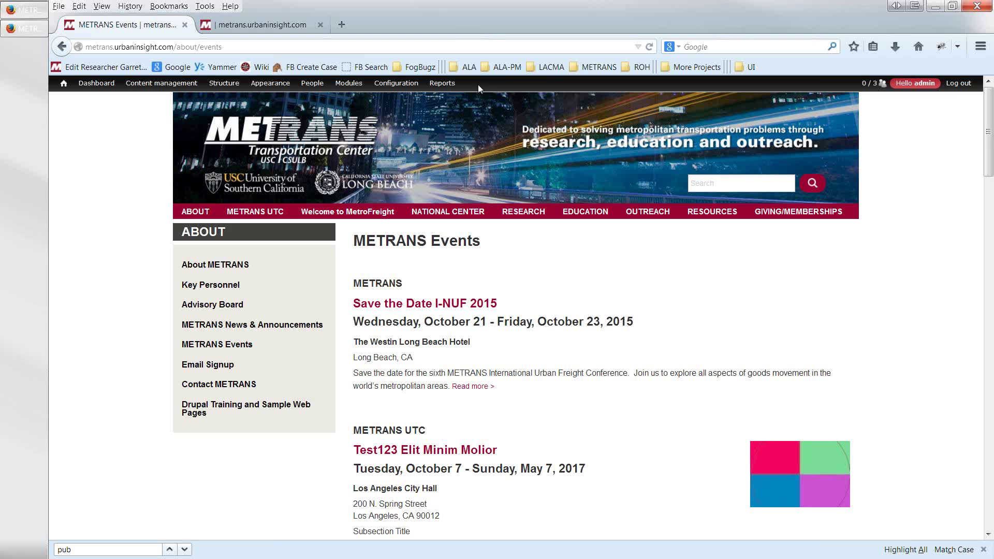
- Open People in the admin toolbar and scroll the list of five user accounts
{"action": "left_click", "coordinate": [313, 85]}
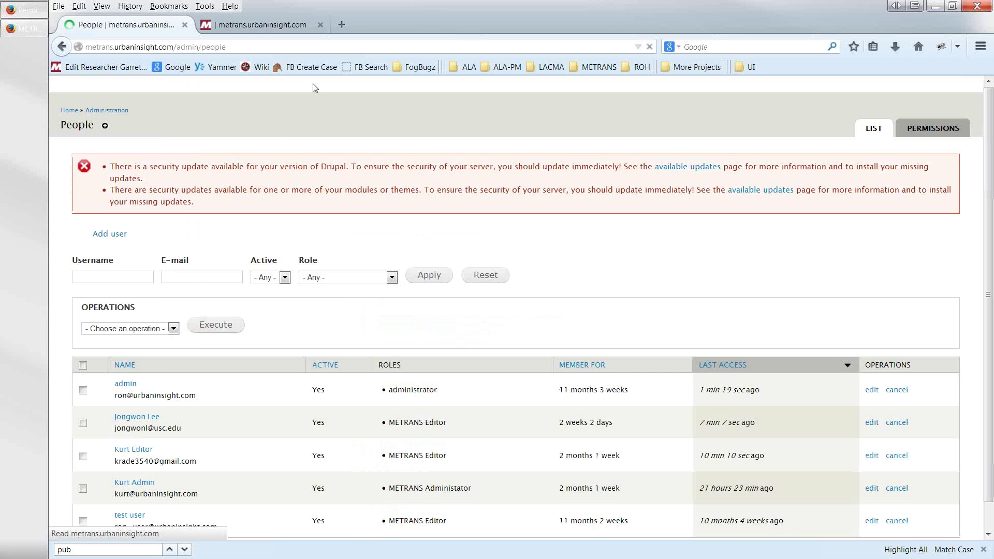
{"action": "scroll", "coordinate": [378, 249], "scroll_direction": "down", "scroll_amount": 1}
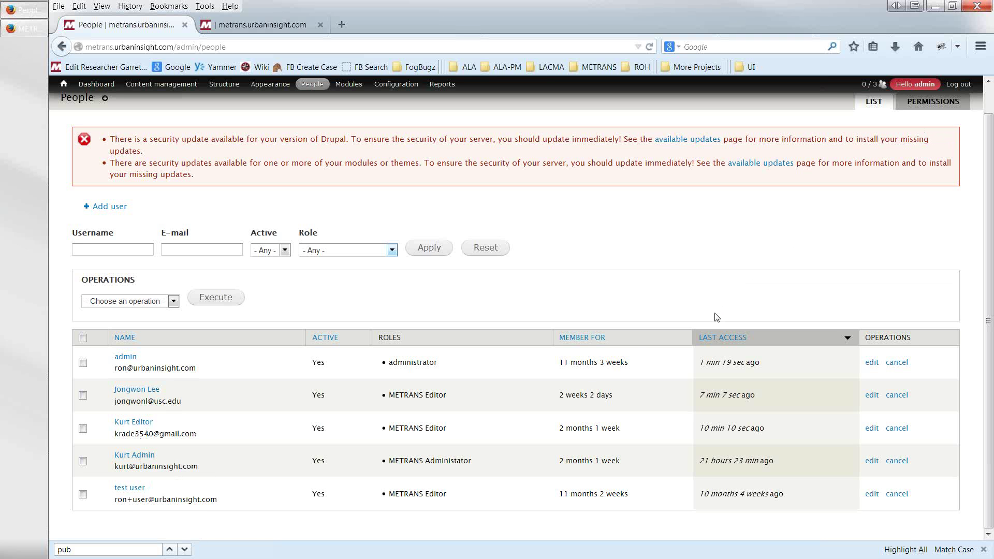
- Add a user, entering the new user's name, e-mail address and a confirmed password
{"action": "left_click", "coordinate": [109, 207]}
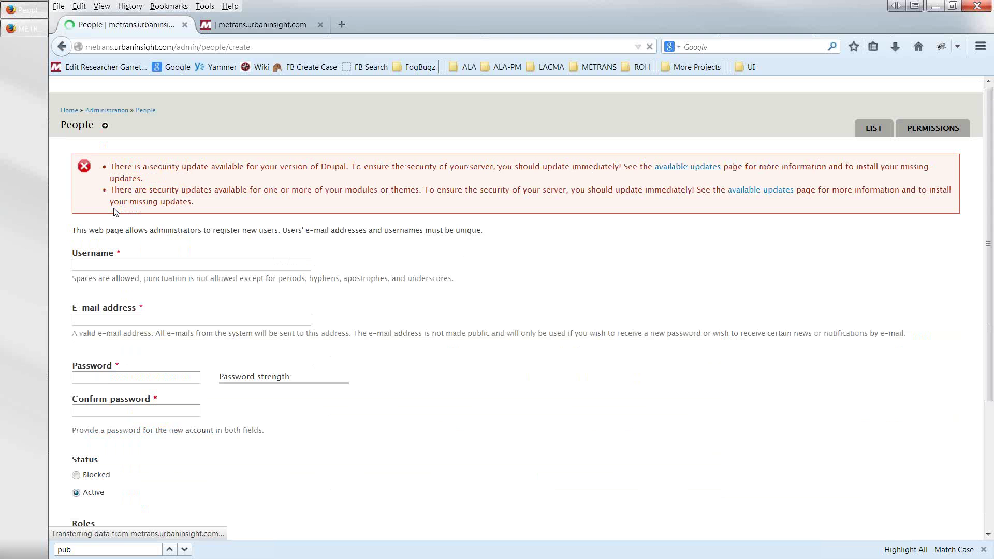
{"action": "left_click", "coordinate": [117, 263]}
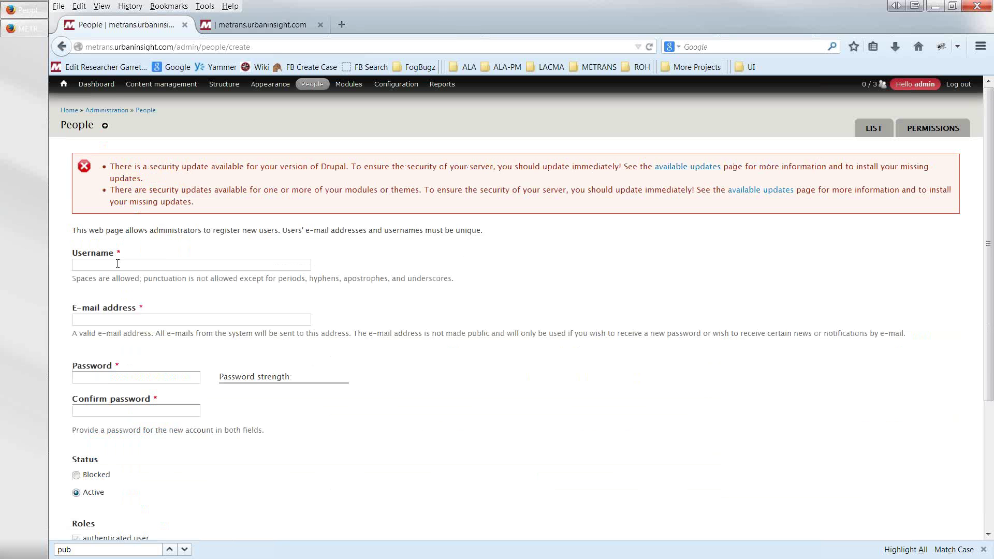
{"action": "type", "text": "Sam Smith"}
{"action": "key", "text": "Tab"}
{"action": "type", "text": "ssa"}
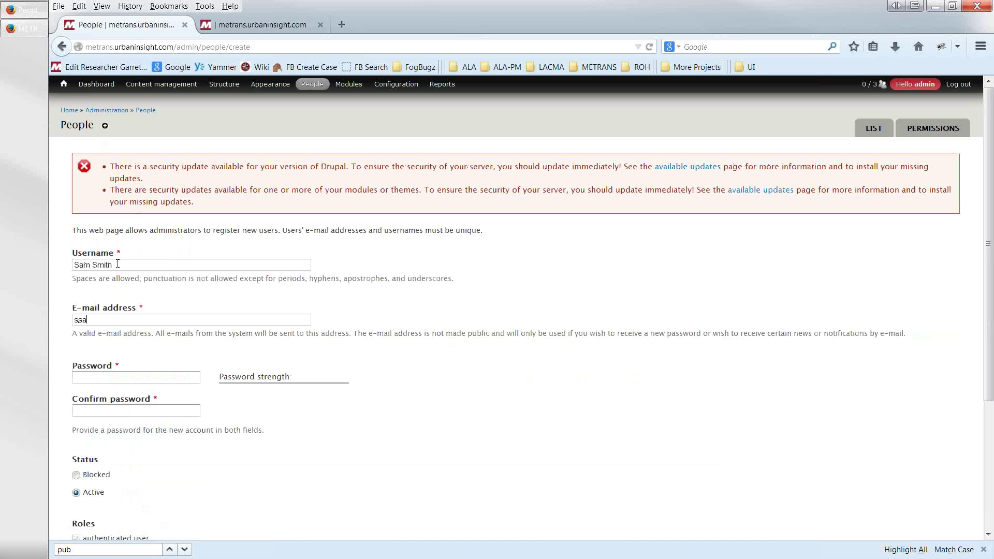
{"action": "key", "text": "BackSpace"}
{"action": "key", "text": "BackSpace"}
{"action": "key", "text": "Tab"}
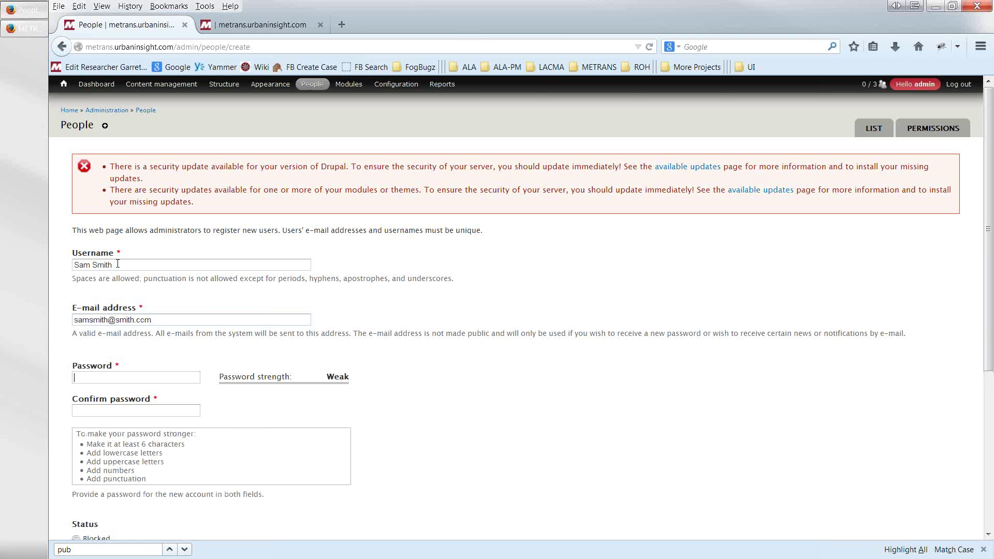
{"action": "type", "text": "samsmit"}
{"action": "key", "text": "BackSpace"}
{"action": "key", "text": "BackSpace"}
{"action": "key", "text": "BackSpace"}
{"action": "key", "text": "BackSpace"}
{"action": "key", "text": "BackSpace"}
{"action": "key", "text": "BackSpace"}
{"action": "key", "text": "BackSpace"}
{"action": "type", "text": "test"}
{"action": "key", "text": "Tab"}
{"action": "type", "text": "test"}
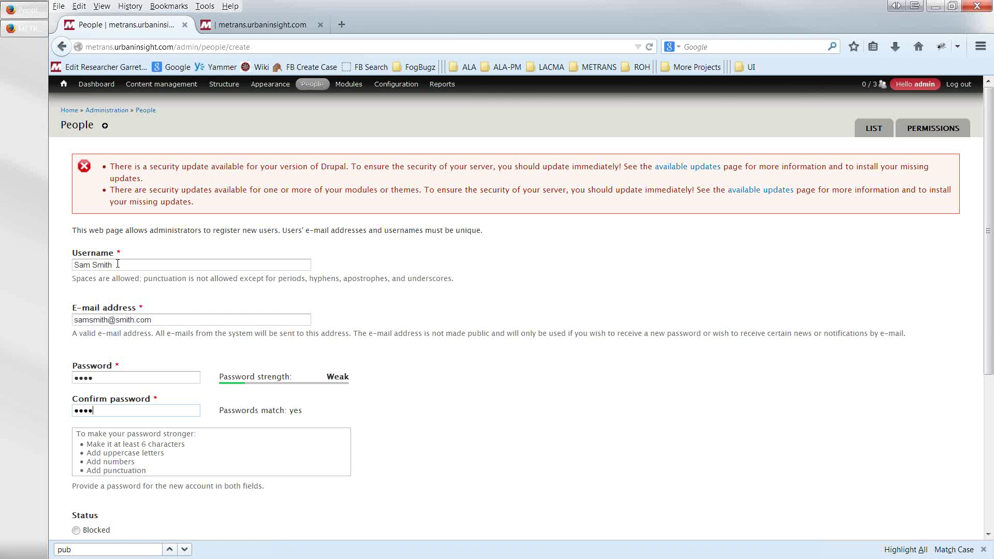
- Give the user the METRANS Editor role with Notify user on, create the account, and return to People
{"action": "scroll", "coordinate": [149, 377], "scroll_direction": "down", "scroll_amount": 5}
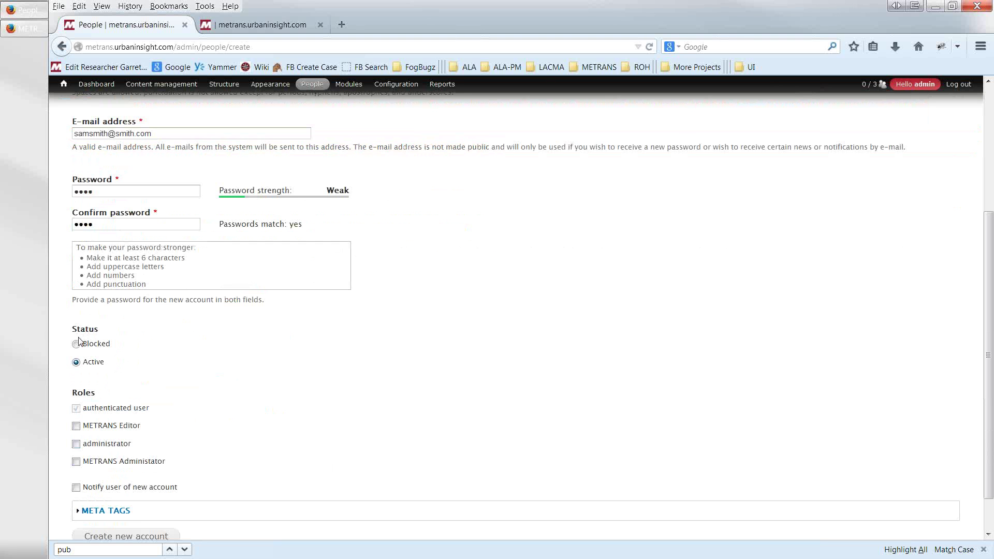
{"action": "left_click", "coordinate": [77, 427]}
{"action": "scroll", "coordinate": [274, 460], "scroll_direction": "down", "scroll_amount": 2}
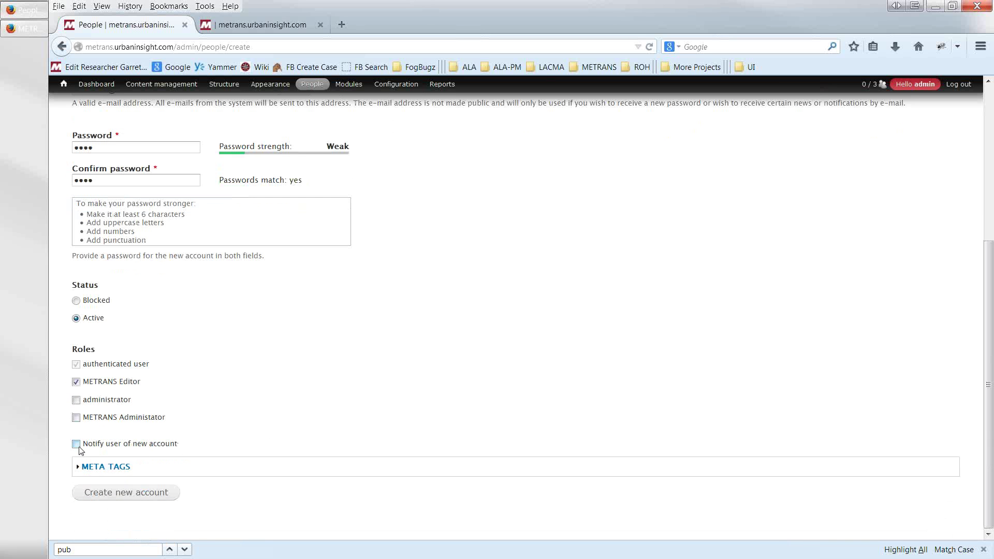
{"action": "left_click", "coordinate": [76, 445]}
{"action": "left_click", "coordinate": [126, 497]}
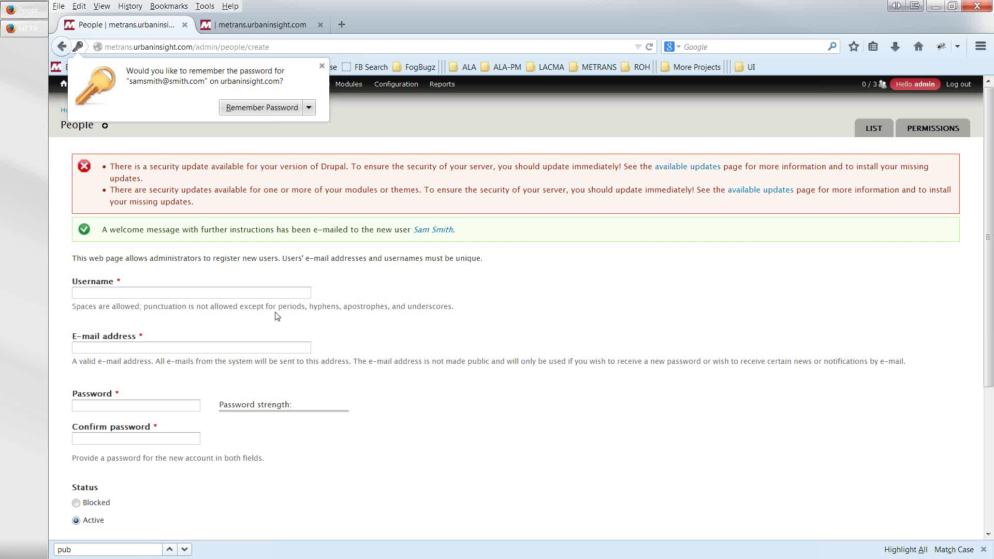
{"action": "left_click", "coordinate": [119, 406]}
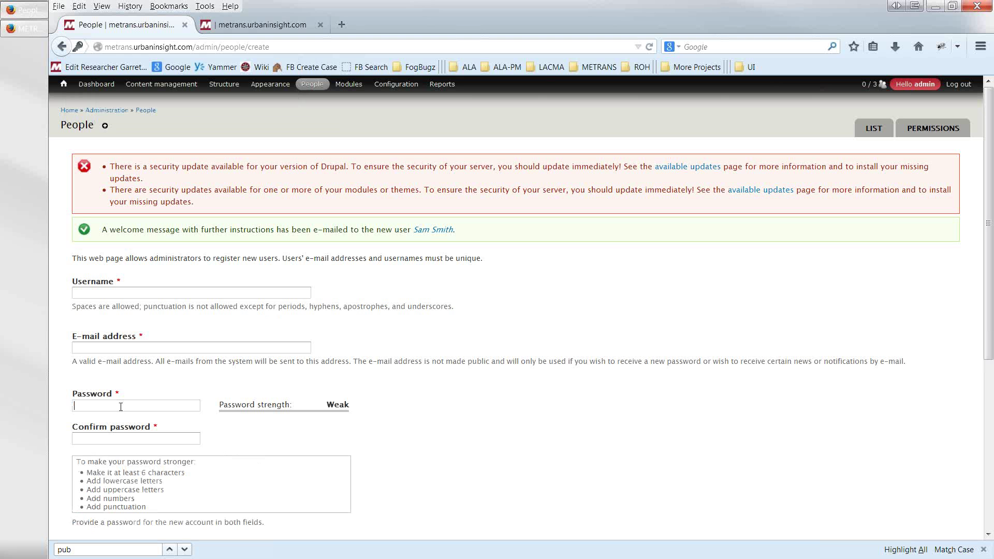
{"action": "scroll", "coordinate": [119, 408], "scroll_direction": "down", "scroll_amount": 3}
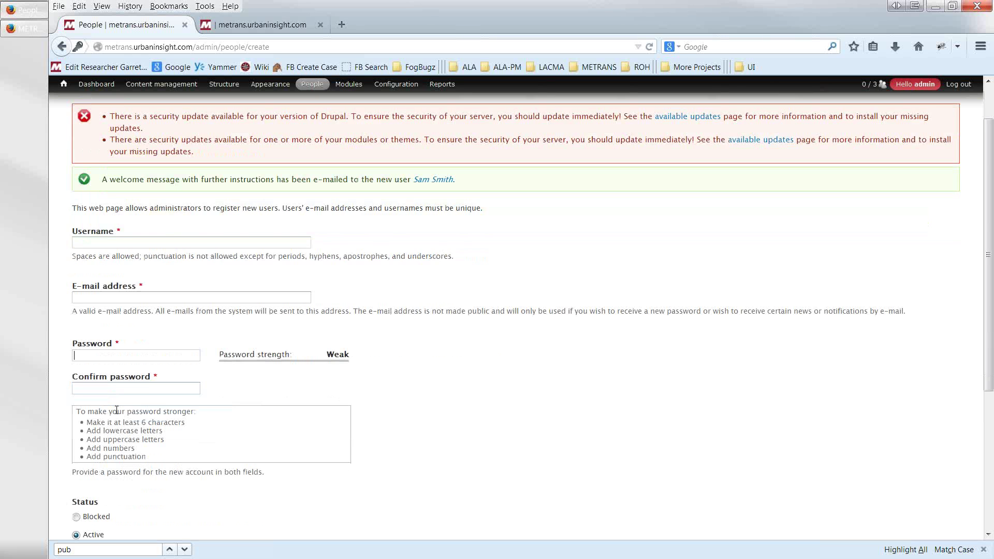
{"action": "scroll", "coordinate": [223, 317], "scroll_direction": "up", "scroll_amount": 3}
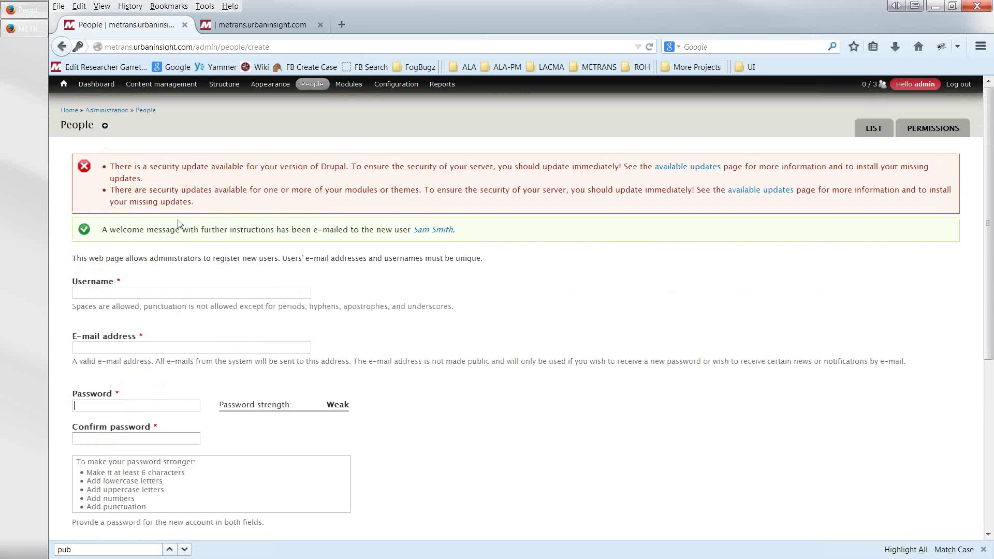
{"action": "left_click", "coordinate": [145, 111]}
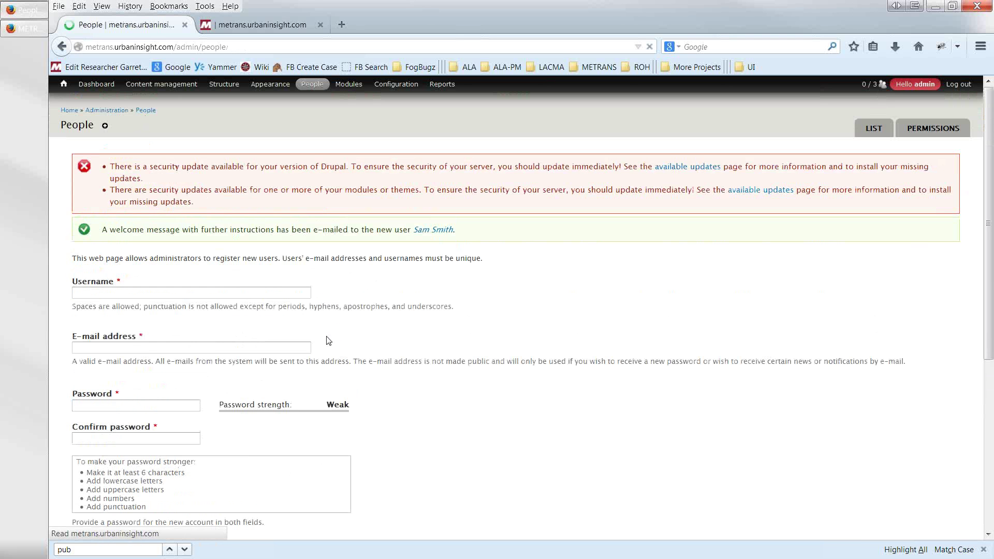
- Add the METRANS Administator role to the newest user and save, keeping METRANS Editor
{"action": "scroll", "coordinate": [331, 352], "scroll_direction": "down", "scroll_amount": 2}
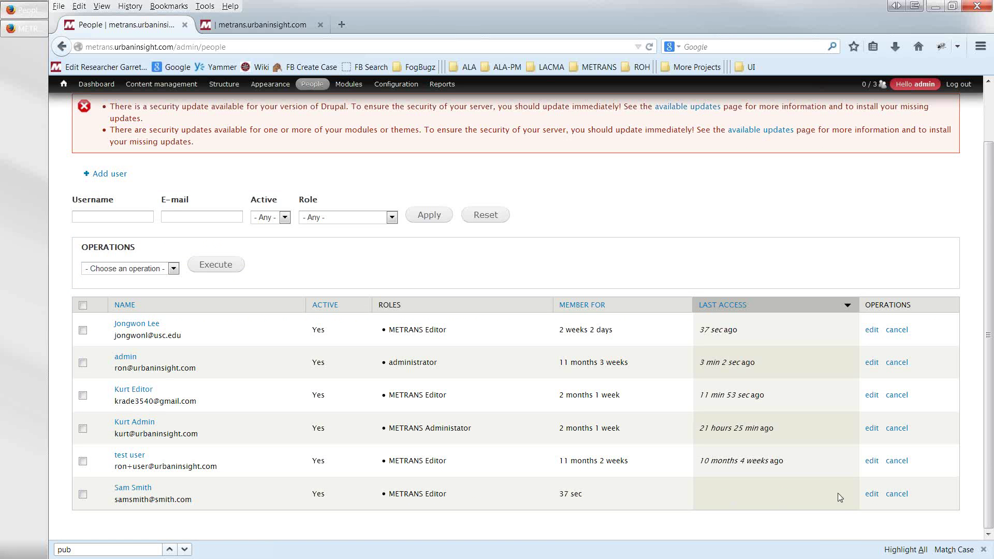
{"action": "left_click", "coordinate": [873, 495]}
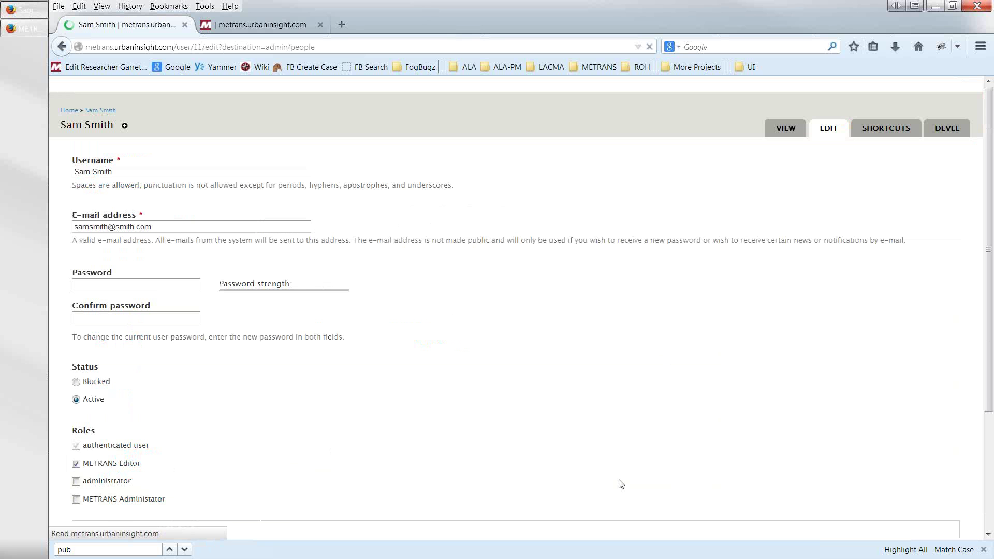
{"action": "left_click", "coordinate": [77, 500]}
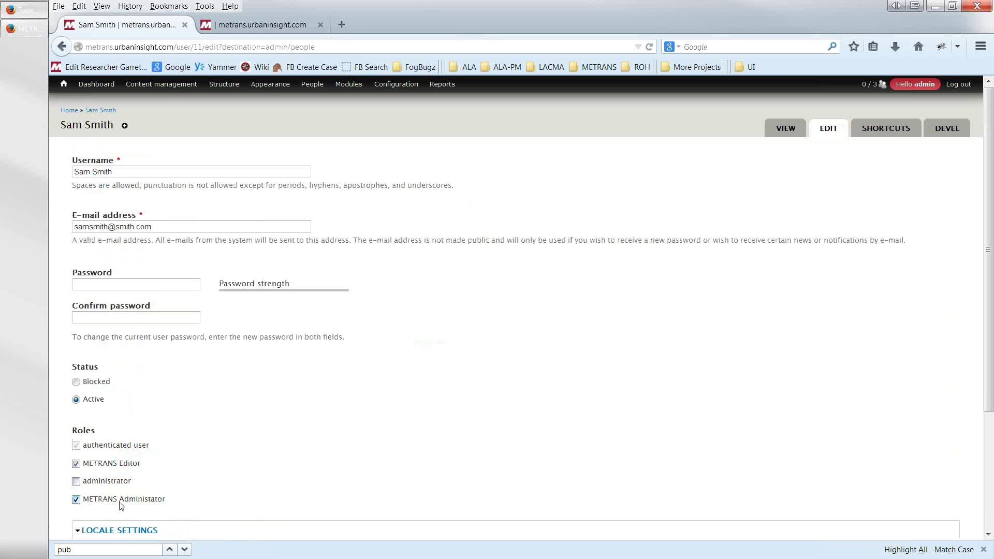
{"action": "scroll", "coordinate": [293, 459], "scroll_direction": "down", "scroll_amount": 5}
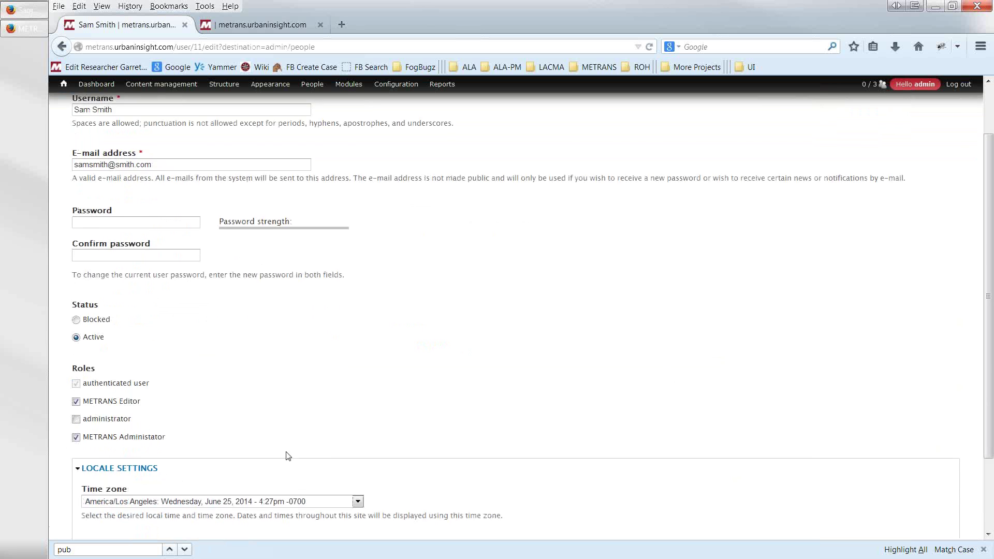
{"action": "left_click", "coordinate": [106, 496]}
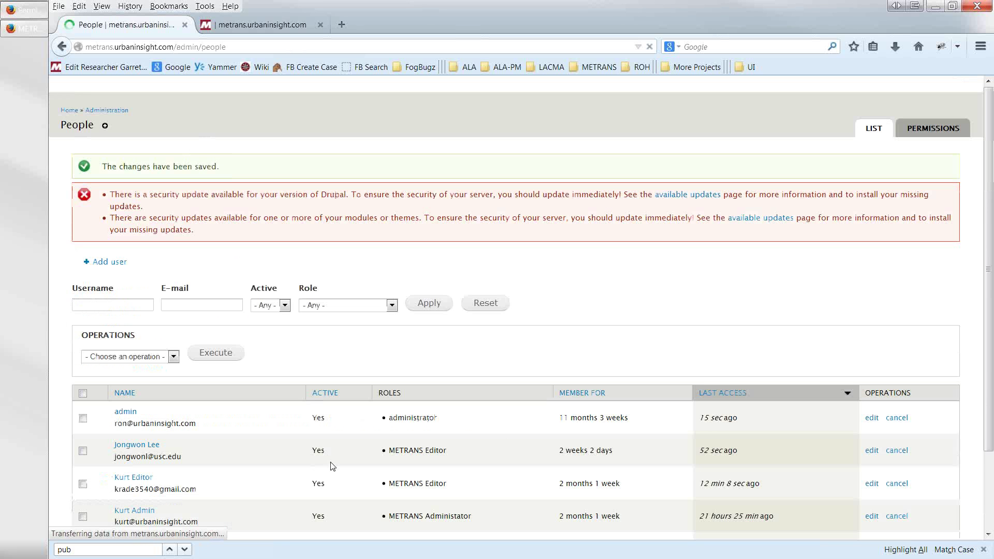
{"action": "scroll", "coordinate": [333, 467], "scroll_direction": "down", "scroll_amount": 3}
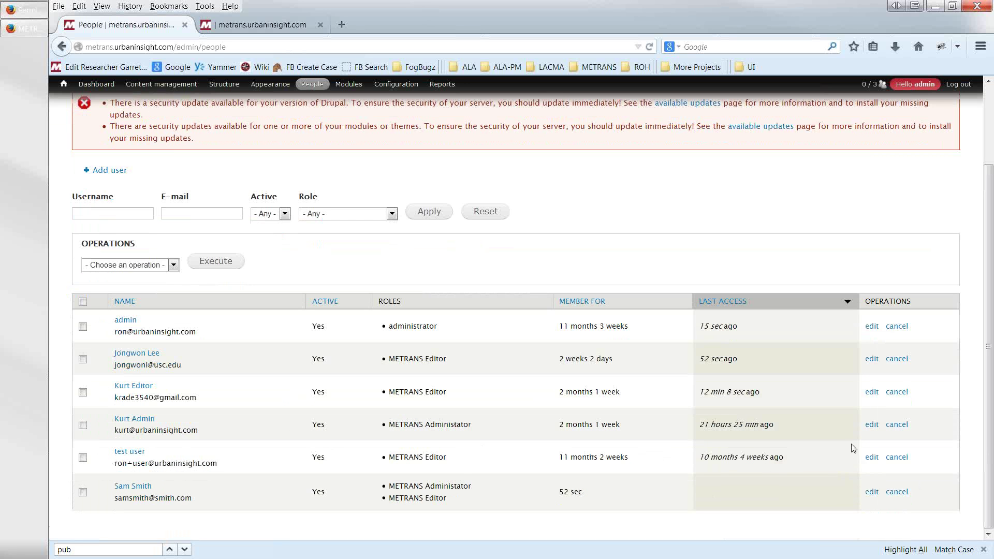
- Untick METRANS Editor, set the newest user's status to Blocked, and save
{"action": "left_click", "coordinate": [872, 492]}
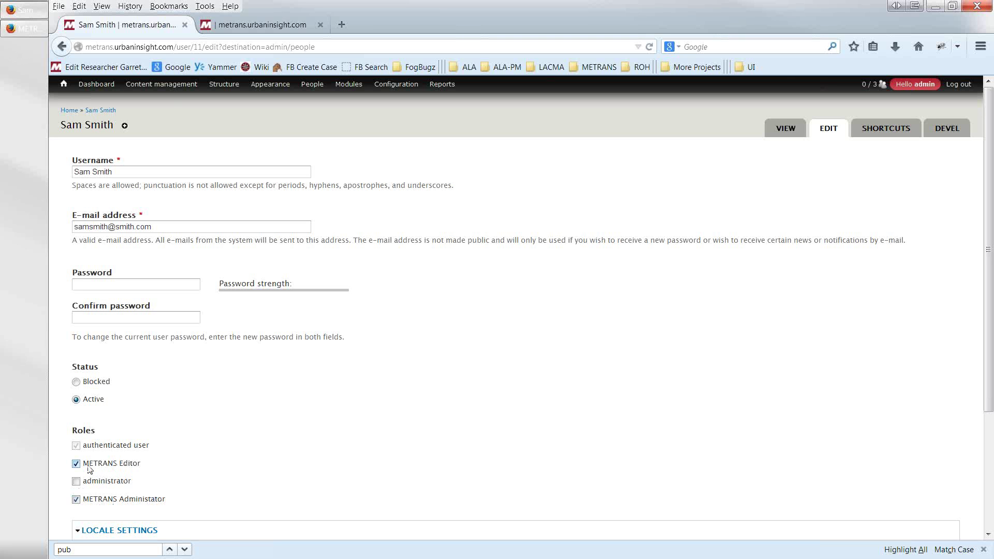
{"action": "left_click", "coordinate": [76, 499]}
{"action": "left_click", "coordinate": [77, 464]}
{"action": "left_click", "coordinate": [76, 465]}
{"action": "scroll", "coordinate": [132, 479], "scroll_direction": "down", "scroll_amount": 3}
{"action": "scroll", "coordinate": [133, 476], "scroll_direction": "up", "scroll_amount": 2}
{"action": "scroll", "coordinate": [132, 476], "scroll_direction": "down", "scroll_amount": 3}
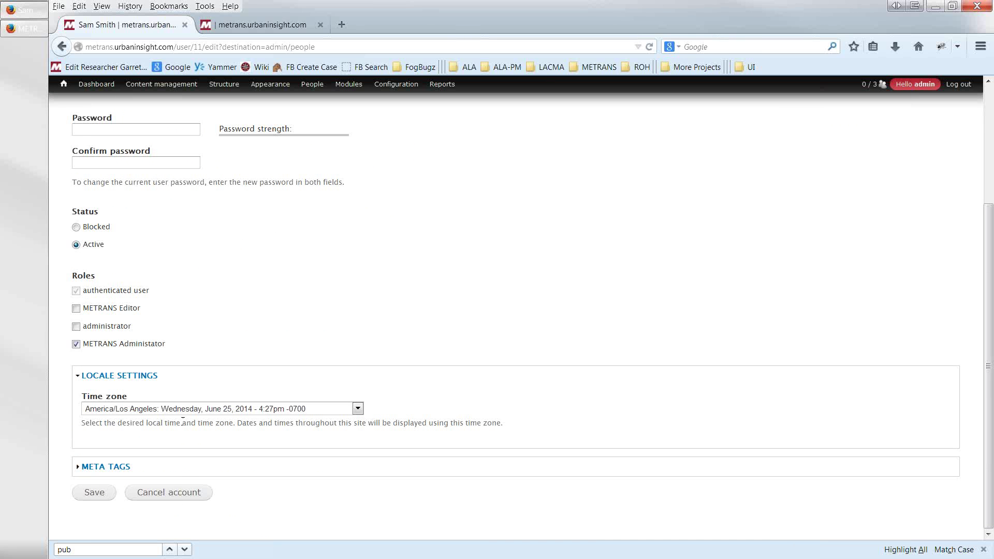
{"action": "left_click", "coordinate": [77, 228]}
{"action": "left_click", "coordinate": [93, 495]}
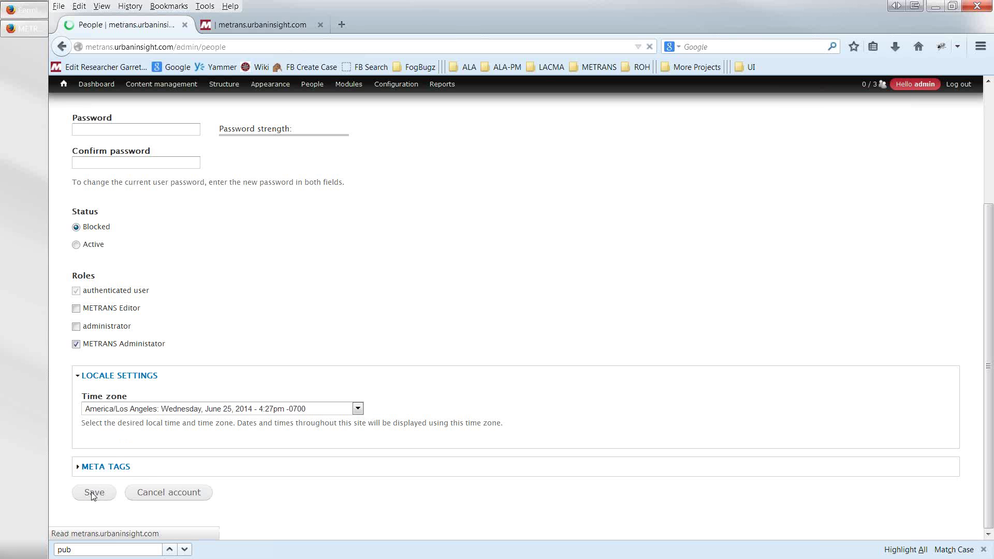
- Check the newest user is inactive with only METRANS Administator, then open their edit page
{"action": "scroll", "coordinate": [96, 493], "scroll_direction": "down", "scroll_amount": 3}
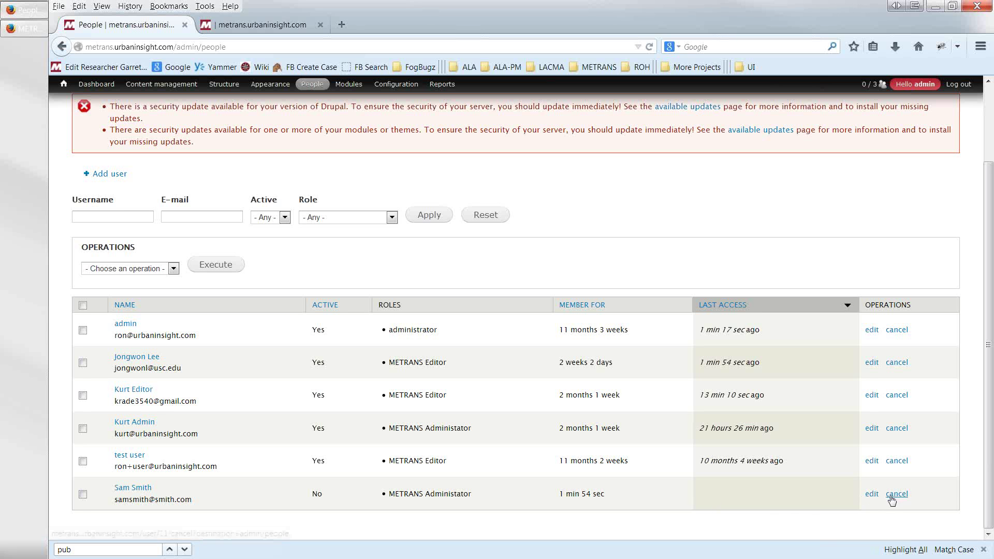
{"action": "left_click", "coordinate": [871, 494]}
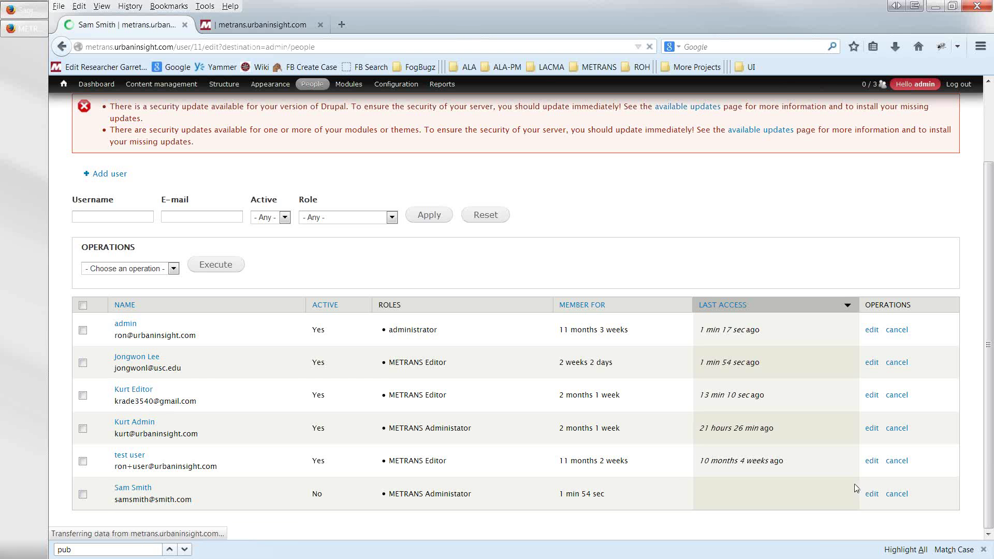
- Expand the user's META TAGS, look at the Description field, and go back to People unsaved
{"action": "scroll", "coordinate": [569, 469], "scroll_direction": "down", "scroll_amount": 5}
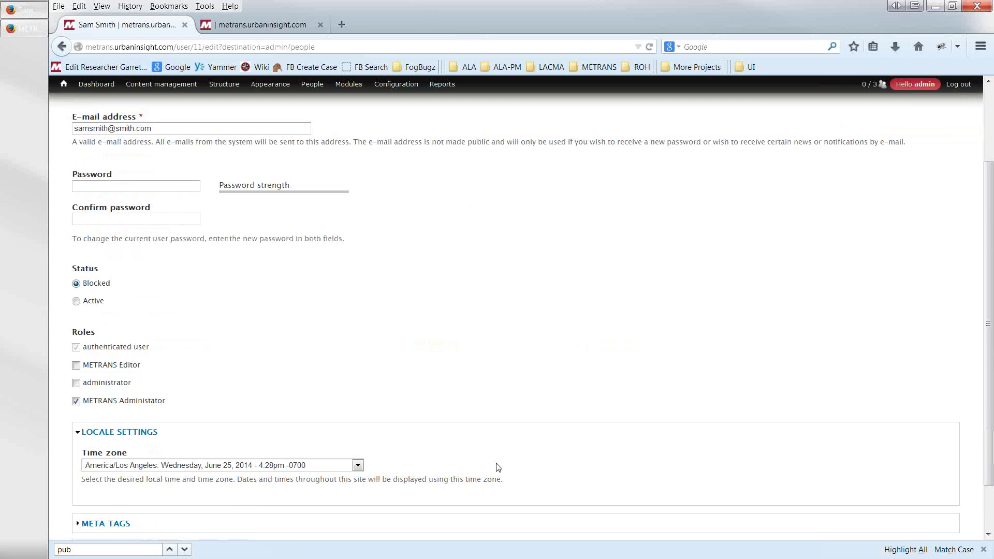
{"action": "left_click", "coordinate": [115, 468]}
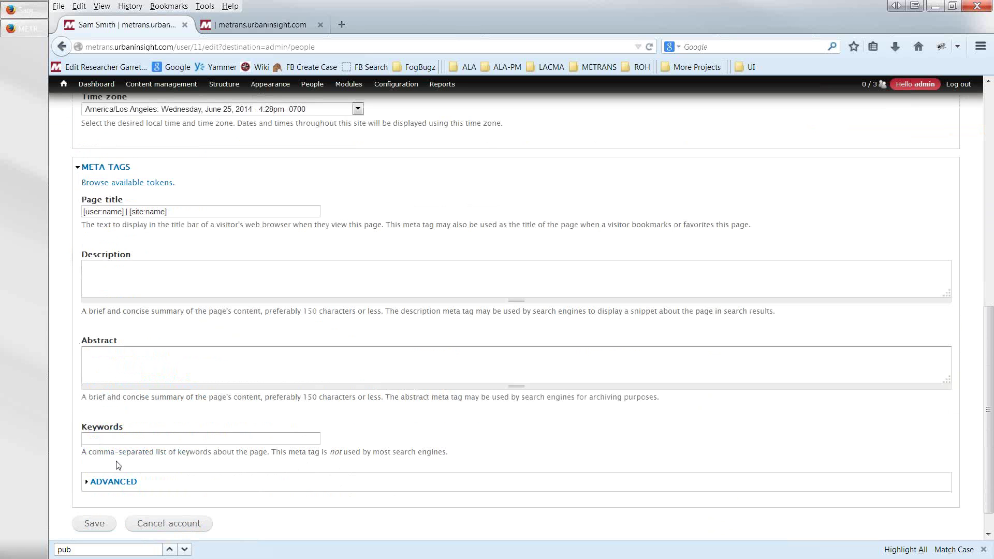
{"action": "scroll", "coordinate": [119, 465], "scroll_direction": "down", "scroll_amount": 1}
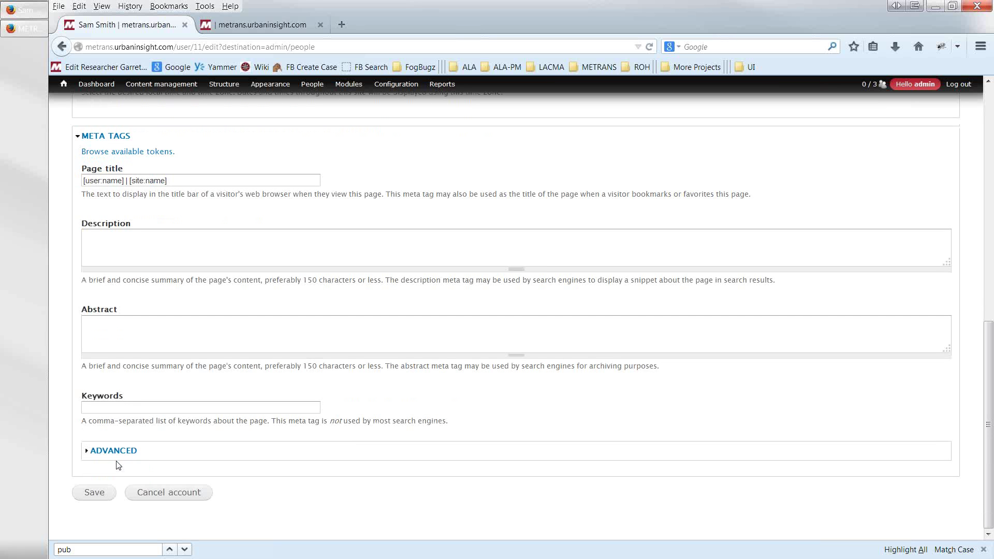
{"action": "scroll", "coordinate": [207, 364], "scroll_direction": "up", "scroll_amount": 2}
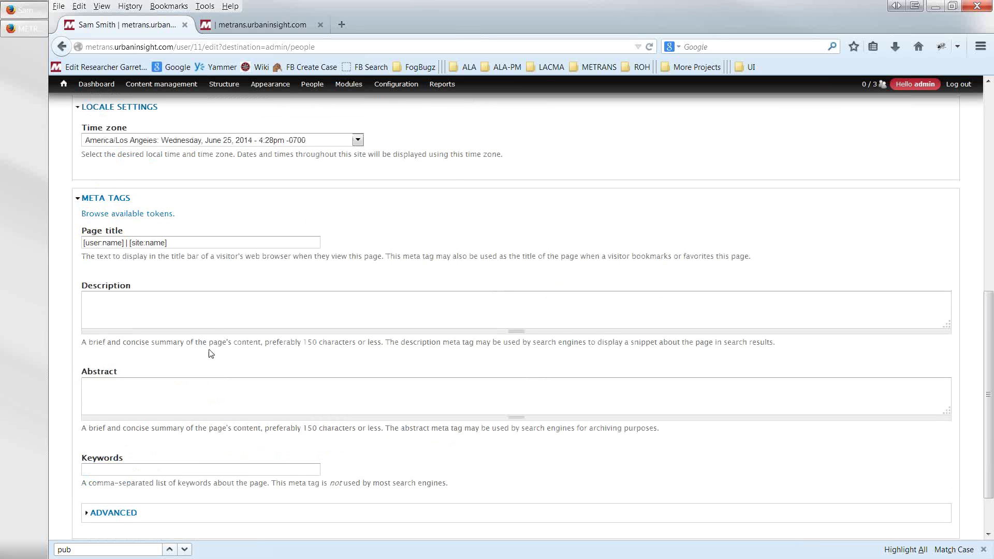
{"action": "left_click", "coordinate": [207, 323]}
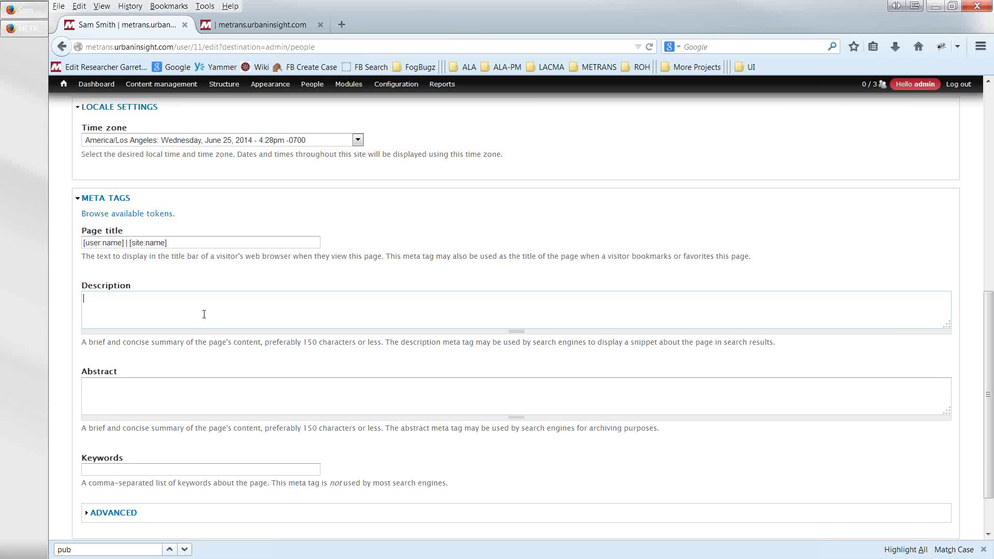
{"action": "scroll", "coordinate": [201, 321], "scroll_direction": "down", "scroll_amount": 2}
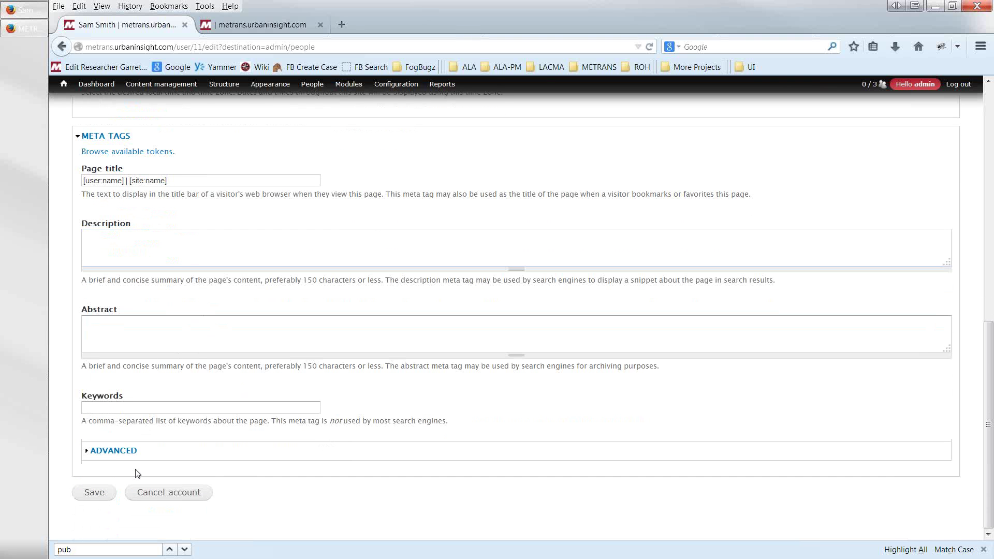
{"action": "scroll", "coordinate": [93, 303], "scroll_direction": "up", "scroll_amount": 4}
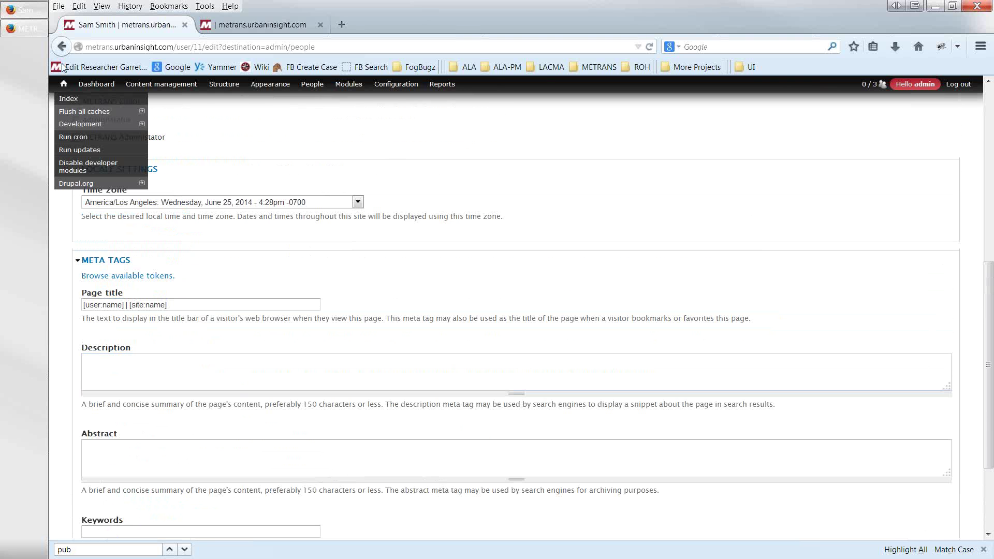
{"action": "left_click", "coordinate": [62, 47]}
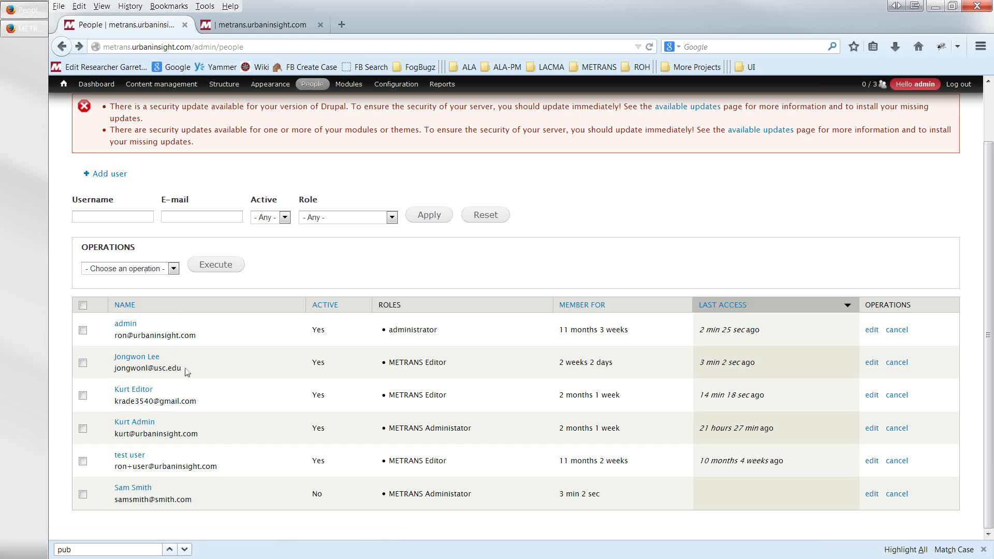
- Add METRANS Administator to the second user's roles, save, and reload the People list
{"action": "left_click", "coordinate": [871, 364]}
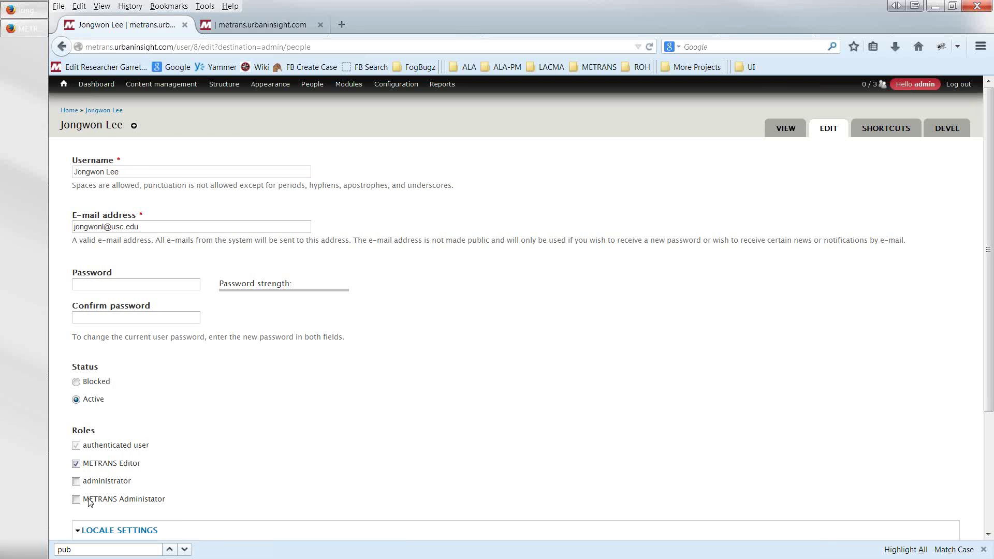
{"action": "scroll", "coordinate": [207, 389], "scroll_direction": "down", "scroll_amount": 4}
{"action": "left_click", "coordinate": [76, 374]}
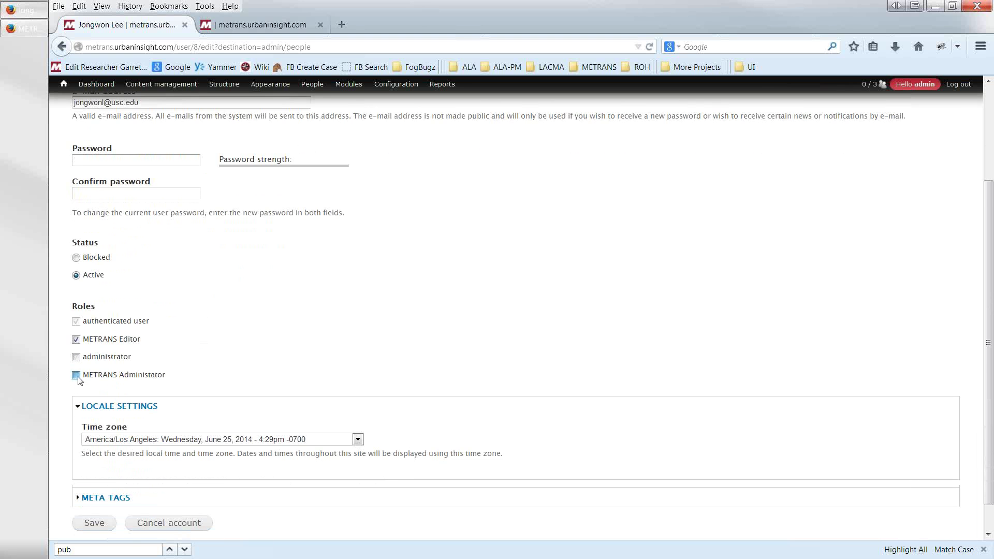
{"action": "scroll", "coordinate": [73, 435], "scroll_direction": "down", "scroll_amount": 1}
{"action": "left_click", "coordinate": [86, 493]}
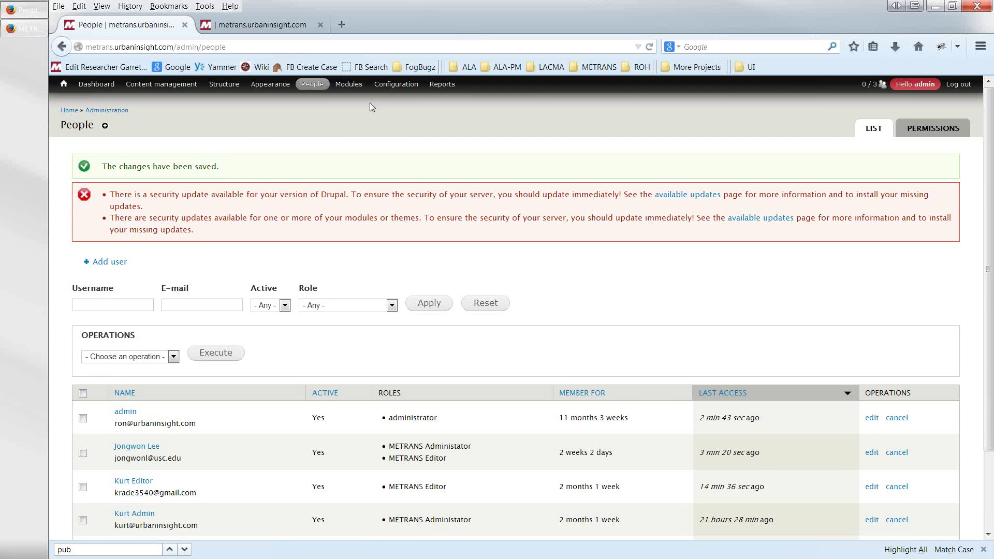
{"action": "mouse_move", "coordinate": [319, 90]}
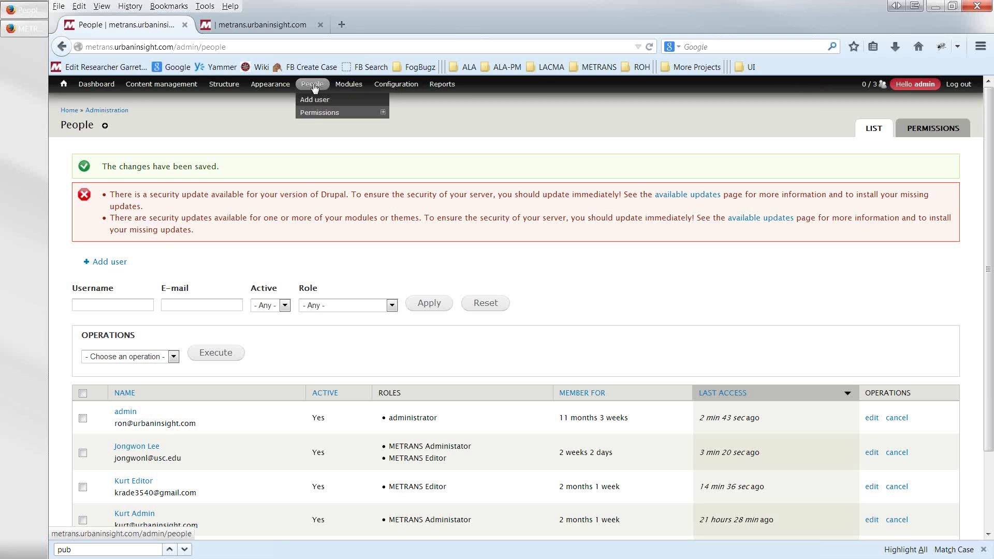
{"action": "left_click", "coordinate": [314, 88]}
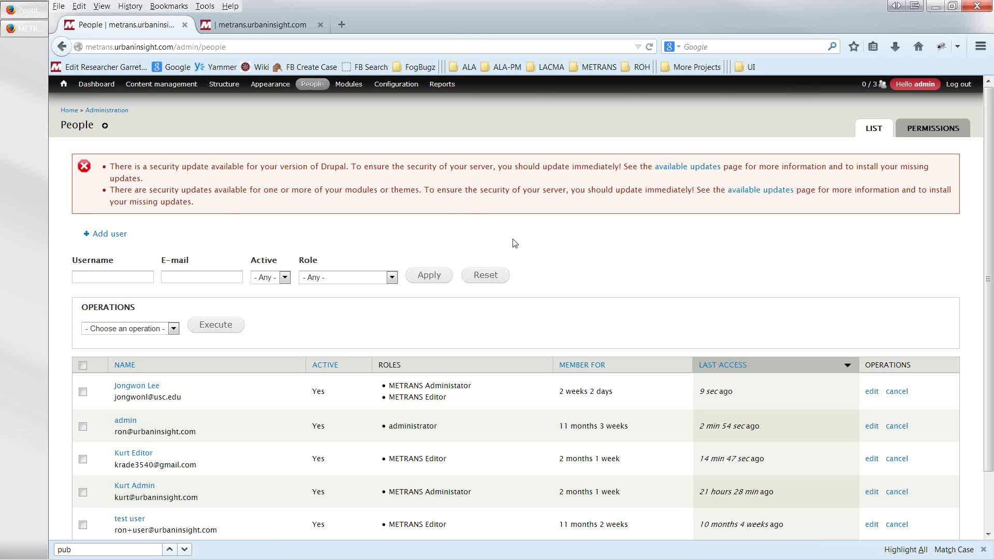
- From the home page, open Contact METRANS under the ABOUT menu and view its form
{"action": "left_click", "coordinate": [64, 88]}
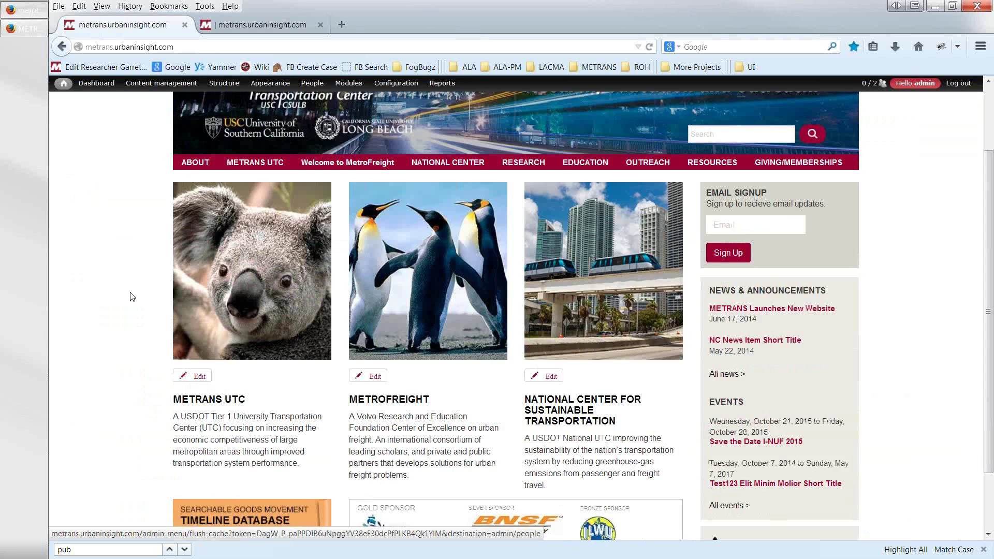
{"action": "scroll", "coordinate": [132, 294], "scroll_direction": "down", "scroll_amount": 4}
{"action": "scroll", "coordinate": [133, 294], "scroll_direction": "up", "scroll_amount": 4}
{"action": "mouse_move", "coordinate": [189, 247]}
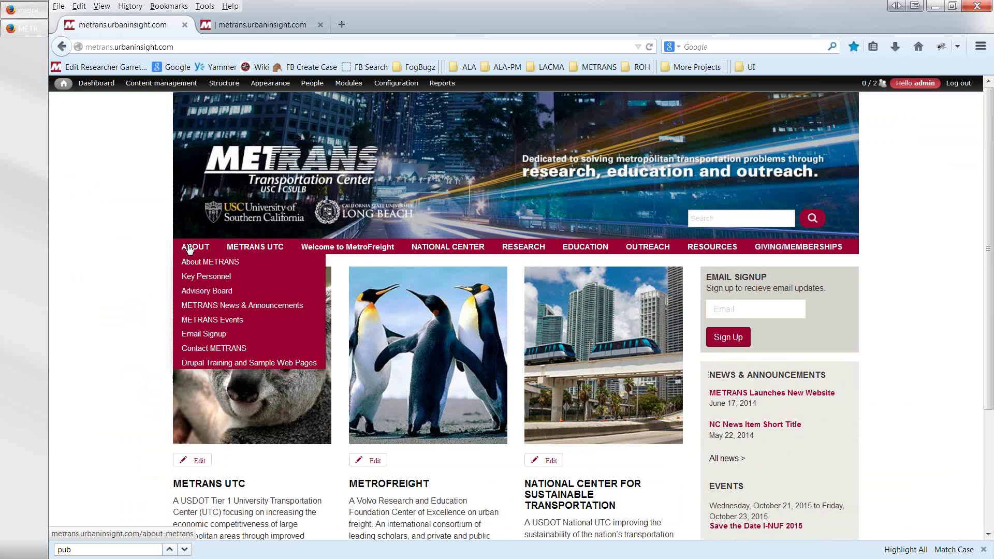
{"action": "left_click", "coordinate": [200, 349]}
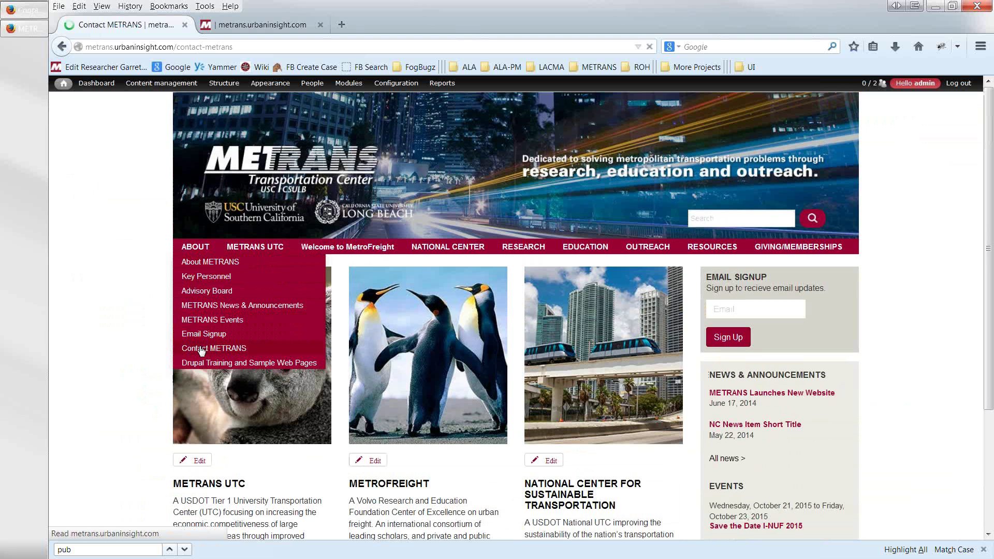
{"action": "scroll", "coordinate": [261, 468], "scroll_direction": "down", "scroll_amount": 3}
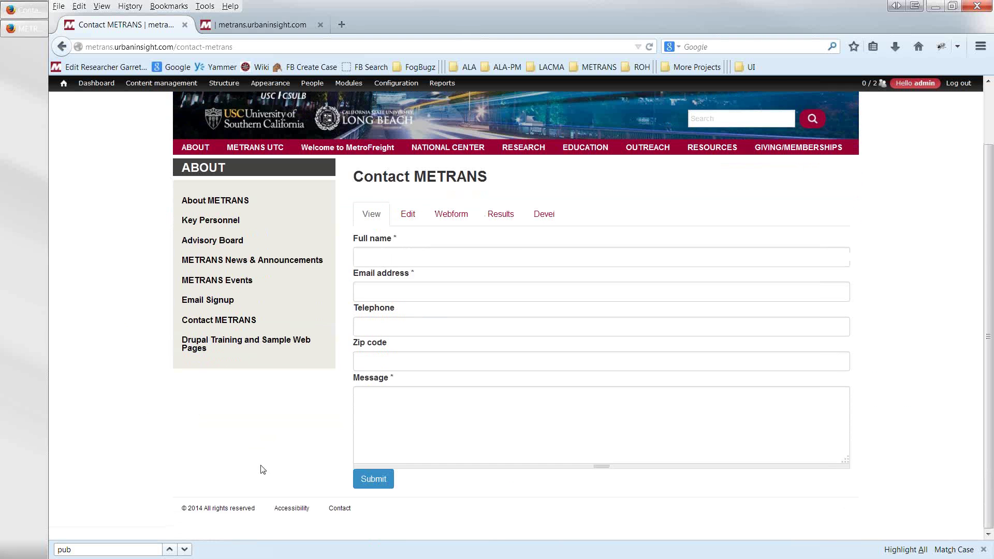
{"action": "scroll", "coordinate": [260, 469], "scroll_direction": "up", "scroll_amount": 2}
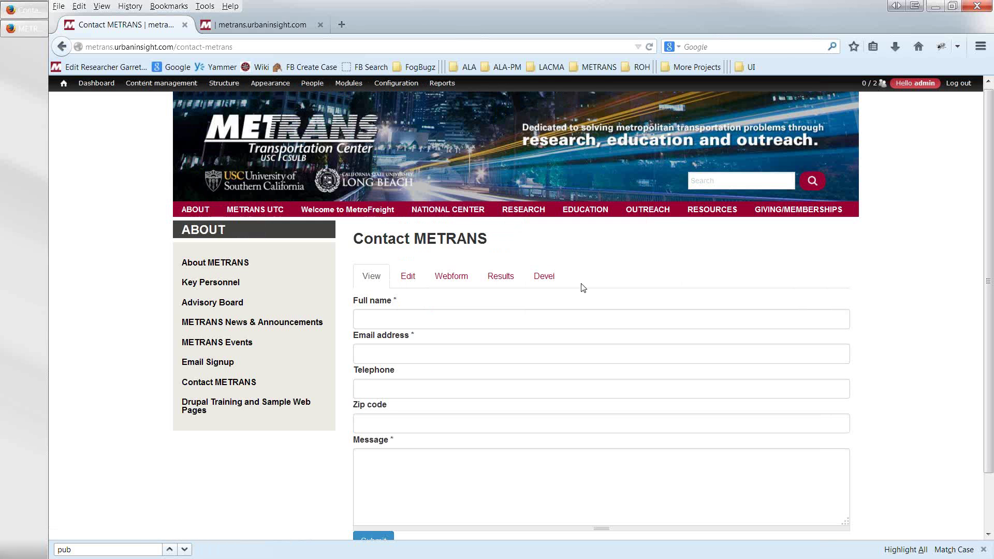
- Paste two lorem ipsum paragraphs into the Contact METRANS body and save the page
{"action": "left_click", "coordinate": [452, 279]}
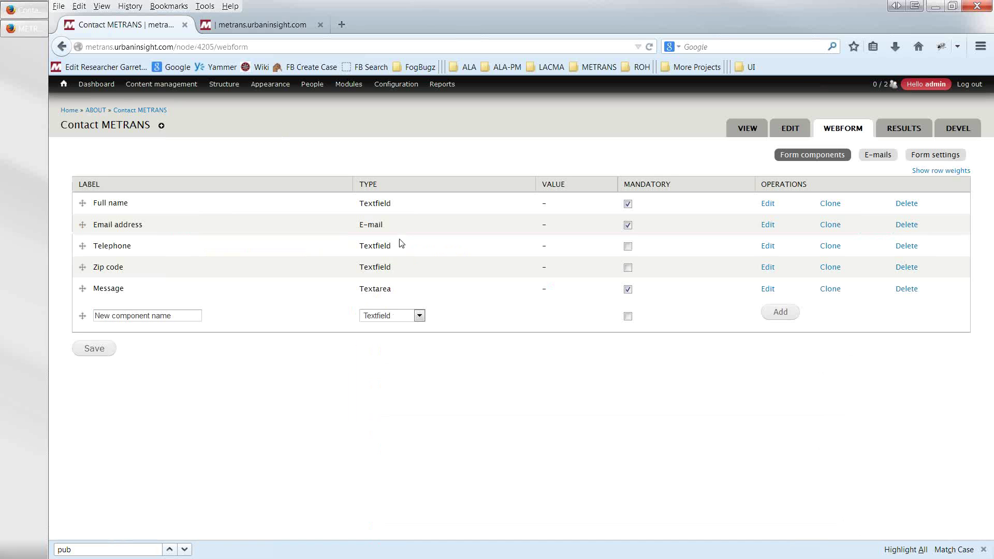
{"action": "left_click", "coordinate": [791, 132]}
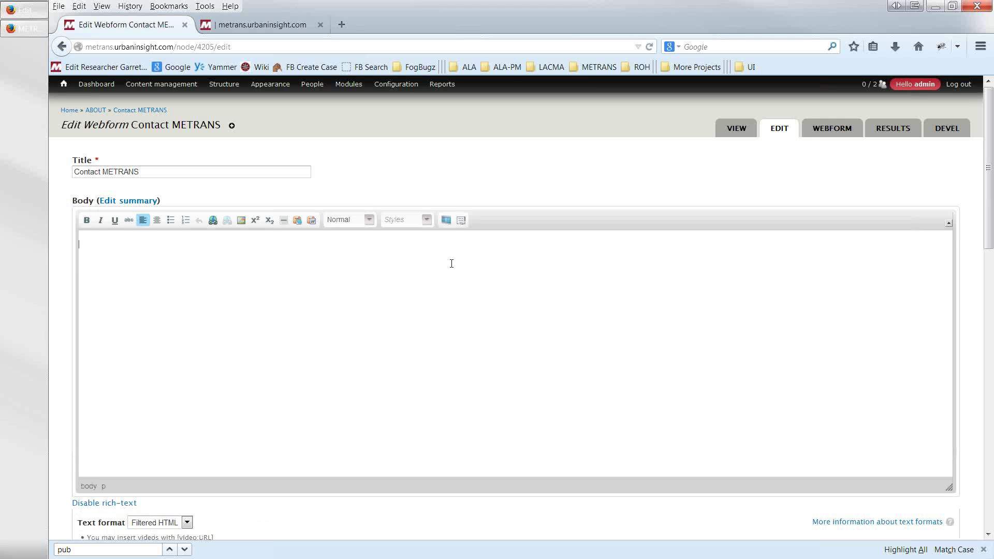
{"action": "type", "text": "transportation-conference"}
{"action": "key", "text": "ctrl+z"}
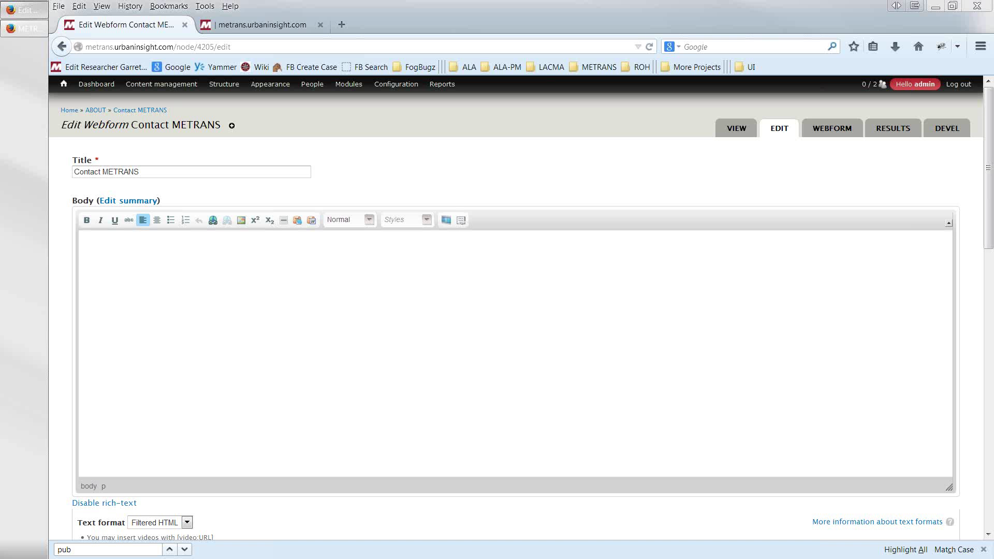
{"action": "left_click", "coordinate": [123, 238]}
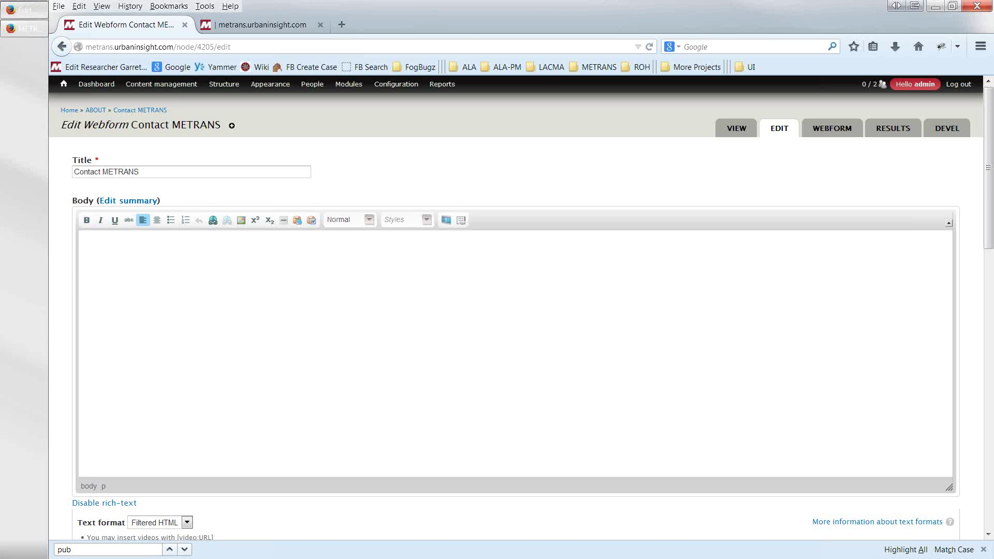
{"action": "type", "text": "Lower description. Lorem ipsum dolor sit amet, consectetur adipiscing elit. Aliquam convallis magna sit amet erat auctor nec gravida augue tincidunt. Sed eu tincidunt urna. Cum sociis natoque penatibus et magnis dis parturient montes, nascetur ridiculus mus.  Ut ac odio ante, et tristique massa. Aliquam semper lorem sit amet justo euismod vehicula. Praesent volutpat magna id odio porta posuere. In volutpat sagittis tortor."}
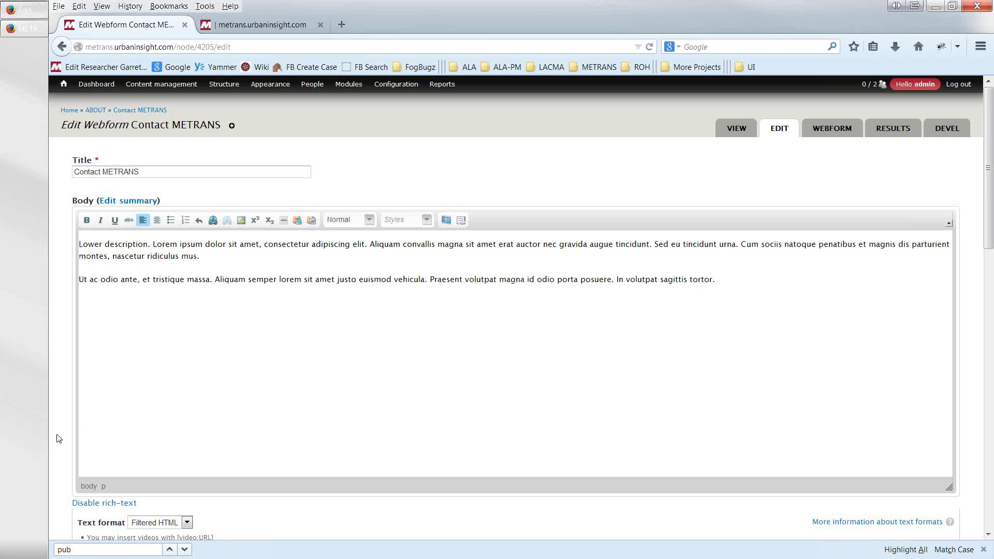
{"action": "scroll", "coordinate": [64, 455], "scroll_direction": "down", "scroll_amount": 10}
{"action": "scroll", "coordinate": [67, 470], "scroll_direction": "down", "scroll_amount": 5}
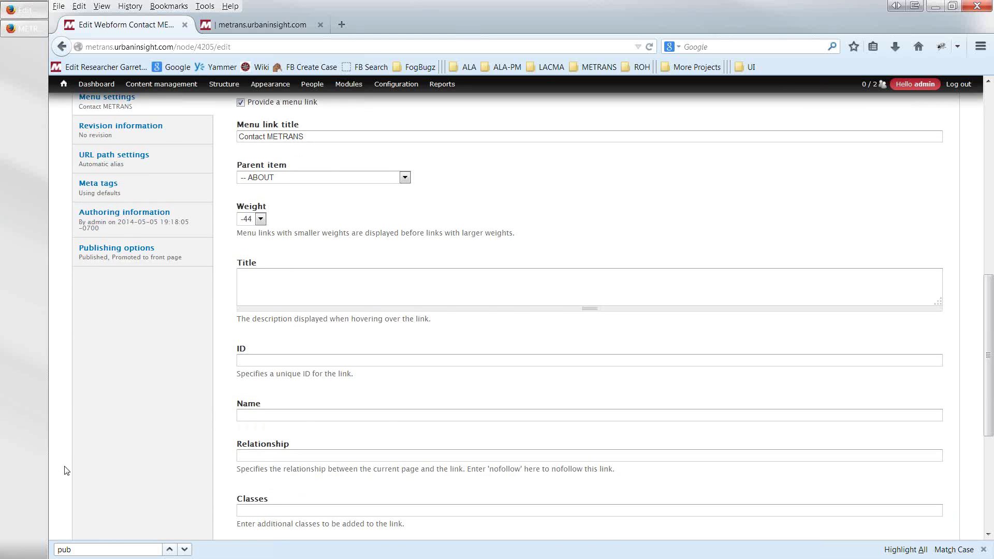
{"action": "left_click", "coordinate": [89, 494]}
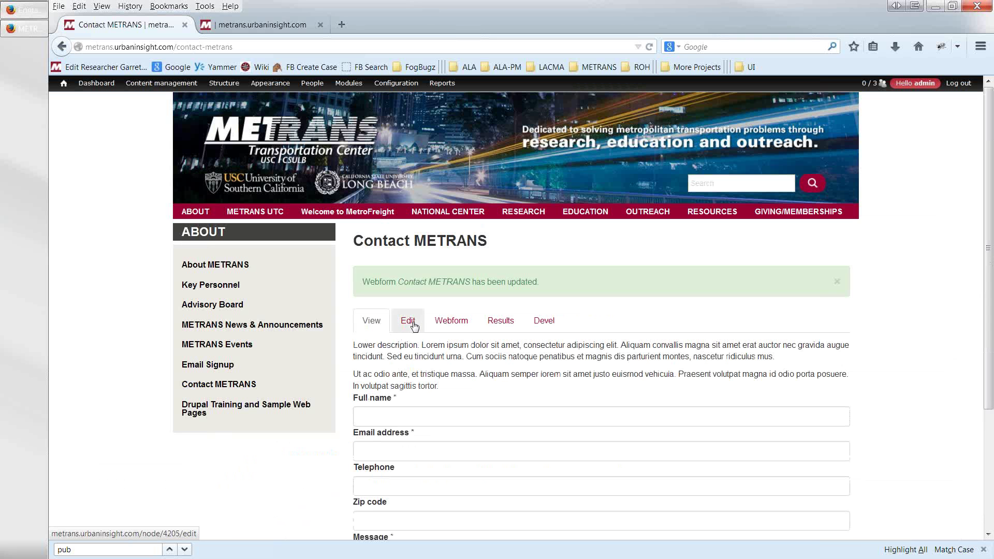
- Add a text component named 'Another' to the Contact METRANS webform and save it
{"action": "left_click", "coordinate": [461, 322]}
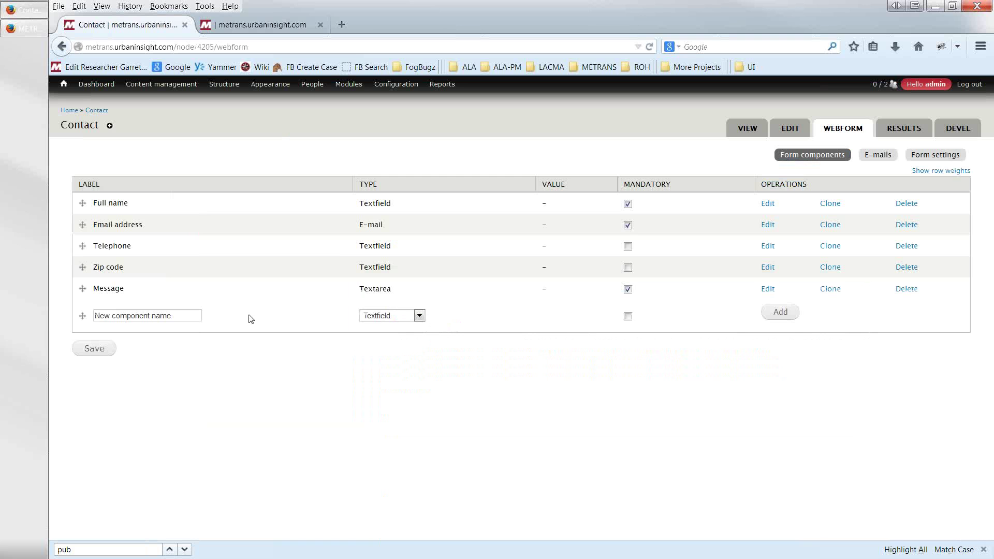
{"action": "left_click", "coordinate": [184, 316]}
{"action": "type", "text": "Anotn"}
{"action": "key", "text": "Tab"}
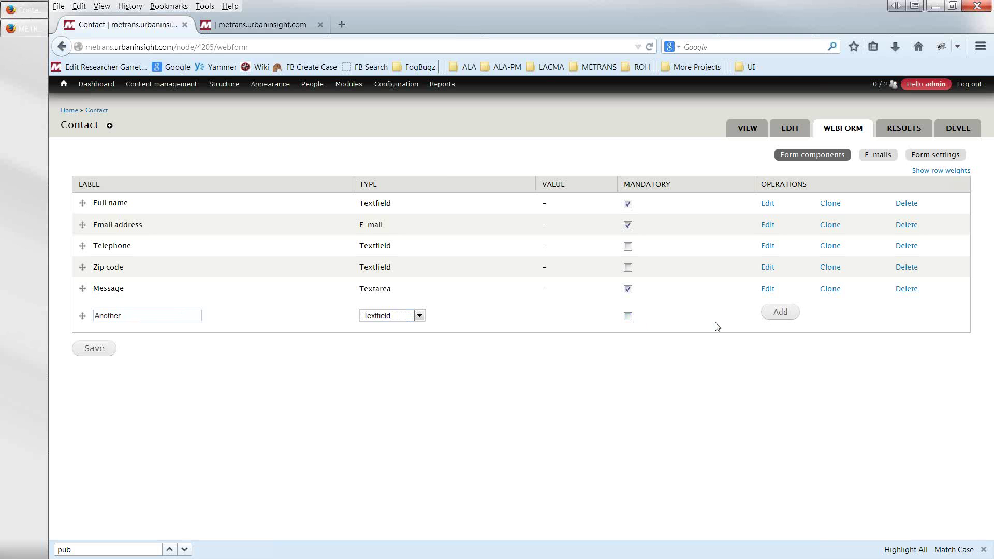
{"action": "left_click", "coordinate": [778, 315]}
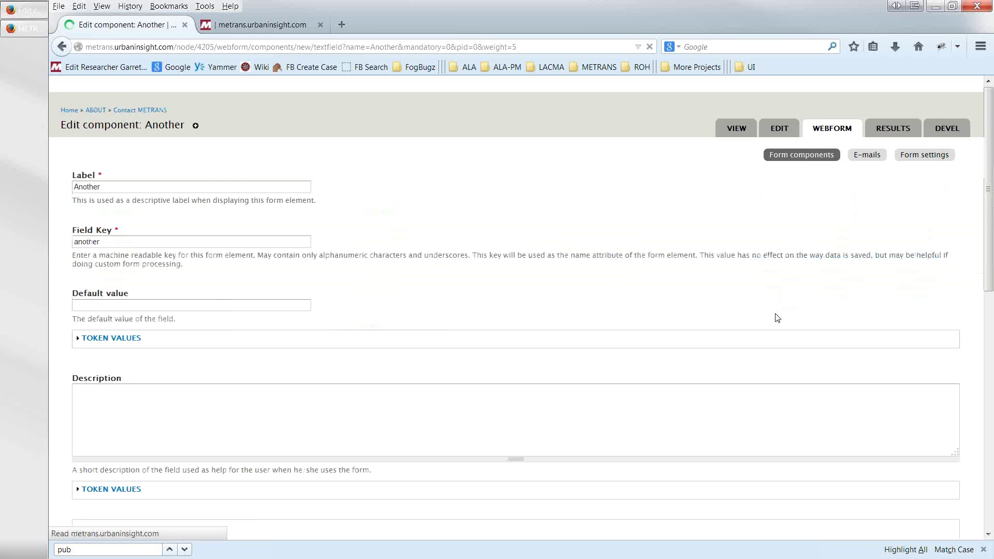
{"action": "scroll", "coordinate": [382, 459], "scroll_direction": "down", "scroll_amount": 10}
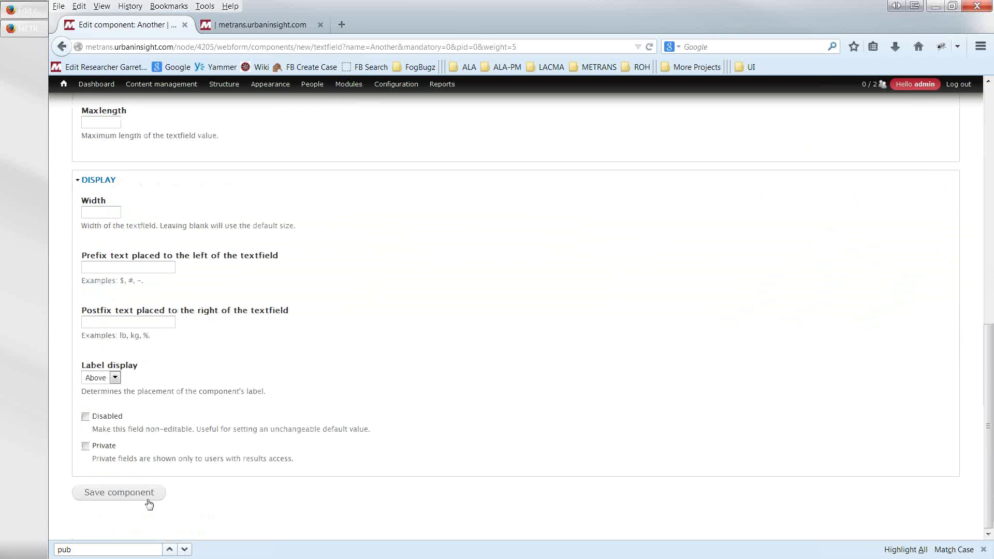
{"action": "left_click", "coordinate": [121, 492]}
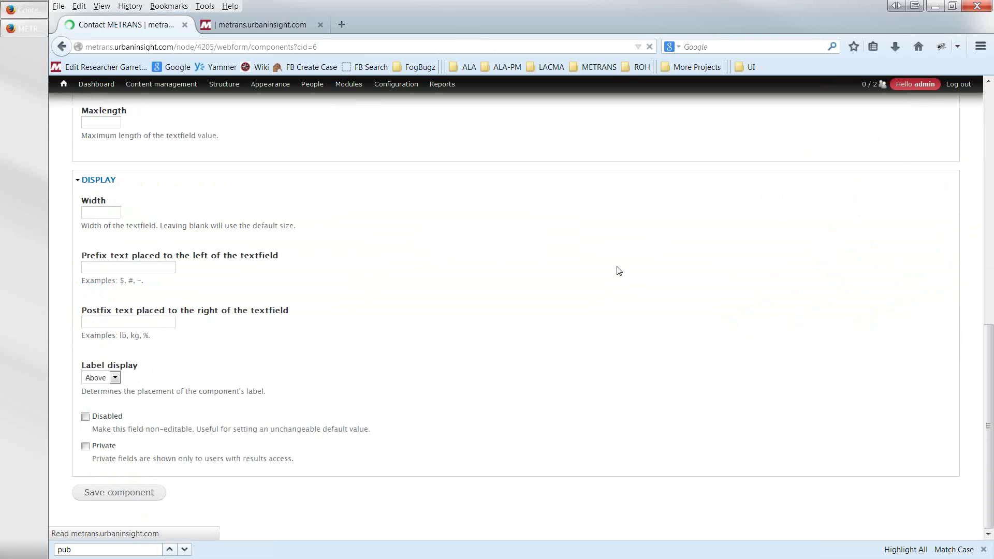
- View the live Contact METRANS form to confirm the Another field appears after Message
{"action": "left_click", "coordinate": [747, 128]}
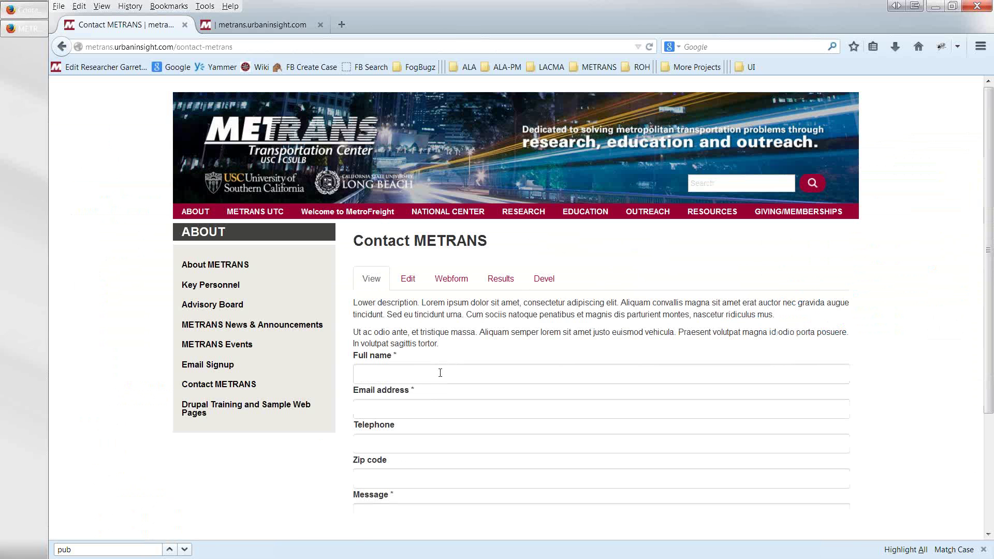
{"action": "scroll", "coordinate": [327, 440], "scroll_direction": "down", "scroll_amount": 3}
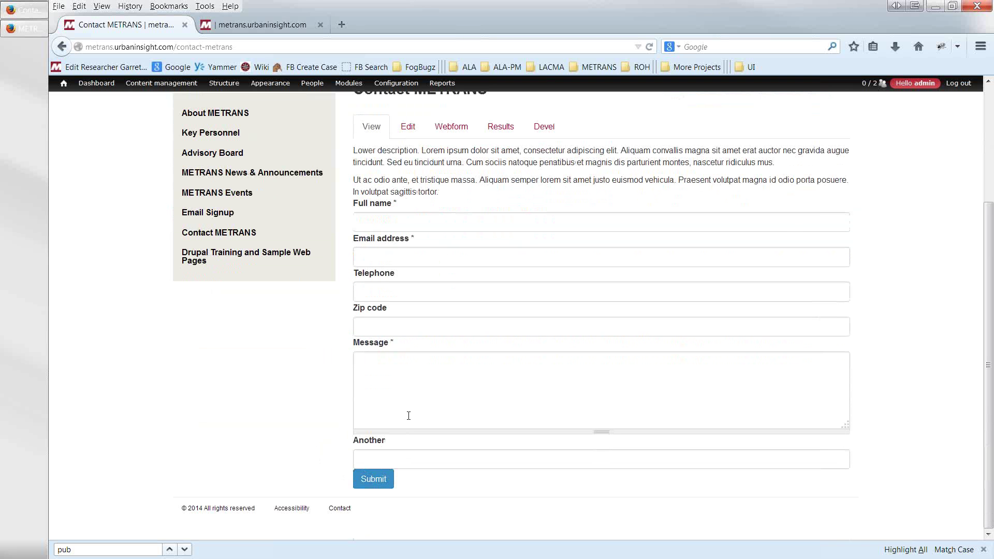
{"action": "scroll", "coordinate": [409, 416], "scroll_direction": "up", "scroll_amount": 5}
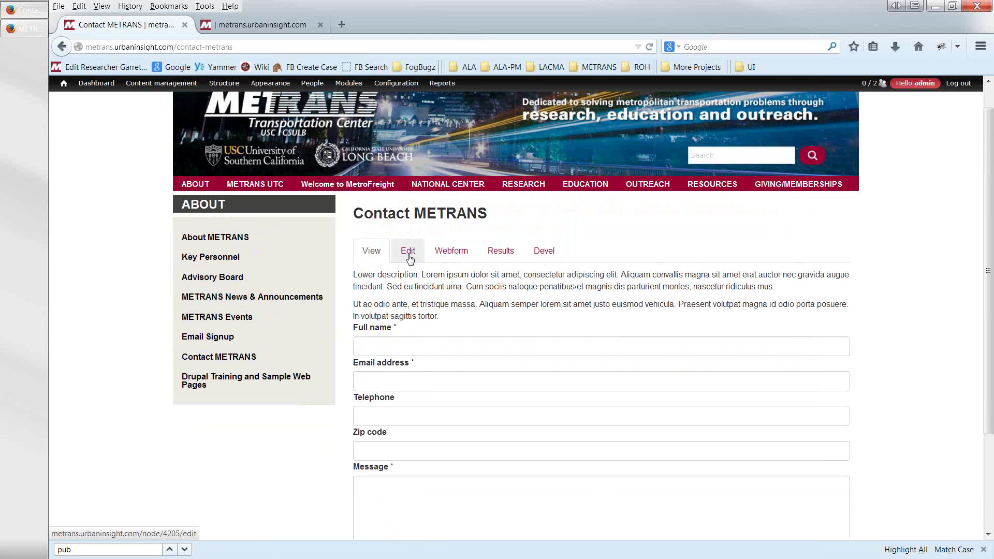
- Delete the Another component from the Contact webform and confirm the deletion
{"action": "left_click", "coordinate": [440, 255]}
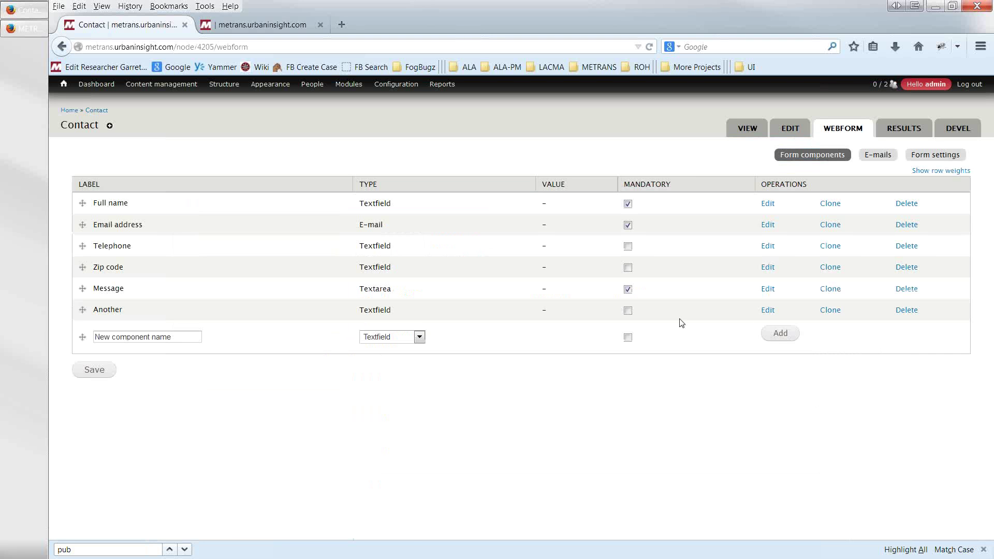
{"action": "left_click", "coordinate": [906, 312]}
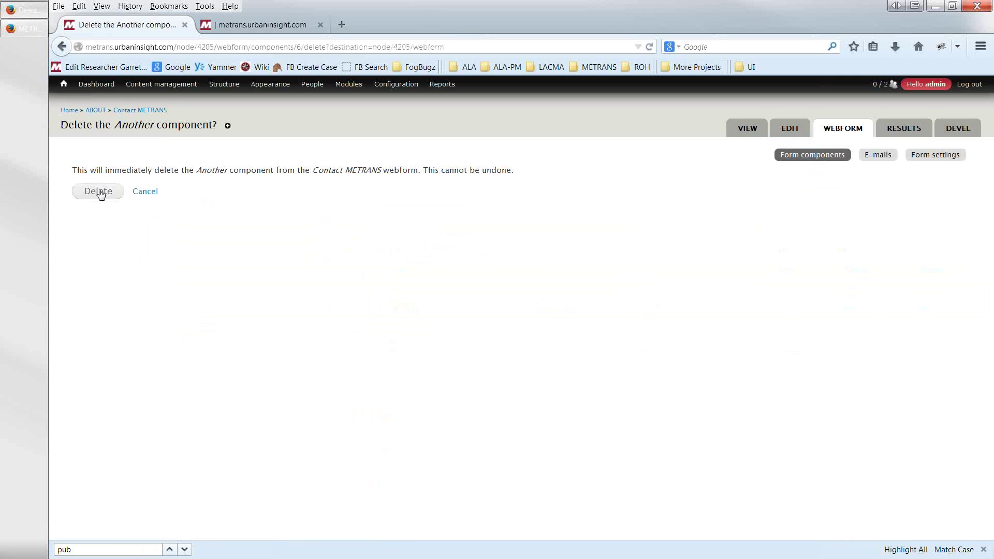
{"action": "left_click", "coordinate": [100, 192]}
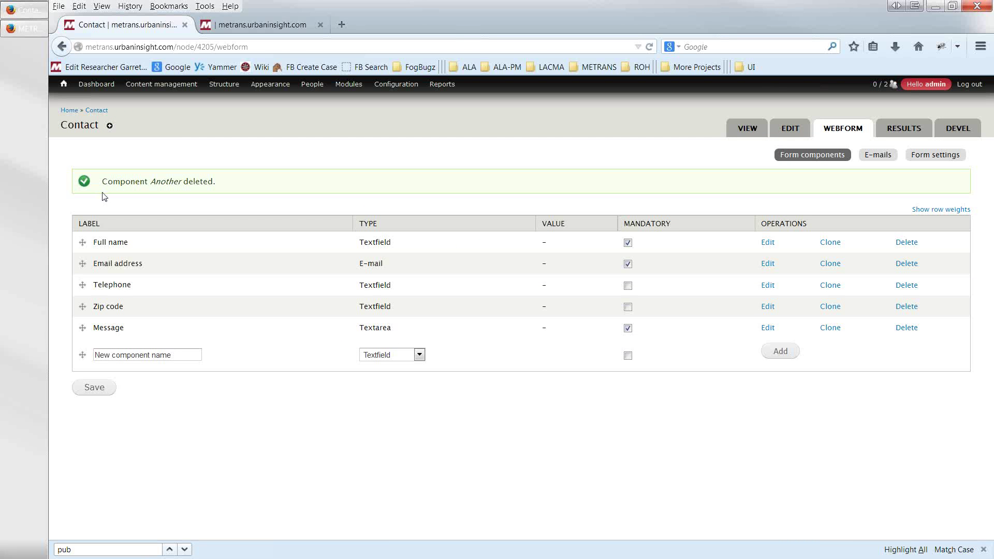
- Save the Contact webform's component positions
{"action": "left_click", "coordinate": [101, 392]}
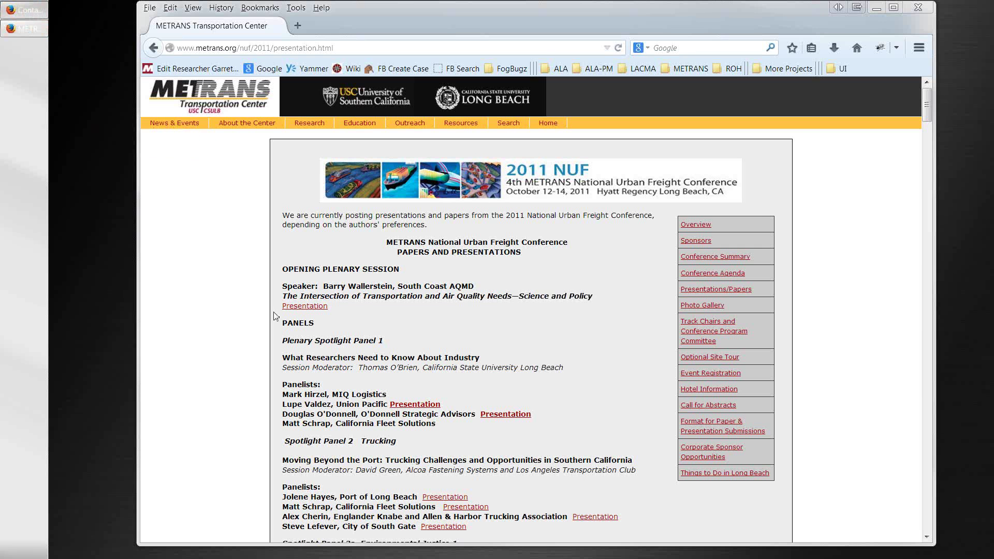
{"action": "scroll", "coordinate": [350, 283], "scroll_direction": "down", "scroll_amount": 2}
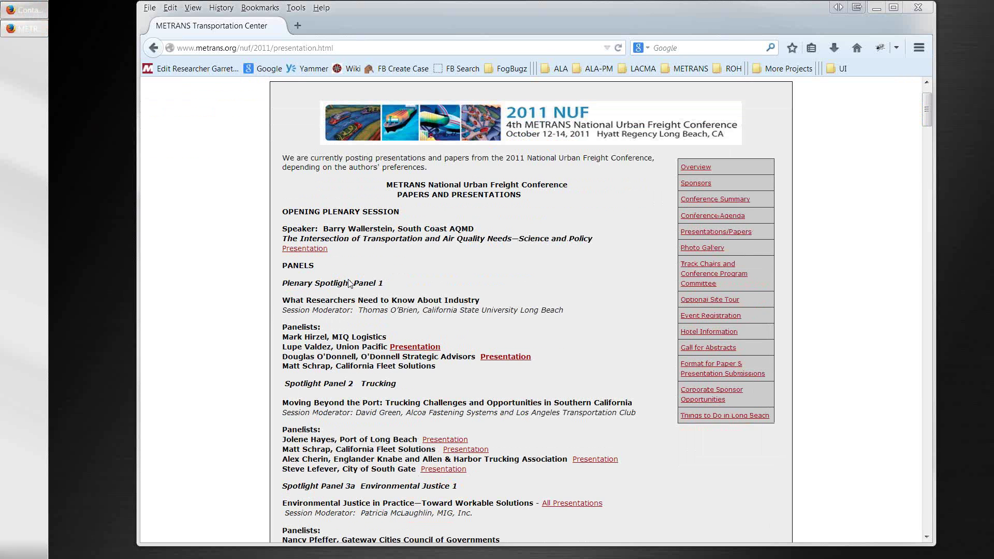
{"action": "scroll", "coordinate": [309, 205], "scroll_direction": "up", "scroll_amount": 2}
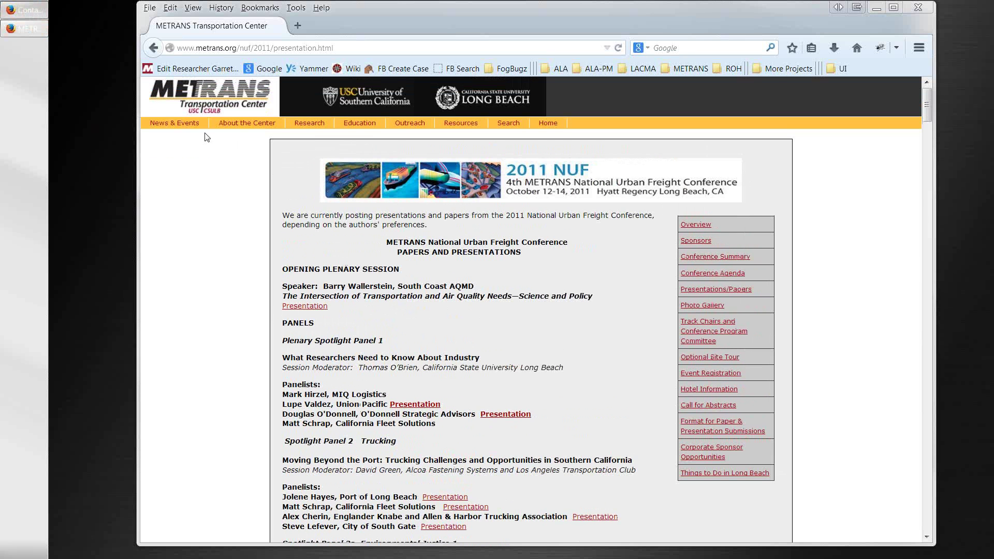
- Look over the old METRANS site's home page, then return to the new site's home page
{"action": "left_click", "coordinate": [208, 101]}
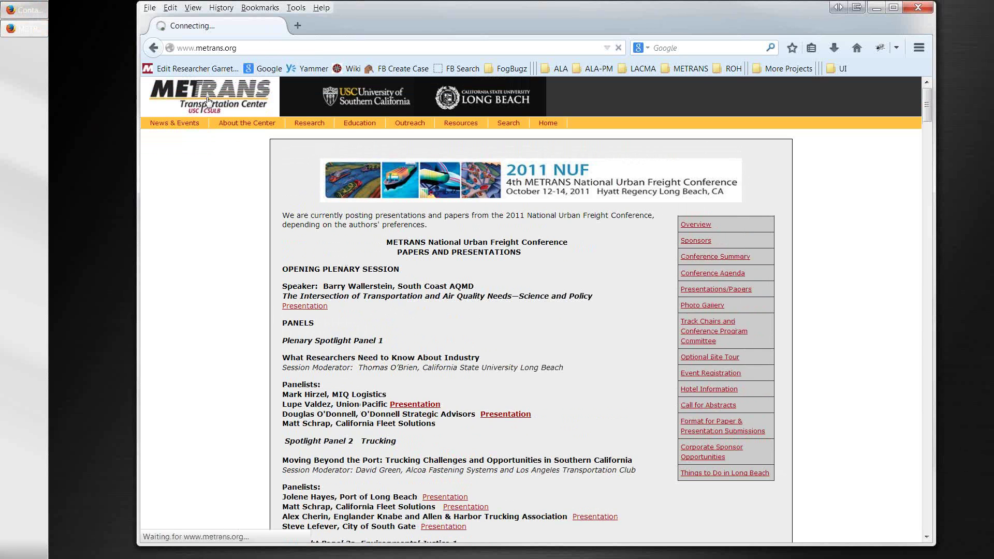
{"action": "mouse_move", "coordinate": [233, 152]}
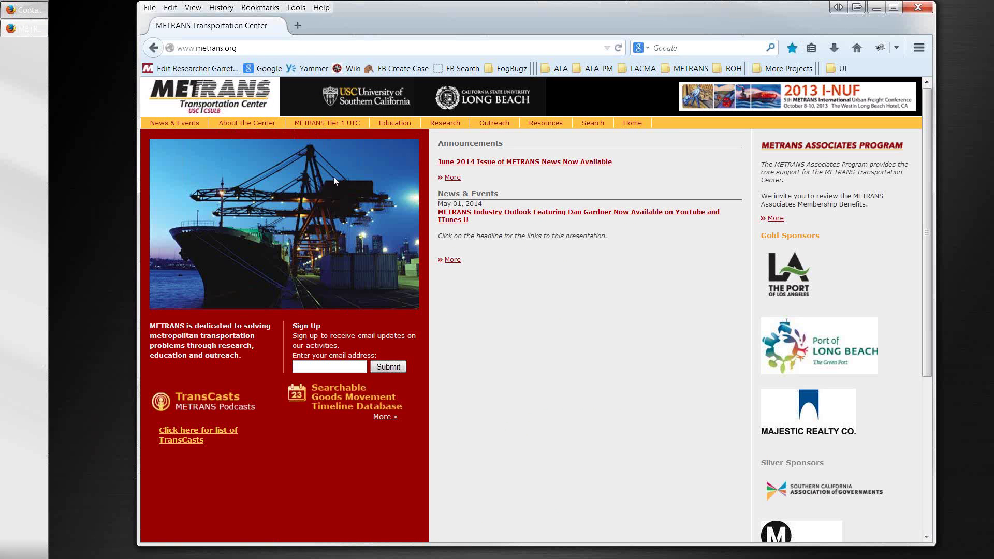
{"action": "mouse_move", "coordinate": [327, 124]}
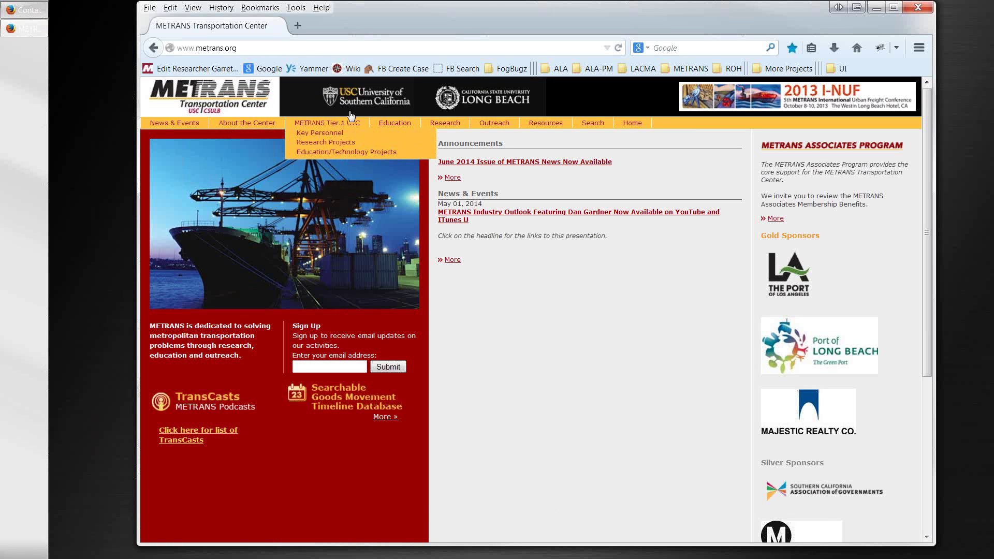
{"action": "left_click", "coordinate": [34, 29]}
{"action": "left_click", "coordinate": [33, 29]}
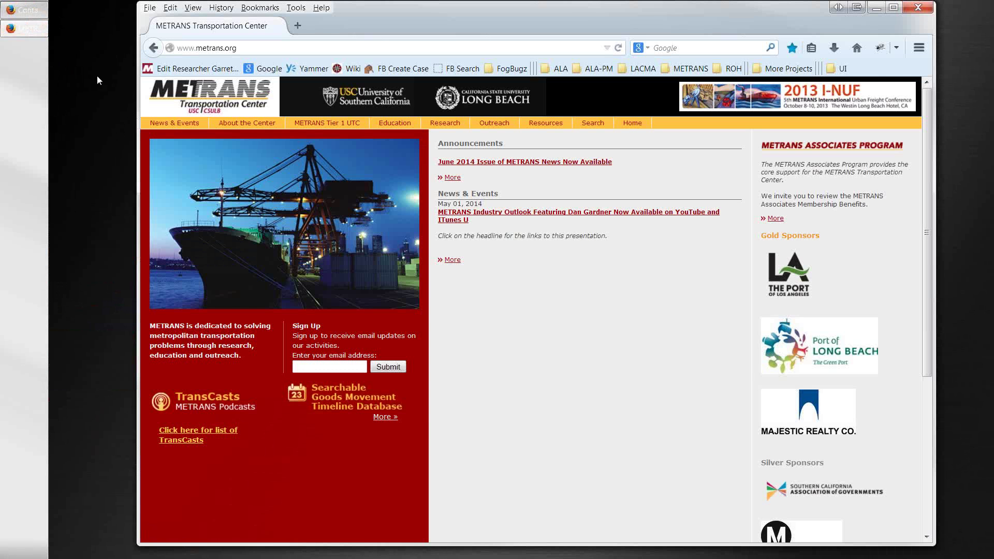
{"action": "left_click", "coordinate": [24, 10]}
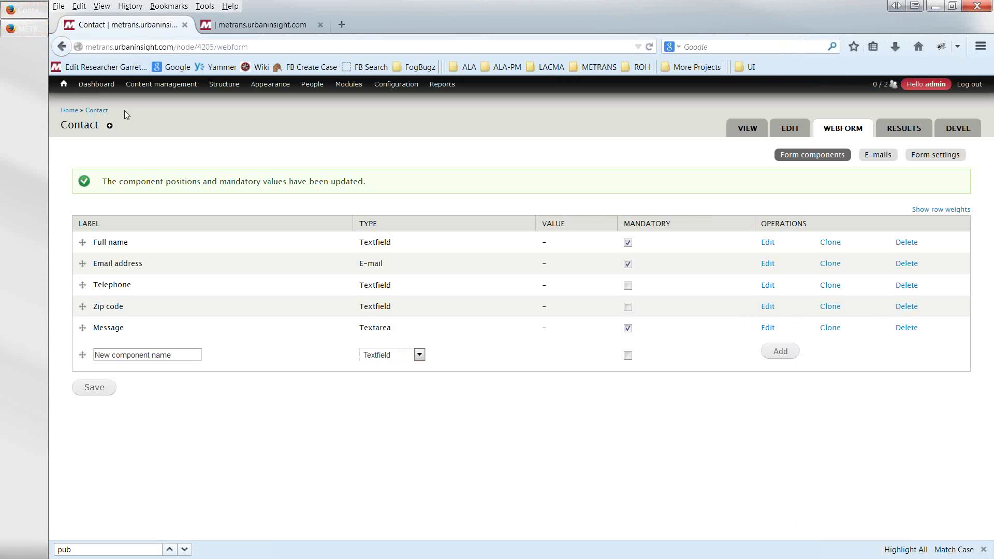
{"action": "left_click", "coordinate": [64, 84]}
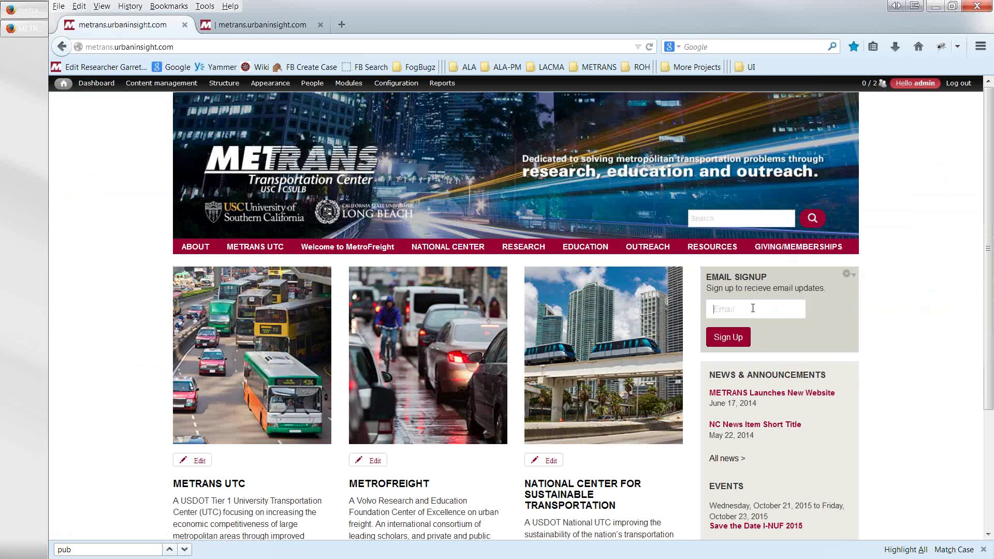
- Enter an e-mail address in the home page Email Signup box and sign up
{"action": "mouse_move", "coordinate": [199, 248]}
{"action": "left_click", "coordinate": [736, 345]}
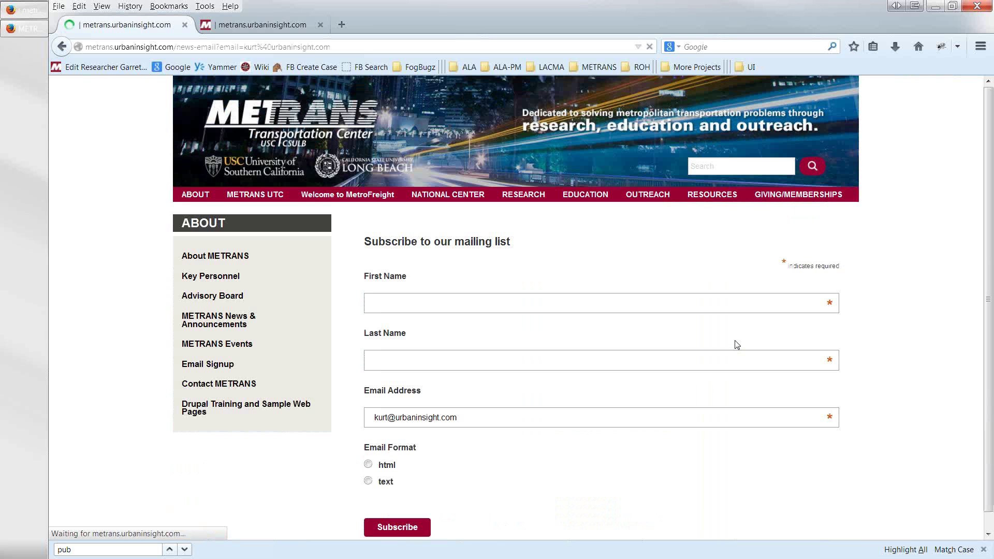
- Choose text as the mailing-list Email Format
{"action": "scroll", "coordinate": [667, 451], "scroll_direction": "down", "scroll_amount": 2}
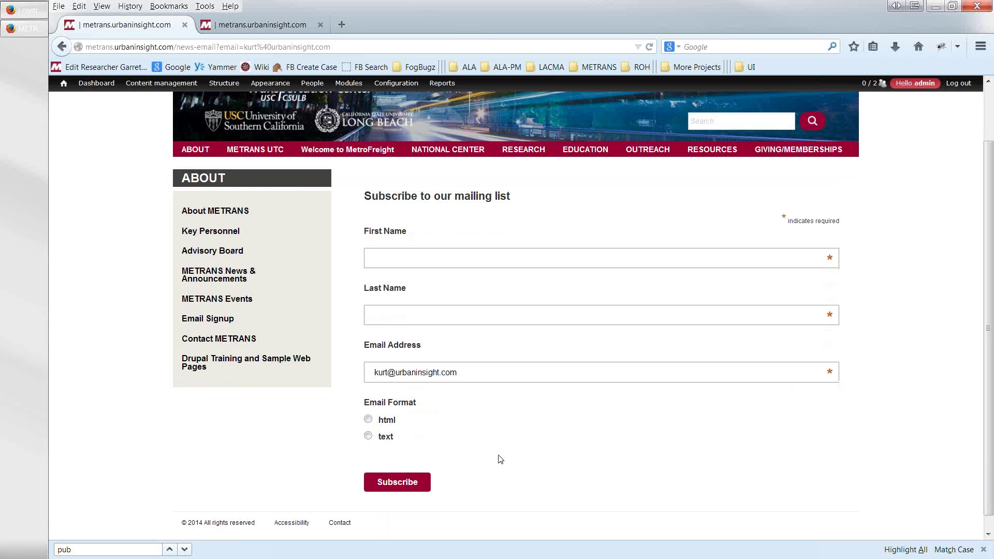
{"action": "left_click", "coordinate": [368, 420]}
{"action": "left_click", "coordinate": [368, 436]}
{"action": "left_click", "coordinate": [368, 420]}
{"action": "left_click", "coordinate": [368, 437]}
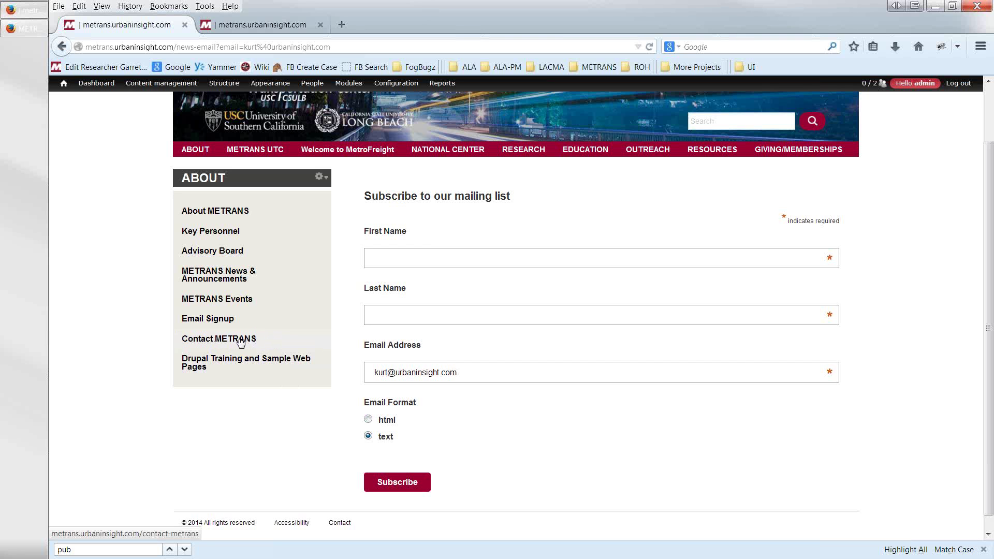
- Open the Contact METRANS UTC webform's components and review its e-mail recipient address
{"action": "mouse_move", "coordinate": [165, 84]}
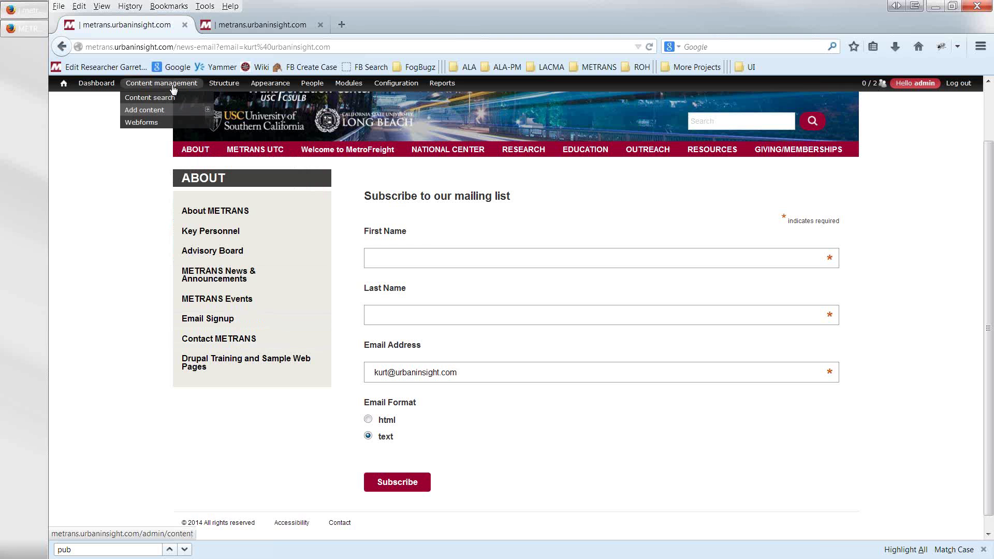
{"action": "left_click", "coordinate": [148, 122]}
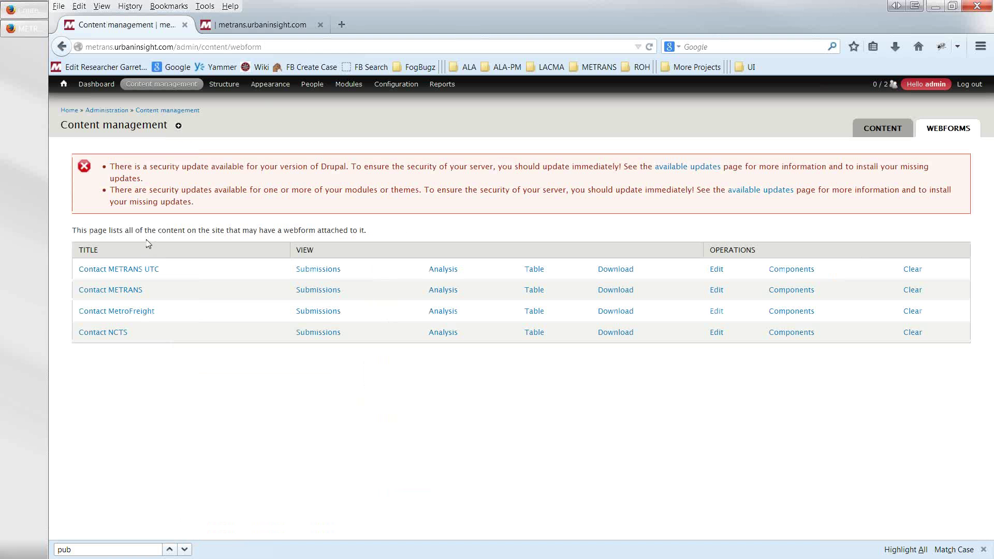
{"action": "mouse_move", "coordinate": [151, 86]}
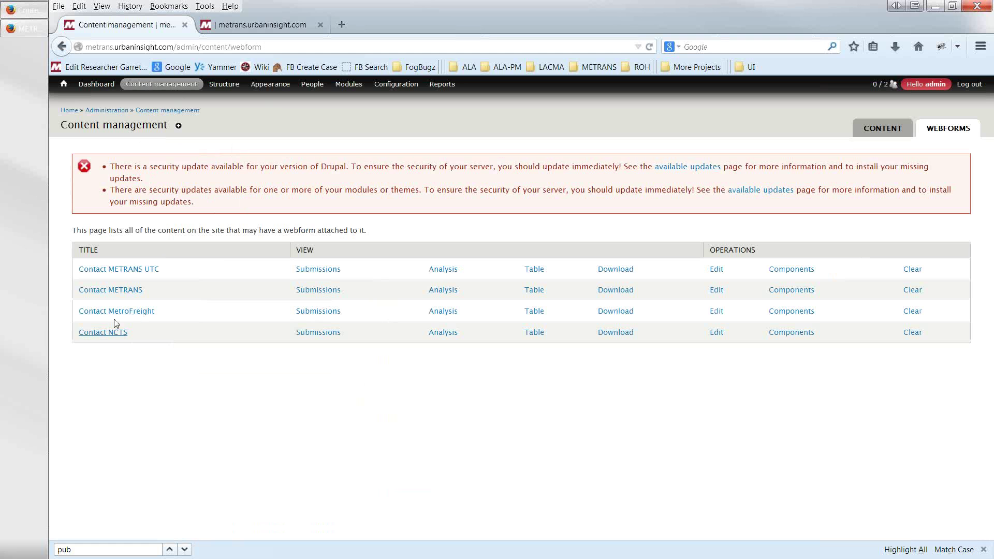
{"action": "left_click", "coordinate": [115, 270]}
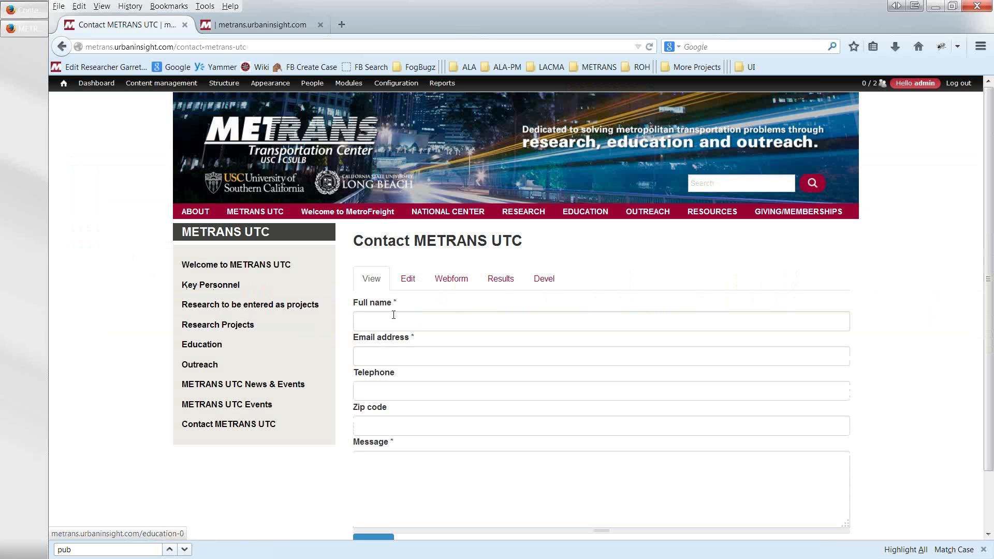
{"action": "left_click", "coordinate": [451, 280]}
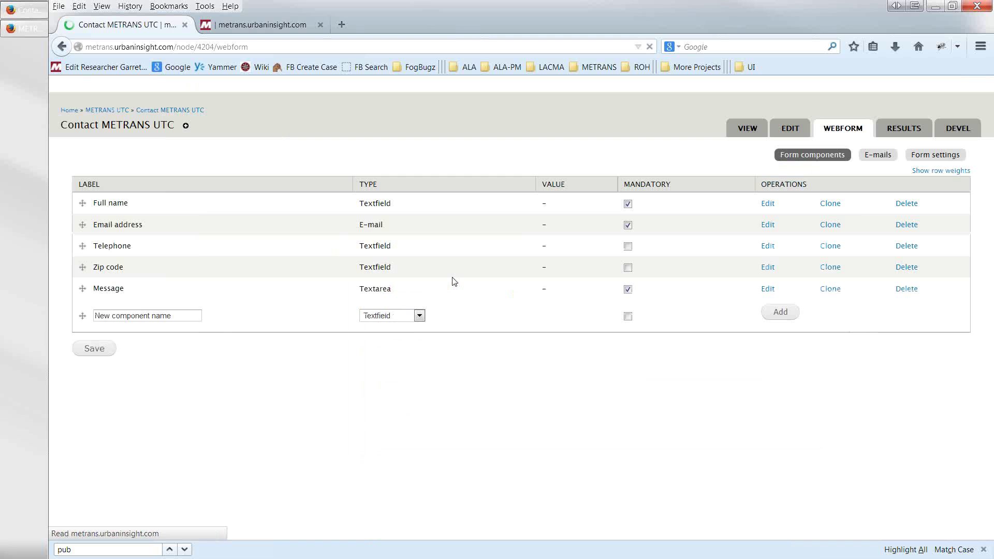
{"action": "left_click", "coordinate": [878, 156]}
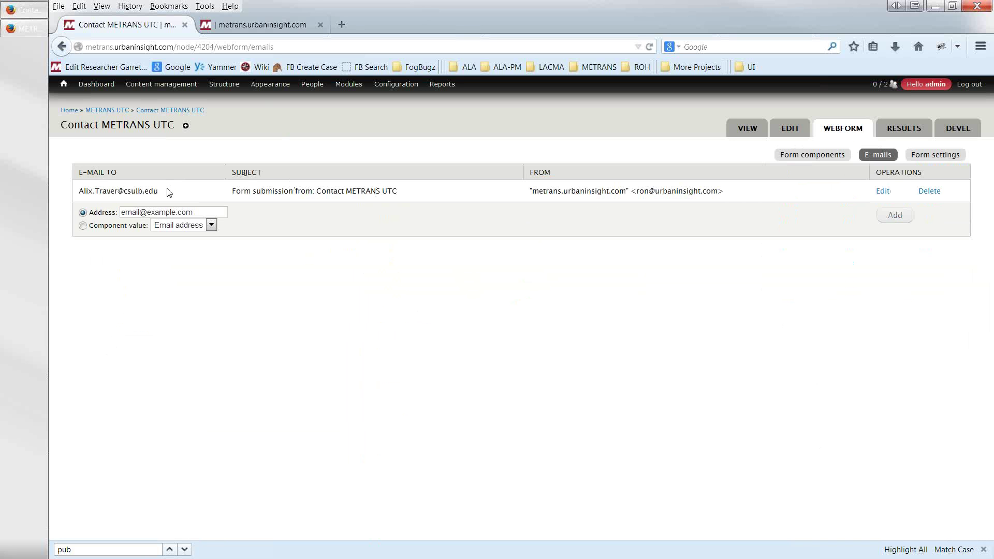
{"action": "left_click_drag", "start_coordinate": [160, 192], "coordinate": [79, 190]}
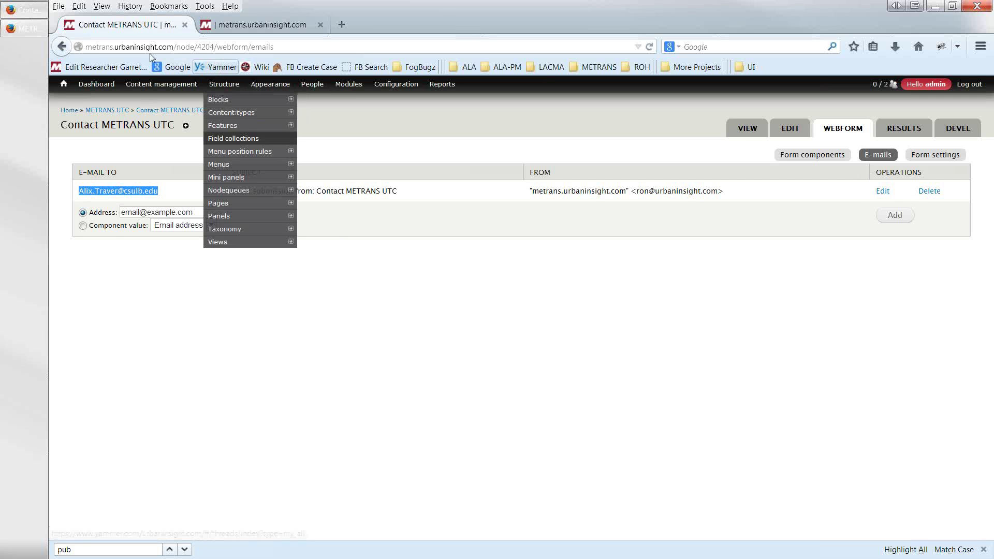
- Go back to the webforms list and open the Contact METRANS webform for editing
{"action": "left_click", "coordinate": [63, 47]}
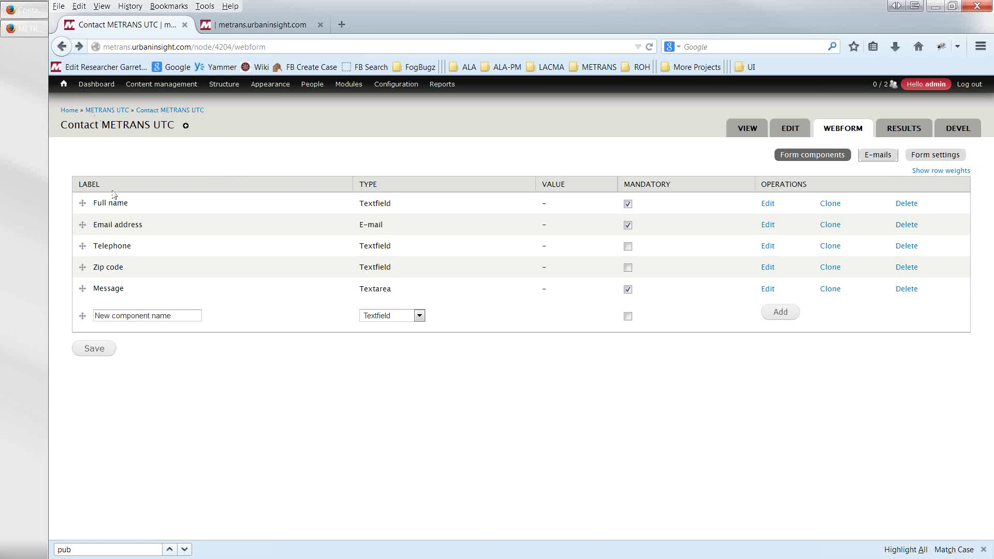
{"action": "left_click", "coordinate": [63, 47]}
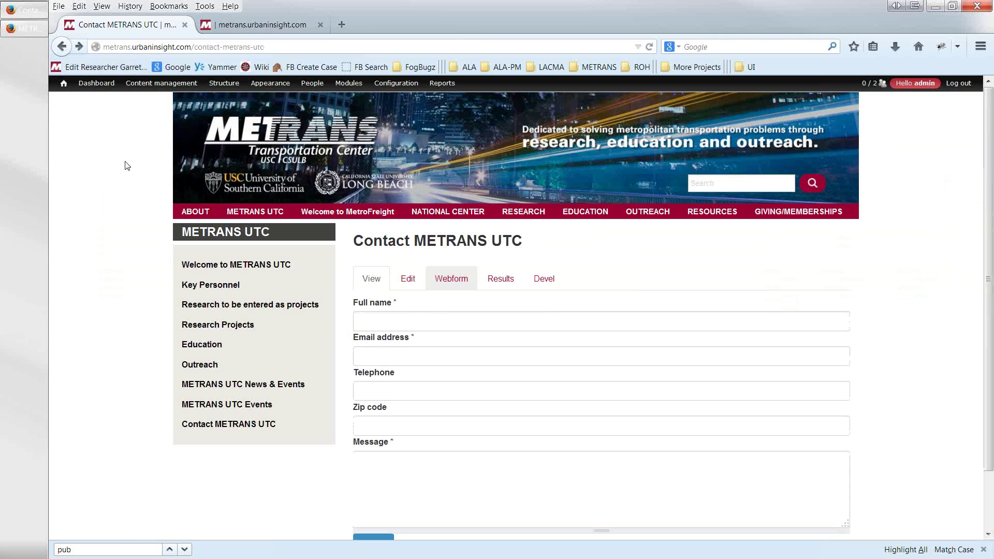
{"action": "left_click", "coordinate": [79, 47]}
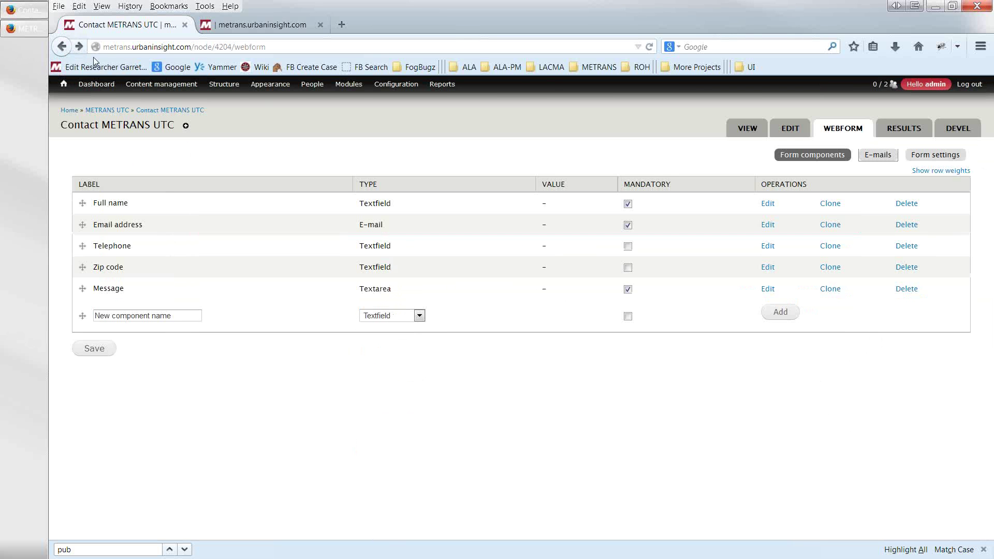
{"action": "left_click", "coordinate": [64, 47]}
{"action": "left_click", "coordinate": [65, 47]}
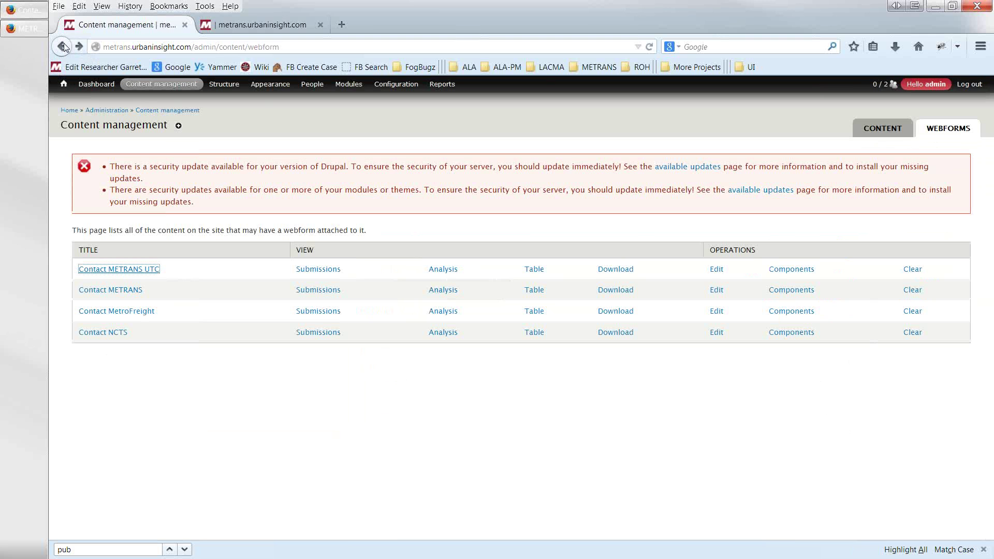
{"action": "left_click", "coordinate": [719, 294]}
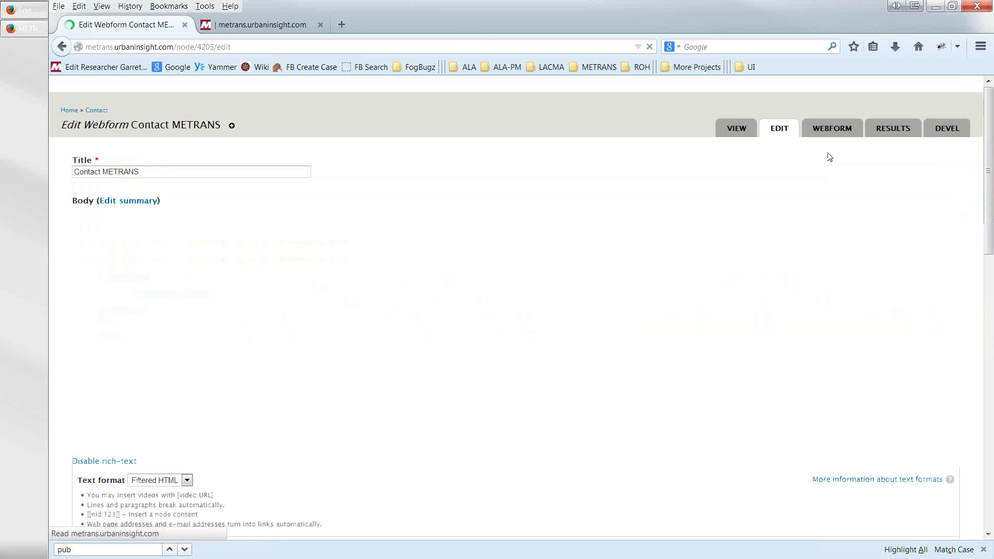
{"action": "left_click", "coordinate": [843, 133]}
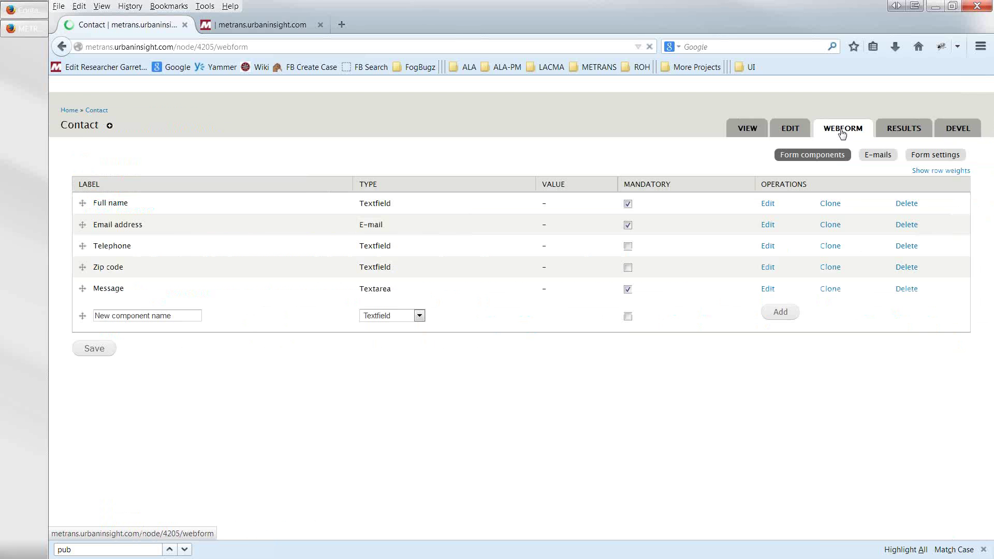
{"action": "left_click", "coordinate": [870, 158]}
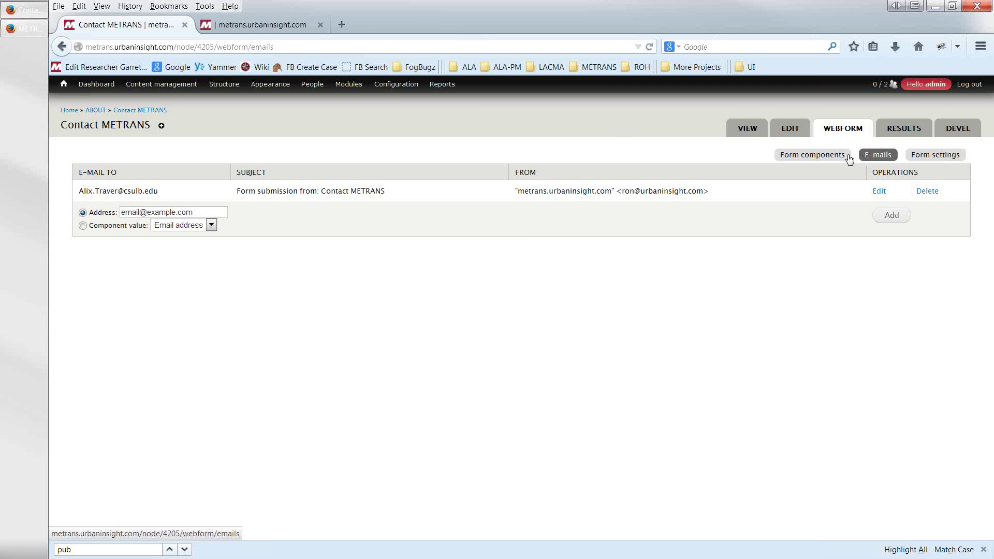
{"action": "left_click", "coordinate": [61, 49]}
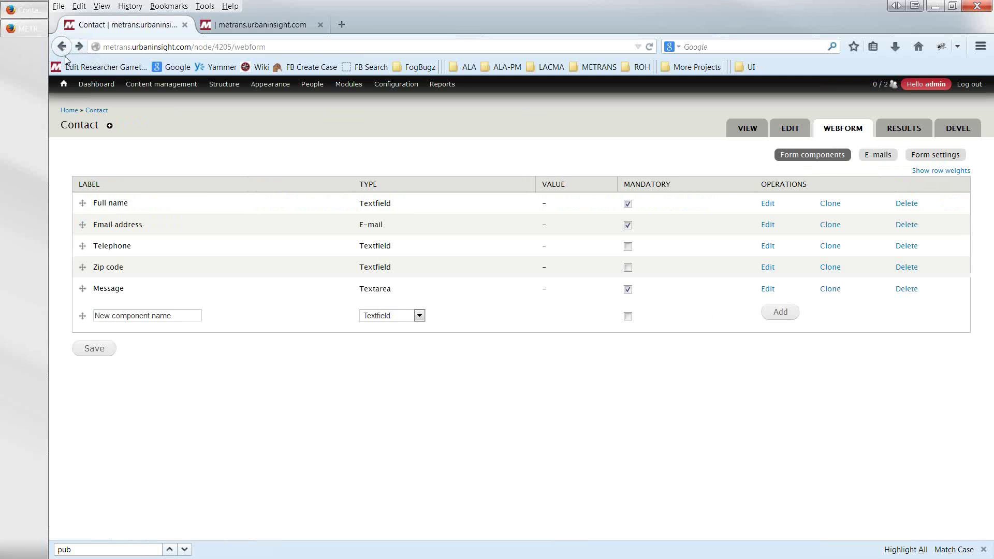
{"action": "left_click", "coordinate": [62, 50]}
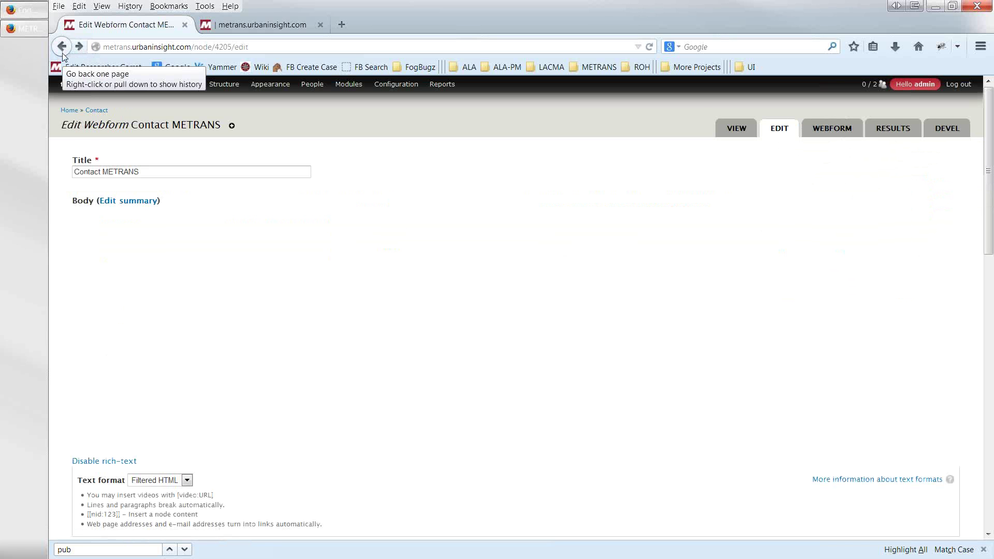
{"action": "left_click", "coordinate": [60, 49]}
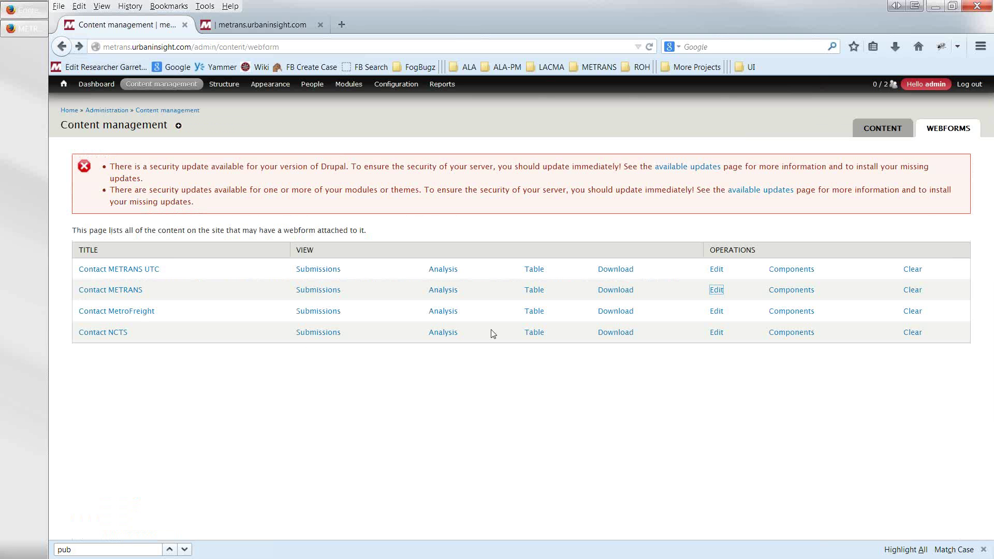
- Edit the Contact NCTS webform and check its components and e-mail recipients
{"action": "left_click", "coordinate": [716, 334]}
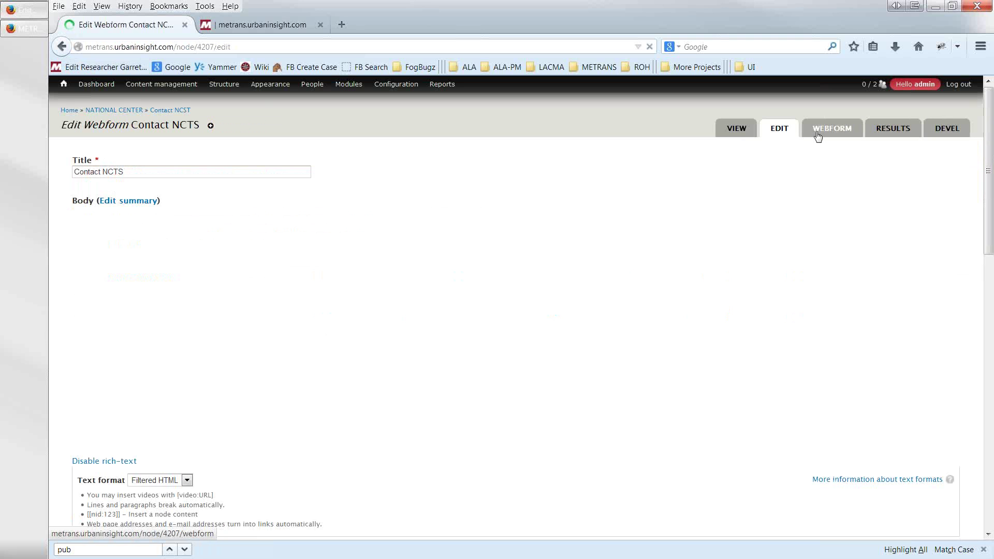
{"action": "left_click", "coordinate": [817, 136]}
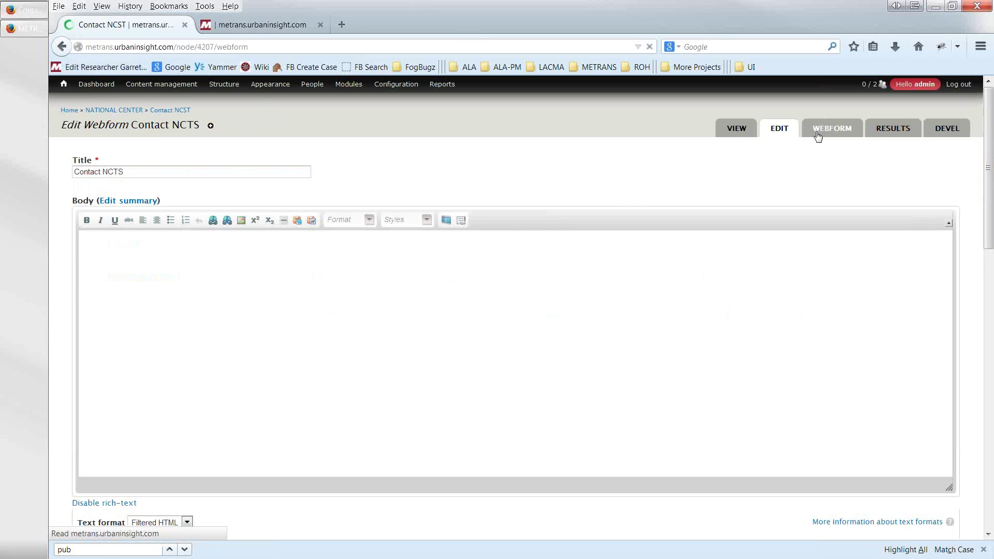
{"action": "left_click", "coordinate": [871, 157]}
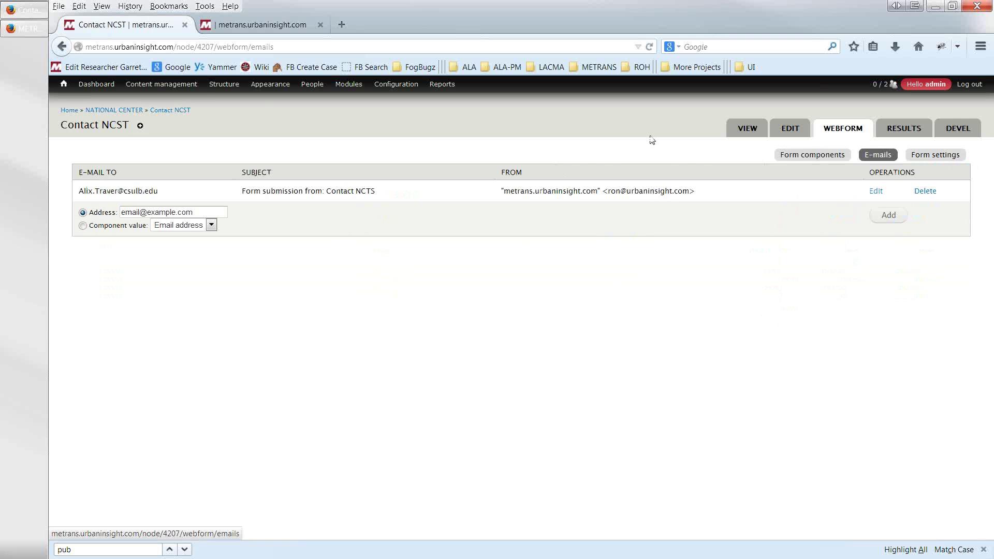
{"action": "left_click", "coordinate": [63, 47]}
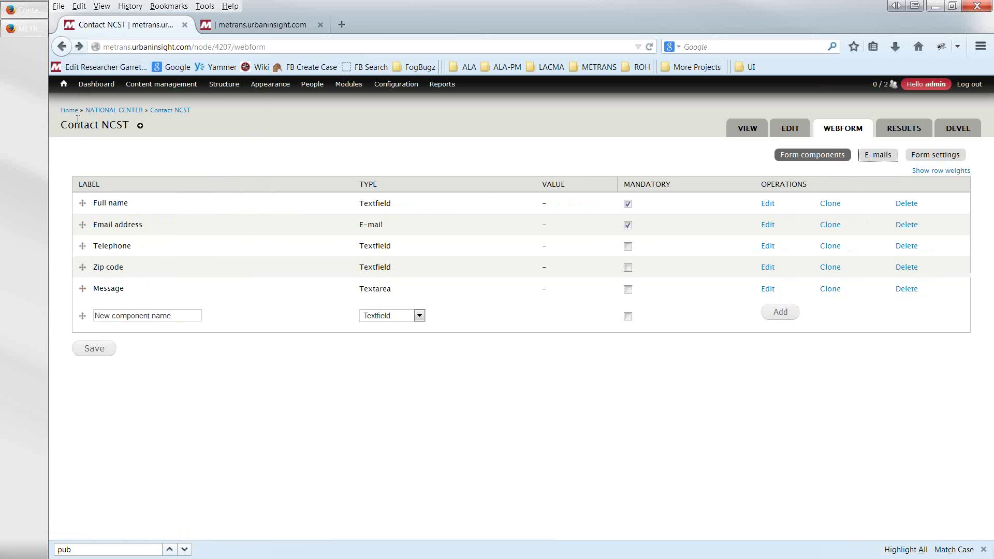
- Recheck the Contact NCTS components, then go to the National Center section page
{"action": "left_click", "coordinate": [62, 47]}
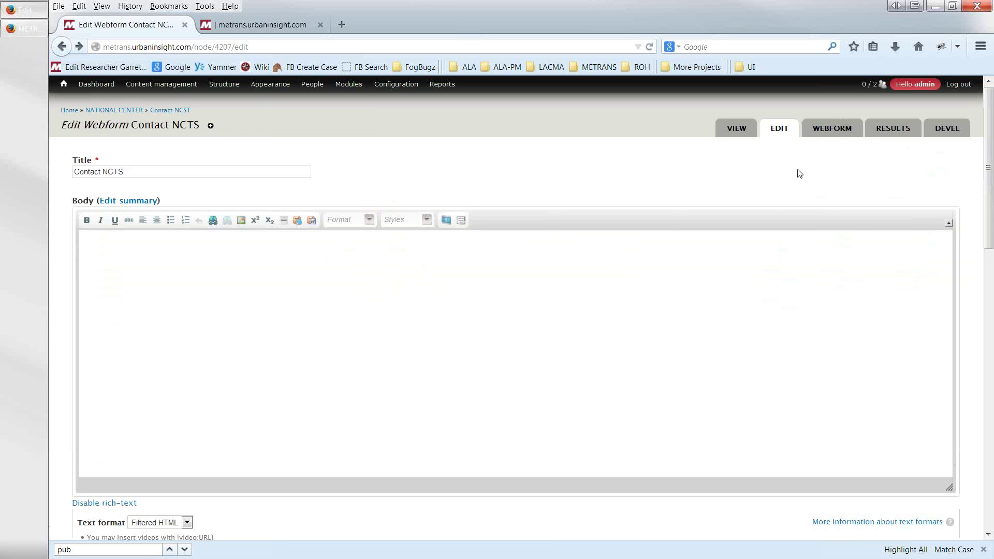
{"action": "left_click", "coordinate": [834, 135]}
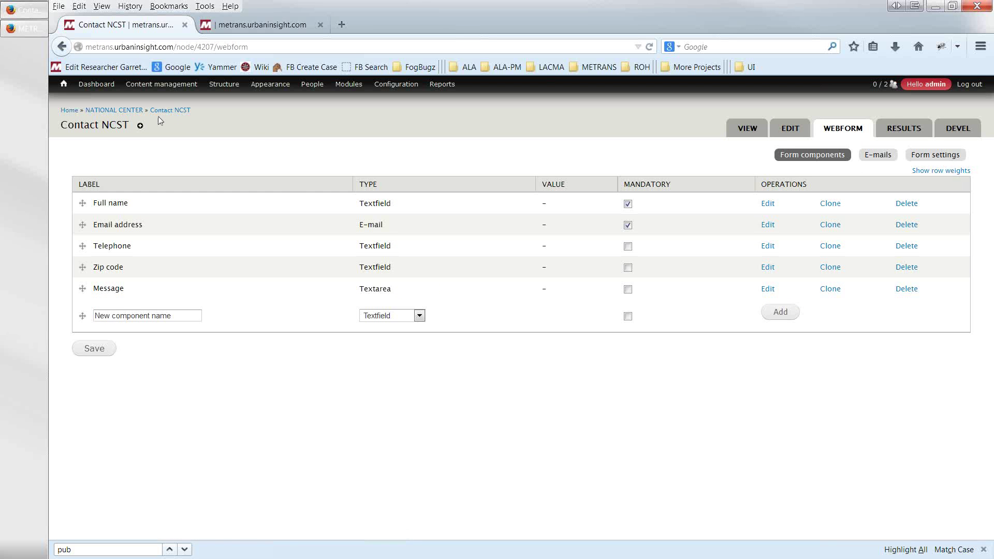
{"action": "left_click", "coordinate": [111, 111]}
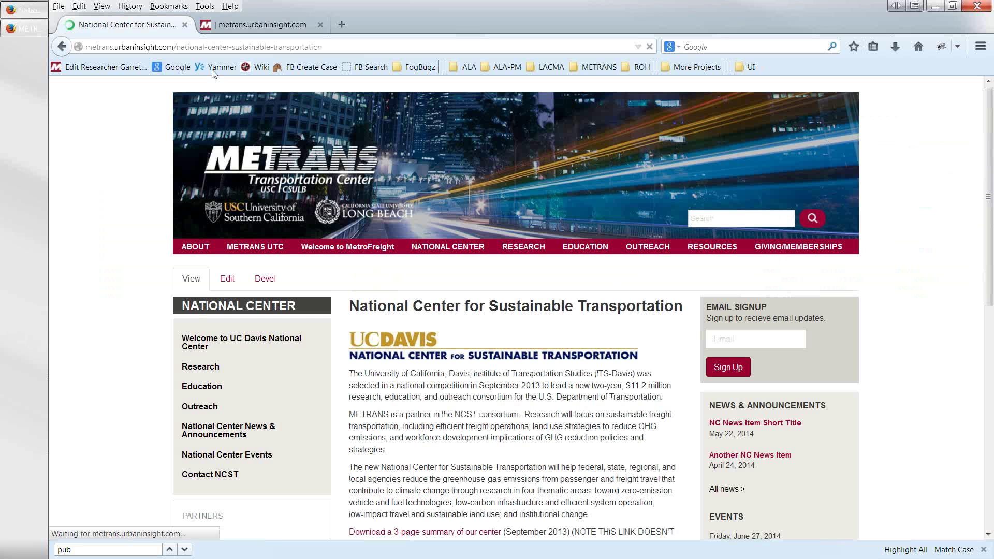
- From the site webforms list, open Contact MetroFreight for editing
{"action": "mouse_move", "coordinate": [210, 84]}
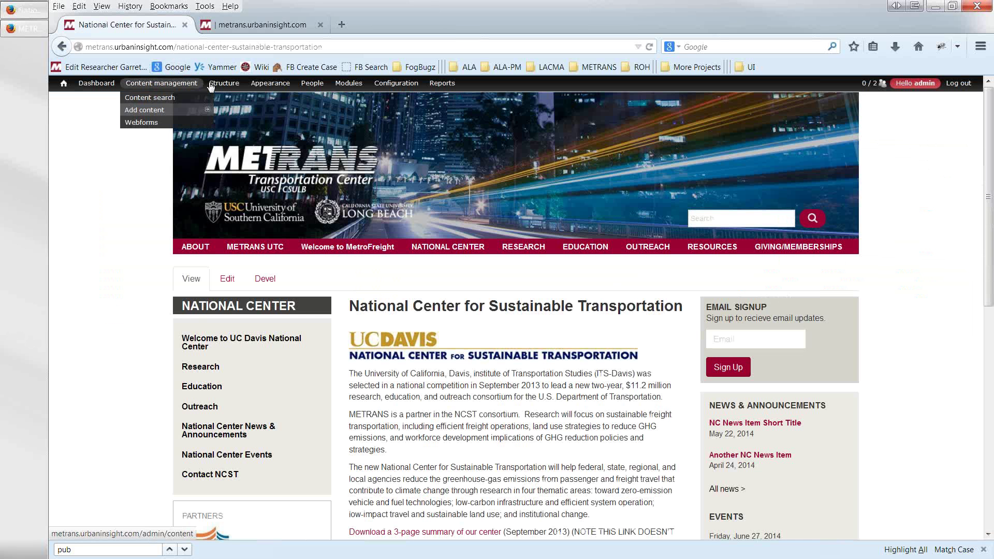
{"action": "mouse_move", "coordinate": [210, 163]}
{"action": "mouse_move", "coordinate": [155, 84]}
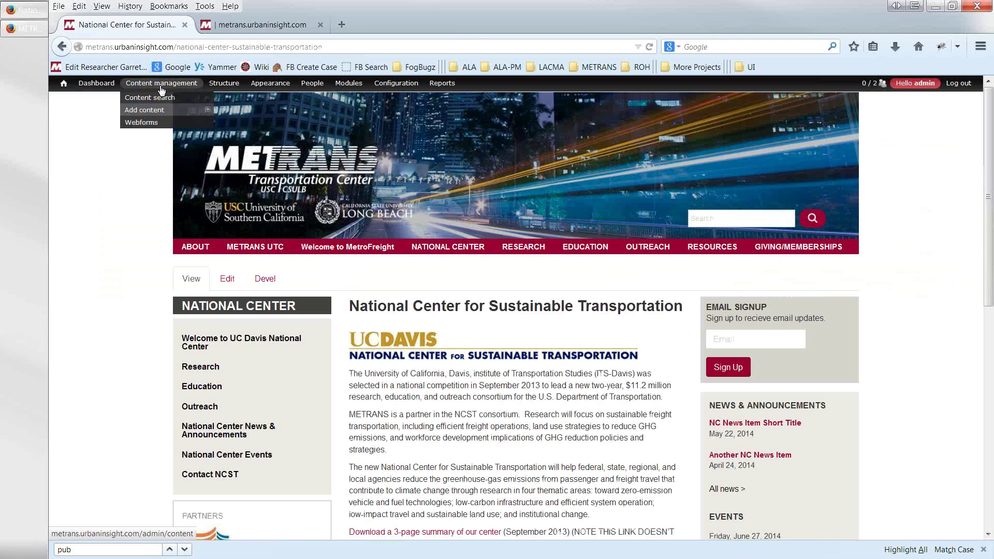
{"action": "left_click", "coordinate": [141, 123]}
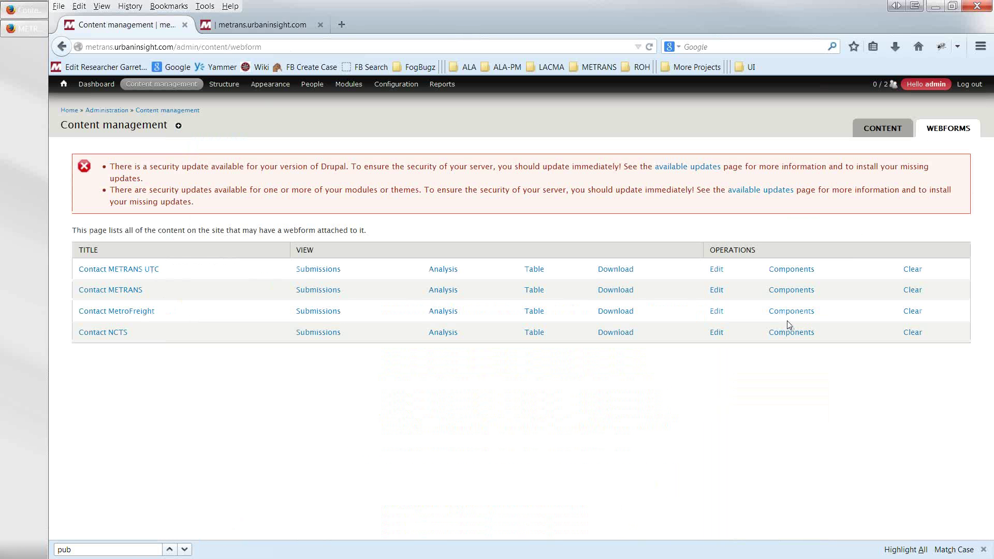
{"action": "left_click", "coordinate": [717, 313]}
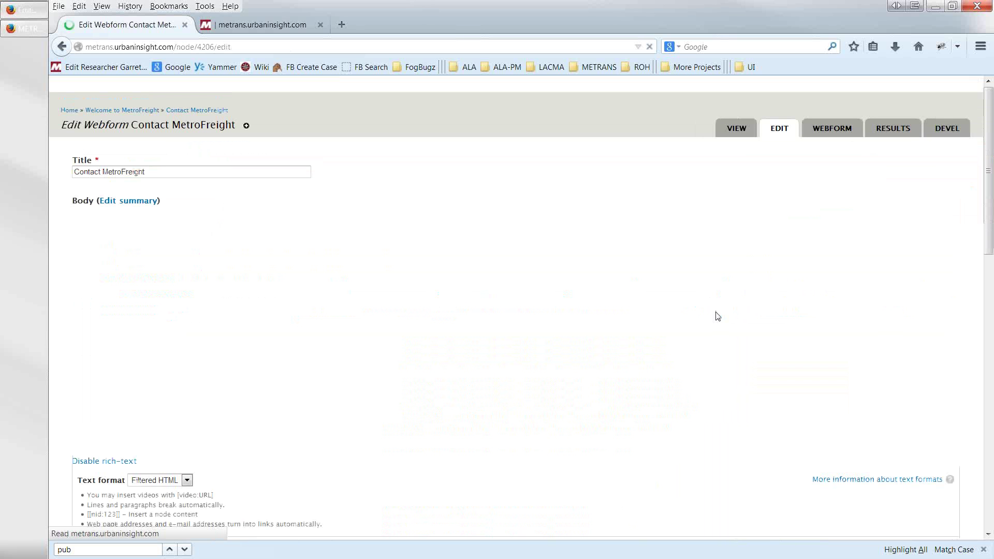
- Check Contact MetroFreight's components and e-mail recipient address, then close the page
{"action": "left_click", "coordinate": [837, 134]}
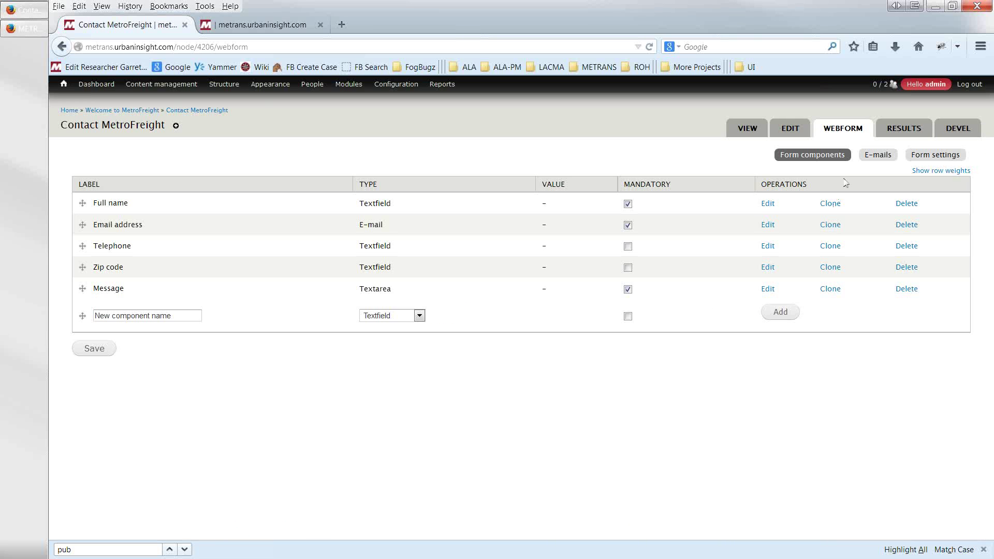
{"action": "left_click", "coordinate": [869, 157]}
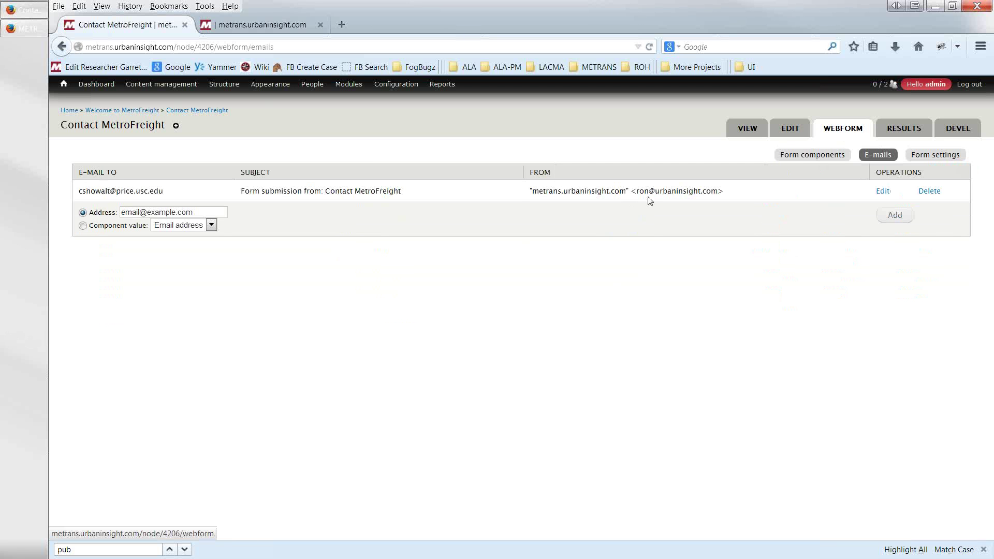
{"action": "left_click_drag", "start_coordinate": [202, 196], "coordinate": [77, 192]}
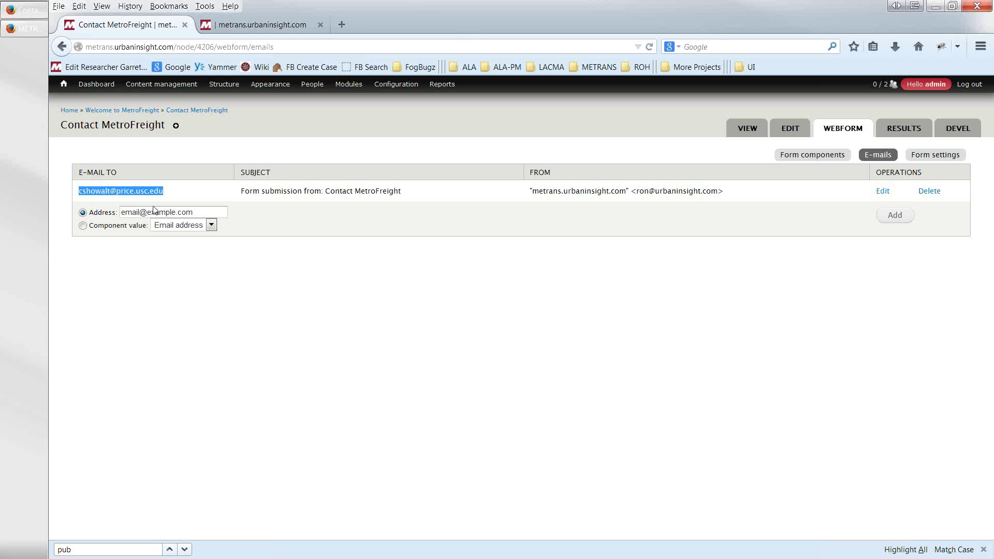
{"action": "left_click", "coordinate": [63, 48]}
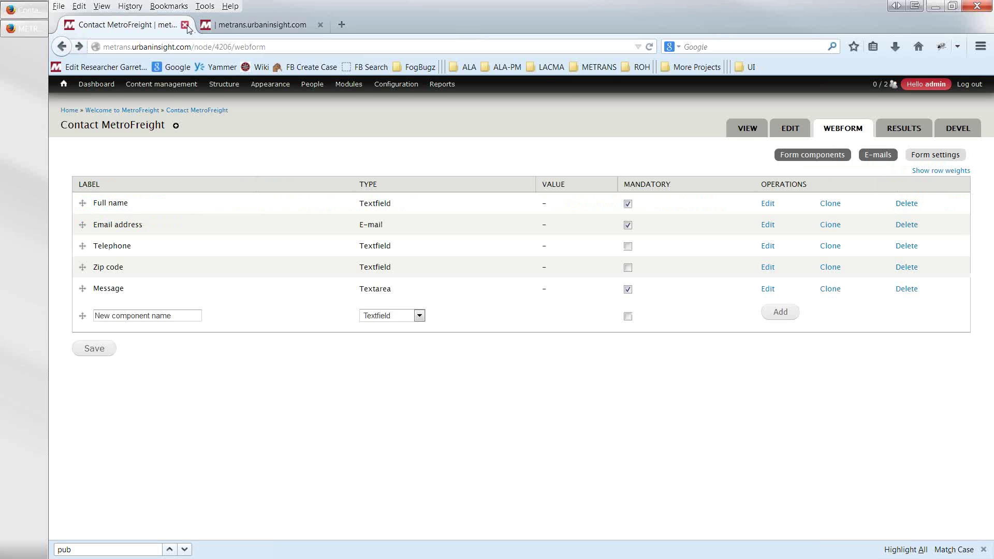
{"action": "left_click", "coordinate": [184, 25]}
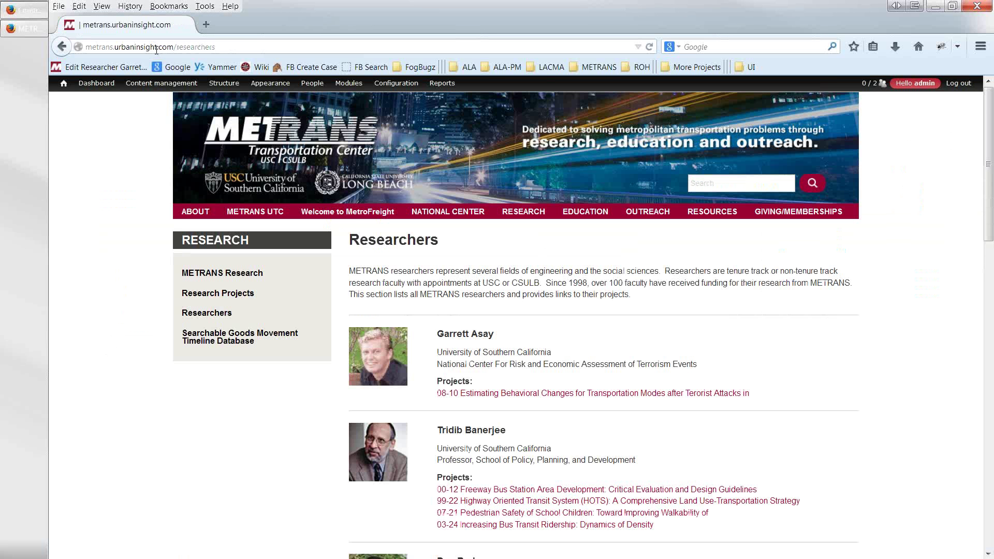
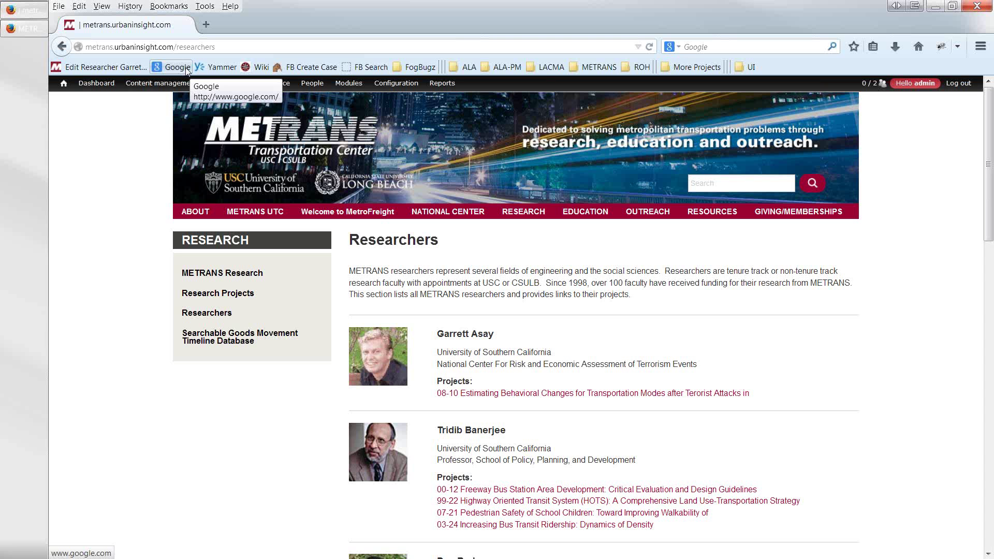
- Open the Content management page from the admin toolbar
{"action": "mouse_move", "coordinate": [138, 84]}
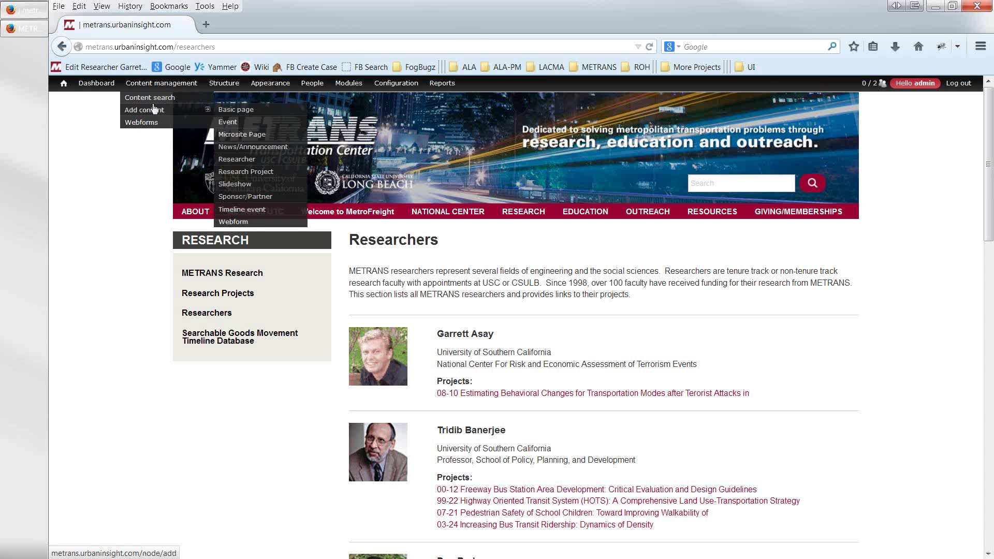
{"action": "left_click", "coordinate": [167, 88]}
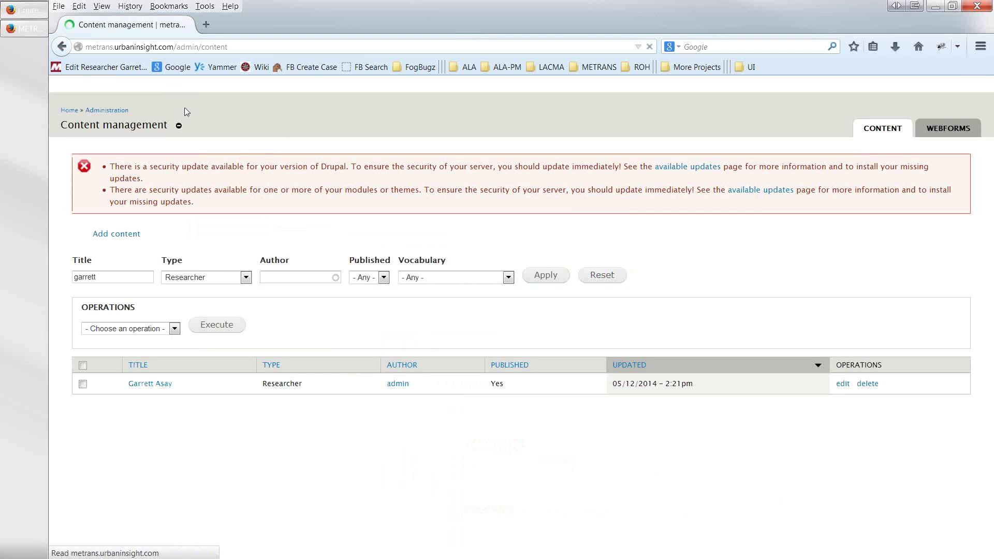
- Reset the Researcher title and type filters and sort all content by the Published column
{"action": "left_click", "coordinate": [594, 270]}
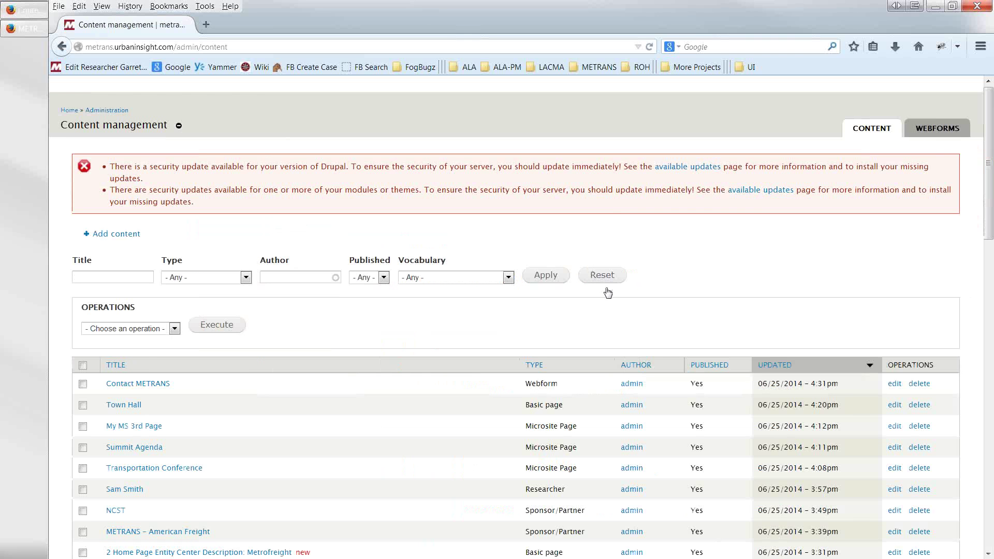
{"action": "scroll", "coordinate": [710, 373], "scroll_direction": "down", "scroll_amount": 3}
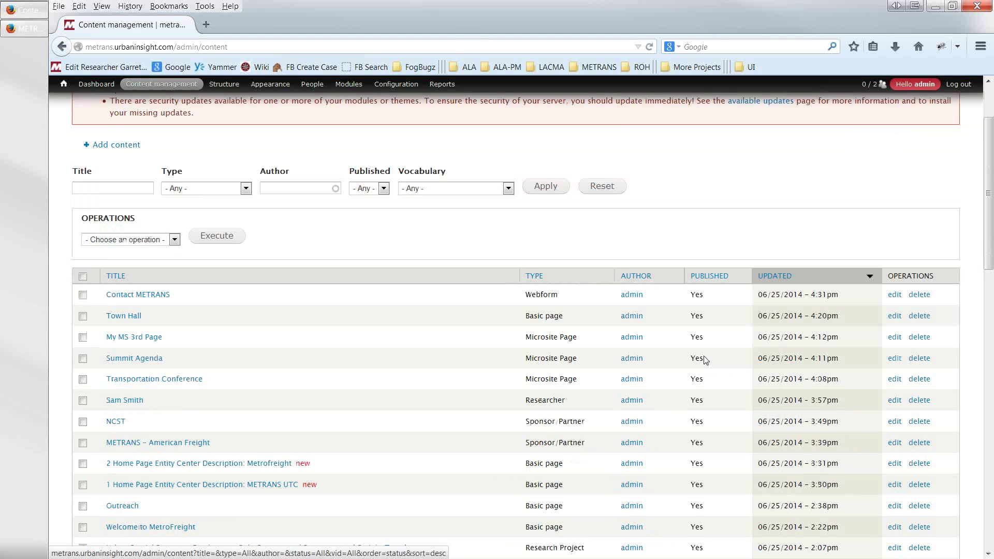
{"action": "left_click", "coordinate": [697, 243]}
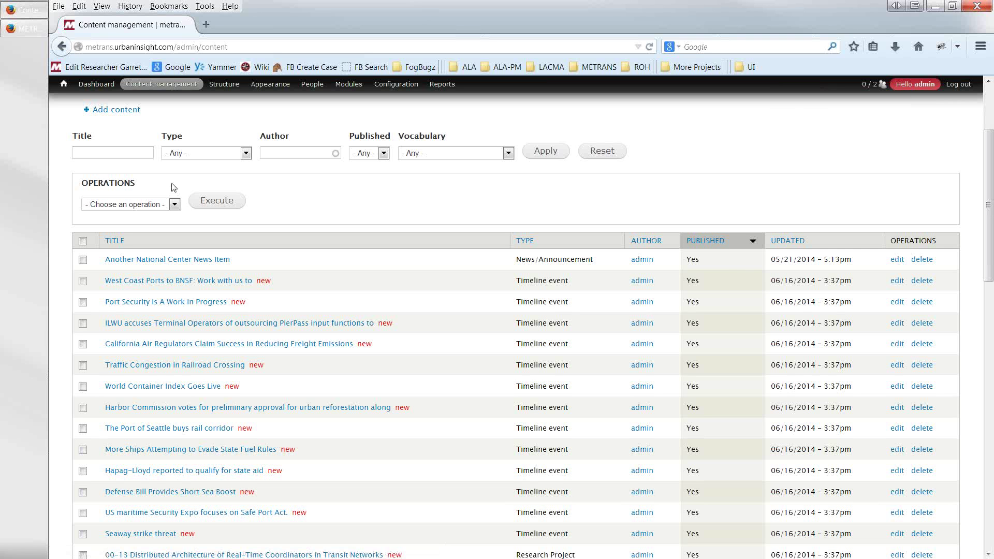
{"action": "mouse_move", "coordinate": [215, 90]}
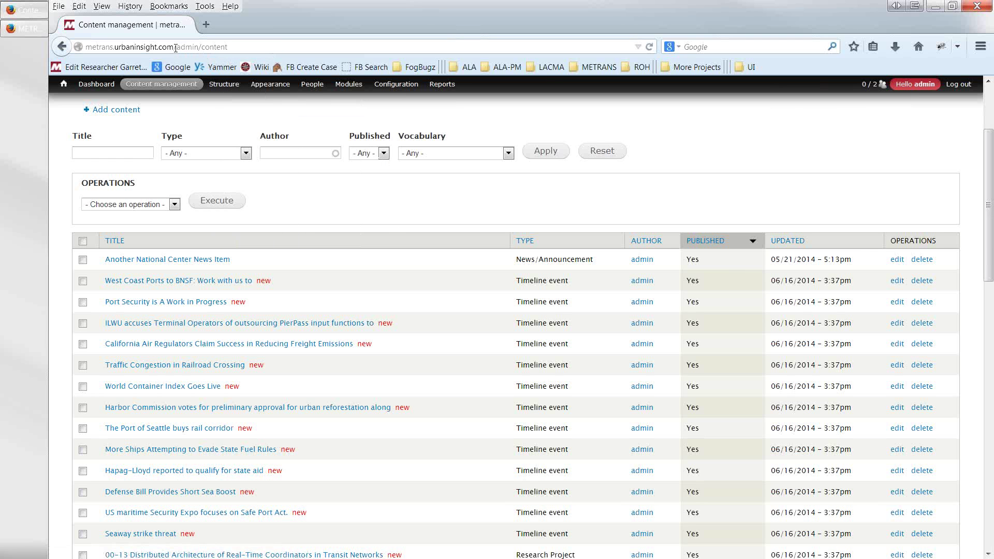
{"action": "left_click_drag", "start_coordinate": [175, 47], "coordinate": [86, 47]}
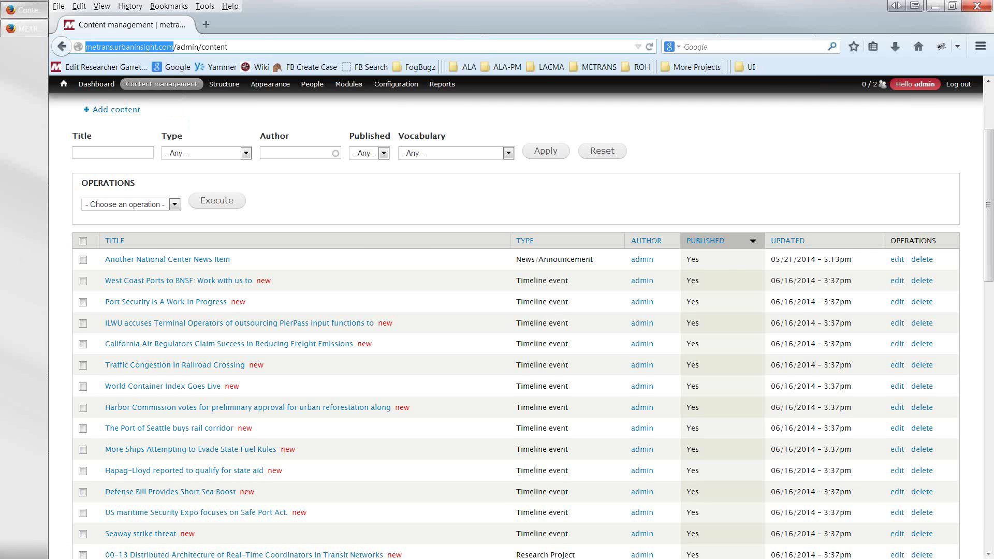
{"action": "key", "text": "alt+Tab"}
{"action": "key", "text": "ctrl+n"}
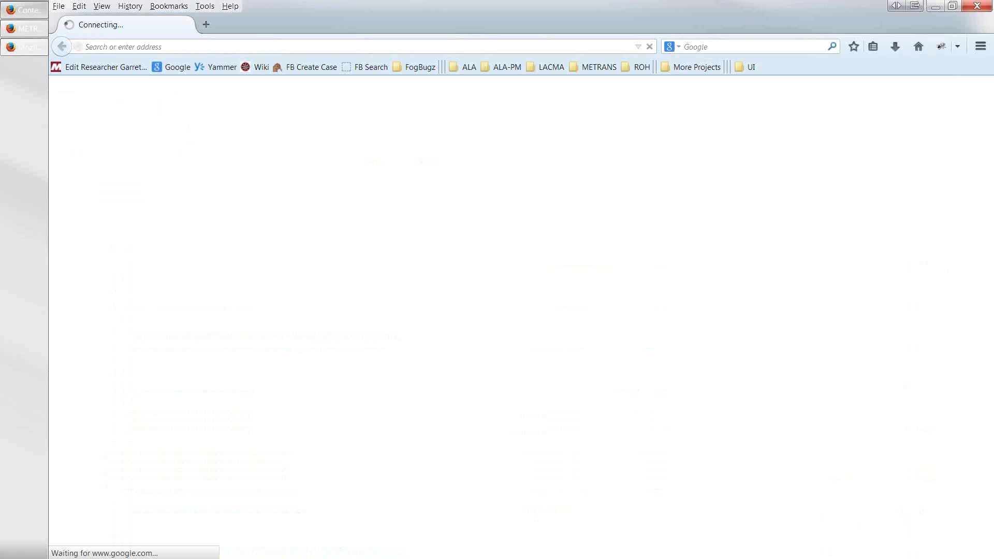
{"action": "left_click", "coordinate": [974, 8]}
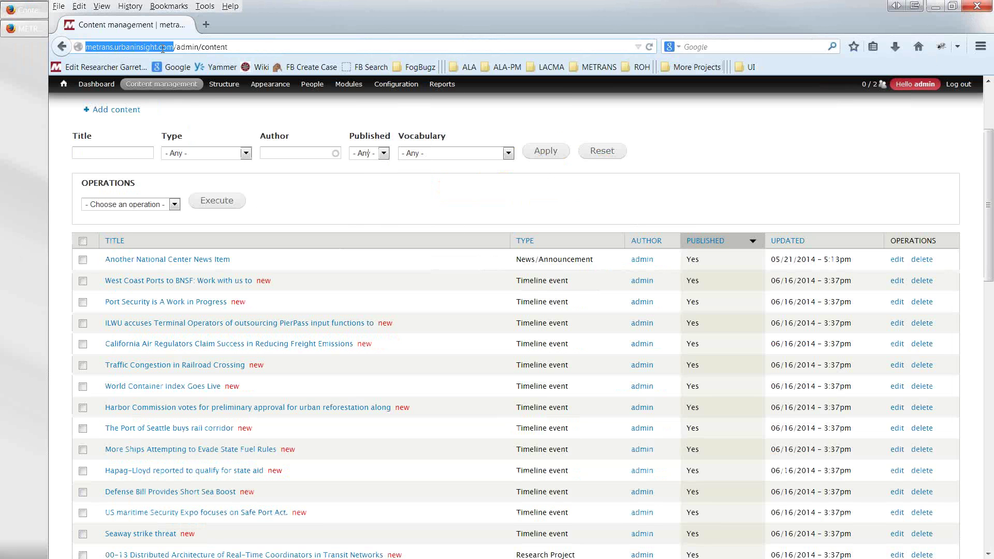
{"action": "mouse_move", "coordinate": [165, 84]}
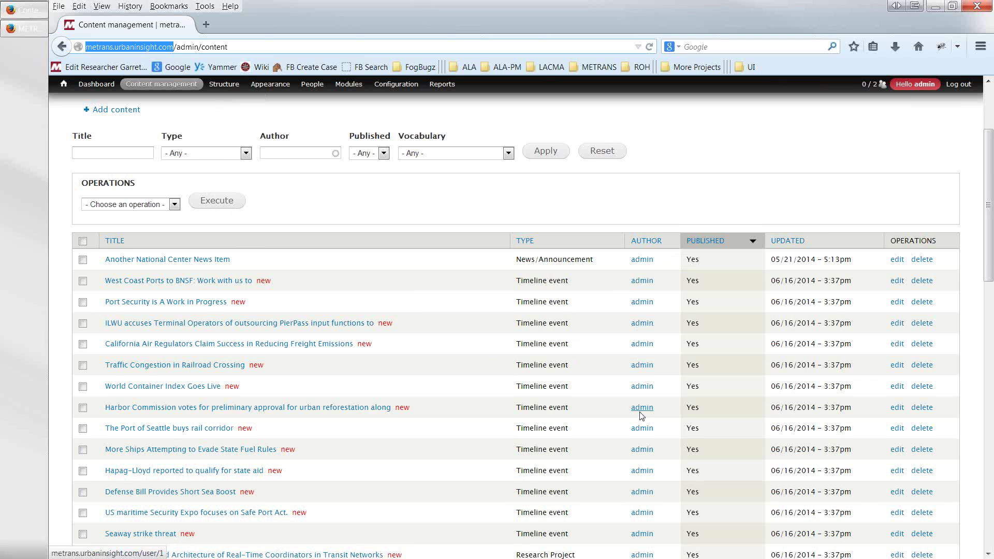
- Check the first five news items, from Another National Center to California Air Regulators, and choose Delete as the bulk operation
{"action": "scroll", "coordinate": [642, 414], "scroll_direction": "down", "scroll_amount": 5}
{"action": "scroll", "coordinate": [642, 415], "scroll_direction": "up", "scroll_amount": 7}
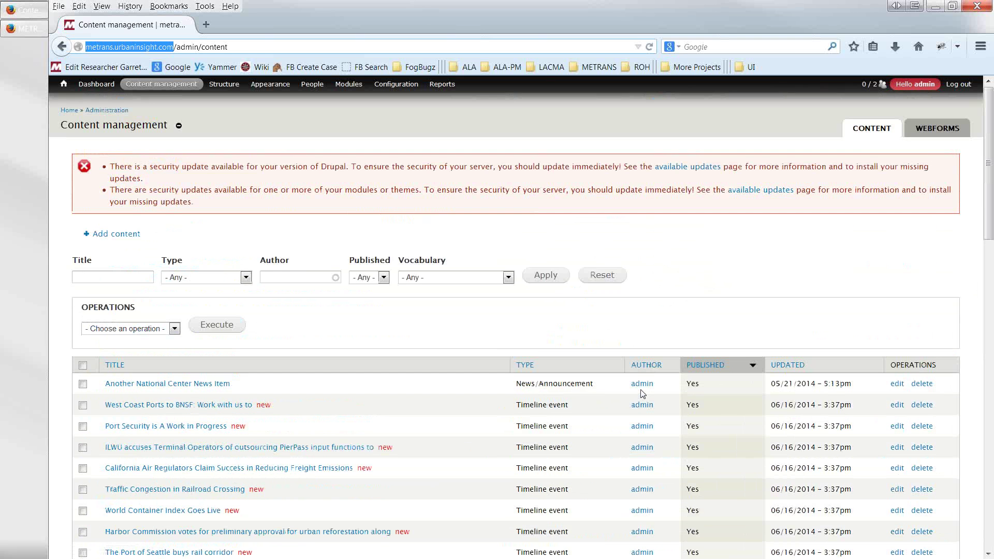
{"action": "scroll", "coordinate": [641, 389], "scroll_direction": "down", "scroll_amount": 1}
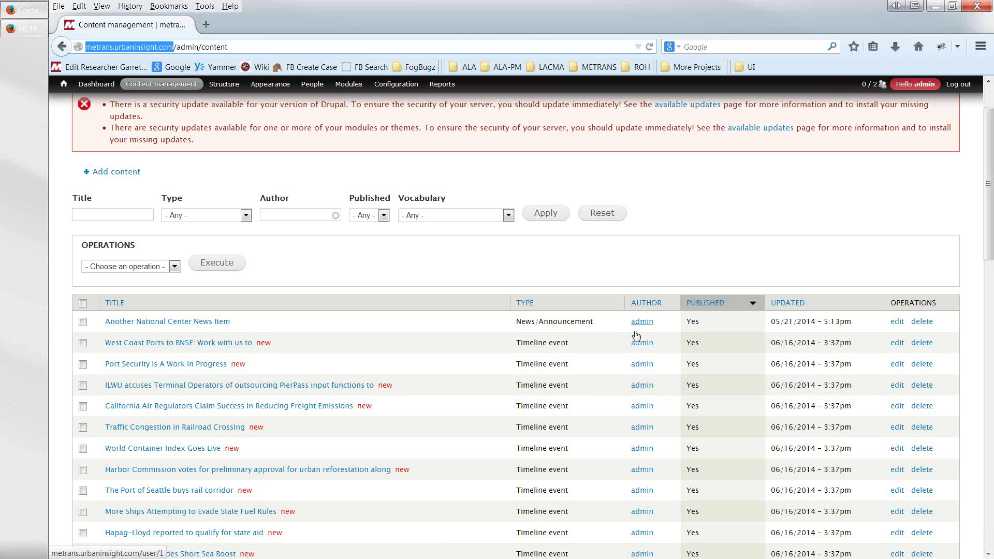
{"action": "left_click", "coordinate": [82, 322]}
{"action": "left_click", "coordinate": [83, 343]}
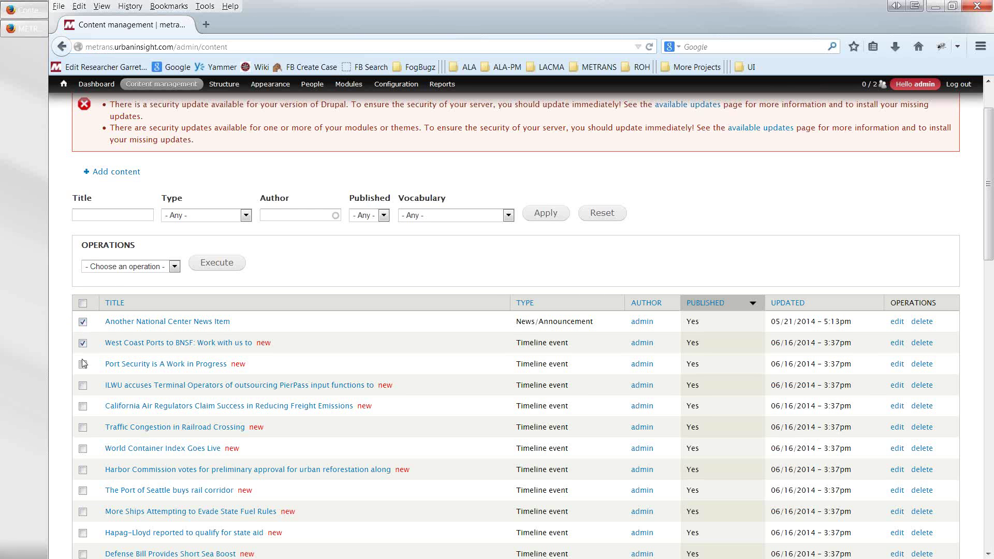
{"action": "left_click", "coordinate": [82, 364]}
{"action": "left_click", "coordinate": [83, 387]}
{"action": "left_click", "coordinate": [83, 407]}
{"action": "left_click", "coordinate": [174, 267]}
{"action": "left_click", "coordinate": [142, 295]}
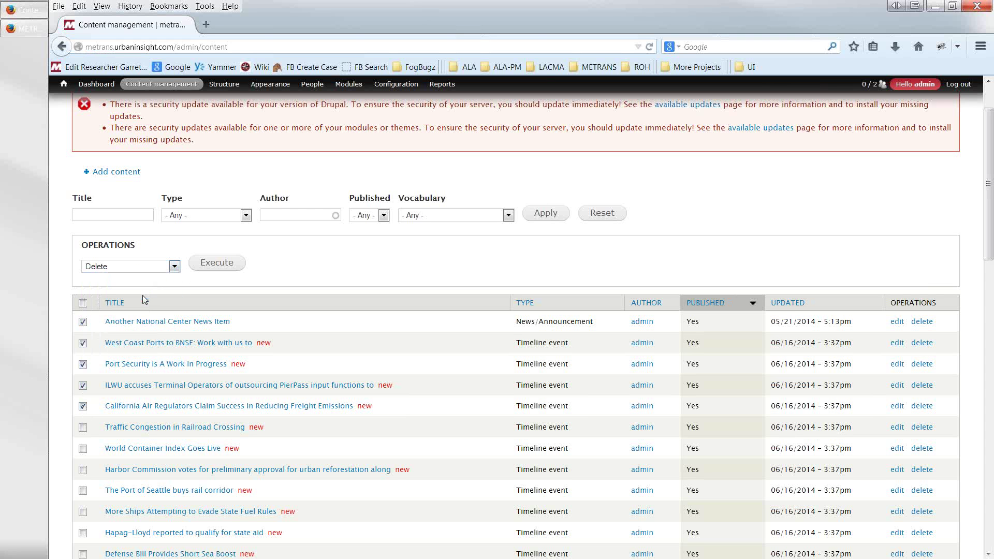